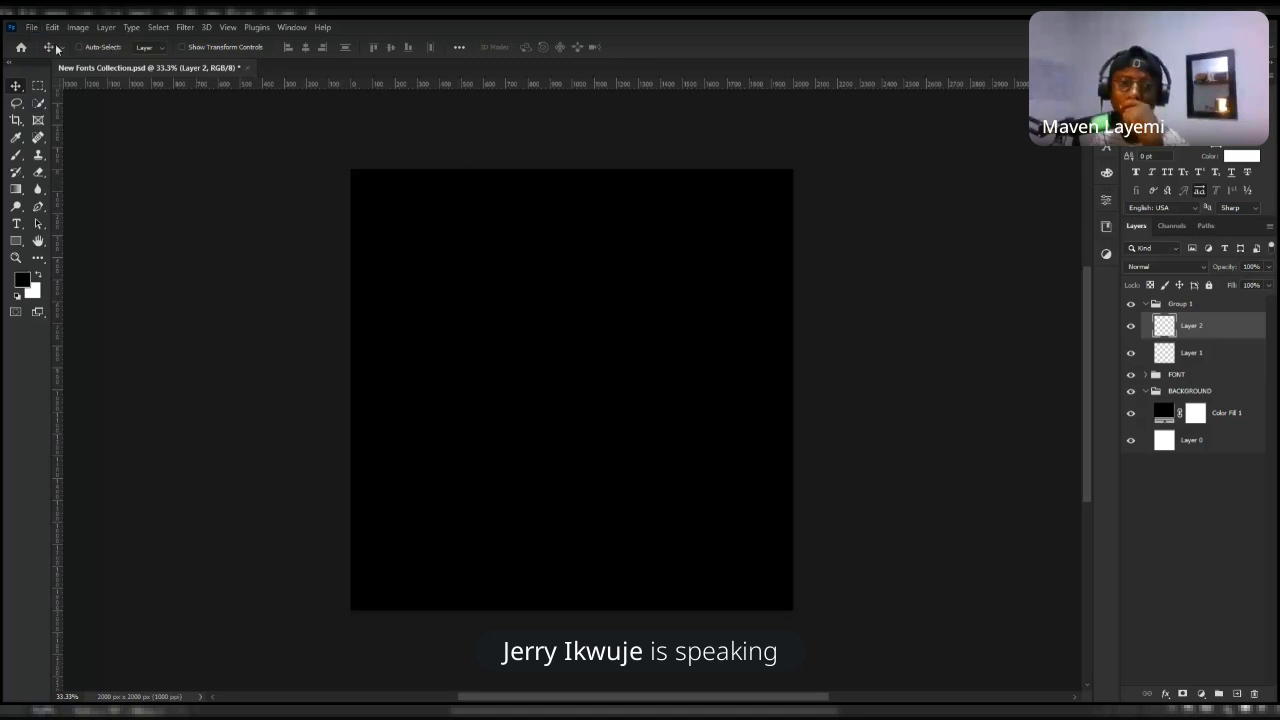
- Create a new 2000 × 2000 pixel RGB document at 100 pixels/inch with a white background
key("ctrl+n")
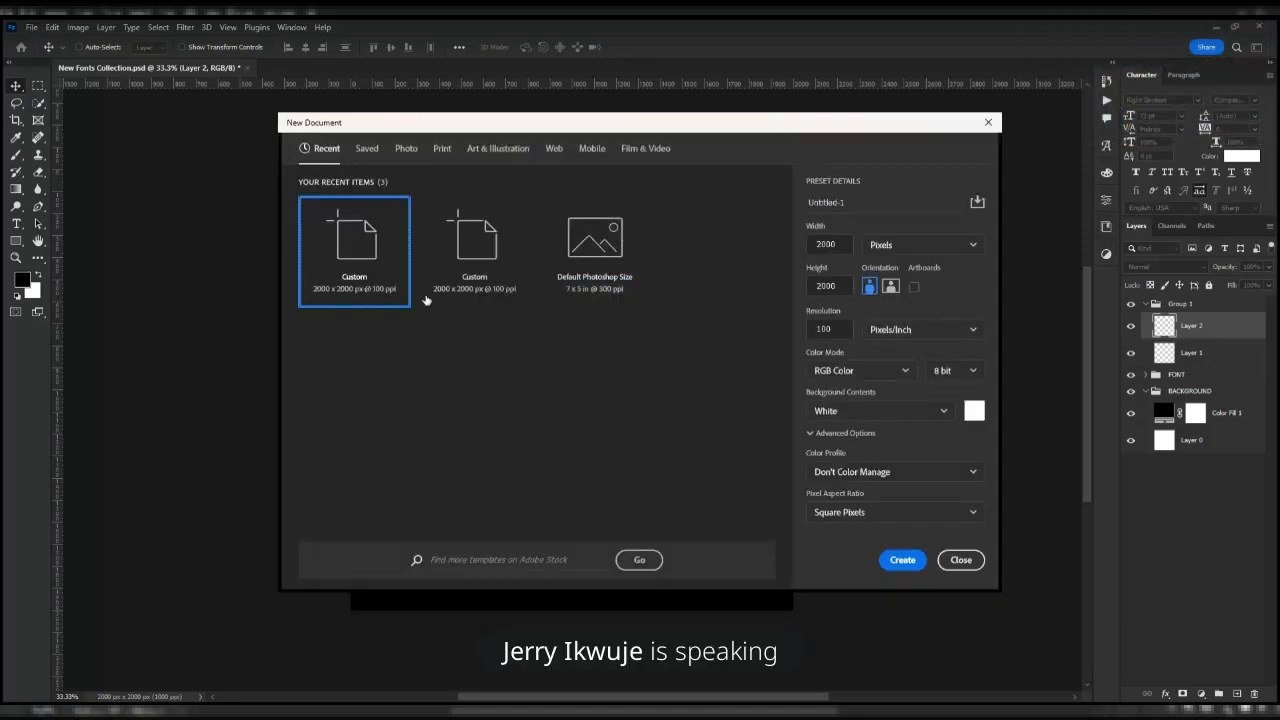
left_click_drag(770, 126, 733, 146)
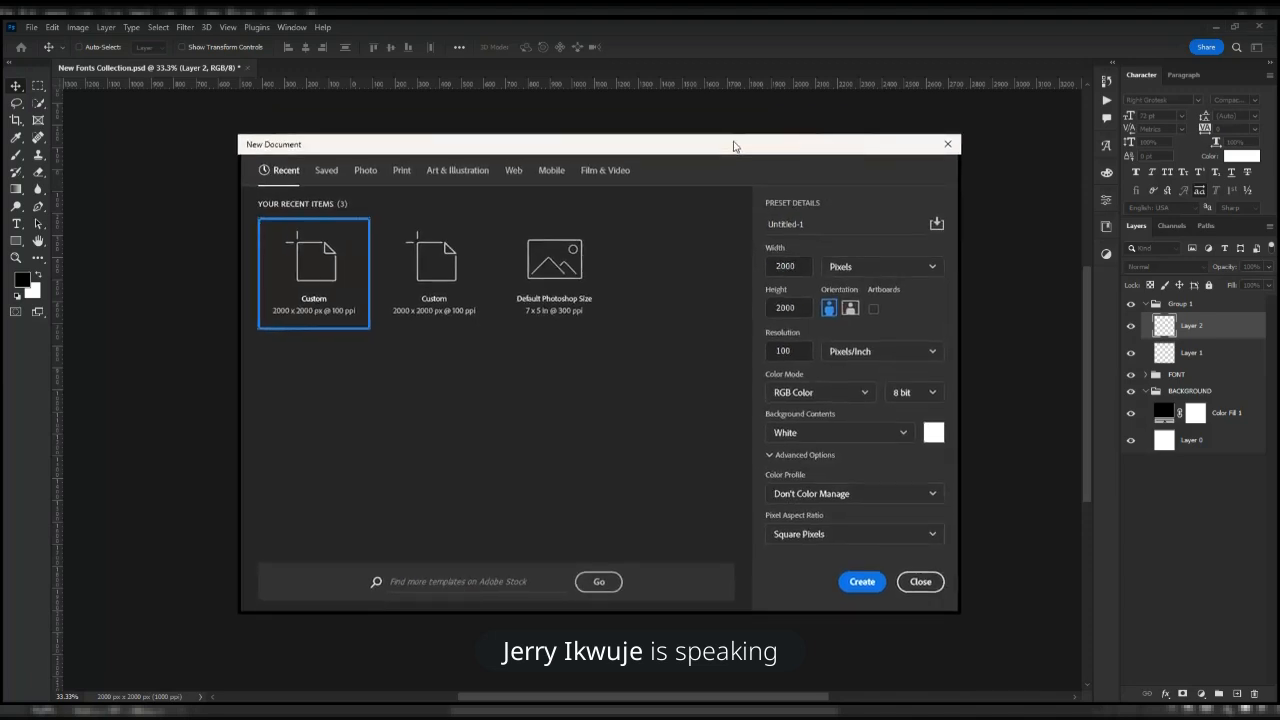
left_click(789, 351)
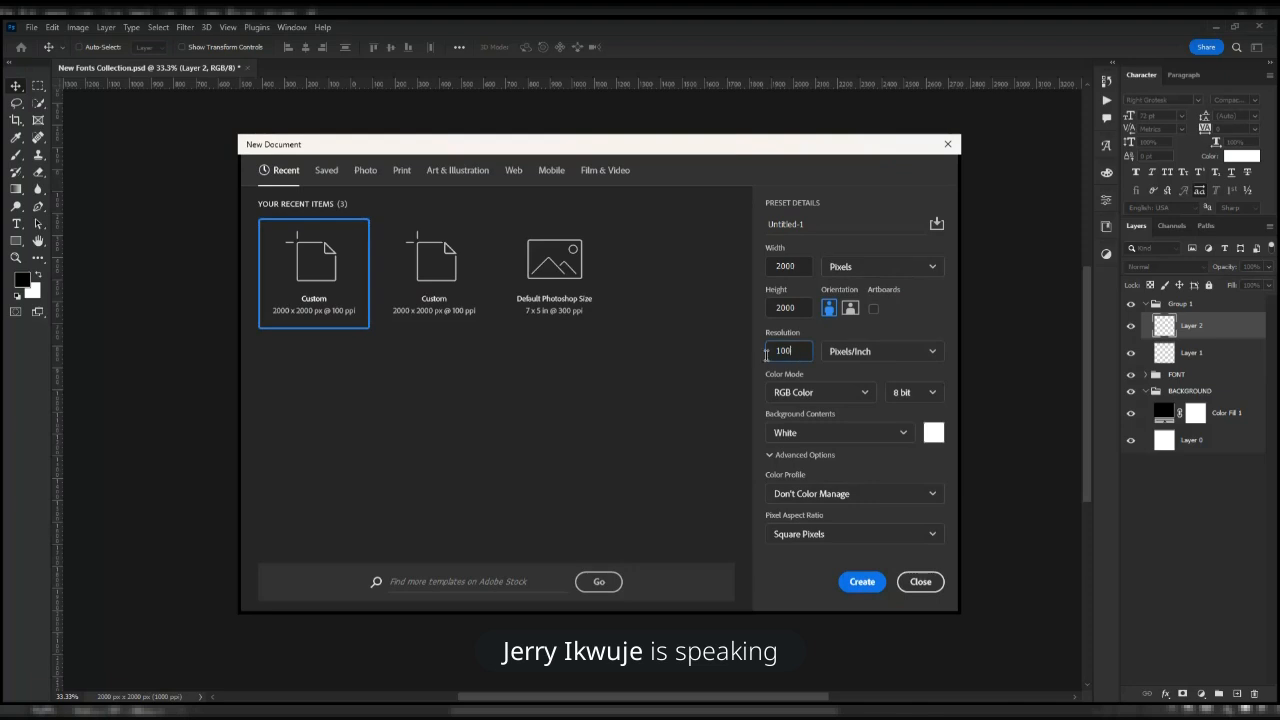
double_click(793, 349)
left_click(793, 349)
double_click(788, 352)
left_click(802, 349)
left_click(862, 582)
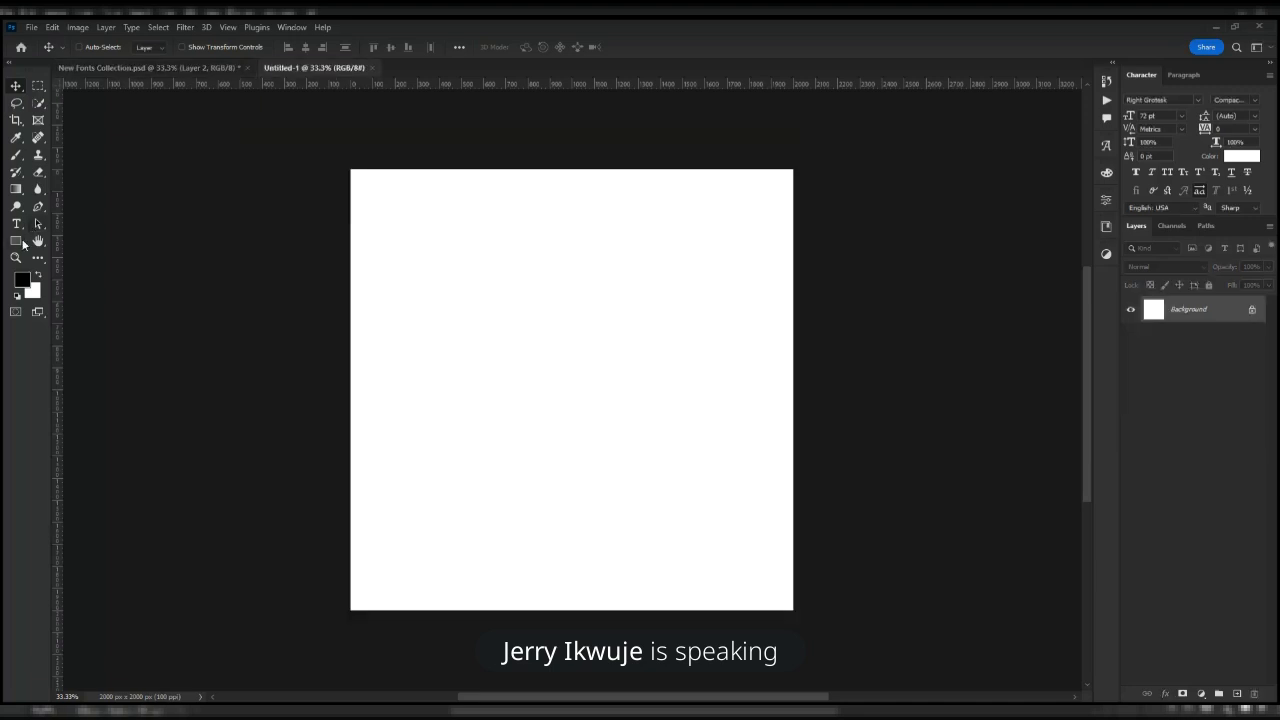
- Draw a black square about 899 px wide on the canvas and delete it
left_click(23, 244)
left_click_drag(457, 283, 656, 480)
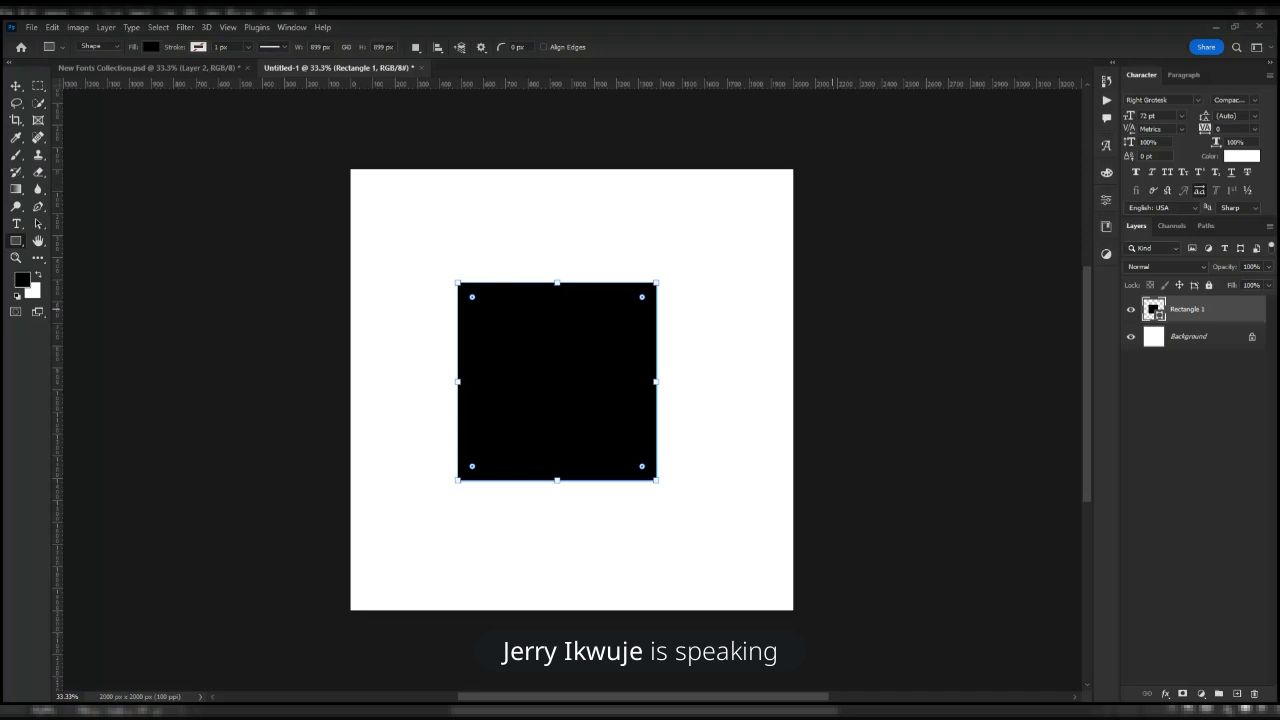
left_click(16, 87)
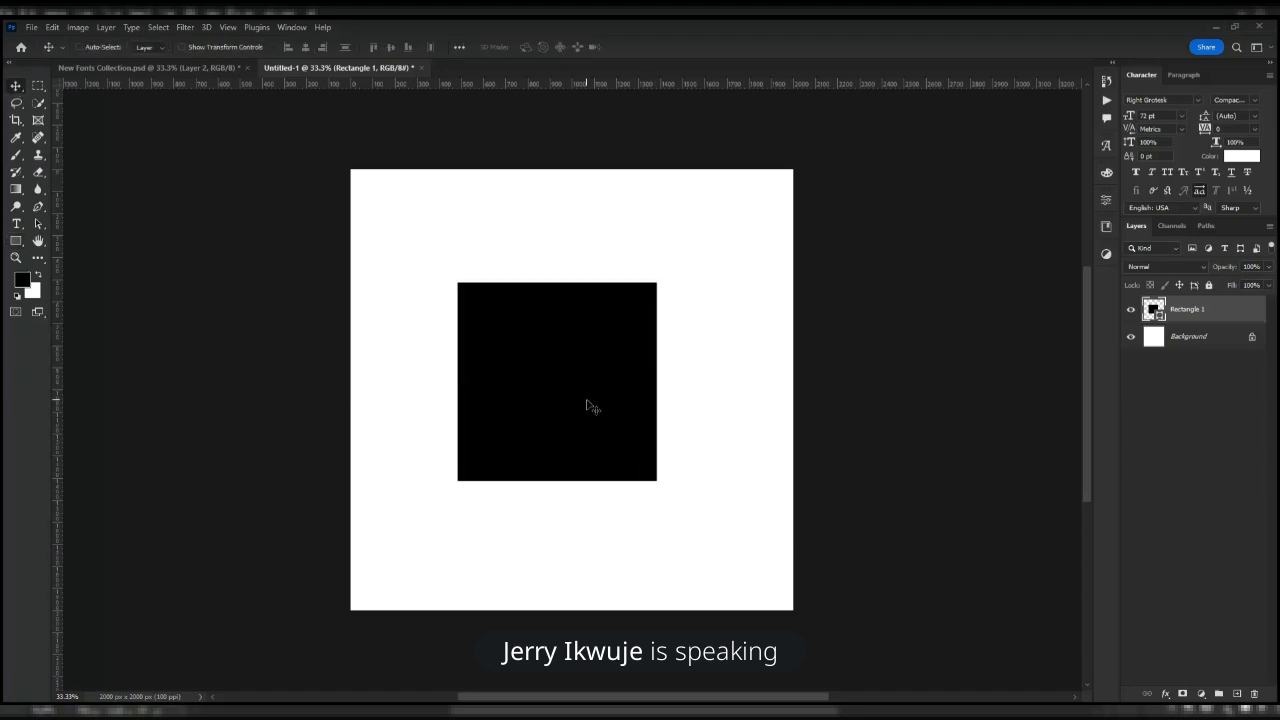
key("Delete")
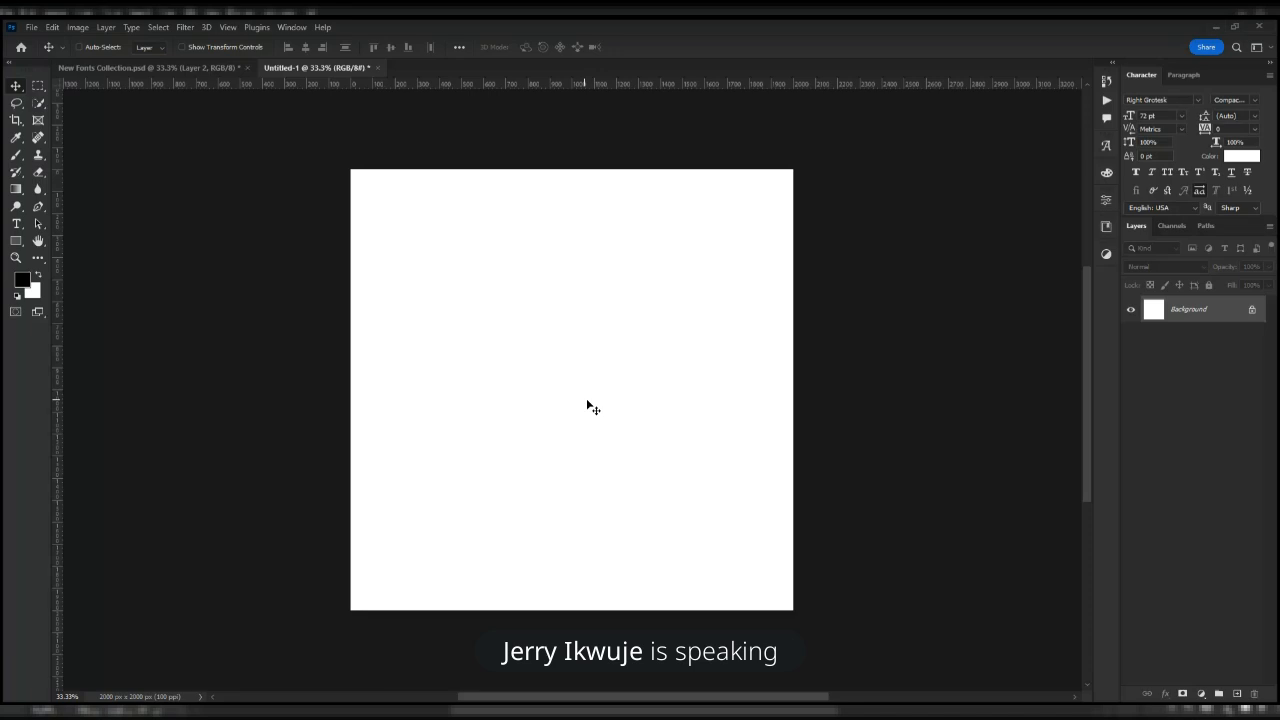
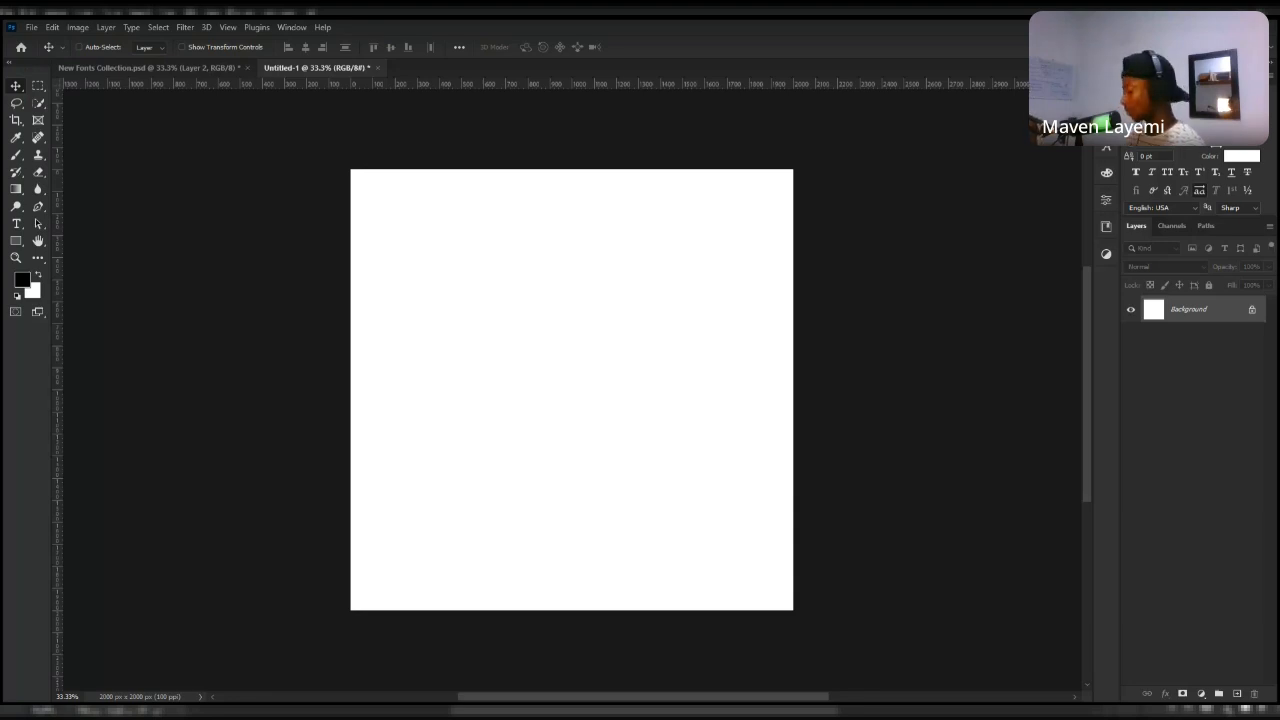
- Close the just-start.jpg document without saving its changes
left_click(1241, 156)
key("Return")
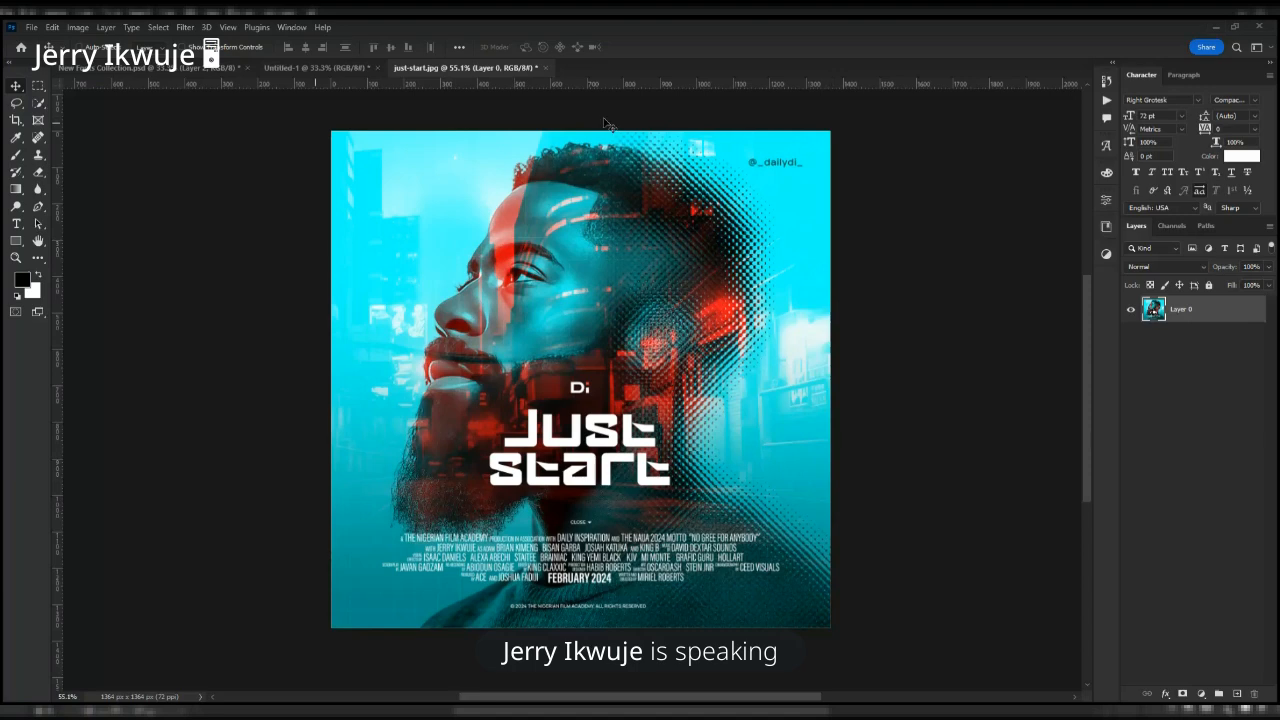
left_click(547, 67)
key("n")
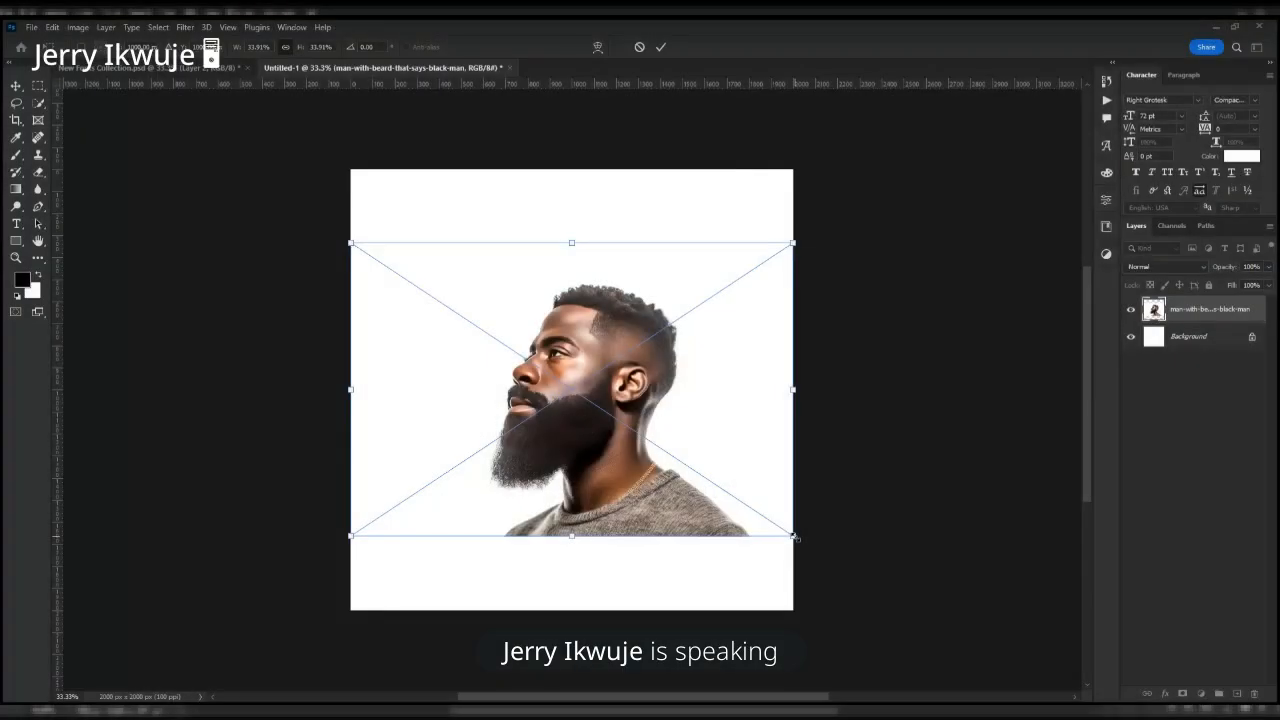
- Enlarge the placed bearded-man image until it fills the canvas, and unlock the Background layer
left_click_drag(791, 609, 892, 643)
key("Return")
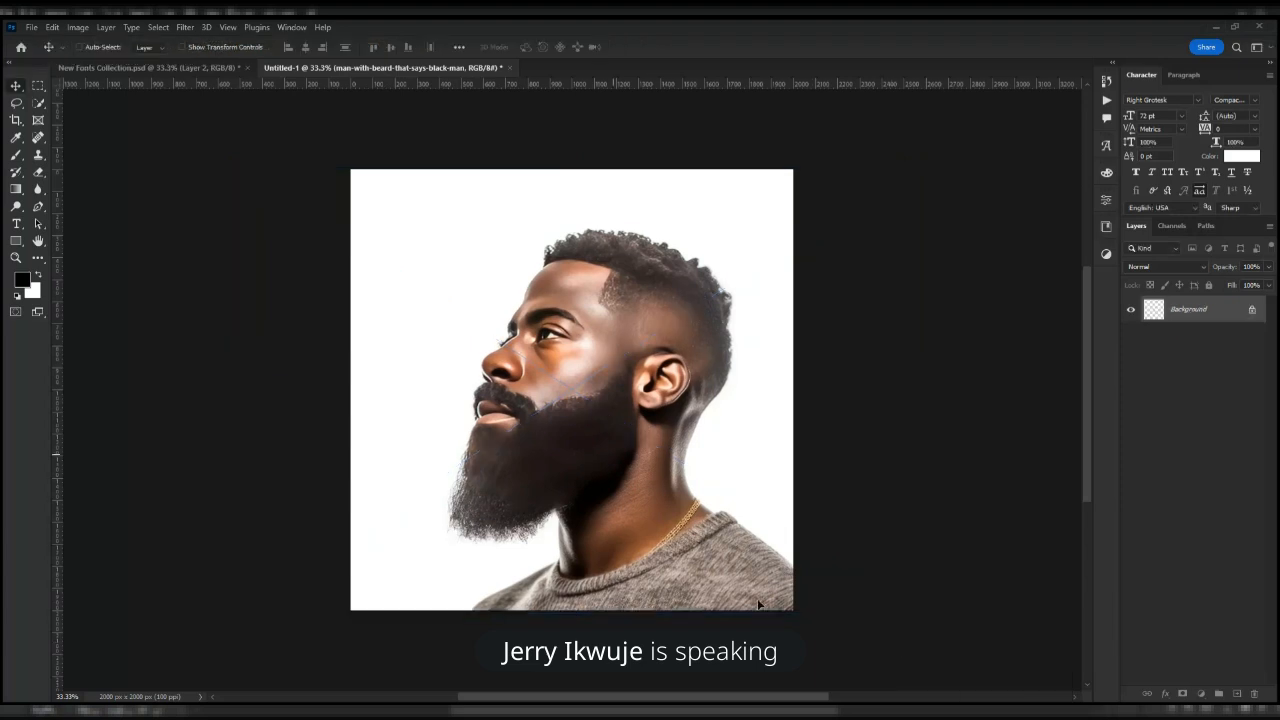
left_click(1190, 336)
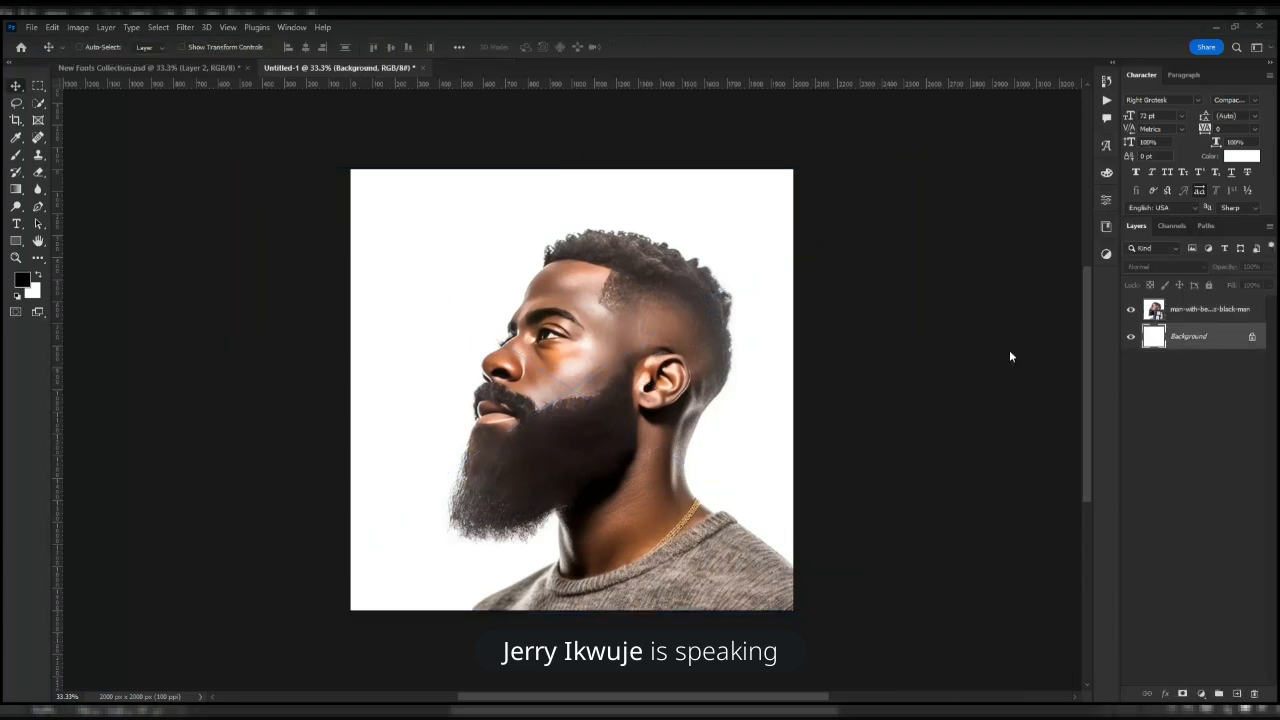
left_click(597, 393)
left_click(645, 272)
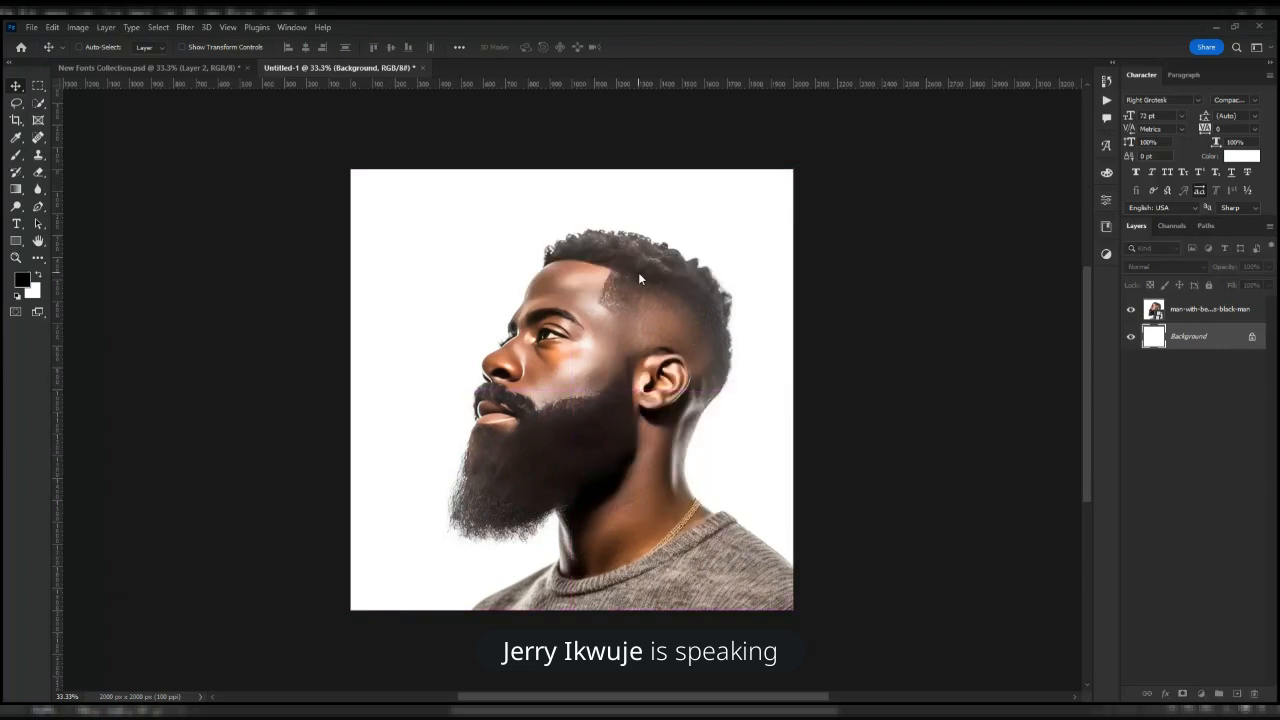
left_click(1173, 316)
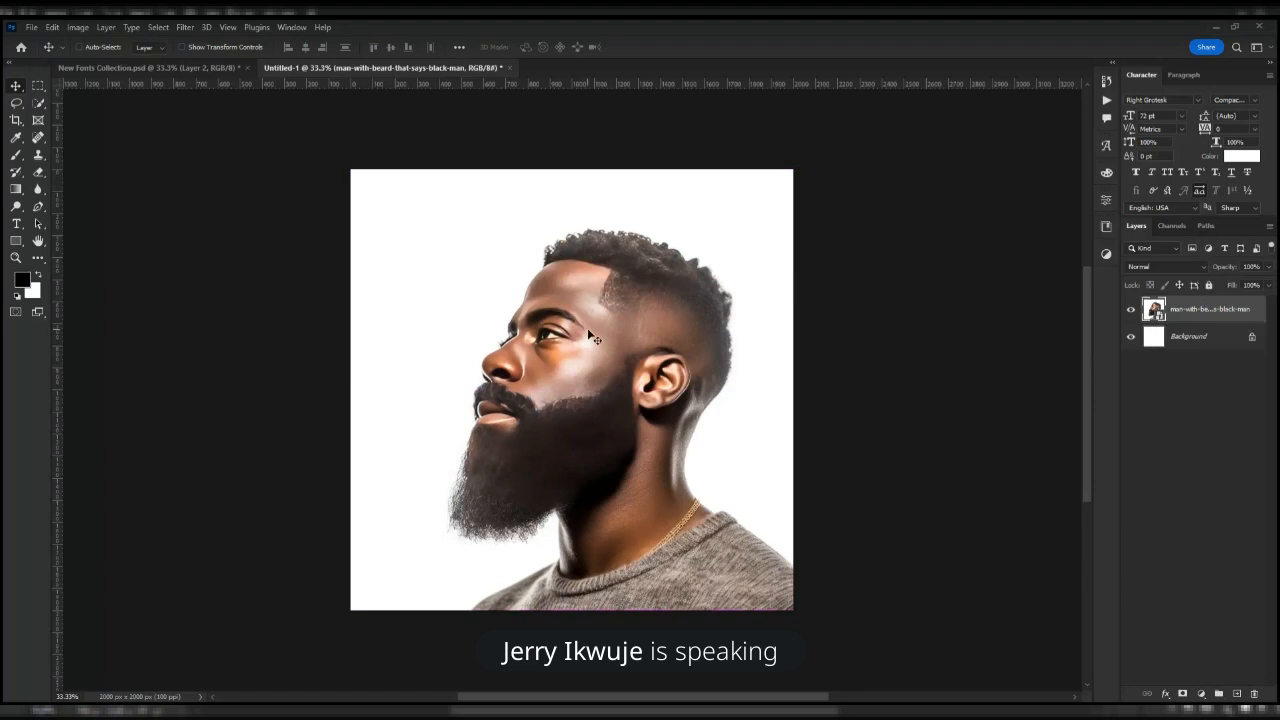
left_click(1251, 338)
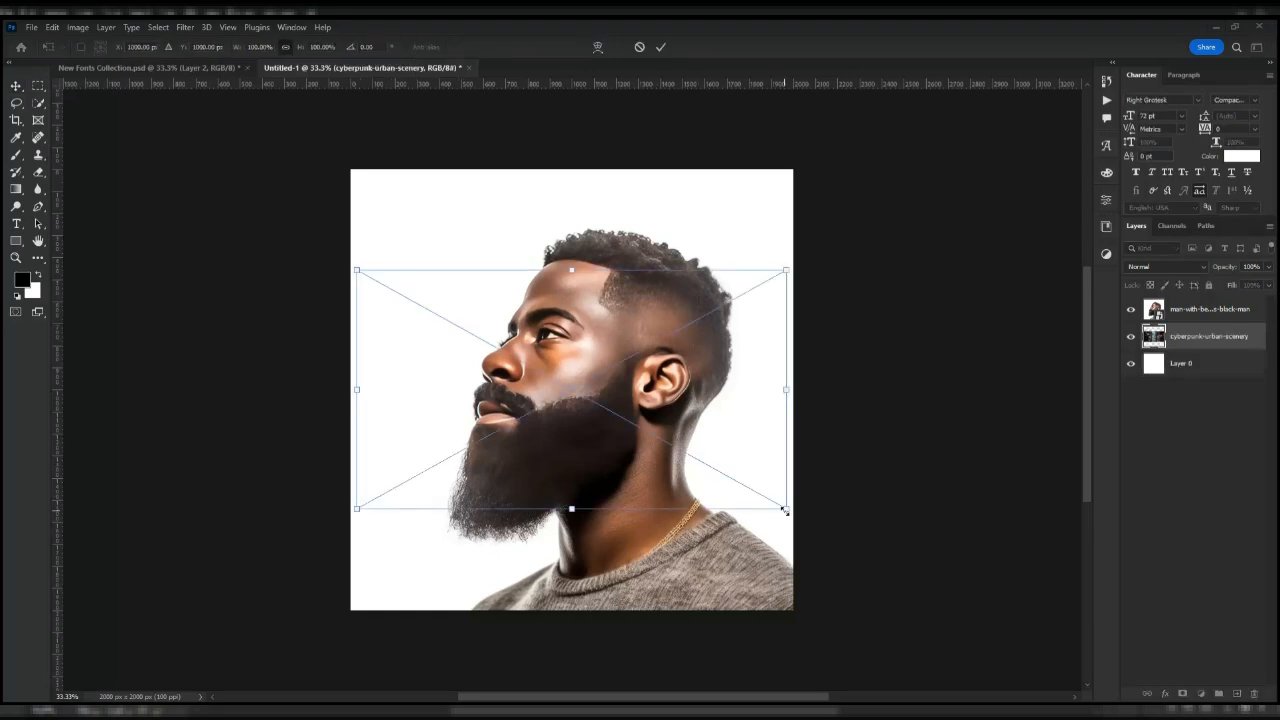
- Place the cyberpunk-urban-scenery image beneath the man, hide the man layer, and scale the scenery to about 189% to cover the canvas
left_click(660, 47)
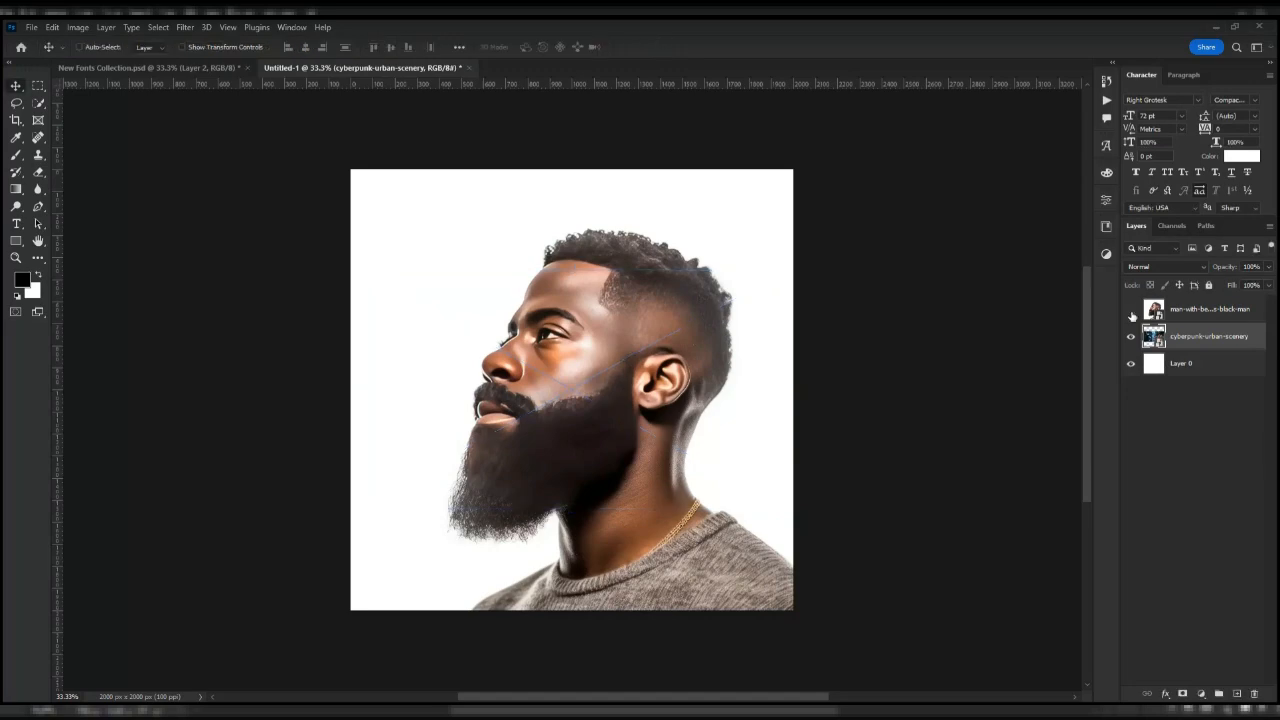
left_click(1131, 310)
key("ctrl+t")
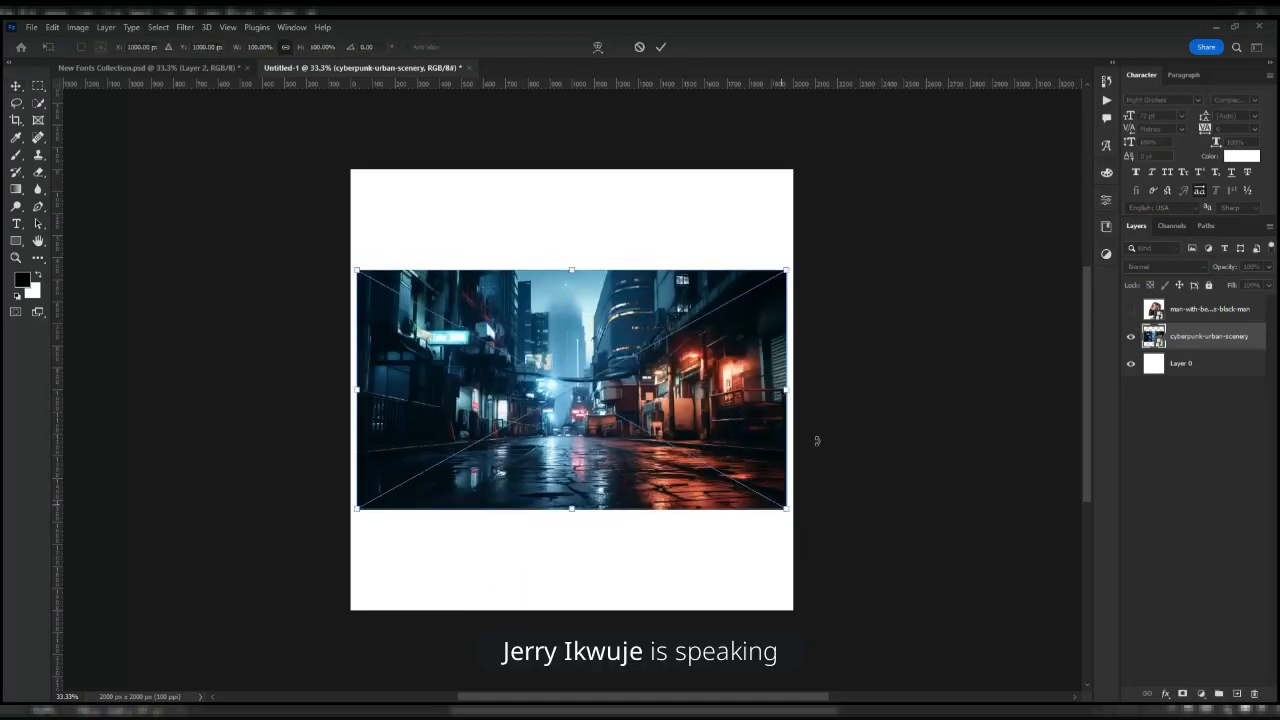
left_click_drag(786, 508, 963, 635)
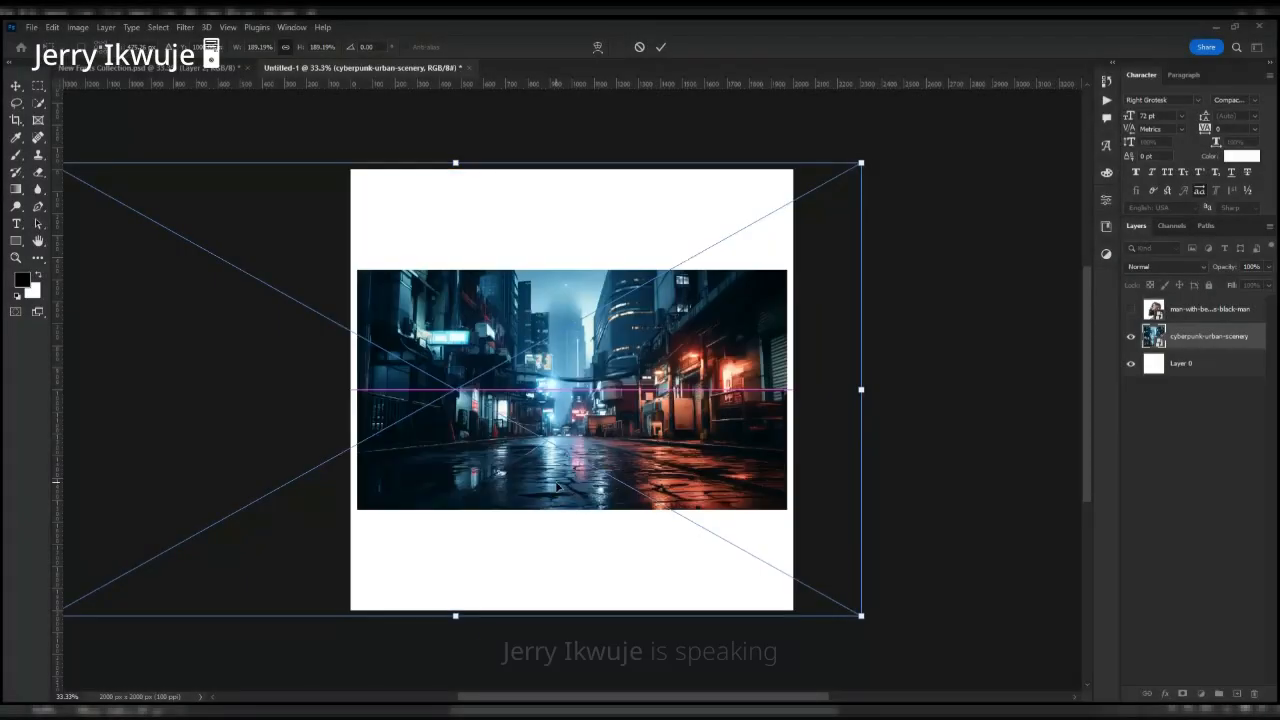
key("Return")
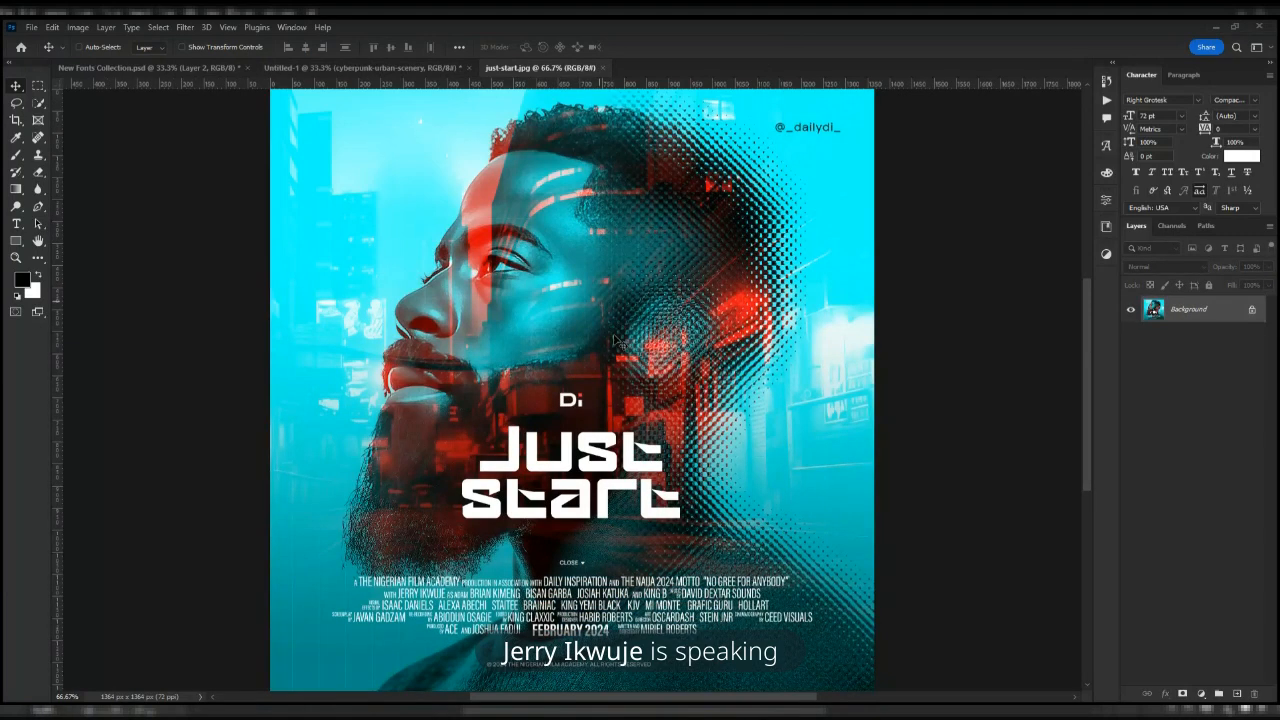
- Check the just-start.jpg reference design, return to Untitled-1, and show the man layer again
scroll(602, 303, "down", 2)
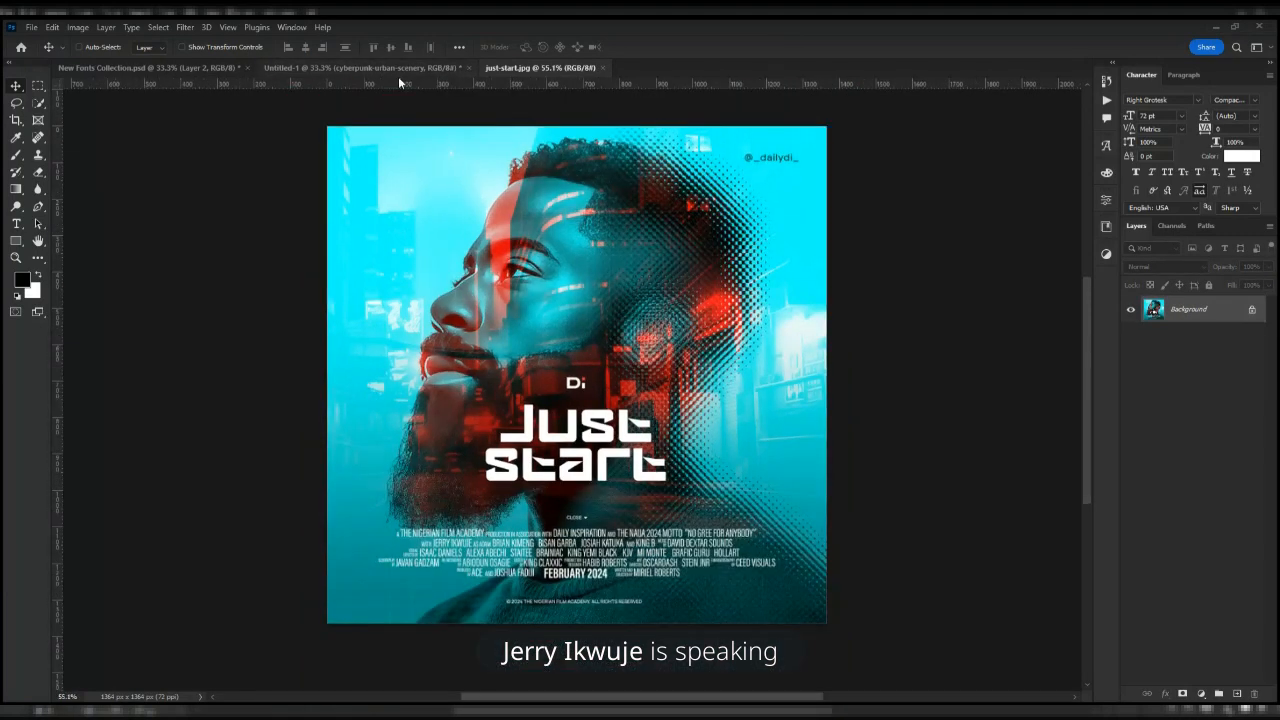
left_click(398, 70)
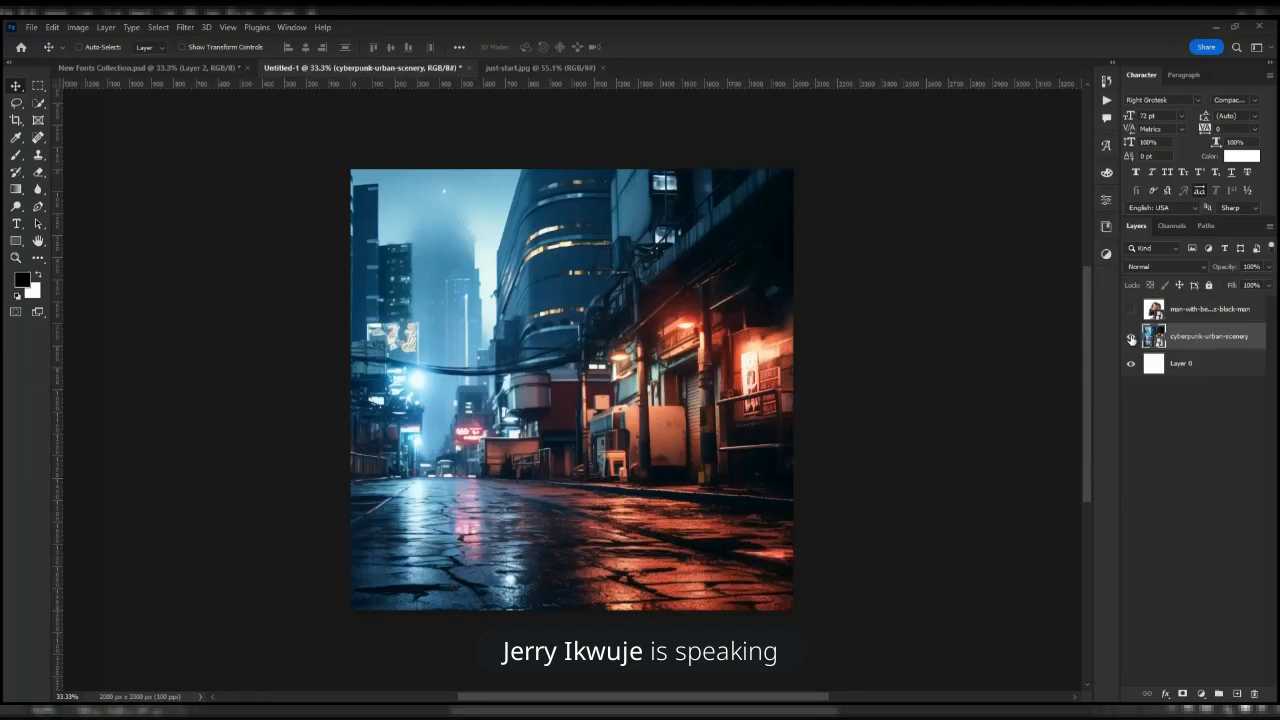
left_click(1131, 309)
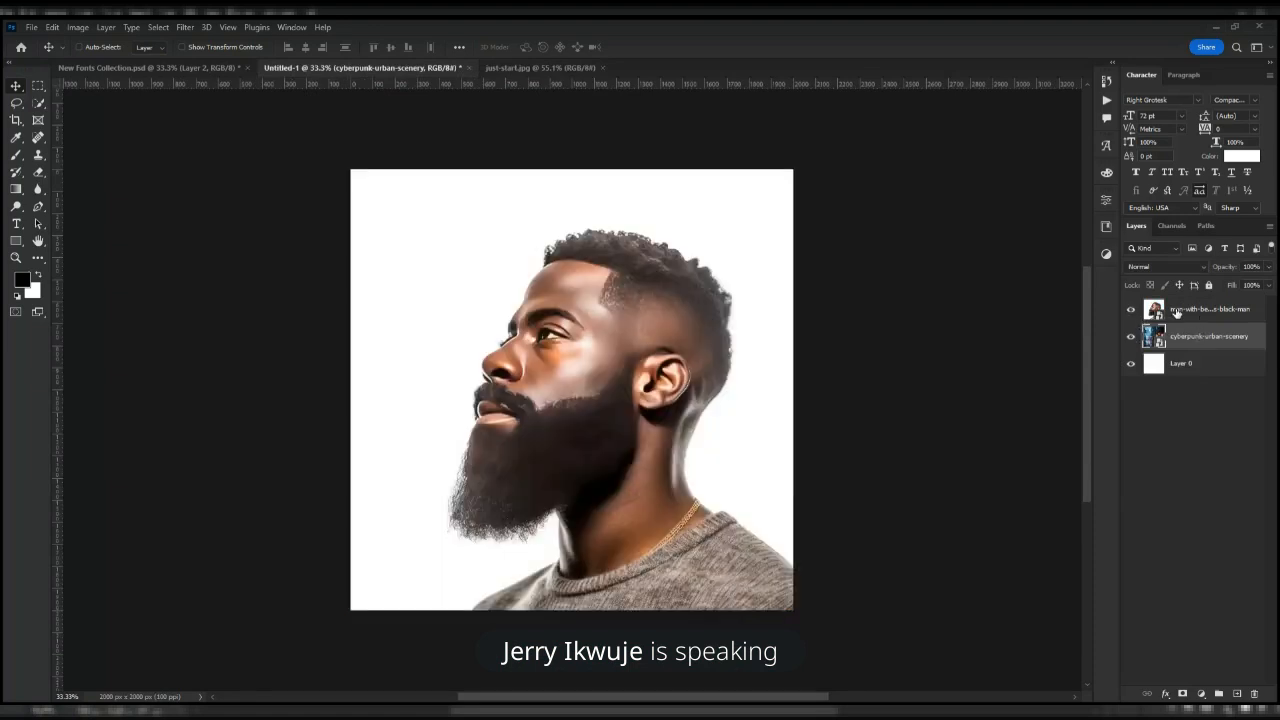
- Rename the bearded-man layer as h and the cyberpunk-urban-scenery layer as bg
double_click(1180, 310)
type("h")
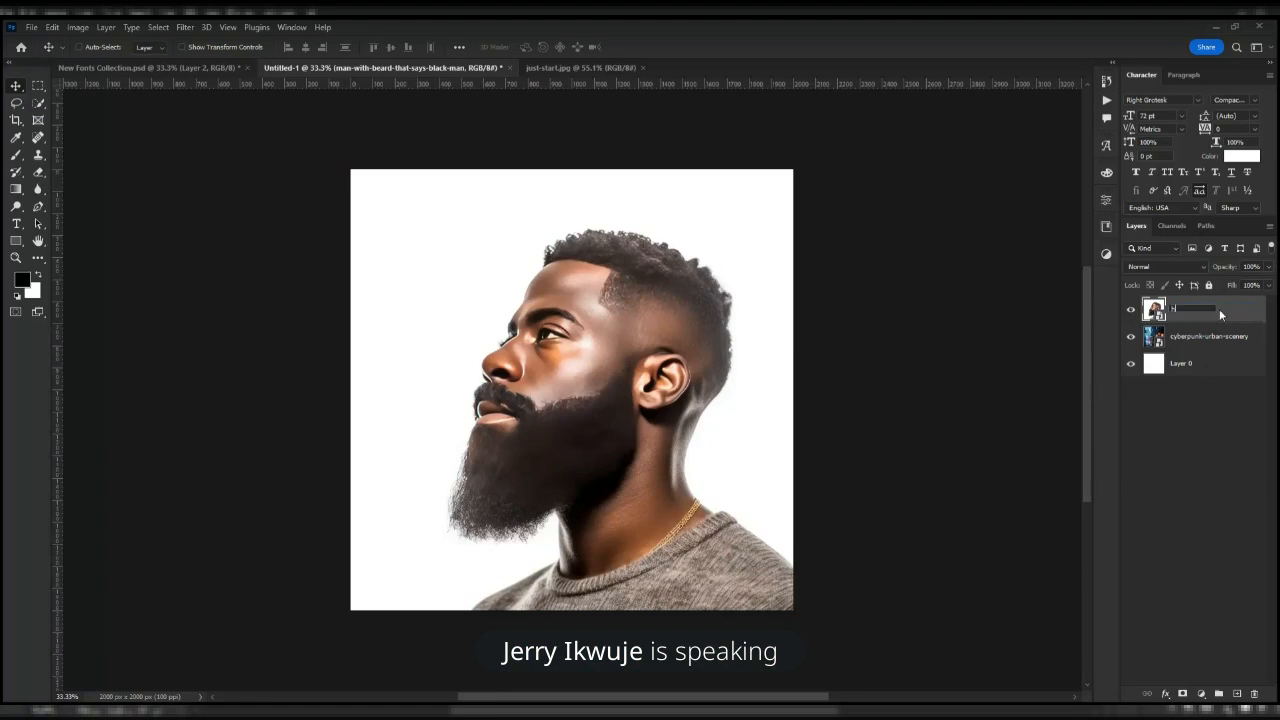
double_click(1200, 340)
type("bg")
key("Return")
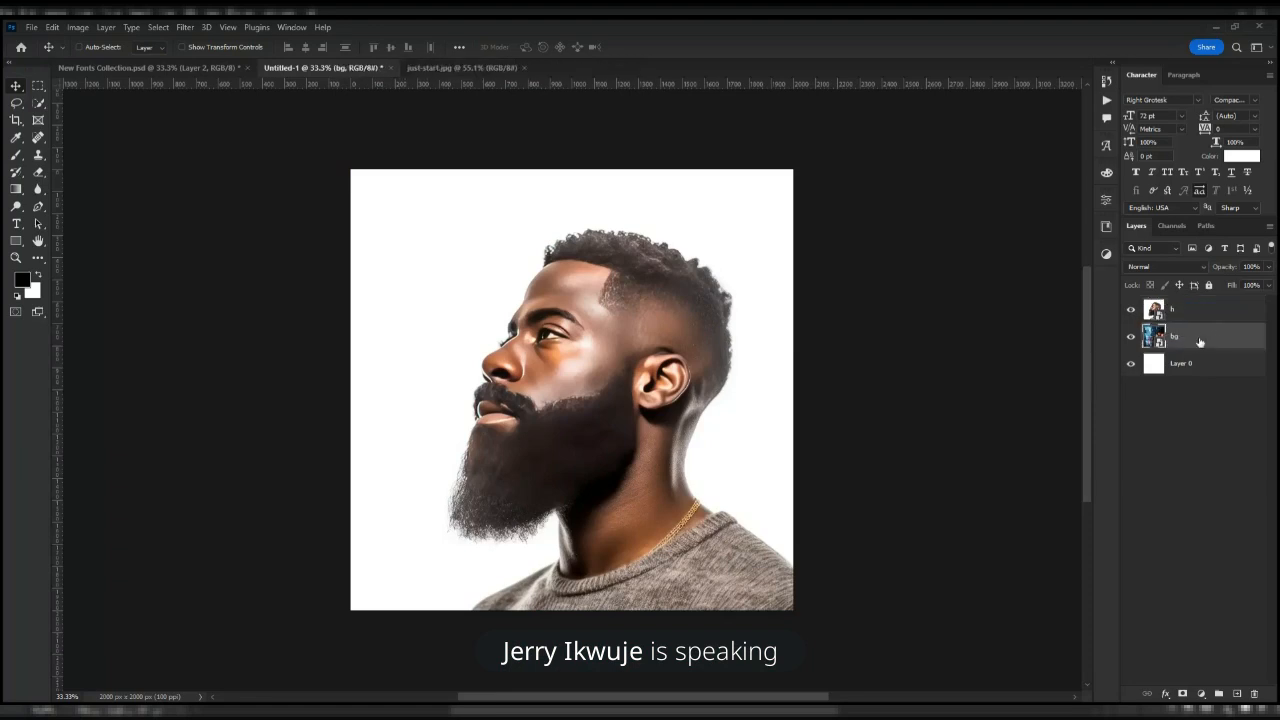
- Turn off the red (R) channel in the h layer's advanced blending options
left_click(1194, 311)
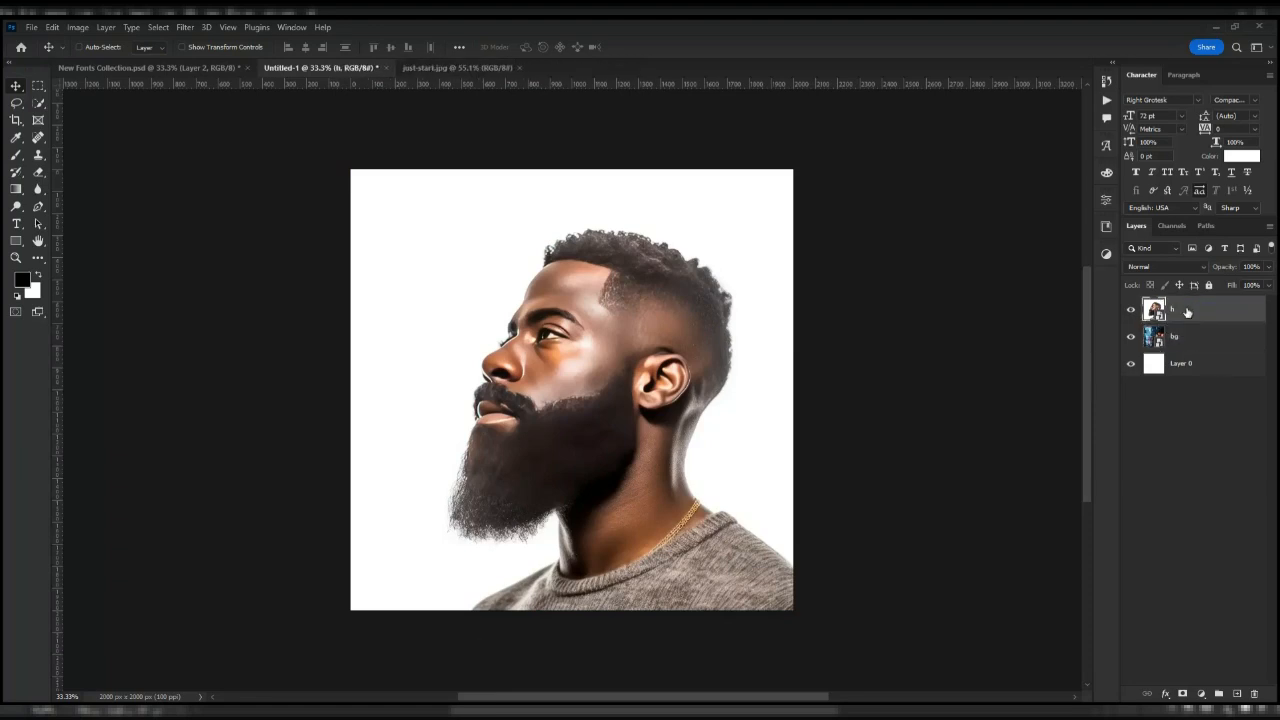
double_click(1214, 314)
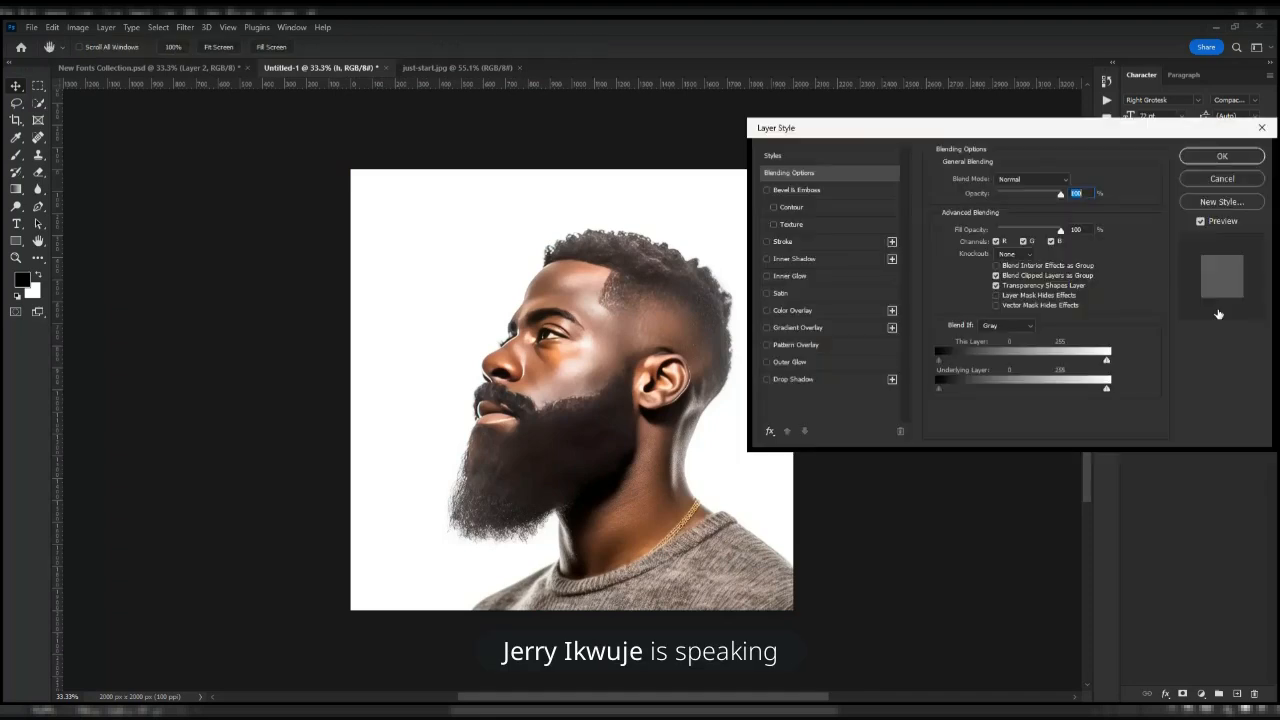
left_click_drag(855, 120, 893, 184)
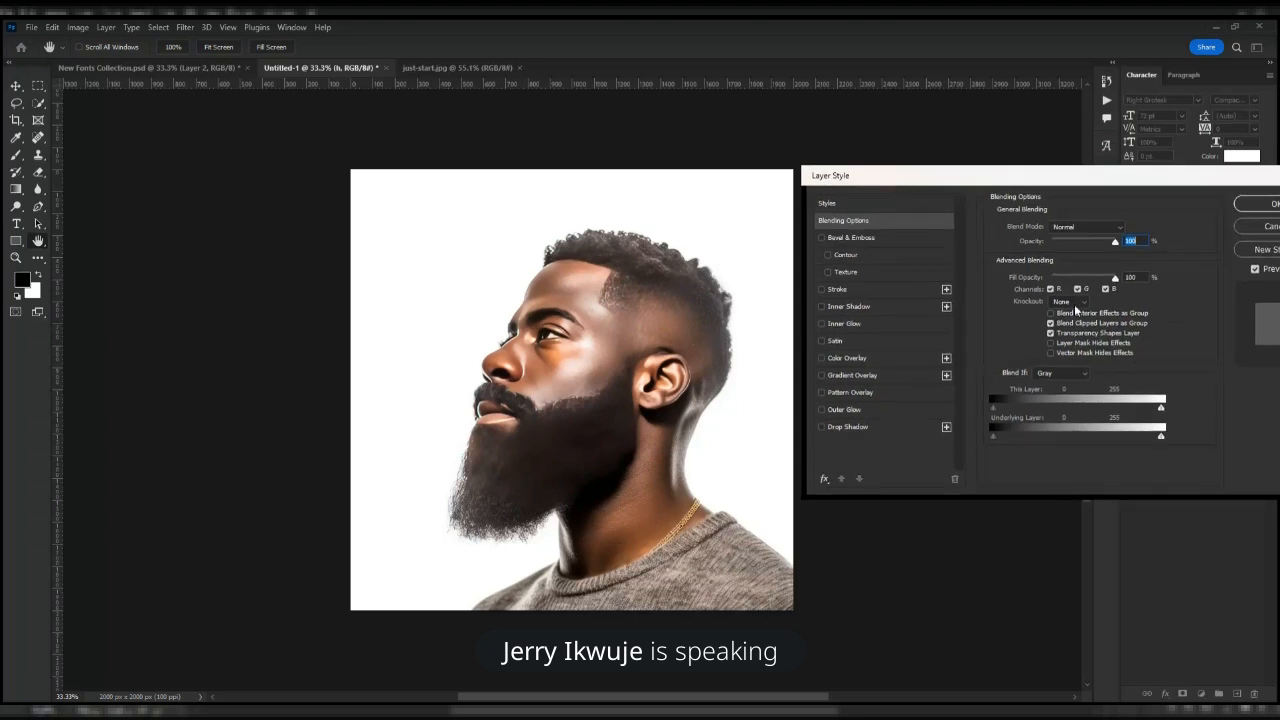
left_click(1050, 289)
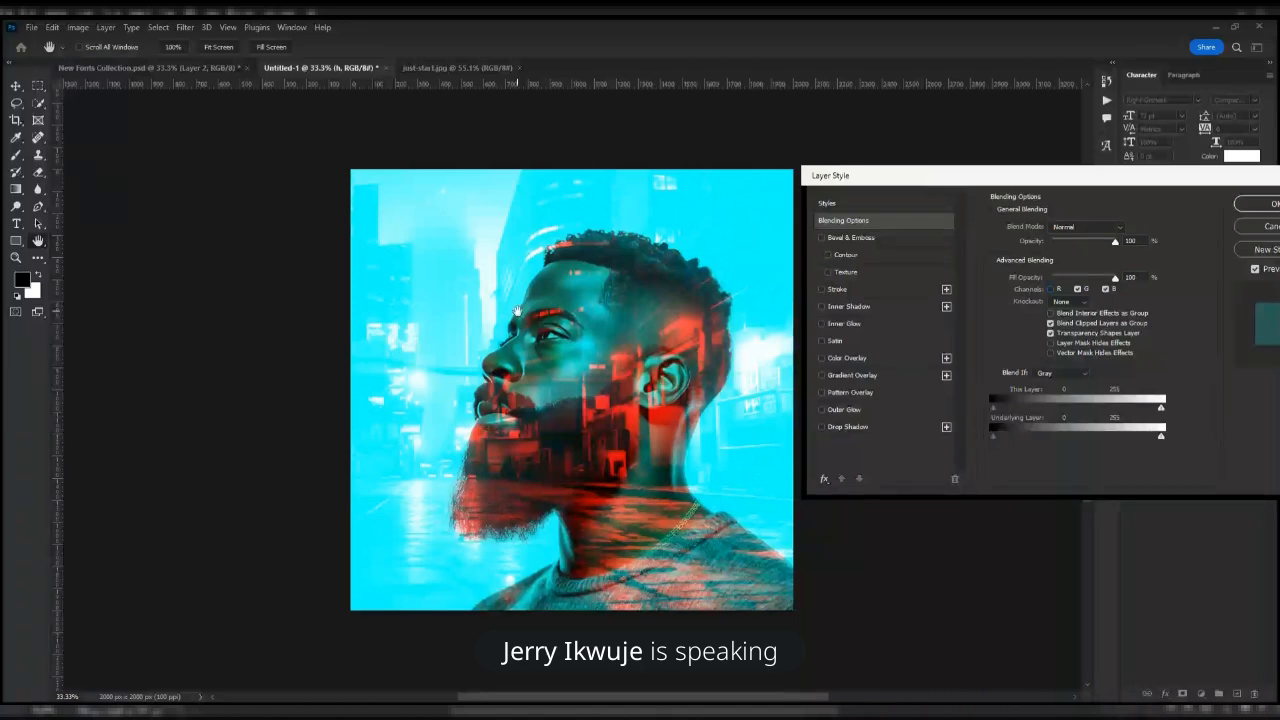
left_click(1262, 204)
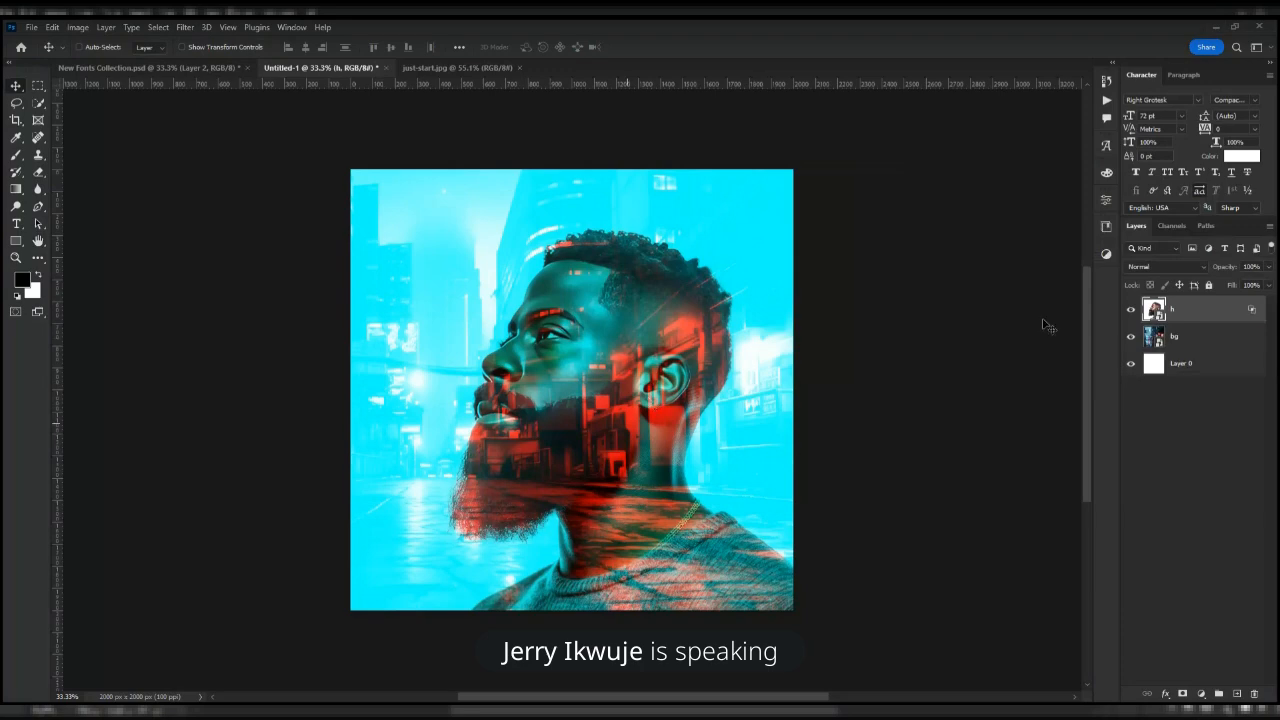
- Shift the bg scenery image to the left behind the man and add a new empty layer above the h layer
left_click(1190, 341)
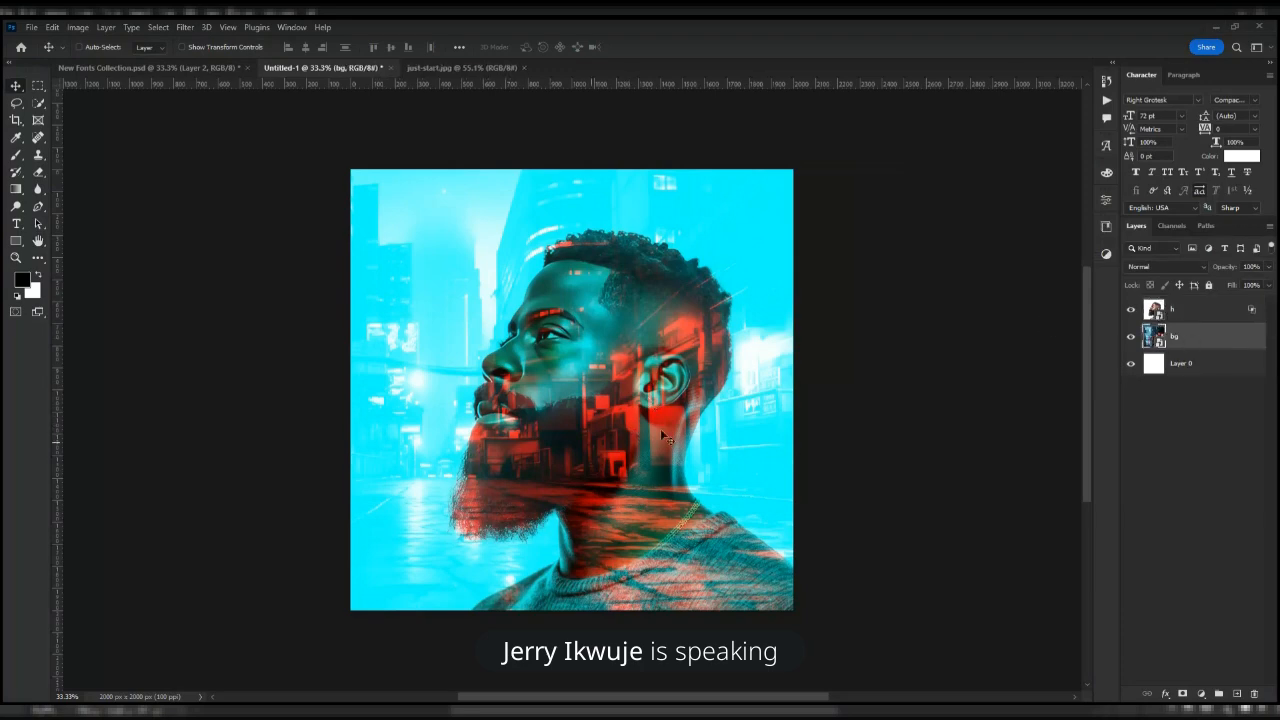
left_click_drag(660, 428, 515, 440)
left_click(1200, 312)
left_click(1237, 693)
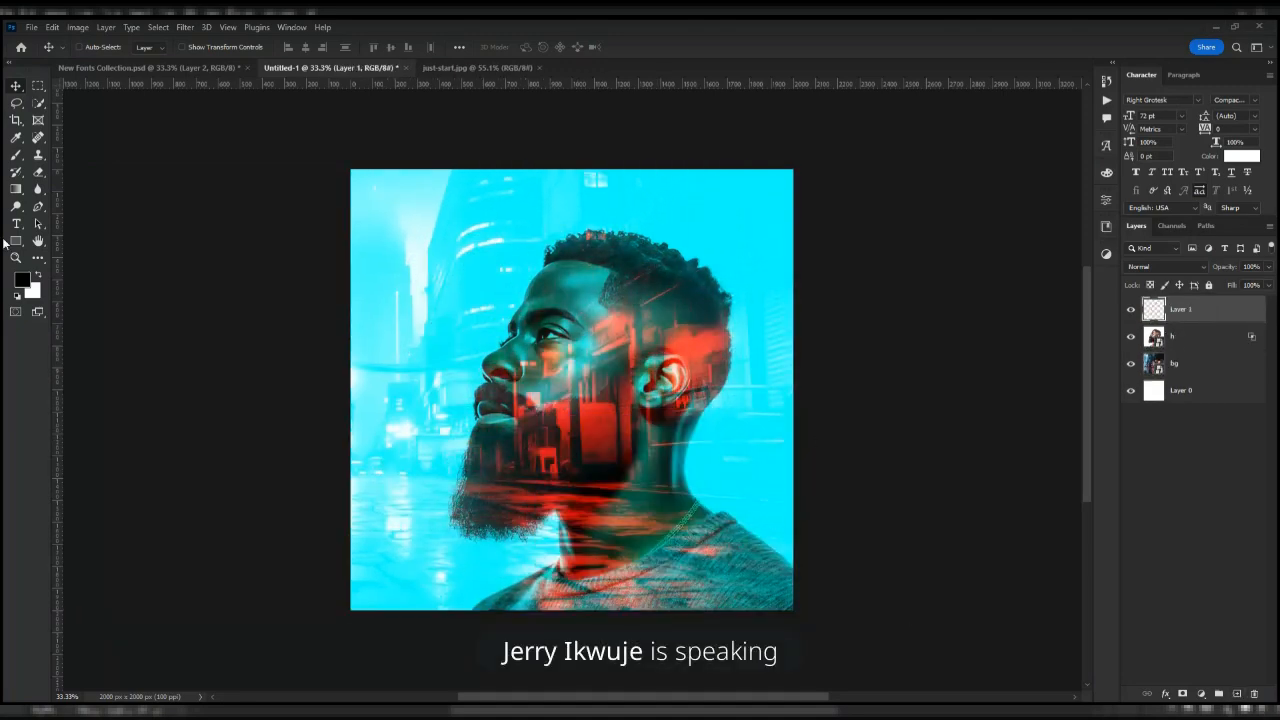
- Add the word TEXT in white at 72 pt over the man's cheek
left_click(26, 228)
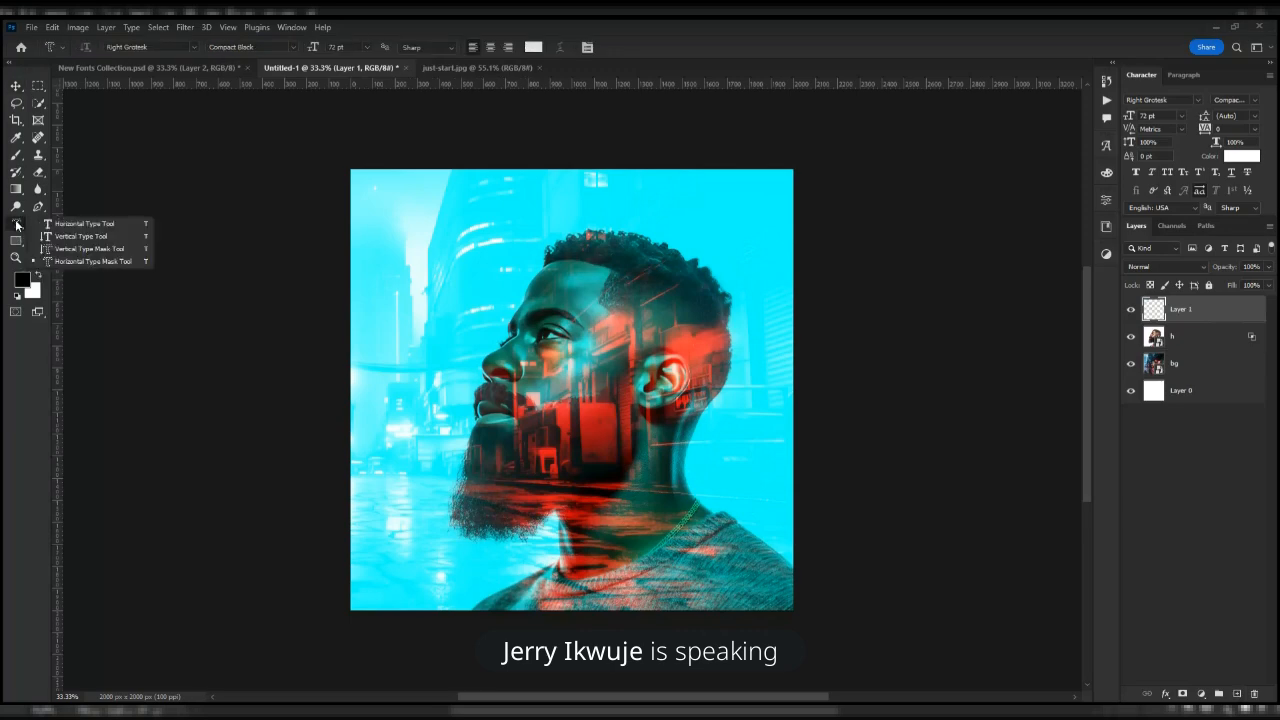
left_click(38, 275)
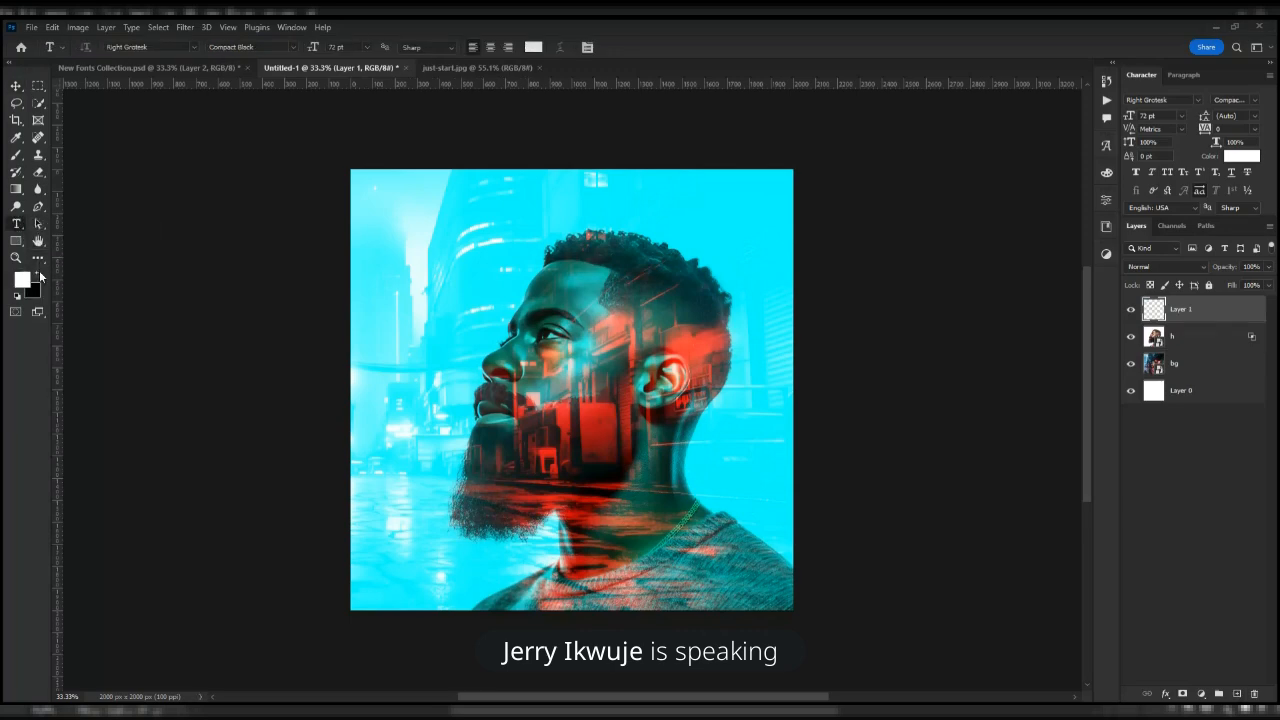
left_click(566, 391)
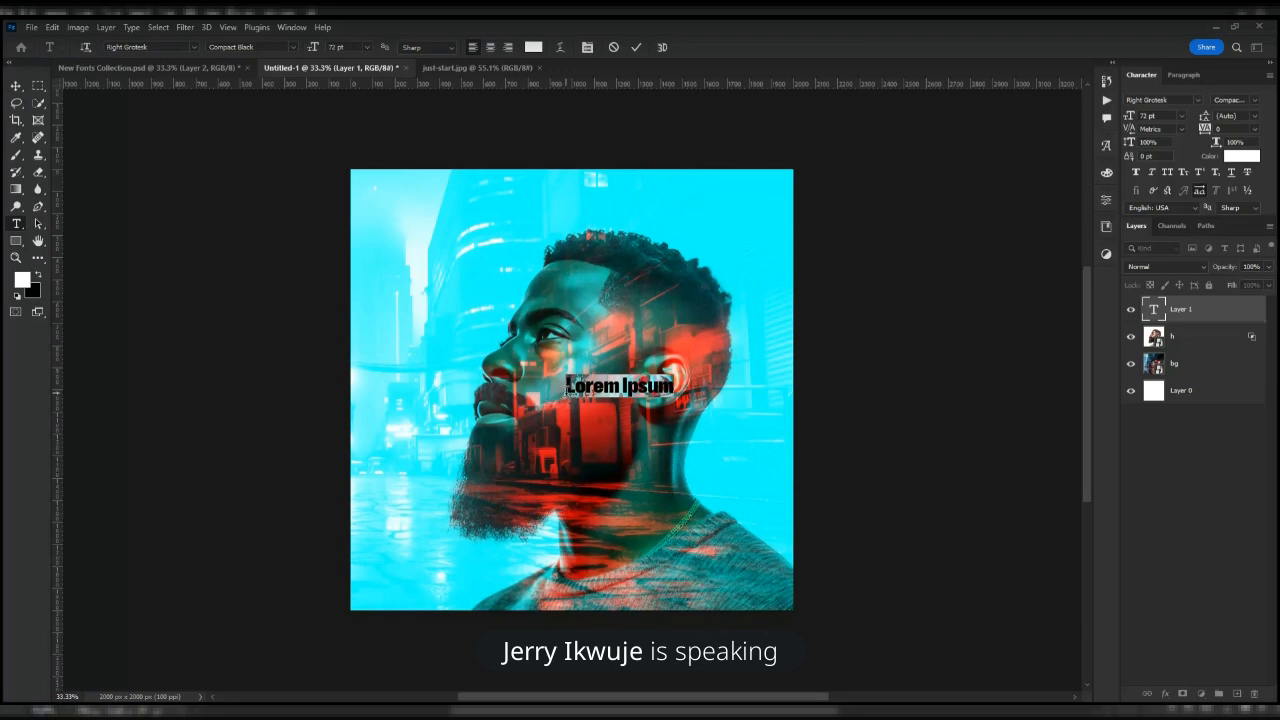
type("TEXT")
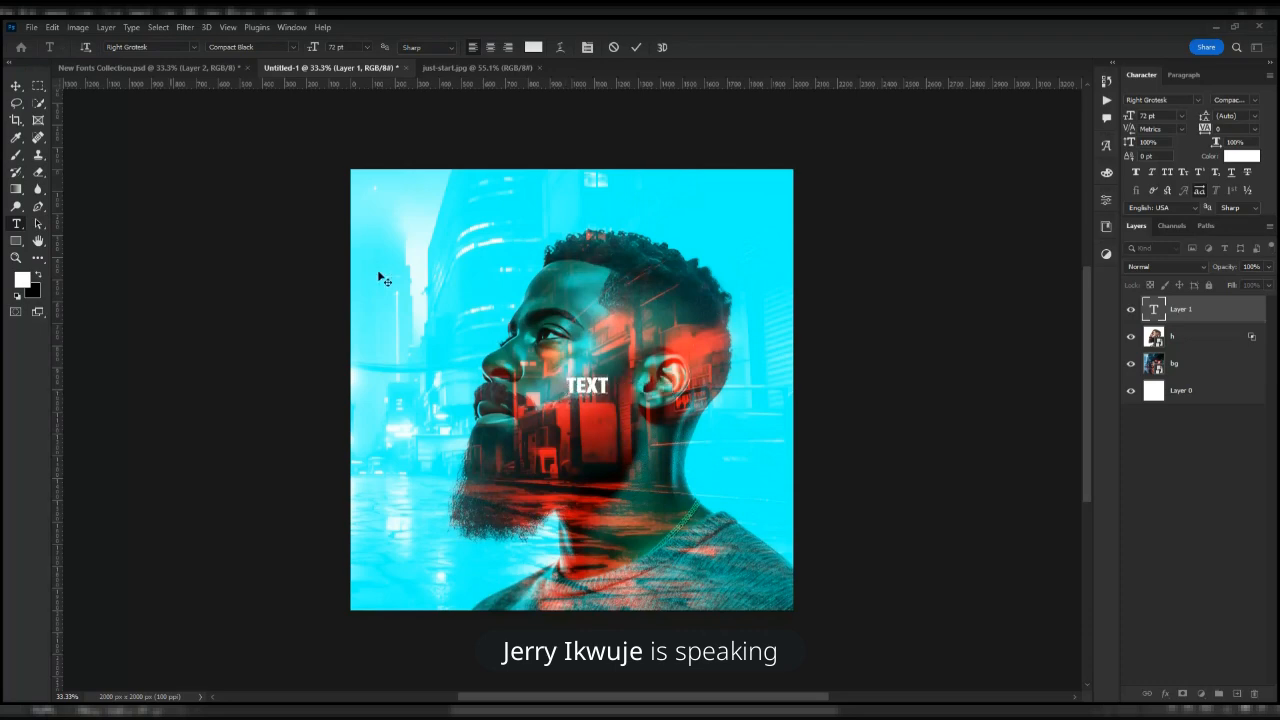
- Enlarge the TEXT lettering to about 258 pt and place it over the man's jaw and neck
left_click(20, 88)
key("ctrl+t")
left_click_drag(608, 397, 642, 472)
key("Return")
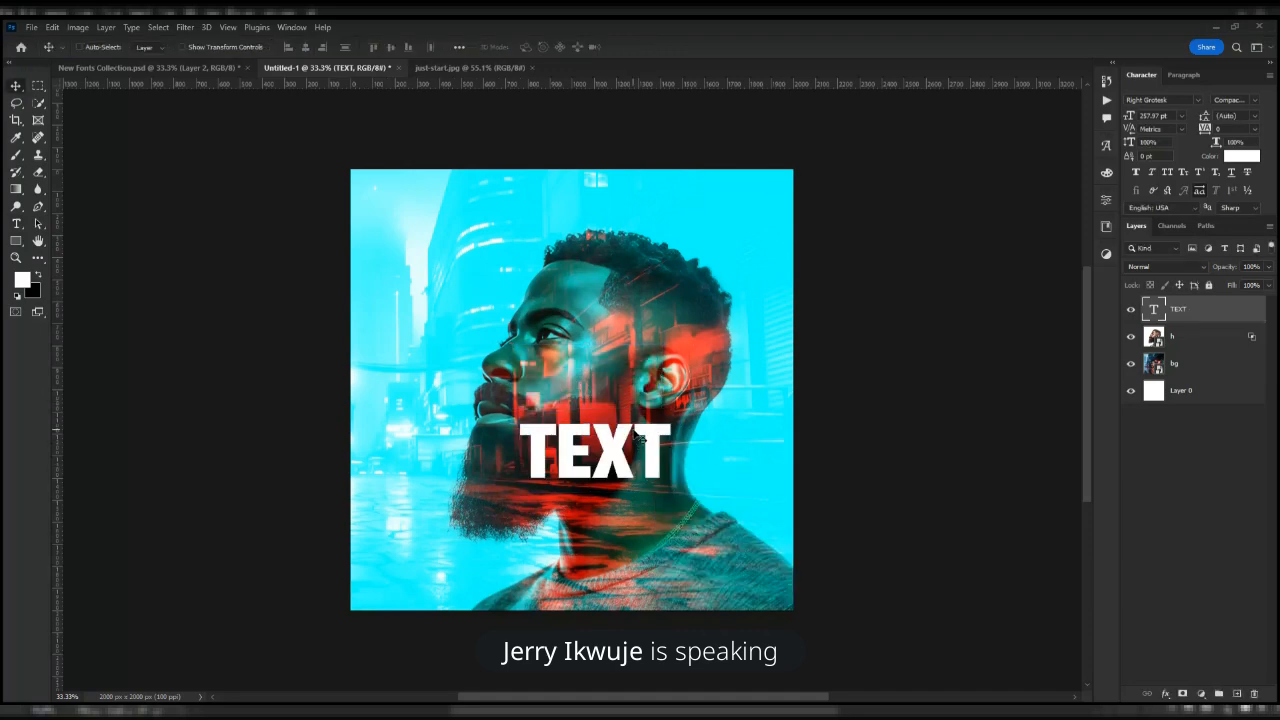
- Compare the just-start.jpg reference design with the Untitled-1 composition
left_click(470, 66)
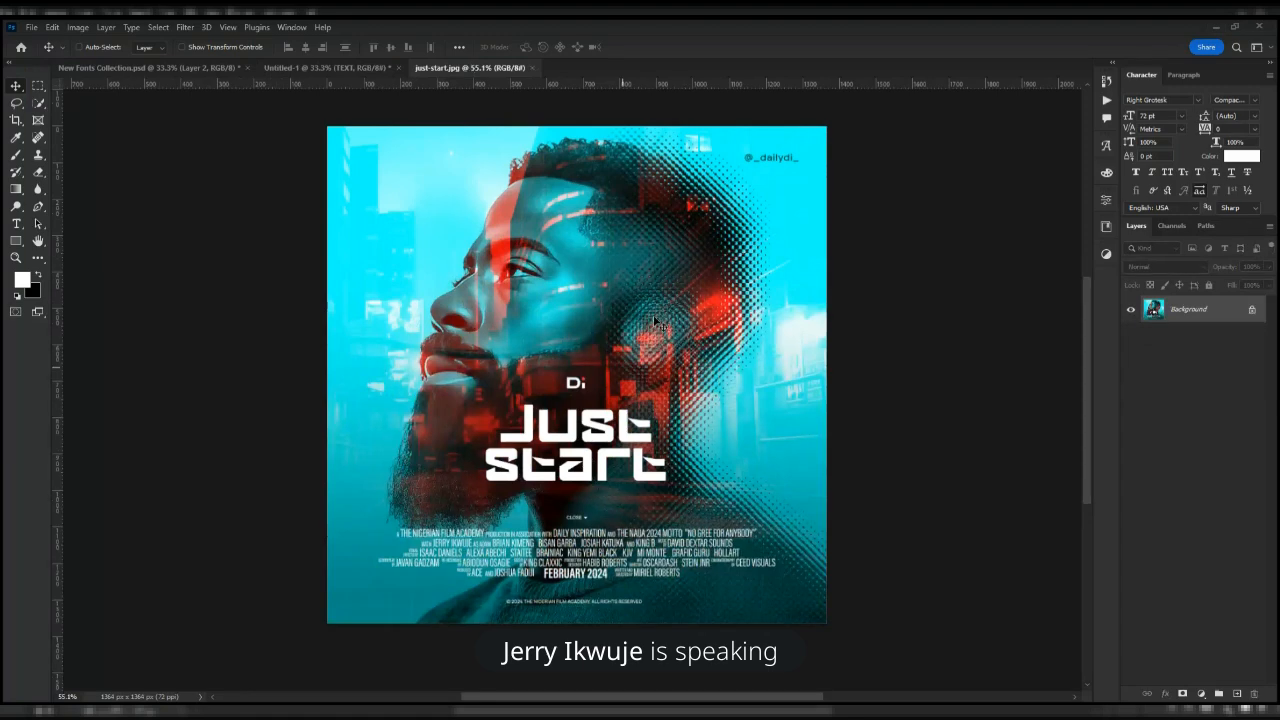
left_click(344, 67)
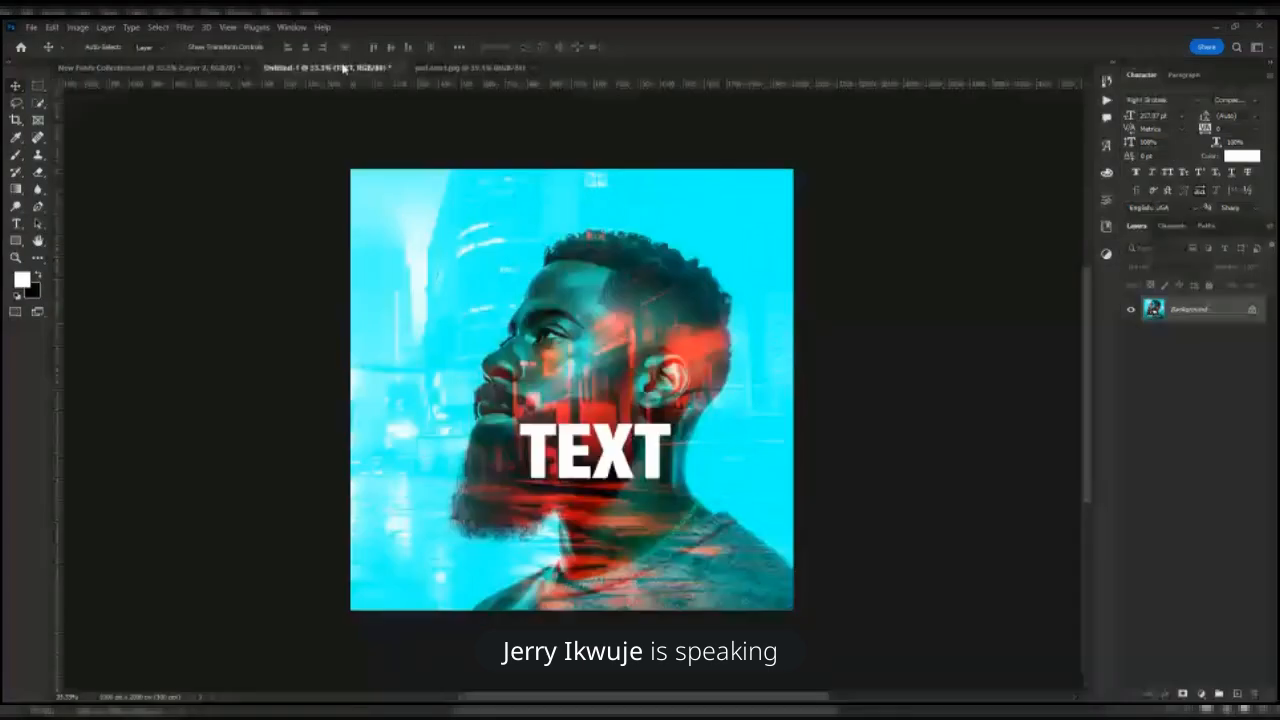
left_click(441, 68)
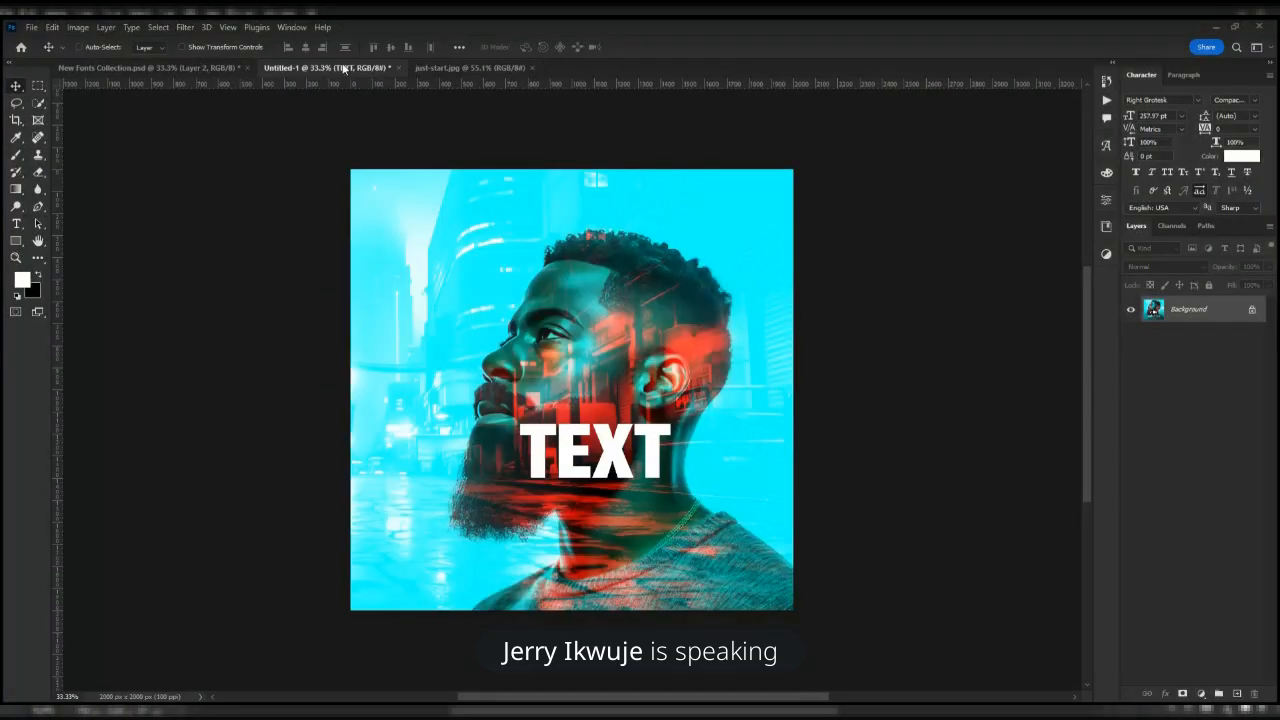
- Duplicate the h layer with a halftone Filter Gallery effect on the copy, and add a layer mask to it
left_click(1175, 349)
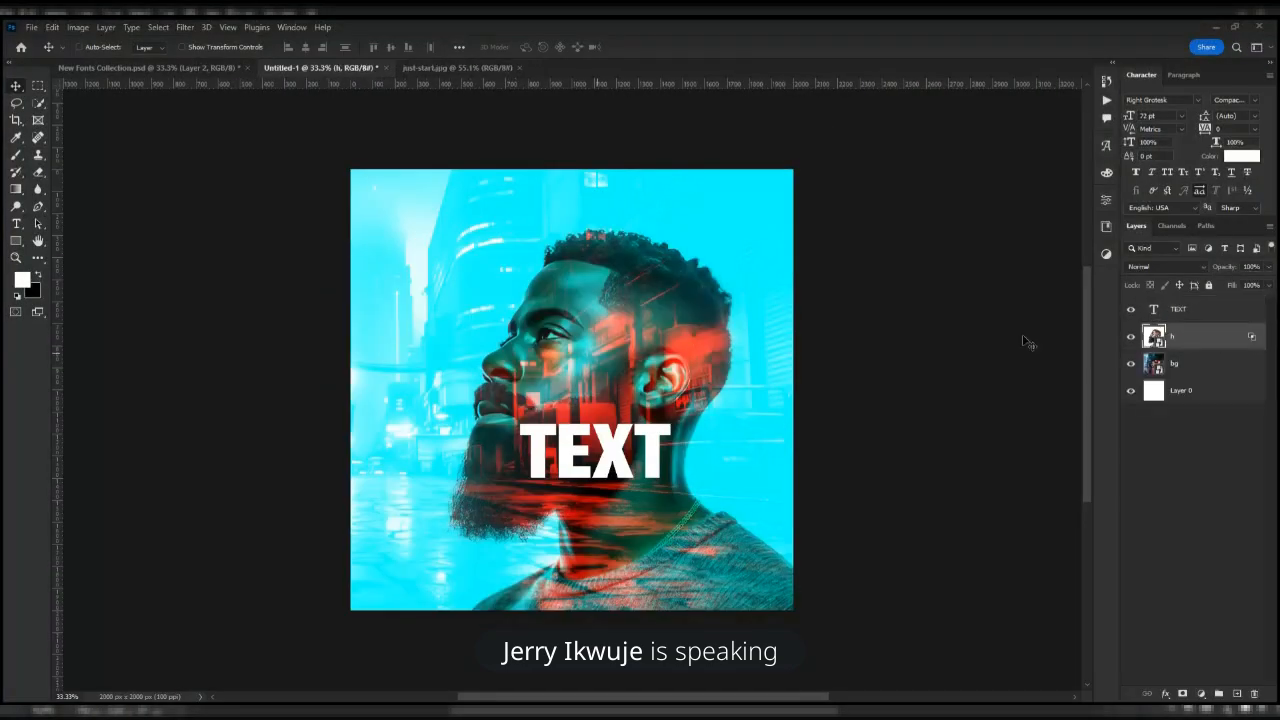
key("ctrl+j")
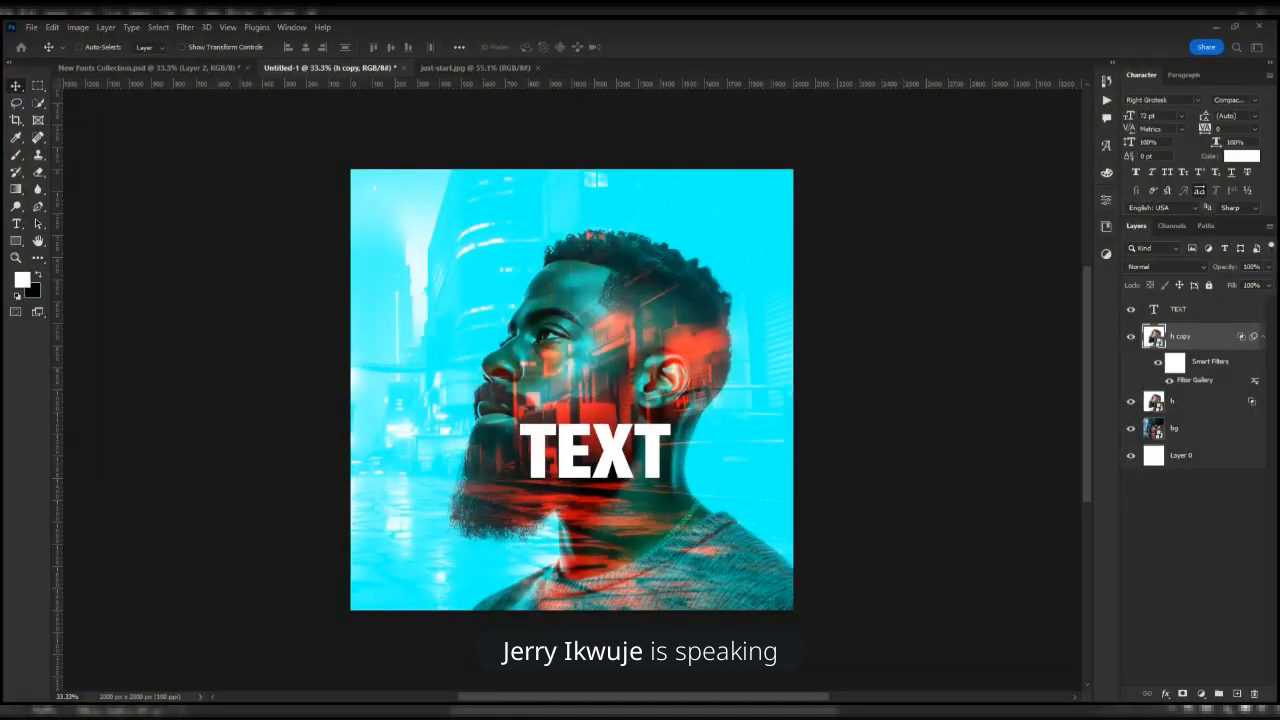
left_click(1182, 694)
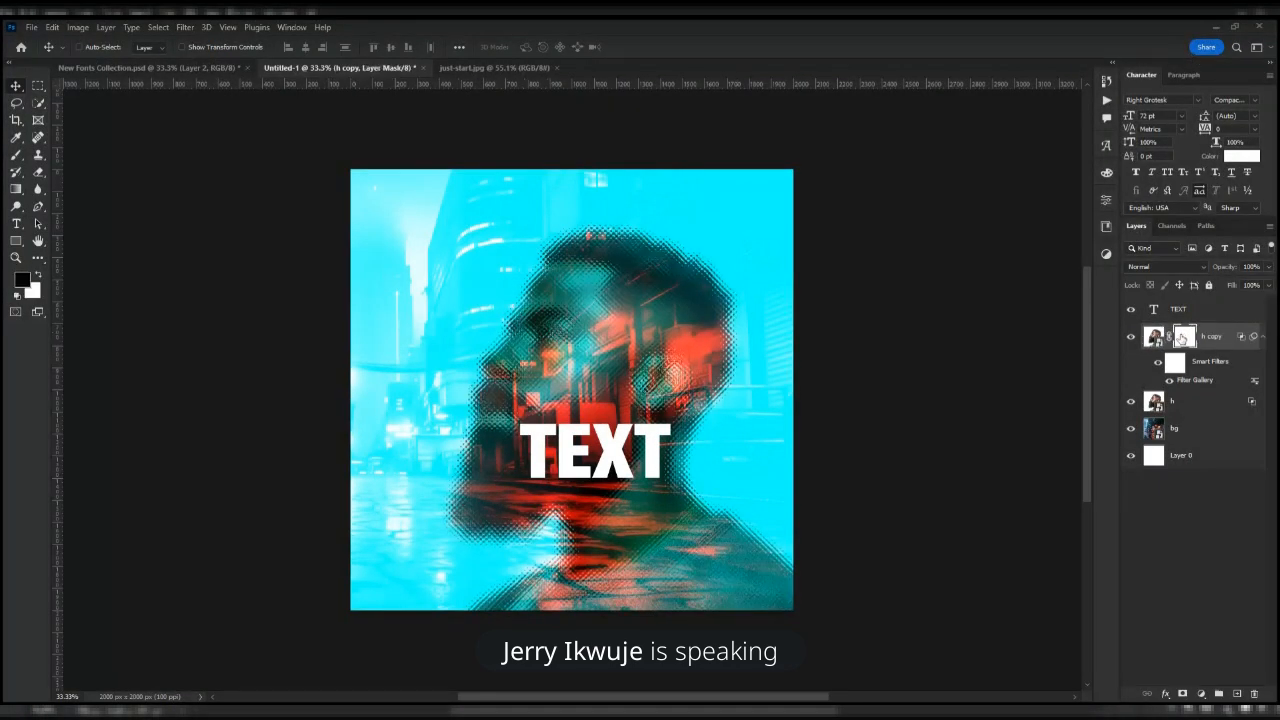
- Paint black on the copy's mask with a large Soft Round brush to hide the halftone over the face, beard and front of the neck
left_click(16, 157)
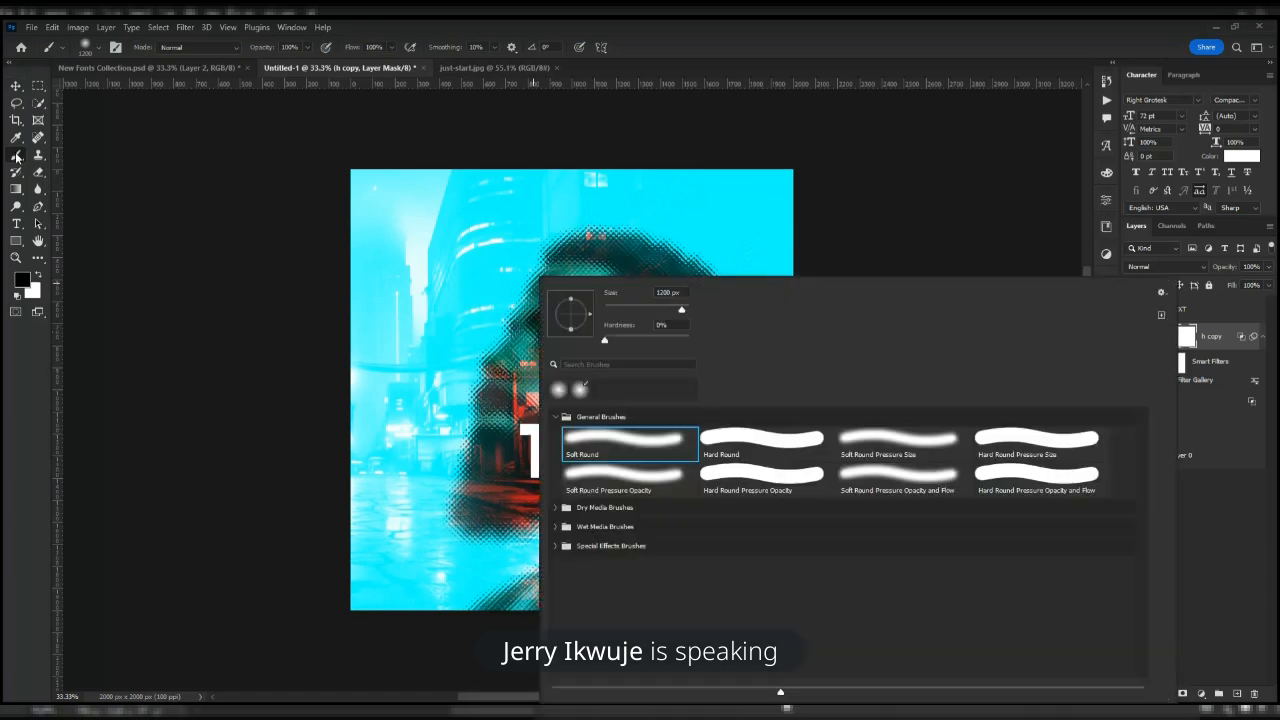
left_click(626, 442)
left_click(426, 304)
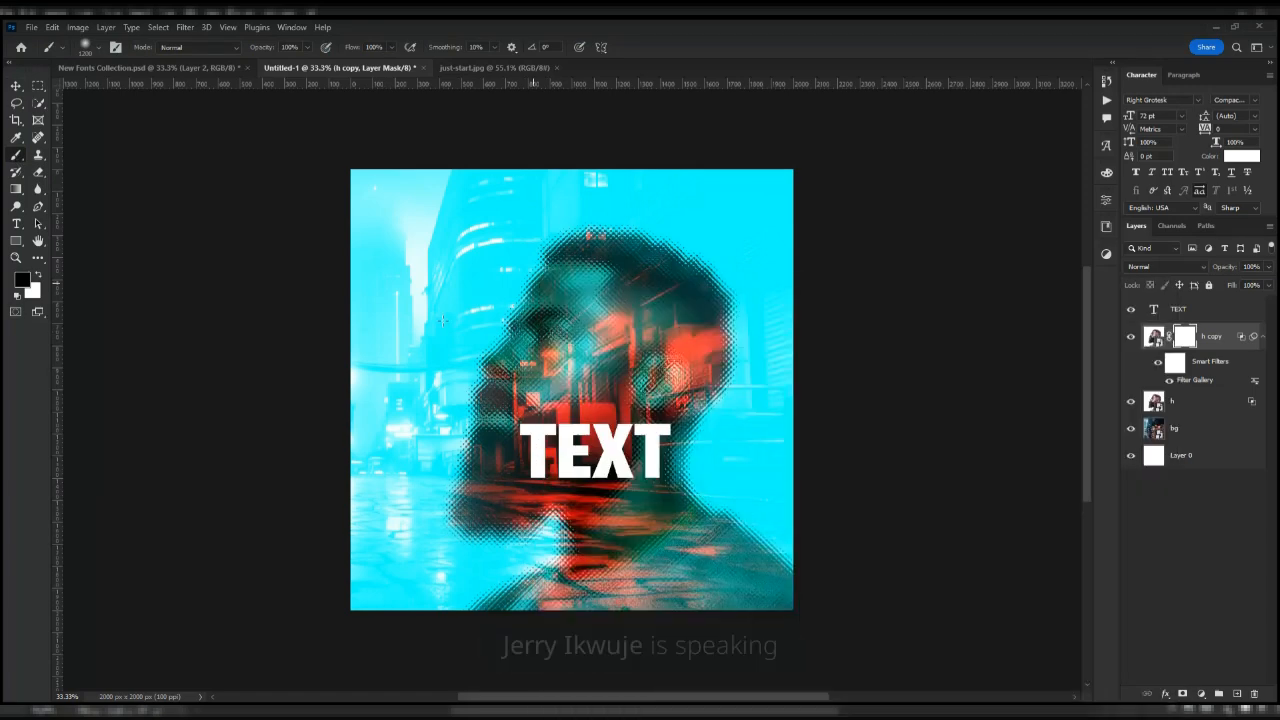
key("bracketright")
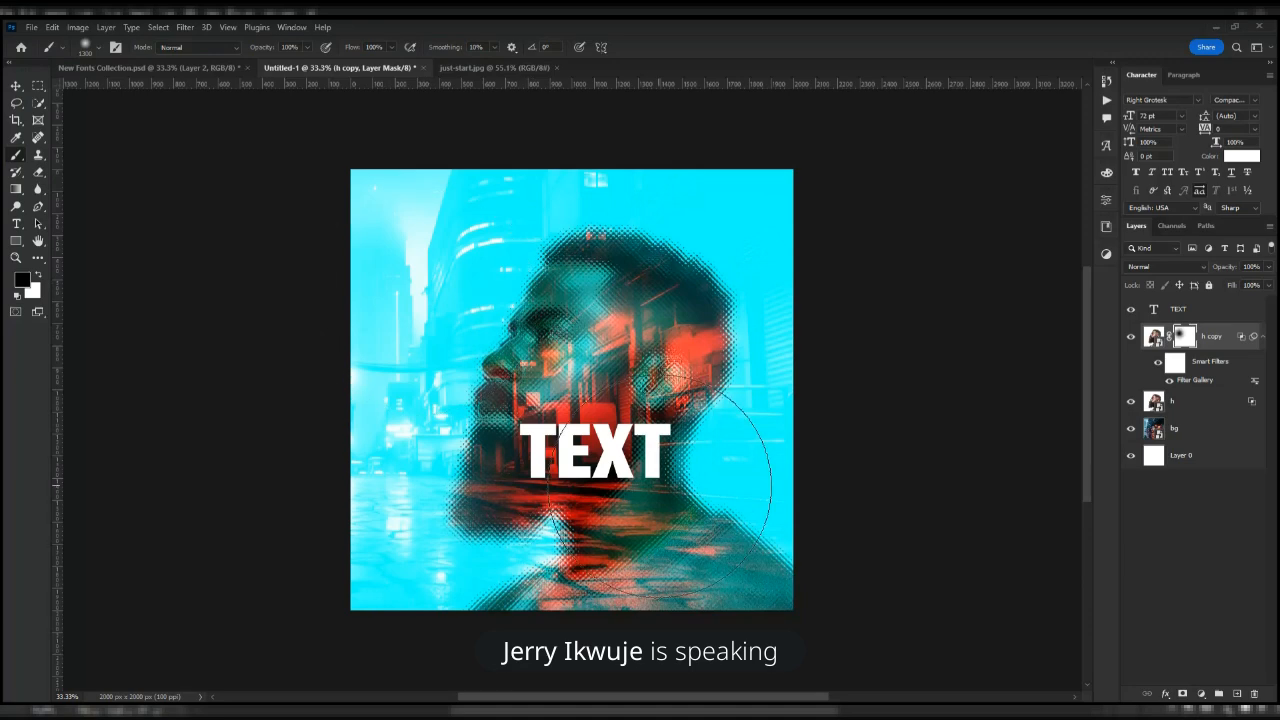
key("bracketleft")
mouse_move(487, 285)
left_mouse_down()
mouse_move(472, 437)
mouse_move(497, 380)
mouse_move(470, 425)
mouse_move(492, 465)
mouse_move(544, 398)
mouse_move(546, 336)
mouse_move(512, 460)
mouse_move(516, 591)
left_mouse_up()
key("bracketleft")
key("bracketleft")
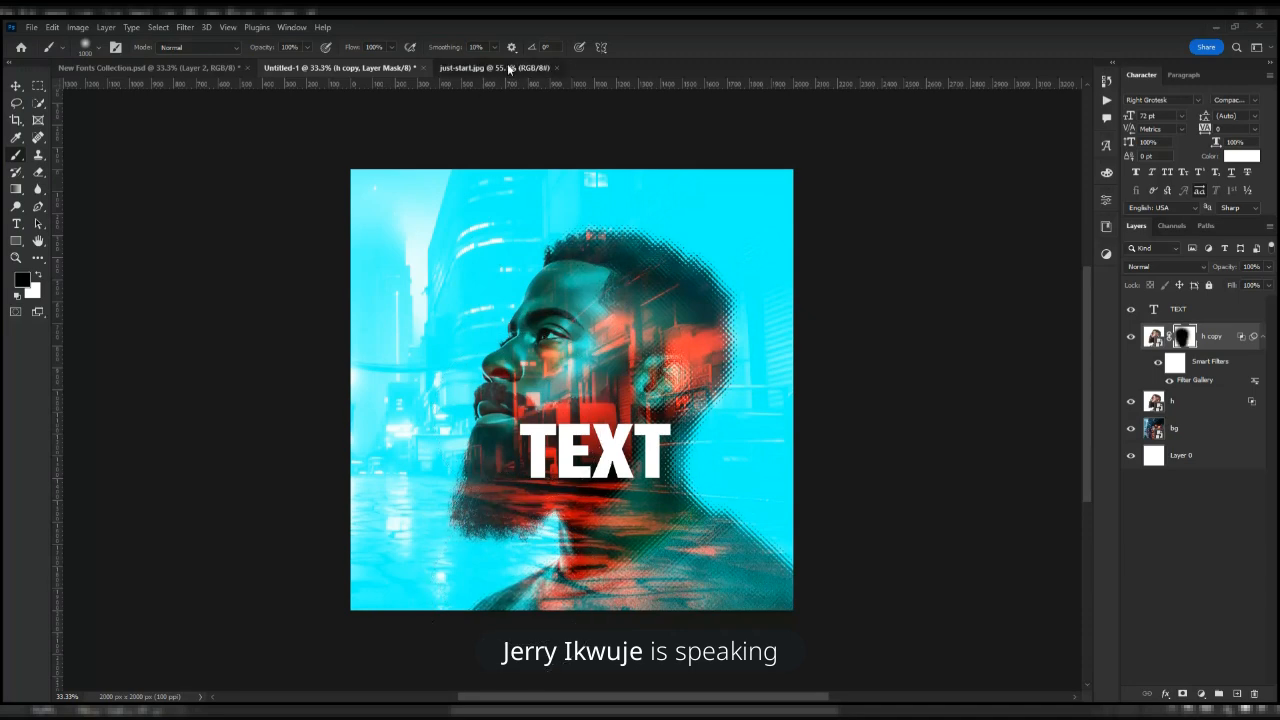
- Examine the halftone edge around the head in just-start.jpg and compare it with the masked portrait in Untitled-1
left_click(494, 67)
key("ctrl+plus")
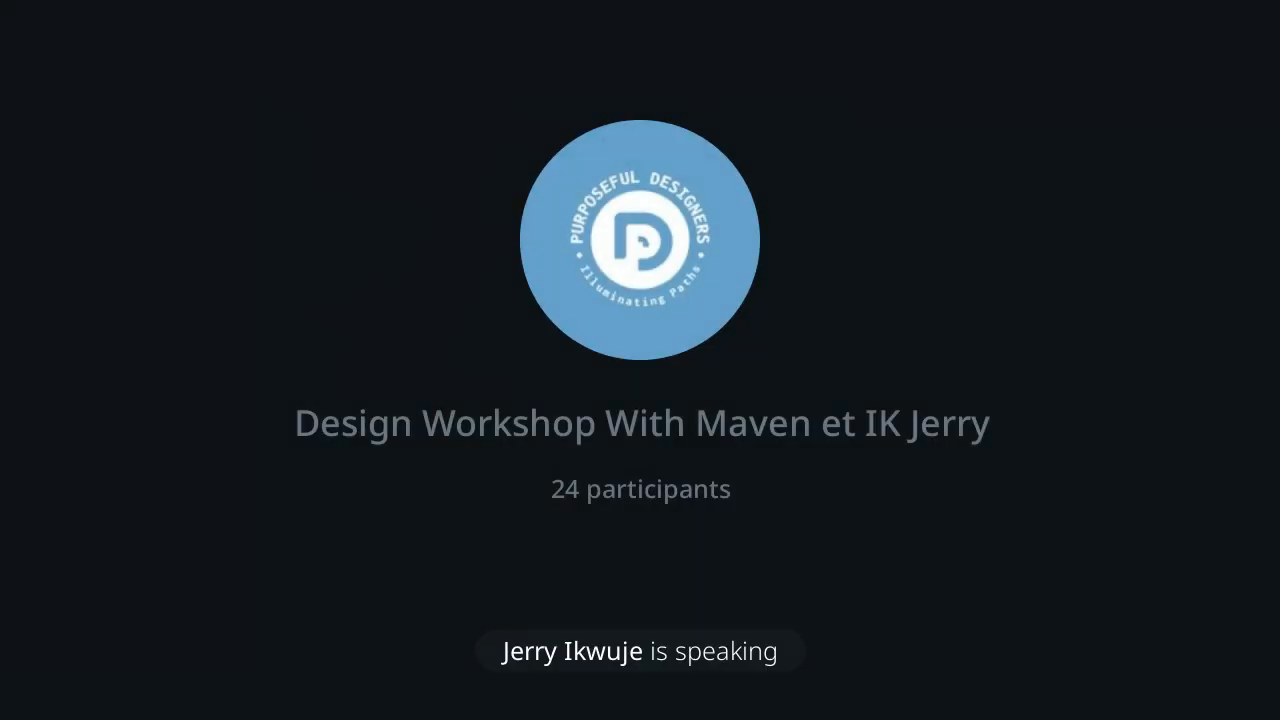
scroll(530, 280, "up", 2)
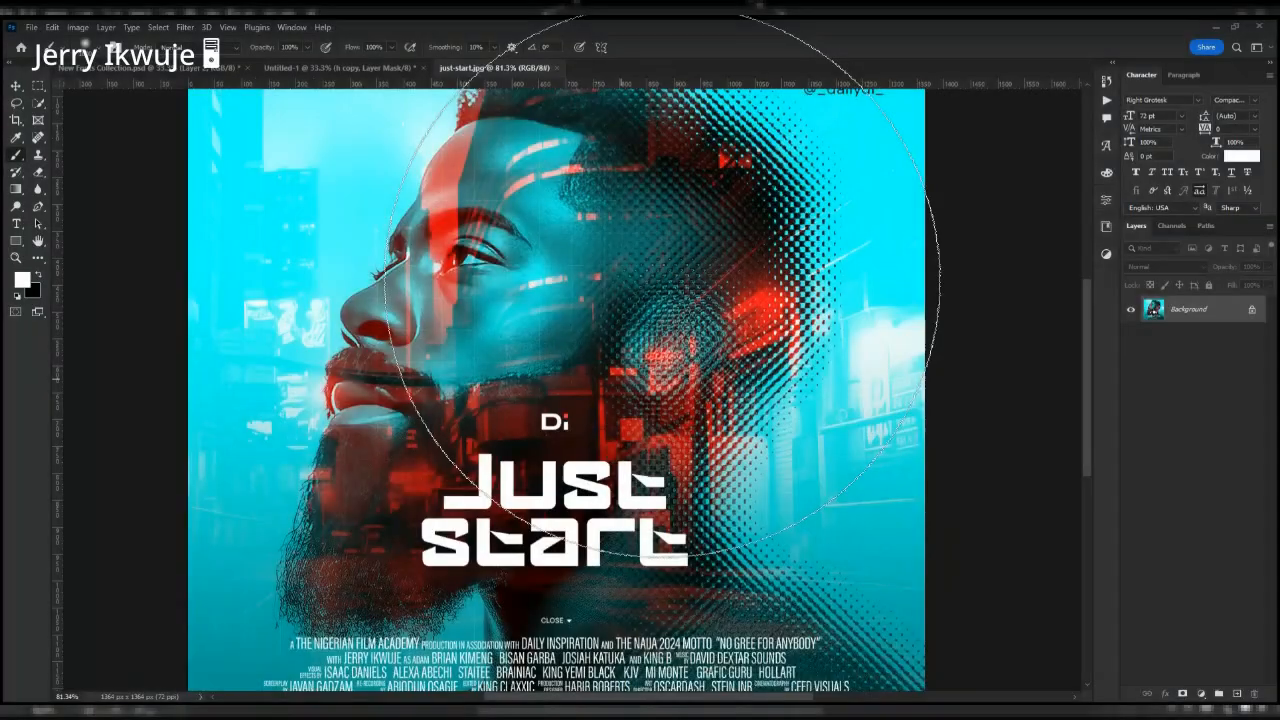
left_click(340, 67)
key("x")
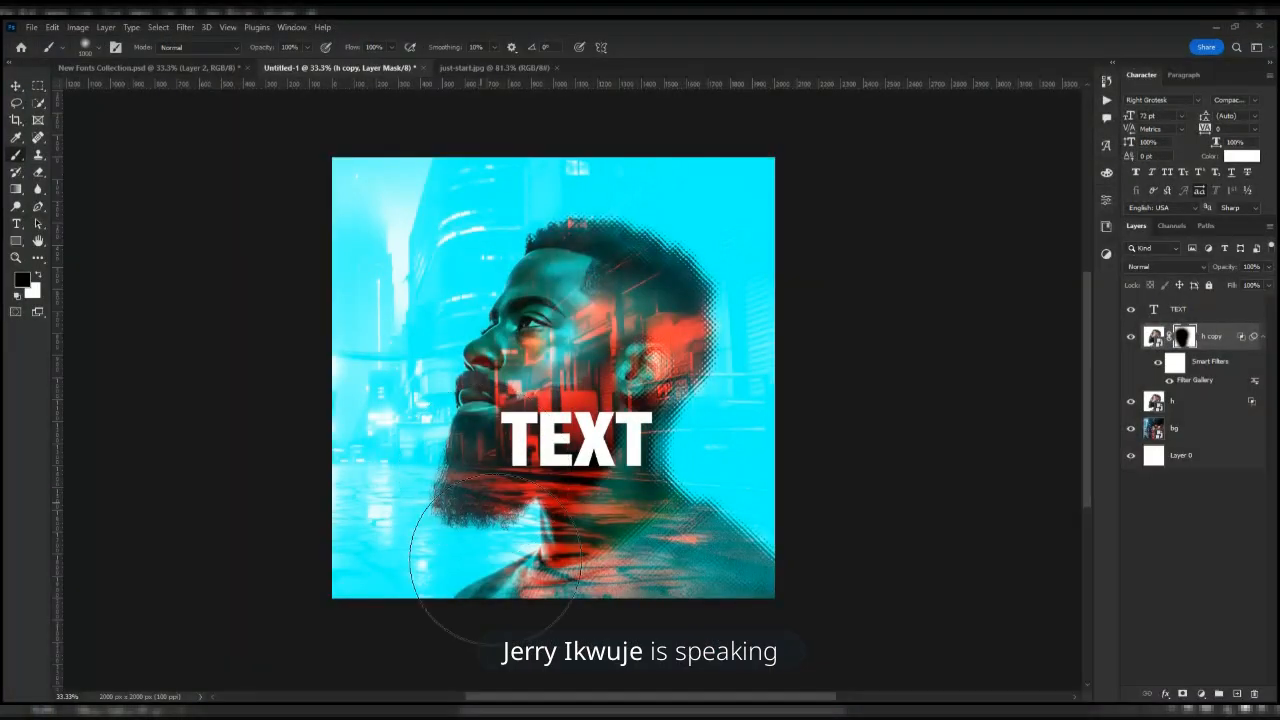
scroll(525, 459, "up", 1)
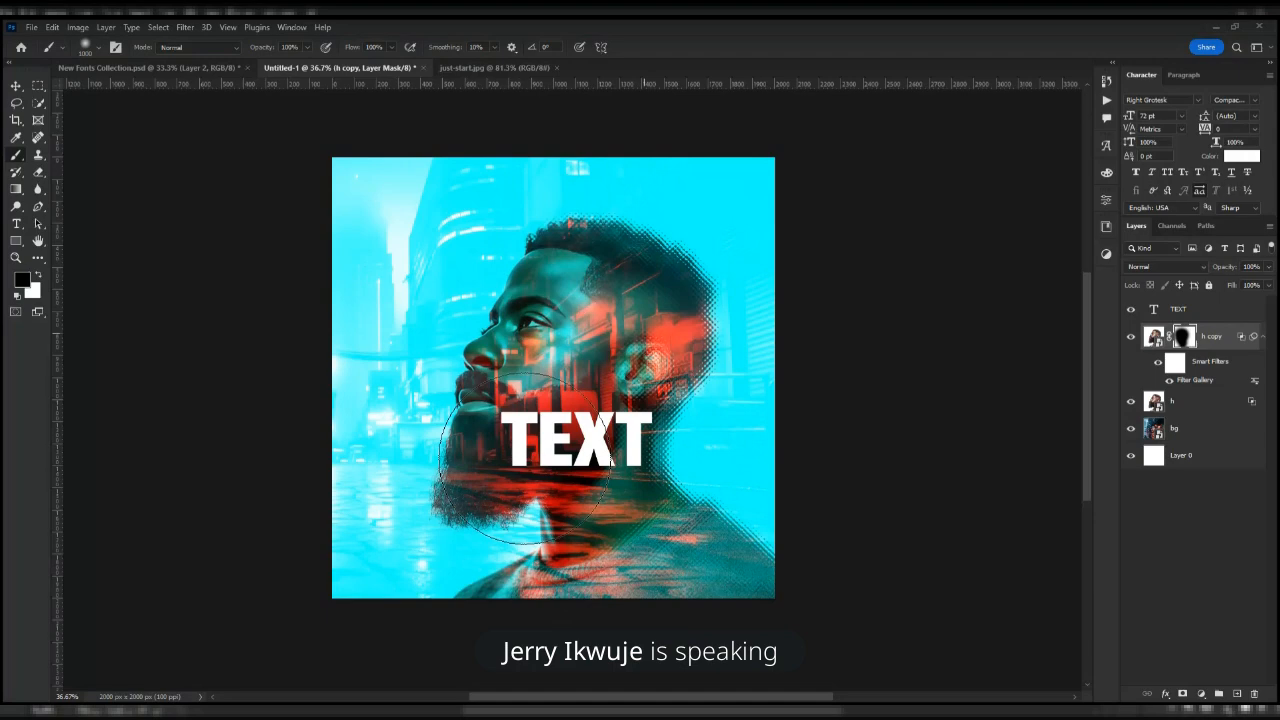
scroll(556, 343, "up", 1)
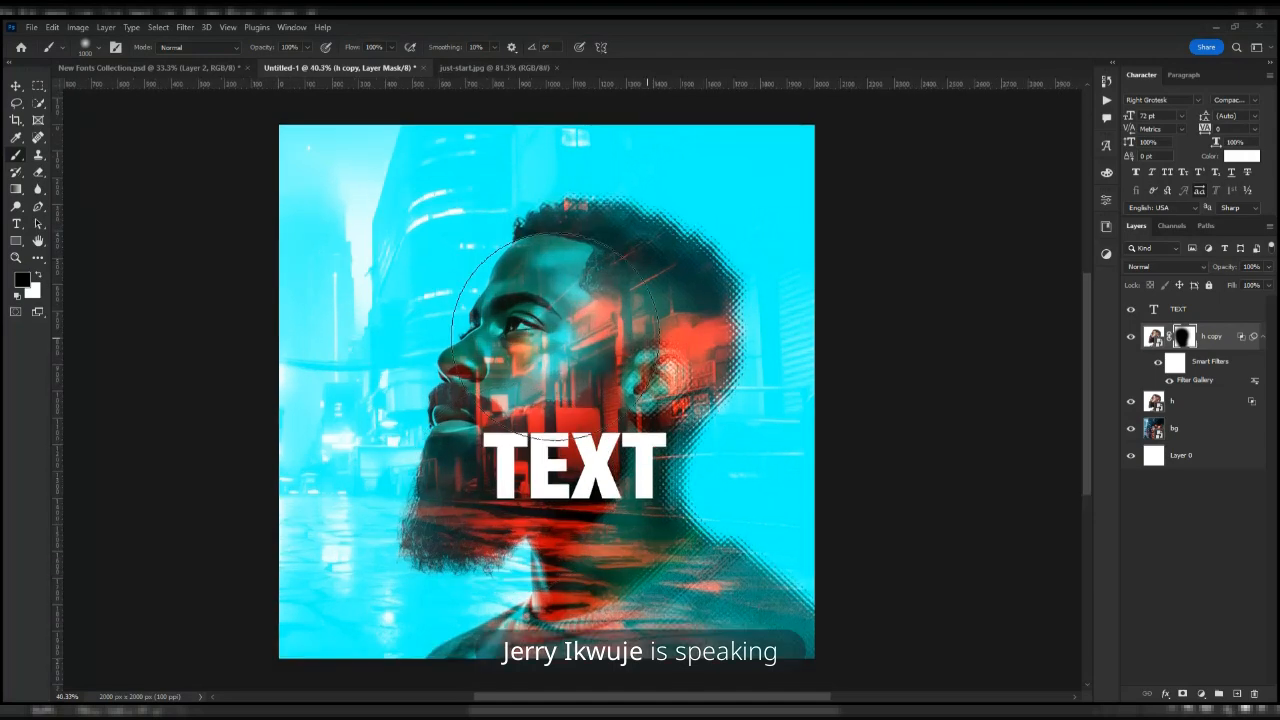
left_click(15, 88)
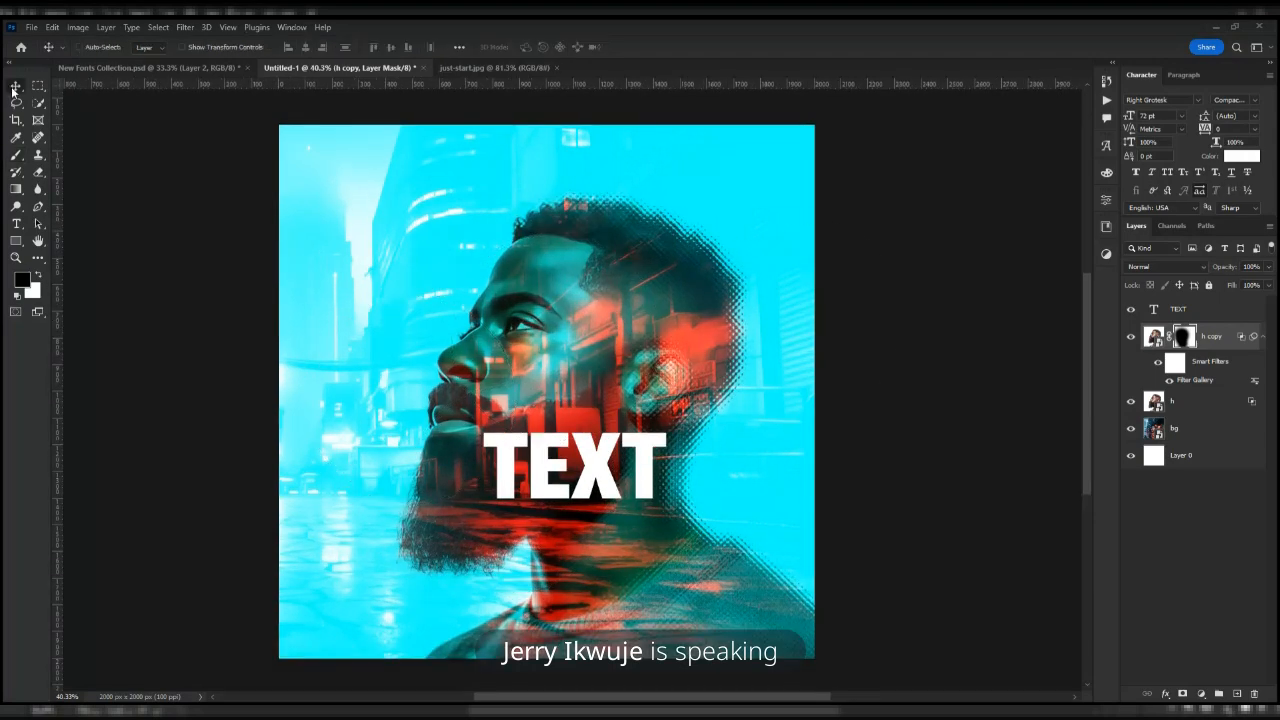
- Close just-start.jpg, bring up the Perfection-1.jpg reference design, and return to Untitled-1
left_click(507, 68)
left_click(556, 68)
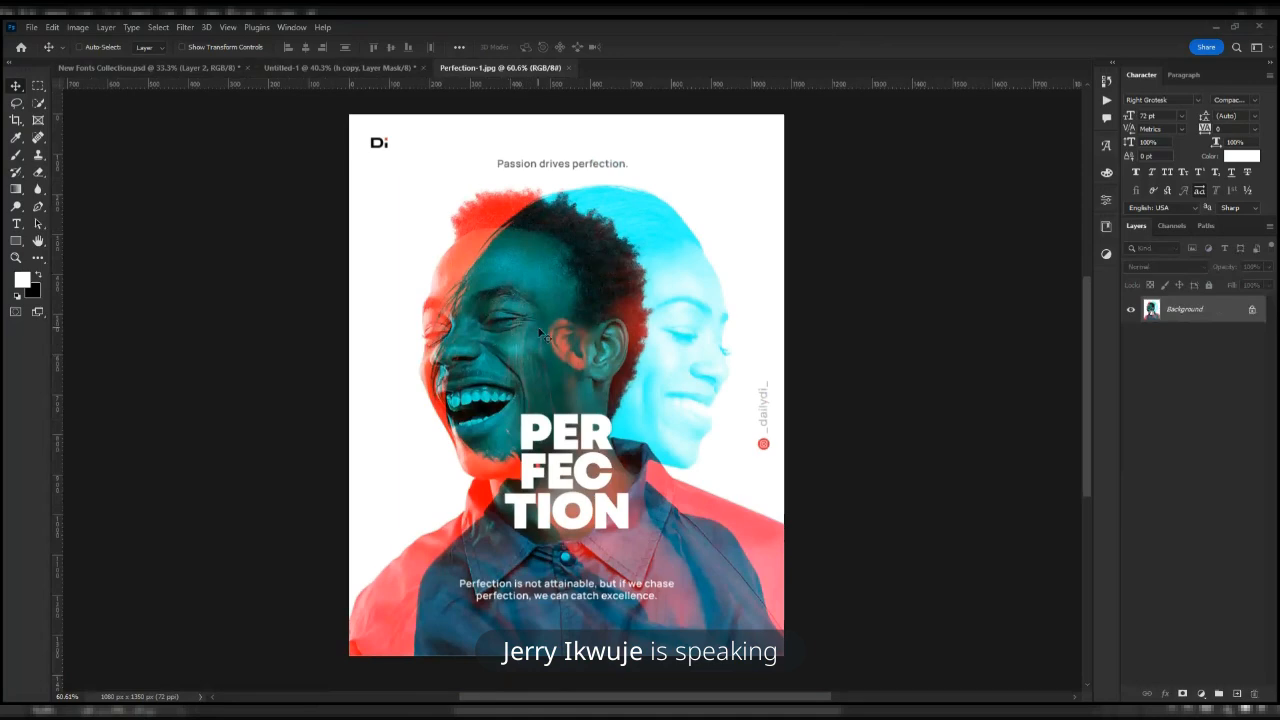
left_click(373, 67)
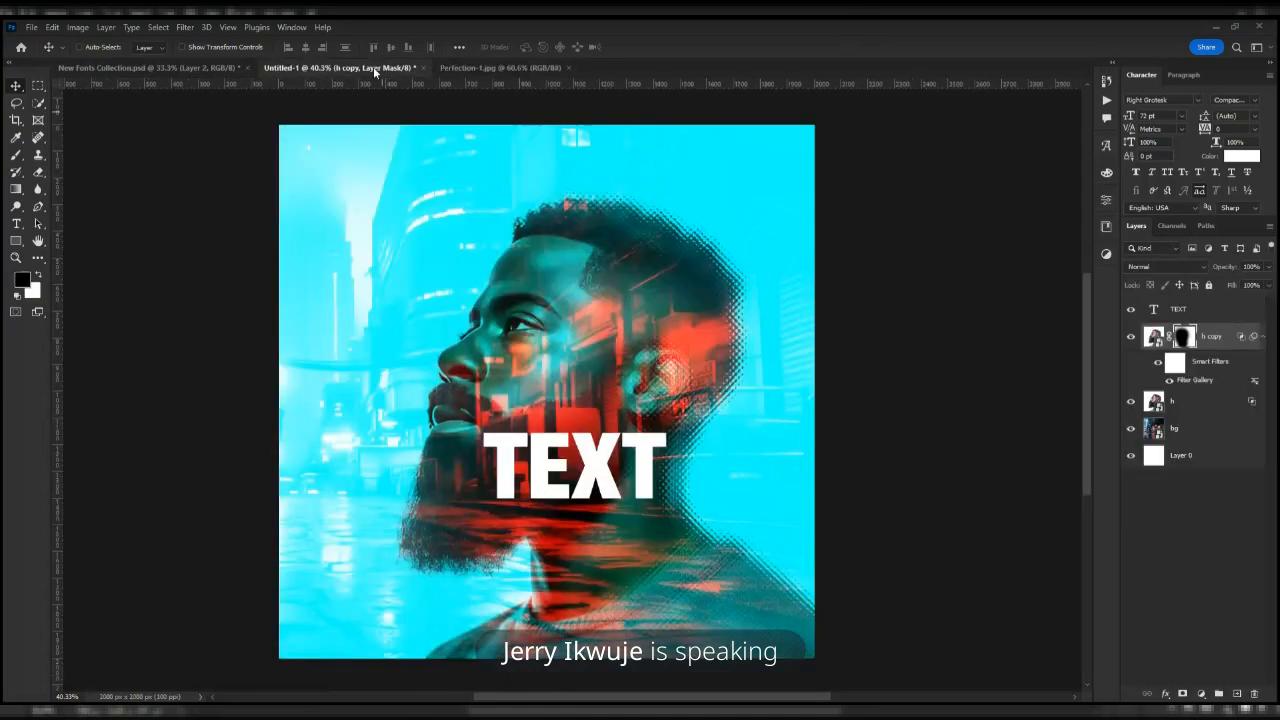
- Delete the TEXT, h copy, h and bg layers, keeping only the white Layer 0
left_click(1190, 308)
key("Delete")
key("Delete")
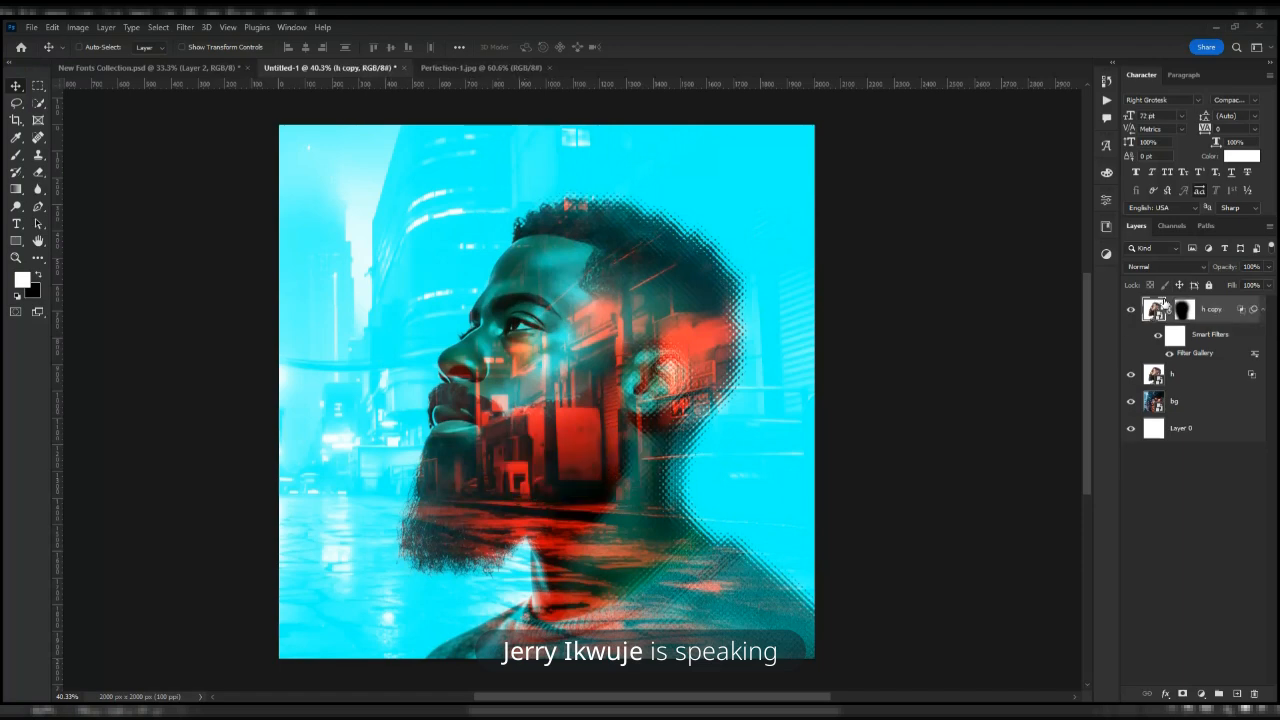
key("Delete")
key("Delete")
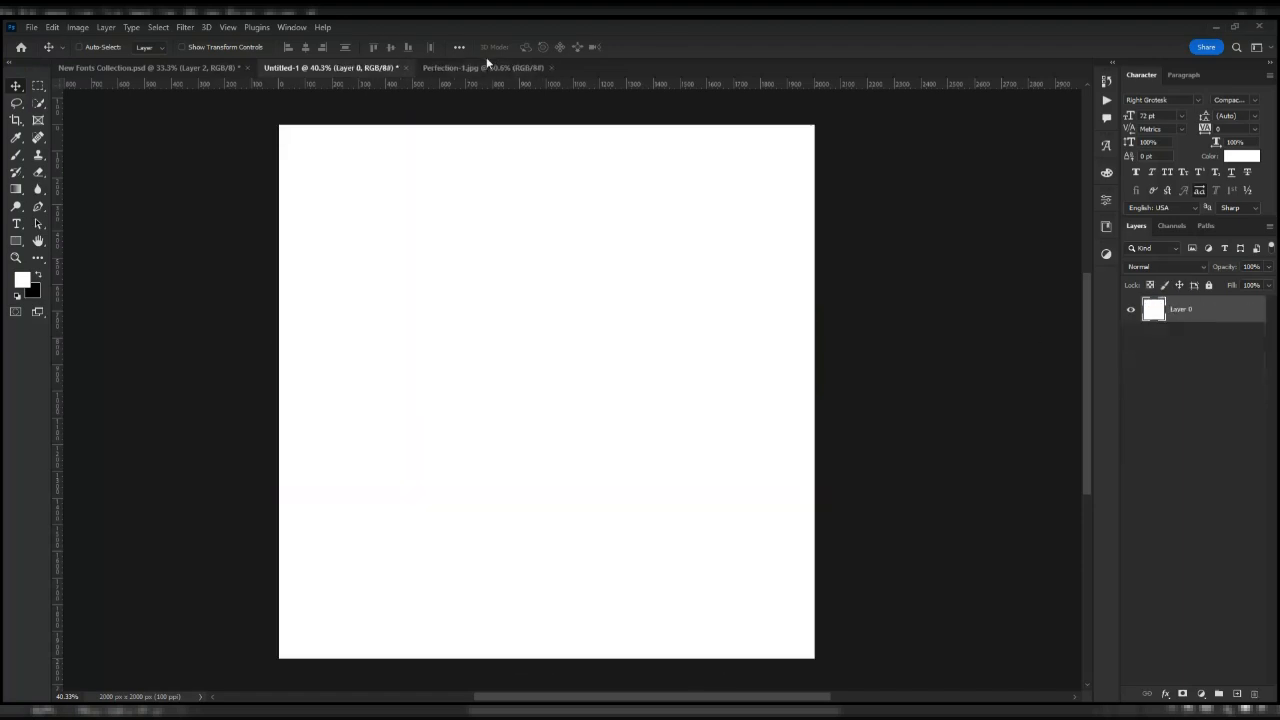
- Examine the overlapping portraits in Perfection-1.jpg at a larger view and return to Untitled-1
left_click(488, 67)
key("ctrl+plus")
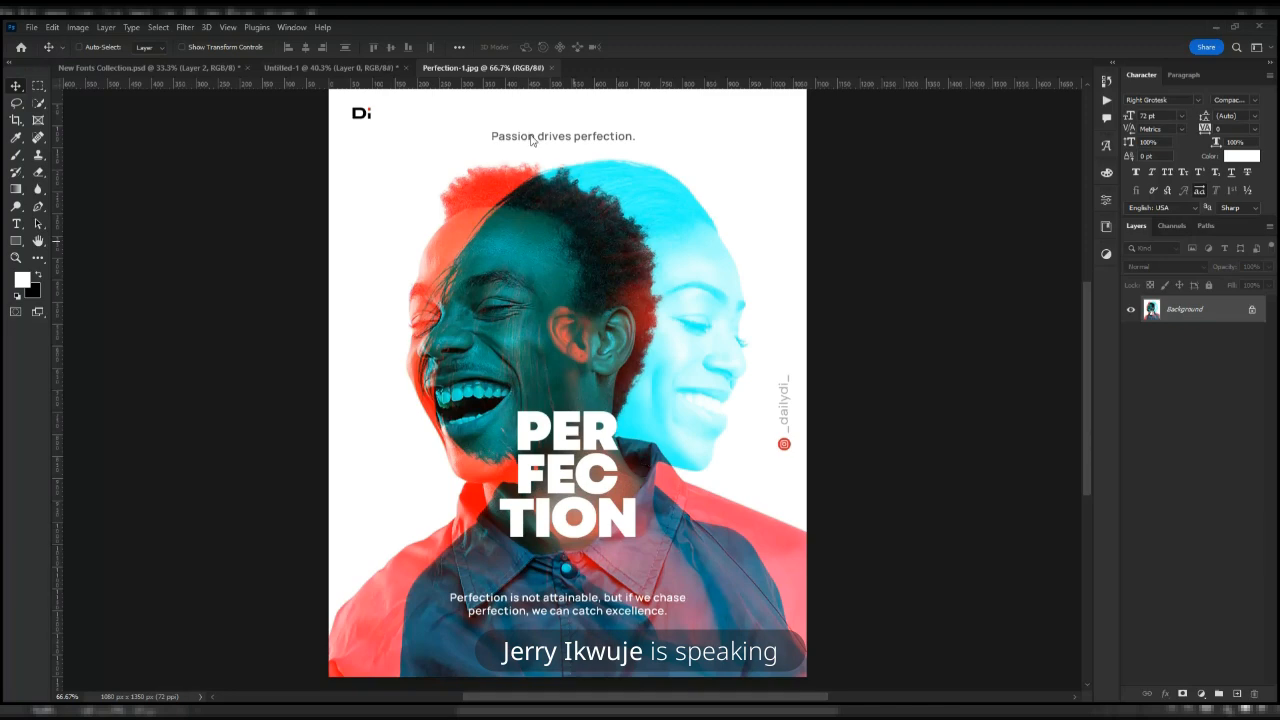
left_click(350, 68)
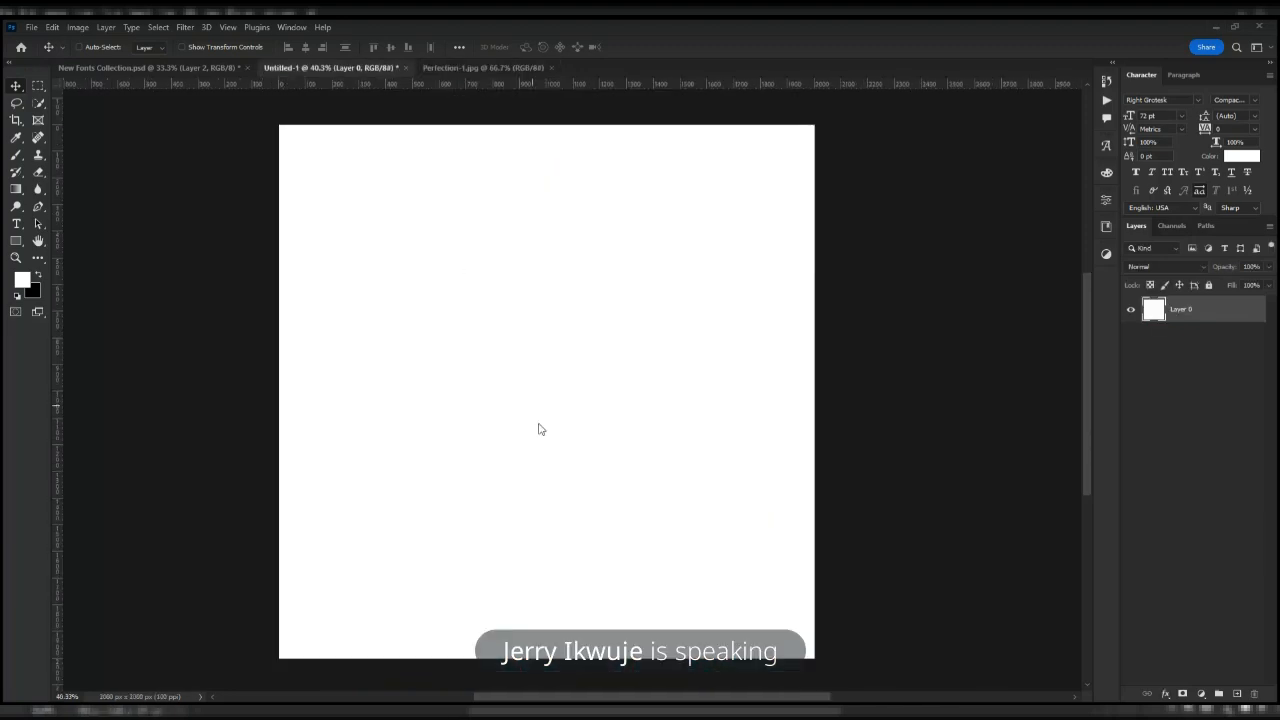
- Place the black-man-posing (2) image, enlarge it to span the lower canvas, and position the man near the centre
left_click_drag(523, 374, 562, 571)
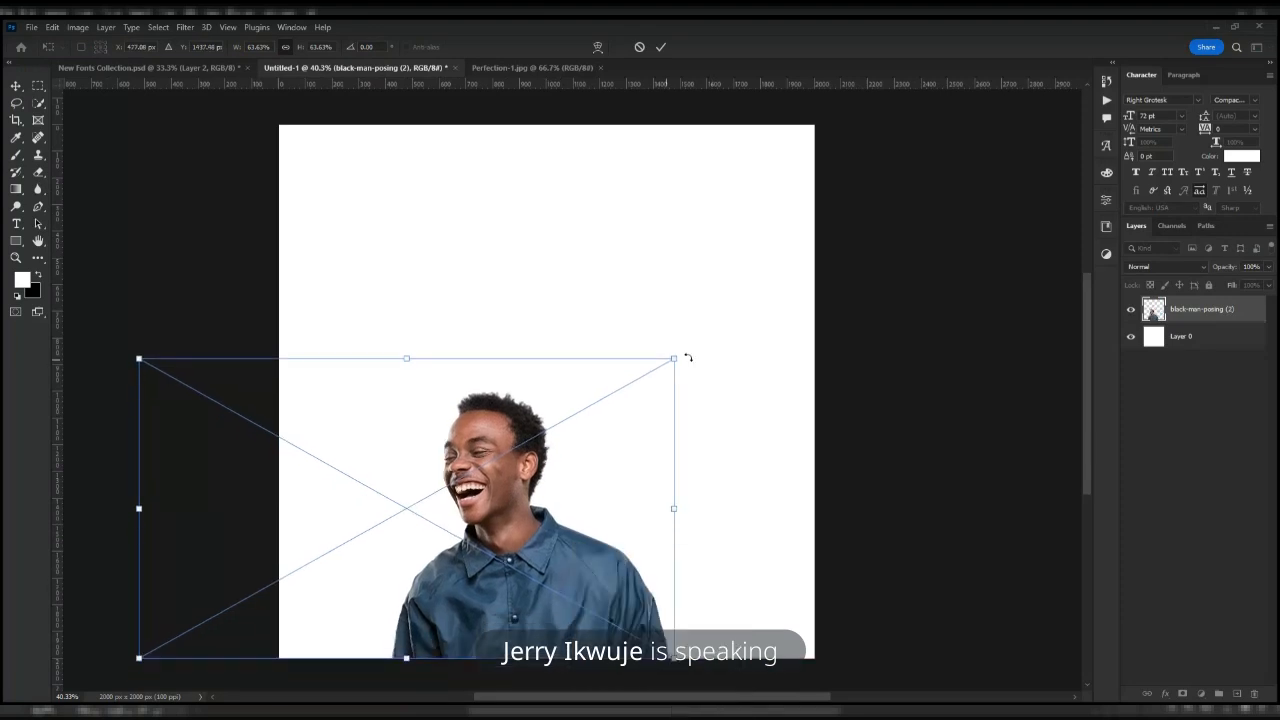
left_click_drag(673, 357, 903, 134)
left_click_drag(736, 380, 556, 385)
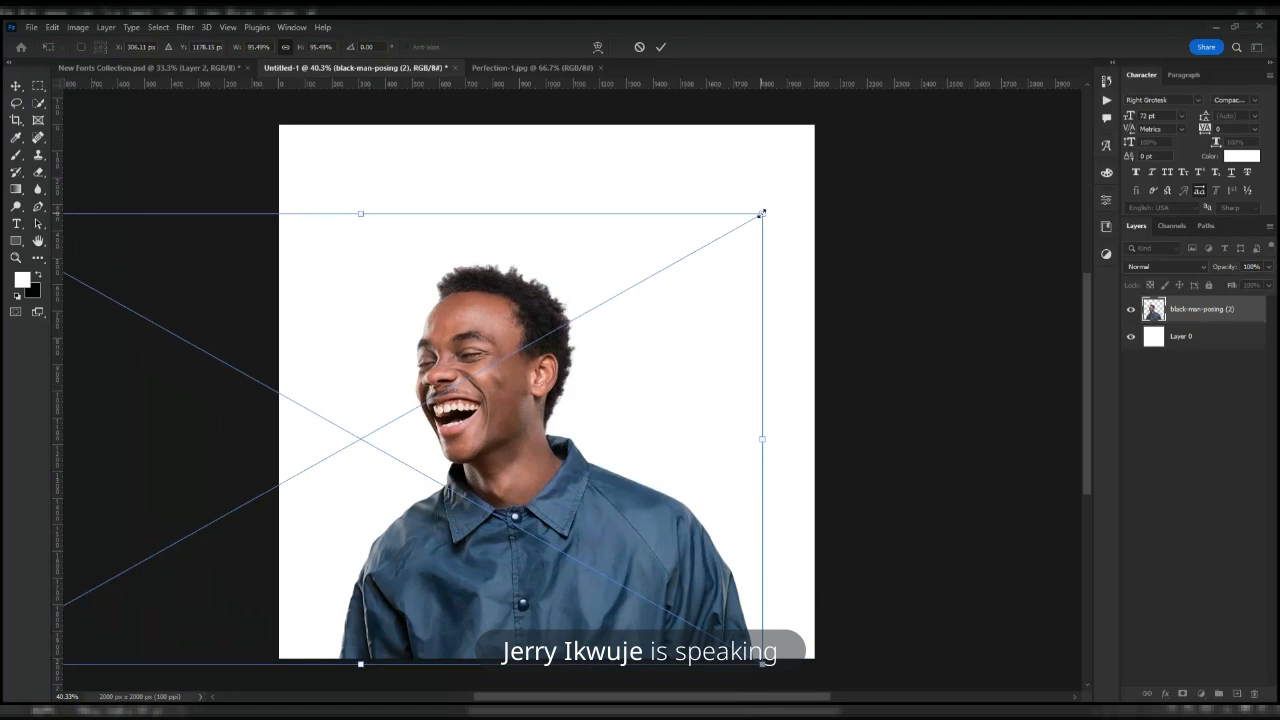
left_click_drag(762, 213, 808, 187)
left_click_drag(688, 373, 613, 358)
left_click_drag(771, 195, 791, 177)
key("Return")
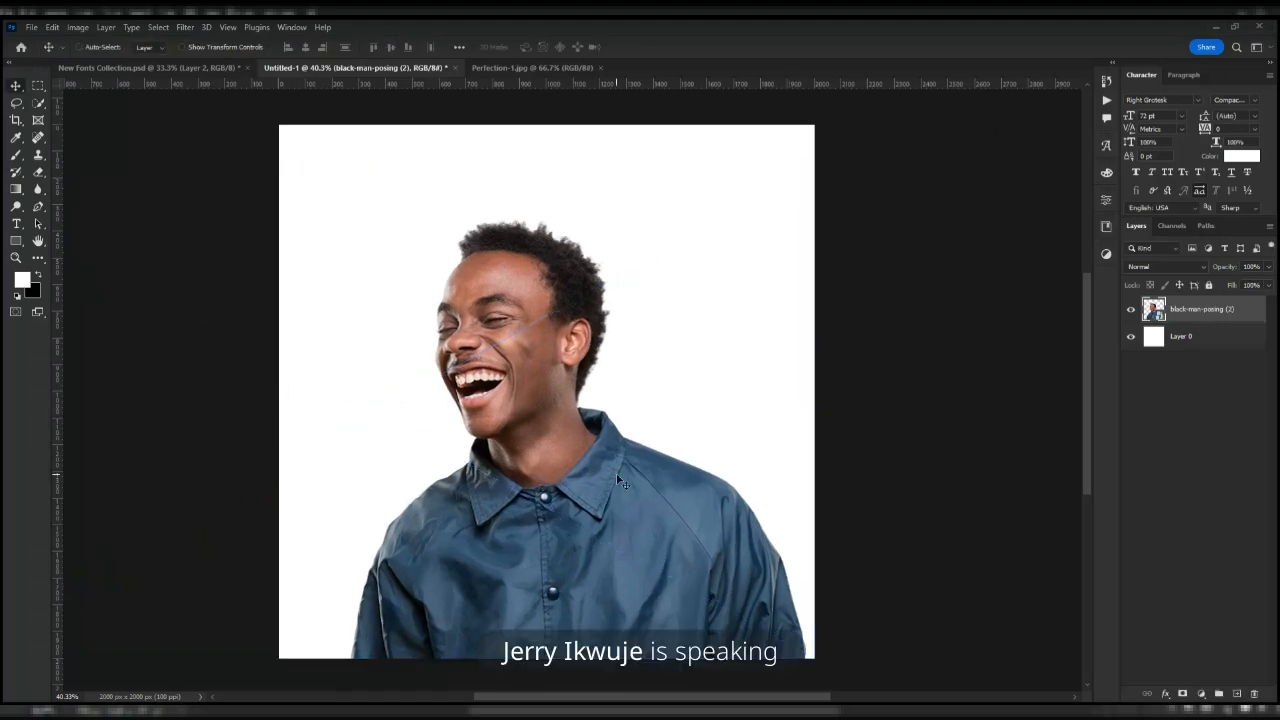
- Merge the black-man-posing (2) layer with the white Layer 0
left_click(1217, 342, "shift")
key("ctrl+e")
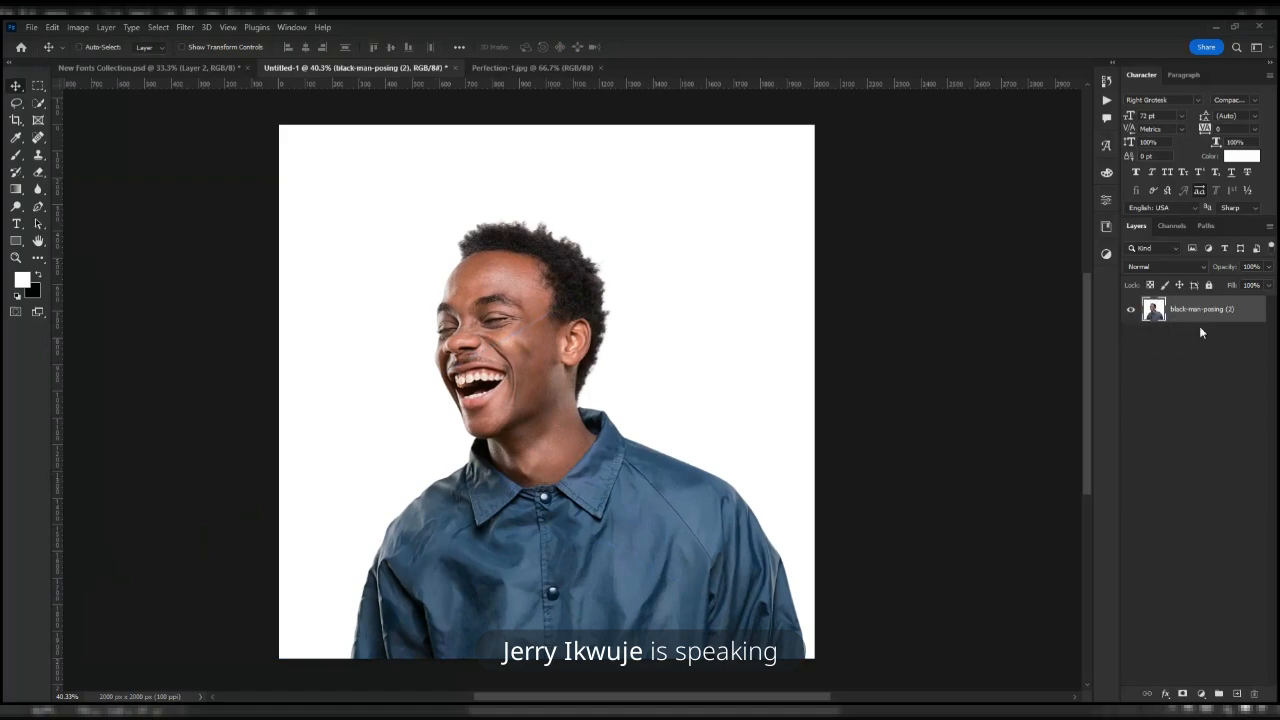
- Place the pretty-natural-smiling-black-woman image over the man, enlarge it to about 164%, and hide the black-man-posing (2) layer
scroll(487, 335, "down", 2)
scroll(511, 332, "up", 3)
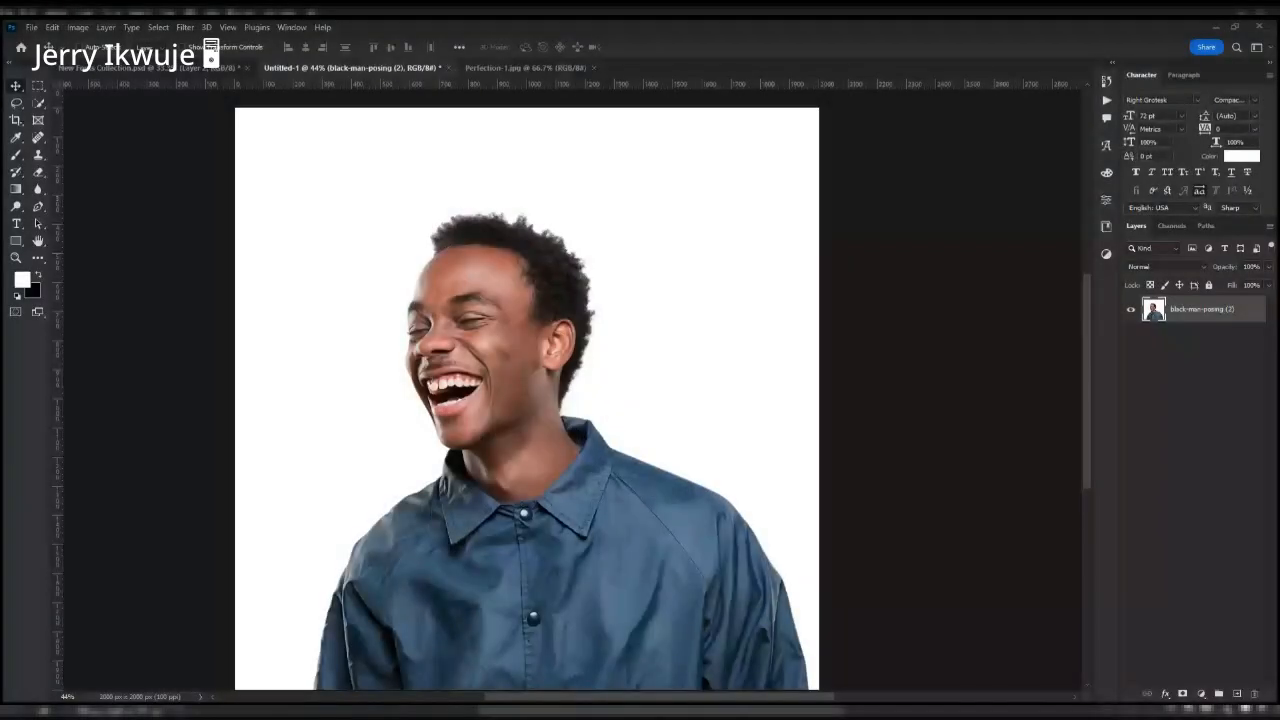
scroll(576, 405, "down", 5)
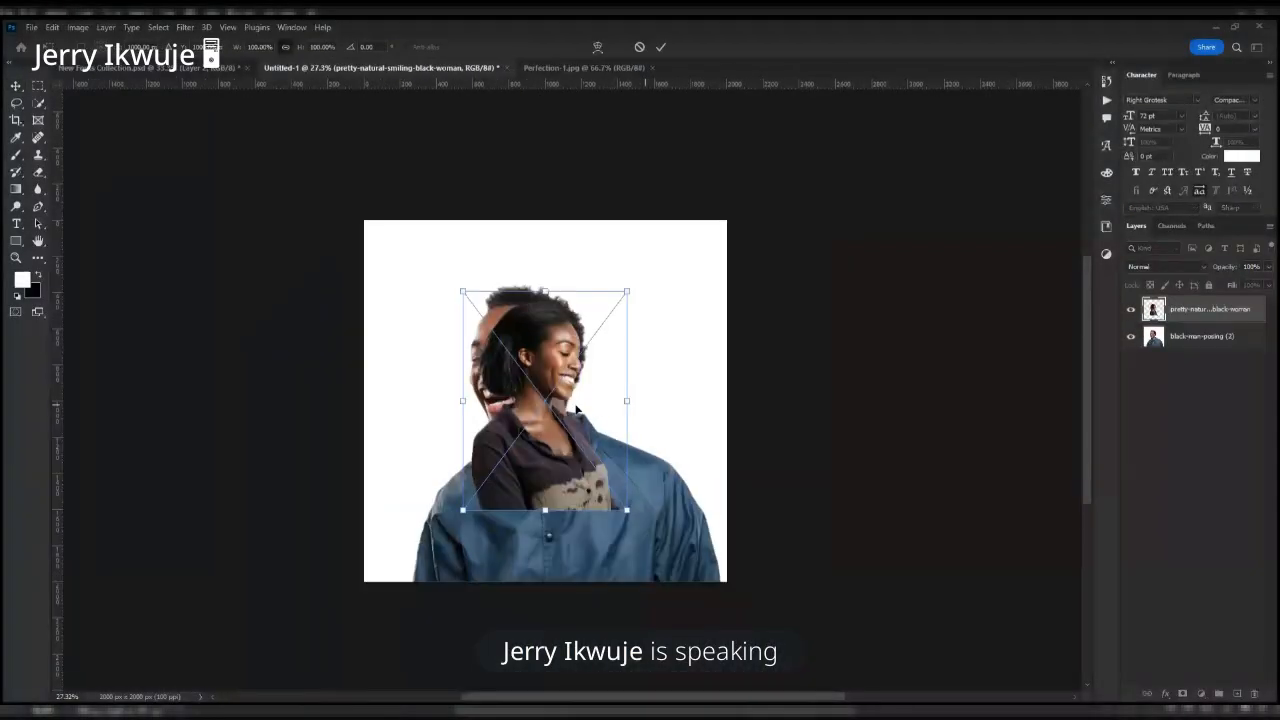
left_click_drag(627, 510, 743, 664)
left_click_drag(615, 560, 584, 550)
left_click_drag(714, 650, 705, 645)
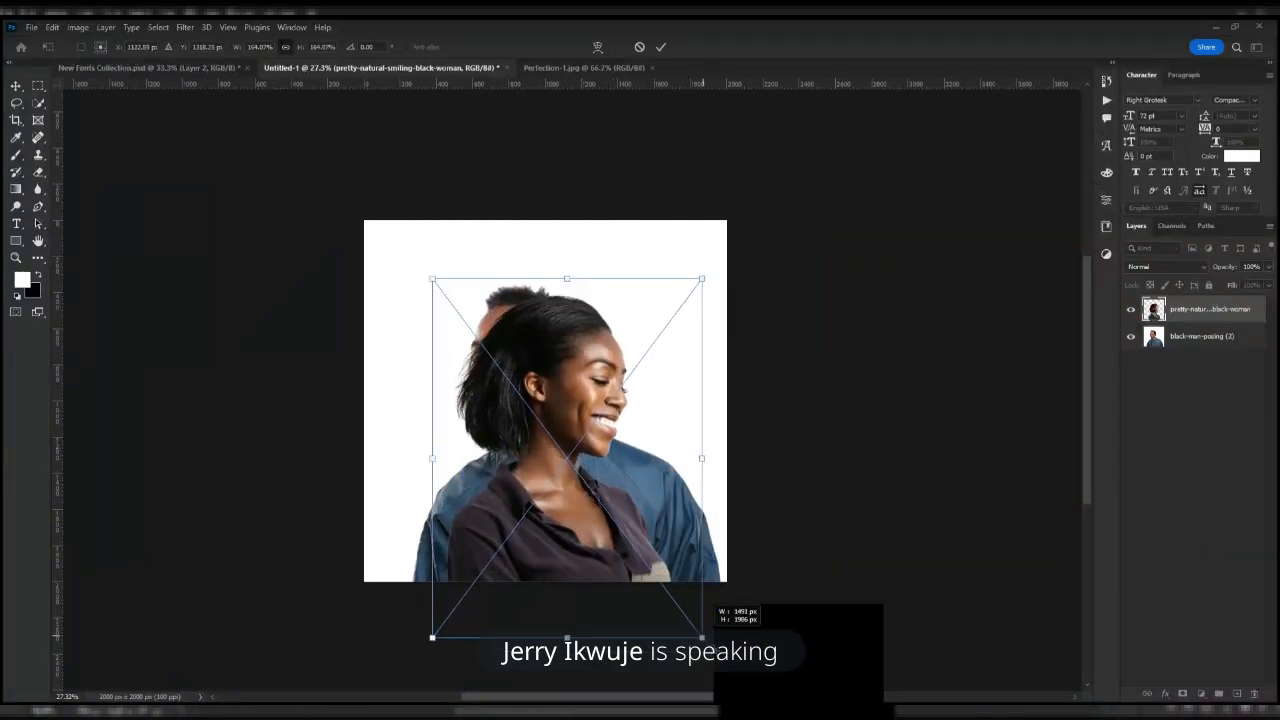
key("Return")
left_click(1131, 336)
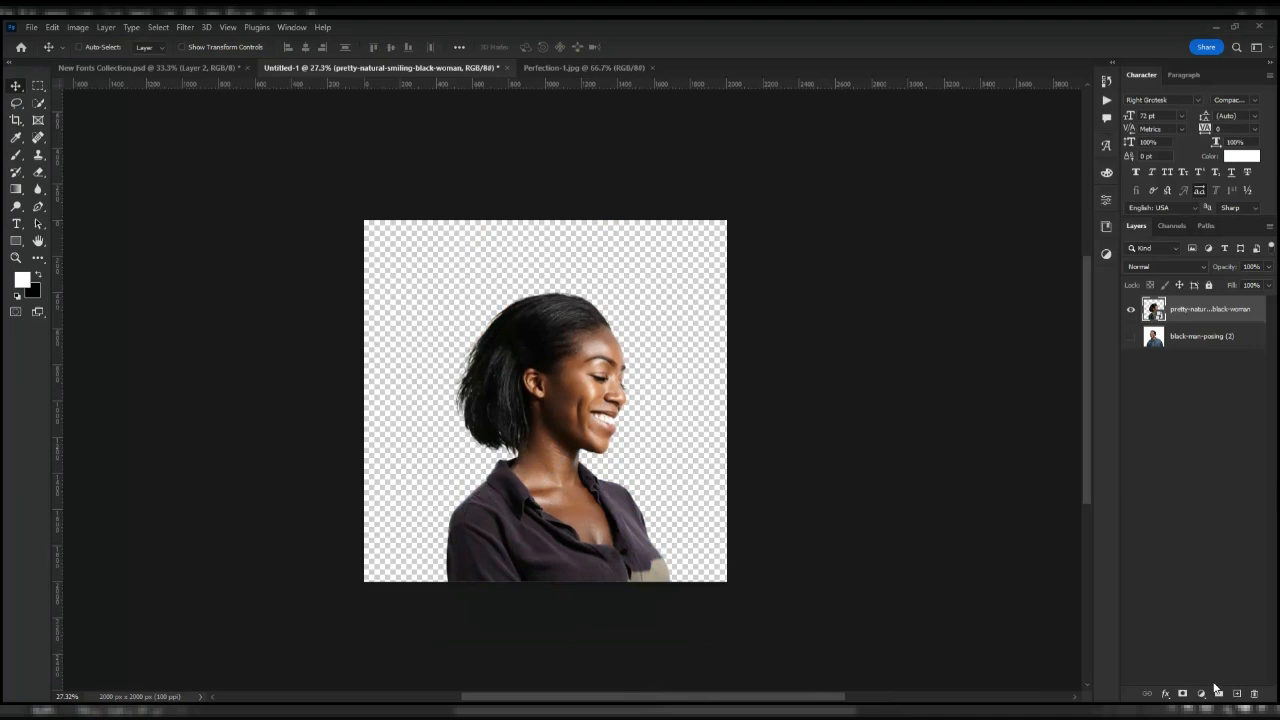
- Add a white-filled layer beneath the woman's image and merge it with the pretty-natural-smiling-black-woman layer
left_click(1236, 693)
left_click_drag(1180, 312, 1172, 345)
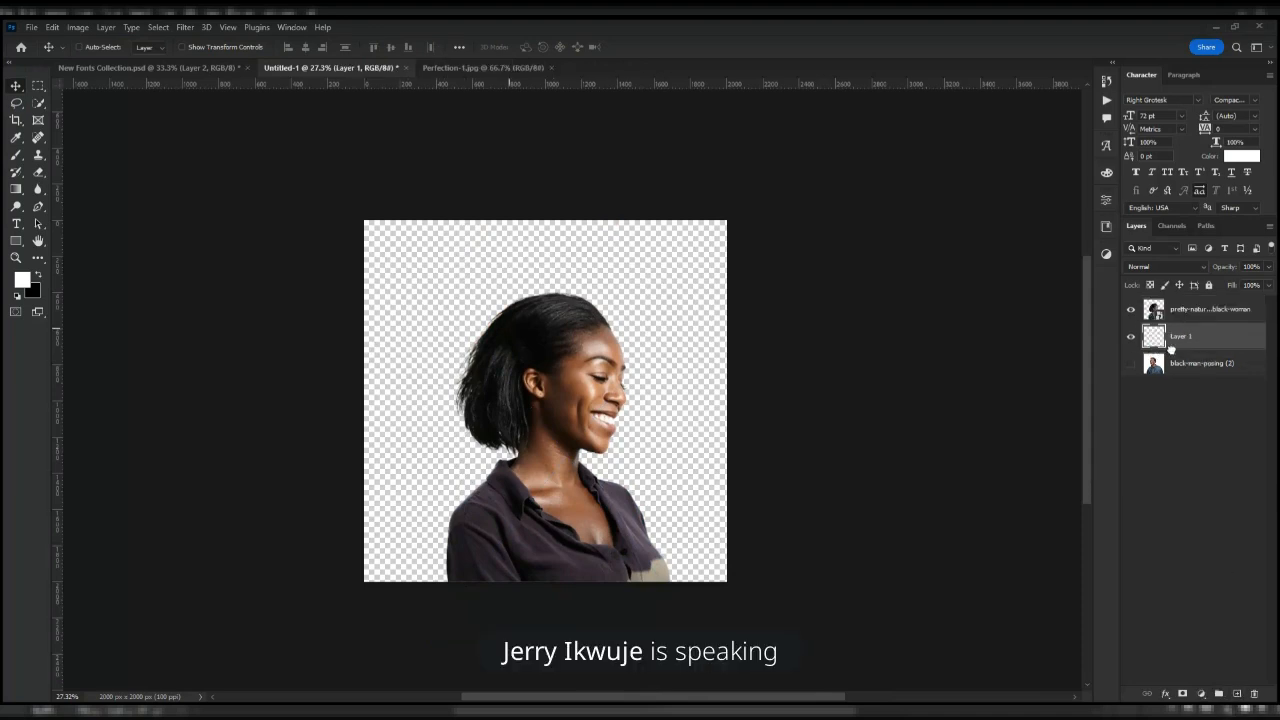
key("alt+BackSpace")
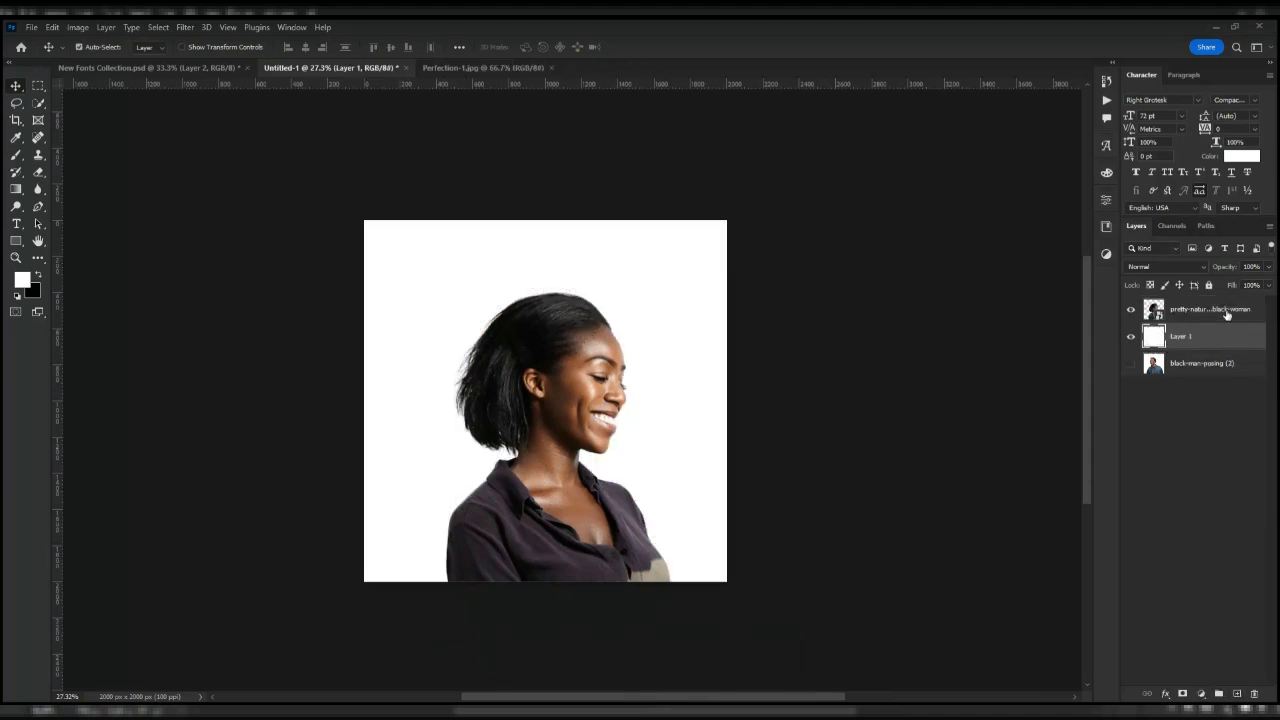
left_click(1205, 309)
key("ctrl+e")
- Show the black-man-posing (2) layer, and briefly hide the woman's layer to view the man beneath it
left_click(1130, 336)
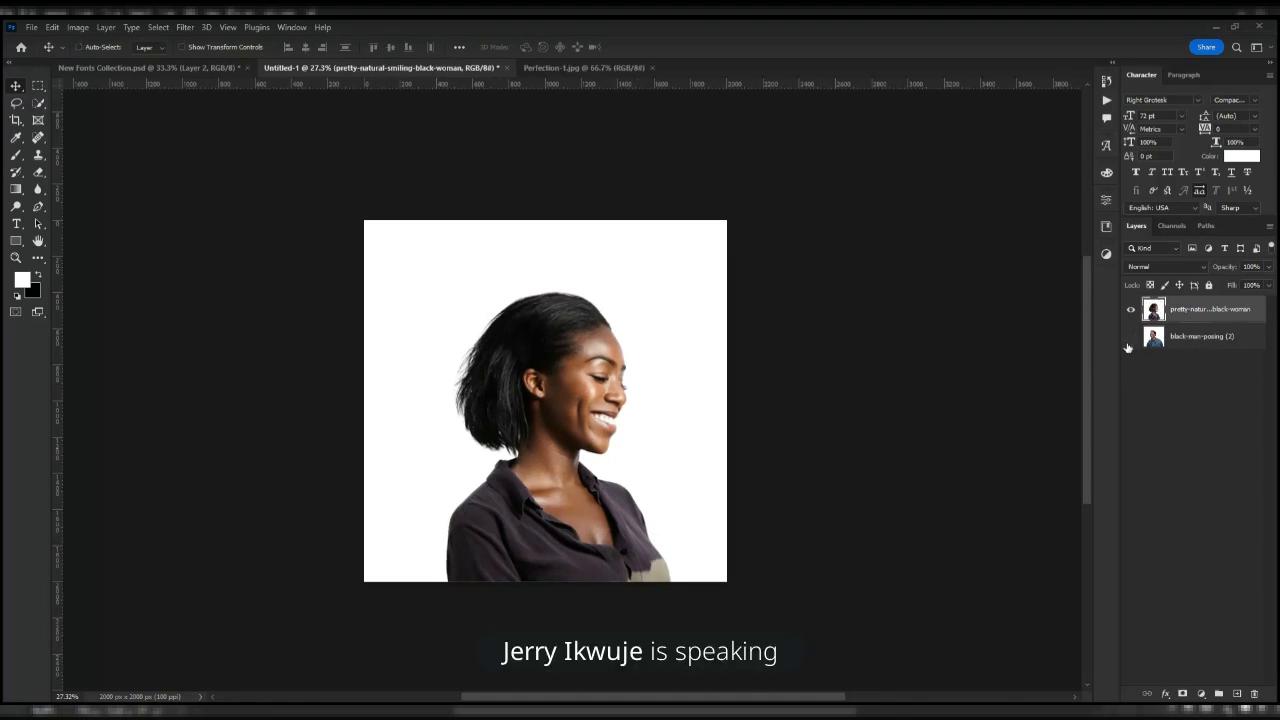
left_click(1130, 309)
scroll(557, 350, "up", 2)
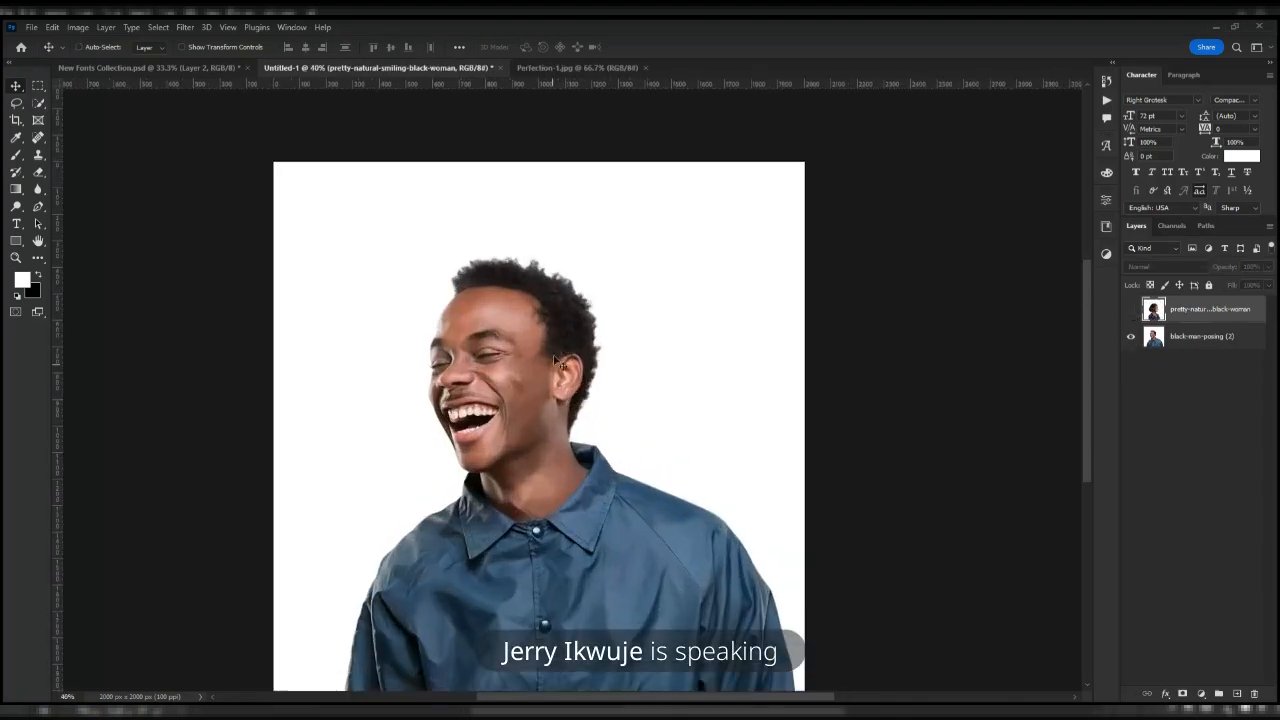
left_click(1131, 311)
- Rename the woman's layer as w and the man's layer as m
double_click(1189, 306)
type("w")
key("Return")
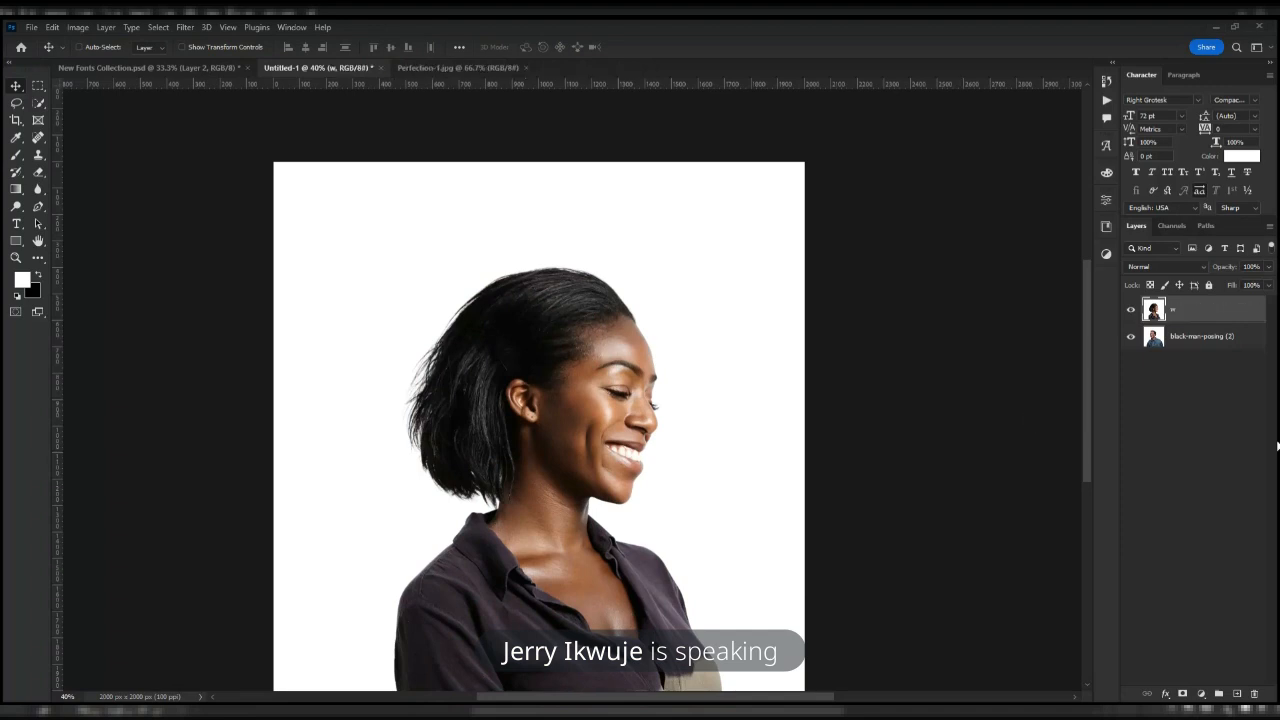
double_click(1196, 337)
type("m")
key("Return")
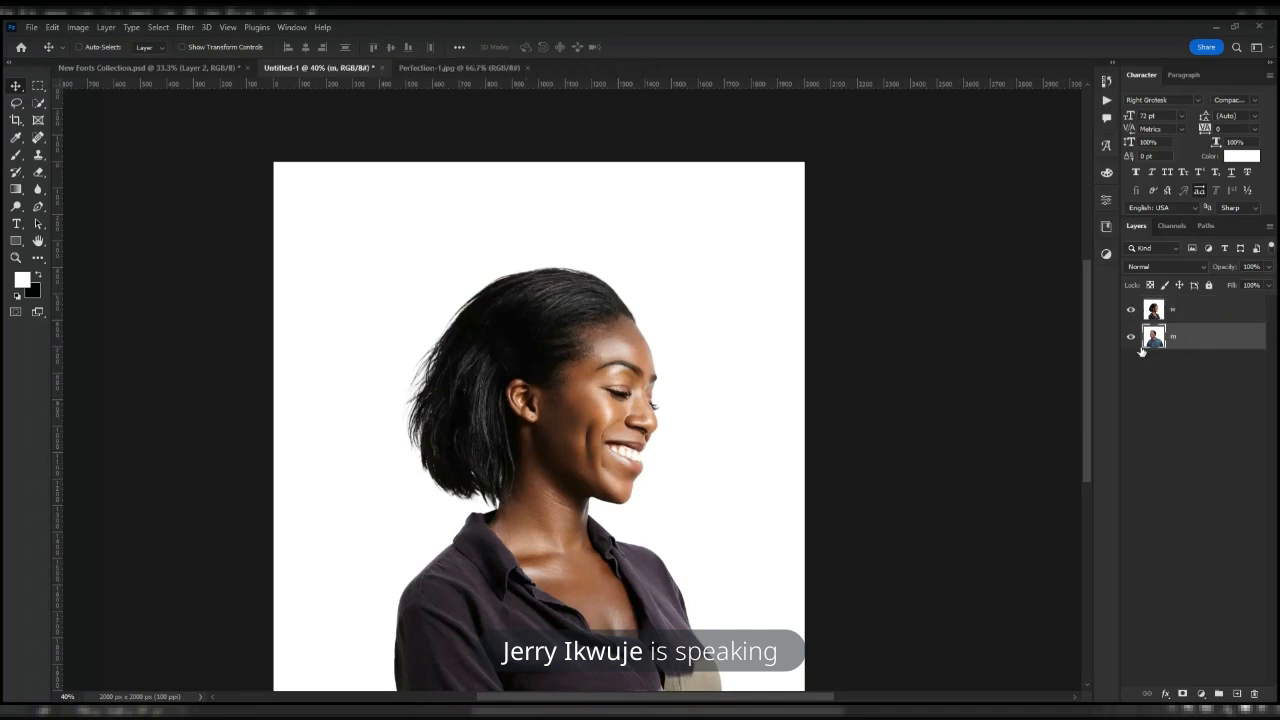
- Compare how the two portraits align by repeatedly hiding and showing layer w
scroll(587, 302, "down", 5)
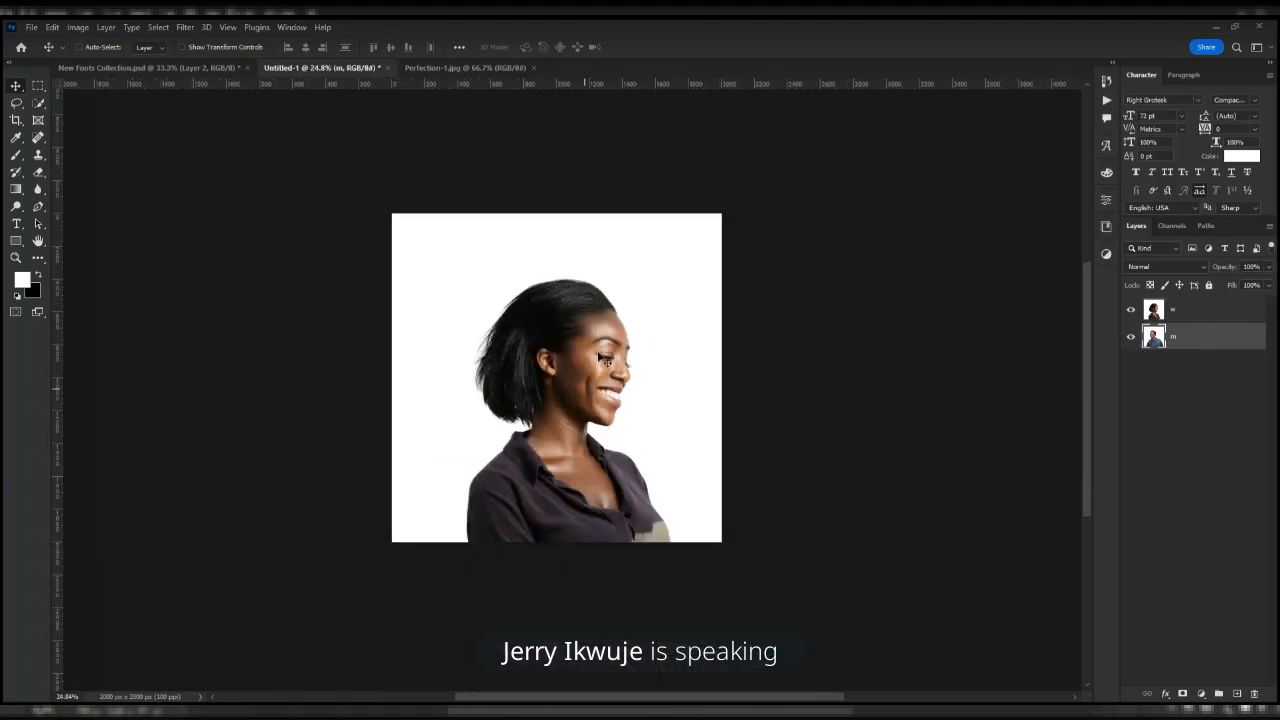
scroll(580, 394, "up", 3)
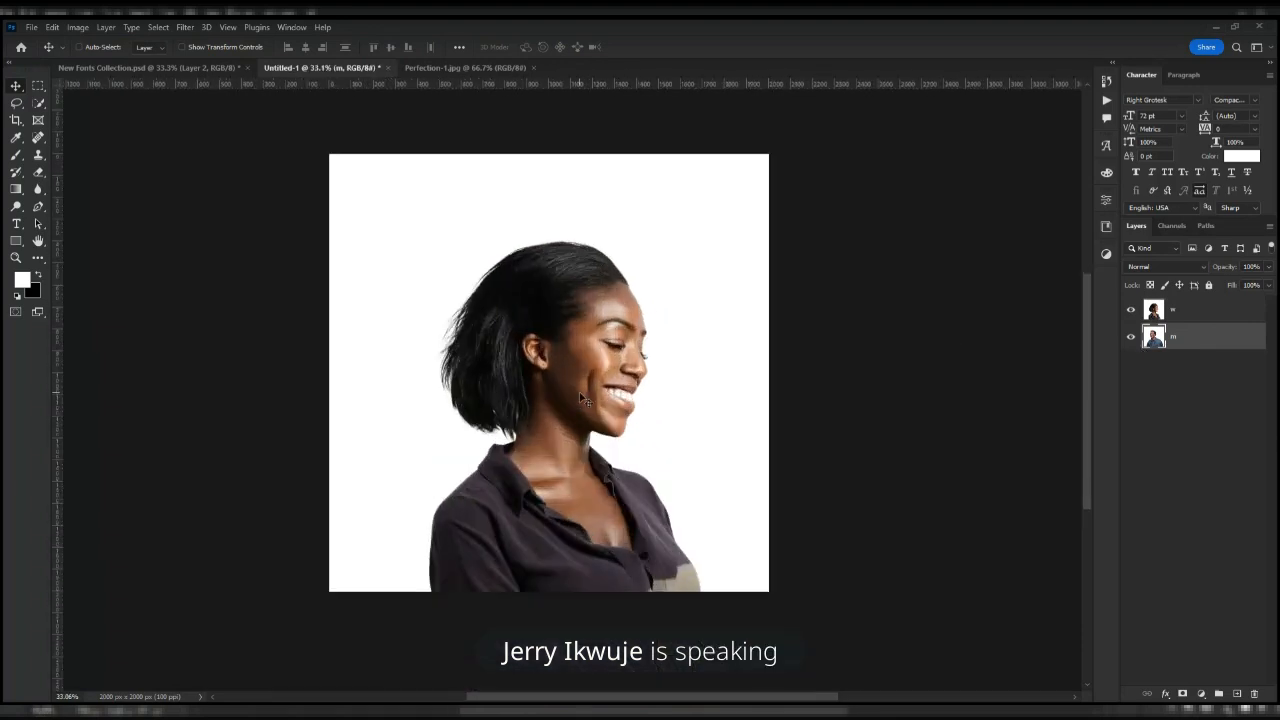
left_click(1131, 310)
left_click(1131, 310)
left_click(1131, 310)
left_click(1131, 310)
scroll(1043, 330, "up", 2)
- Restrict layer w to the red channel by turning off its G and B channels in the blending options
left_click(1230, 316)
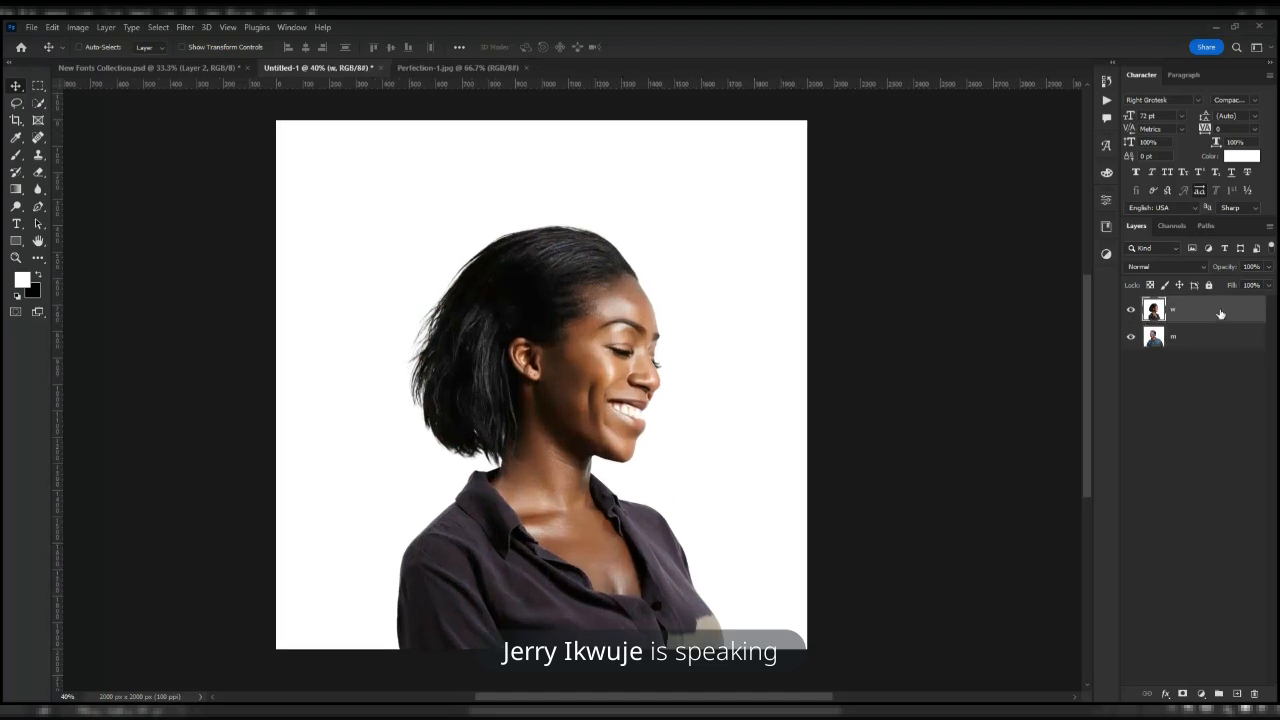
double_click(1230, 316)
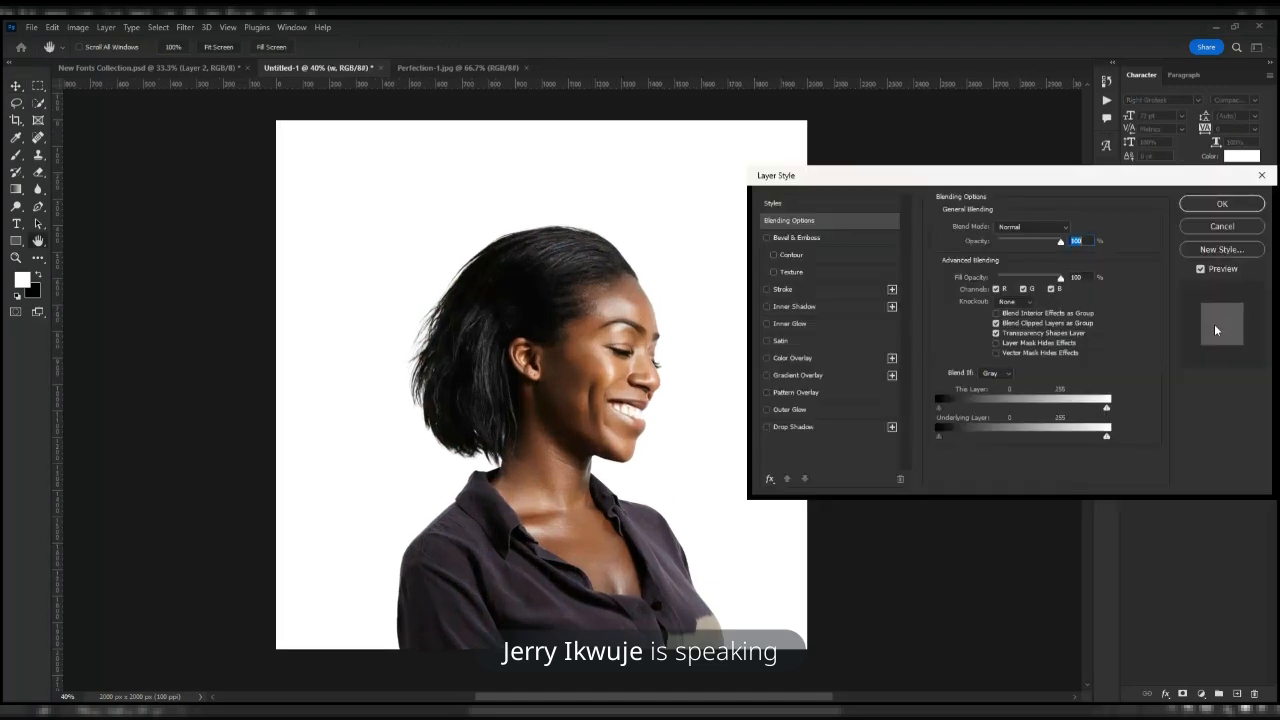
left_click(1023, 289)
left_click(1050, 289)
left_click(1207, 201)
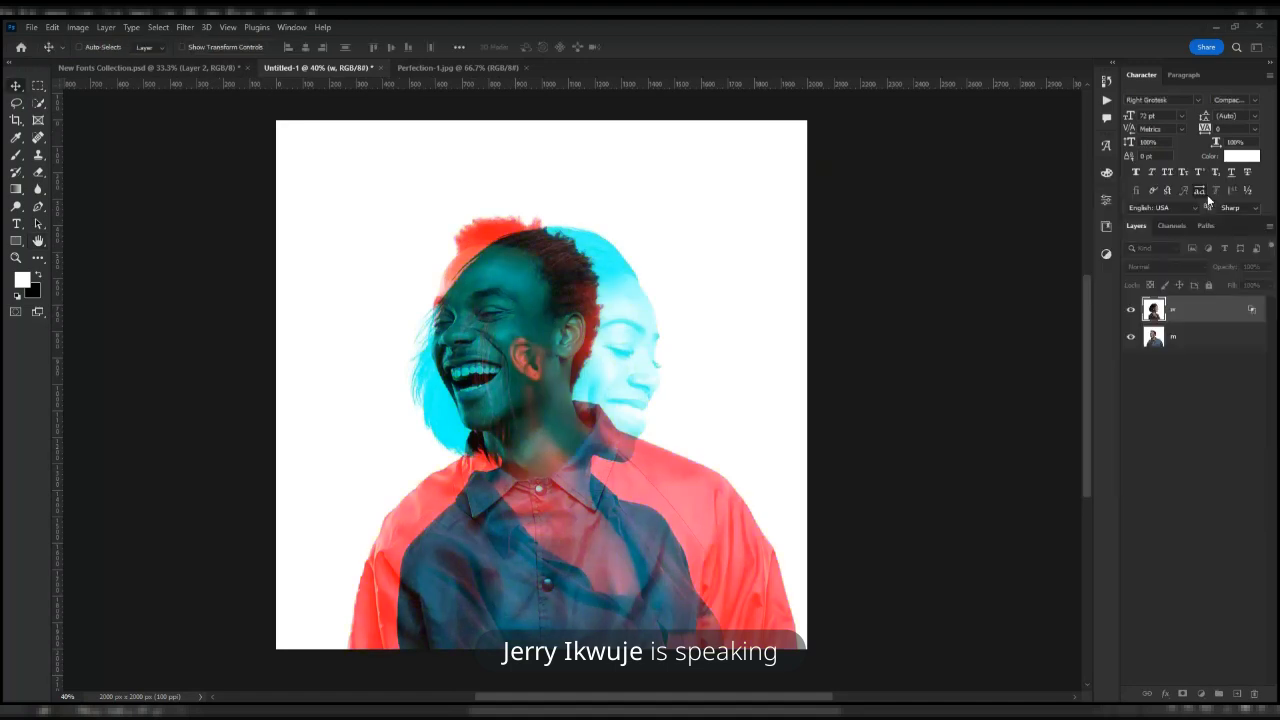
- Shift layer w about 39 px right and 42 px down, and compare the composition with Perfection-1.jpg
scroll(532, 325, "down", 3)
scroll(547, 389, "up", 3)
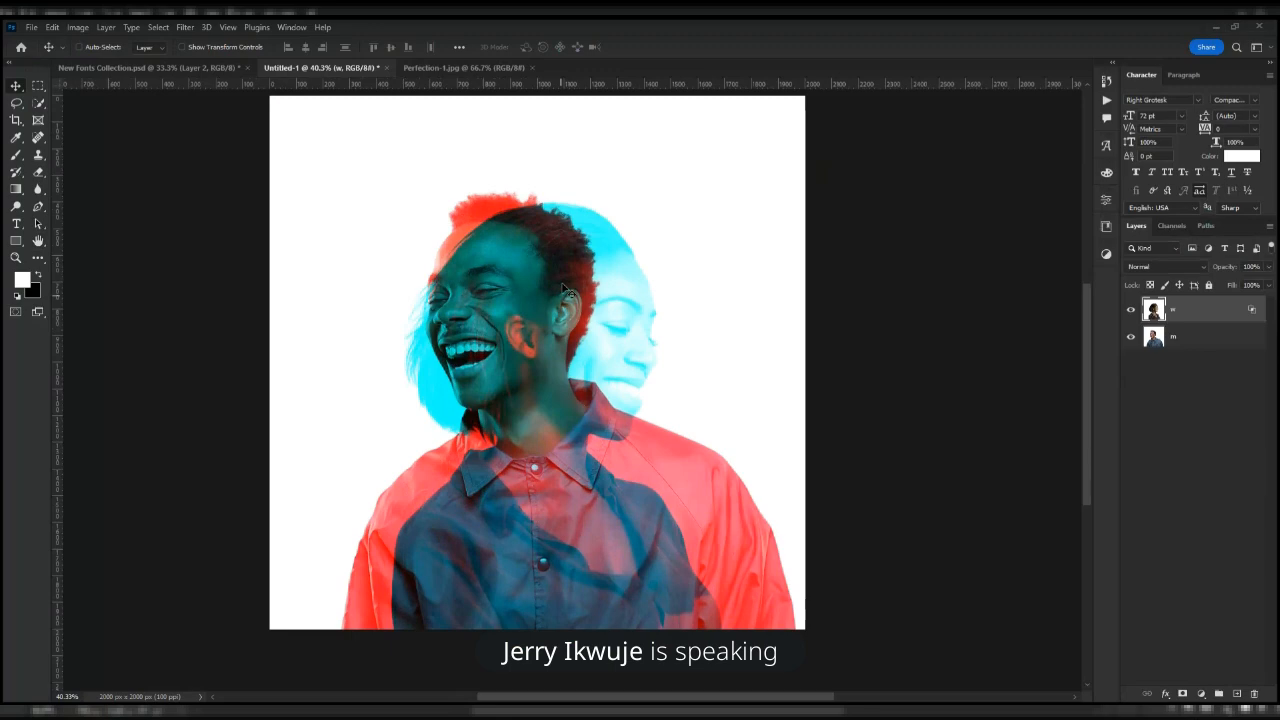
mouse_move(592, 448)
left_mouse_down()
mouse_move(491, 448)
mouse_move(615, 440)
mouse_move(621, 455)
mouse_move(605, 458)
mouse_move(622, 456)
mouse_move(608, 458)
left_mouse_up()
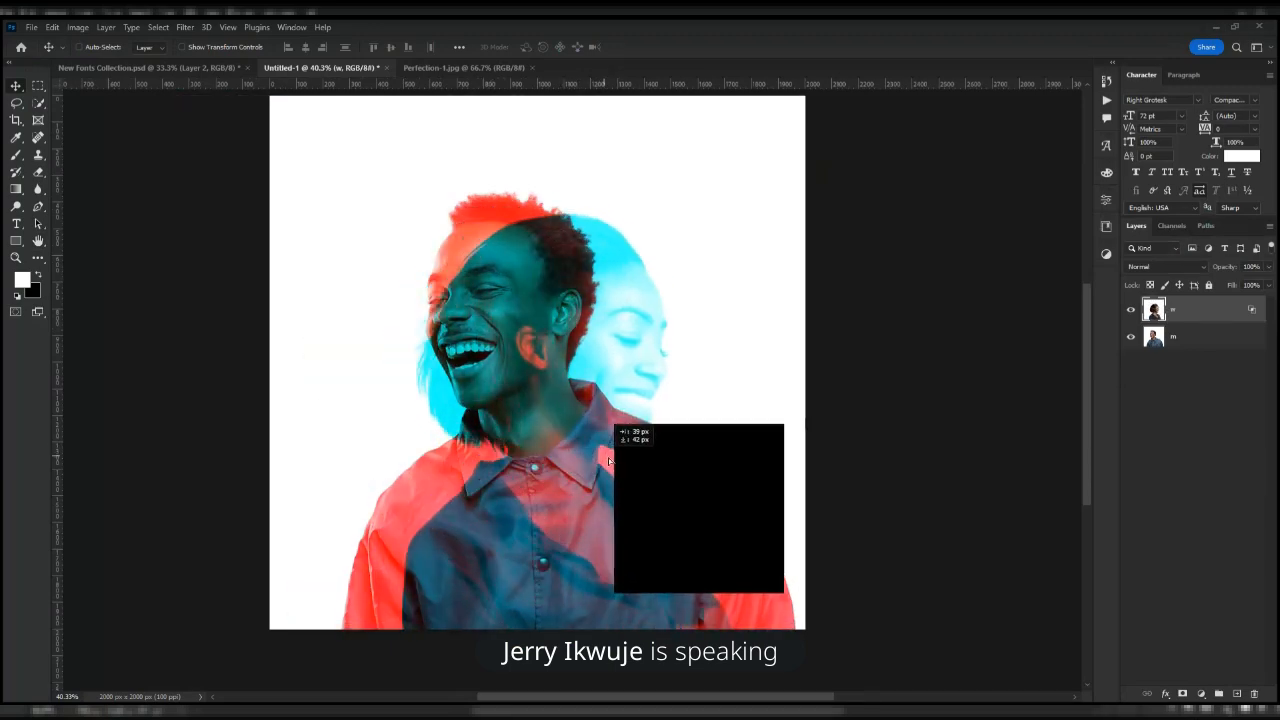
left_click(487, 70)
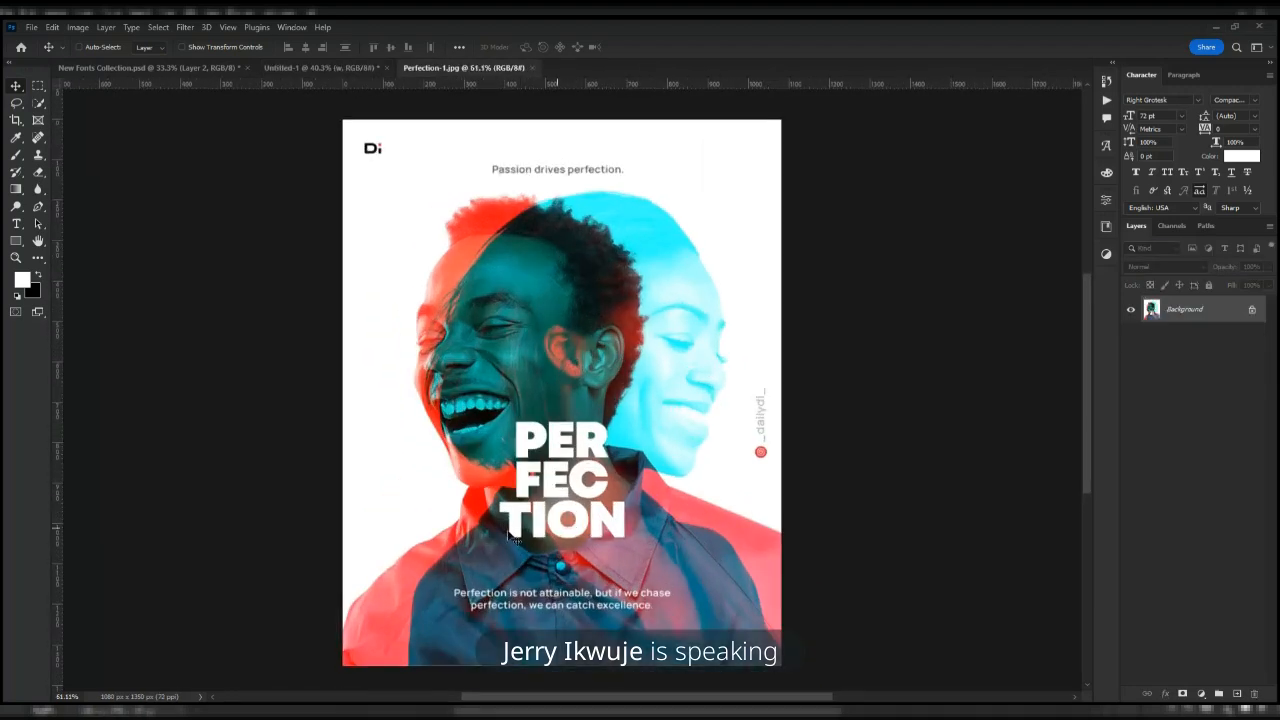
left_click(348, 67)
- Add a white TEXT heading on a new layer, enlarge it to about 274 pt, and centre it over the man's chest
left_click(1237, 693)
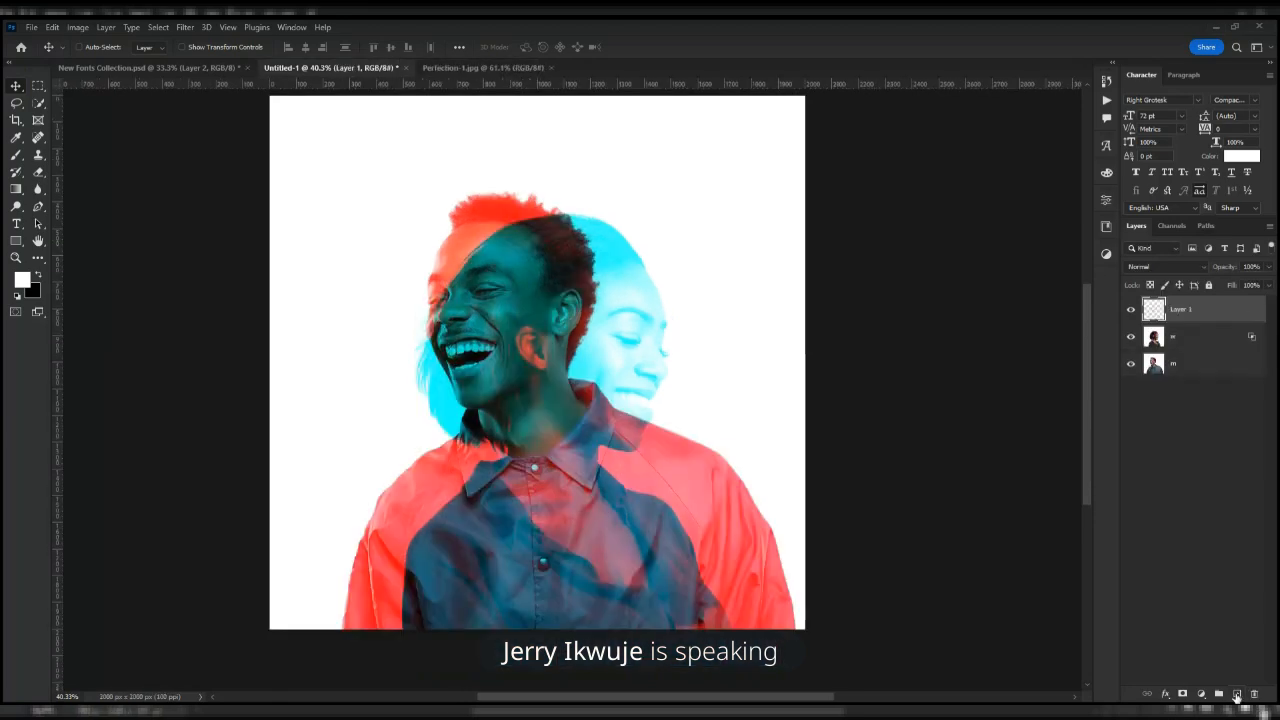
left_click(16, 223)
left_click(534, 514)
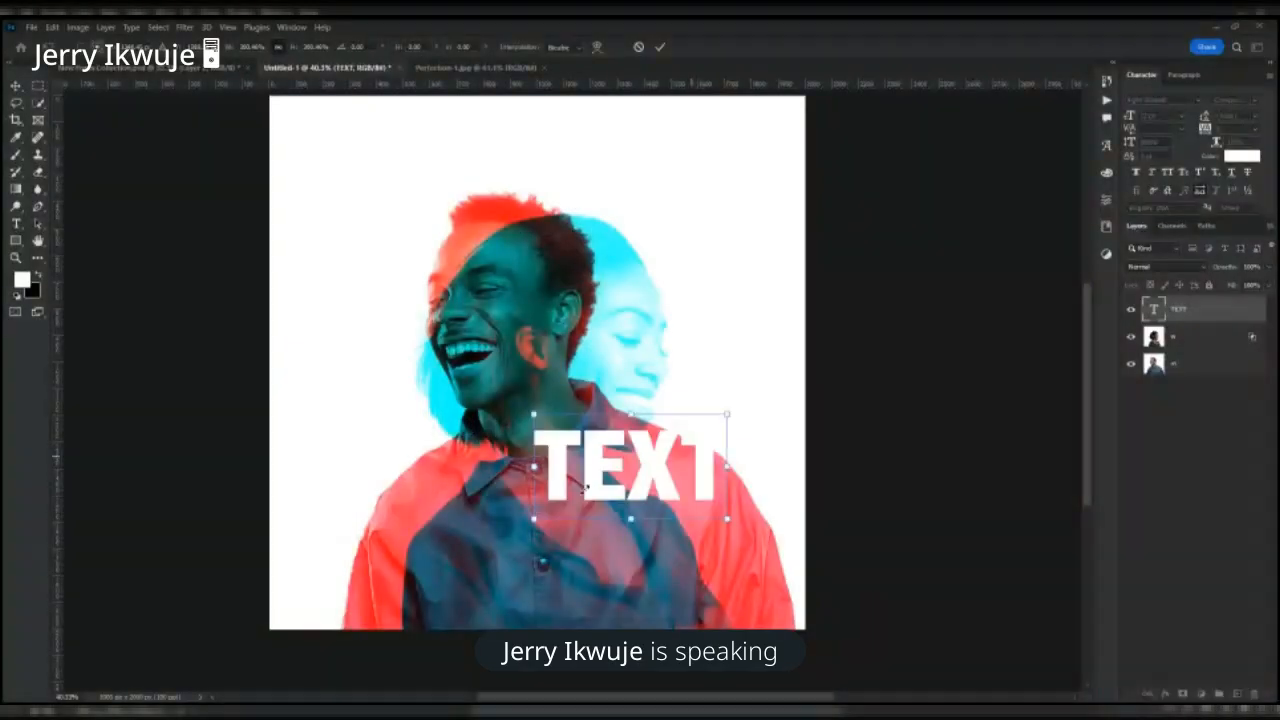
left_click_drag(585, 489, 576, 509)
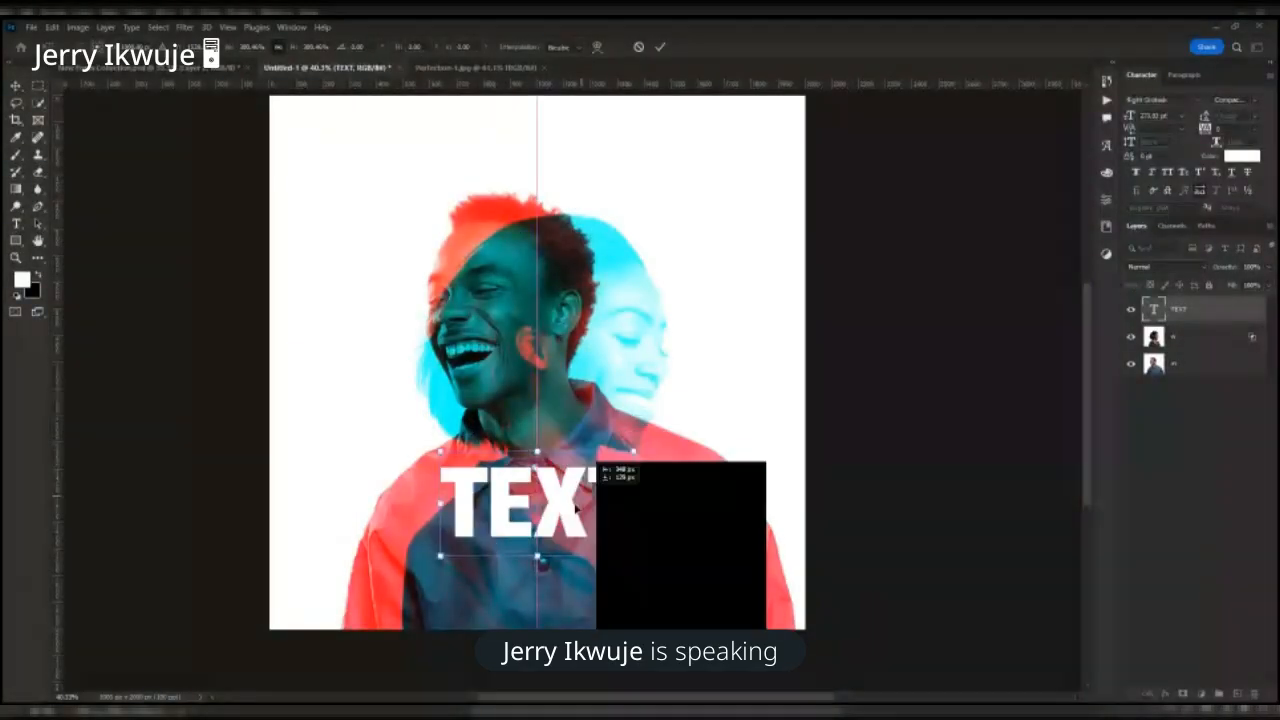
key("Return")
scroll(556, 353, "down", 4)
scroll(544, 325, "up", 3)
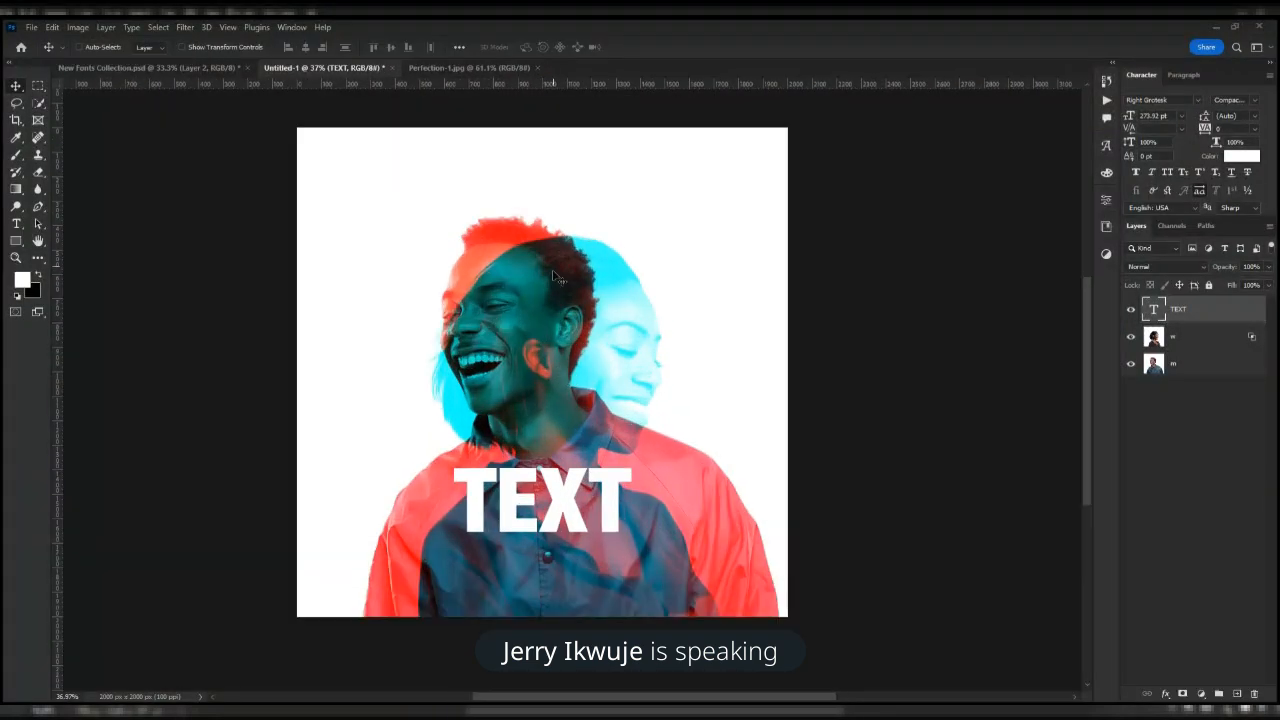
- Close Perfection-1.jpg, view the zeal-1.jpg reference poster, and return to Untitled-1
left_click(469, 68)
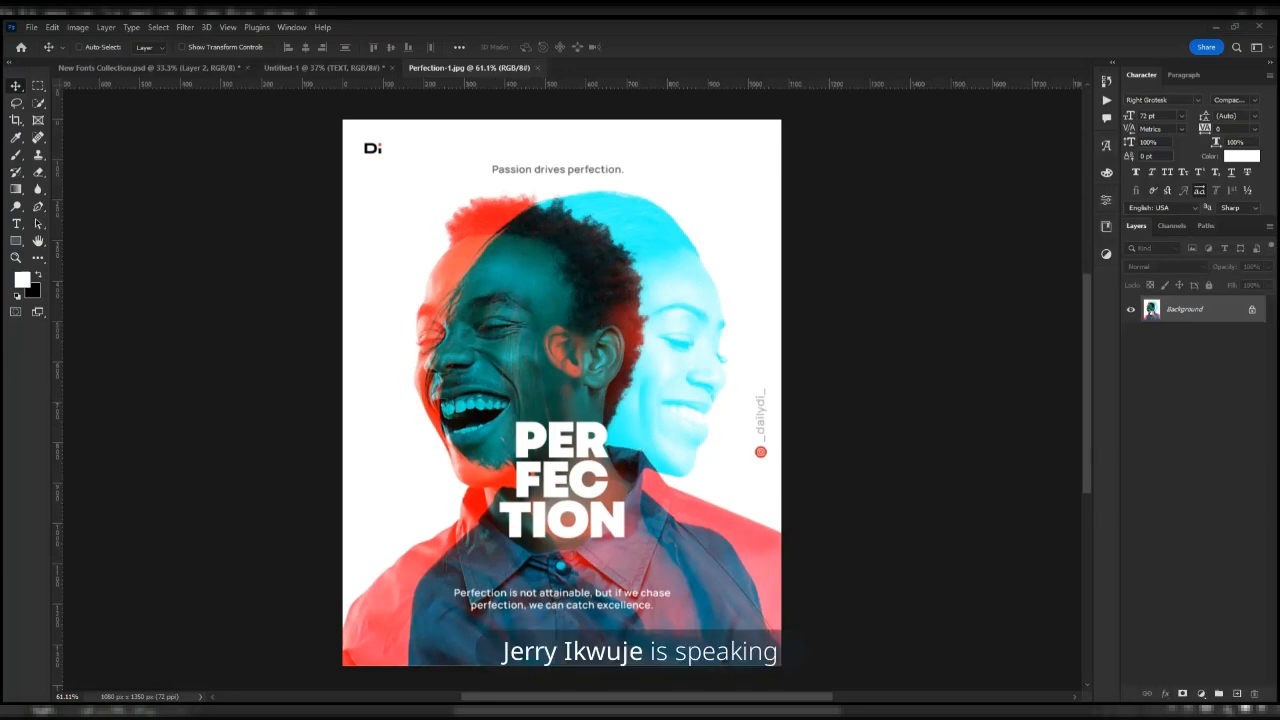
key("ctrl+w")
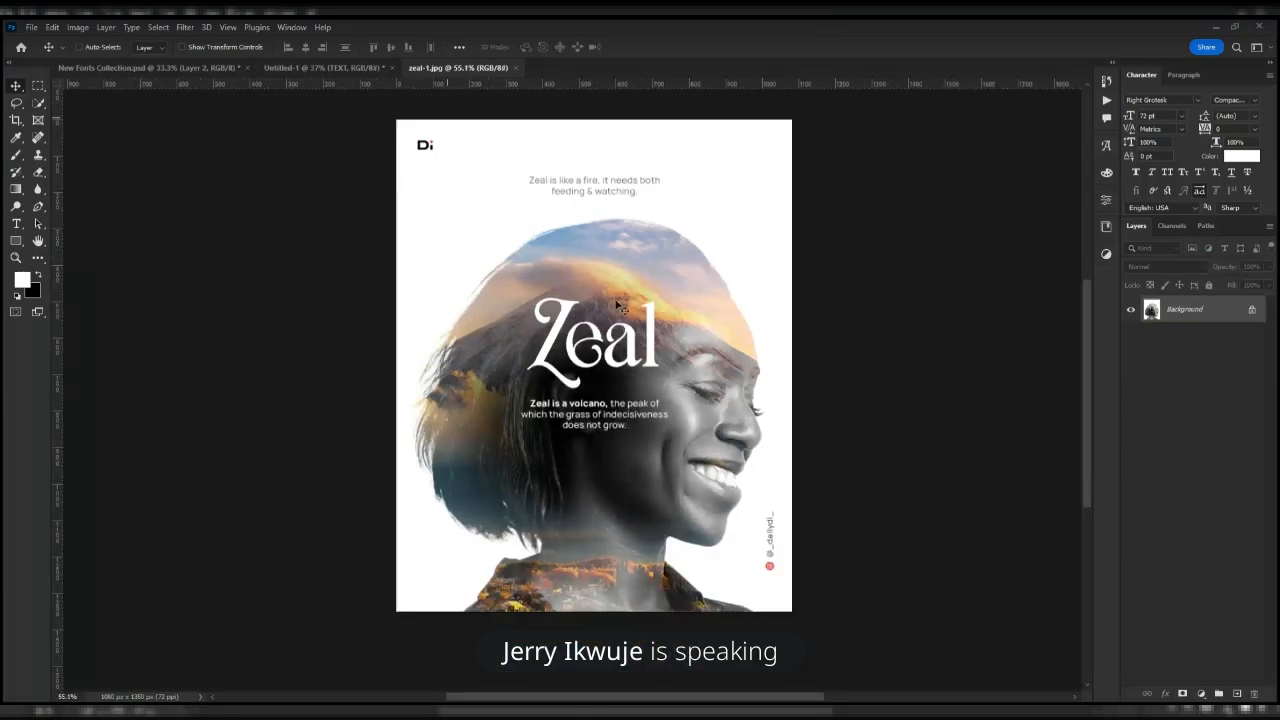
left_click(322, 68)
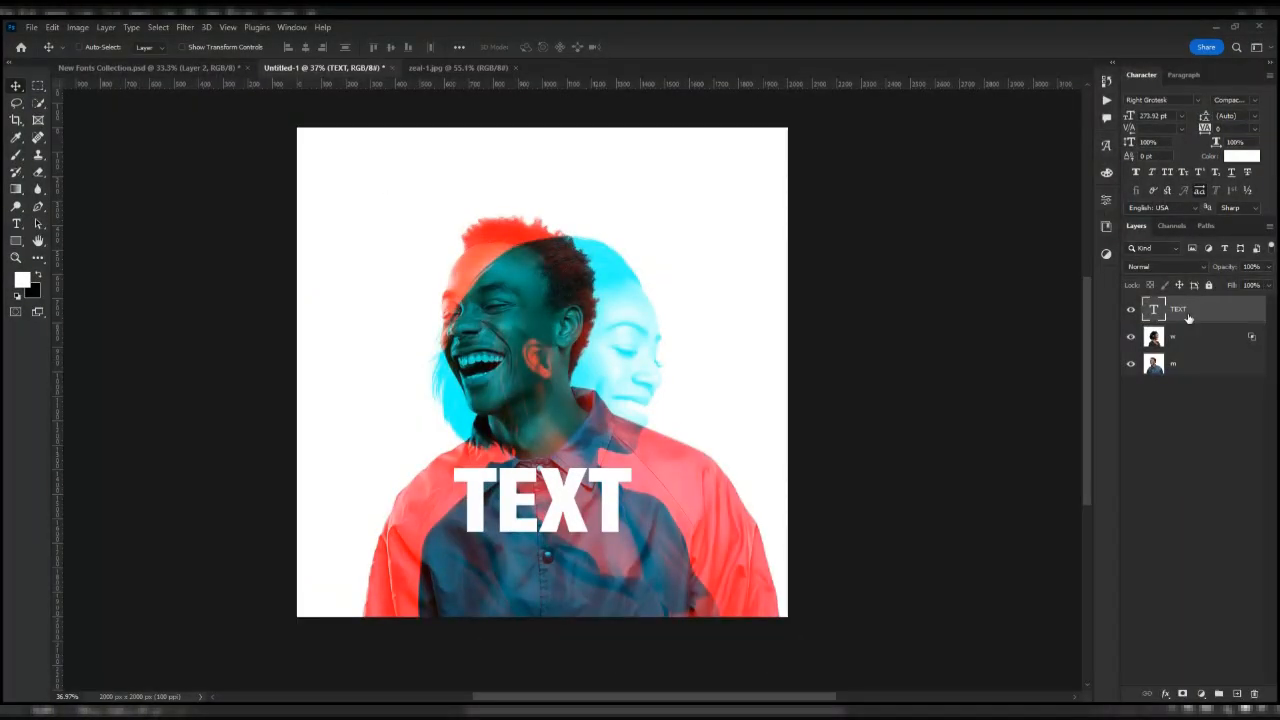
- Delete the TEXT, w and m layers, and fill the remaining Layer 1 with white
key("Delete")
key("Delete")
key("Delete")
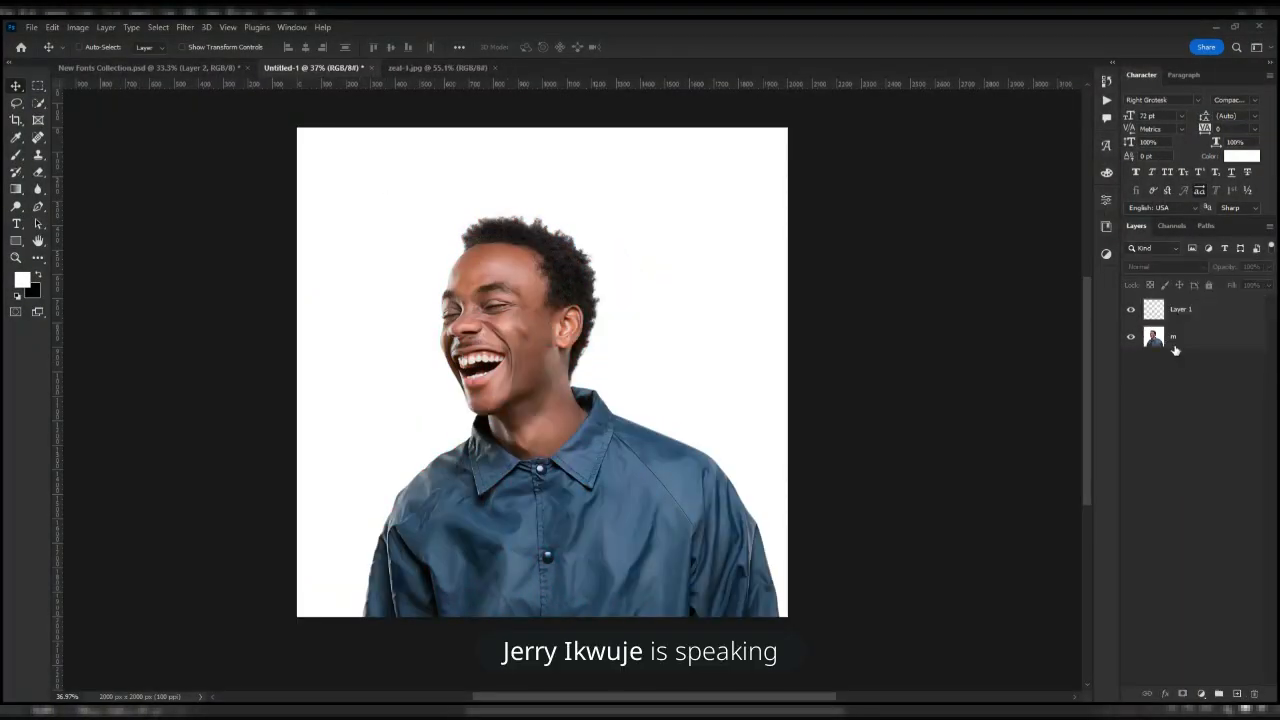
left_click(1175, 343)
key("Delete")
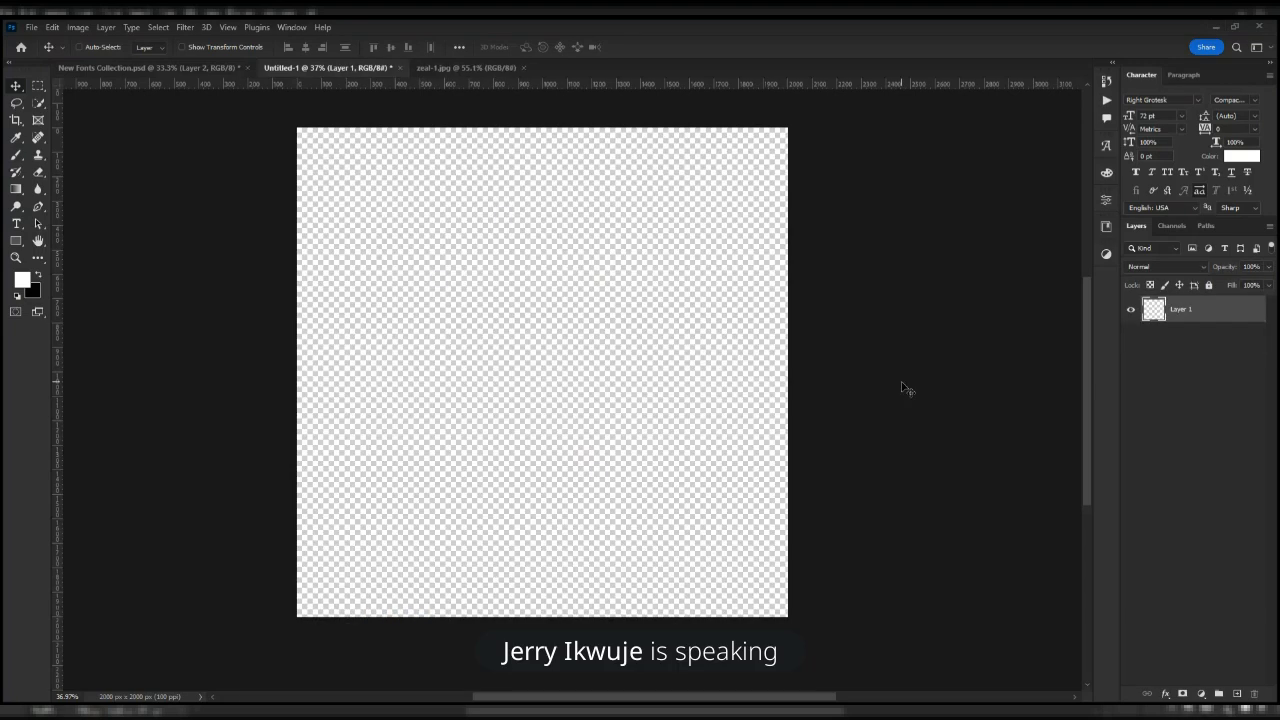
key("alt+BackSpace")
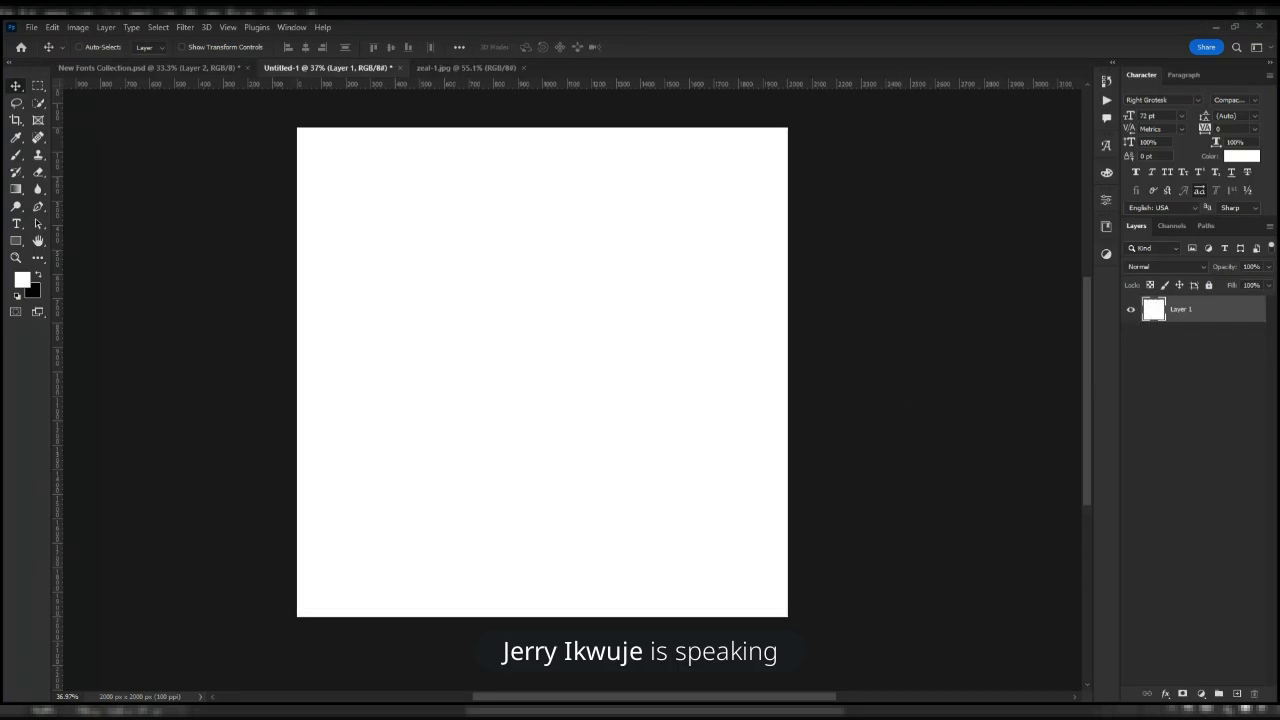
- Place the pretty-natural-smiling-black-woman image, enlarge it to about 158%, and move it so its lower edge meets the canvas edge
left_click_drag(678, 551, 754, 650)
left_click_drag(651, 526, 614, 530)
left_click_drag(717, 227, 746, 189)
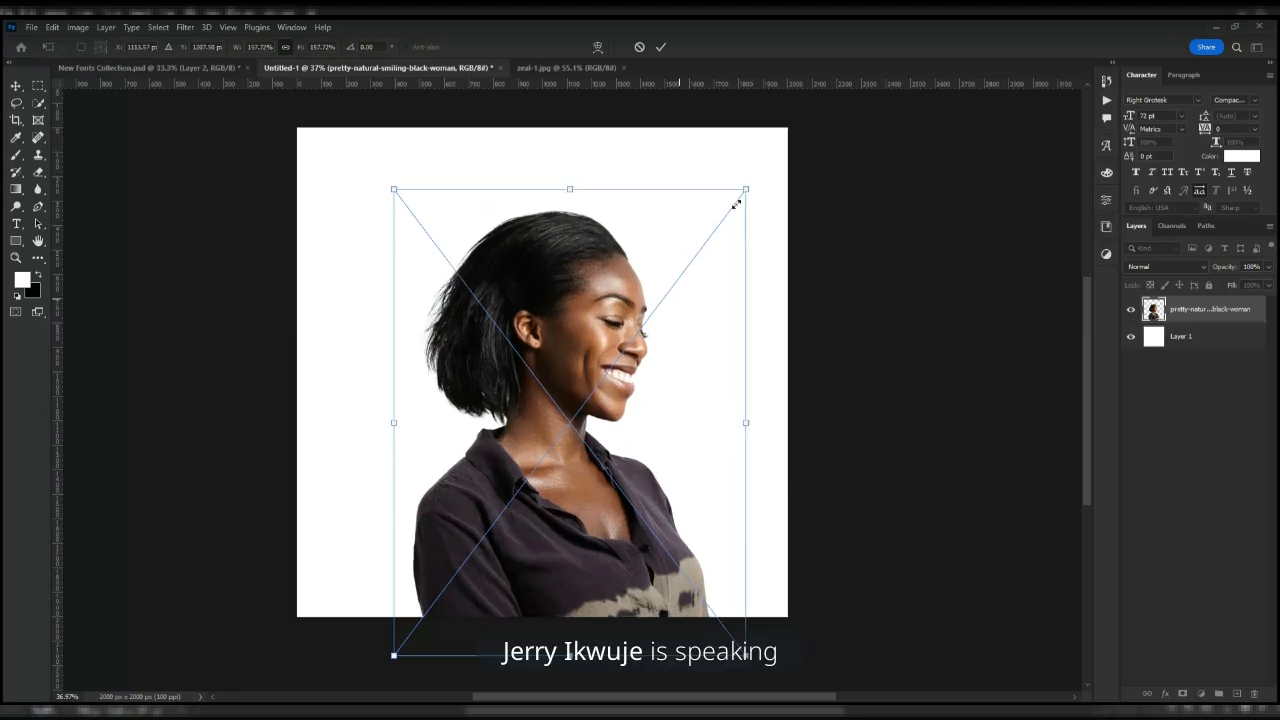
left_click_drag(655, 334, 640, 328)
key("Return")
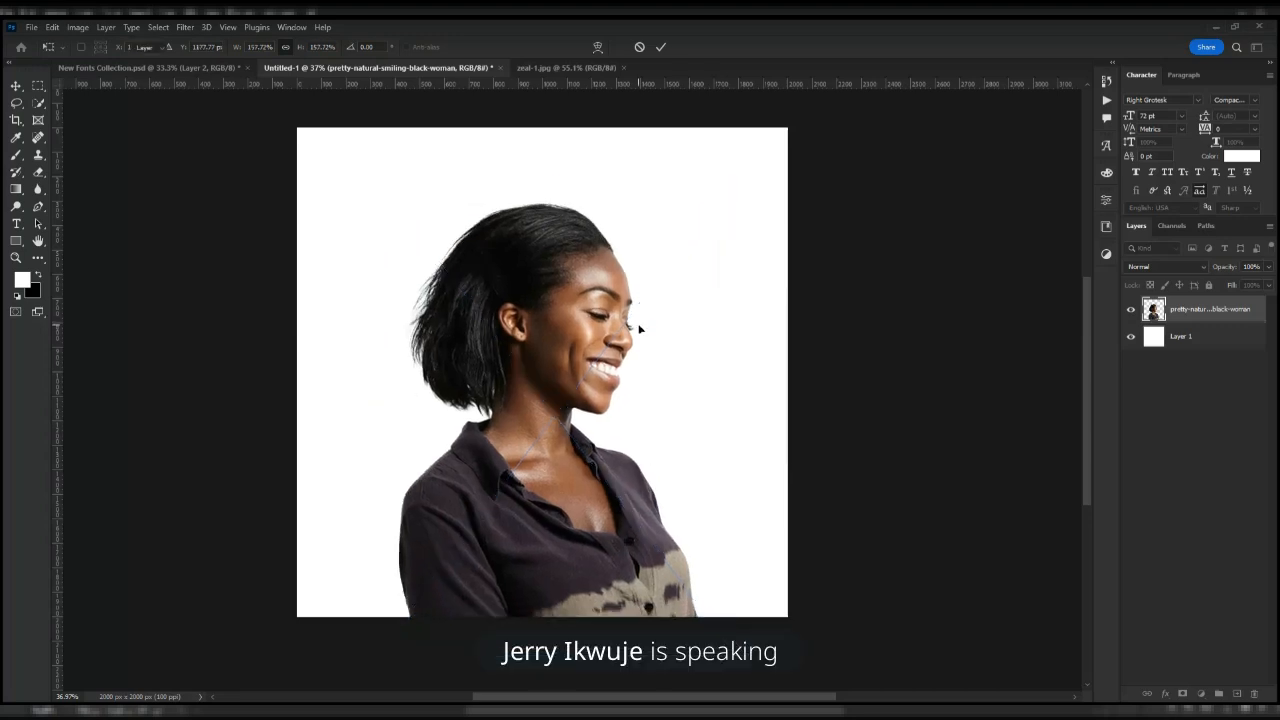
left_click_drag(546, 354, 599, 388)
left_click_drag(546, 354, 549, 317)
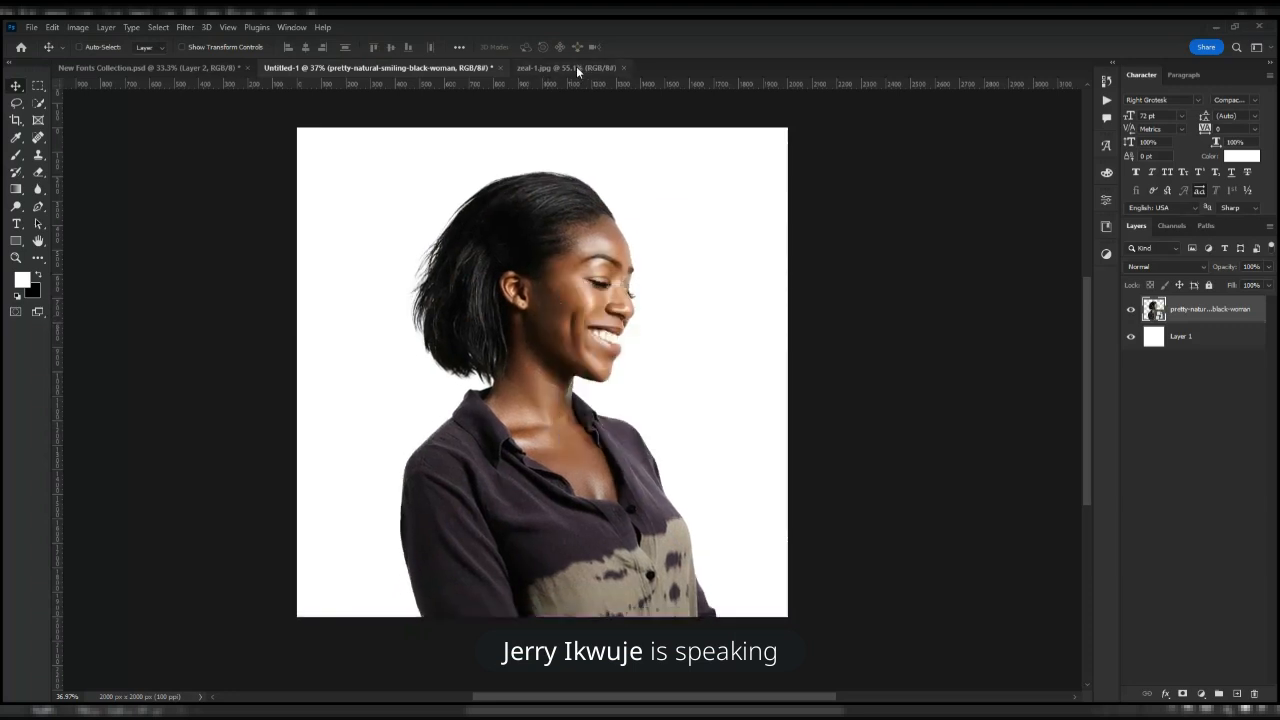
- Check the woman's framing in zeal-1.jpg and enlarge her image further in Untitled-1 to fill more of the canvas
left_click(576, 66)
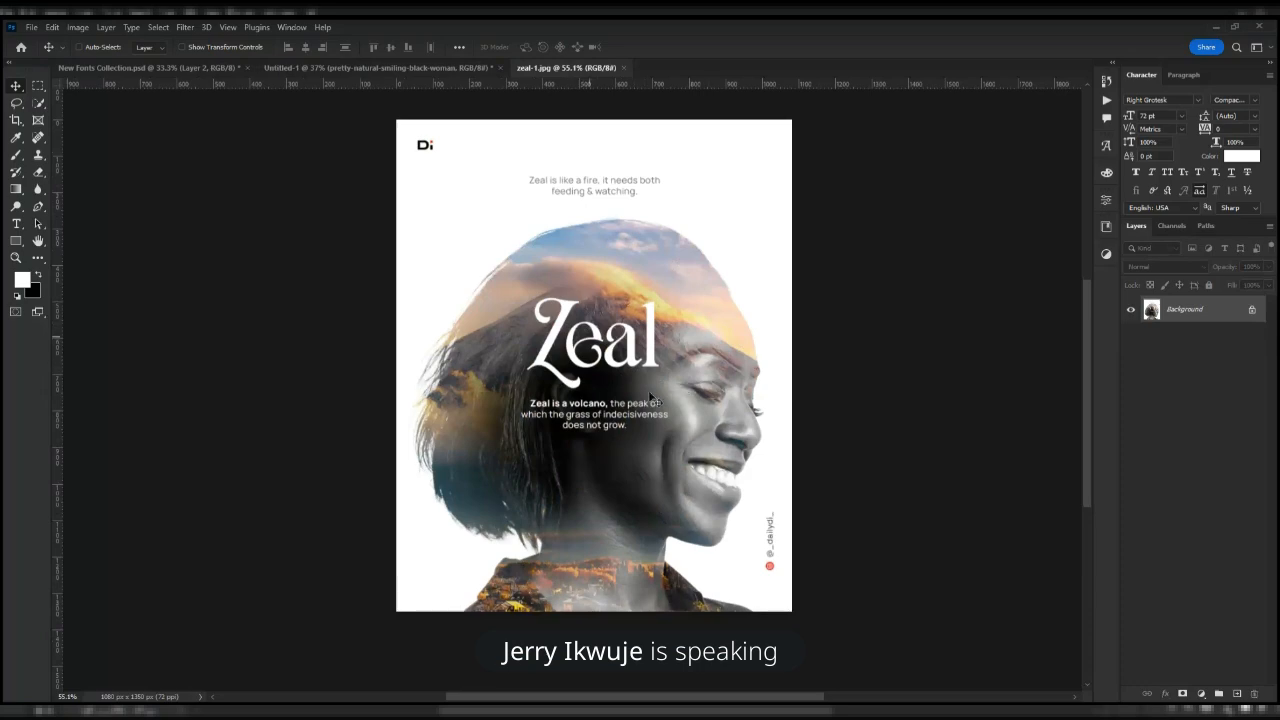
left_click(337, 67)
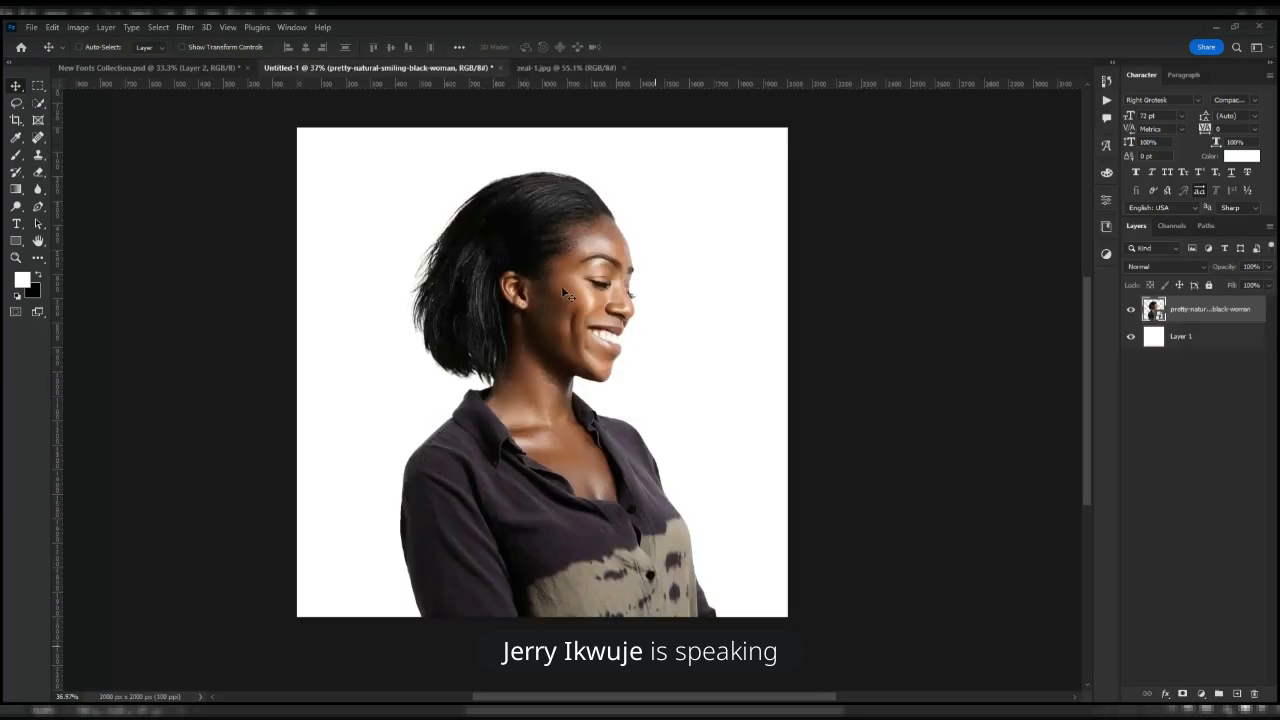
key("ctrl+t")
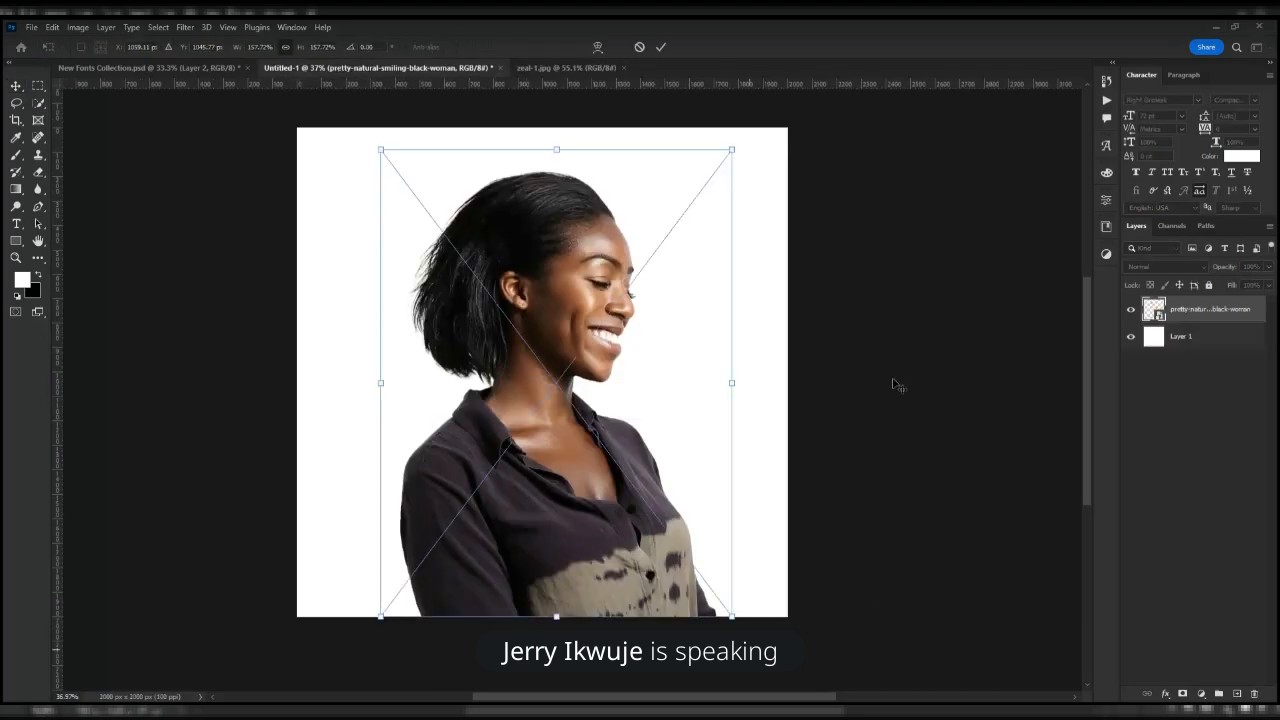
key("ctrl+0")
left_click_drag(684, 582, 614, 537)
key("Return")
key("ctrl+0")
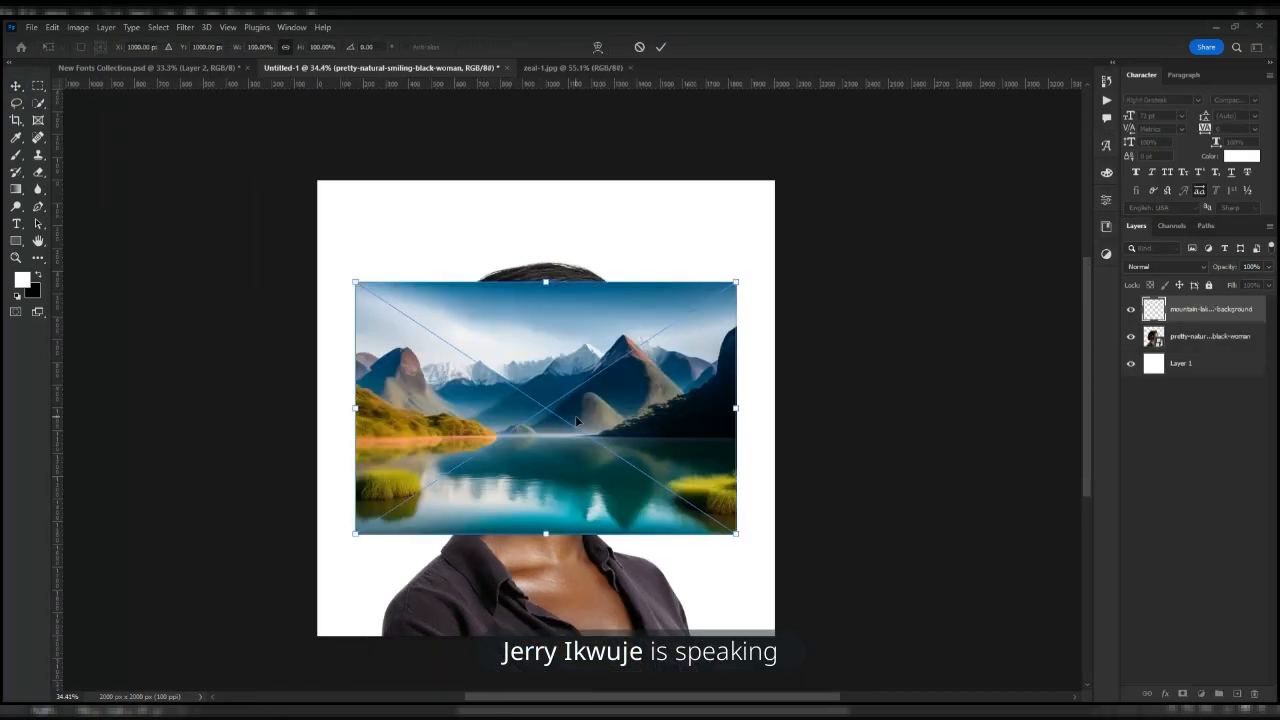
- Place the mountain-lake-with-mountains-background image over the whole canvas and clip it to the woman's layer
scroll(577, 421, "down", 1)
key("Return")
key("ctrl+t")
scroll(635, 435, "down", 2)
left_click_drag(707, 507, 820, 624)
key("Return")
scroll(620, 485, "up", 1)
scroll(578, 412, "up", 1)
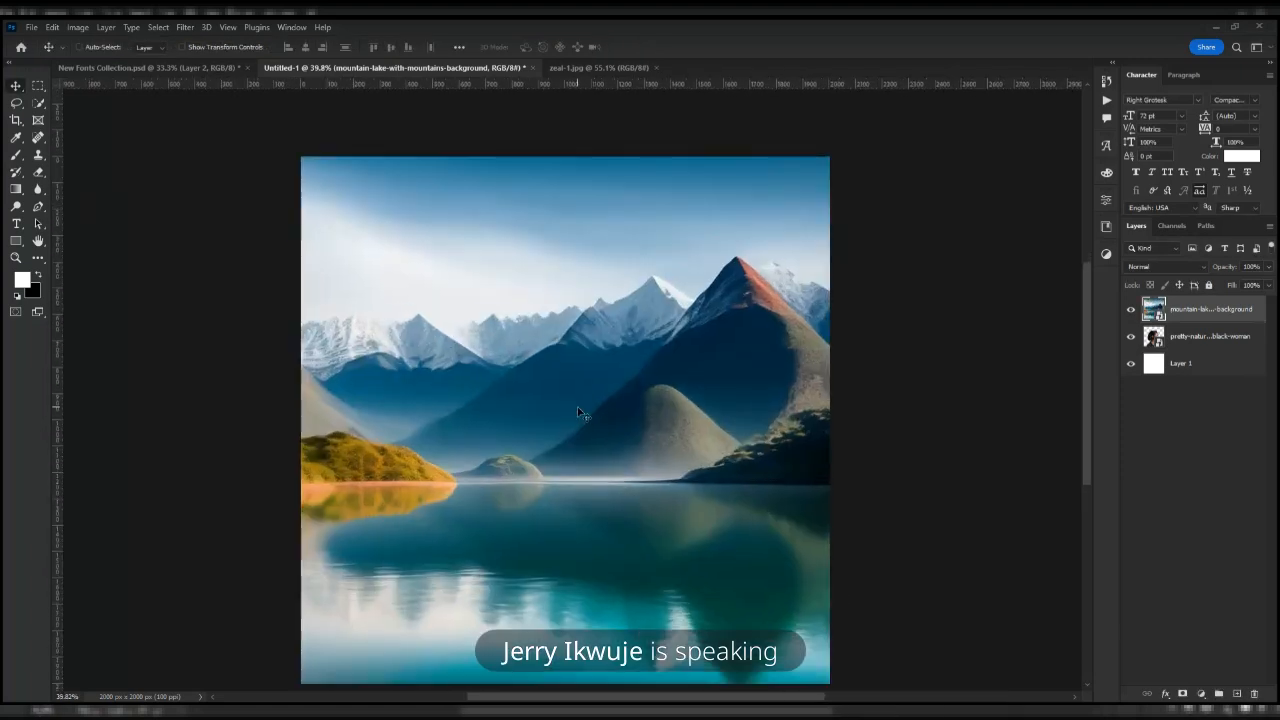
scroll(545, 358, "down", 1)
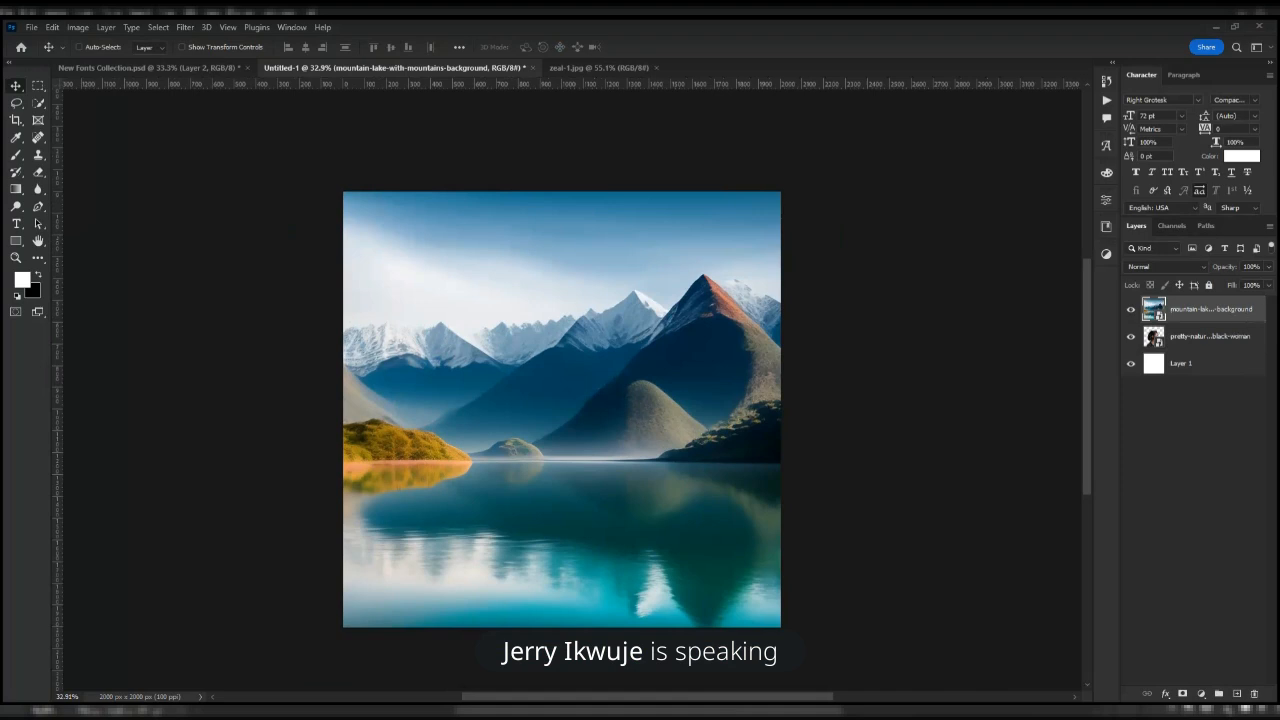
key("ctrl+alt+g")
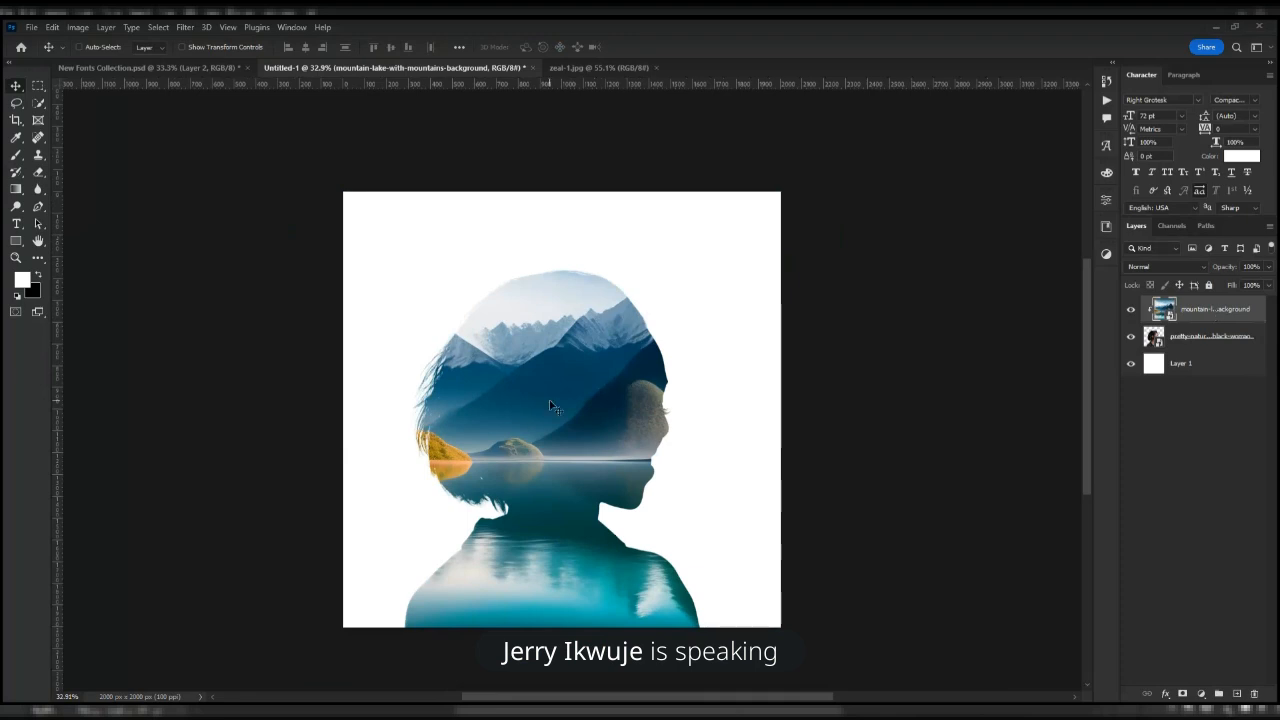
- Compare different blend modes on the mountain lake layer and set it to Screen
scroll(552, 406, "up", 2)
left_click(1178, 269)
key("Down")
key("Down")
key("Down")
key("Down")
key("Down")
key("Down")
key("Down")
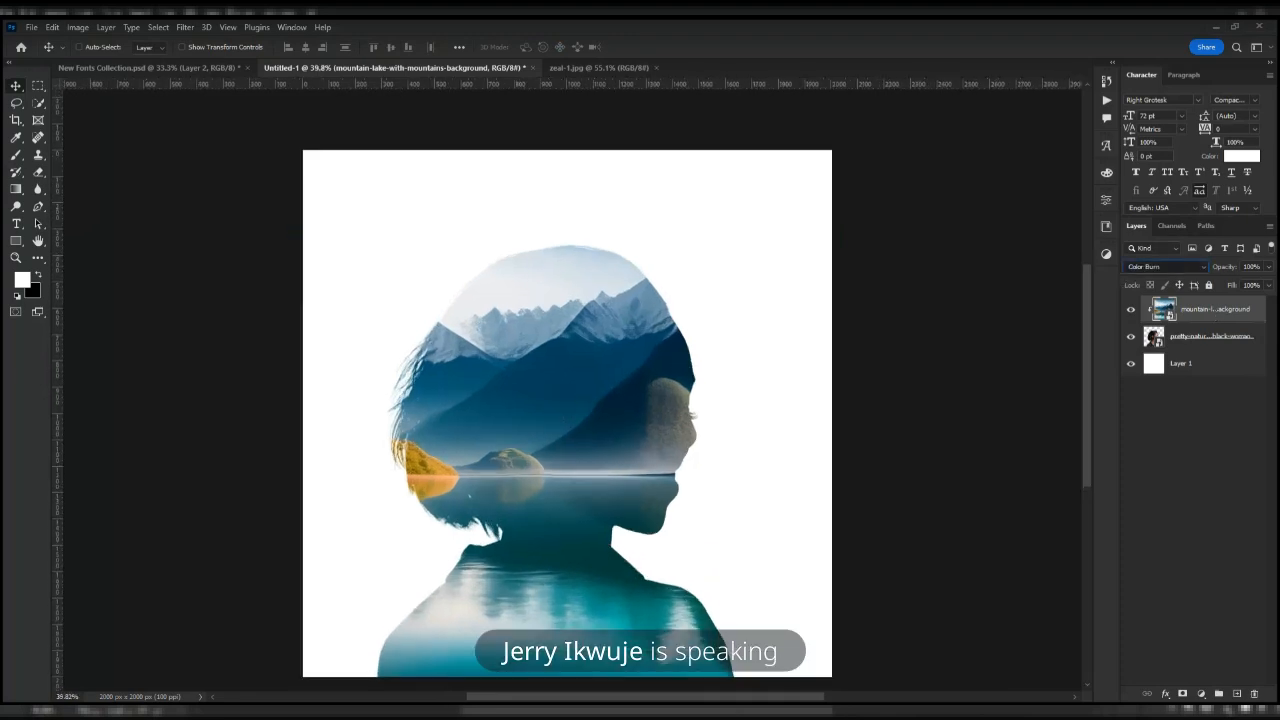
key("Down")
key("Down")
key("Down")
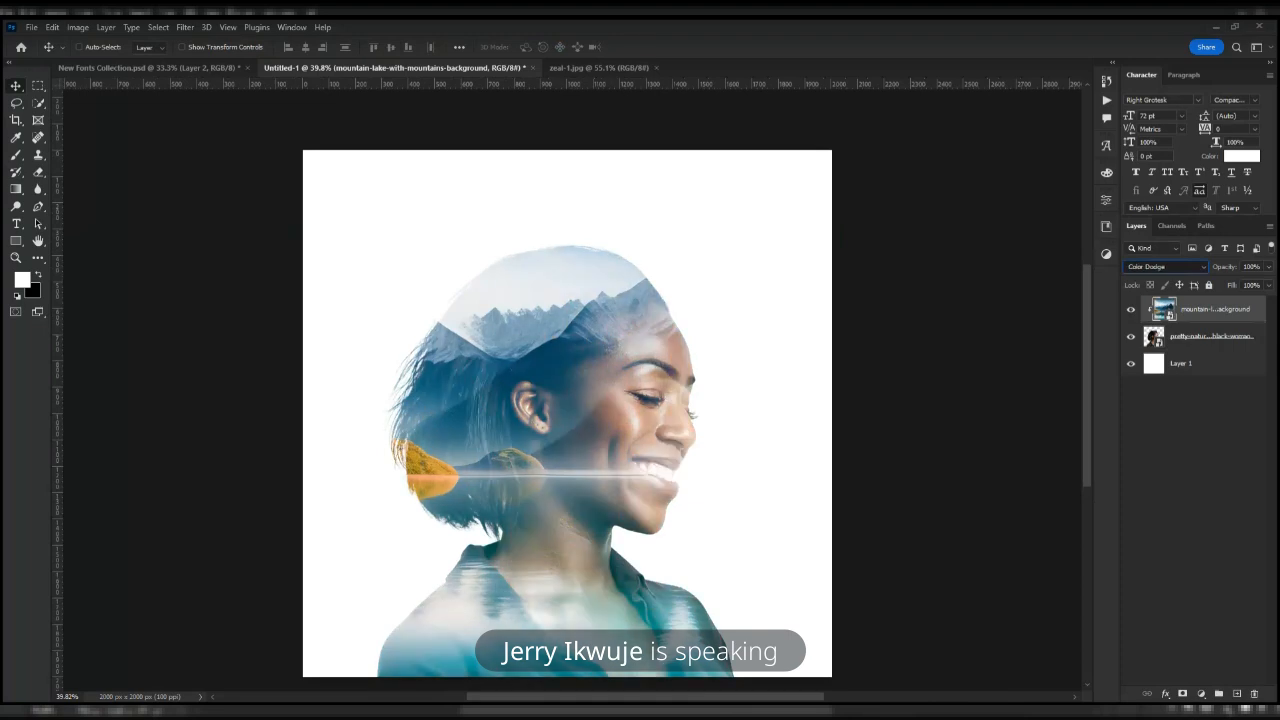
key("Up")
key("Up")
key("Up")
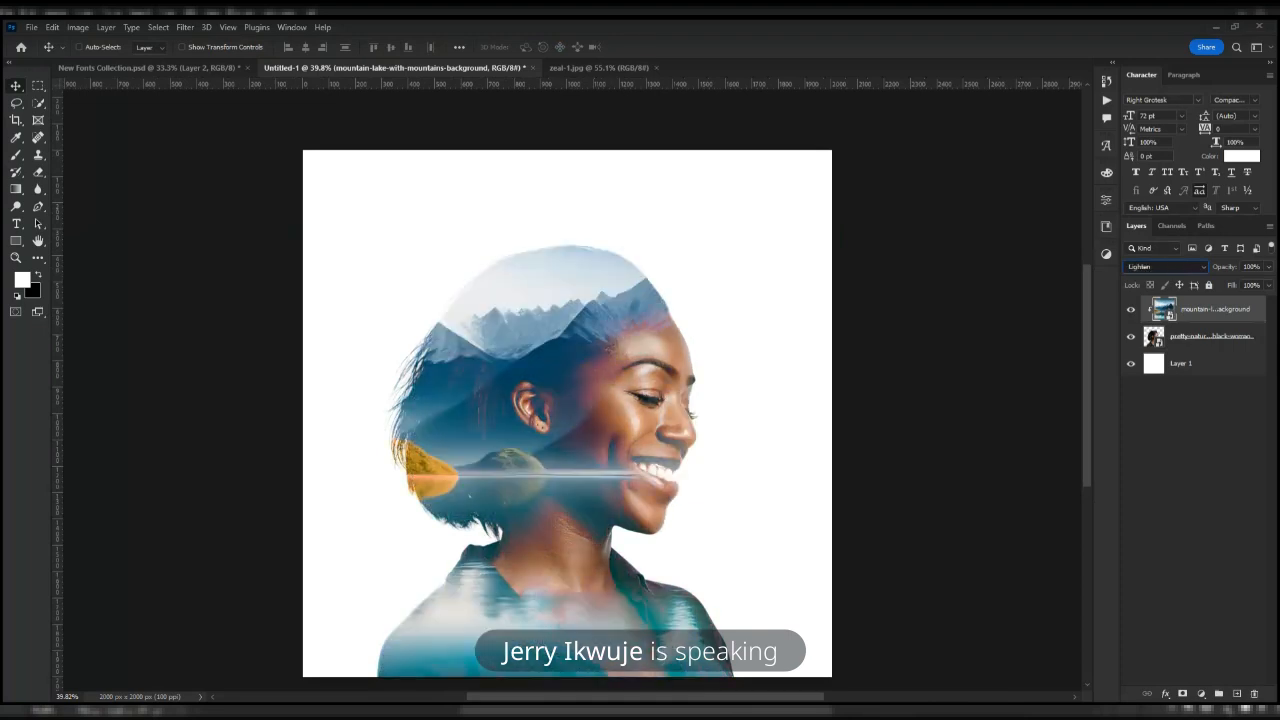
key("Up")
key("Up")
key("Up")
key("Up")
key("Up")
key("Up")
key("Up")
key("Down")
key("Down")
key("Down")
key("Down")
key("Down")
key("Down")
key("Down")
key("Down")
key("Down")
key("Down")
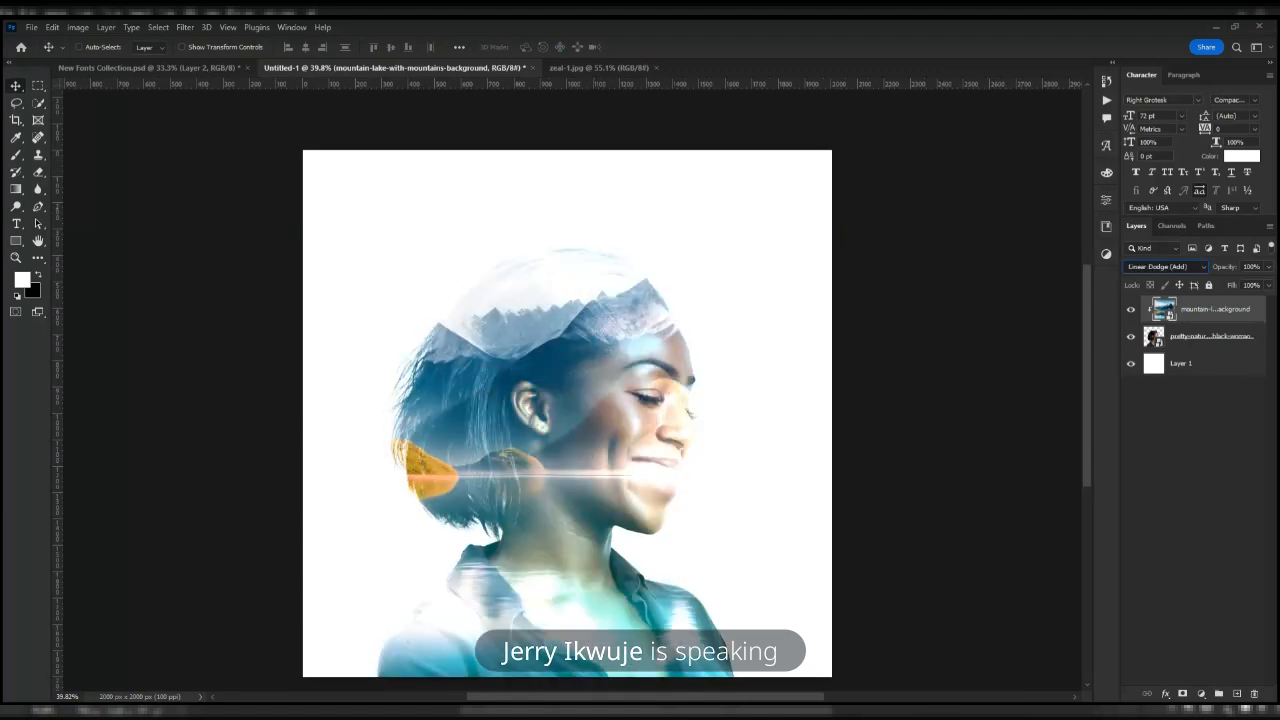
key("Down")
key("Down")
key("Down")
key("Down")
key("Down")
key("Down")
key("Down")
key("Down")
key("Up")
key("Up")
key("Up")
key("Up")
key("Up")
key("Up")
key("Up")
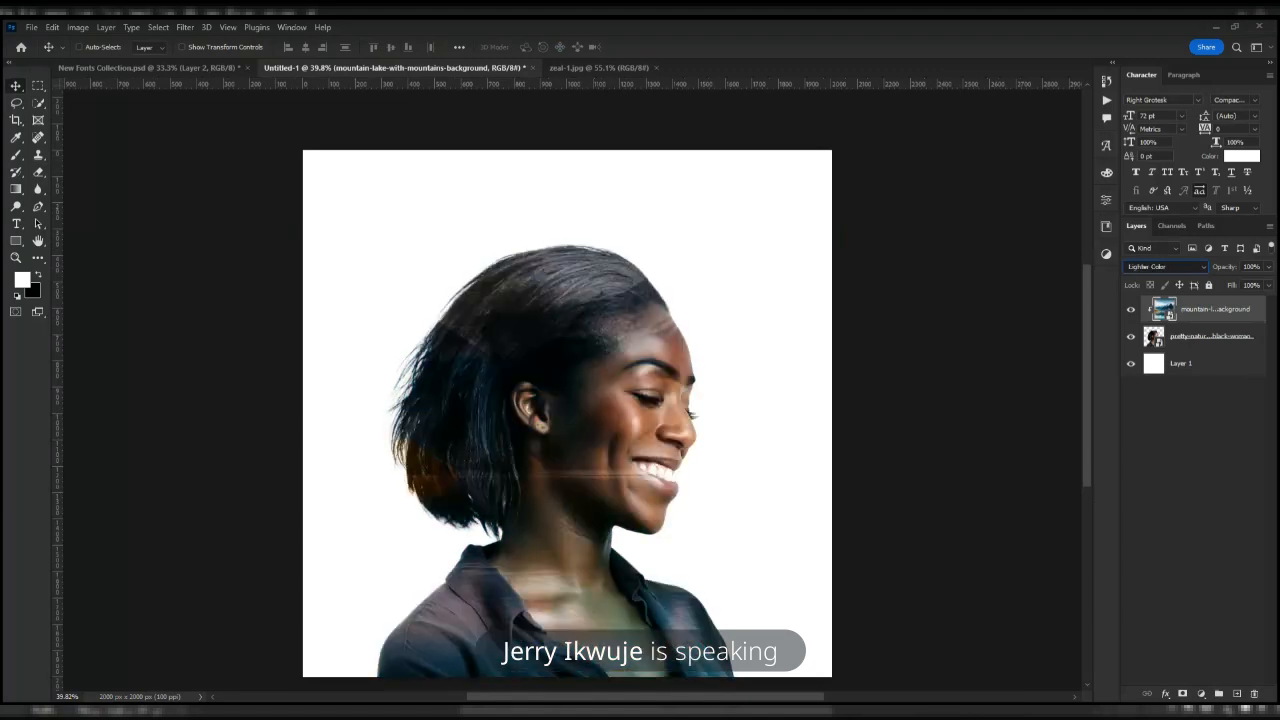
key("Up")
key("Up")
key("Up")
key("Up")
key("Down")
key("Down")
key("Down")
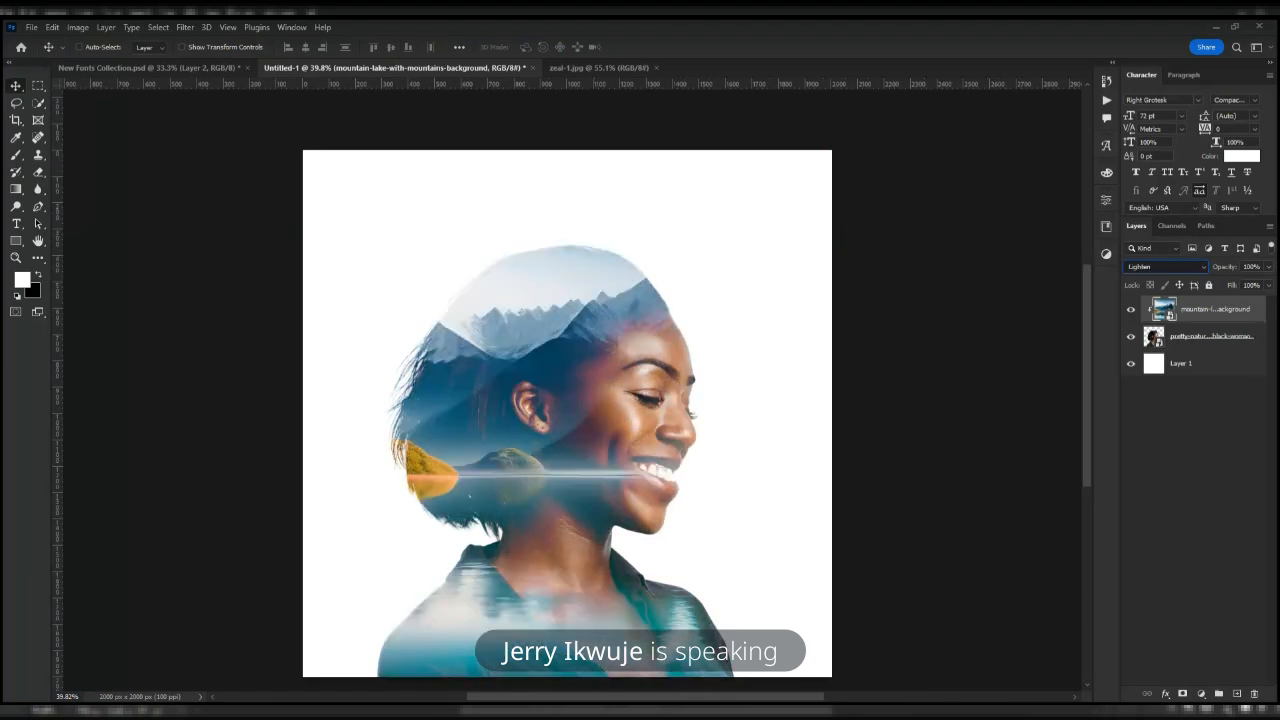
key("Up")
key("Up")
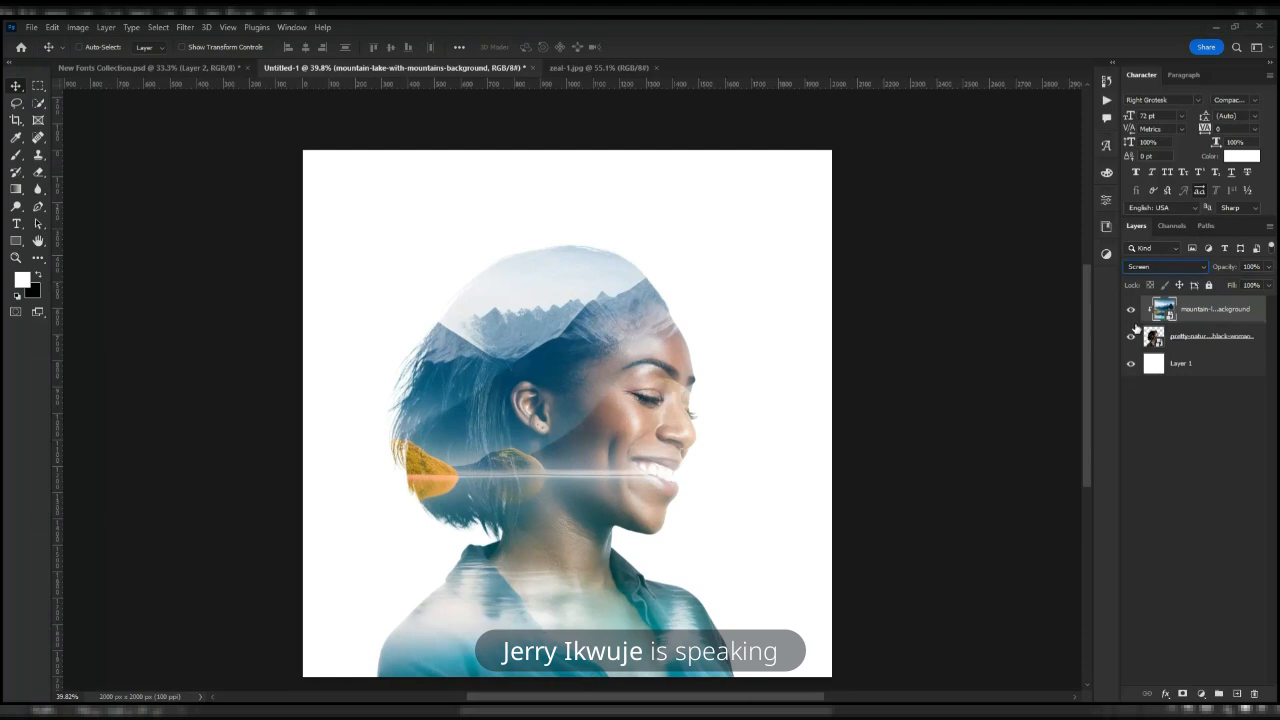
- Move the mountain lake image lower so its peaks cross the woman's forehead, and add a layer mask to it
left_click_drag(574, 390, 552, 481)
left_click(1183, 693)
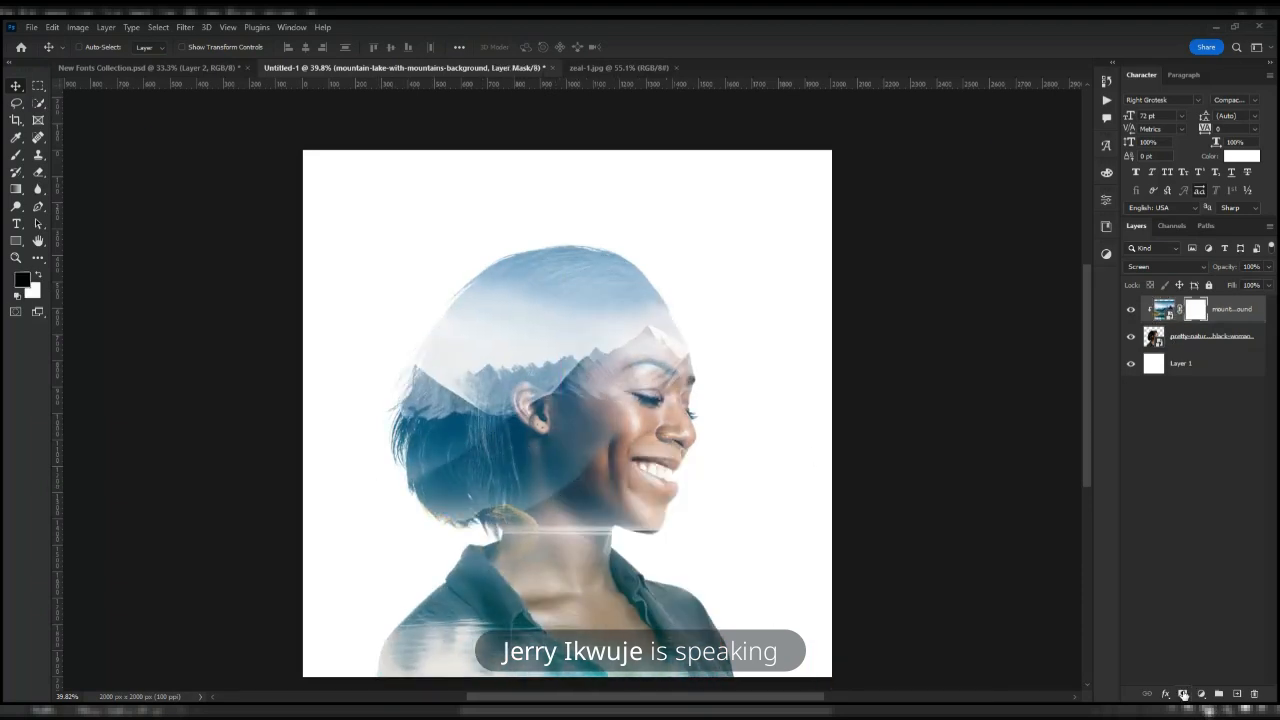
scroll(512, 430, "down", 1)
scroll(510, 422, "up", 1)
- Paint black on the lake layer's mask along the lower canvas with a Soft Round brush of 1500 px, revealing the woman's shirt and neck
key("b")
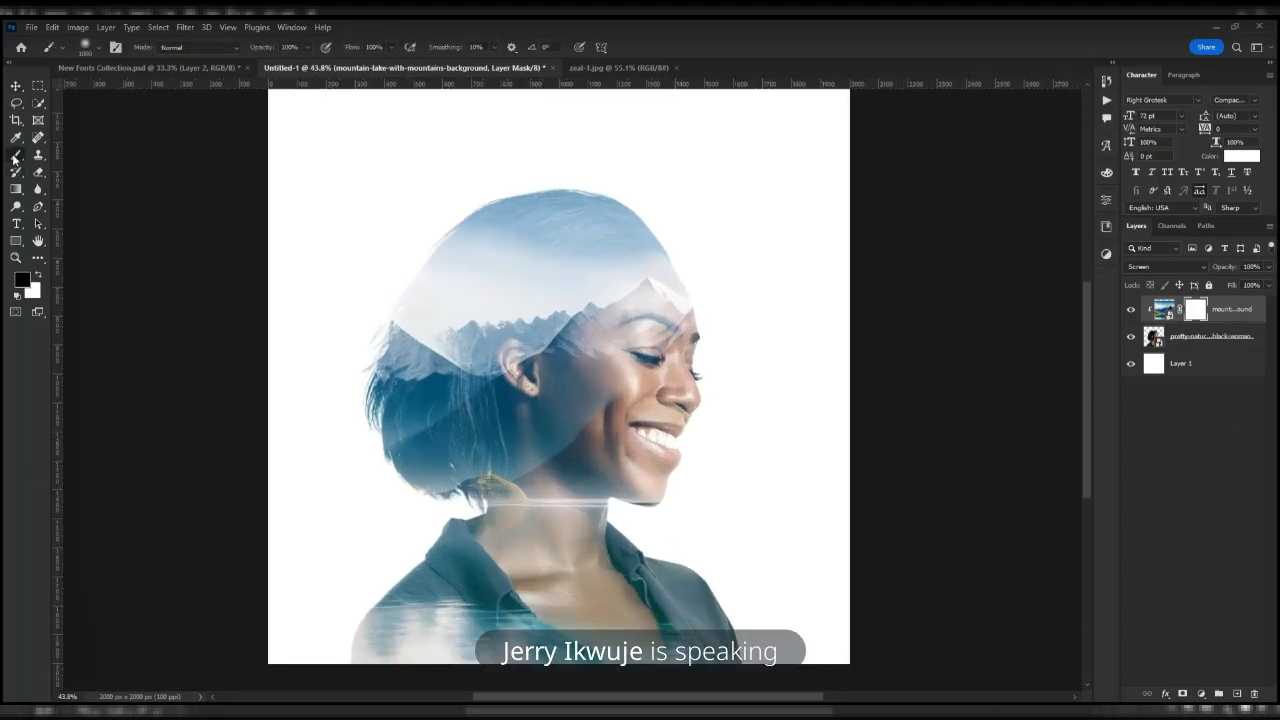
scroll(455, 388, "down", 1)
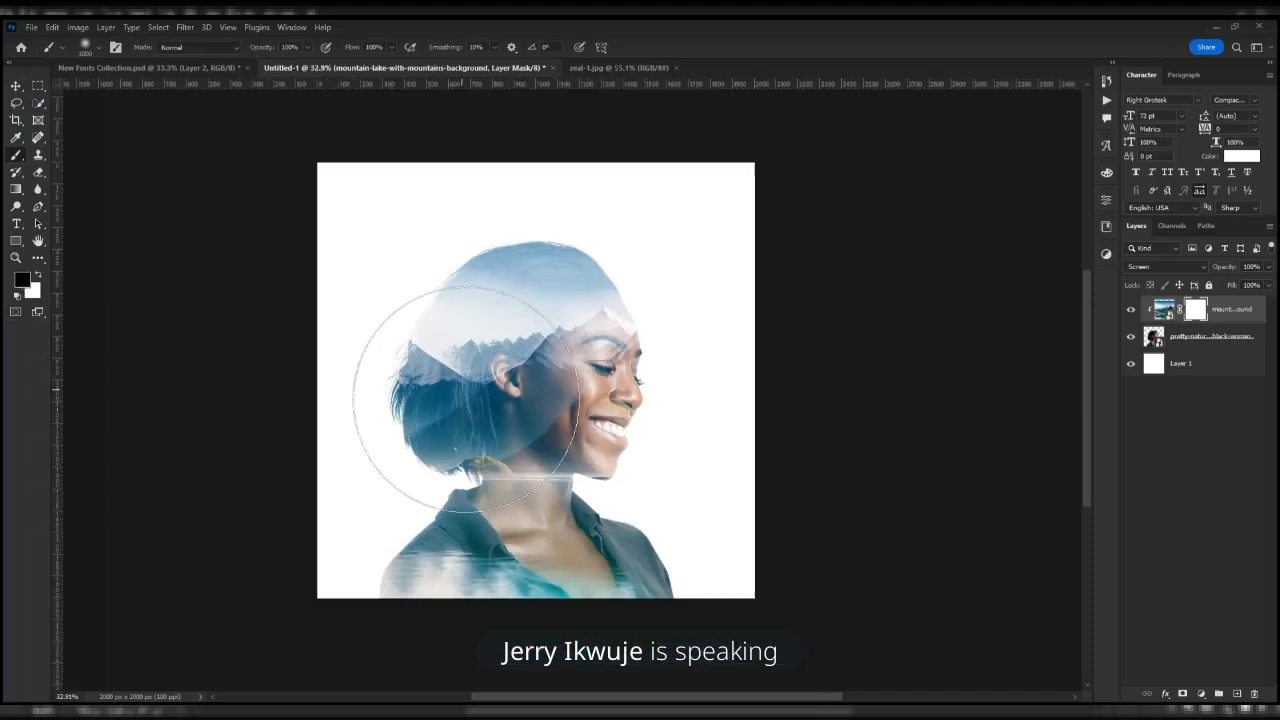
key("bracketright")
key("bracketright")
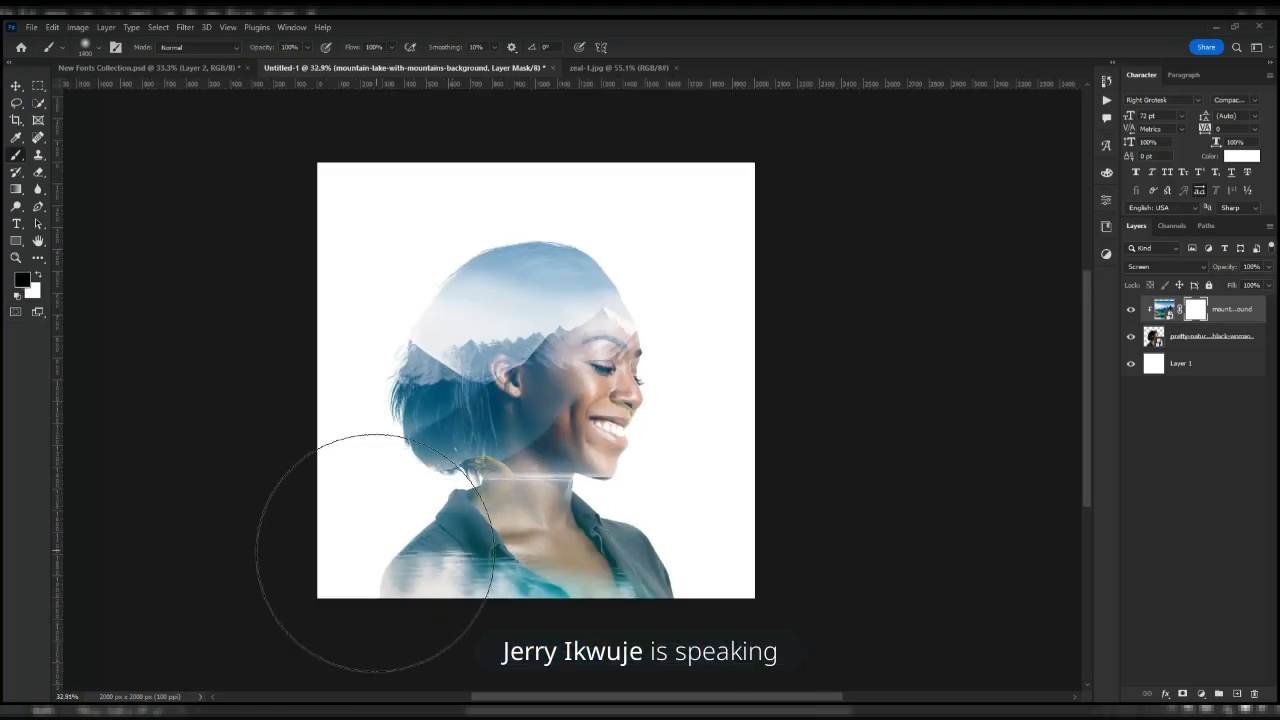
right_click(340, 545)
left_click(581, 449)
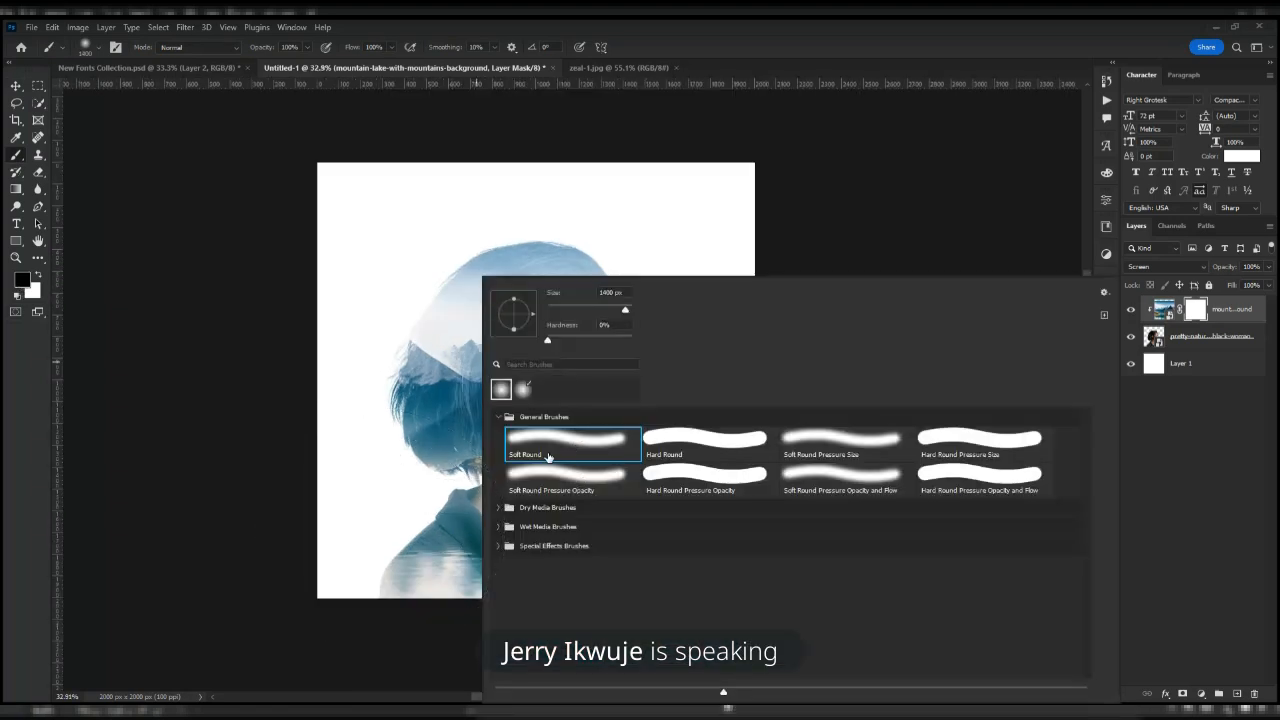
left_click(315, 475)
left_click(308, 47)
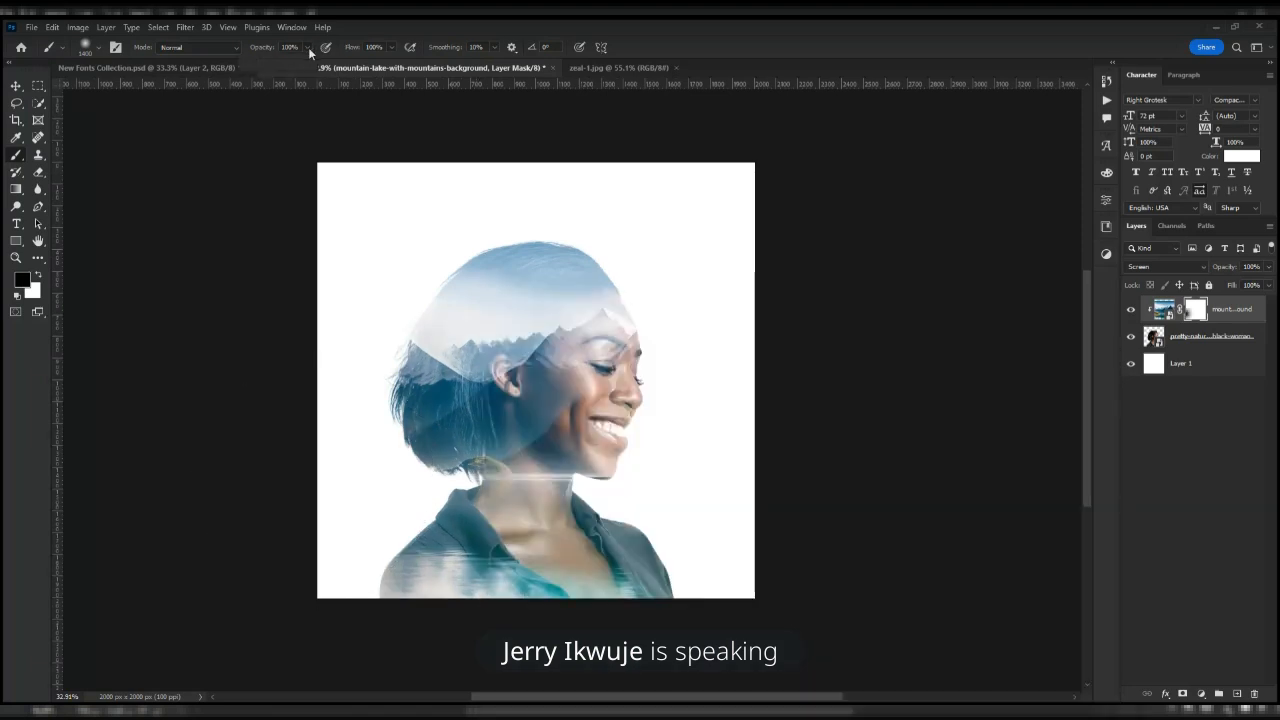
key("bracketright")
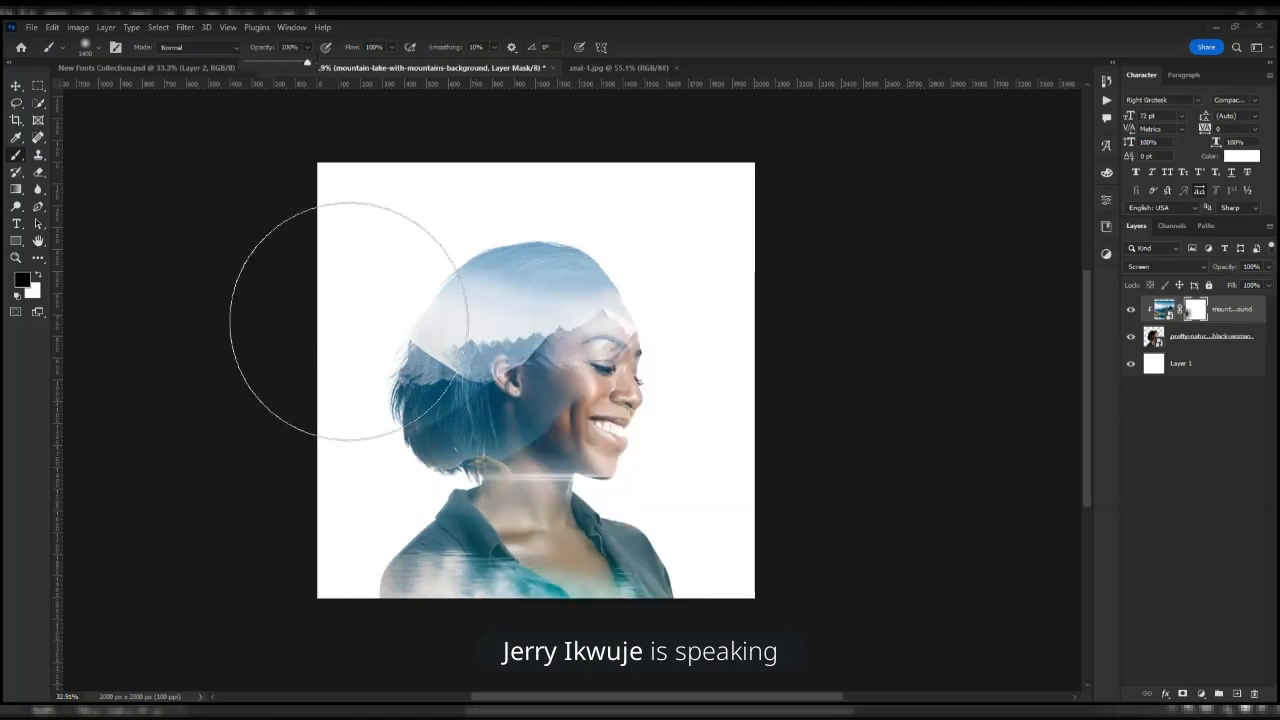
left_click(371, 543)
mouse_move(368, 532)
left_mouse_down()
mouse_move(340, 537)
mouse_move(611, 594)
mouse_move(731, 537)
mouse_move(666, 478)
mouse_move(692, 505)
left_mouse_up()
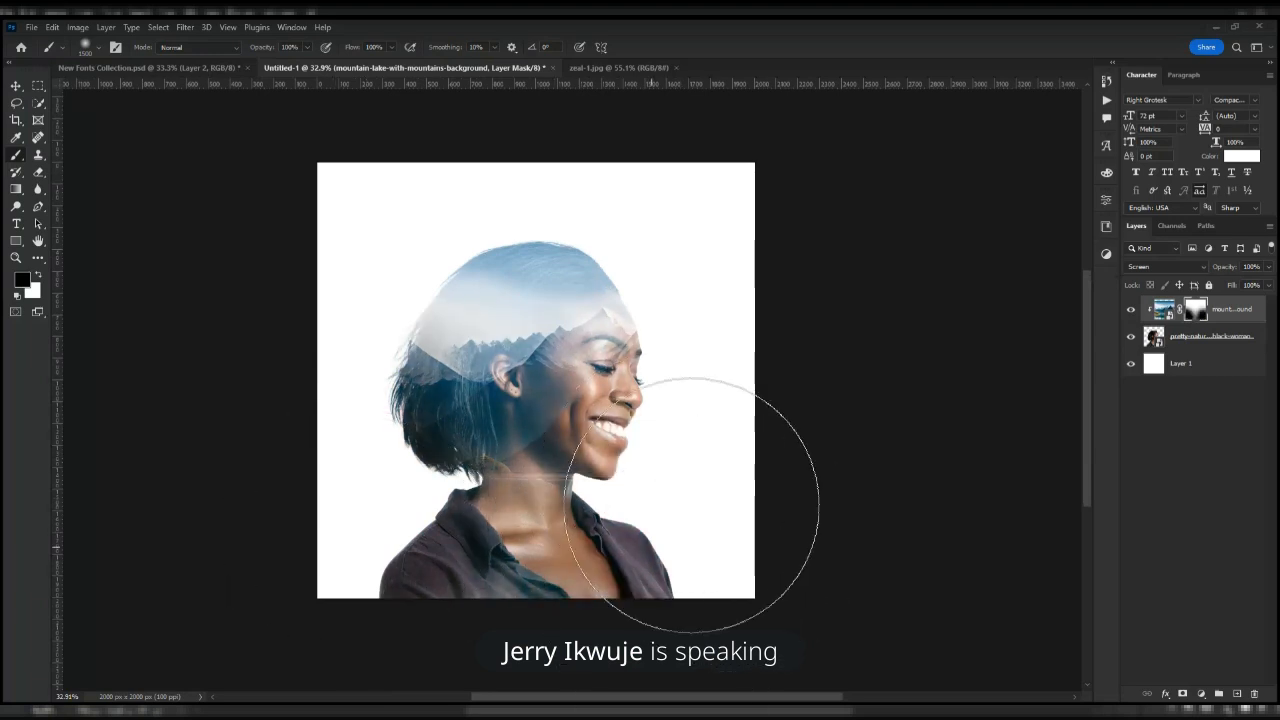
- Examine in zeal-1.jpg how the landscape fades into the woman's face and shirt and where the text sits
left_click(595, 68)
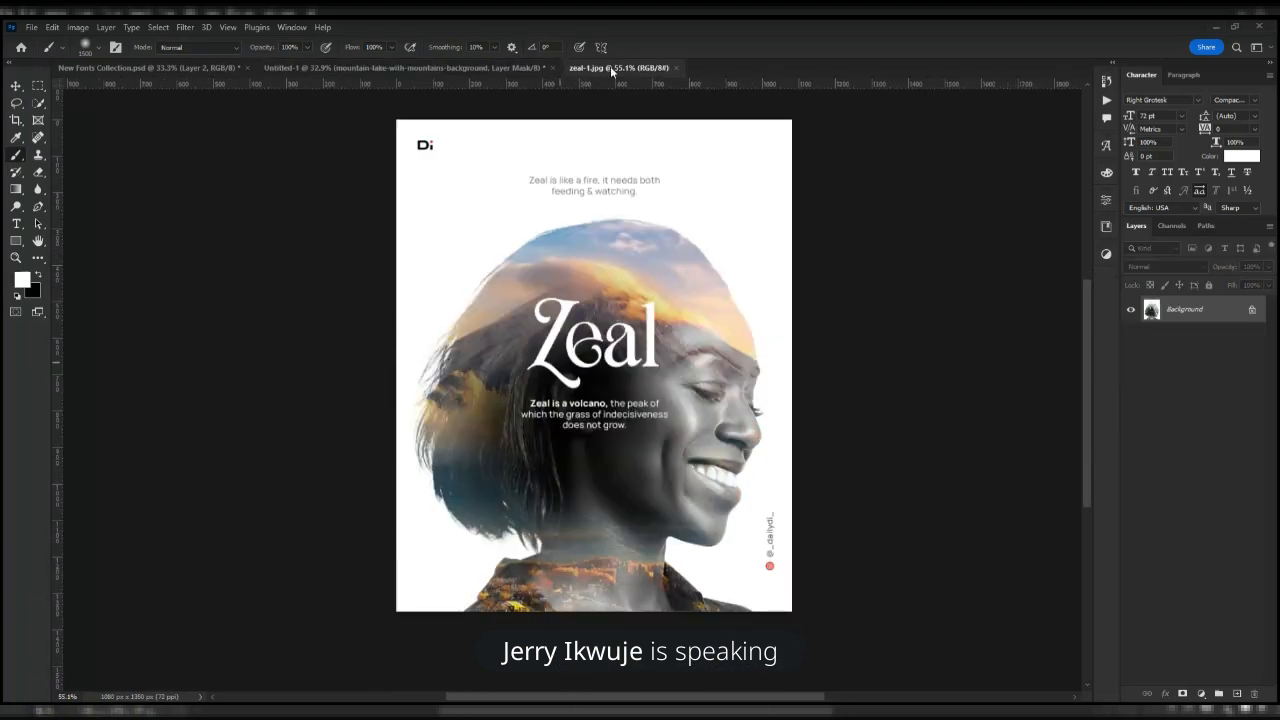
scroll(594, 393, "down", 2)
scroll(621, 376, "up", 2)
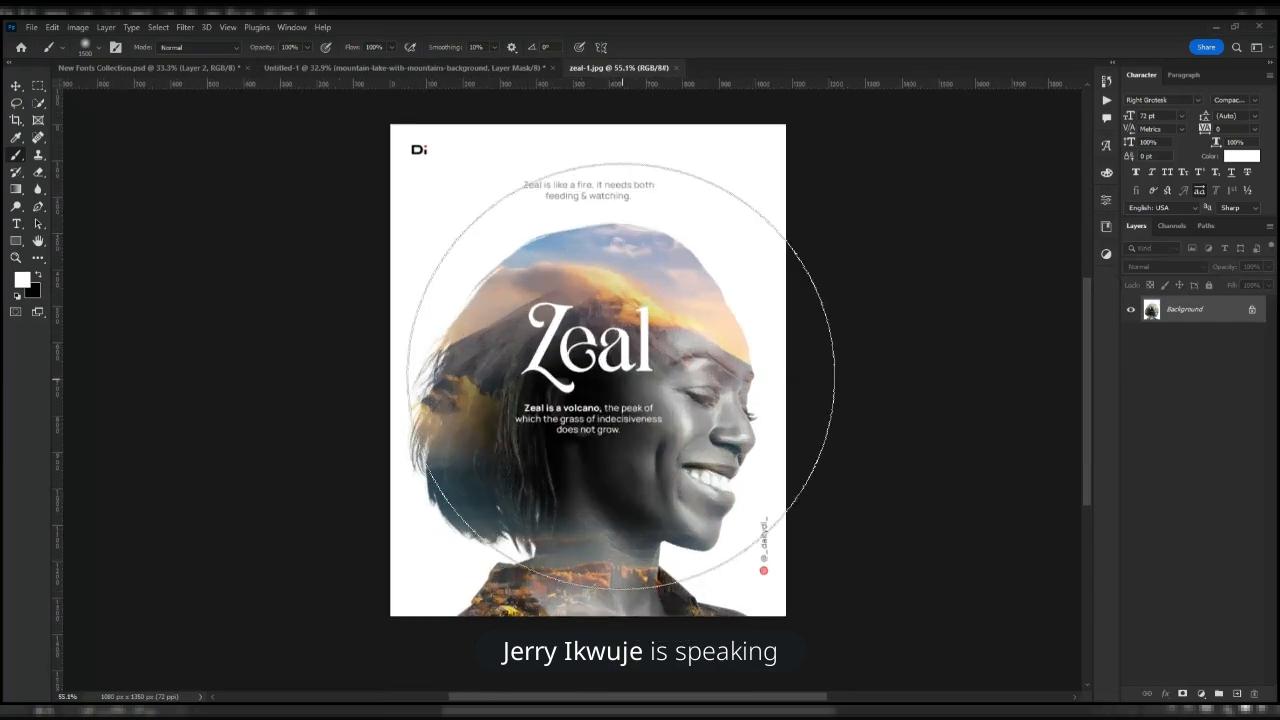
key("bracketleft")
key("bracketleft")
key("bracketleft")
key("bracketleft")
key("bracketleft")
key("bracketleft")
key("bracketleft")
key("bracketleft")
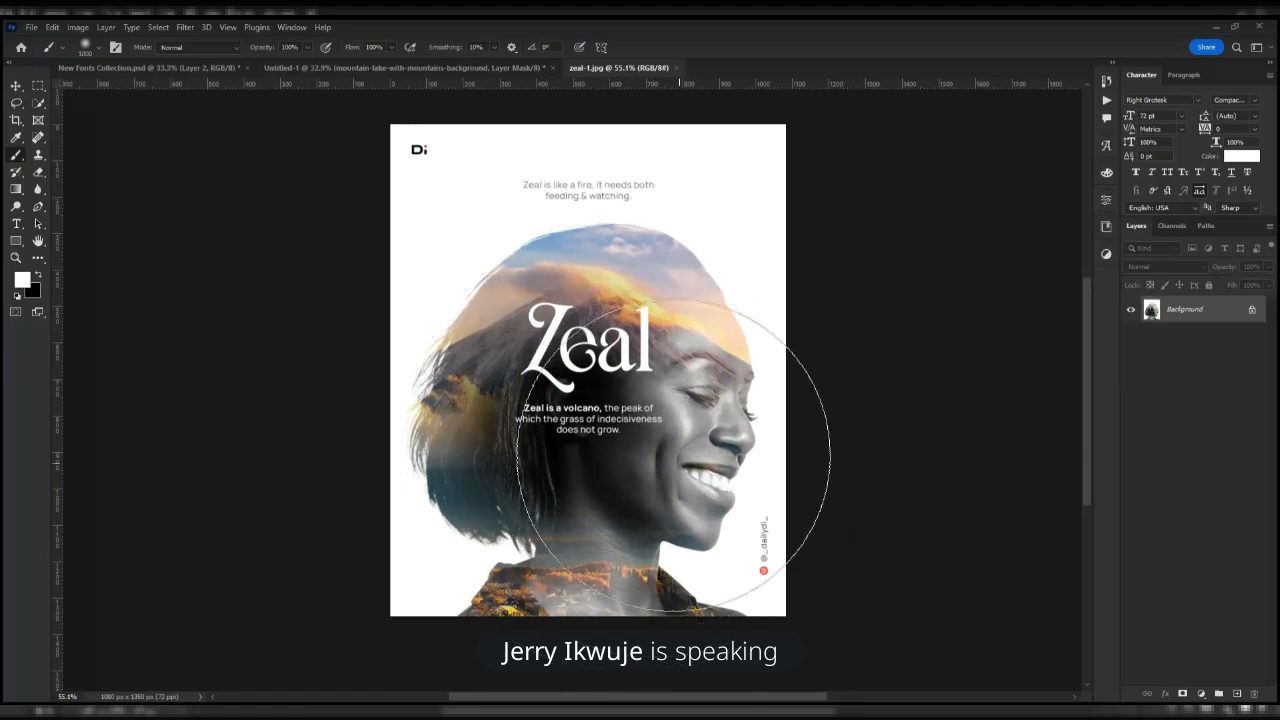
key("bracketleft")
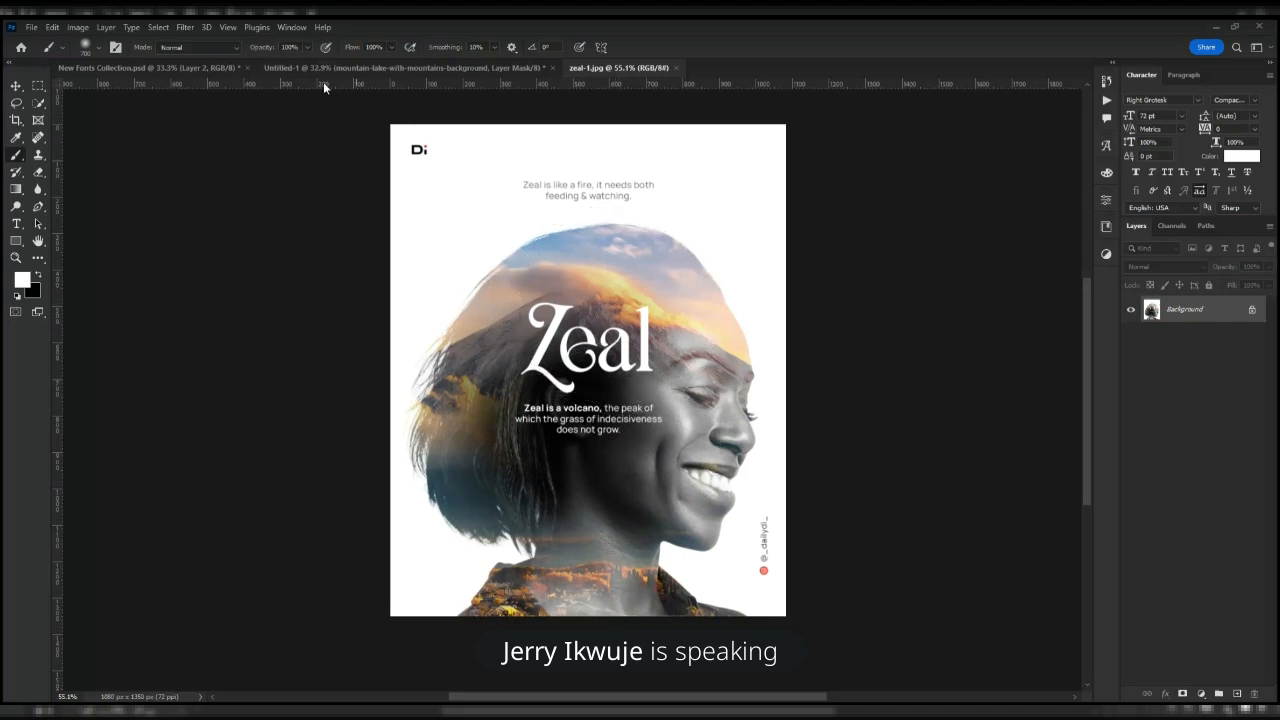
- In Untitled-1, add white 72 pt text reading "TEXT" on a new layer and place it just below the woman's ear
left_click(359, 67)
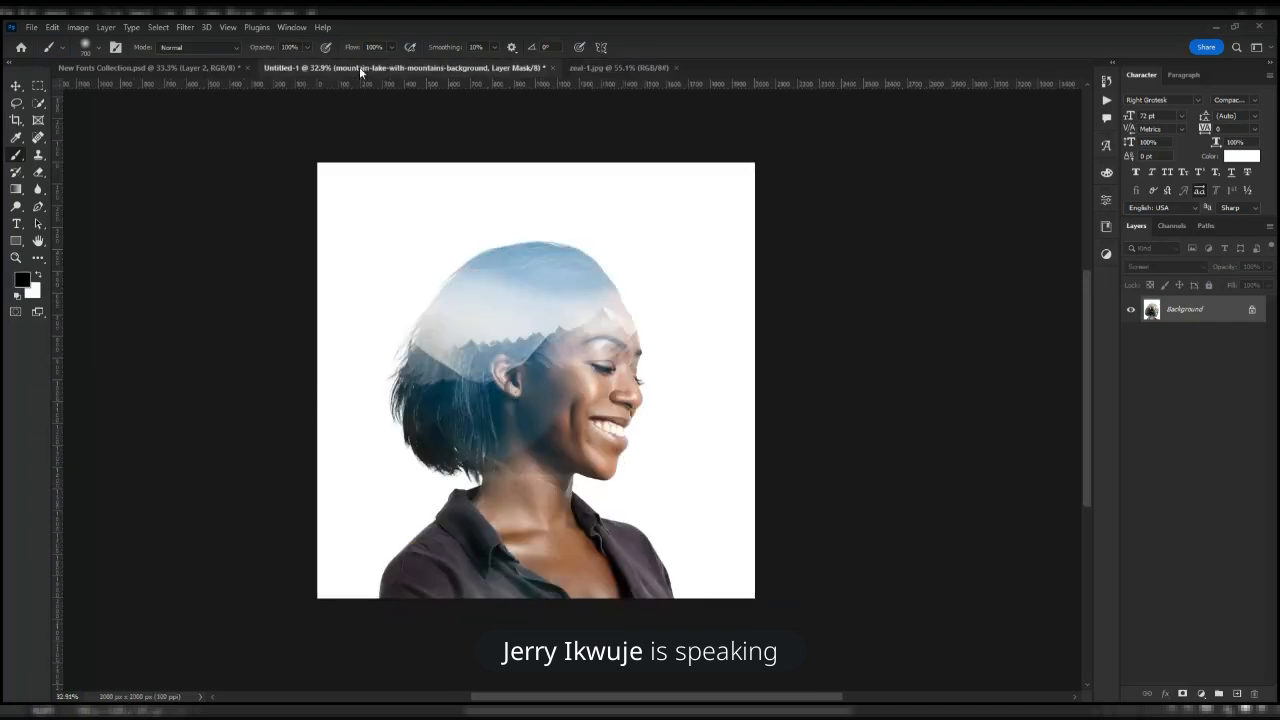
left_click(1238, 693)
key("t")
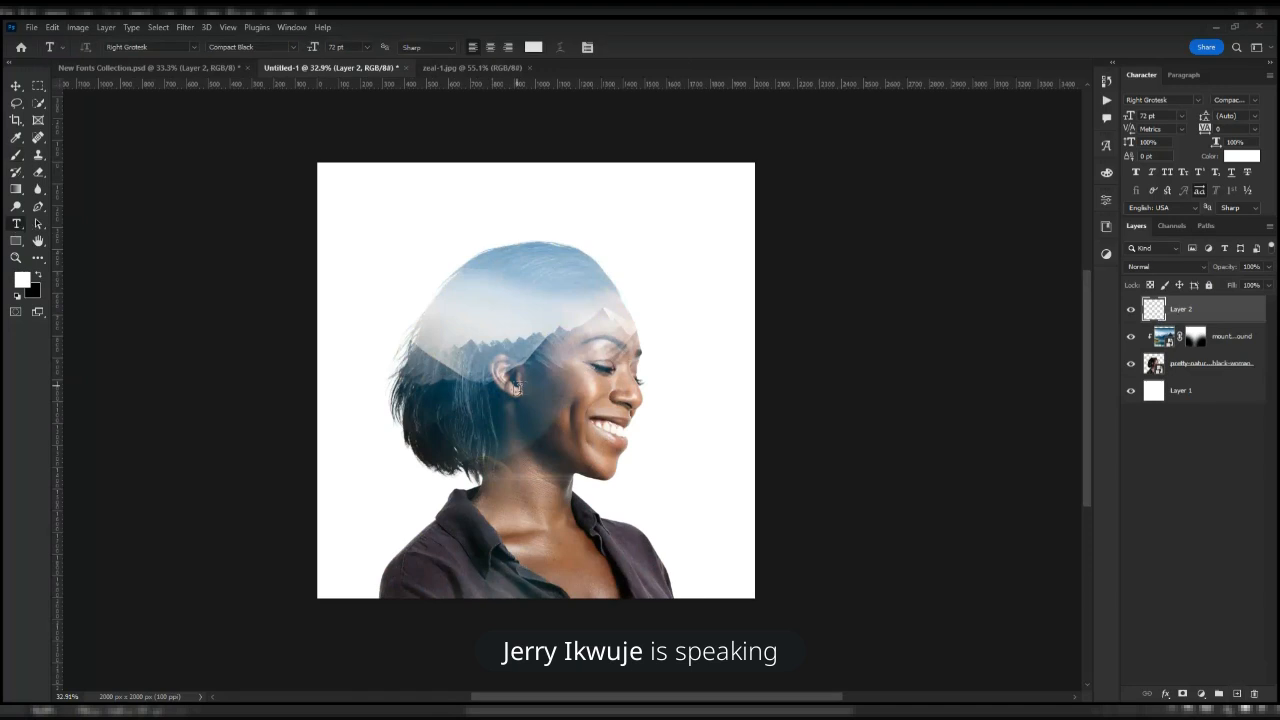
left_click(518, 384)
type("TEXT")
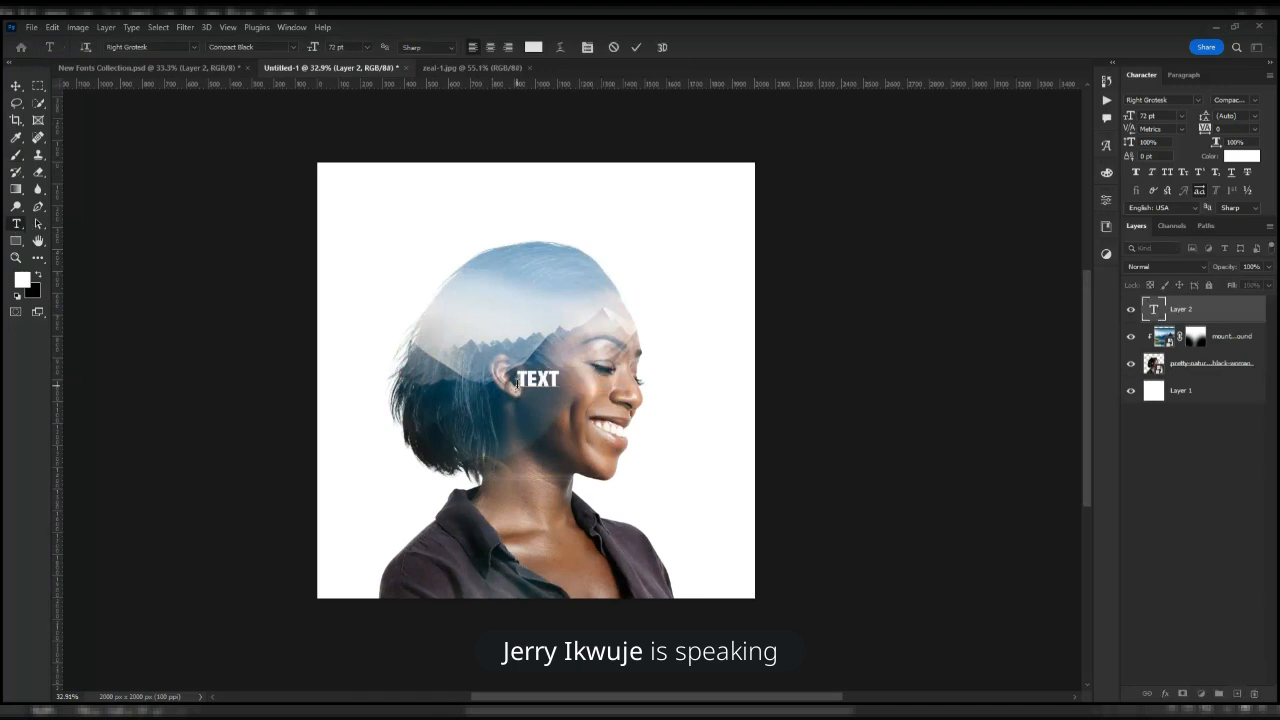
left_click(17, 87)
left_click_drag(559, 374, 537, 406)
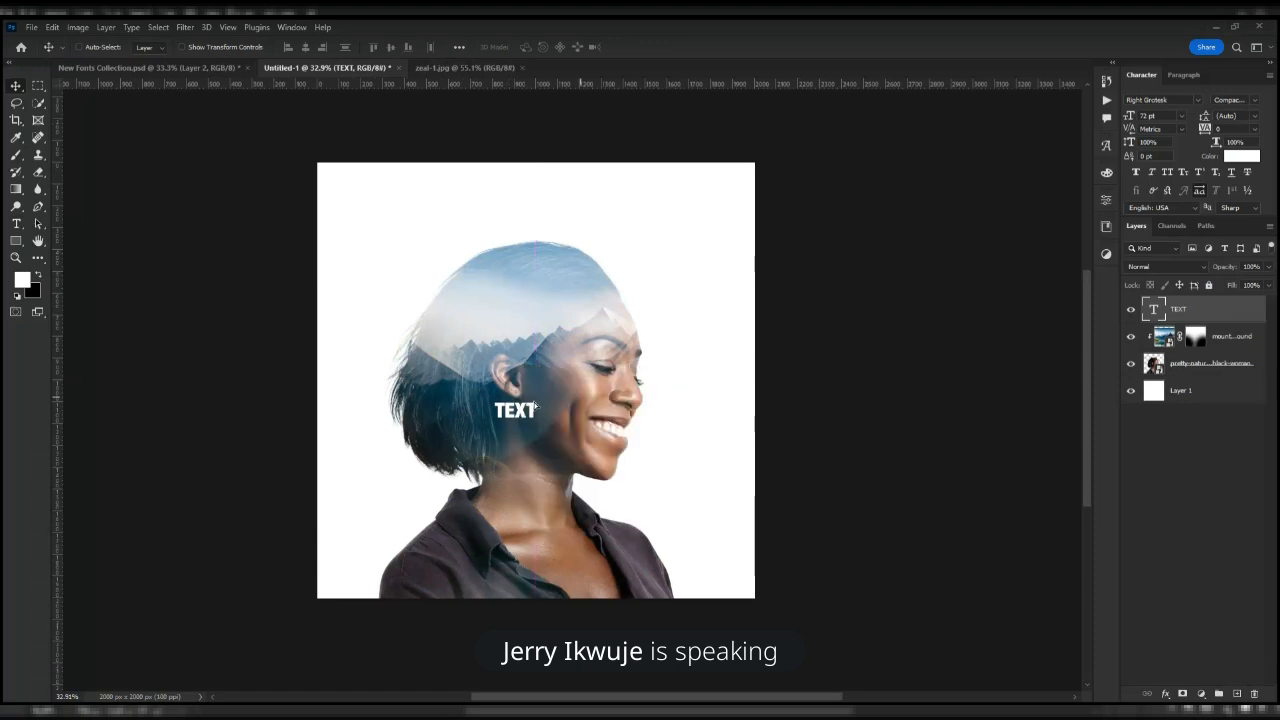
- Close zeal-1.jpg, and delete the TEXT and mountain lake layers from Untitled-1
left_click(497, 68)
key("ctrl+w")
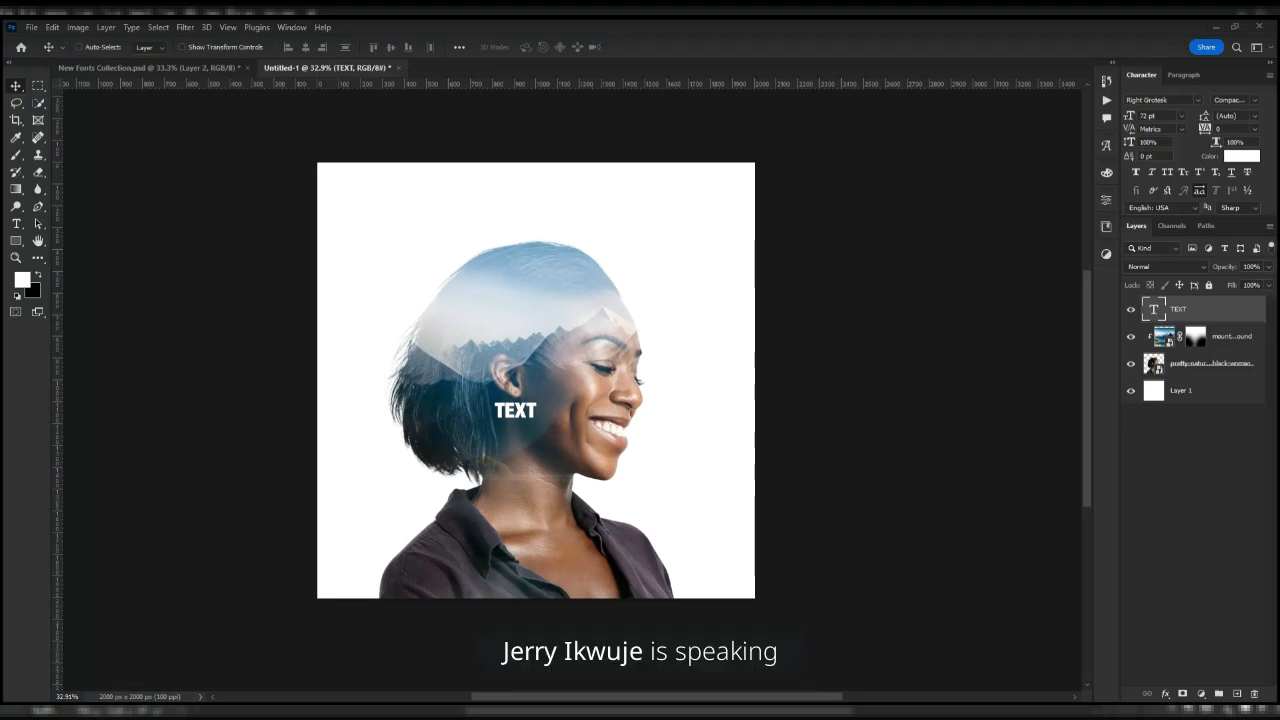
left_click_drag(1132, 312, 1133, 339)
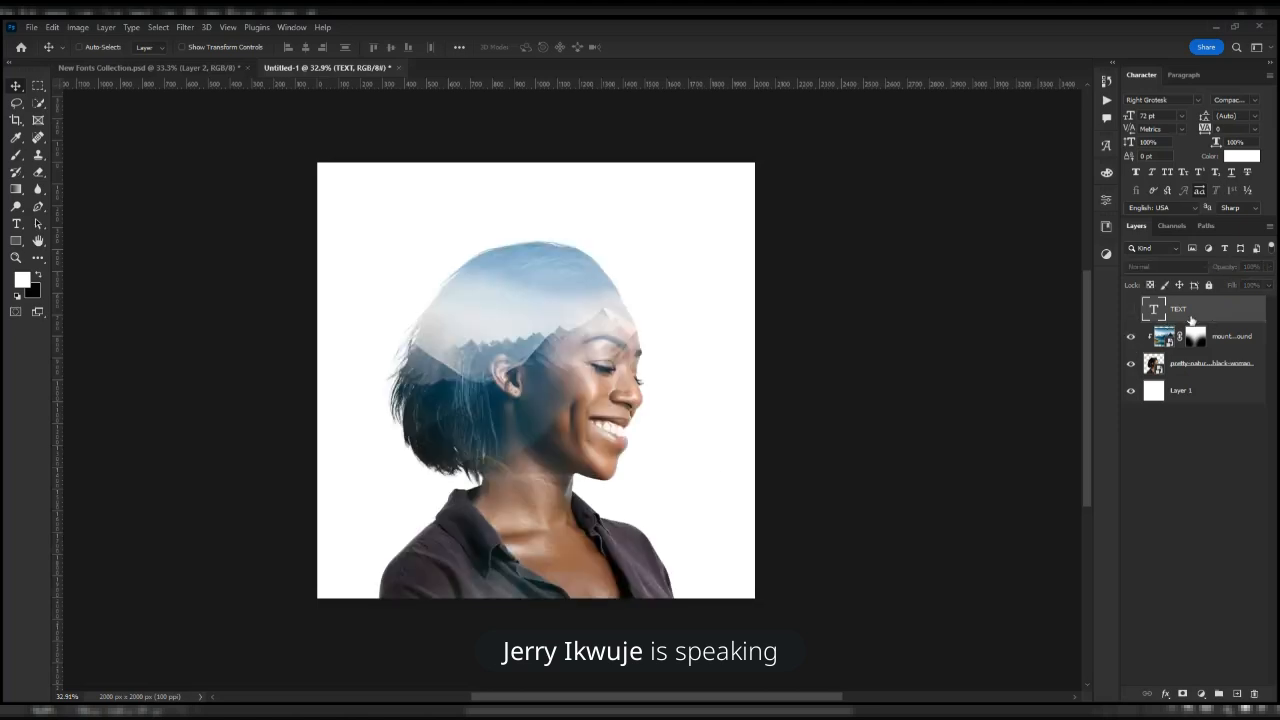
key("Delete")
key("Delete")
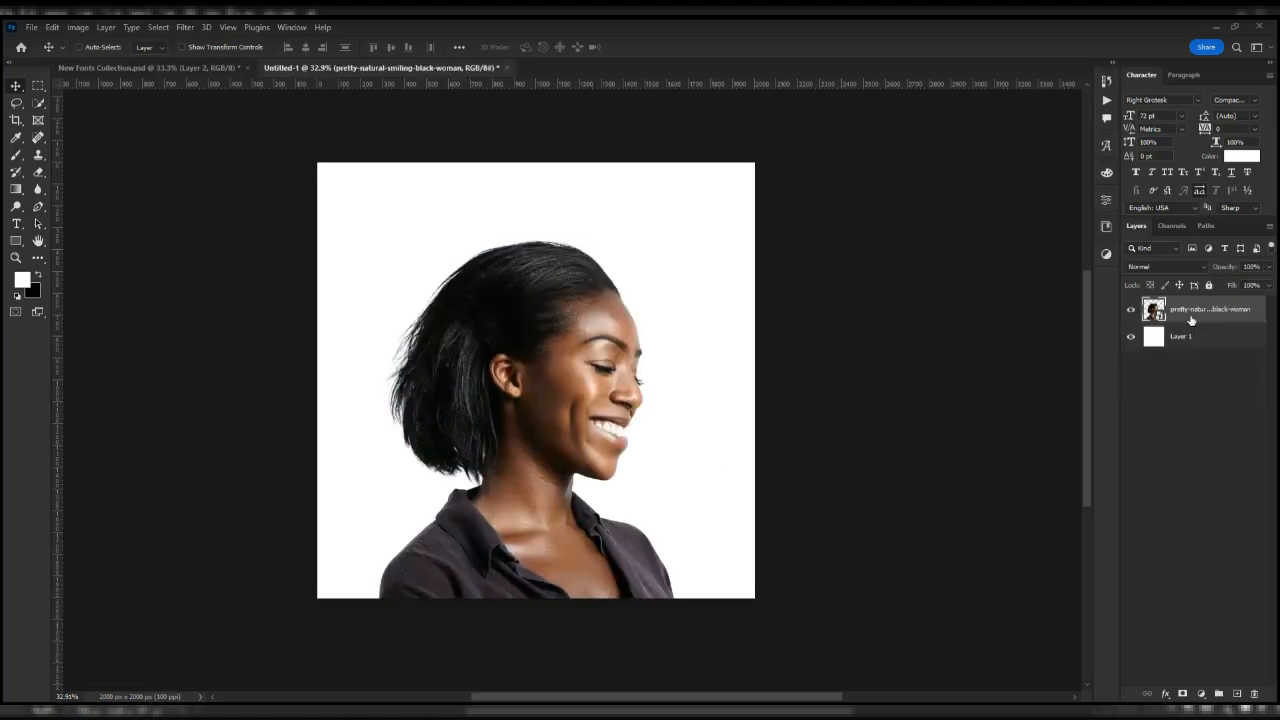
- Move the woman's image upward while Layer 1 is hidden, and make Layer 1 visible again
left_click(1133, 338)
left_click_drag(567, 378, 573, 313)
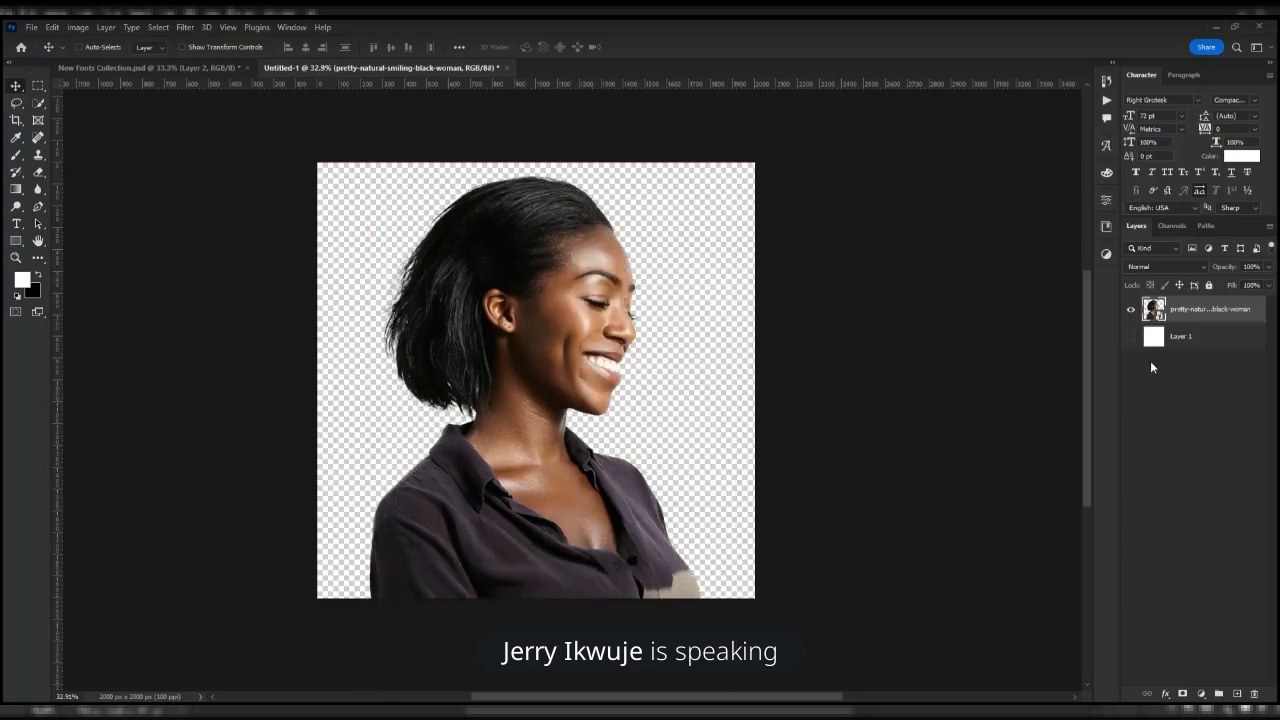
left_click(1133, 338)
- Add a red Solid Color fill layer between the woman and Layer 1, and hide Layer 1
left_click(1182, 340)
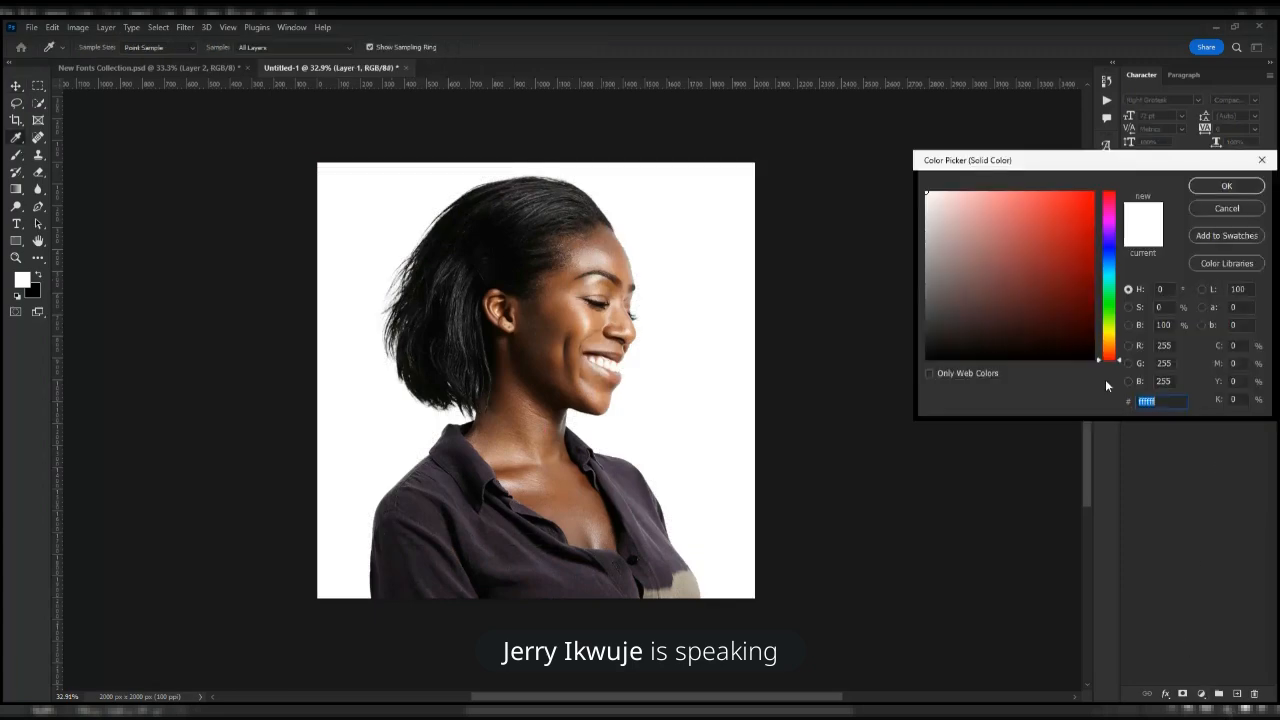
left_click(1069, 240)
left_click(1207, 190)
left_click(1131, 363)
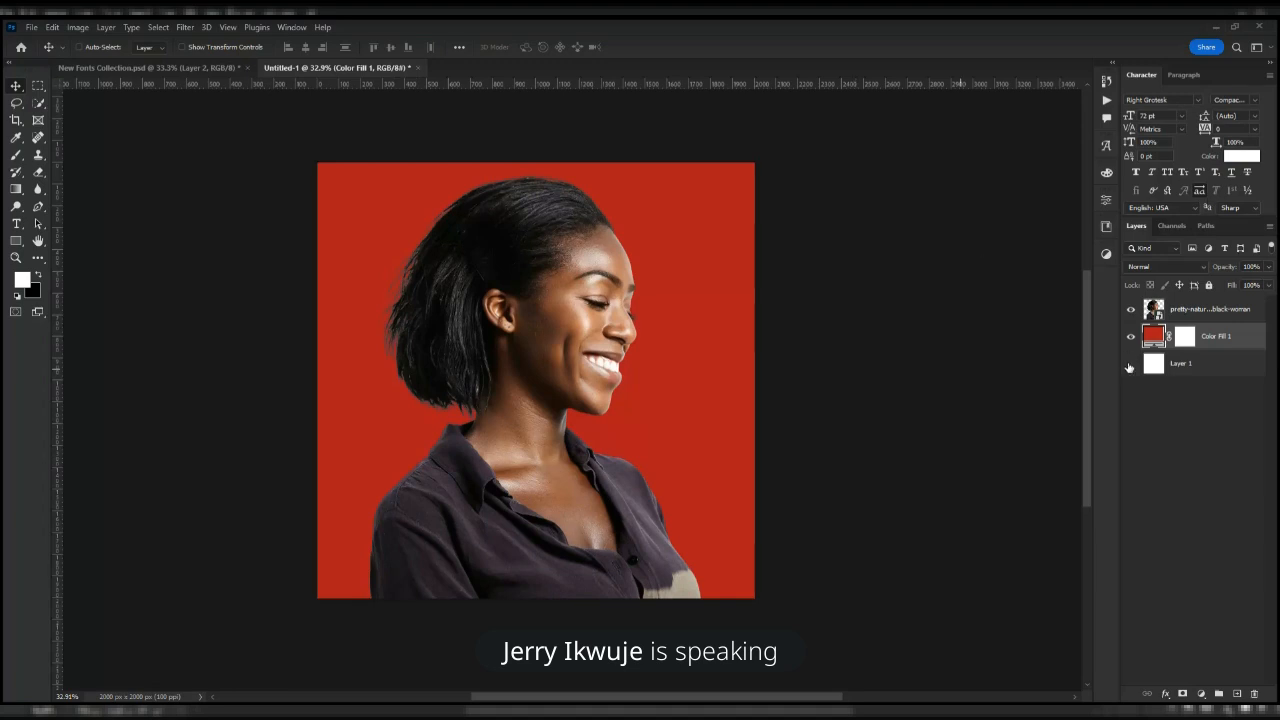
- Merge the woman's layer with Color Fill 1 into a single layer
left_click(1234, 312, "shift")
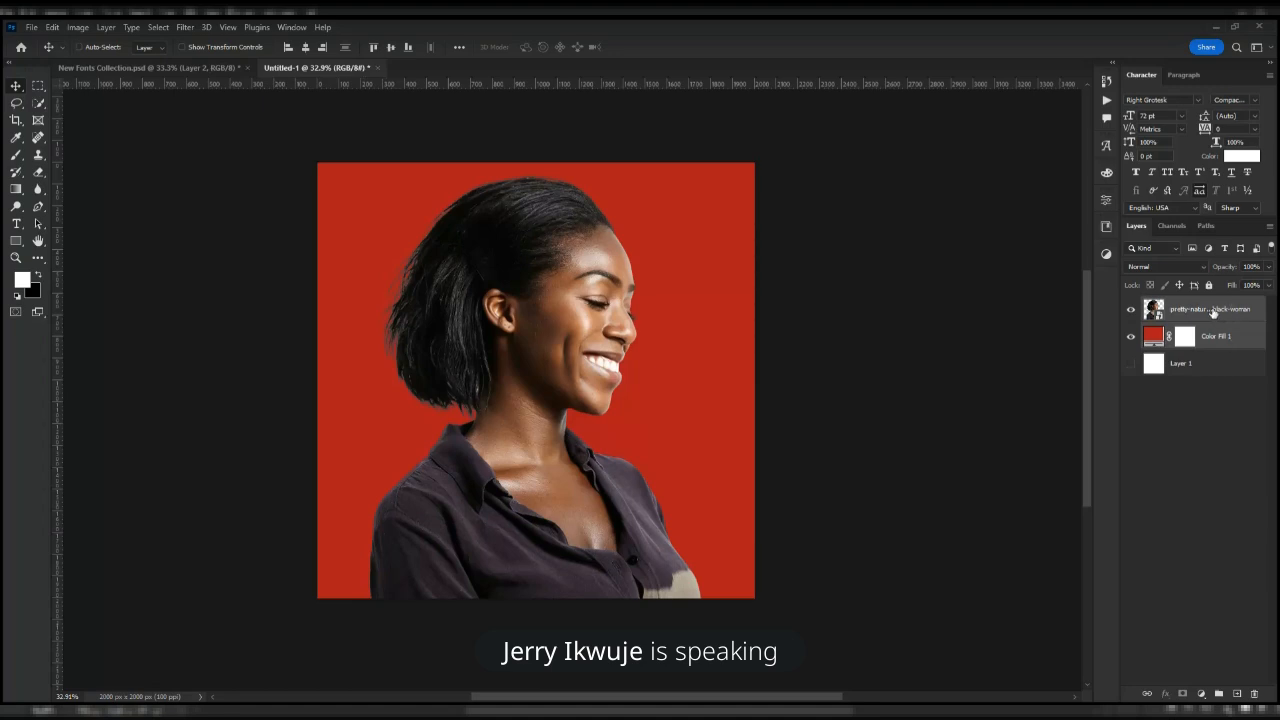
left_click(1214, 342)
left_click(1214, 431)
left_click(1223, 342)
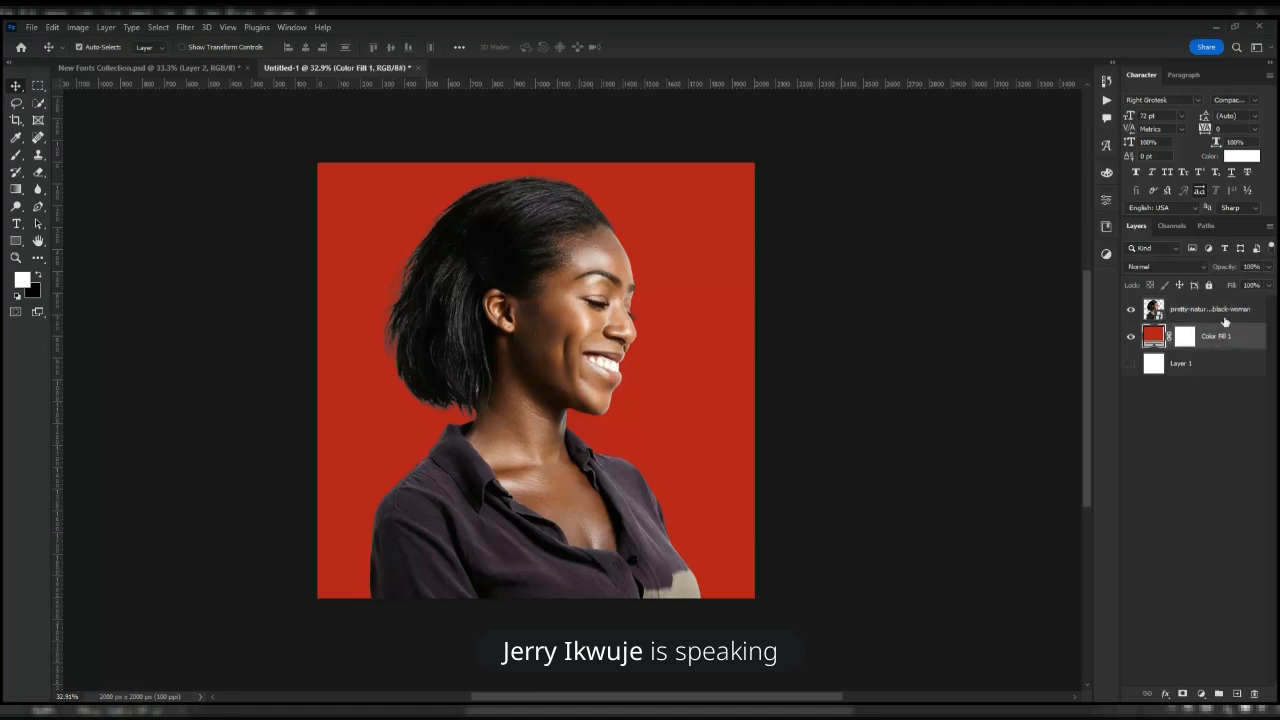
left_click(1227, 315, "shift")
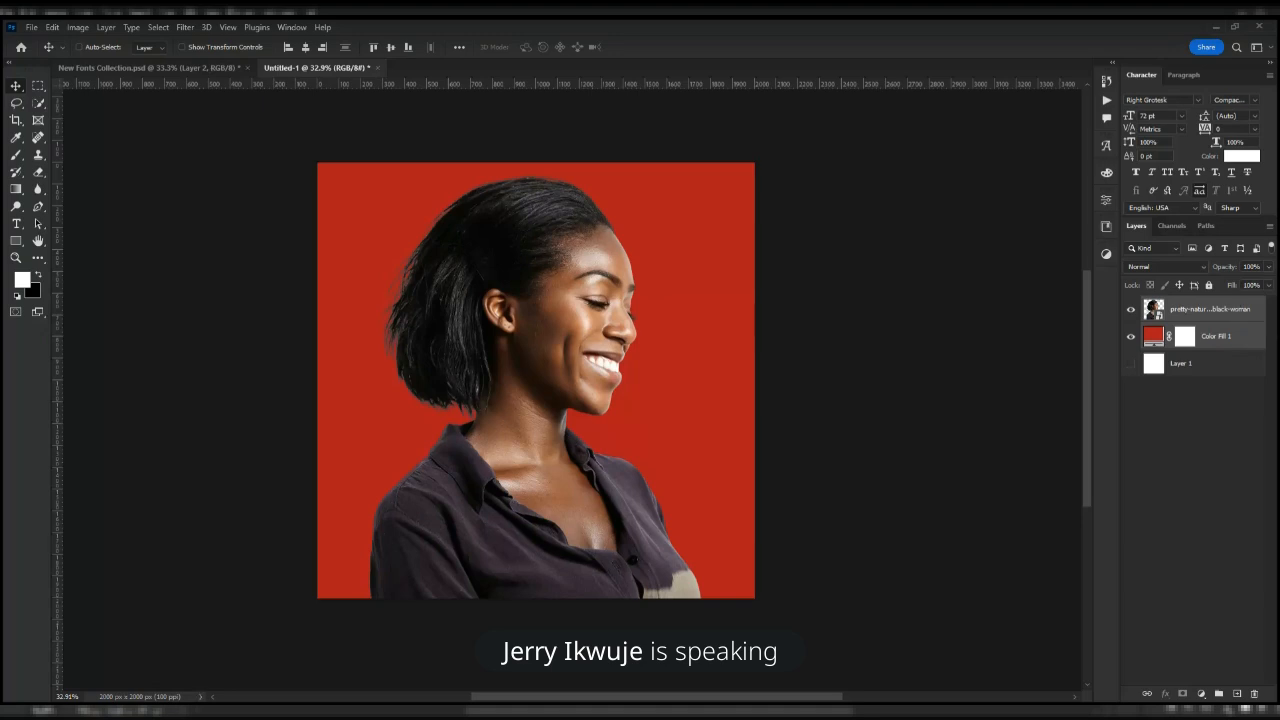
key("ctrl+e")
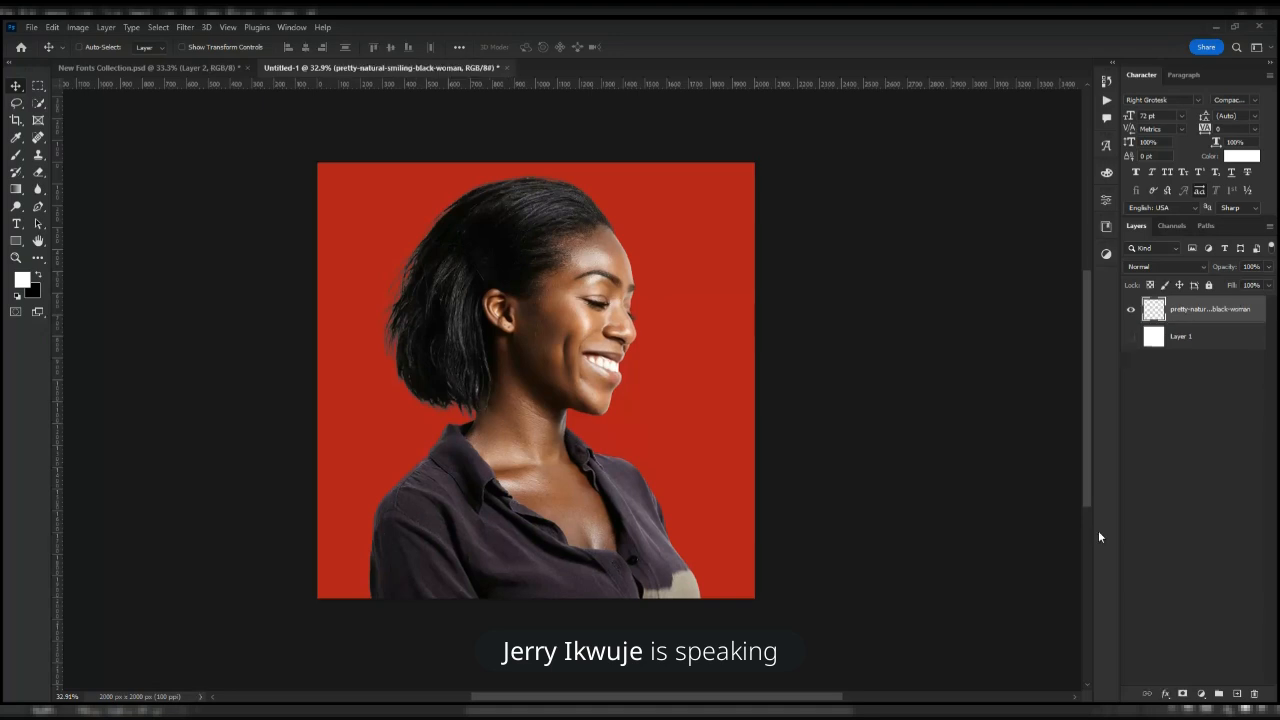
- Toggle the merged layer's visibility, shift its image upward, and delete the layer, leaving only Layer 1
left_click(1131, 308)
left_click(1131, 309)
left_click(1132, 311)
left_click(1132, 313)
left_click_drag(668, 515, 537, 412)
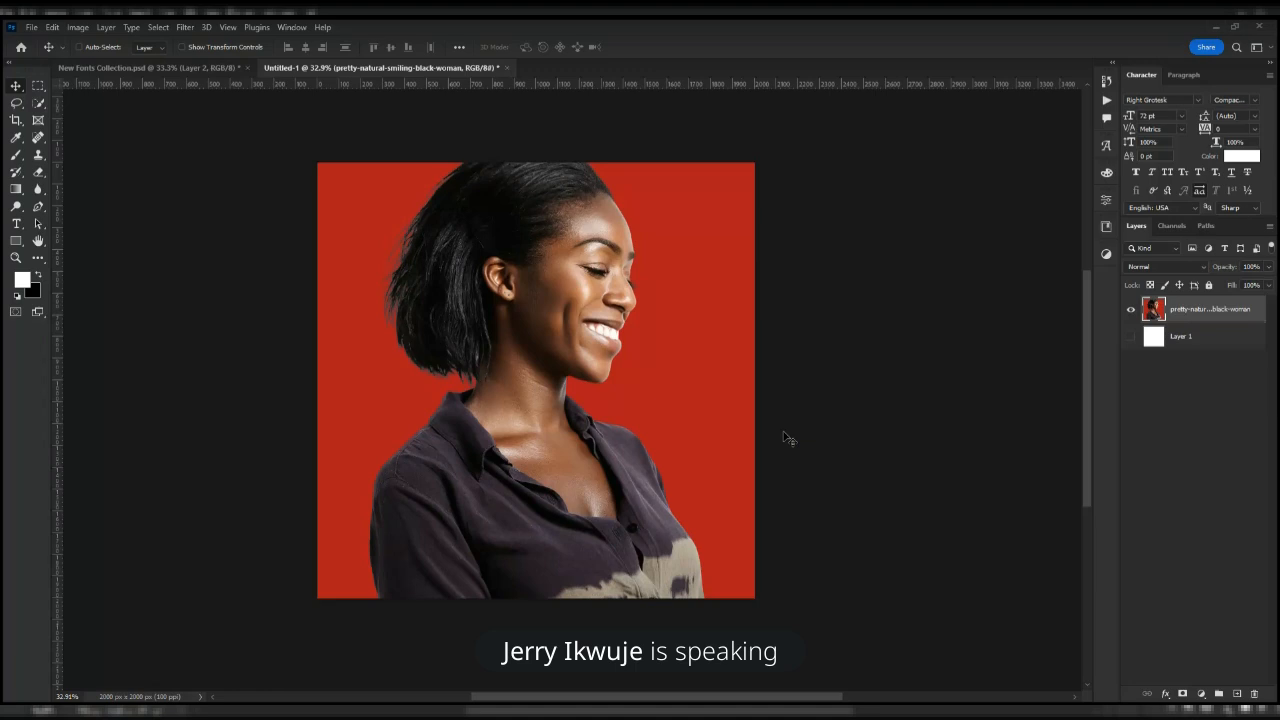
key("Delete")
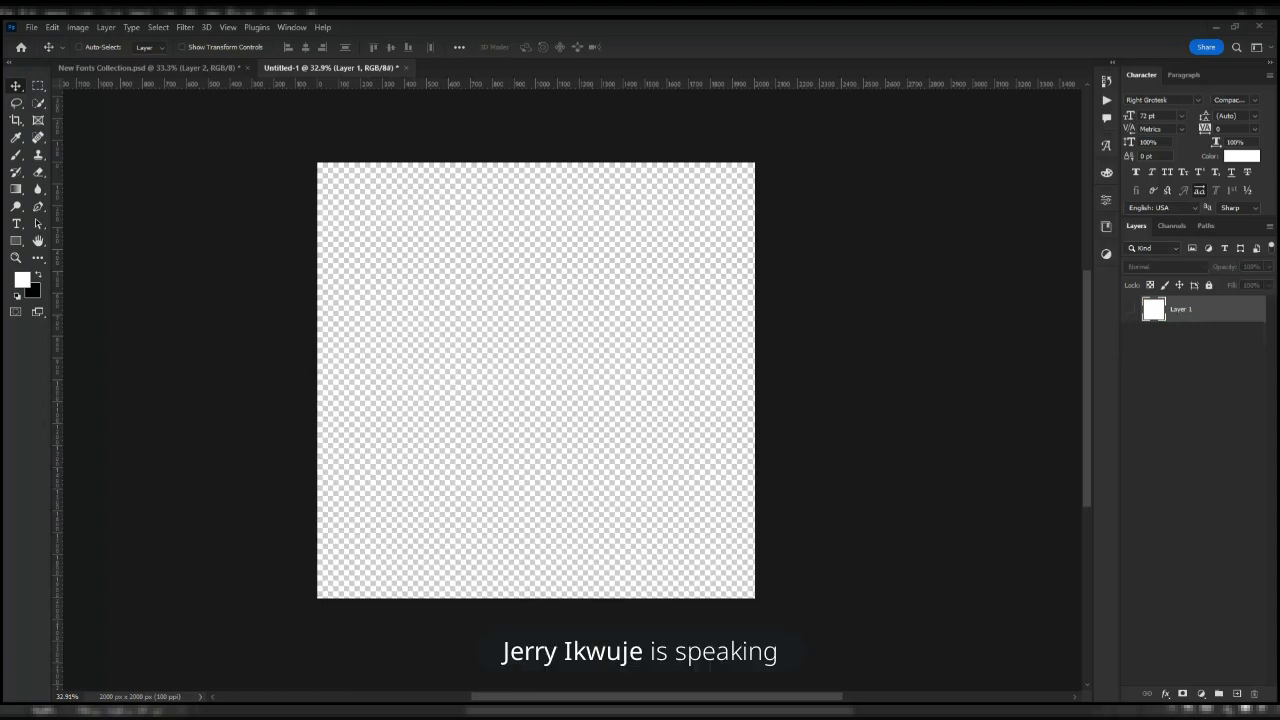
- Open be-visible.jpg as a separate document and examine the face image cut into three angular shards
left_click_drag(711, 89, 691, 42)
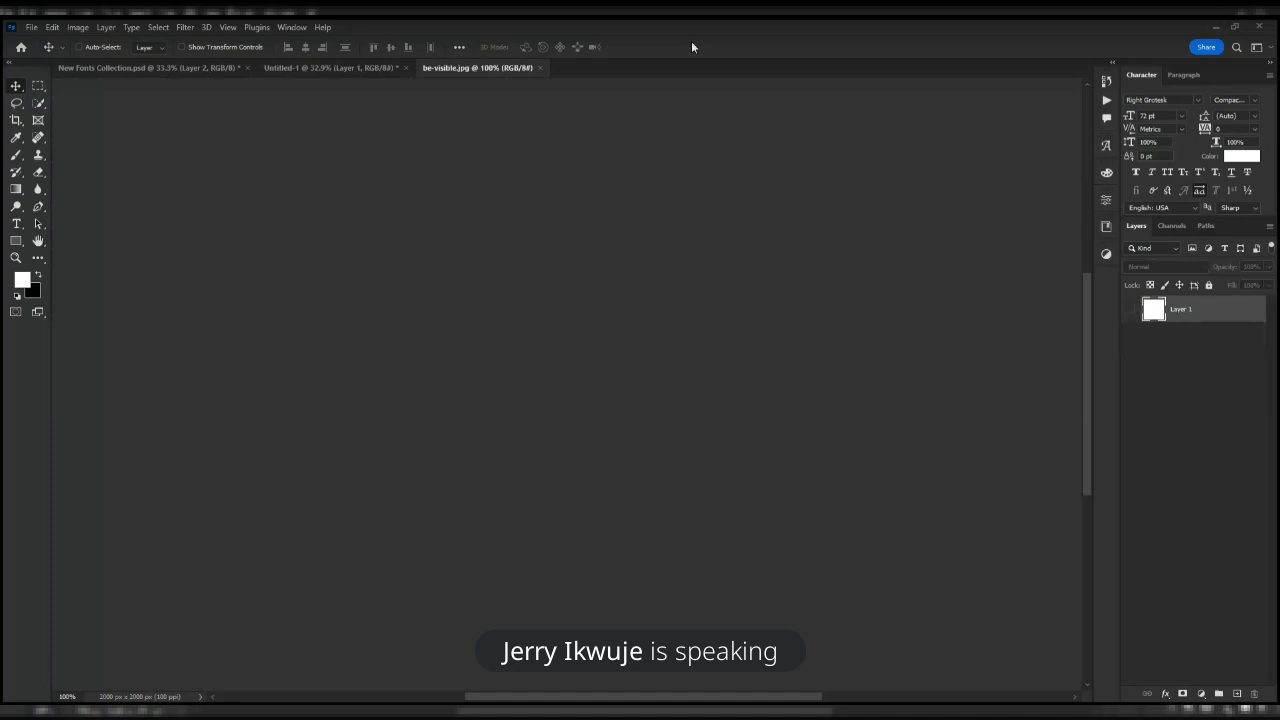
scroll(591, 332, "up", 1)
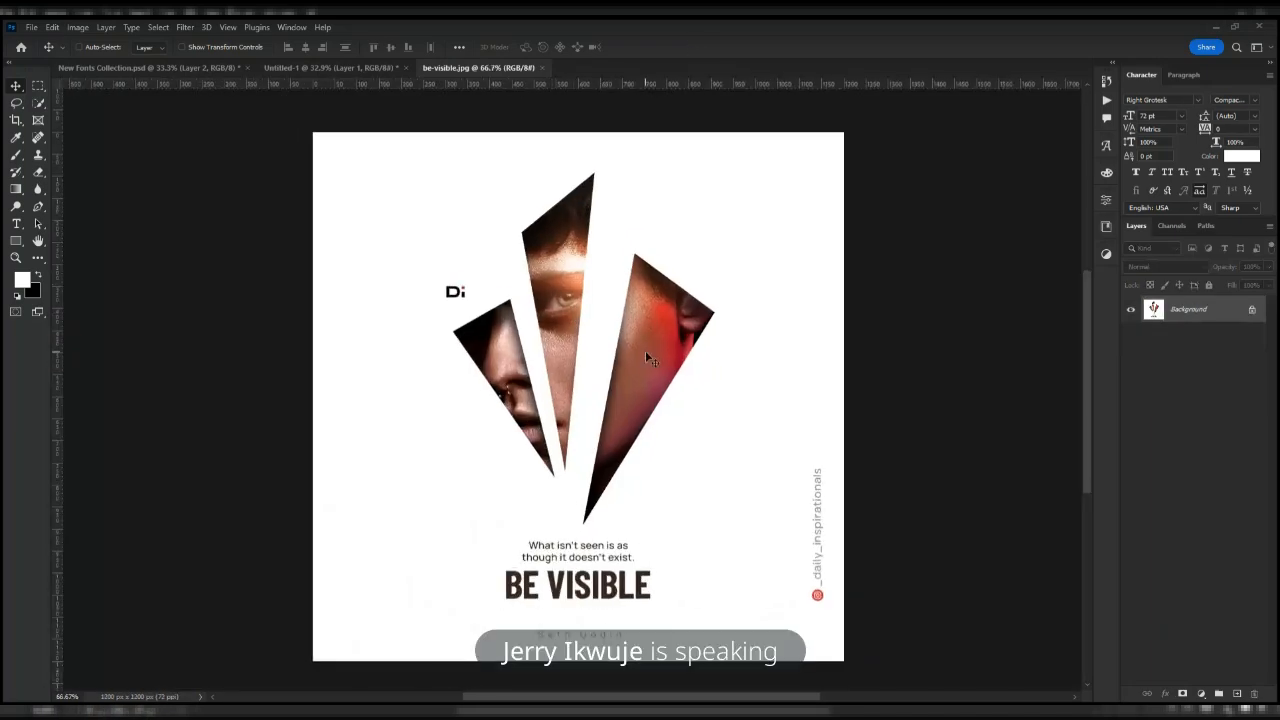
scroll(644, 351, "up", 1)
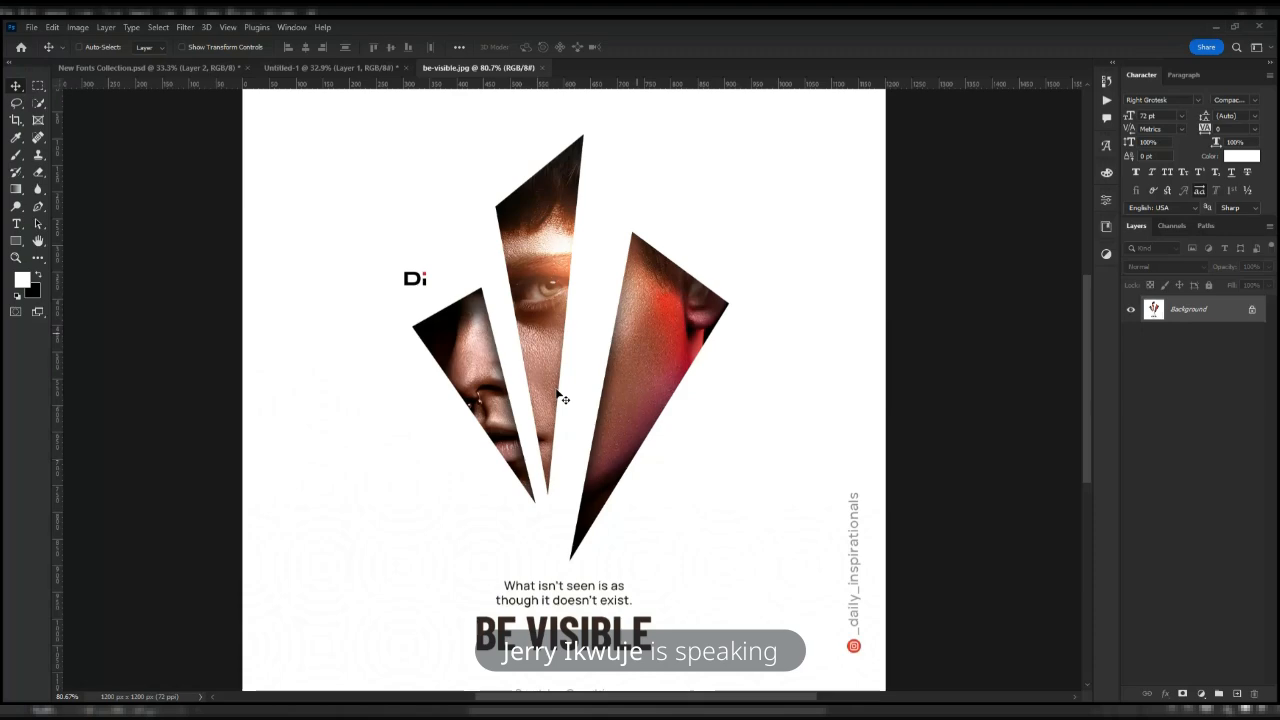
scroll(550, 322, "up", 1)
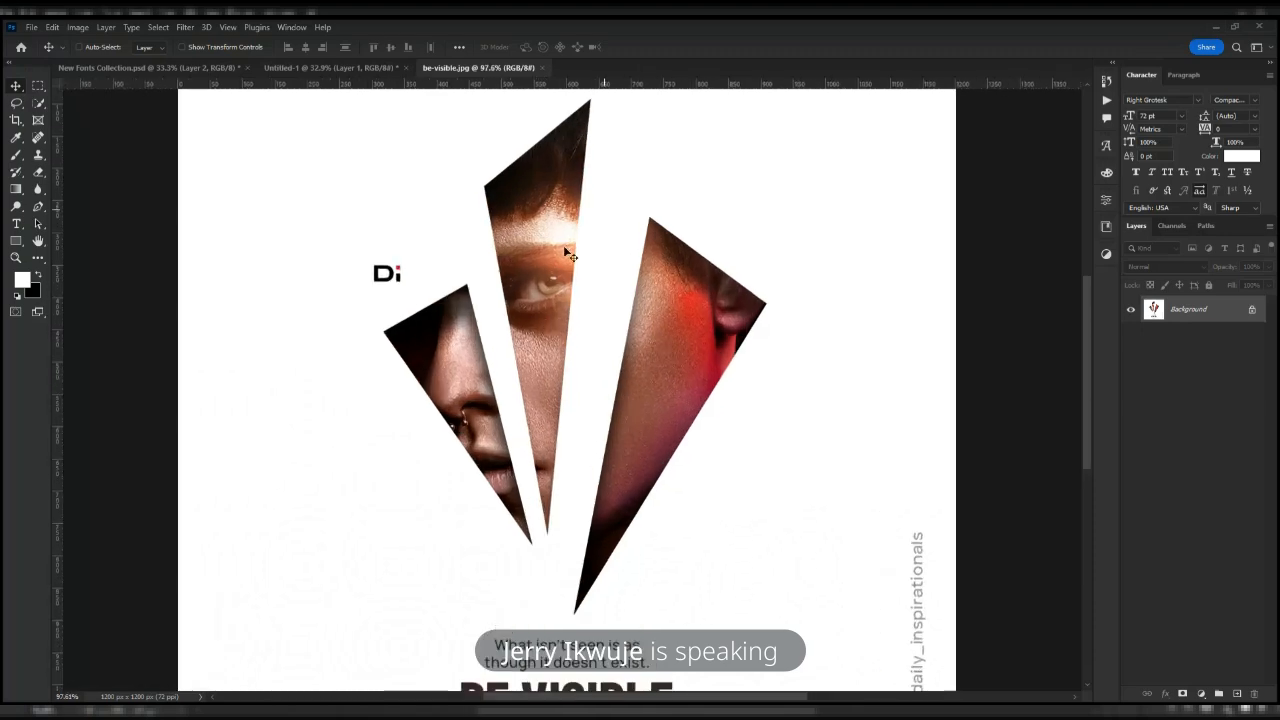
scroll(556, 223, "up", 3)
scroll(558, 225, "up", 1)
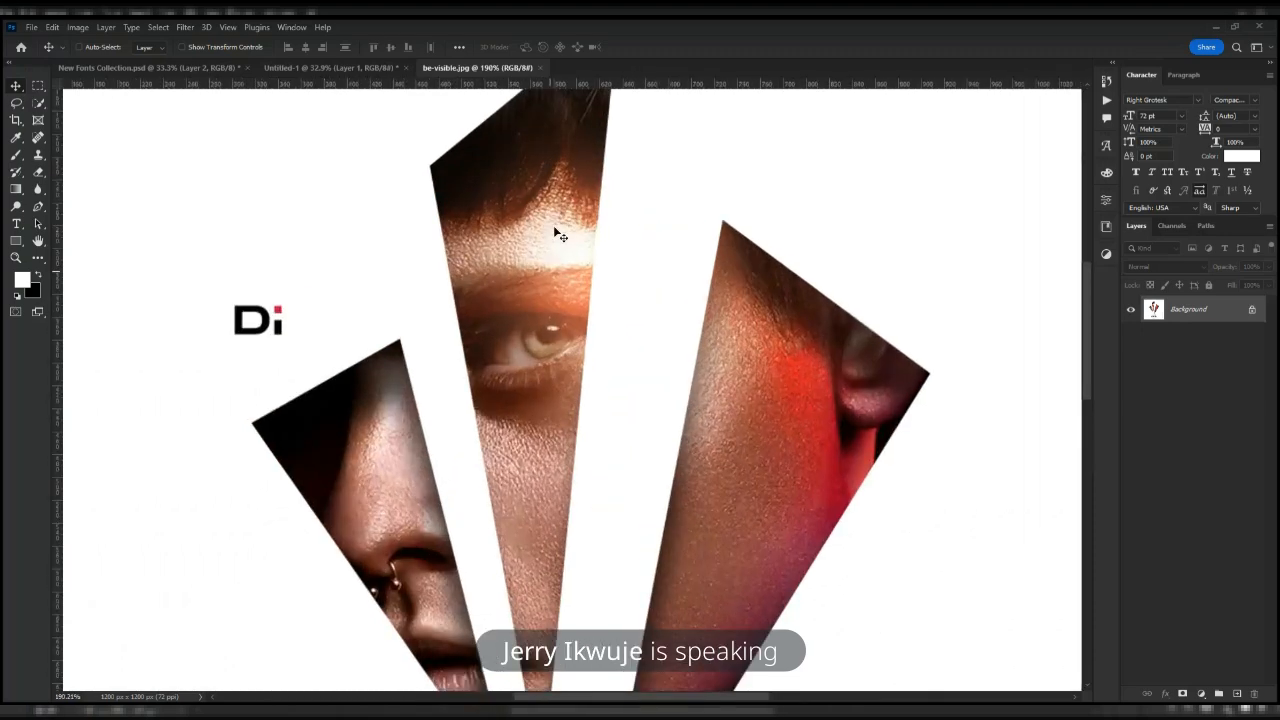
scroll(553, 225, "up", 1)
scroll(500, 263, "down", 2)
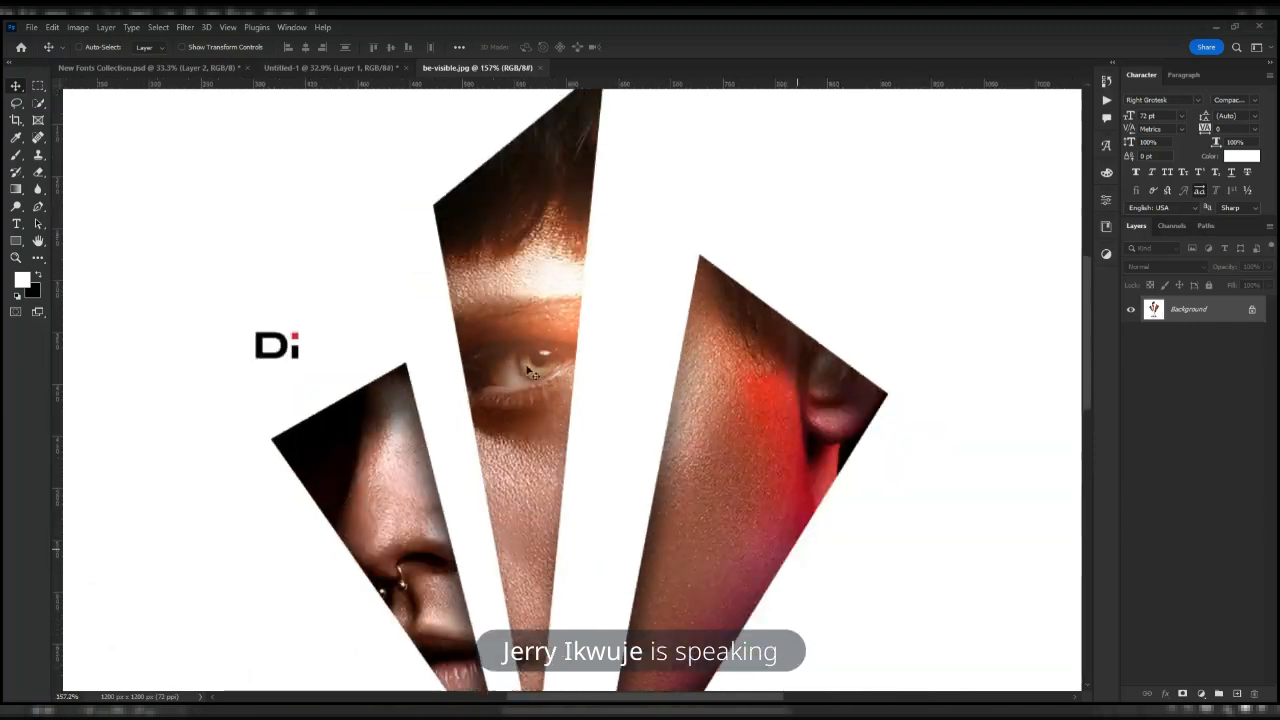
scroll(557, 292, "down", 4)
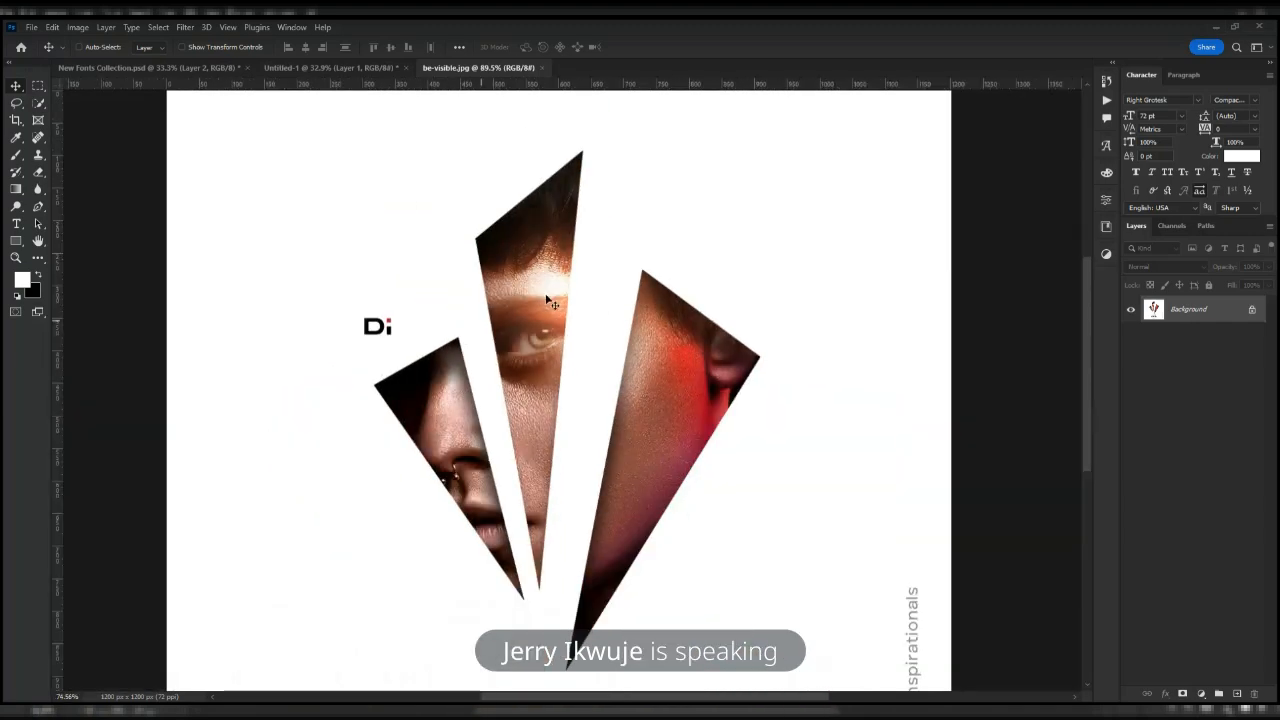
scroll(531, 310, "up", 2)
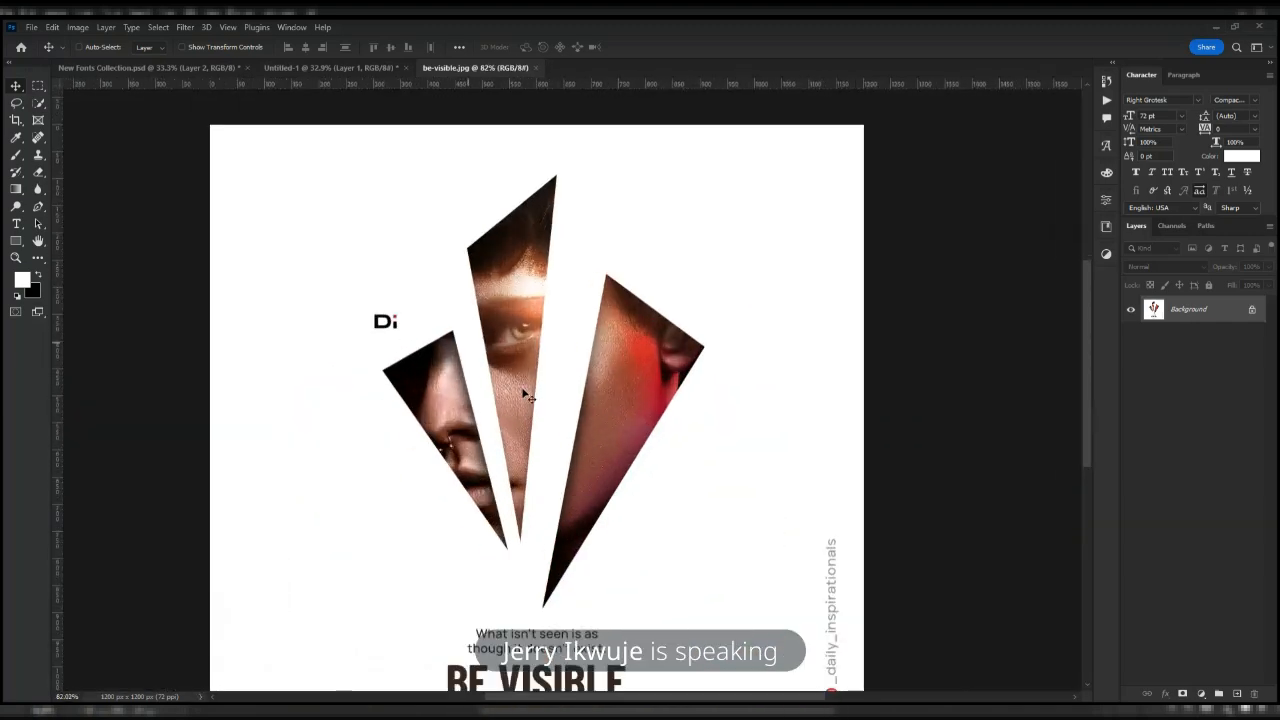
- Make Layer 1 visible in Untitled-1 and set the Pen tool to Shape mode with a black fill
left_click(348, 70)
left_click(1131, 310)
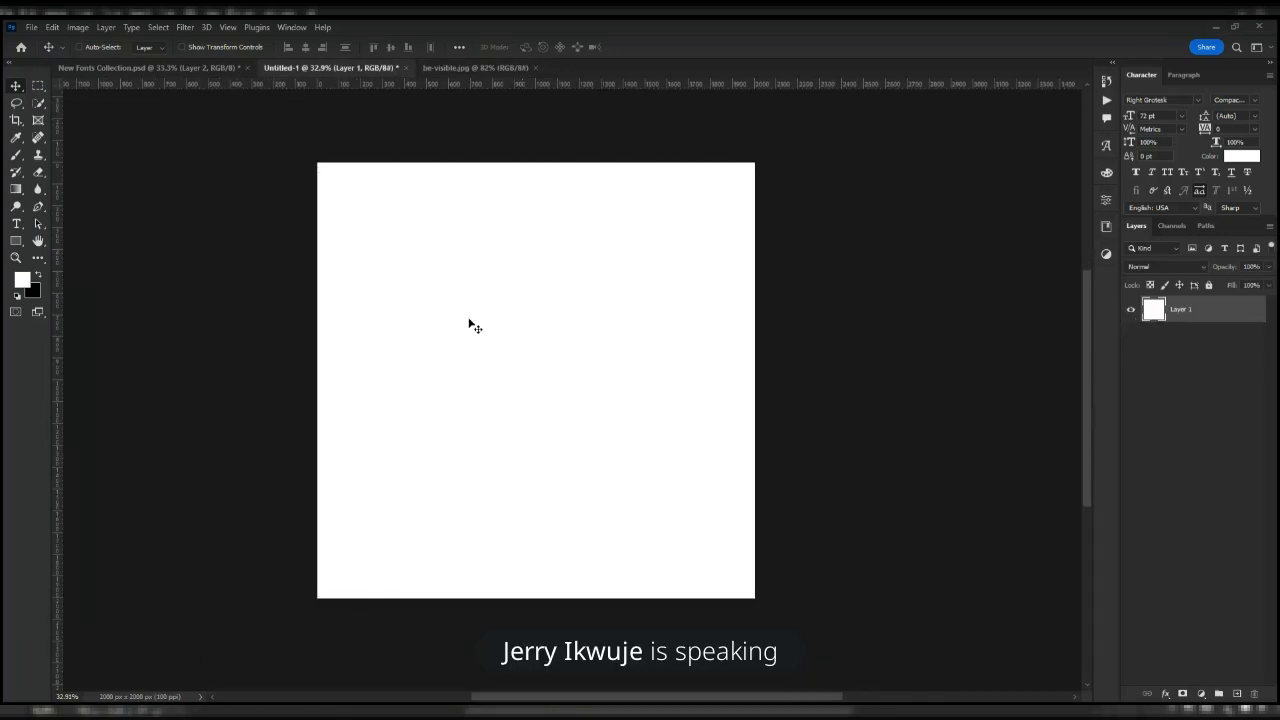
left_click(38, 207)
left_click(81, 210)
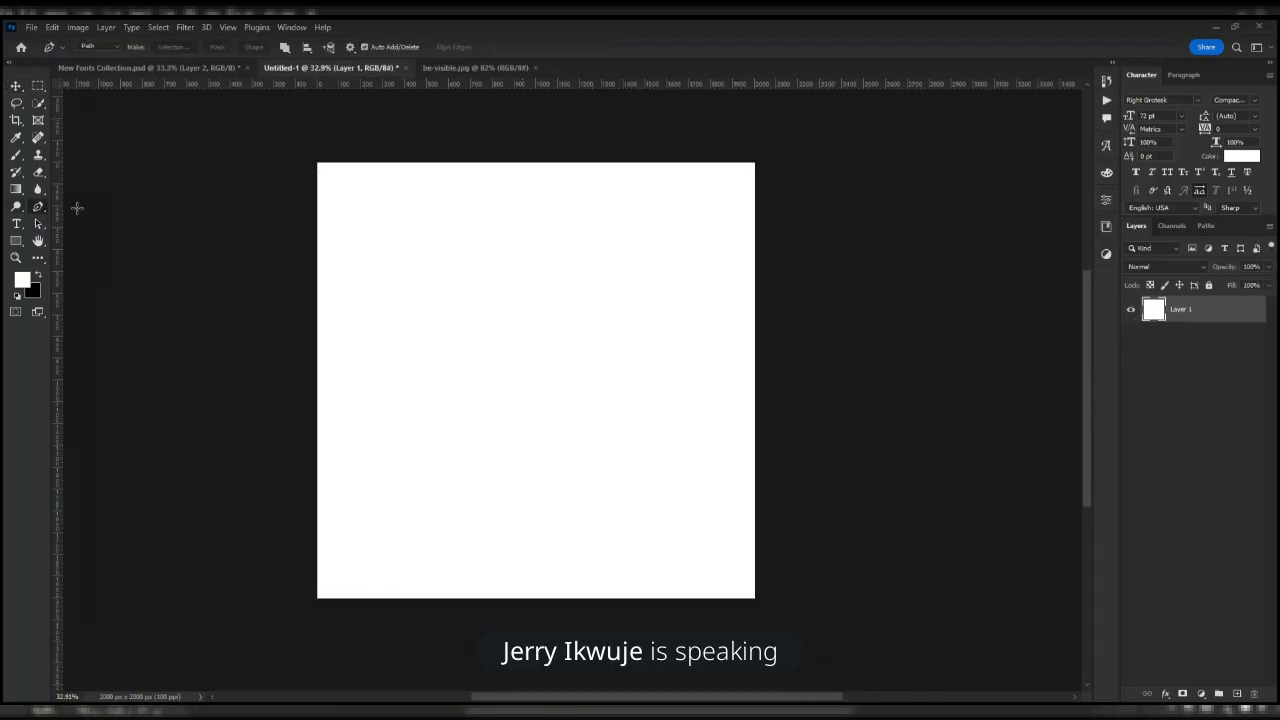
left_click(92, 58)
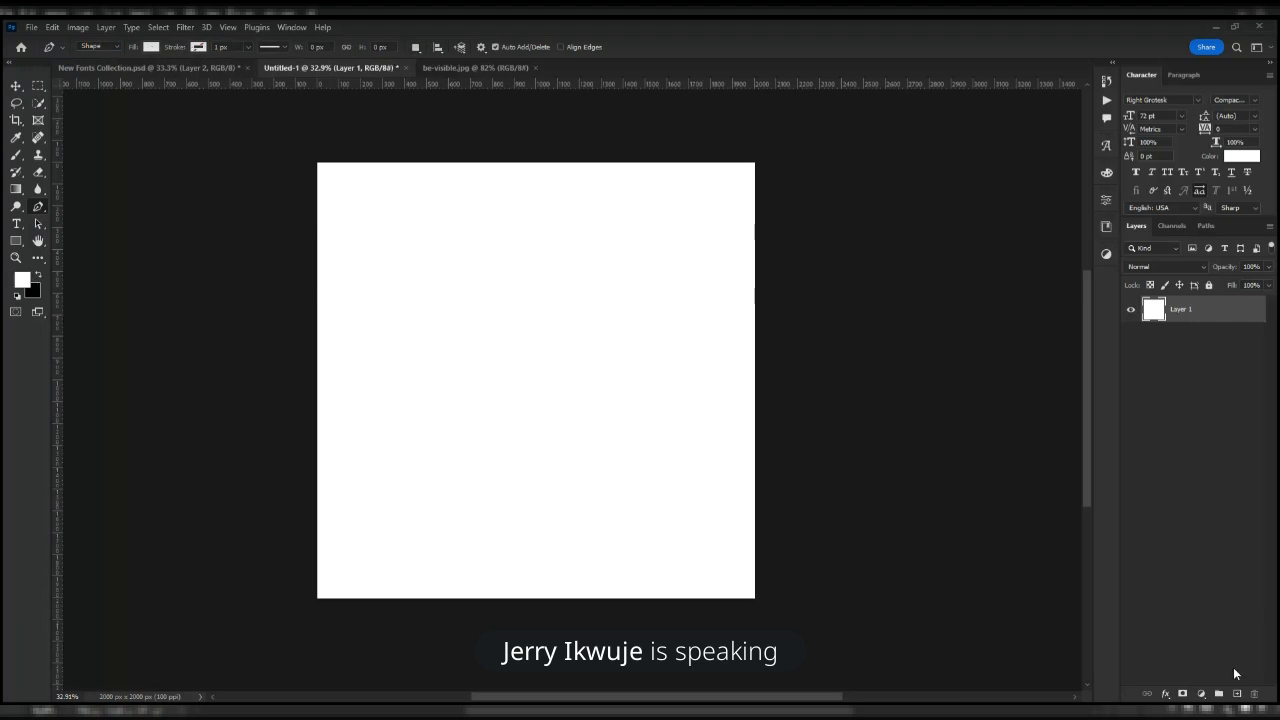
left_click(38, 277)
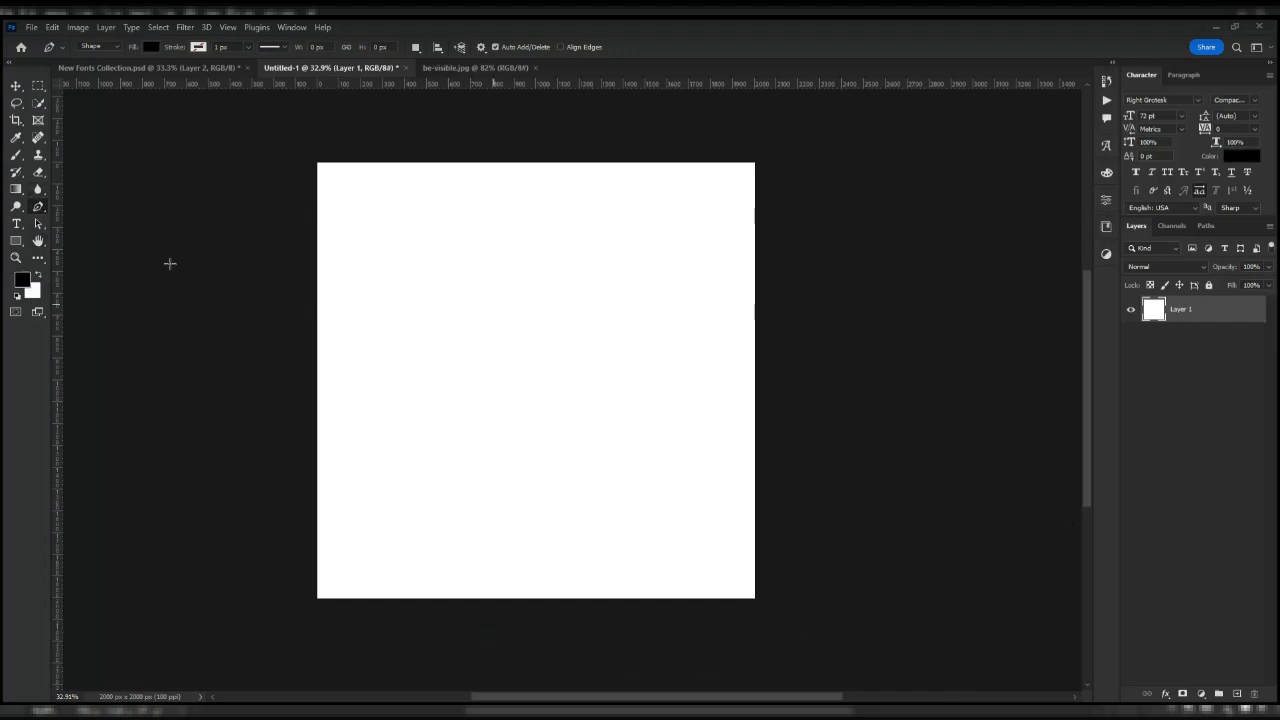
- Draw a closed black triangular shard about 237 px wide and 516 px high, left of the Untitled-1 canvas centre
left_click(486, 67)
left_click(358, 69)
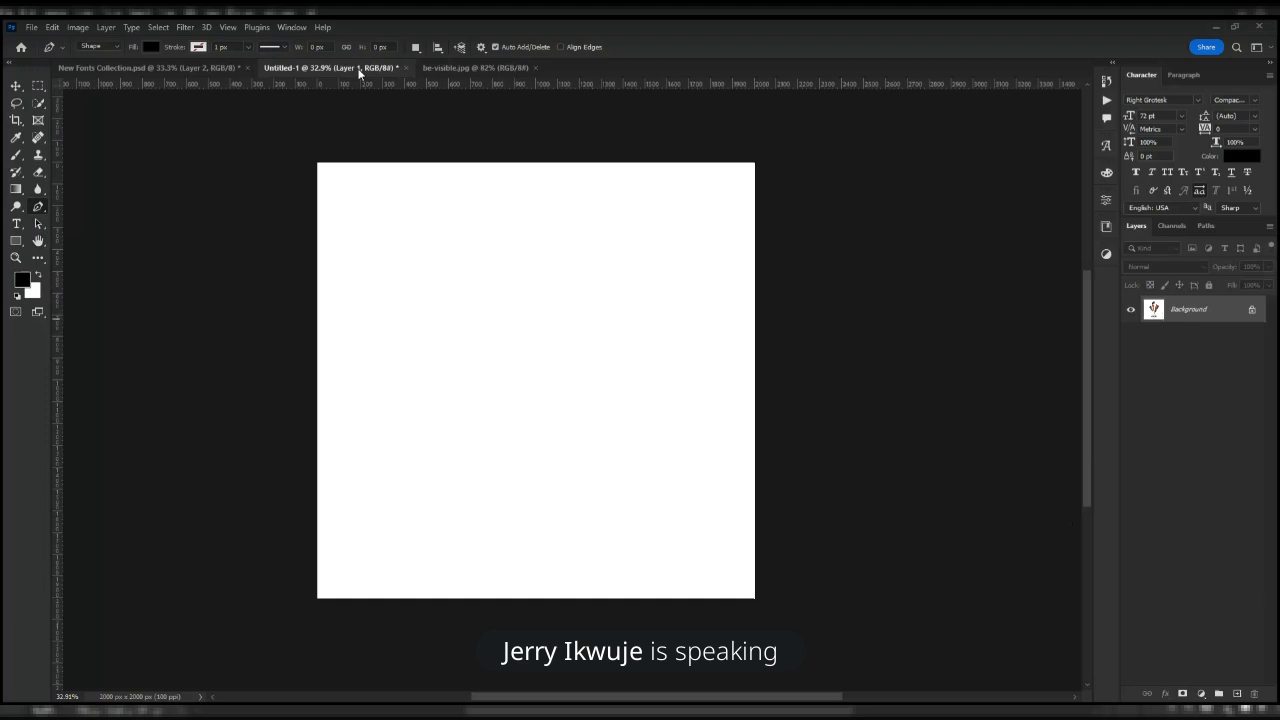
left_click(494, 321)
left_click(447, 331)
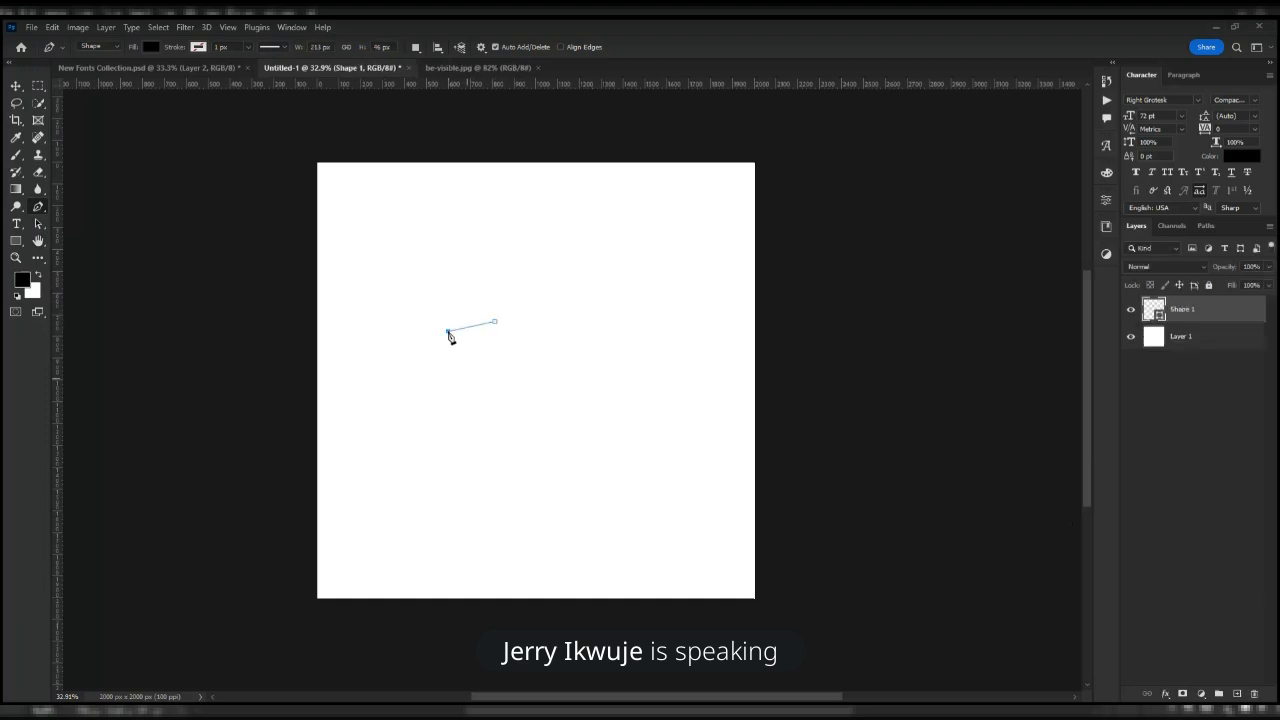
left_click(500, 433)
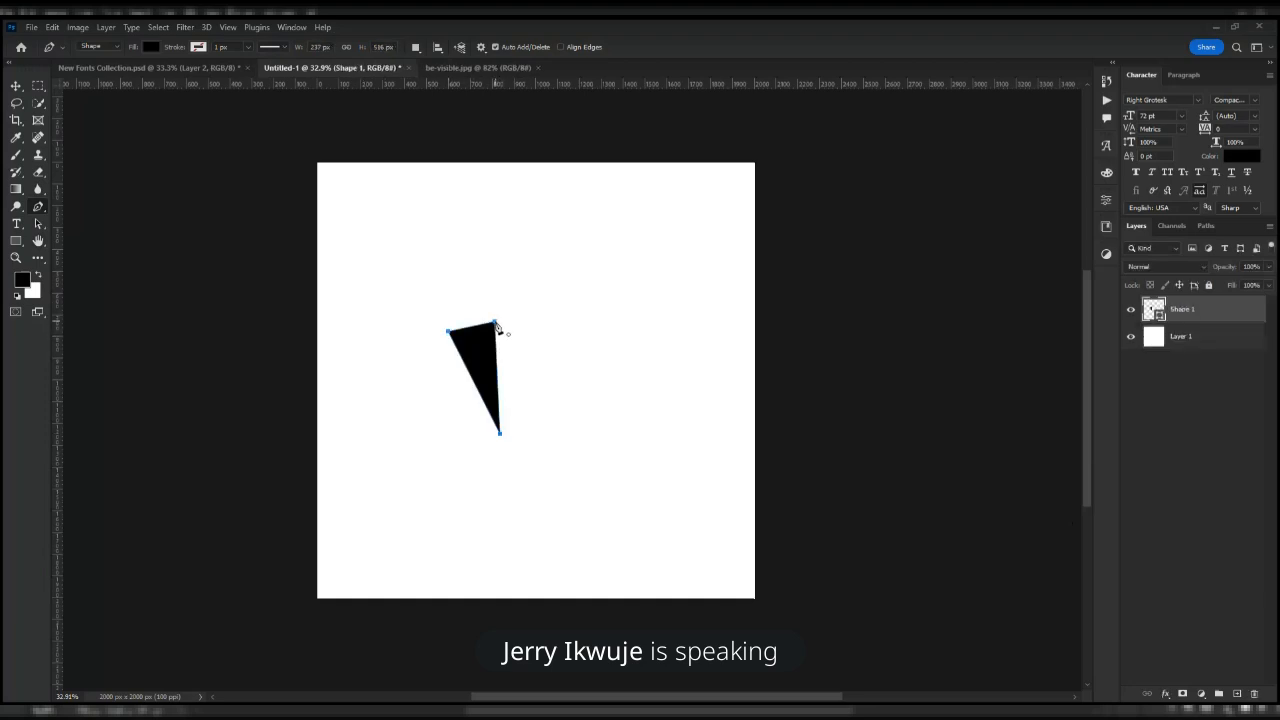
left_click(495, 323)
- Draw a second, taller black shard about 306 px wide and 926 px high just right of the first
left_click(498, 260)
left_click(511, 449)
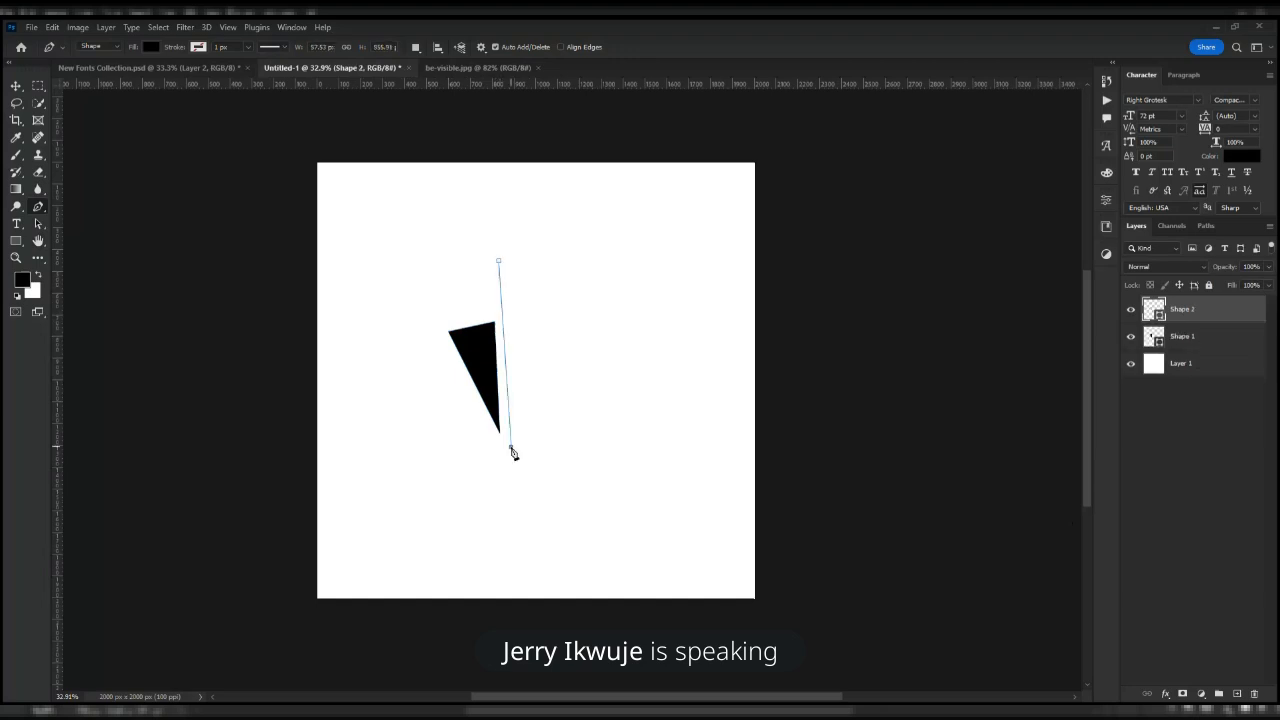
left_click(566, 245)
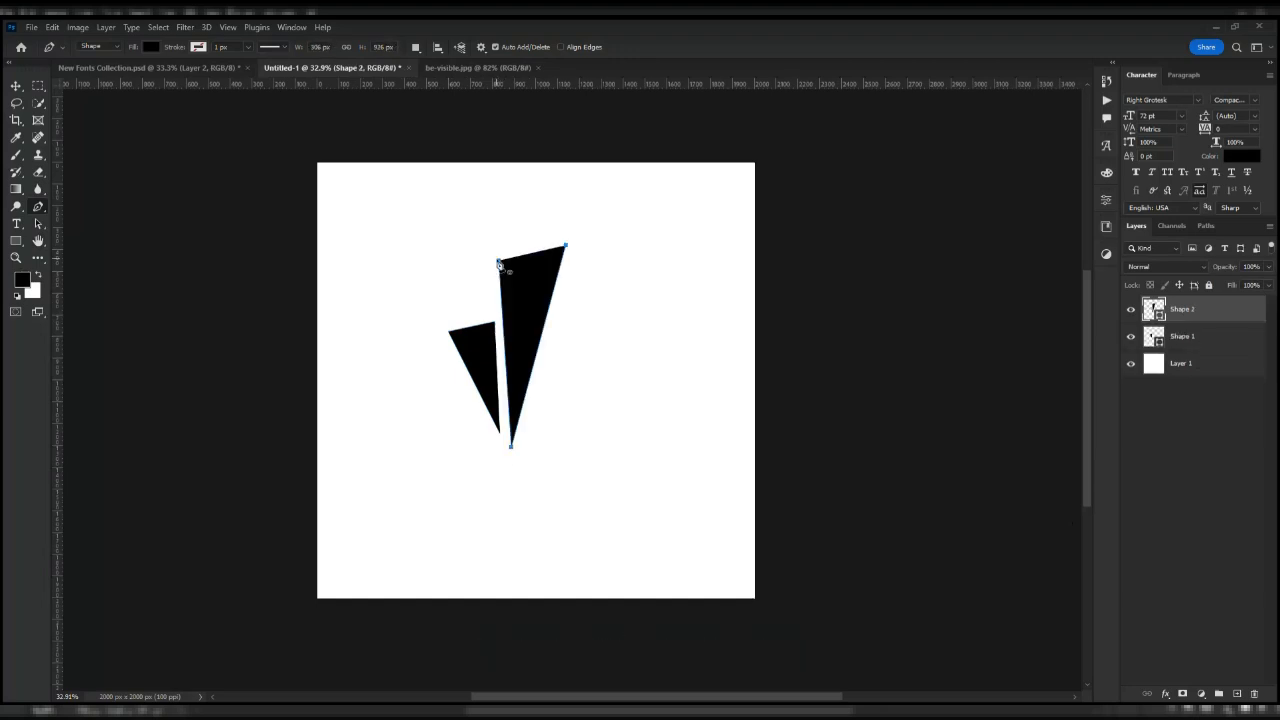
left_click(499, 263)
- Draw a third black shard about 461 px wide and 819 px high beside the second, and select all three shape layers
left_click(573, 270)
left_click(527, 449)
left_click(628, 315)
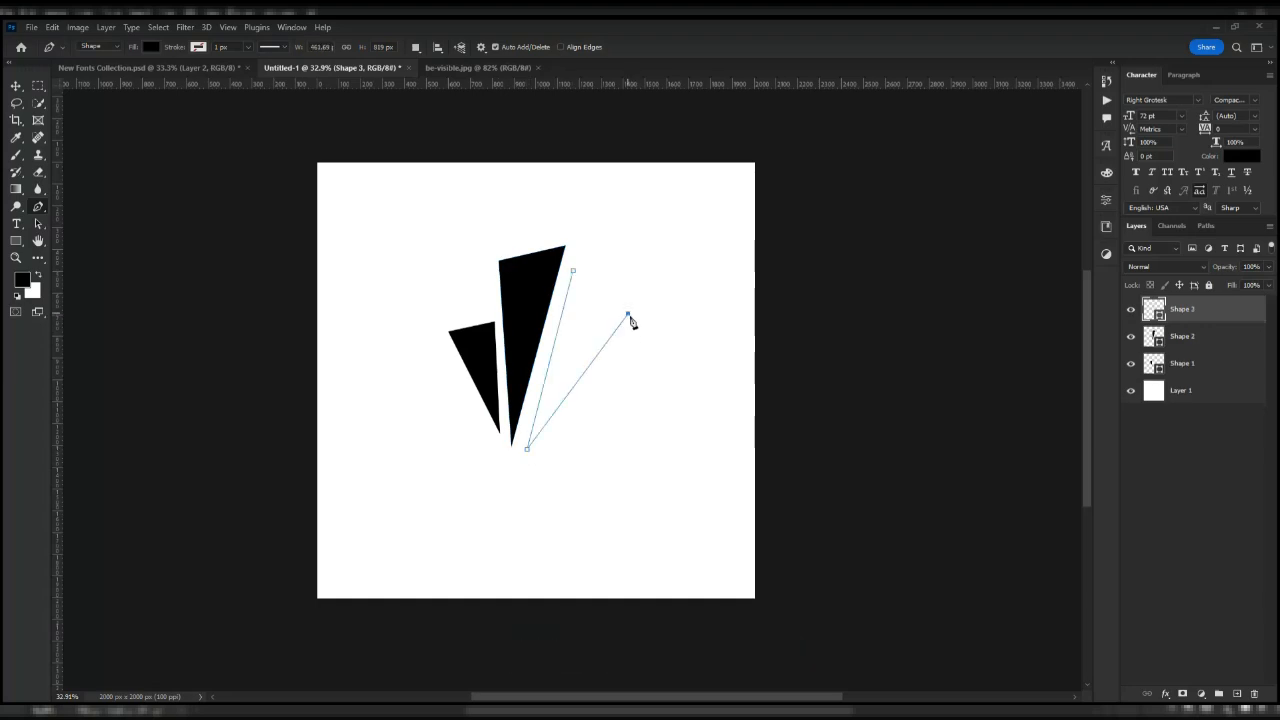
left_click(18, 87)
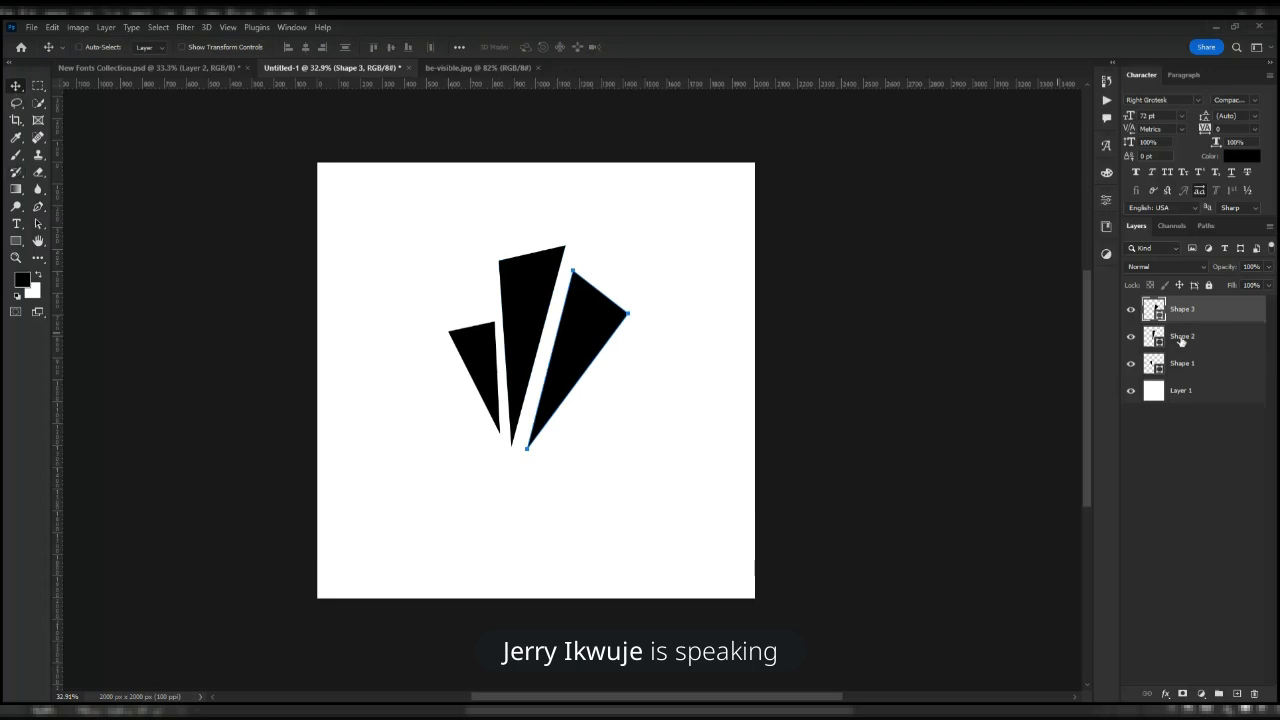
left_click(1172, 370)
left_click(1197, 312, "shift")
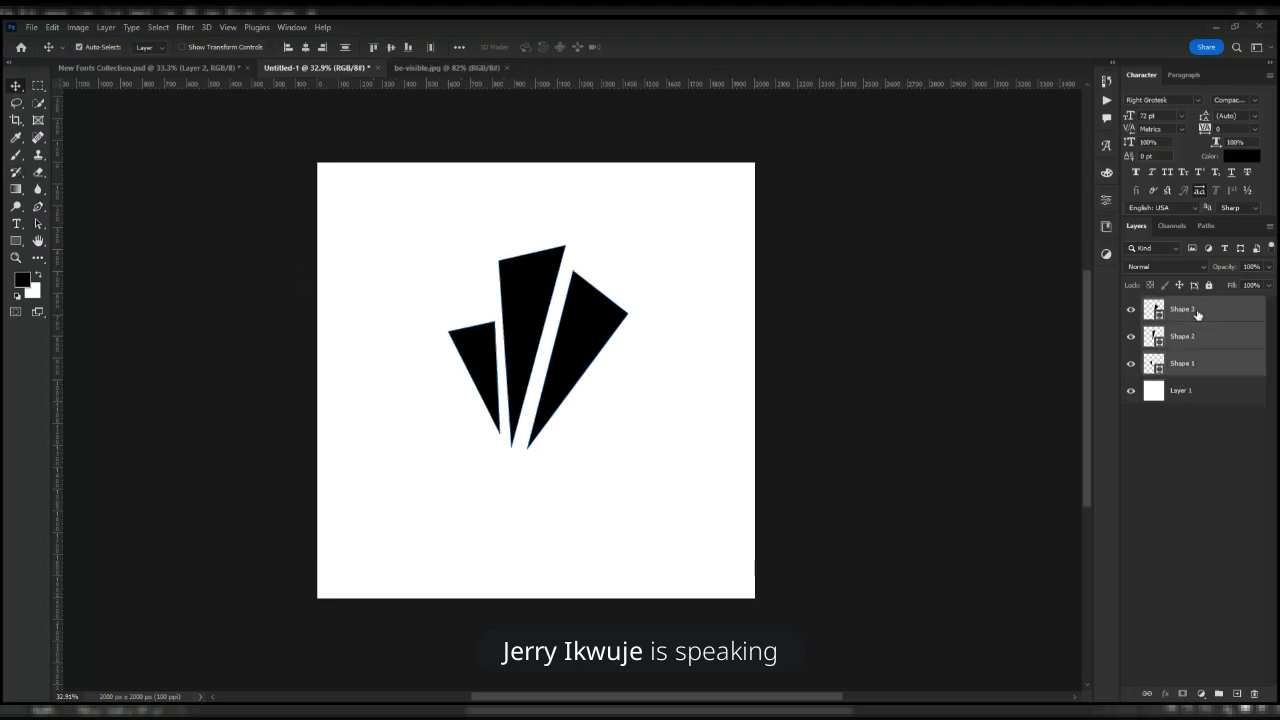
- Try enlarging the three selected shapes beyond the canvas and inspect their edges up close
left_click(630, 286)
key("ctrl+t")
left_click_drag(626, 452, 822, 604)
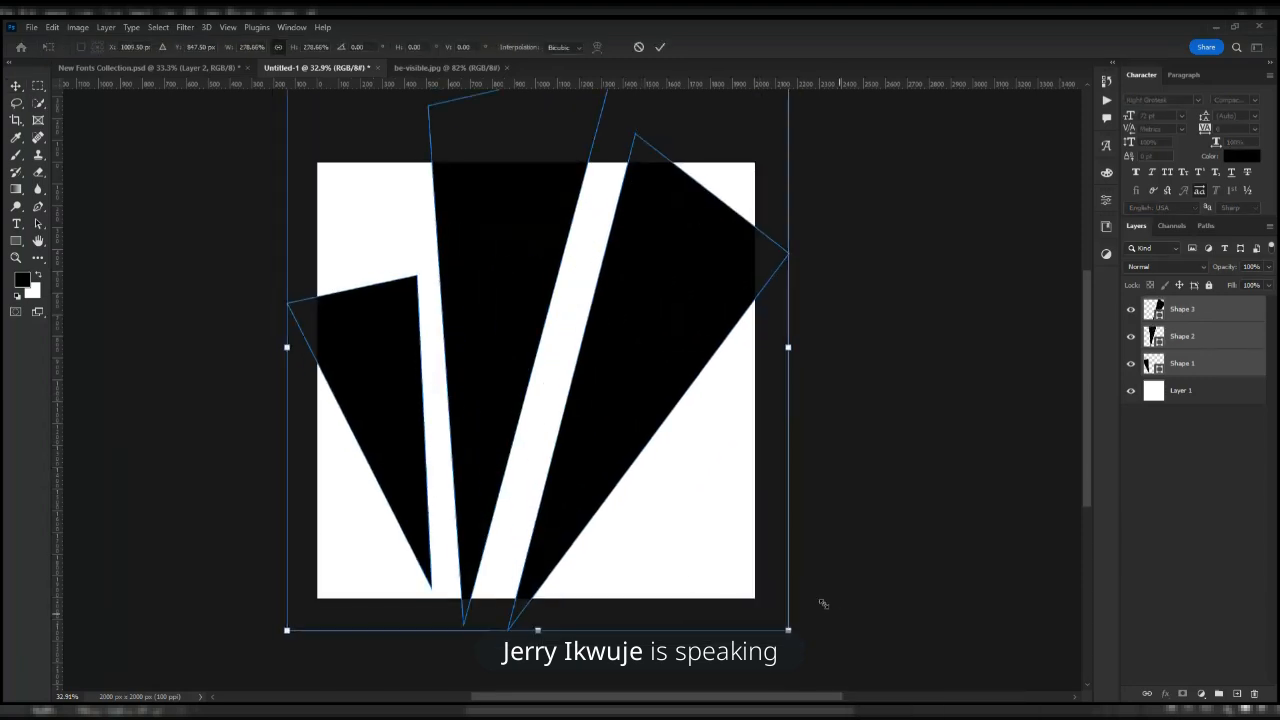
scroll(475, 468, "up", 5)
scroll(475, 468, "up", 3)
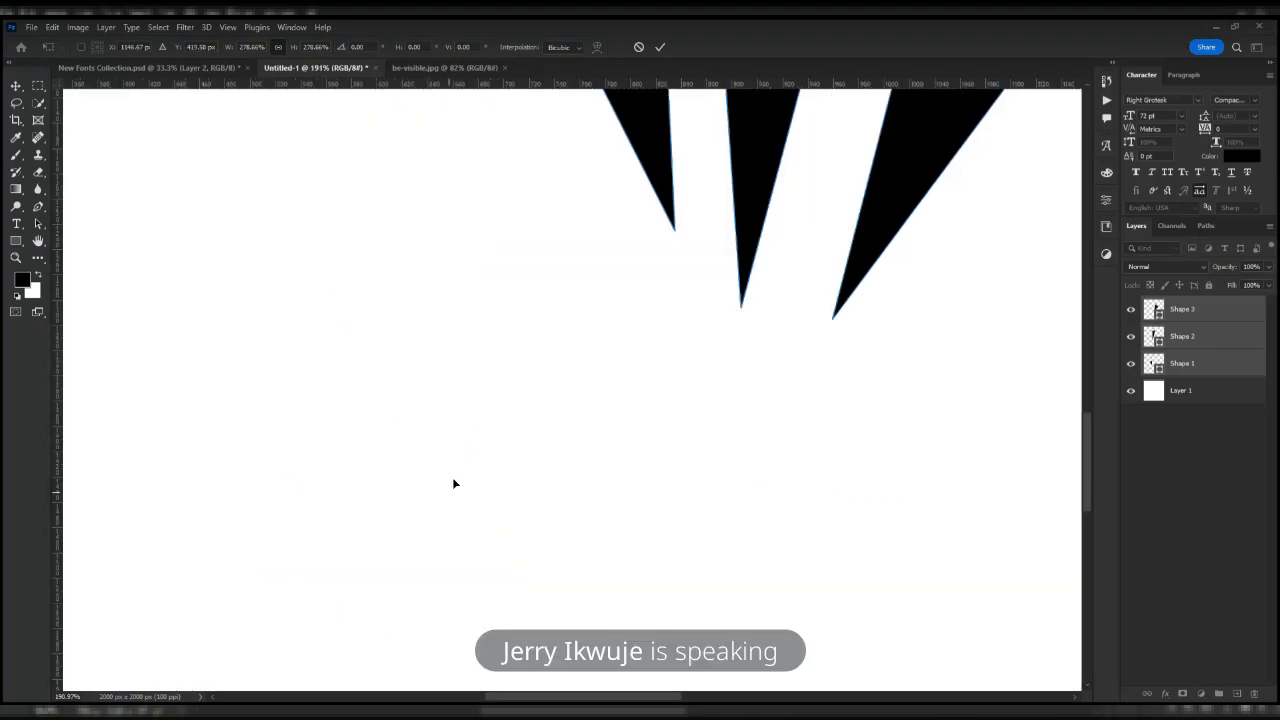
scroll(453, 484, "up", 2)
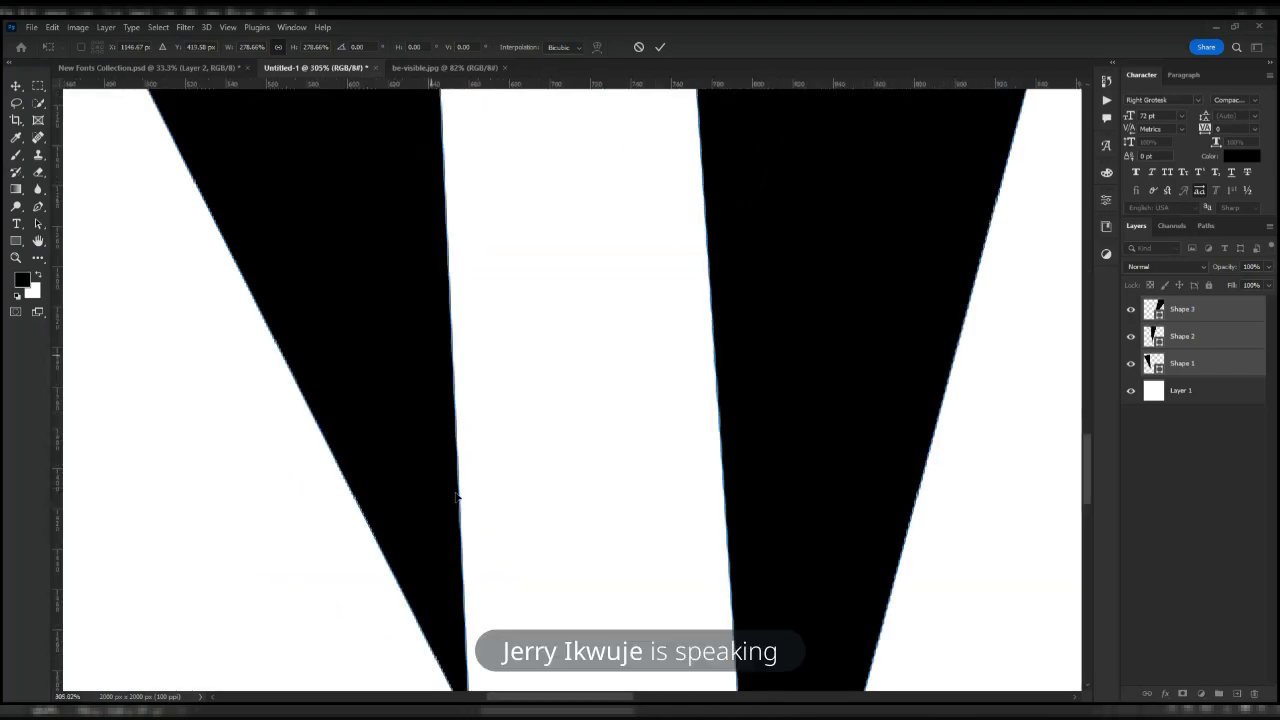
scroll(457, 496, "down", 8)
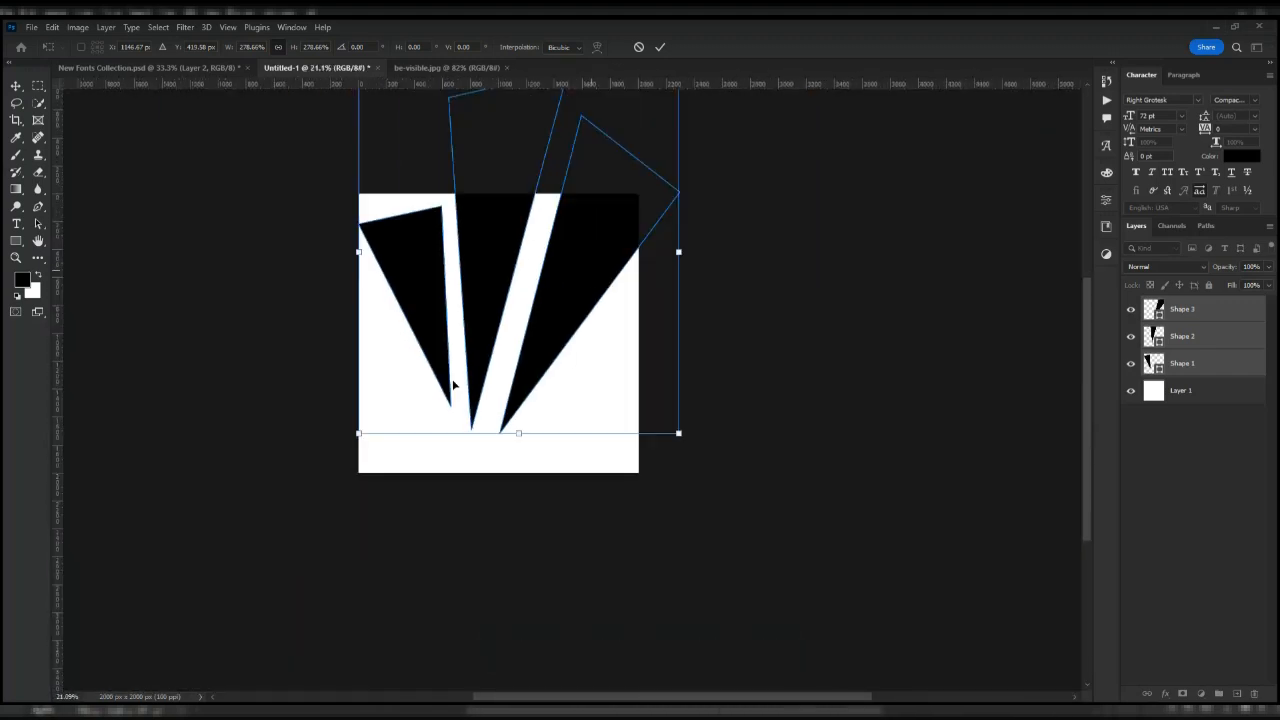
key("Escape")
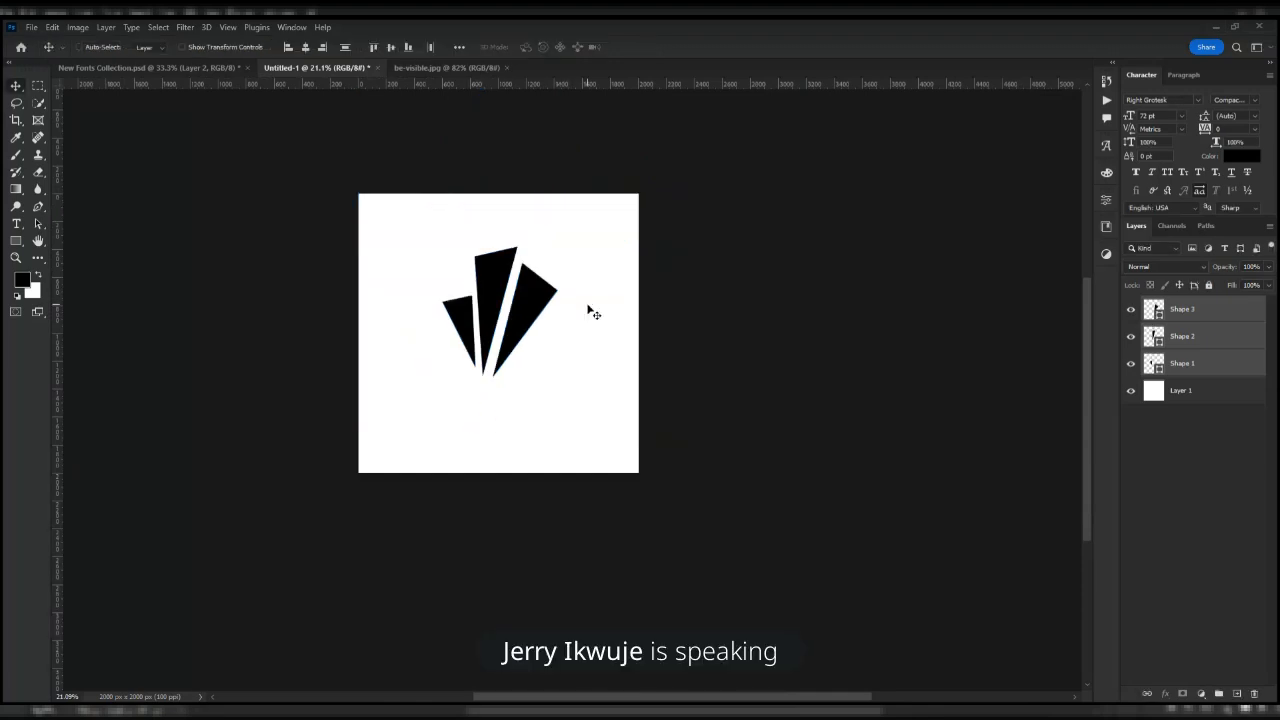
- Merge the three shape layers into one and enlarge the merged shards around the middle of the canvas
scroll(571, 289, "up", 2)
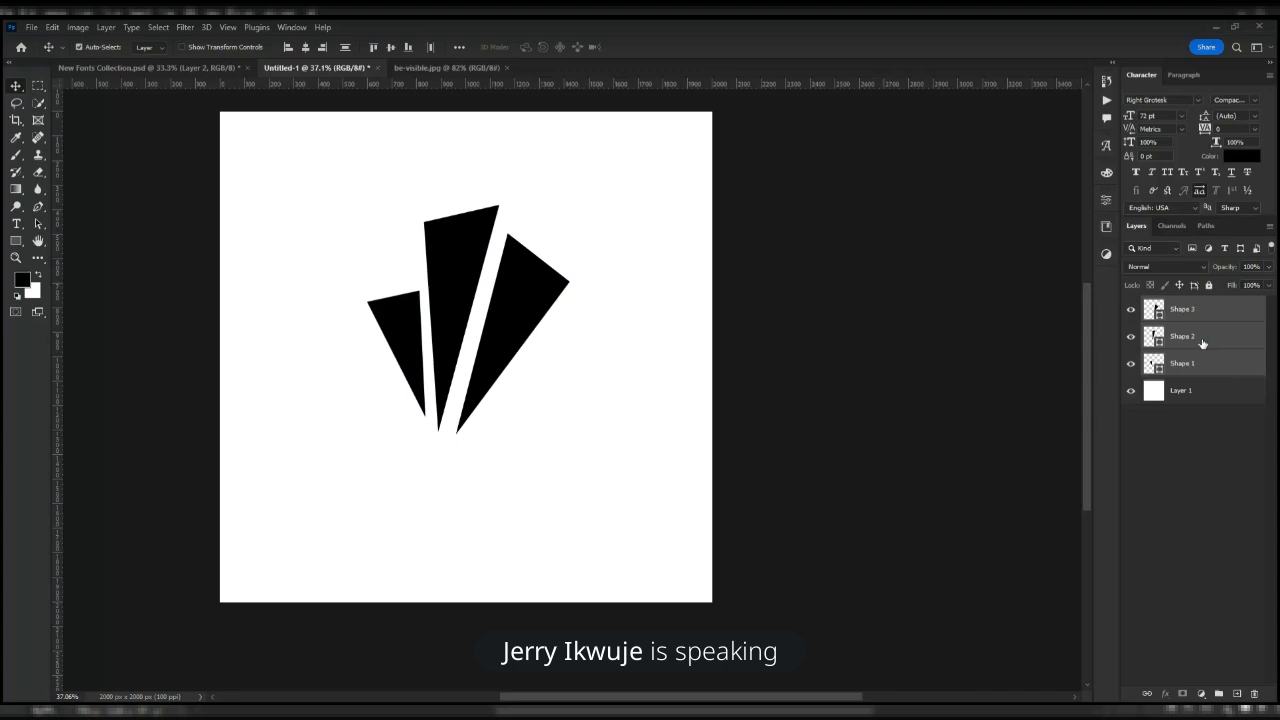
key("ctrl+e")
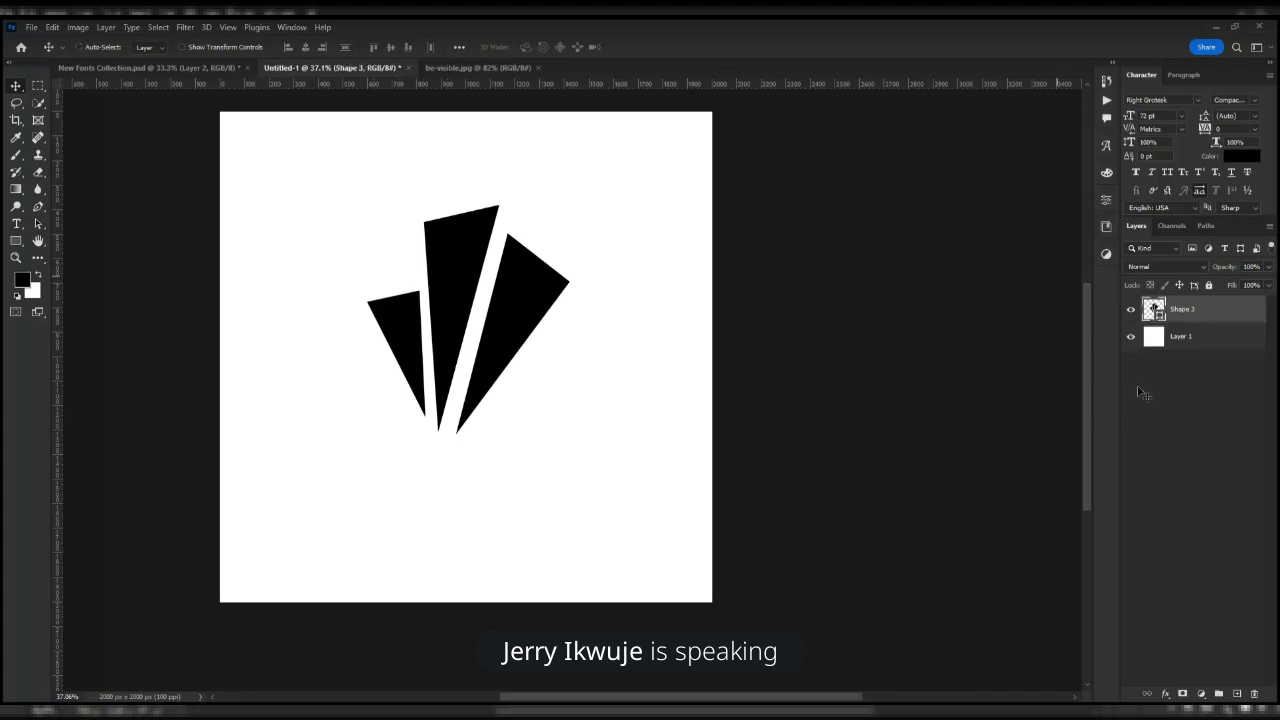
scroll(505, 318, "down", 1)
key("ctrl+t")
left_click_drag(557, 413, 601, 461)
left_click_drag(534, 326, 521, 338)
key("Return")
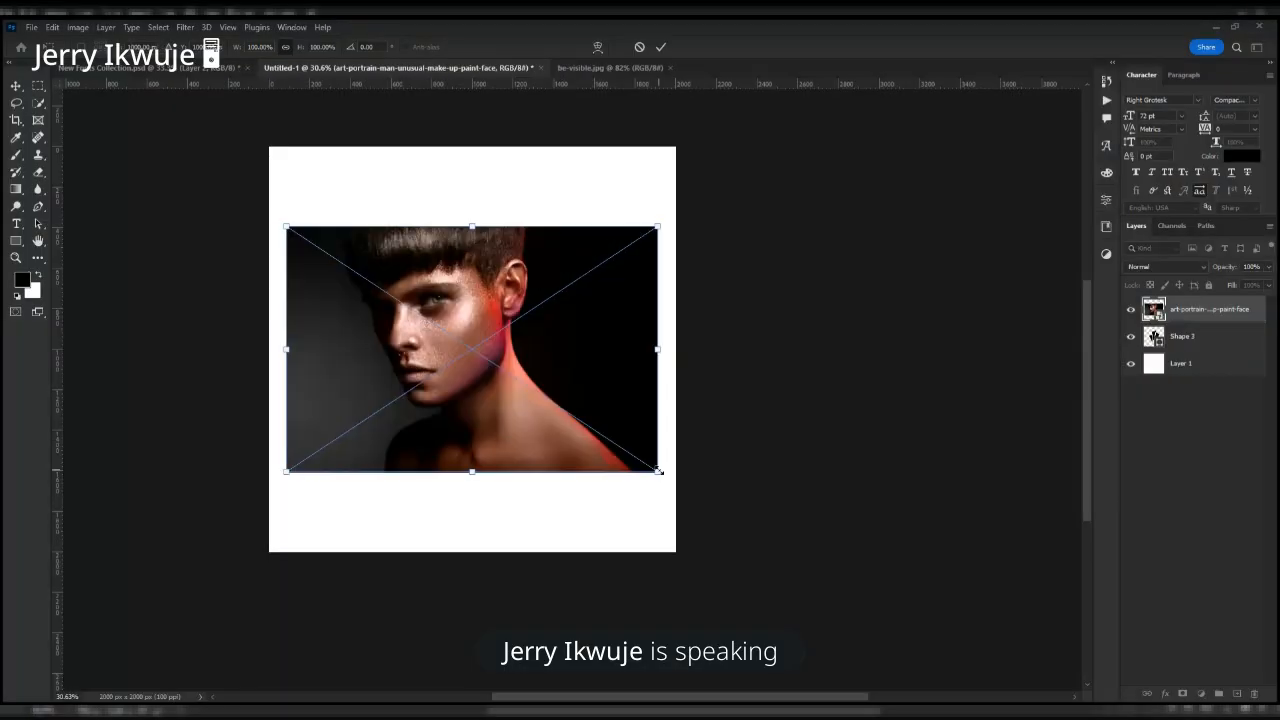
- Enlarge the placed portrait, clip it to the Shape 3 layer, and position the face within the shards
left_click_drag(645, 488, 733, 547)
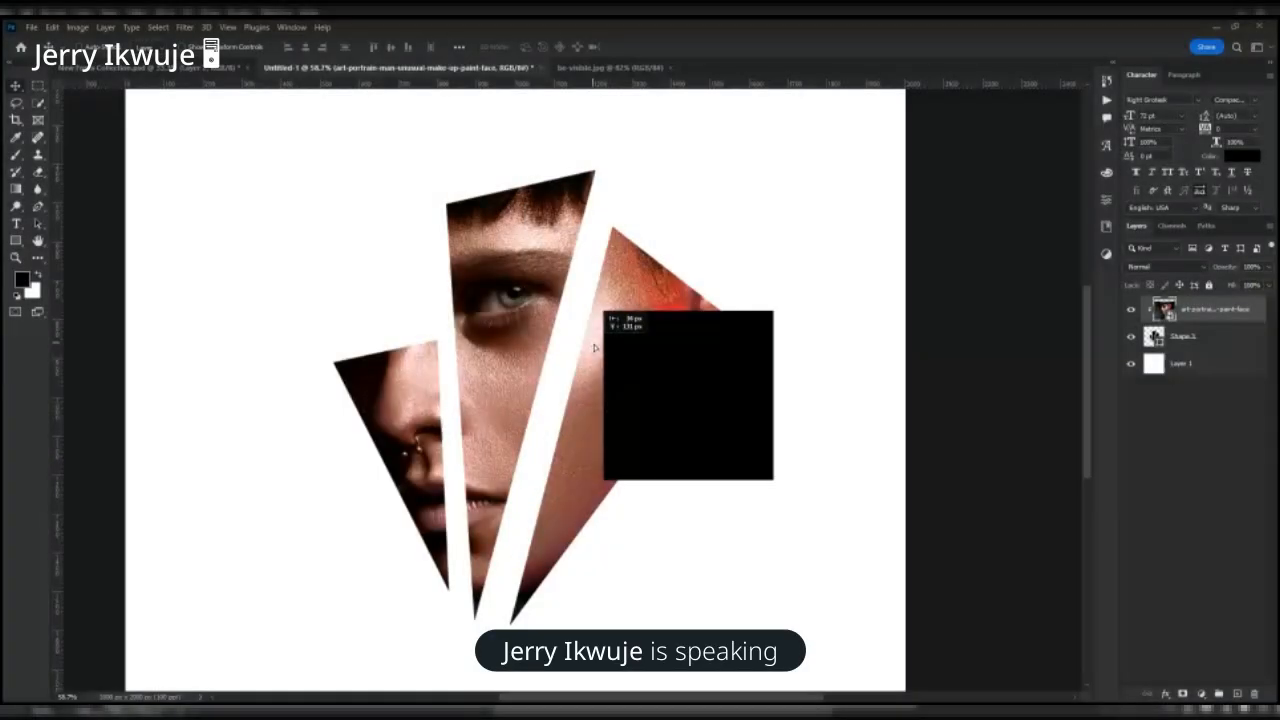
left_click_drag(594, 347, 597, 358)
scroll(597, 358, "down", 4)
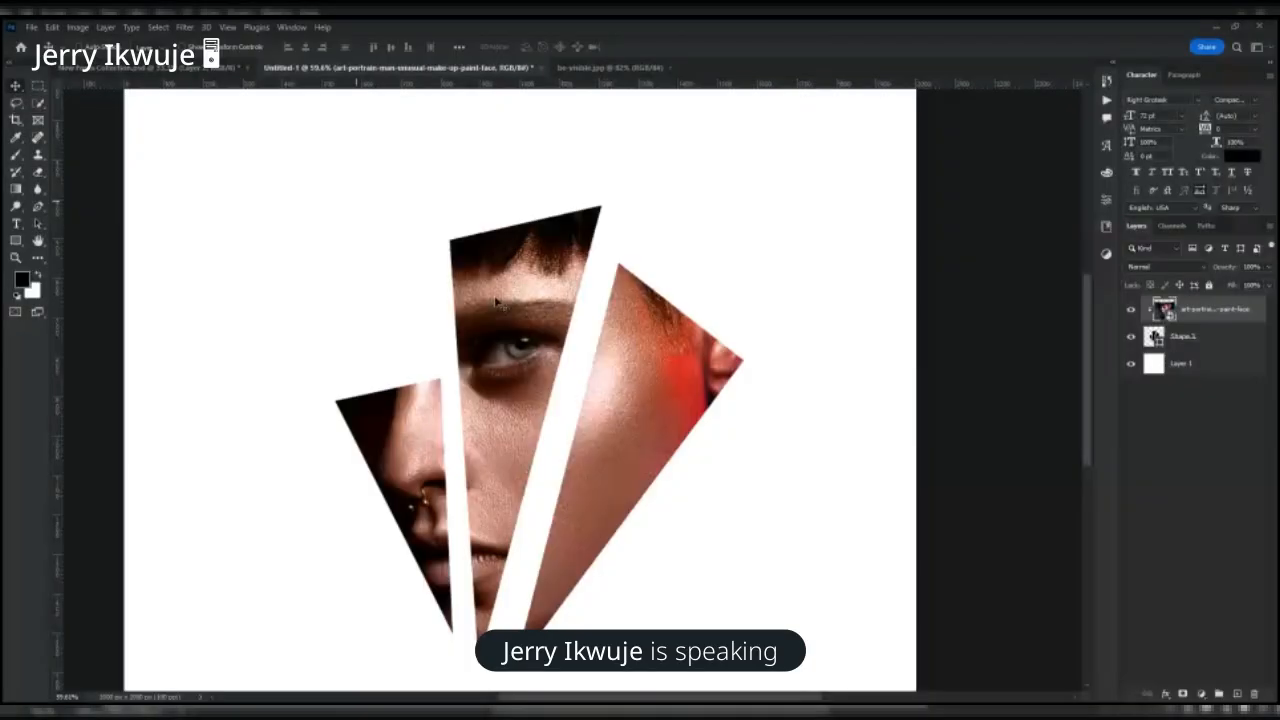
scroll(480, 318, "down", 2)
- Compare the result with be-visible.jpg, examining the lighting and framing of the face inside its shards
left_click(620, 68)
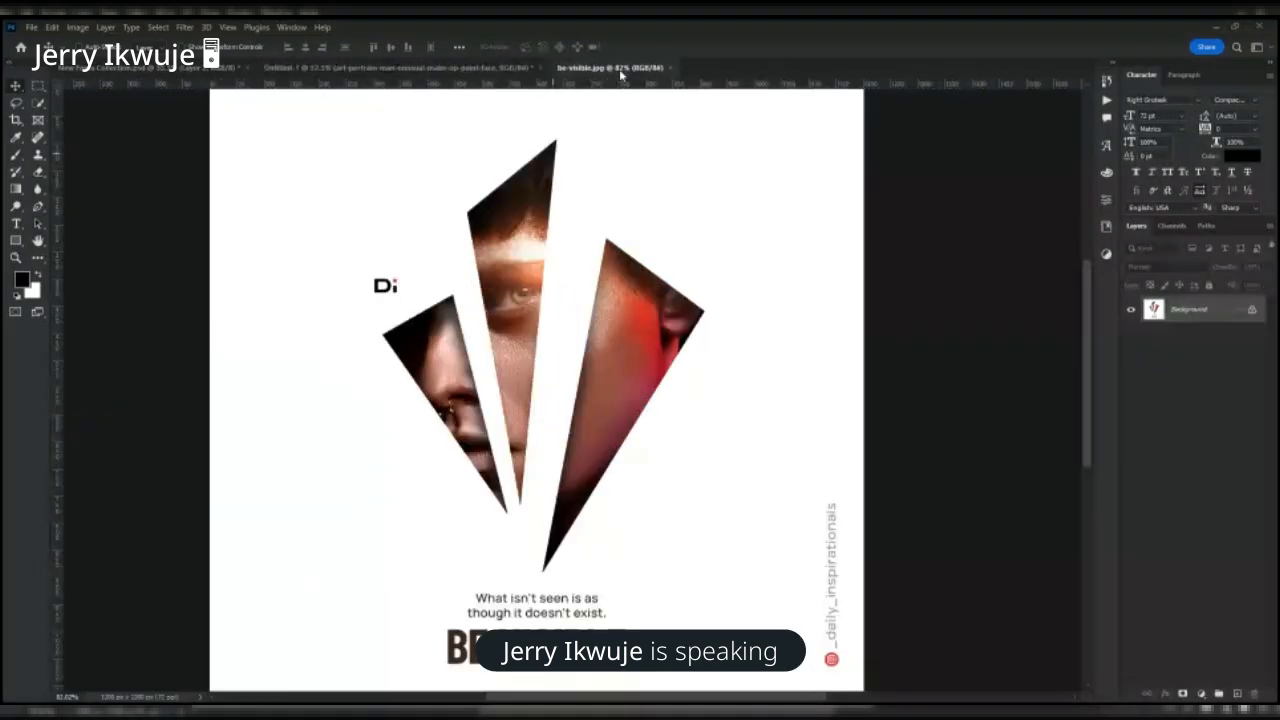
scroll(552, 150, "up", 3)
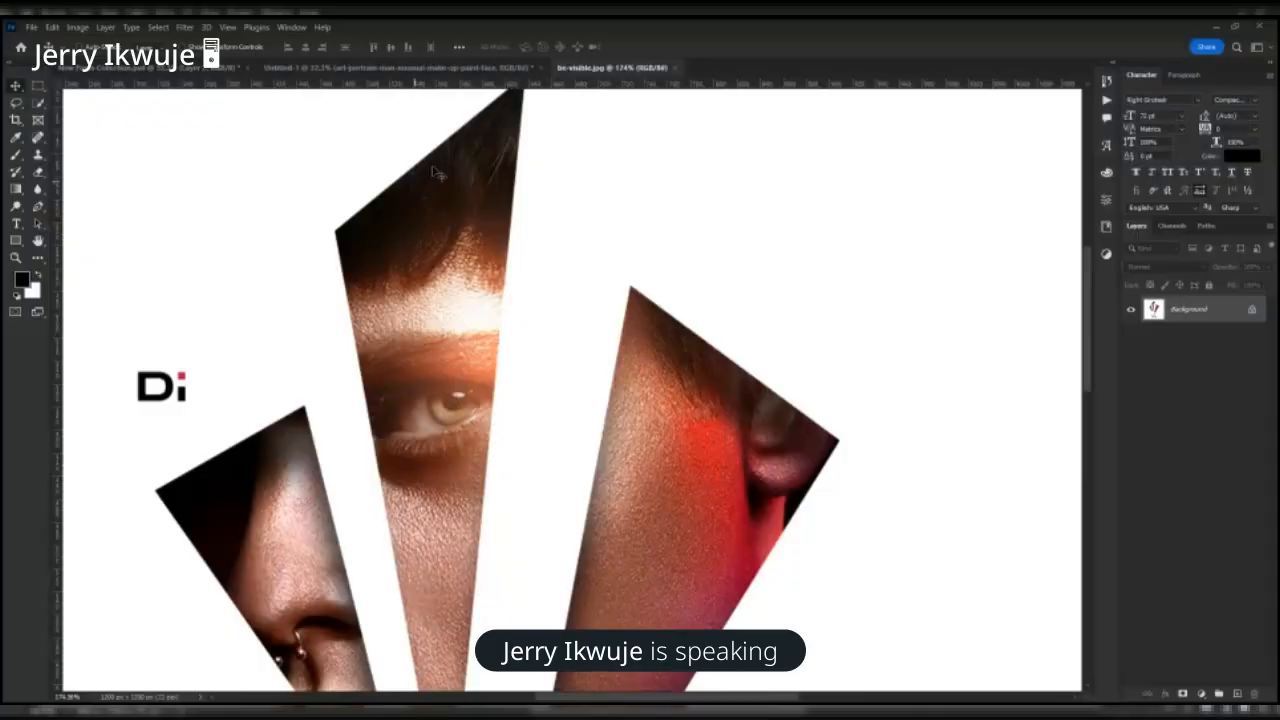
scroll(418, 190, "down", 3)
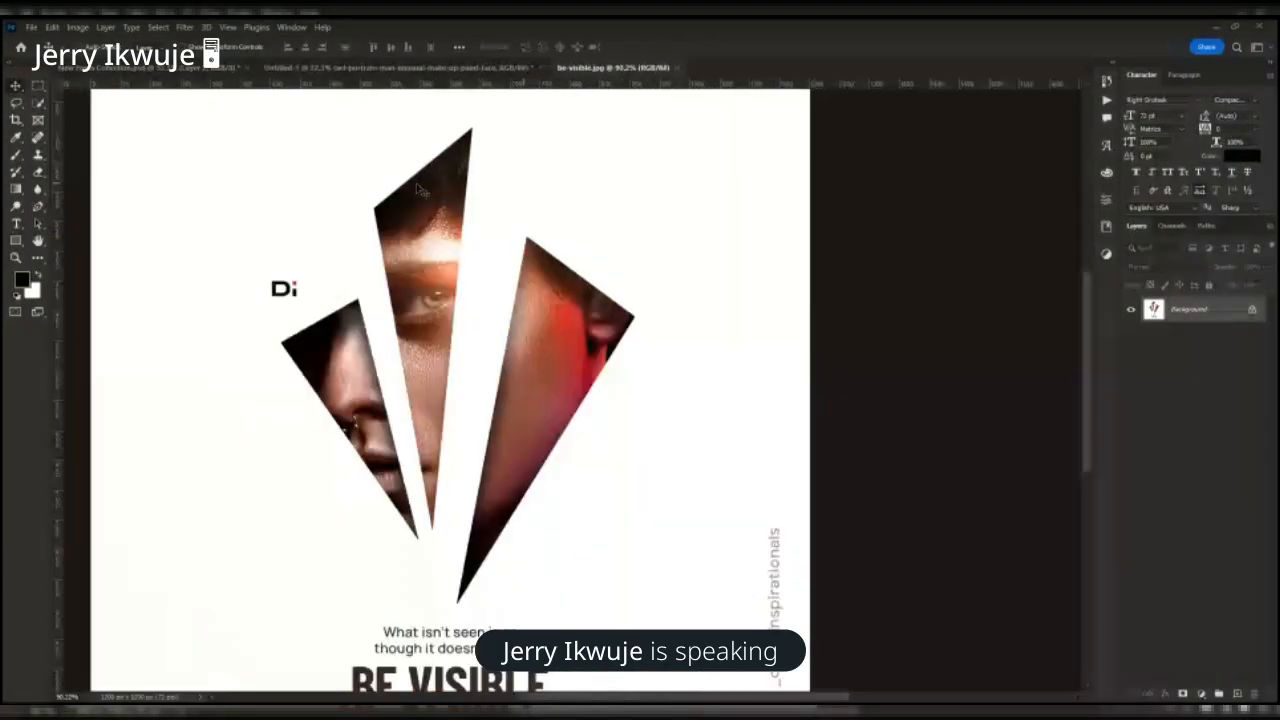
- Return to the untitled poster document and rename the Shape 3 layer as SHAPE
left_click(478, 68)
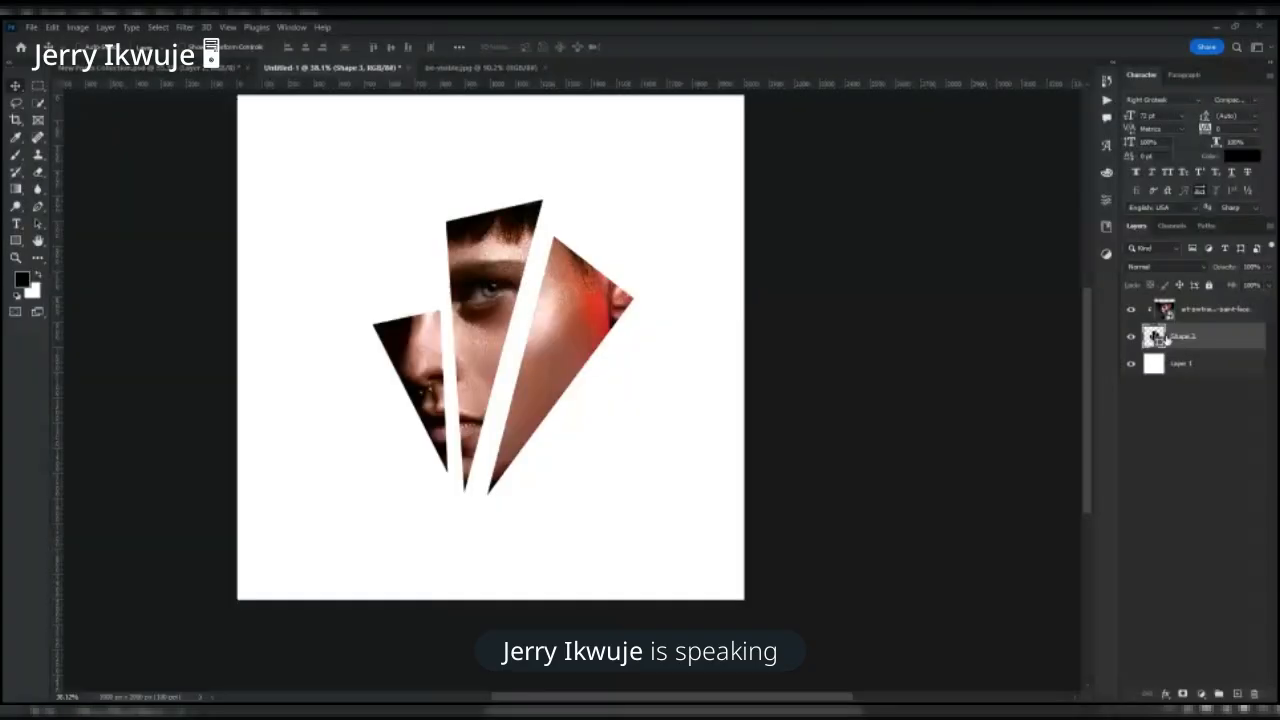
double_click(1170, 337)
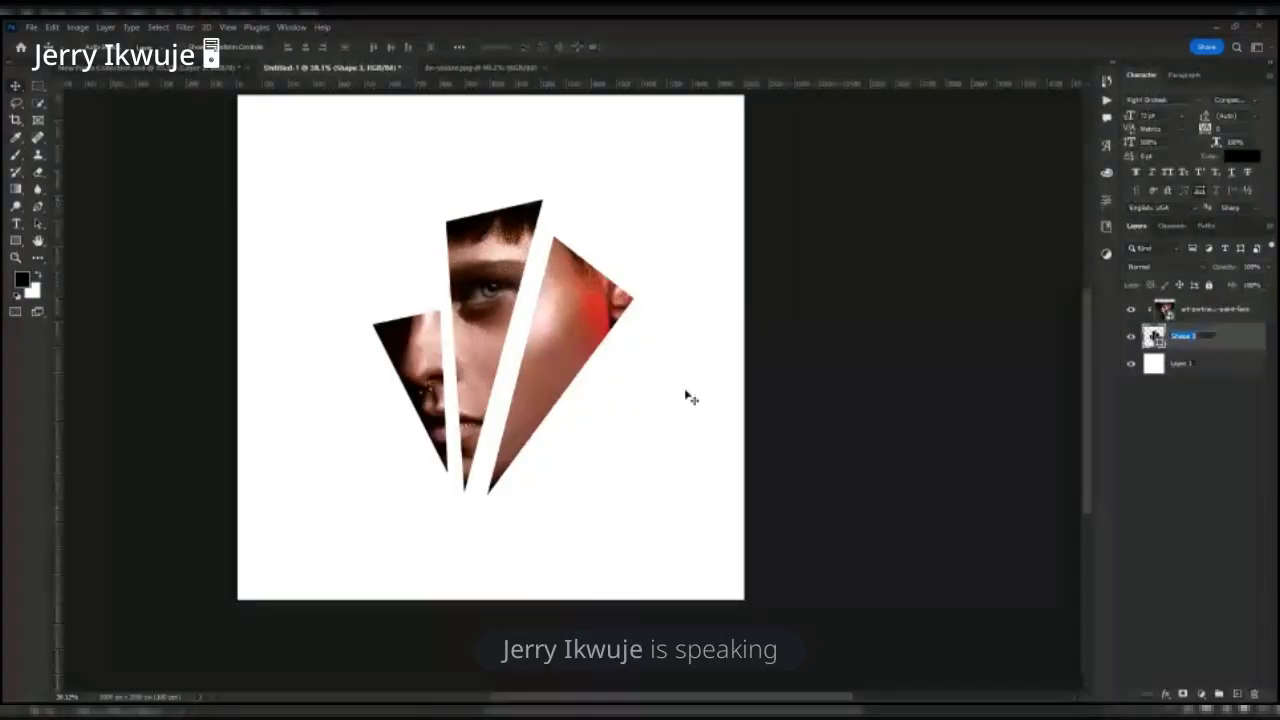
key("Return")
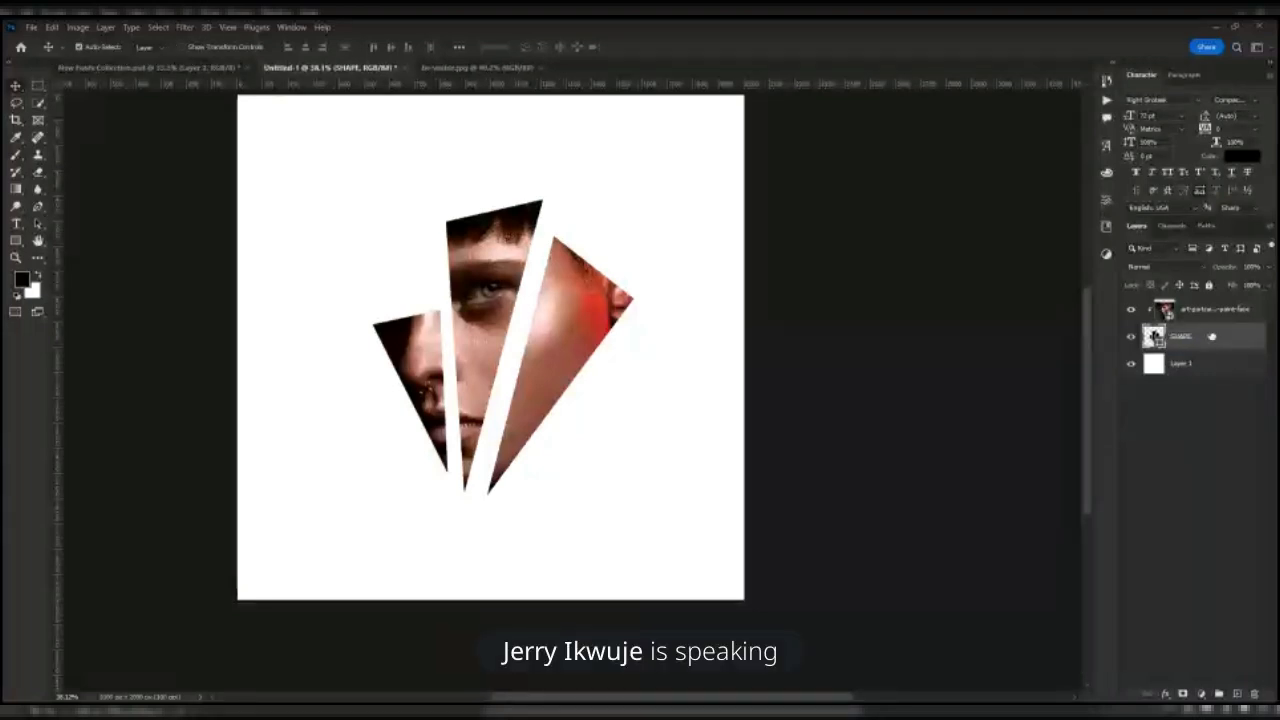
- Duplicate the SHAPE layer and move the original SHAPE above the clipped portrait layer
key("ctrl+j")
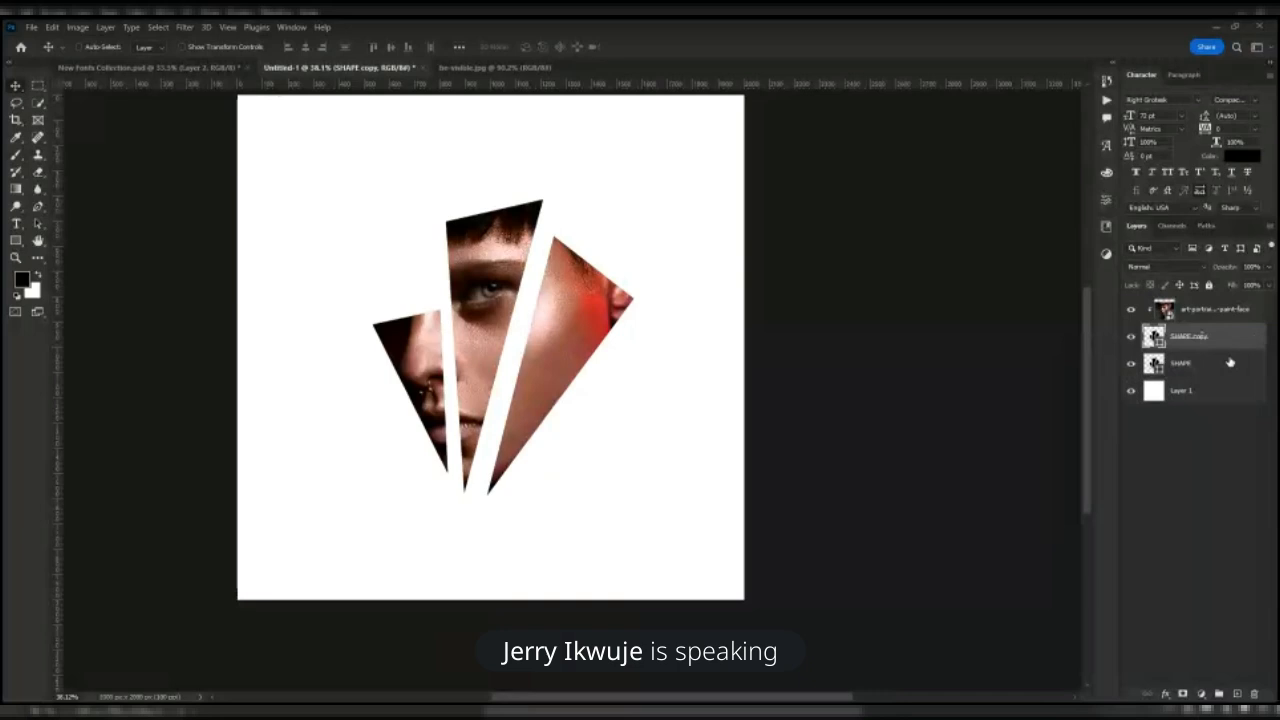
left_click_drag(1230, 362, 1203, 298)
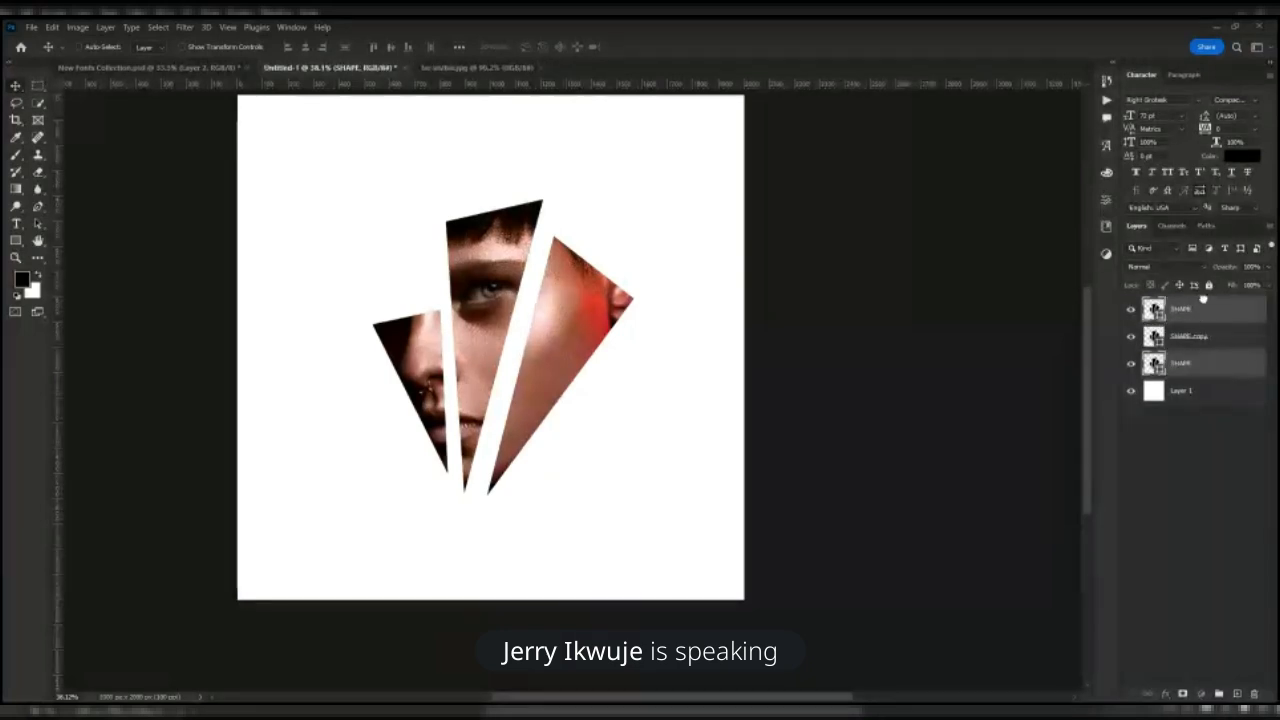
left_click_drag(1203, 299, 1205, 305)
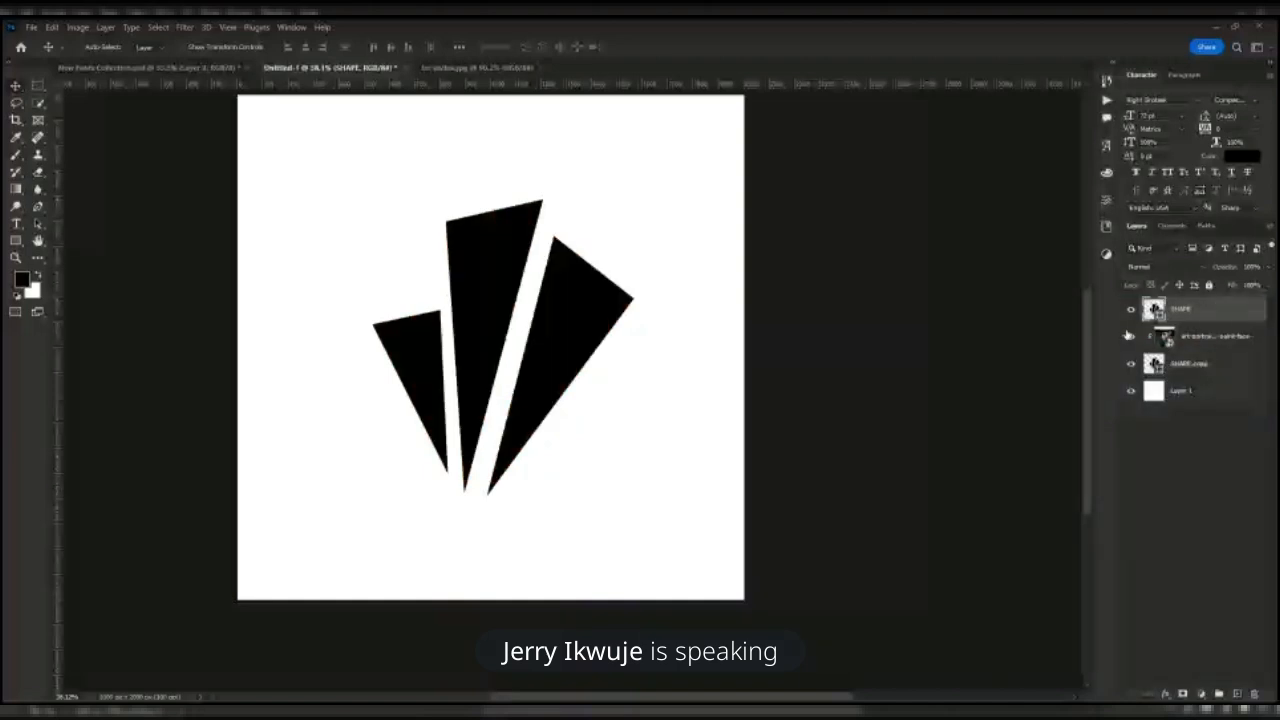
- Set the fill of the topmost SHAPE layer to 0%
left_click(1267, 285)
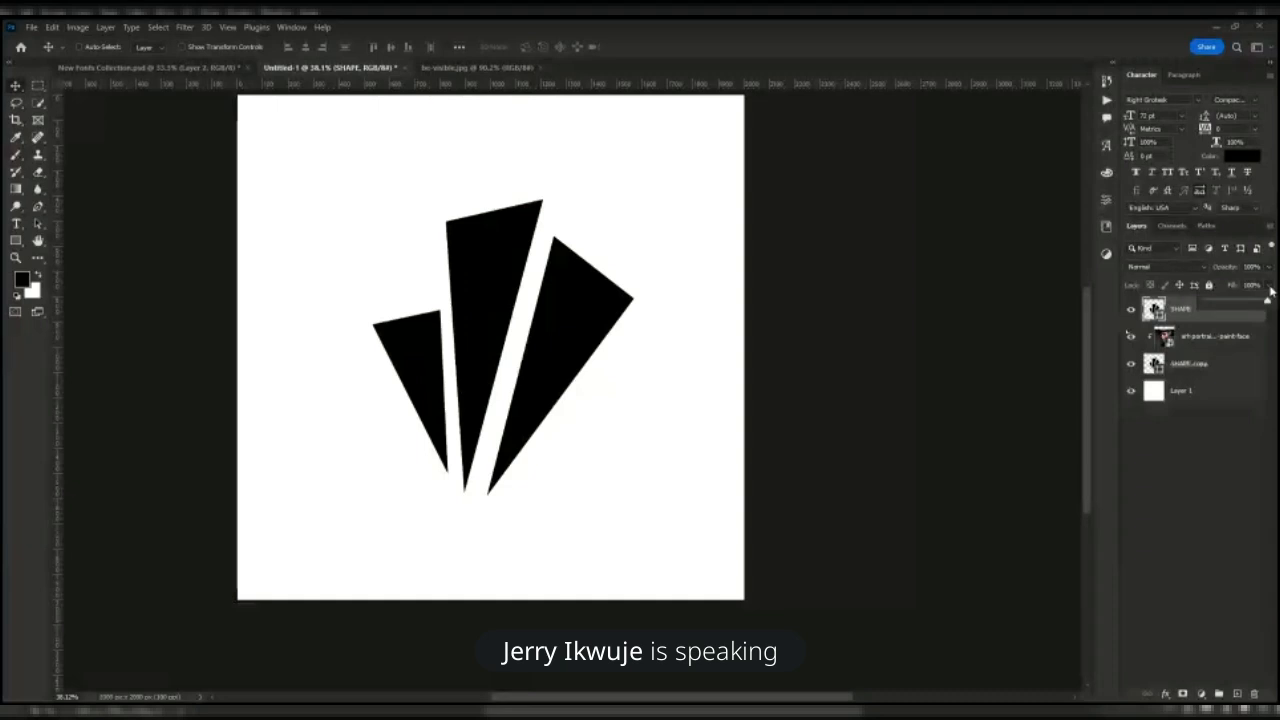
left_click(1267, 288)
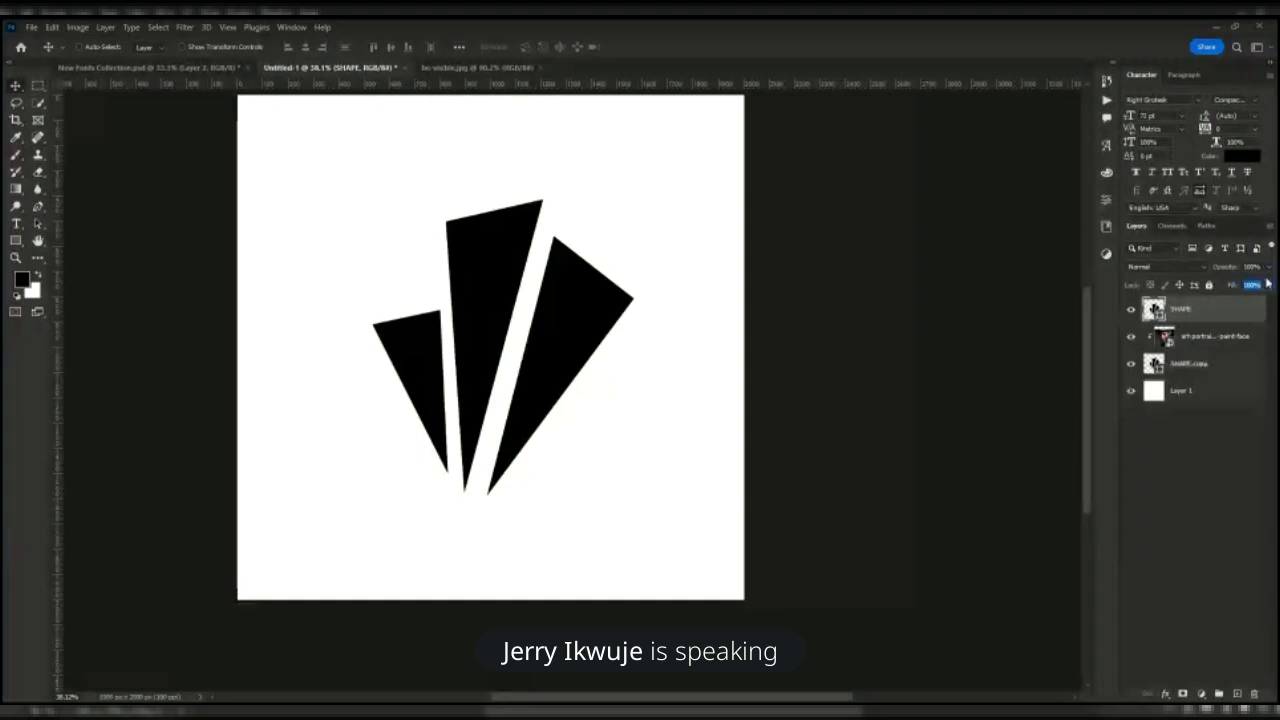
left_click(1267, 286)
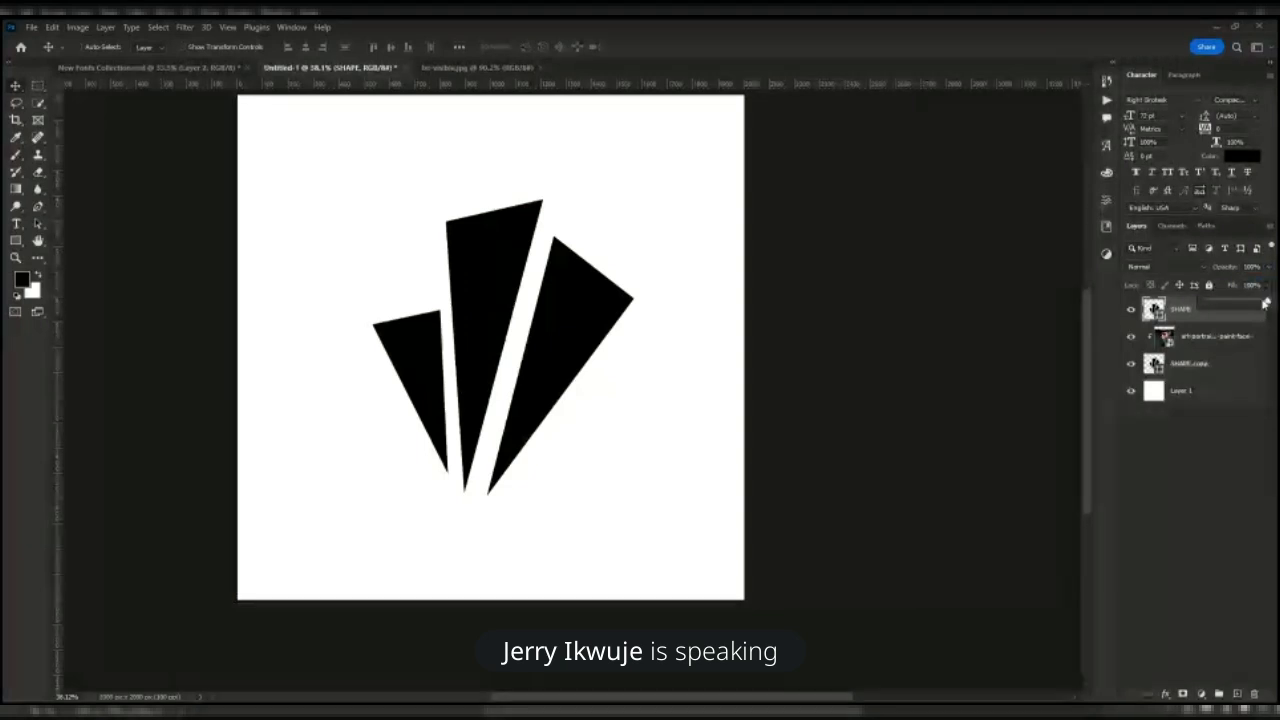
left_click_drag(1265, 303, 1168, 313)
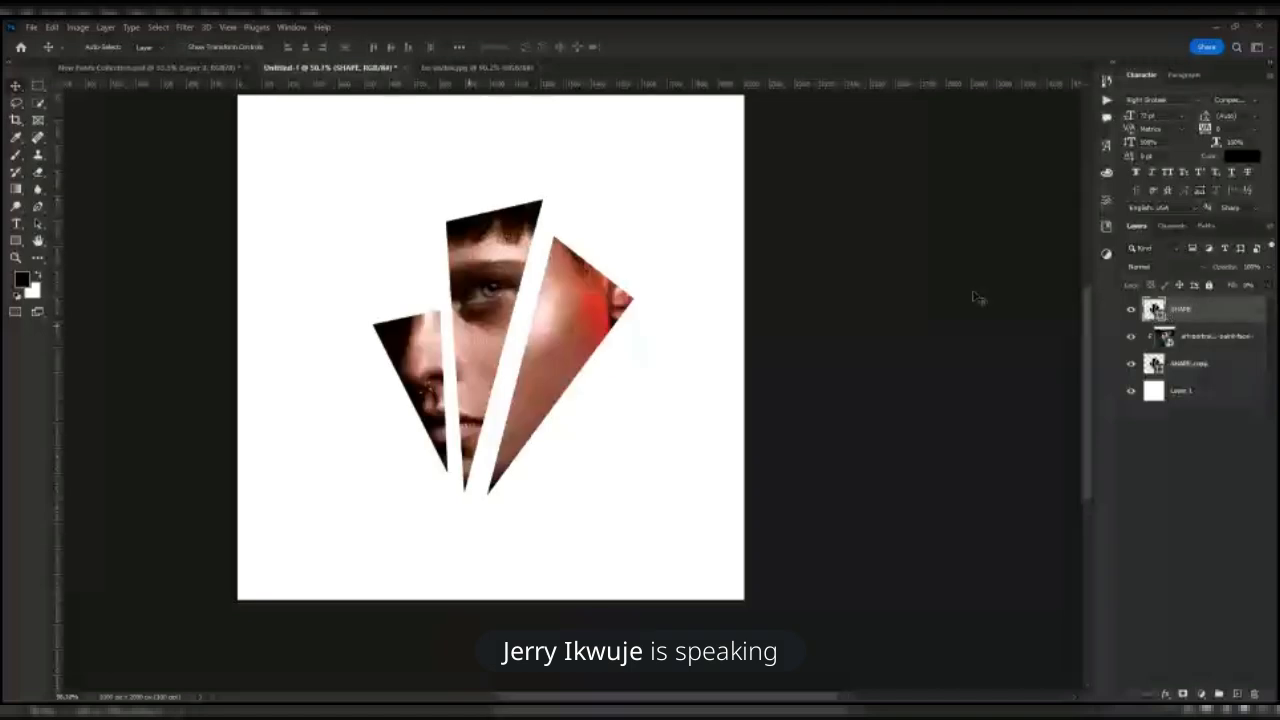
scroll(480, 310, "up", 2, "alt")
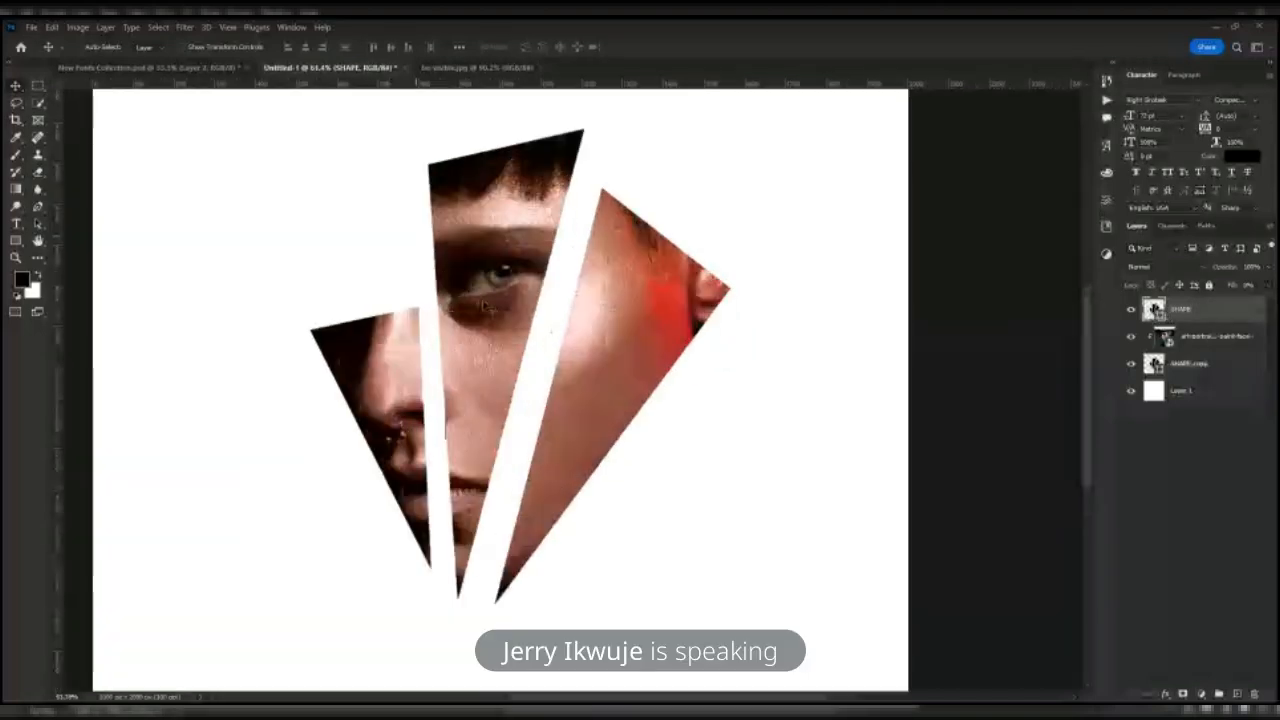
- Open the layer styles of the topmost SHAPE layer and enable a black Inner Shadow instead of a Drop Shadow
double_click(1230, 316)
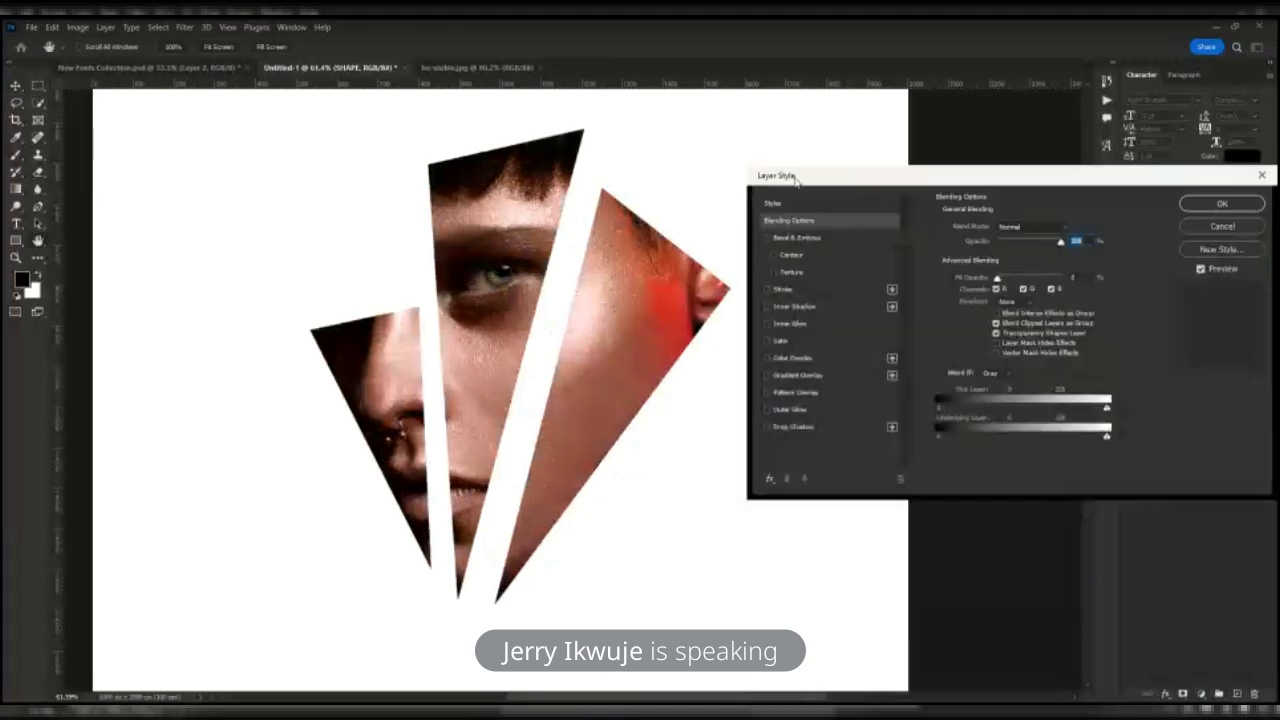
left_click_drag(796, 177, 815, 156)
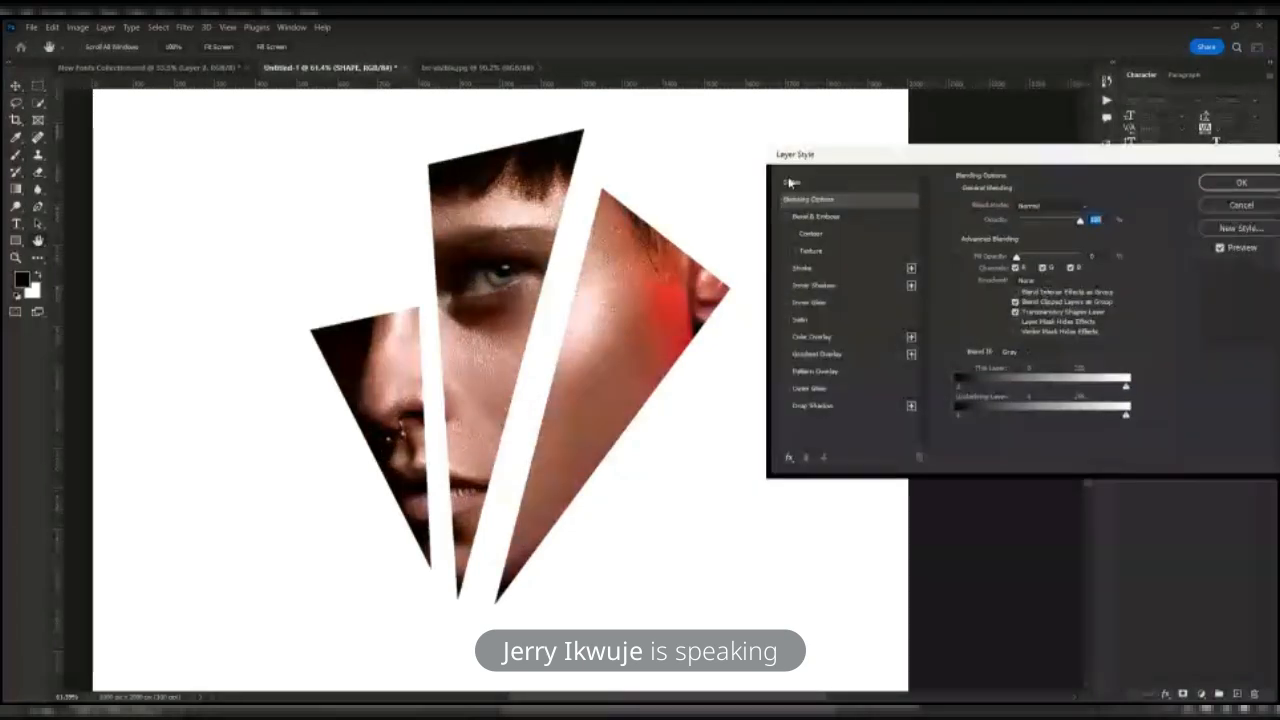
left_click(812, 393)
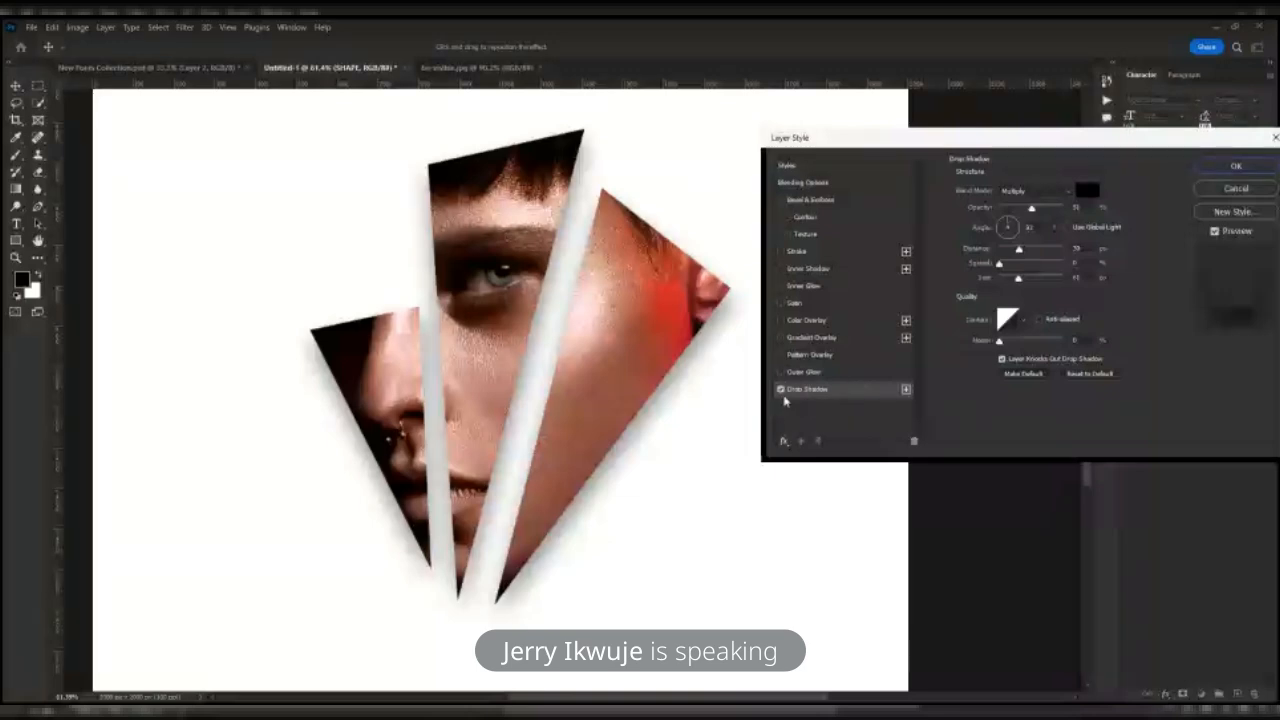
left_click(781, 389)
left_click(809, 270)
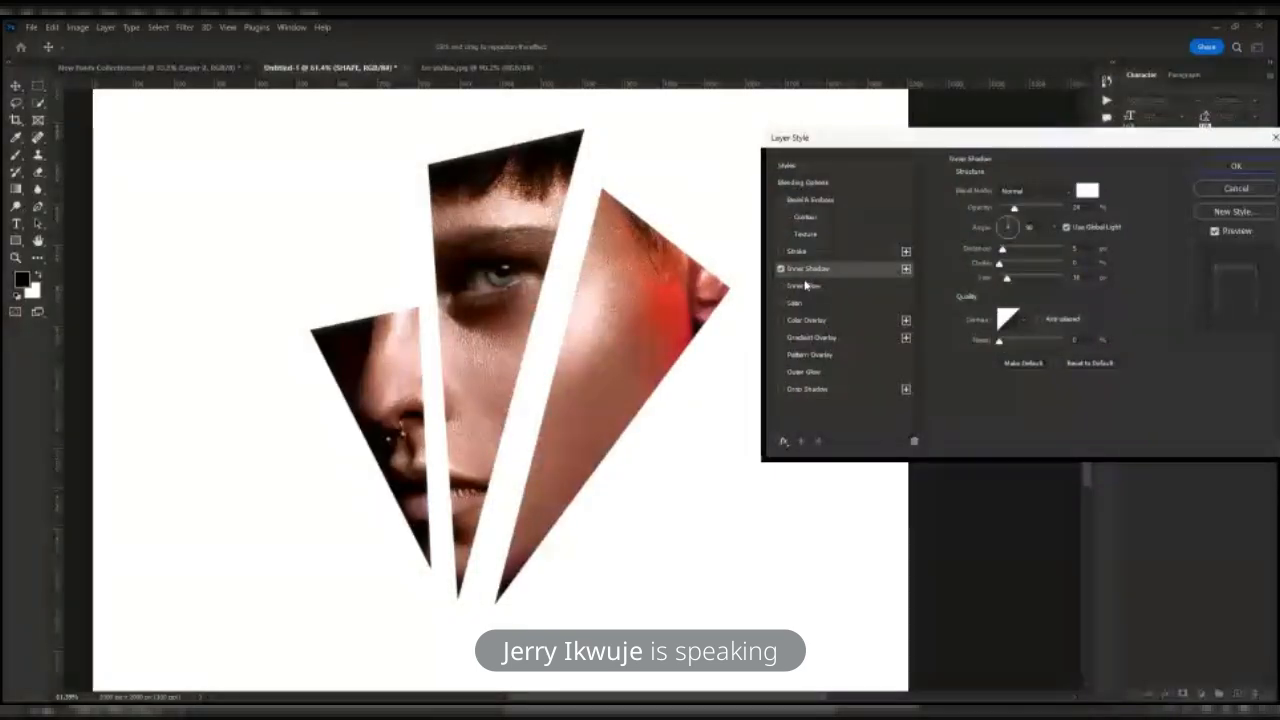
left_click(1087, 190)
key("Return")
- Set the inner shadow's blend mode to Multiply, raise its opacity, size and distance, and apply the style
left_click_drag(1007, 278, 1012, 252)
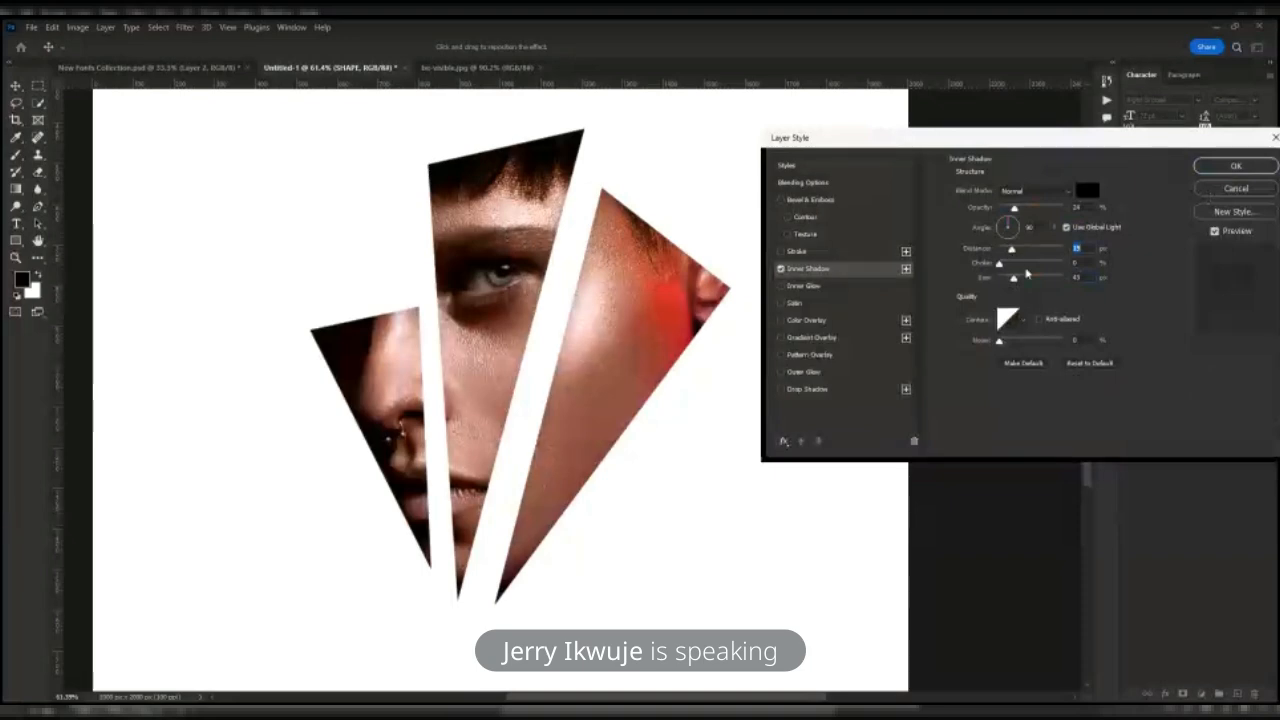
left_click_drag(1029, 209, 1048, 209)
left_click_drag(1026, 280, 1025, 280)
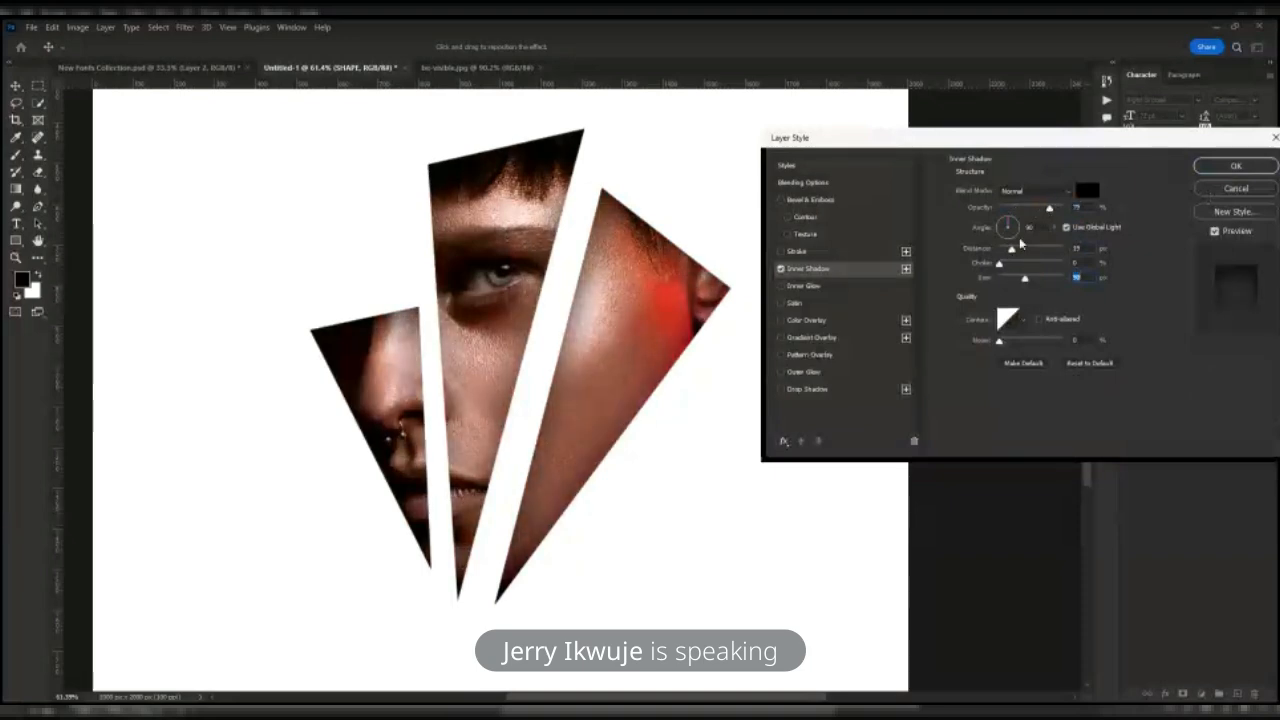
left_click(1037, 192)
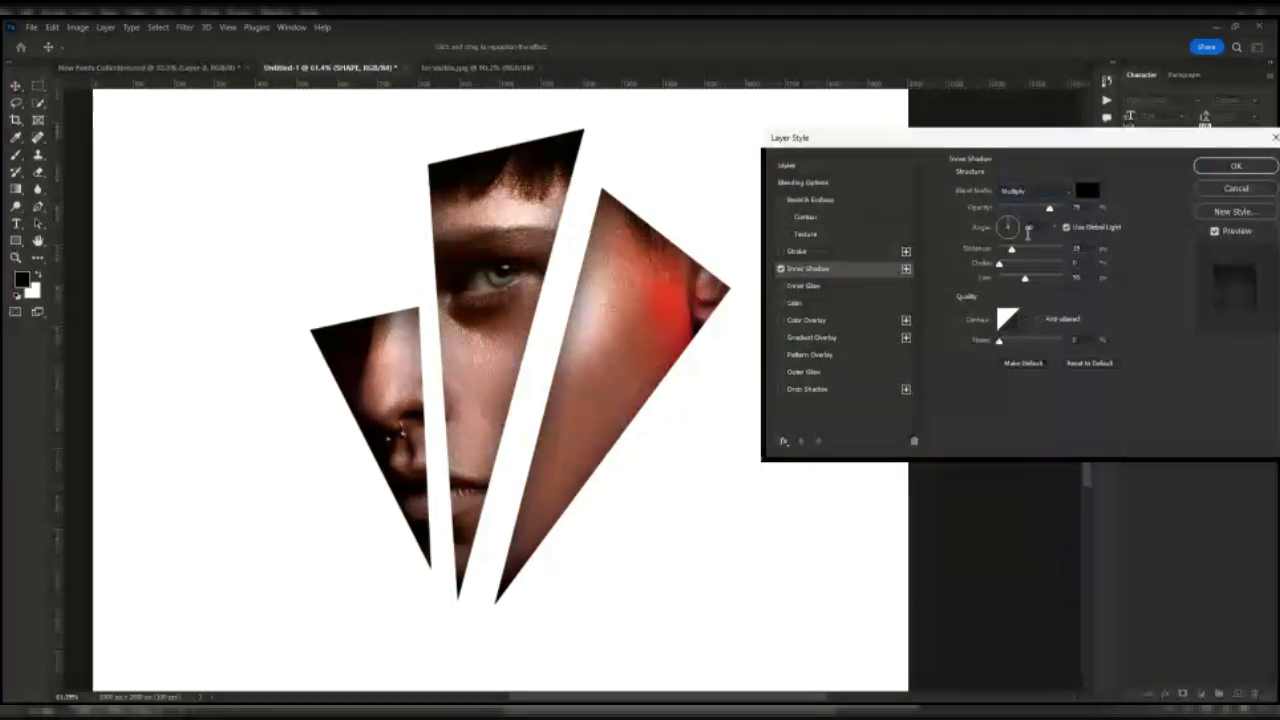
left_click_drag(1012, 248, 1056, 259)
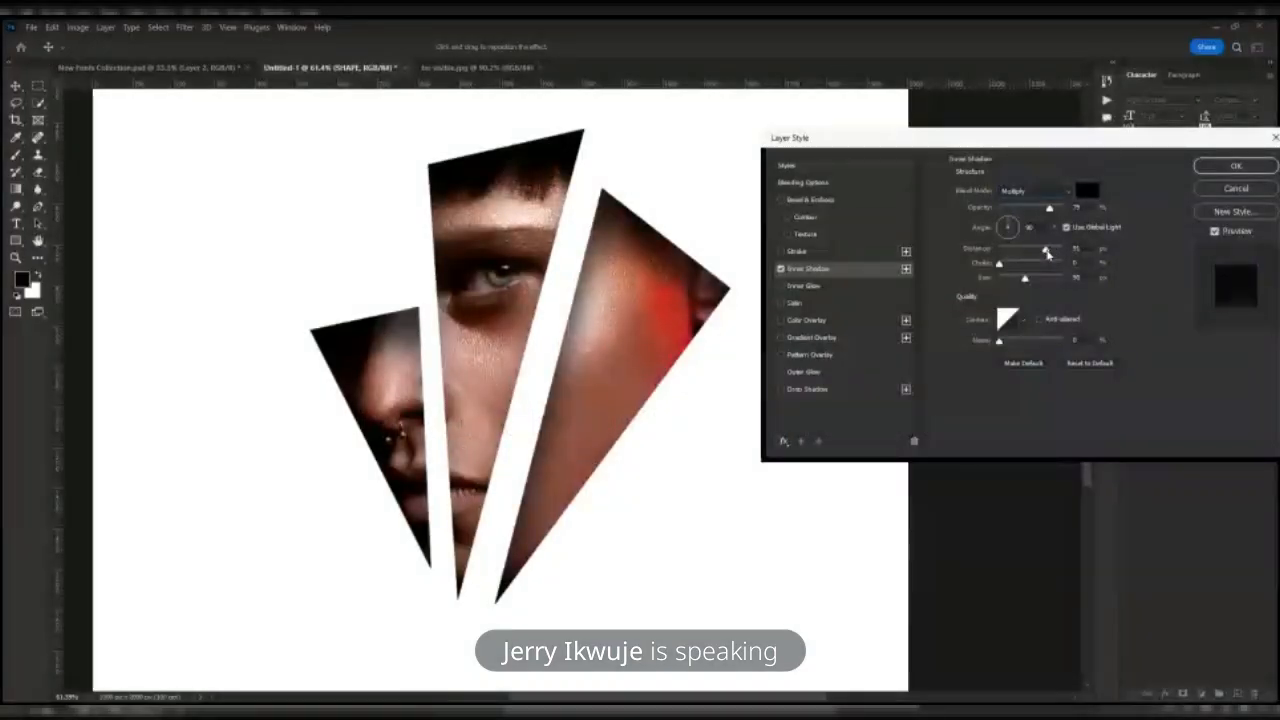
left_click(1046, 251)
left_click(1232, 166)
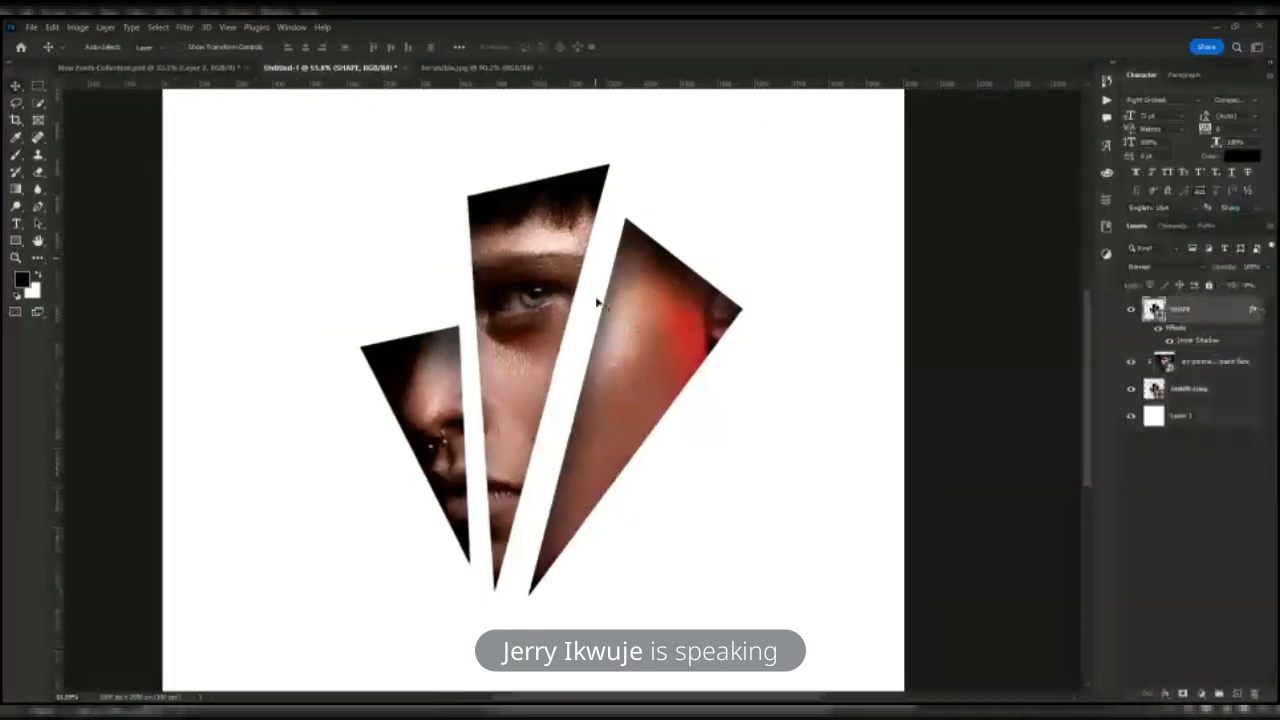
- Add a new empty layer above the SHAPE layer
scroll(597, 303, "down", 5)
scroll(560, 243, "up", 1)
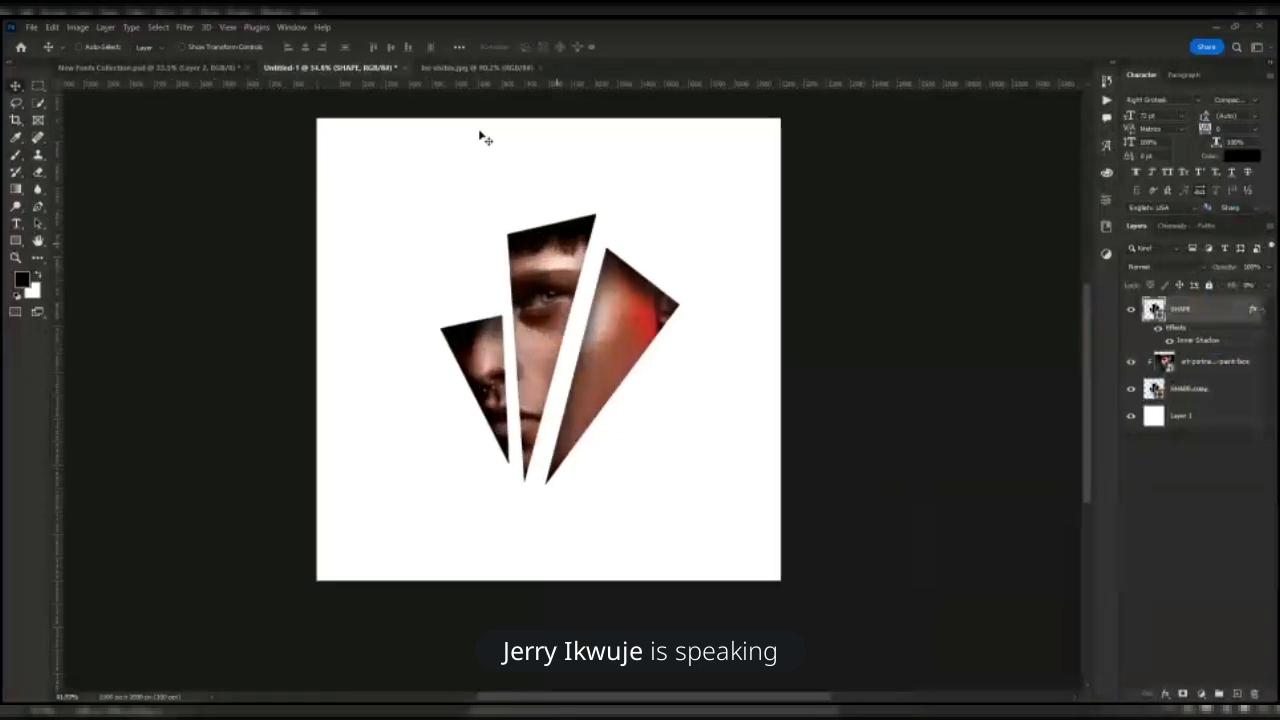
key("ctrl+plus")
key("ctrl+plus")
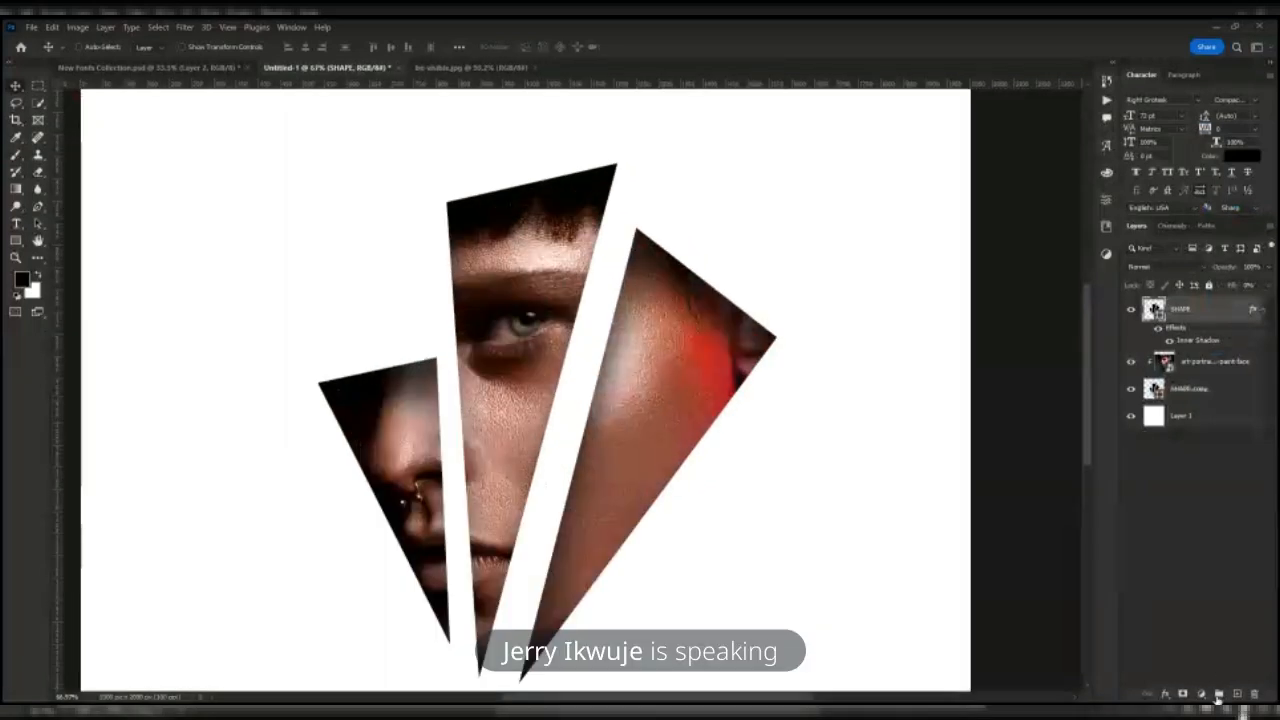
left_click(1237, 693)
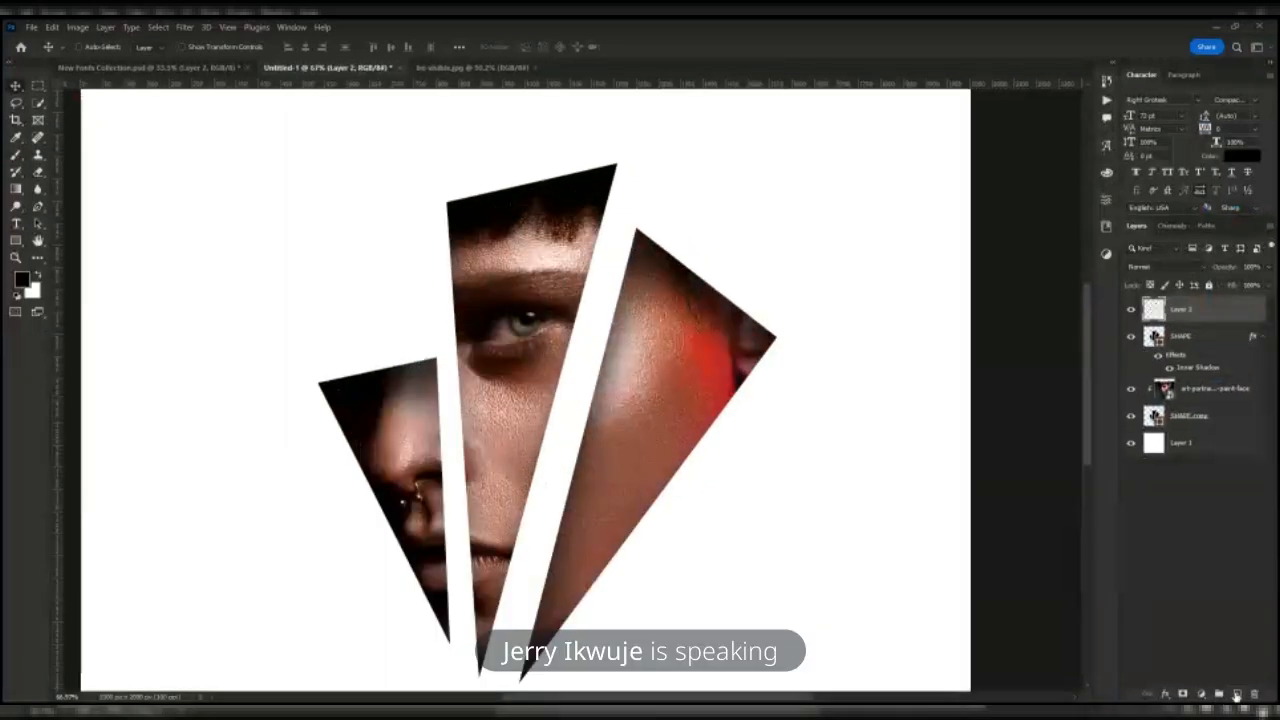
- Sample a pale pink highlight from the portrait's skin as the foreground color
left_click(15, 140)
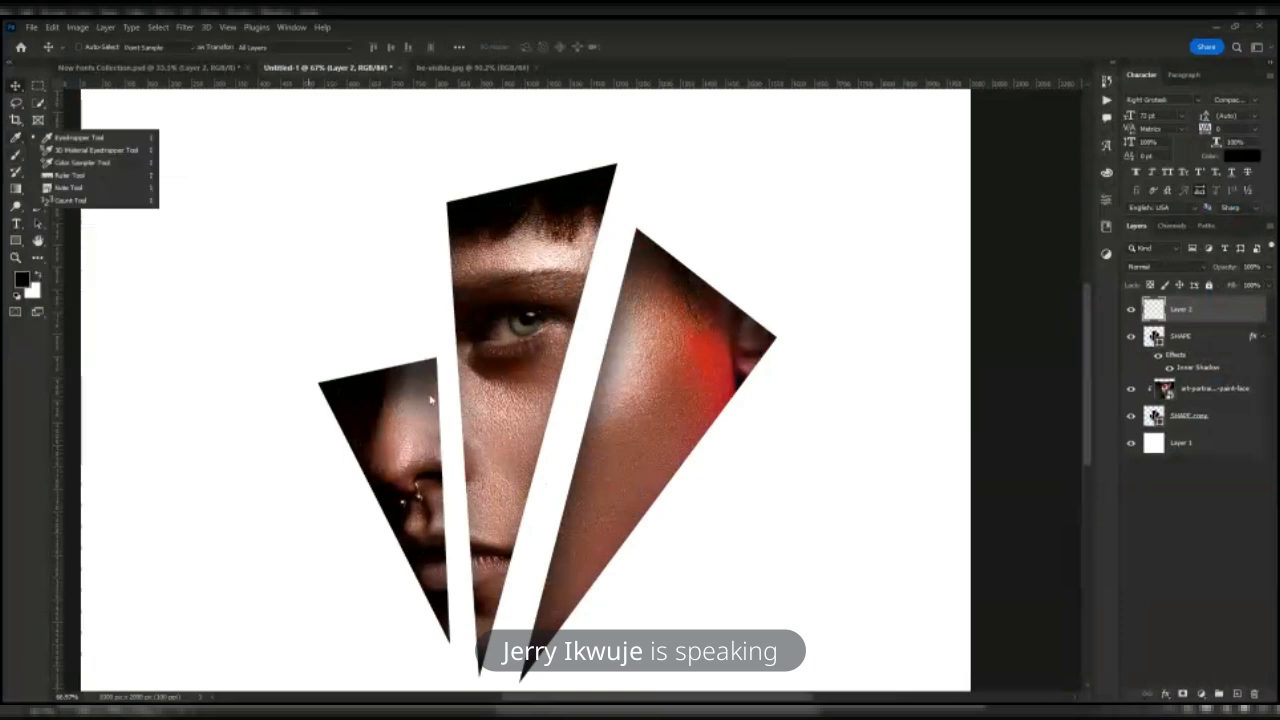
scroll(598, 328, "up", 3)
scroll(586, 297, "up", 3)
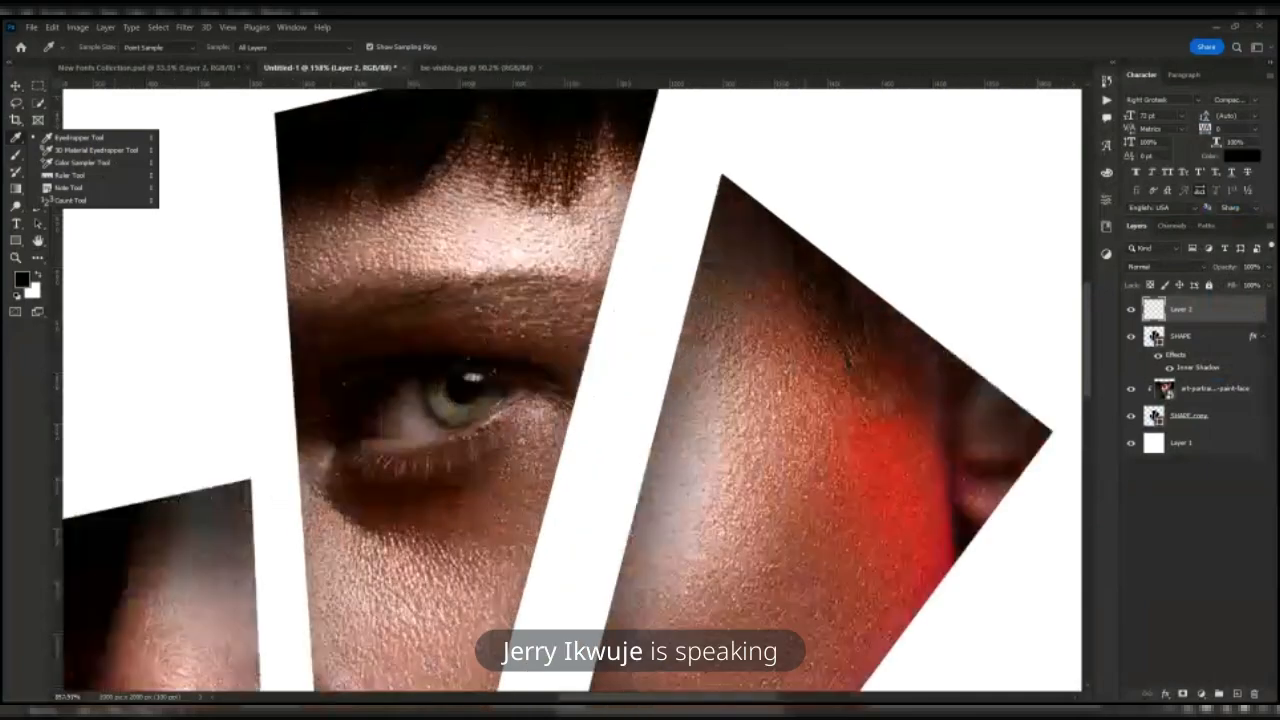
scroll(582, 260, "up", 2)
left_click(552, 275)
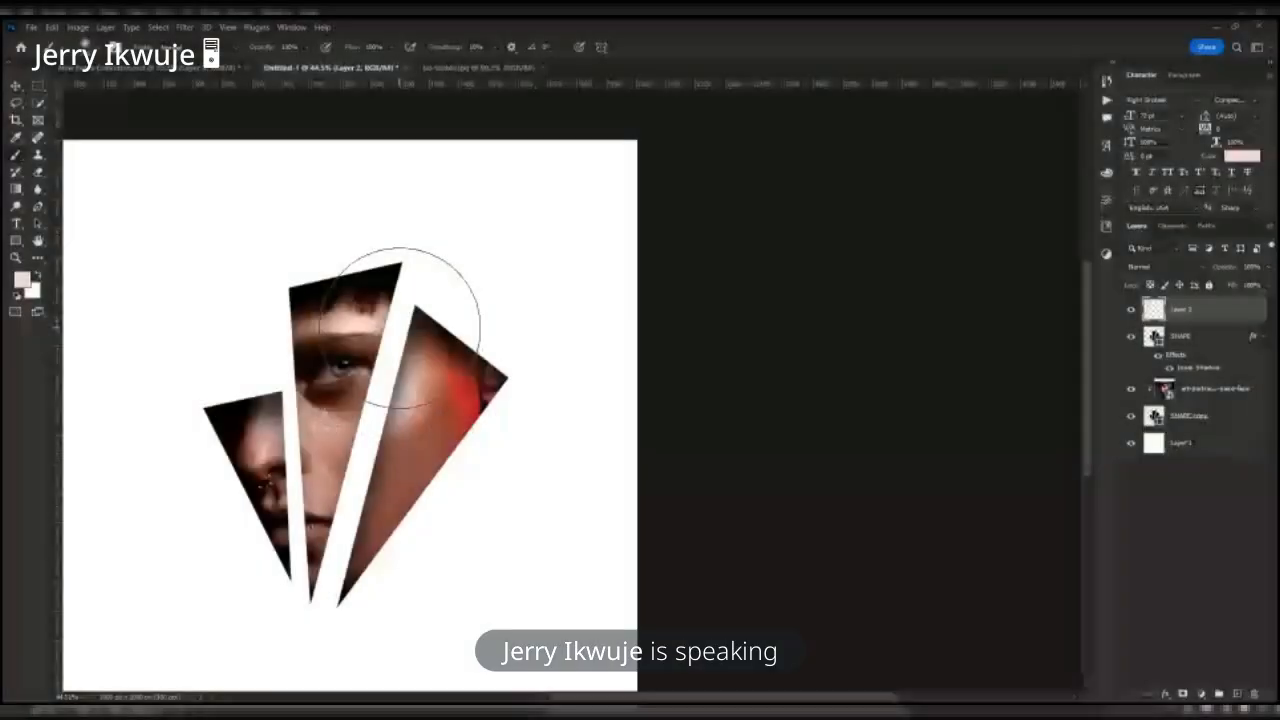
- Paint one large soft pale pink dab on Layer 2 over the eye in the middle shard
left_click(367, 363)
left_click(16, 86)
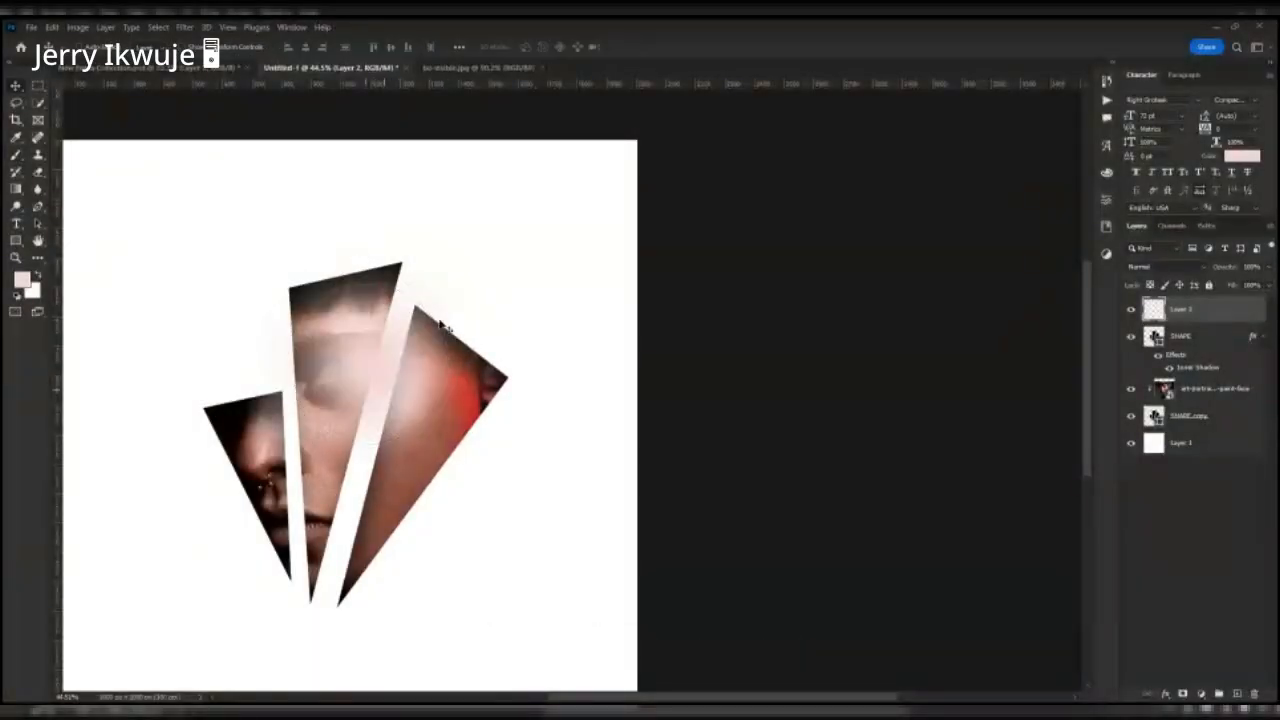
scroll(385, 385, "up", 2)
scroll(384, 384, "up", 2)
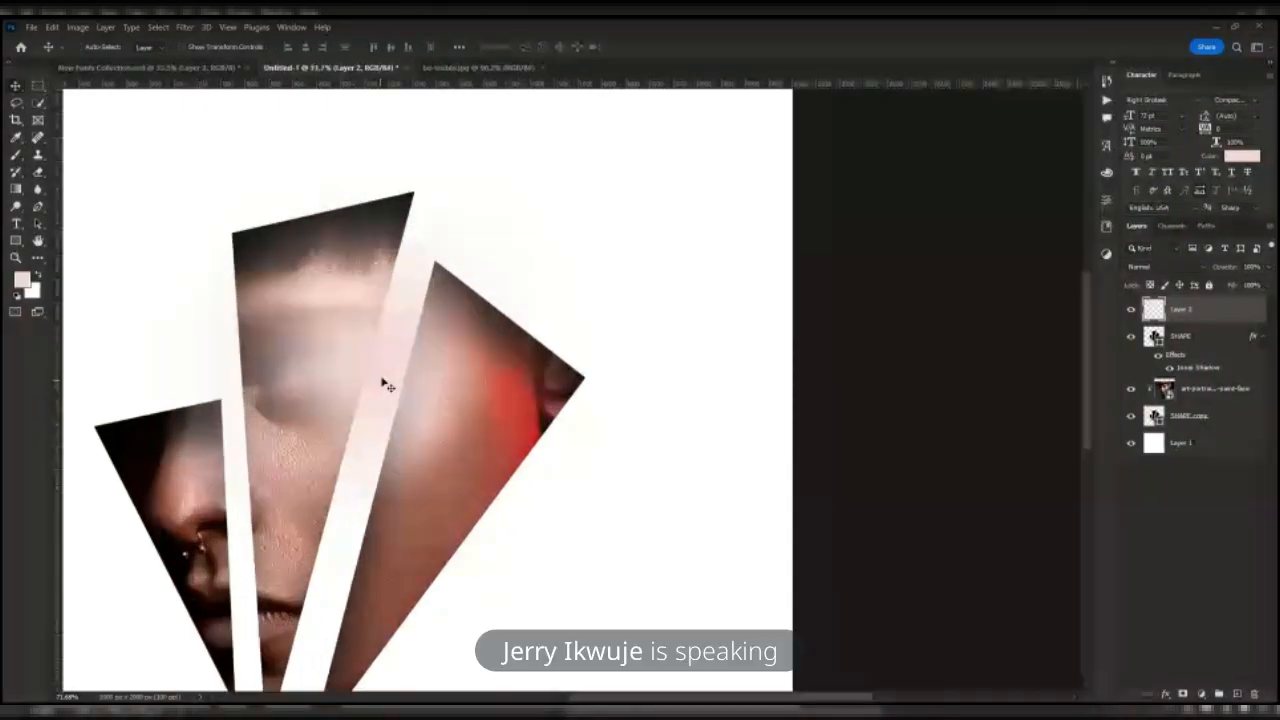
scroll(455, 310, "down", 1)
- Try out different blend modes on Layer 2's pale pink dab and set it to Overlay
left_click(1168, 268)
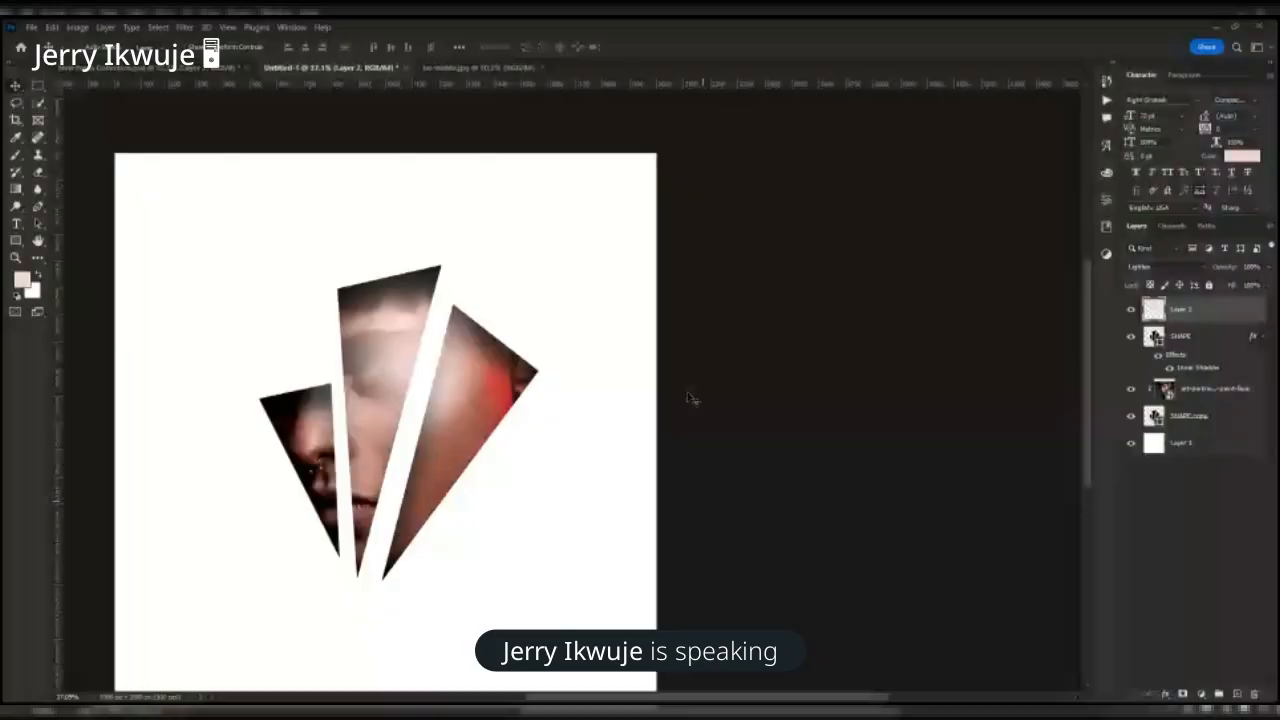
scroll(480, 386, "up", 4)
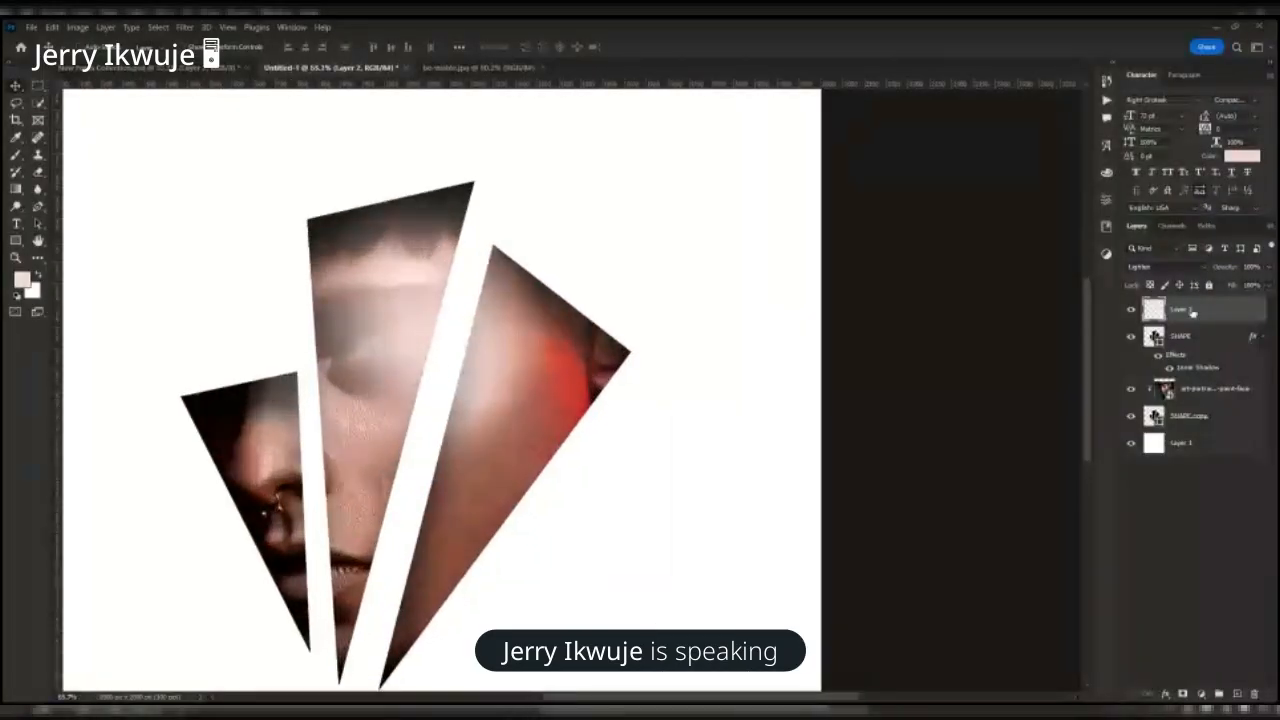
left_click(1183, 267)
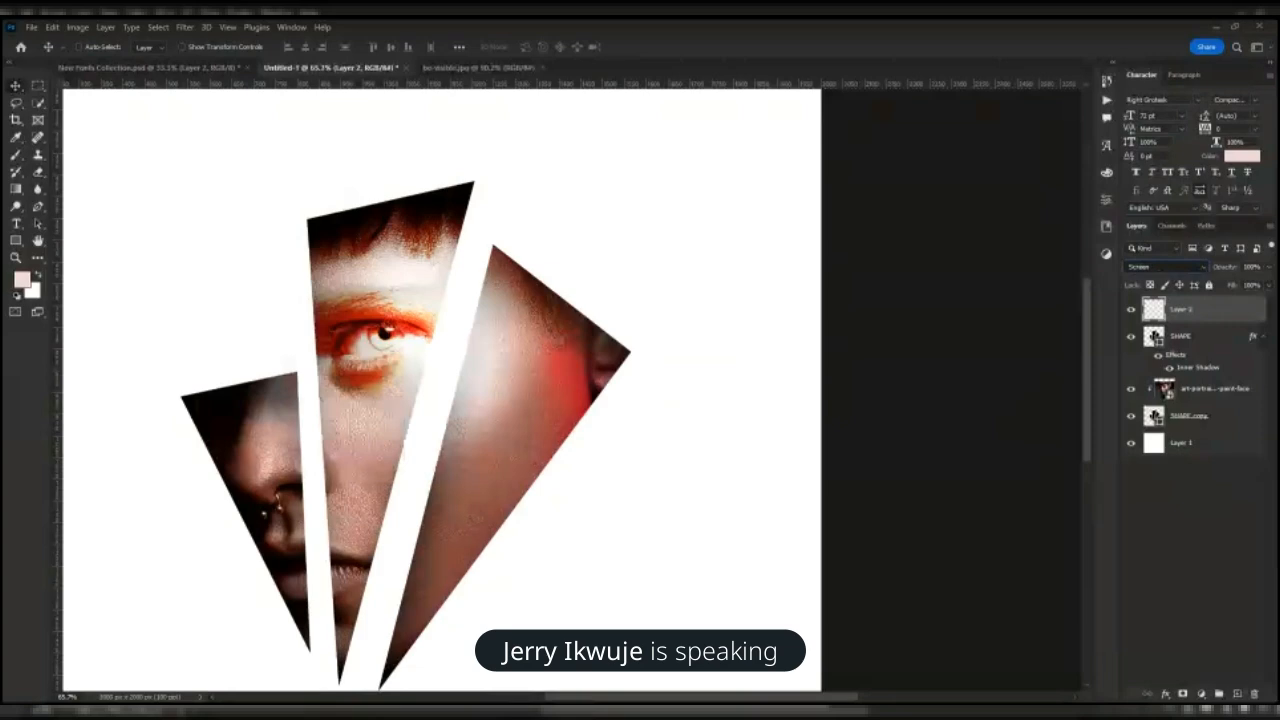
key("Down")
key("Down")
key("Down")
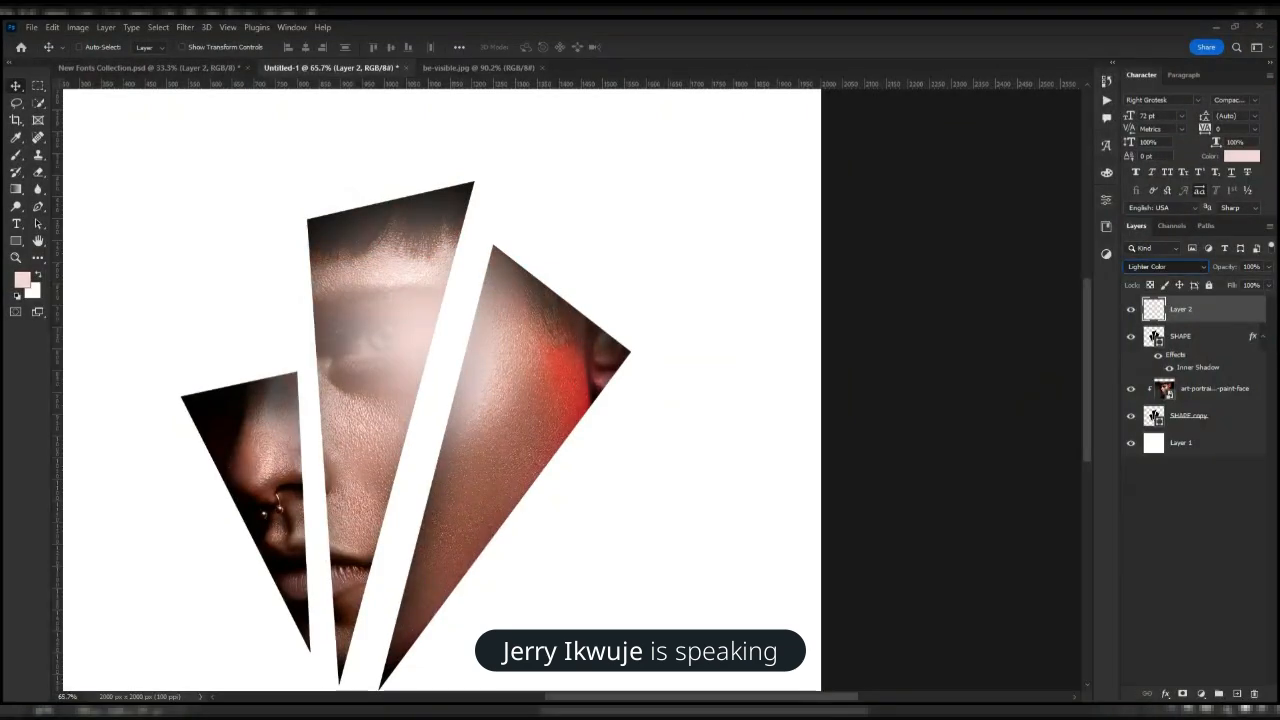
key("Down")
key("Down")
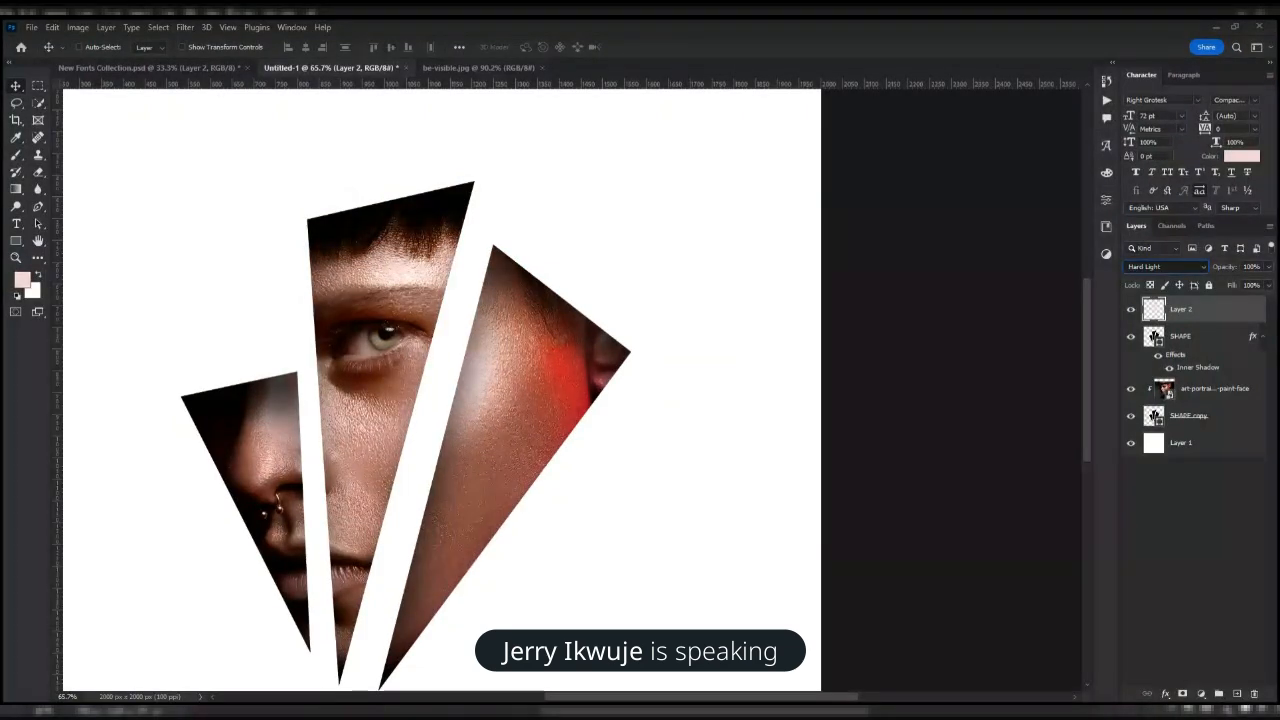
key("Down")
key("Up")
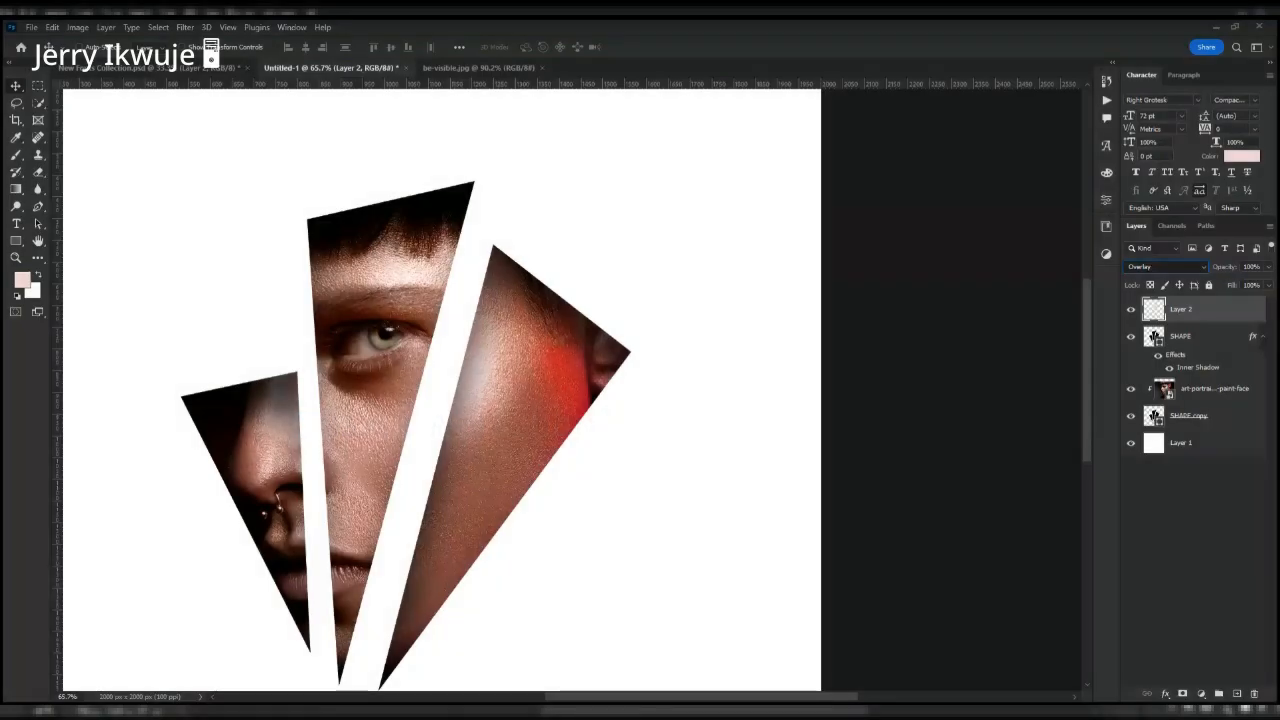
key("Down")
key("Down")
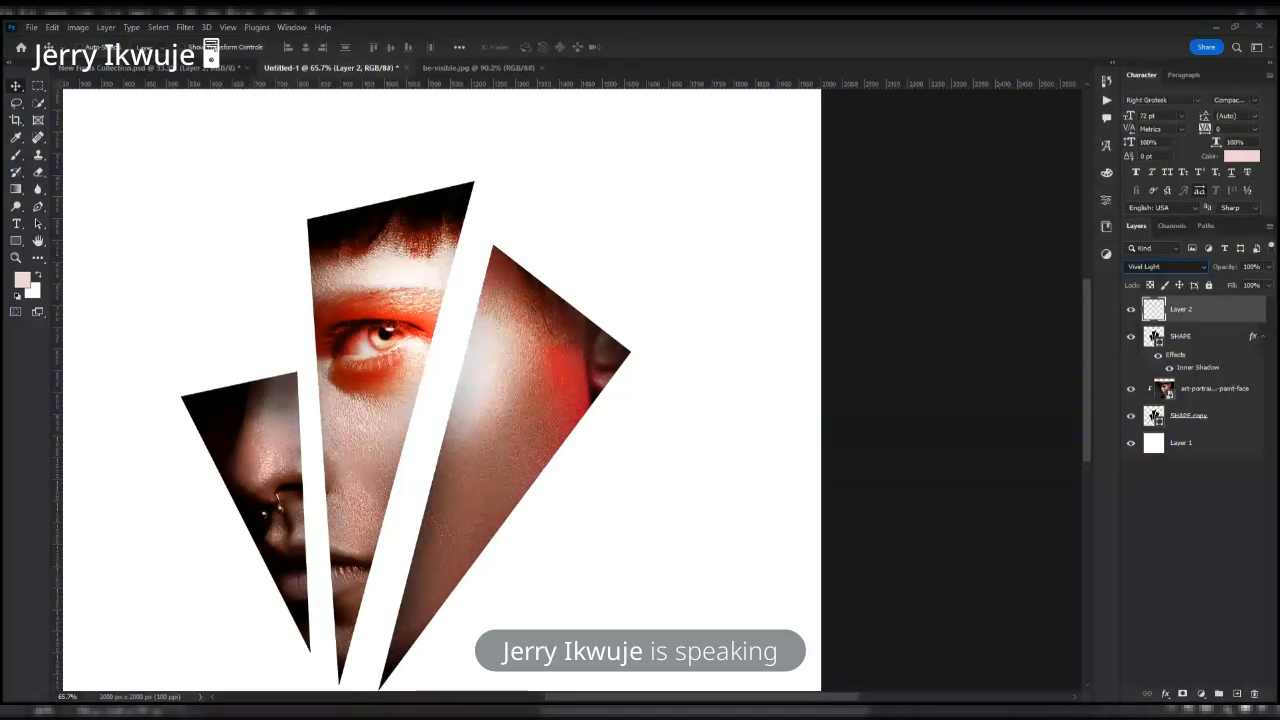
key("Down")
key("Down")
key("Down")
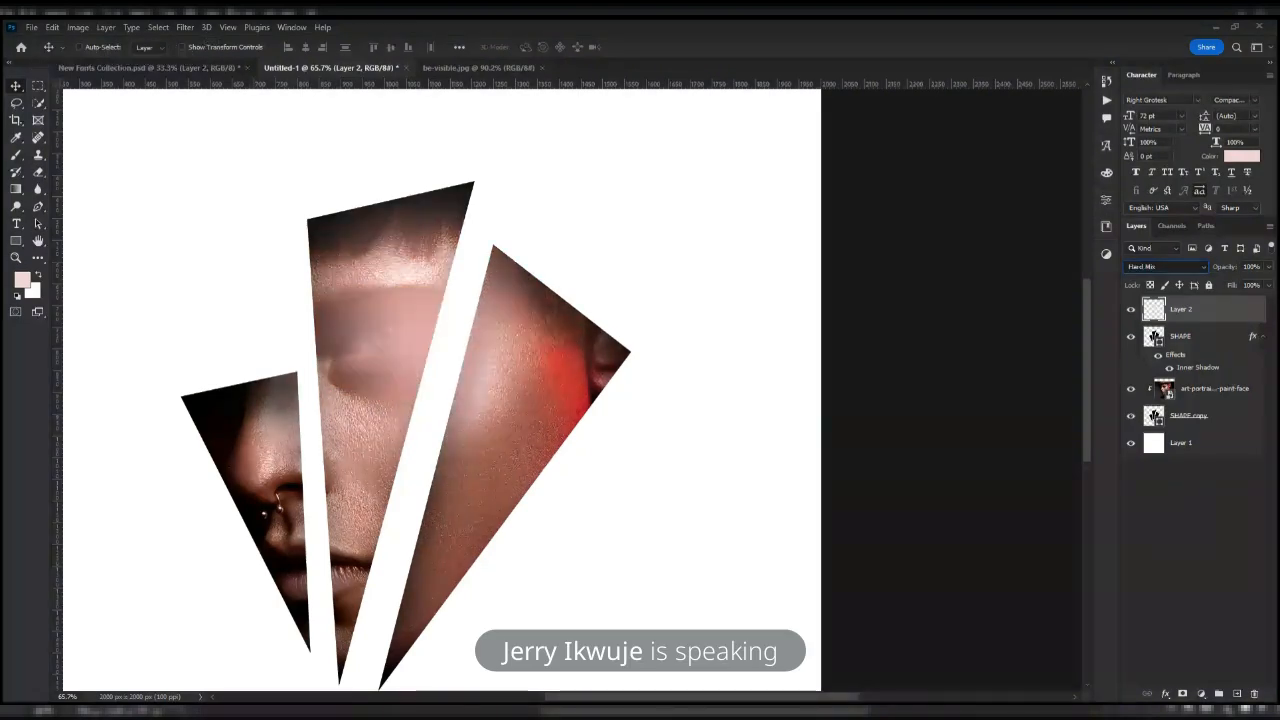
key("Up")
key("Up")
key("Up")
key("Up")
key("Up")
key("Up")
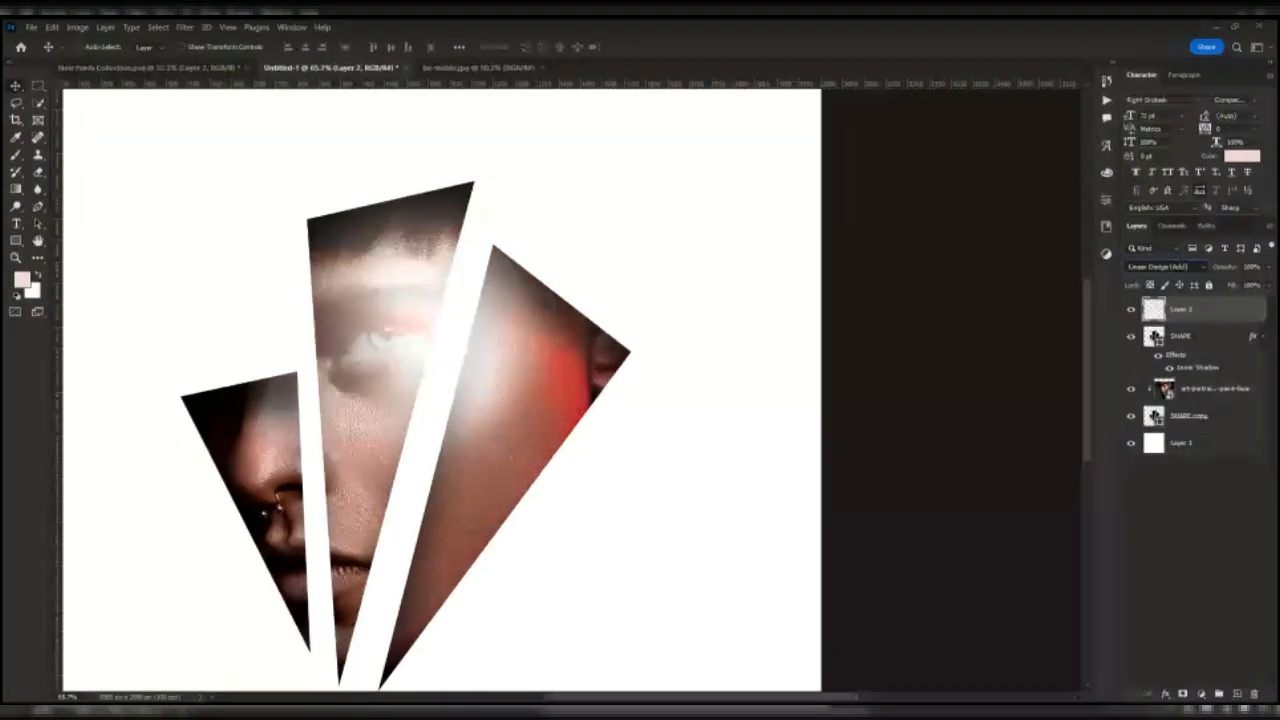
key("Down")
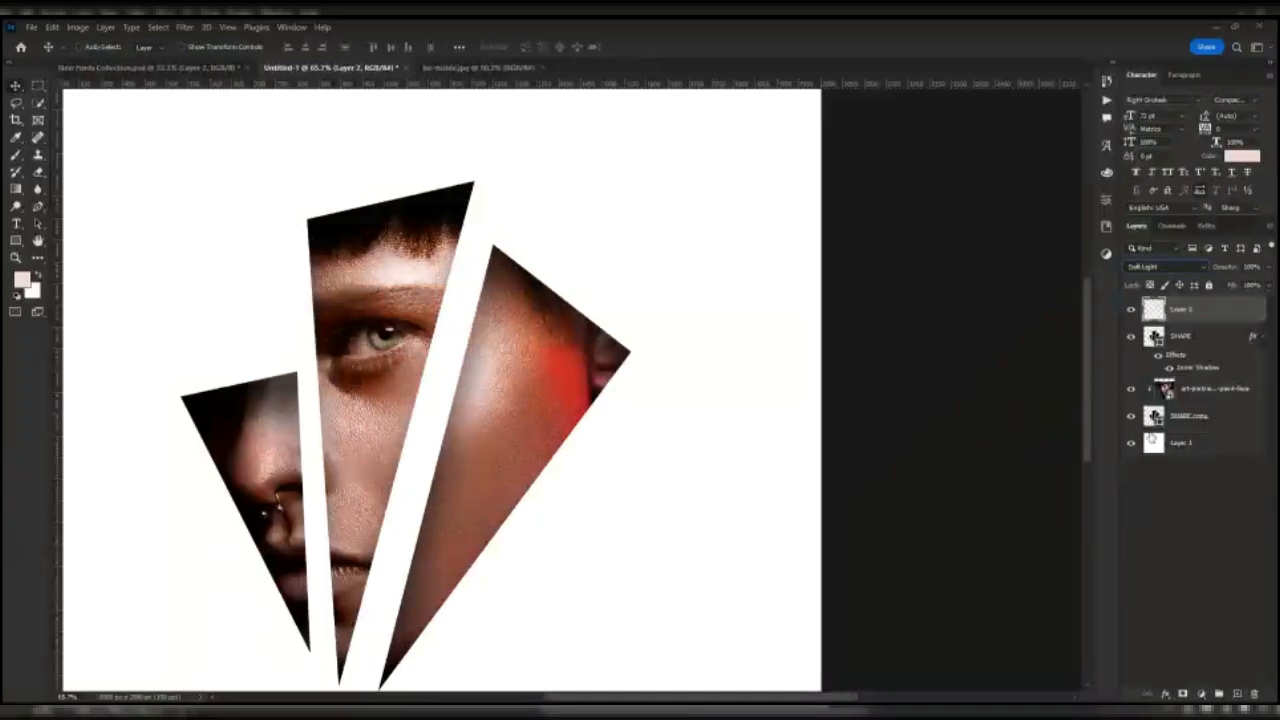
key("Up")
key("Up")
key("Up")
key("Up")
key("Up")
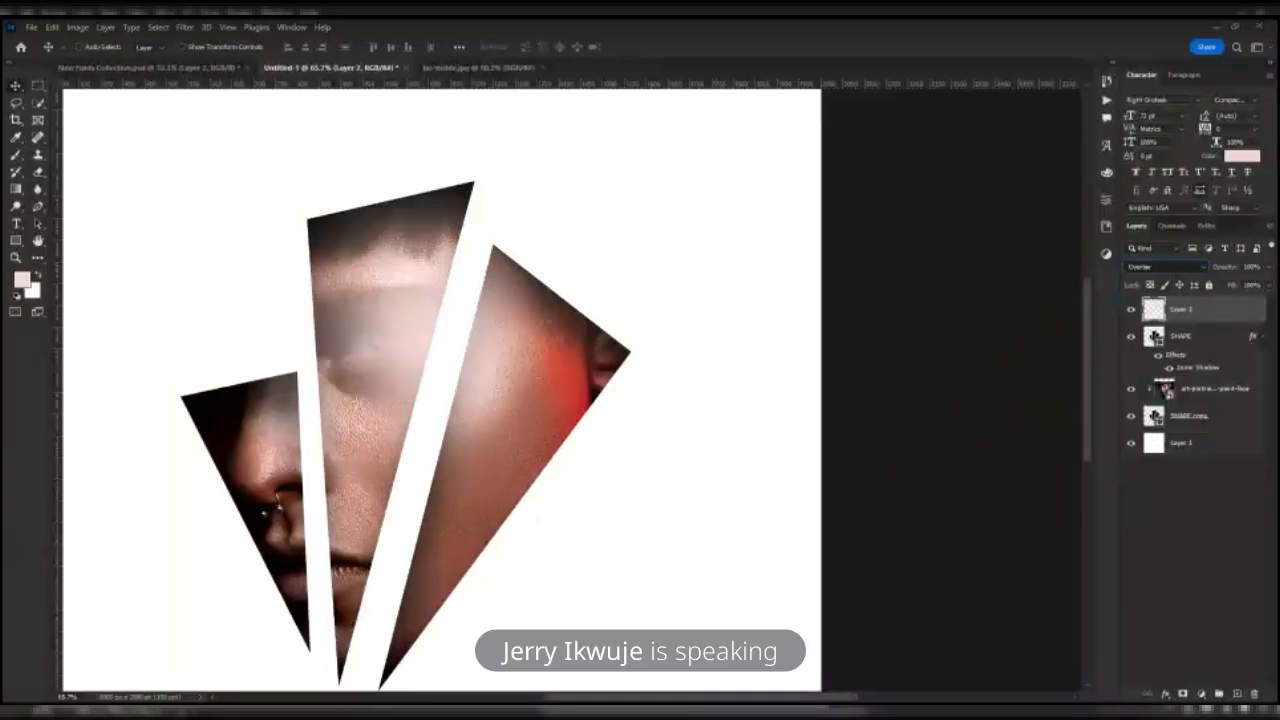
key("Down")
key("Down")
key("Down")
key("Down")
key("Return")
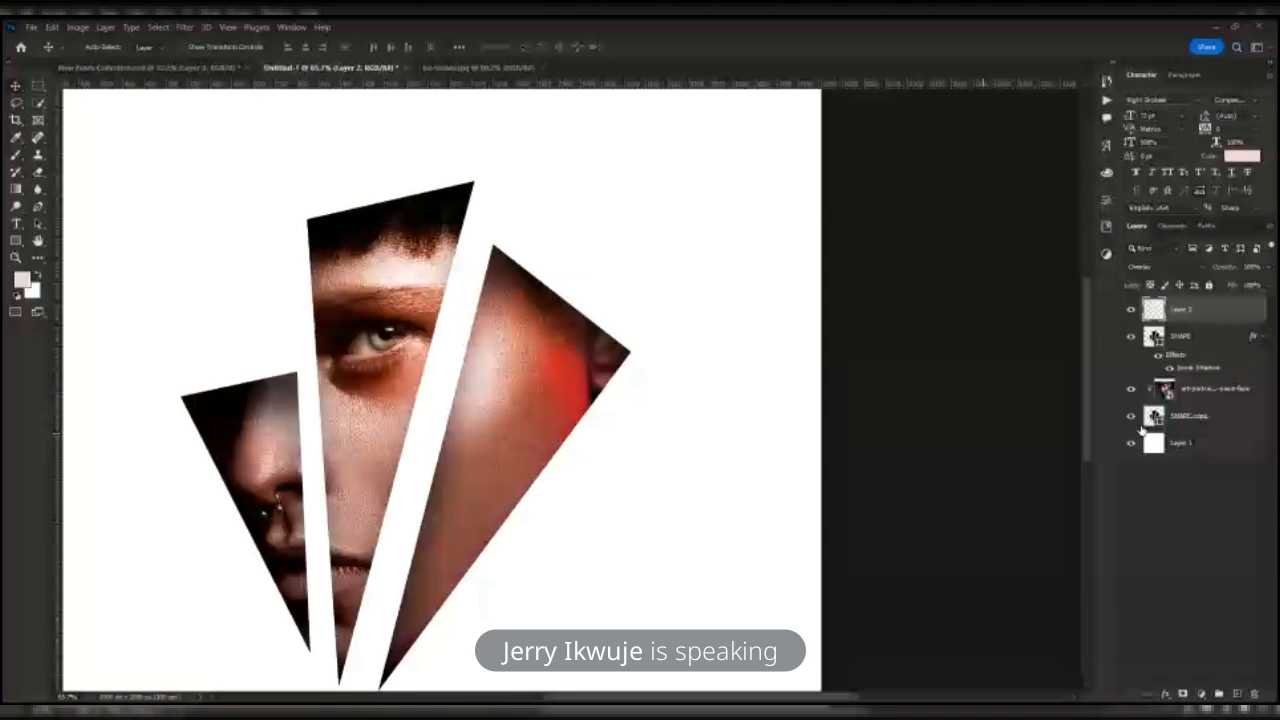
- Scale down Layer 2's pale pink dab around its center over the middle shard
scroll(643, 361, "down", 5)
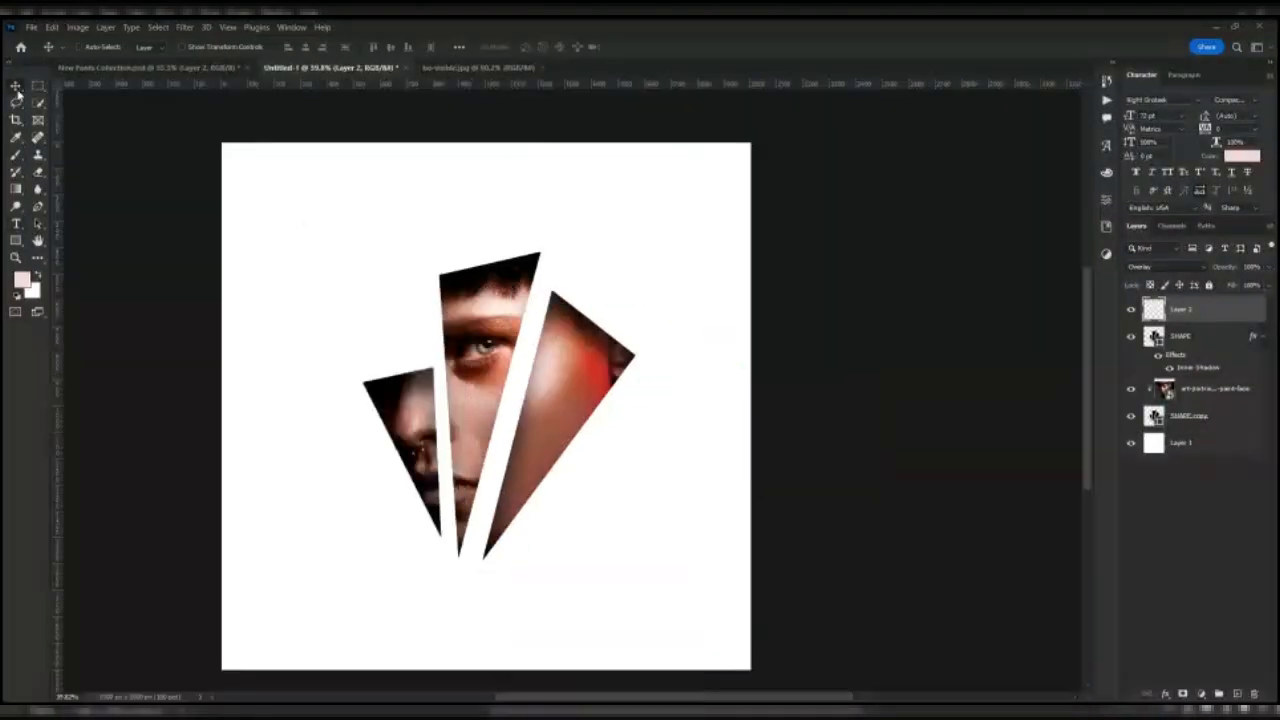
key("ctrl+t")
left_click_drag(657, 491, 604, 412)
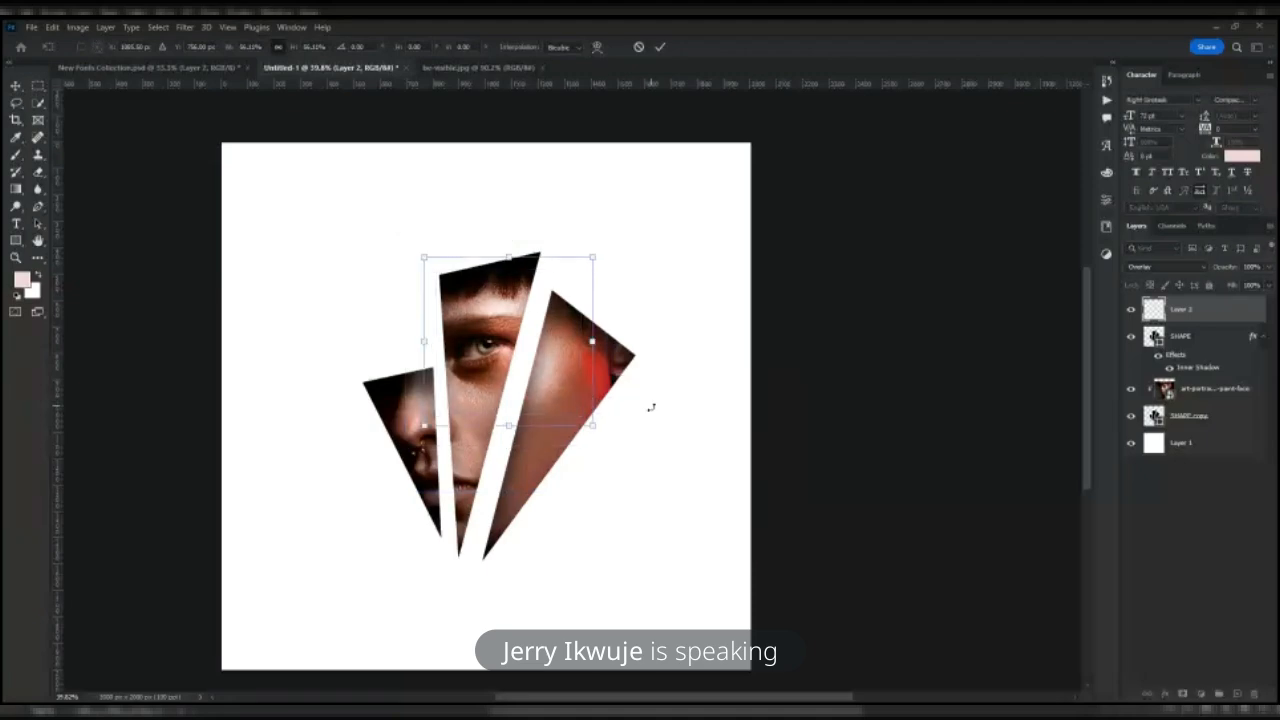
key("Return")
scroll(532, 314, "up", 5)
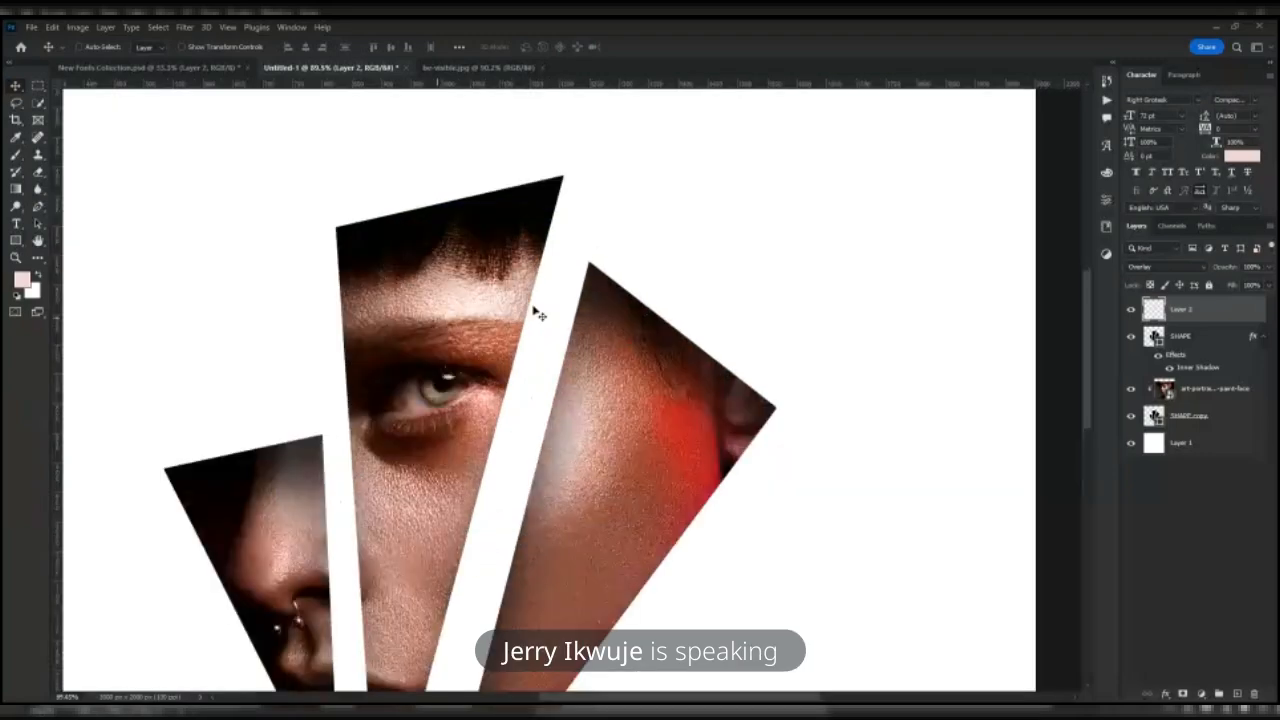
- Delete the pale pink Layer 2 and add a new empty layer above the SHAPE layer
scroll(488, 346, "down", 5)
key("Delete")
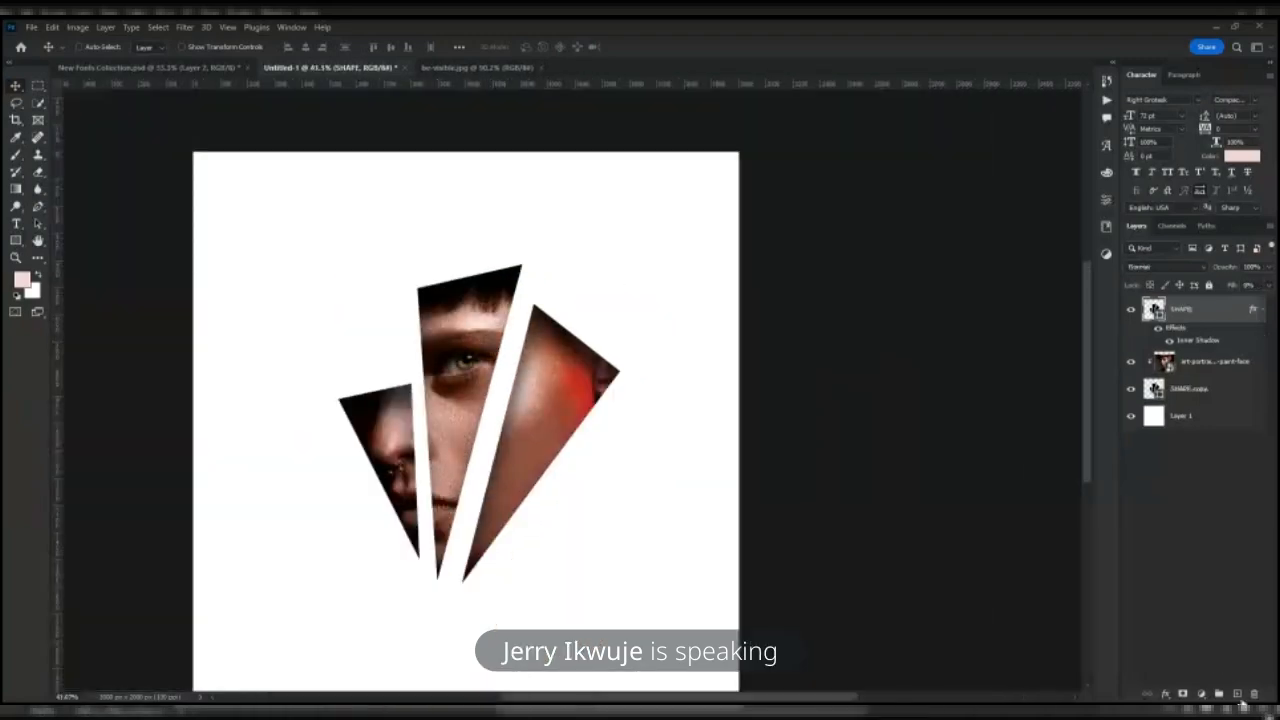
left_click(1238, 694)
- Sample an orange-red tone beside the red cheek paint and brush one large soft dab over the middle shard's eye
left_click(17, 139)
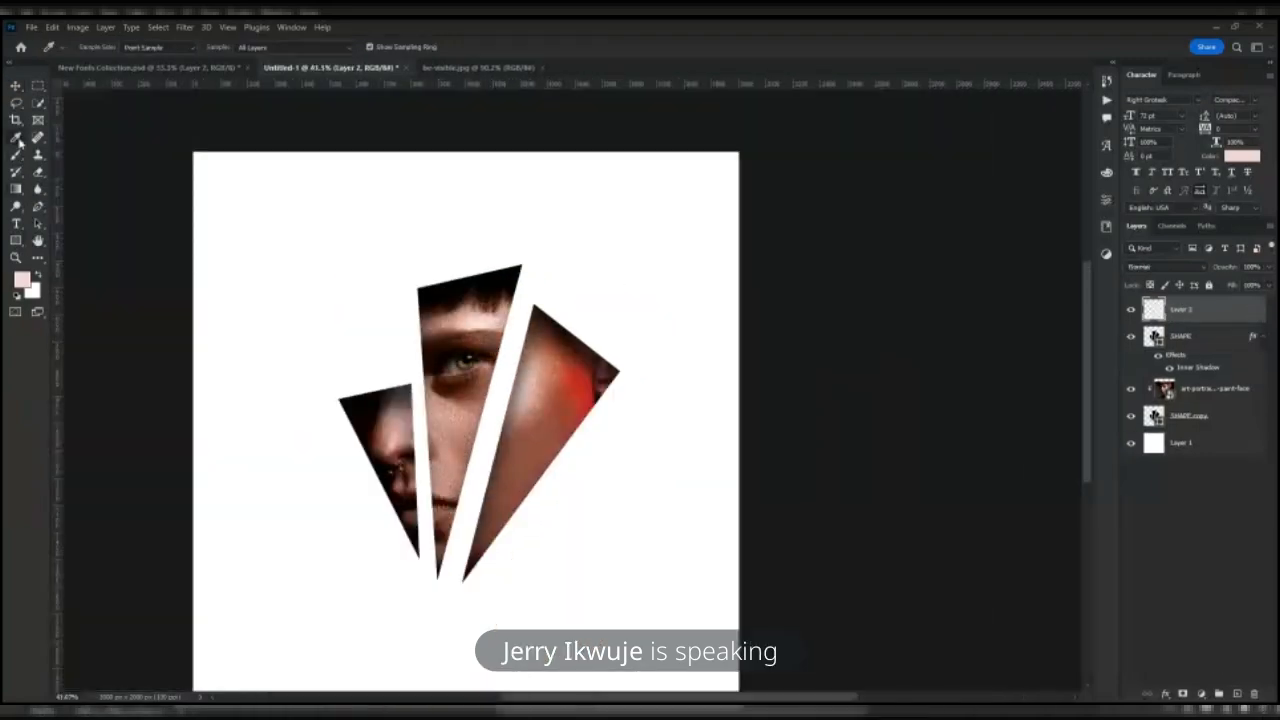
scroll(512, 385, "up", 4)
left_click(624, 350)
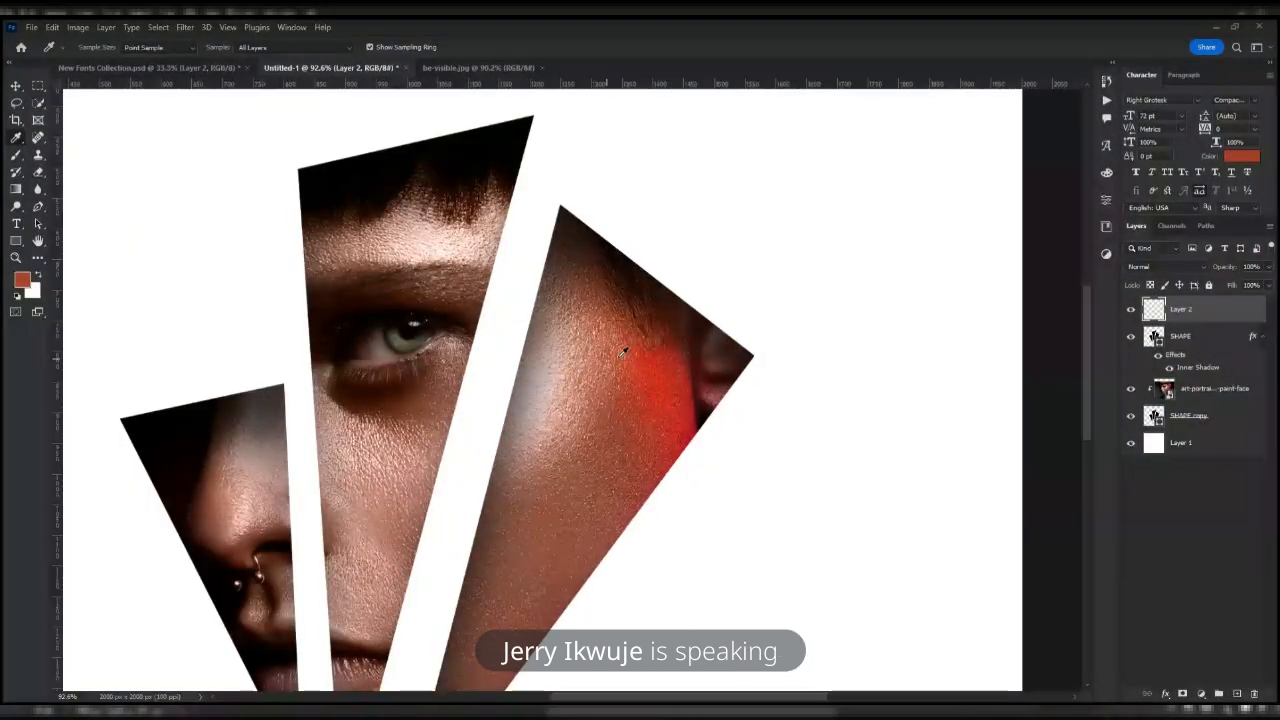
scroll(625, 370, "down", 4)
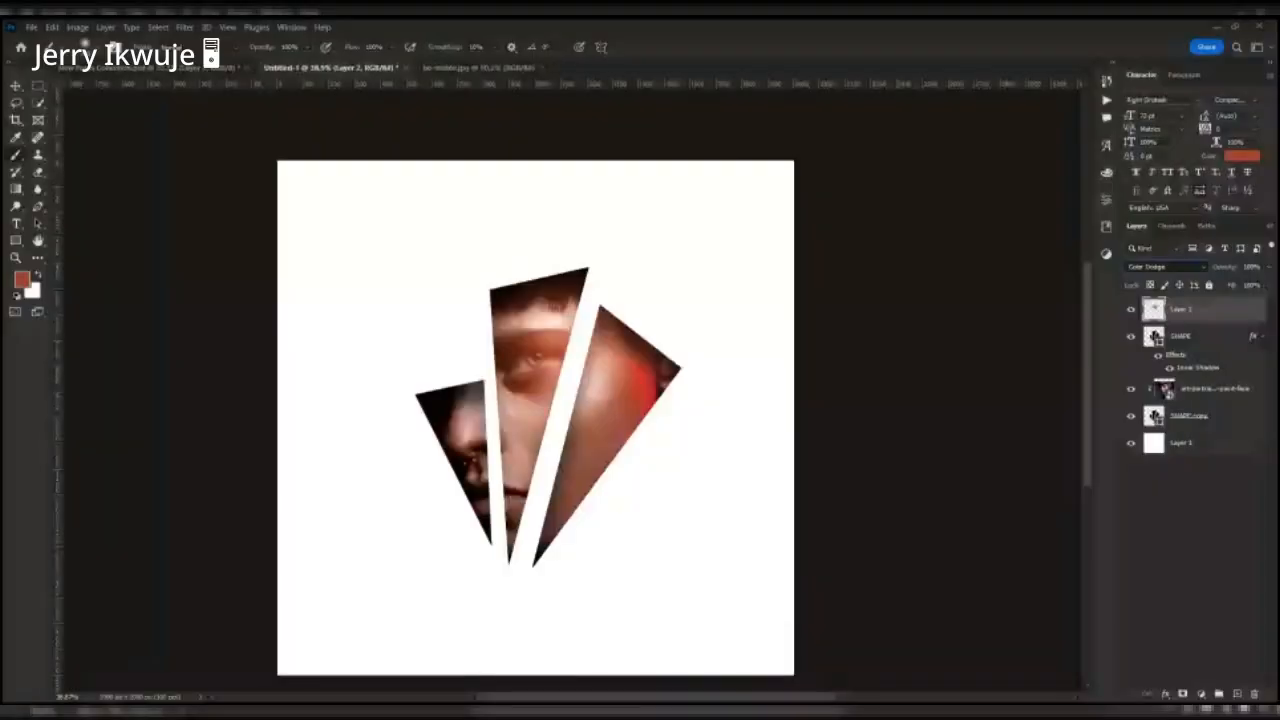
- Compare blend modes for the orange-red dab on Layer 2 and set it to Lighten
key("Down")
key("Down")
key("Up")
key("Up")
key("Up")
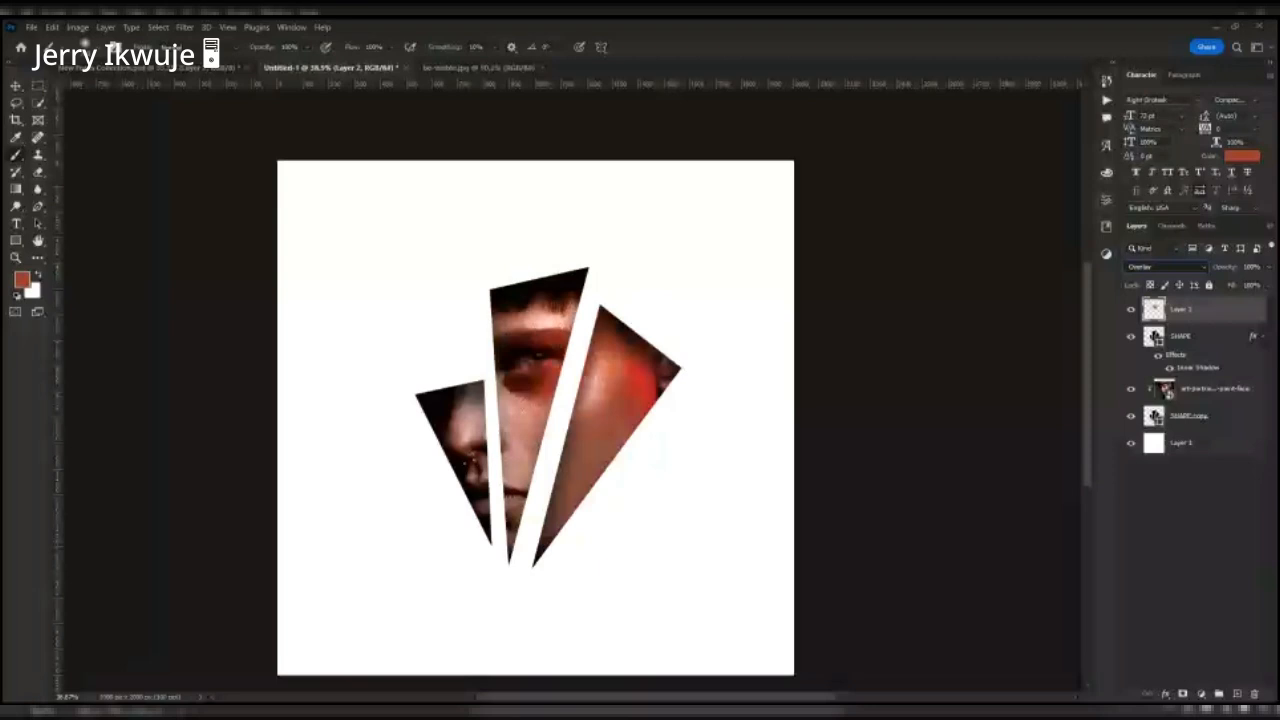
key("Up")
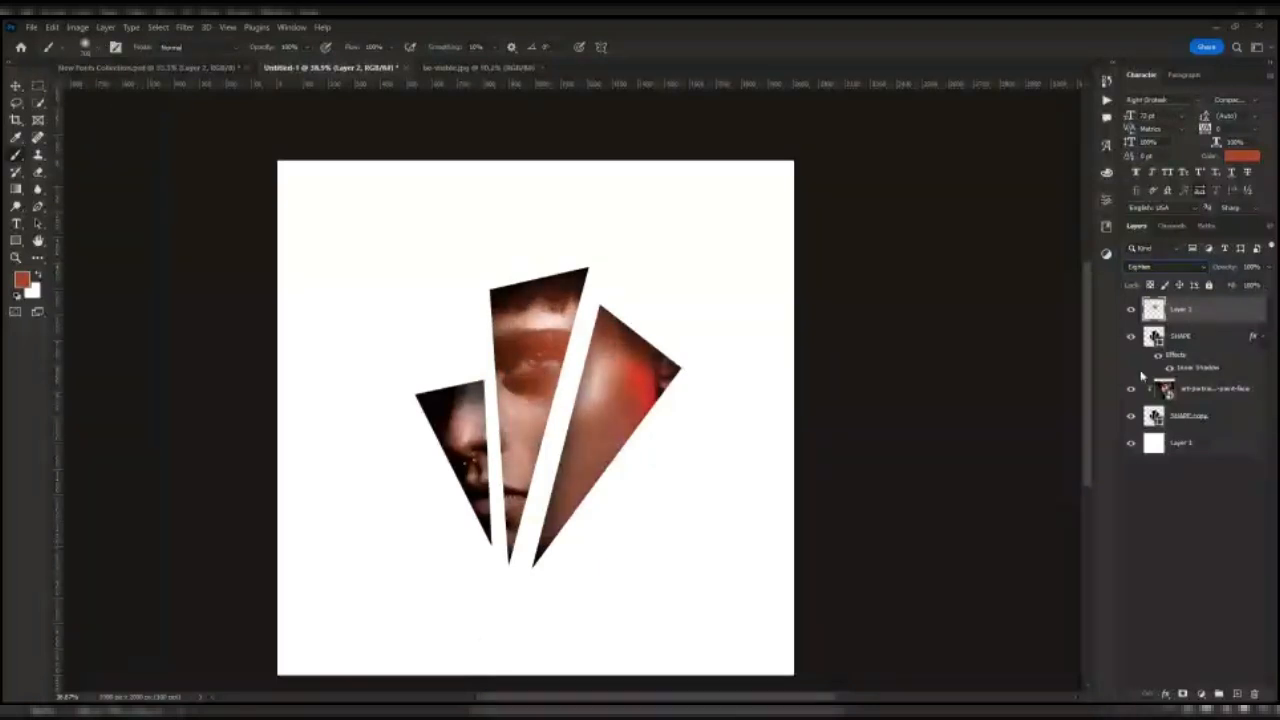
left_click(19, 87)
key("ctrl+0")
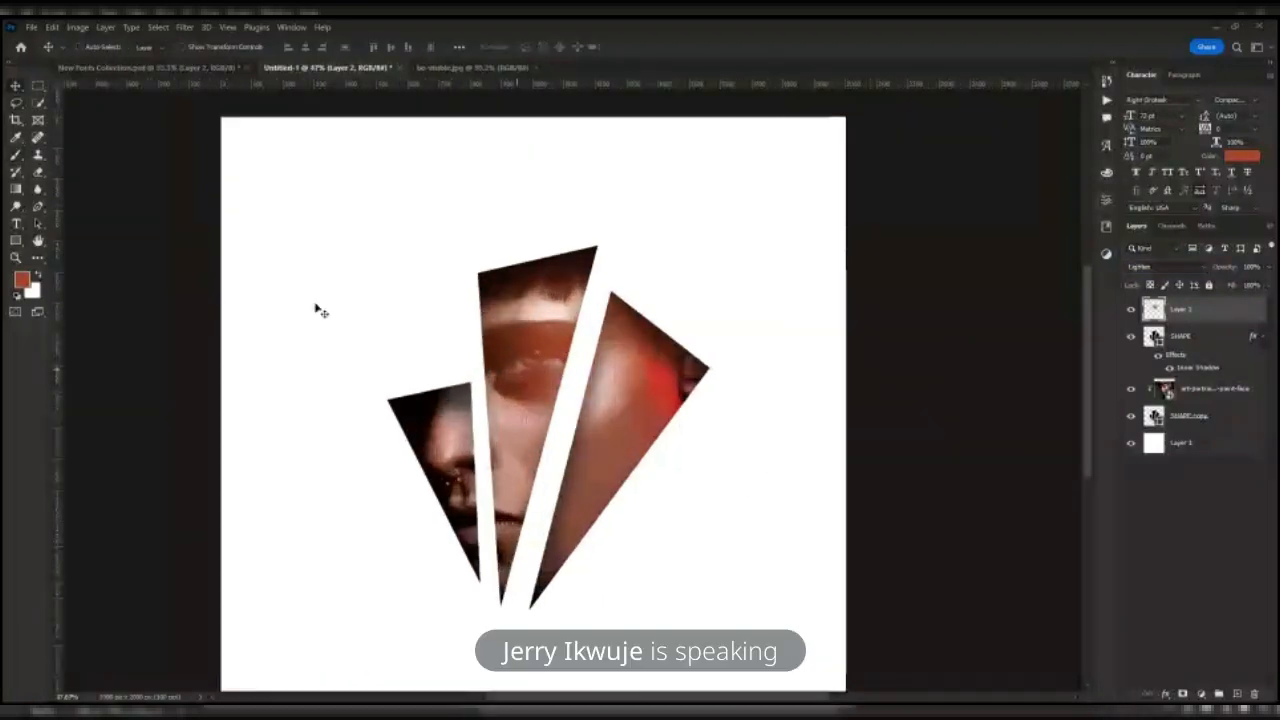
- Fine-tune the color of Layer 2's orange-red dab with Hue/Saturation, shifting its hue slightly
key("ctrl+u")
left_click_drag(548, 155, 780, 167)
mouse_move(838, 259)
left_mouse_down()
mouse_move(809, 259)
mouse_move(832, 260)
left_mouse_up()
left_click_drag(836, 327, 820, 294)
left_click(985, 192)
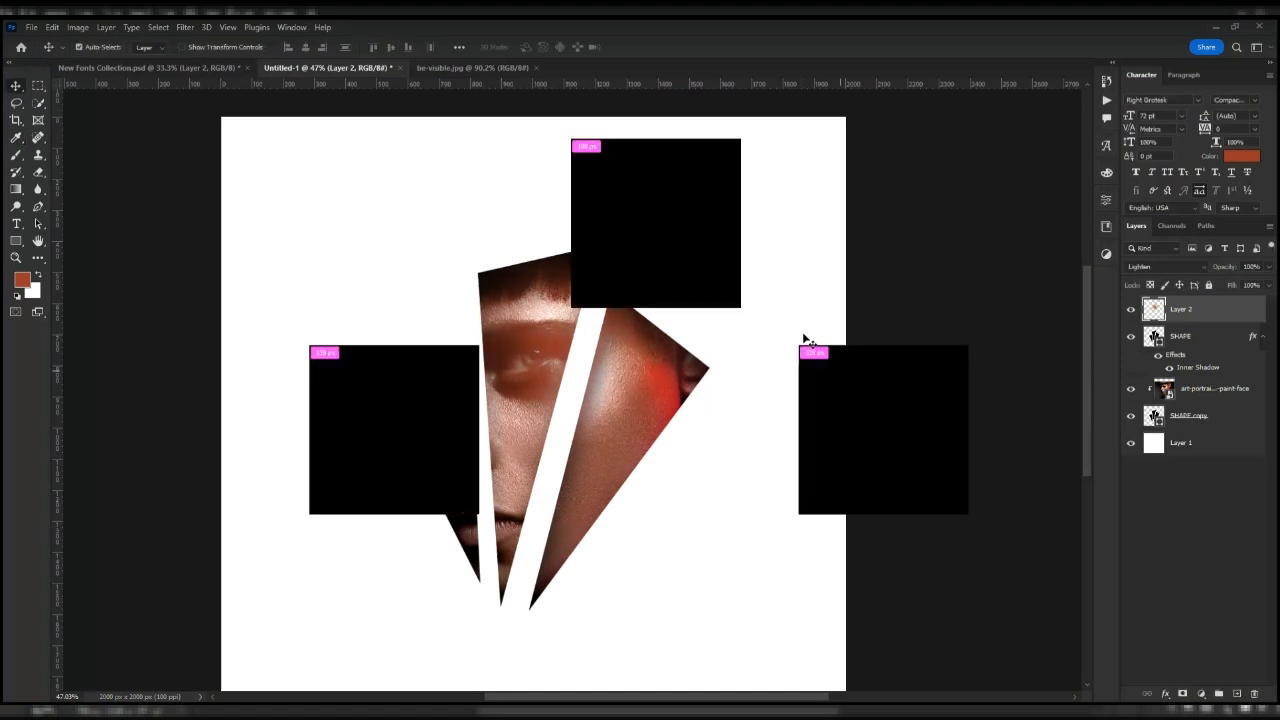
key("ctrl+u")
mouse_move(835, 260)
left_mouse_down()
mouse_move(891, 261)
mouse_move(836, 275)
mouse_move(858, 268)
left_mouse_up()
left_click(985, 193)
- Set Layer 2's blend mode to Linear Dodge (Add) and scale the orange-red glow down around its center
left_click(1166, 266)
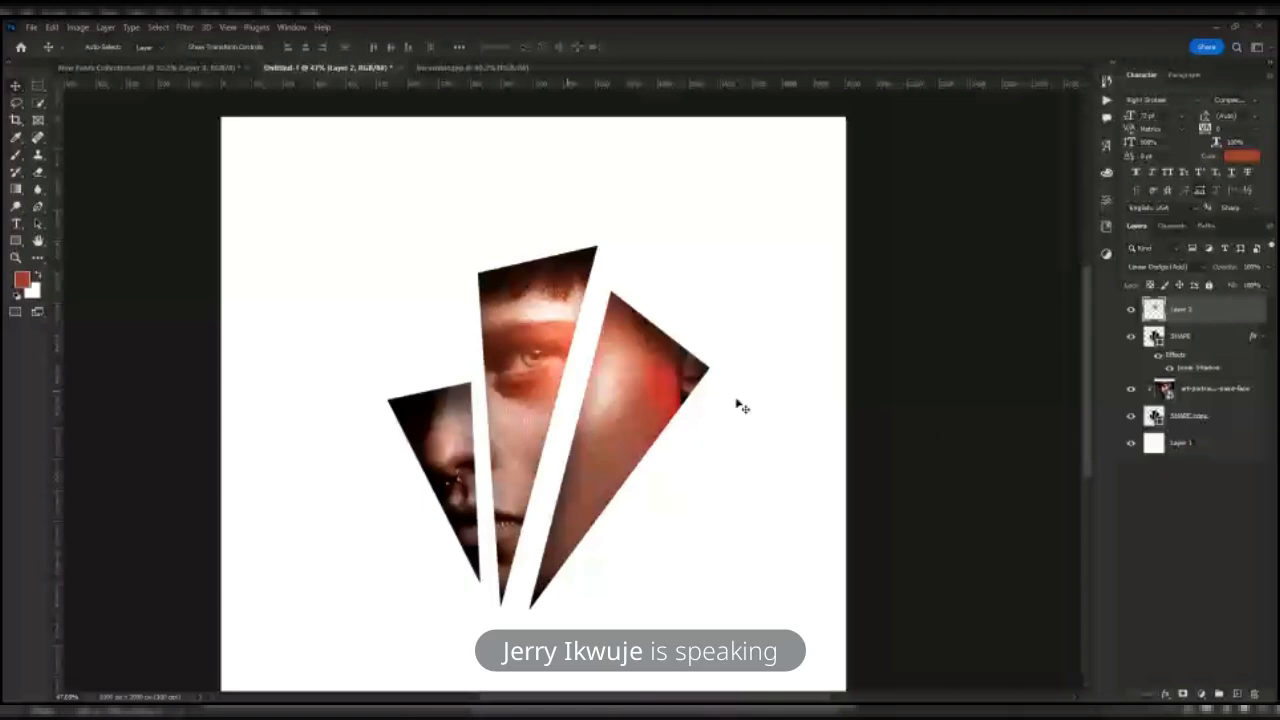
key("ctrl+minus")
key("ctrl+t")
left_click_drag(697, 493, 674, 464)
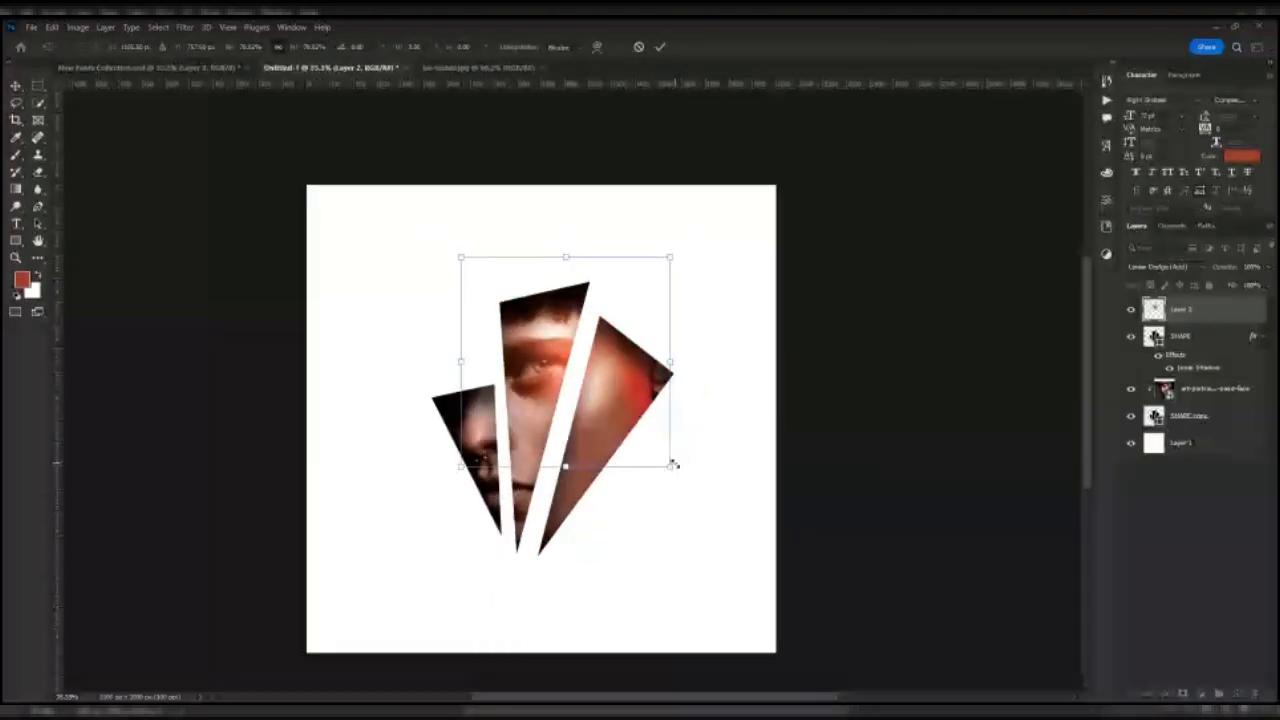
key("Return")
- Move the orange-red glow slightly so it sits over the eye and the middle shard's edge
scroll(582, 370, "up", 3)
mouse_move(554, 340)
left_mouse_down()
mouse_move(582, 352)
mouse_move(584, 290)
mouse_move(560, 350)
left_mouse_up()
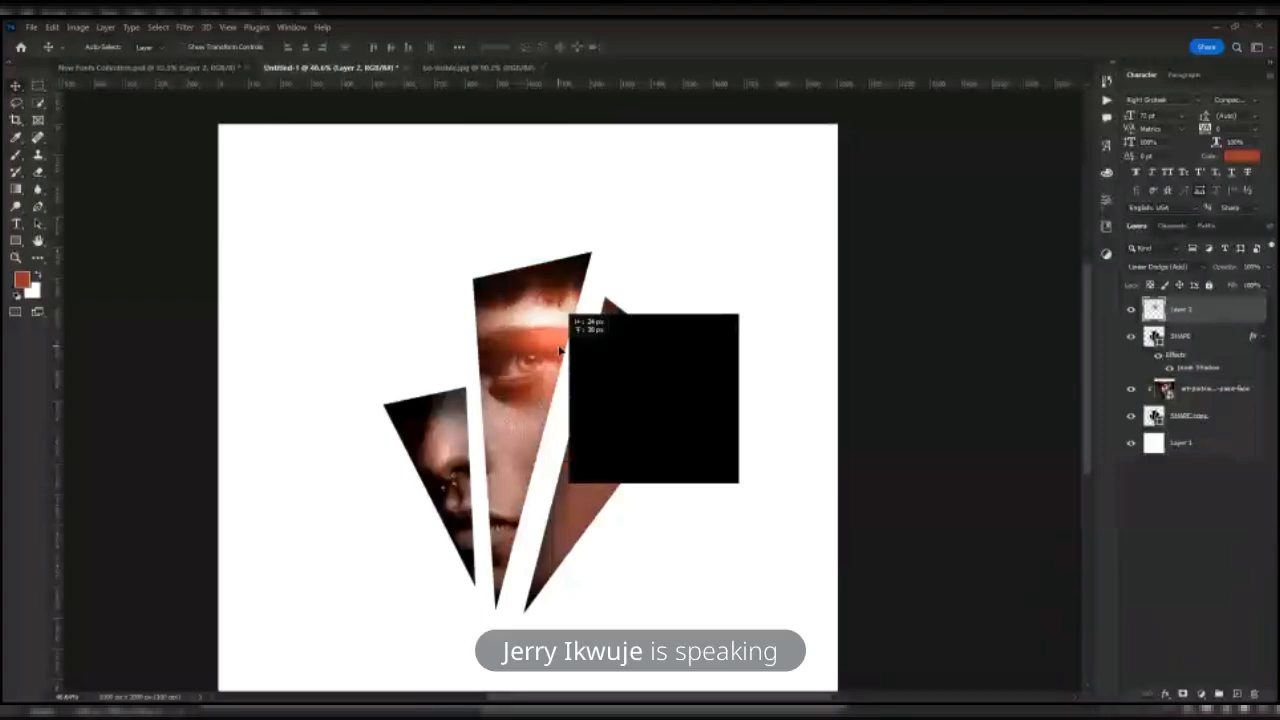
left_click_drag(560, 350, 560, 350)
scroll(465, 385, "down", 3)
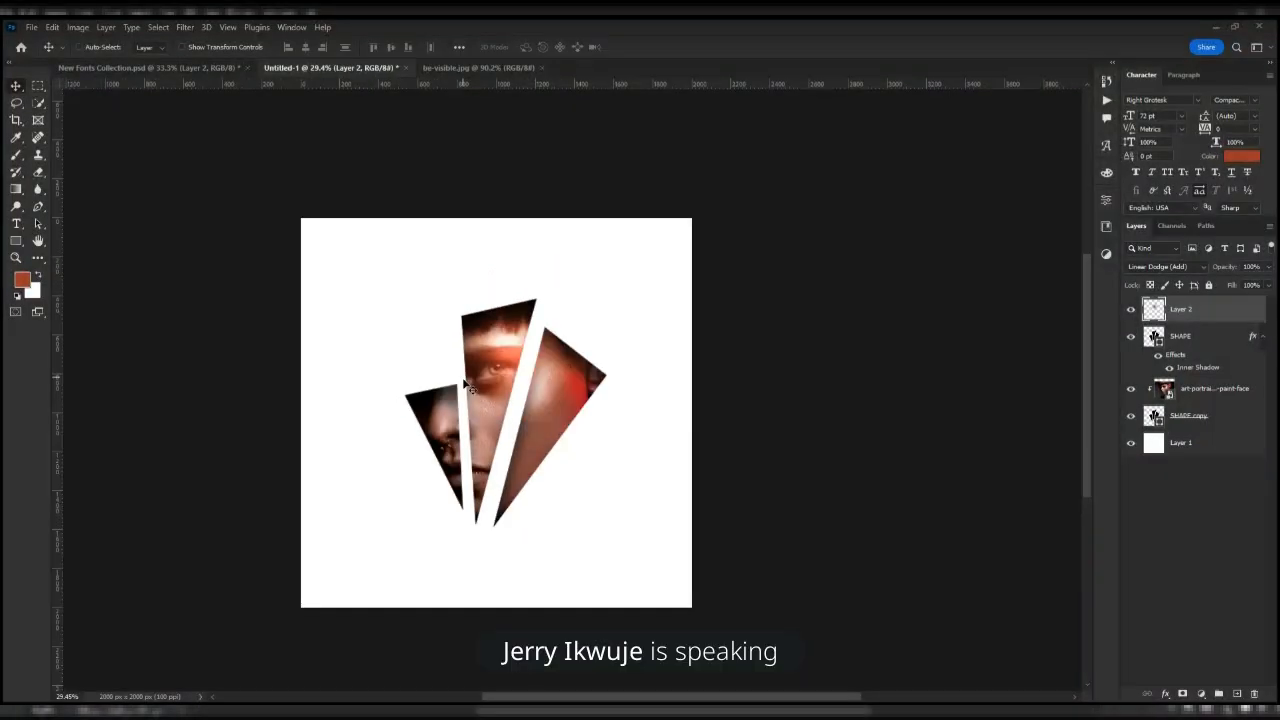
- Examine the glow and shading on the shards in the be-visible.jpg reference, and return to the Untitled-1 document
scroll(481, 348, "up", 3)
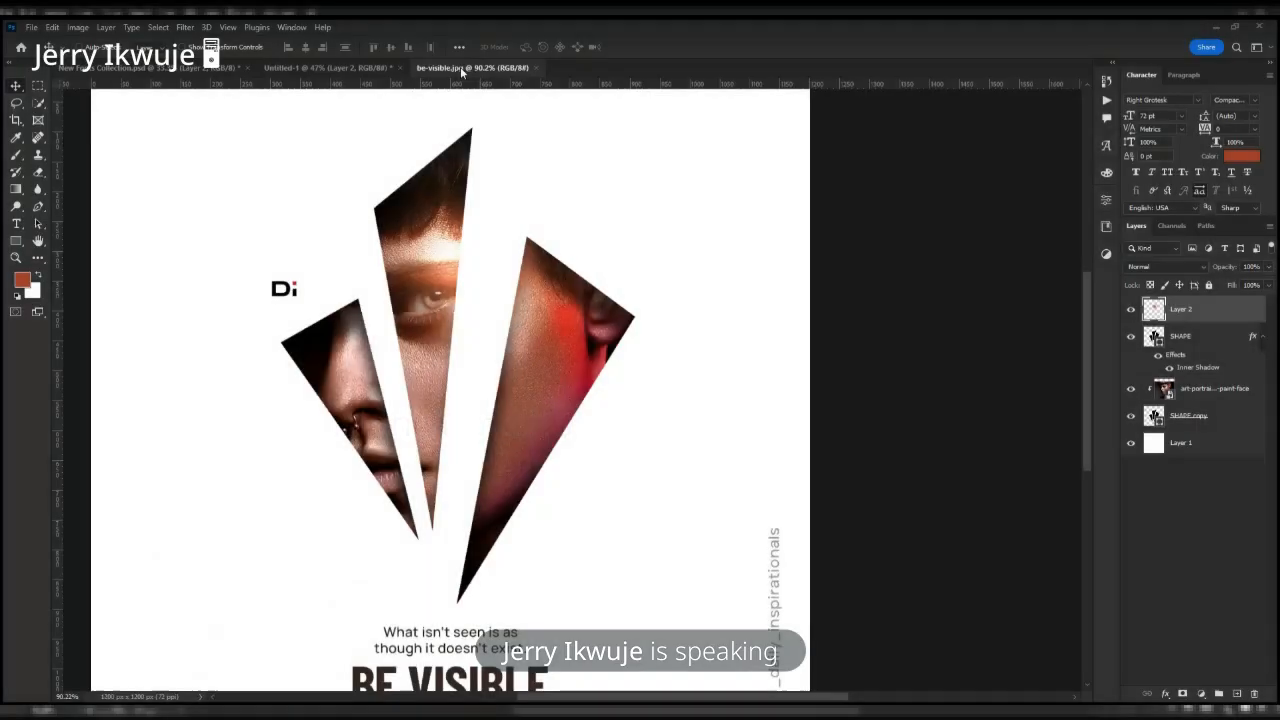
left_click(460, 66)
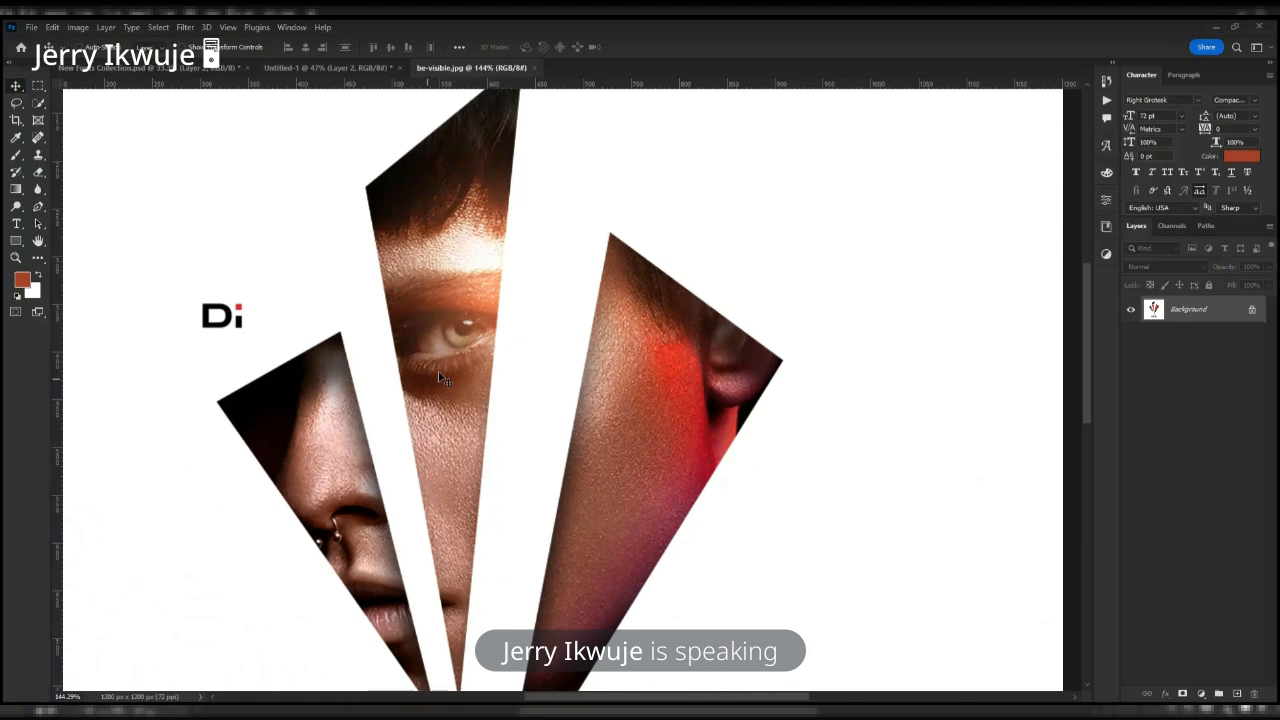
scroll(441, 376, "down", 10)
scroll(443, 365, "up", 4)
scroll(443, 365, "down", 3)
left_click(308, 65)
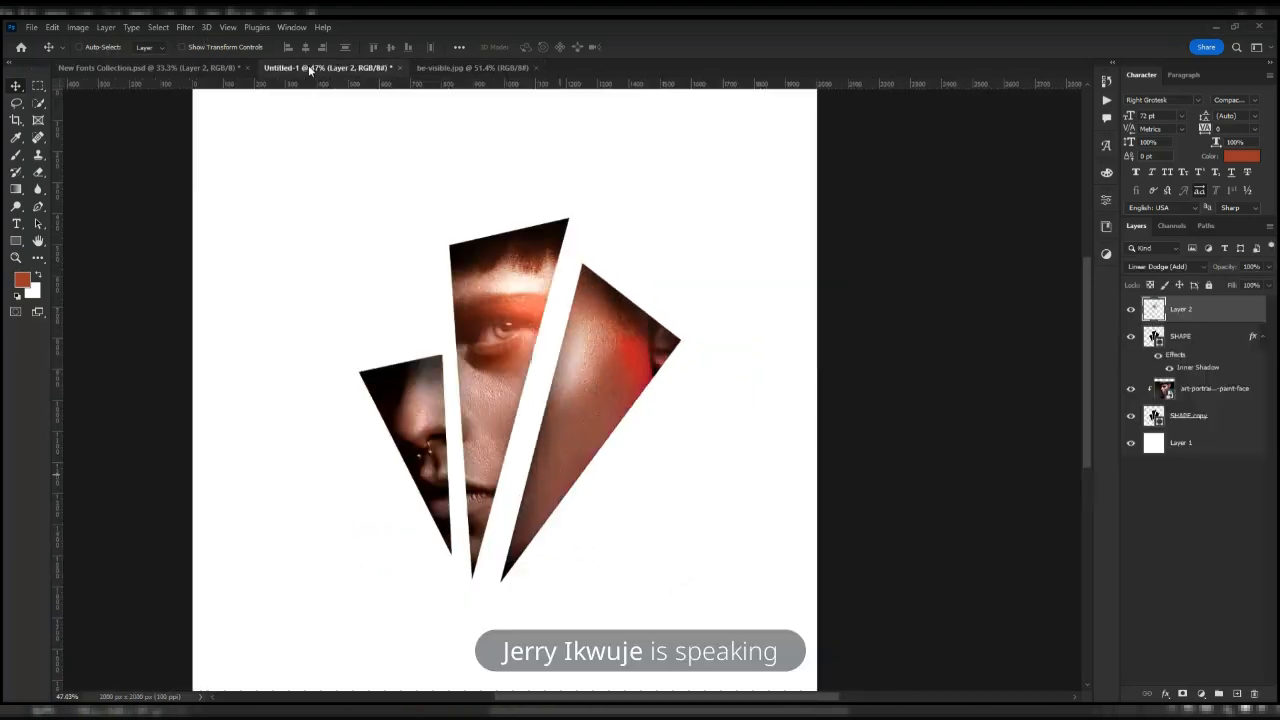
scroll(551, 551, "down", 4)
scroll(533, 572, "up", 3)
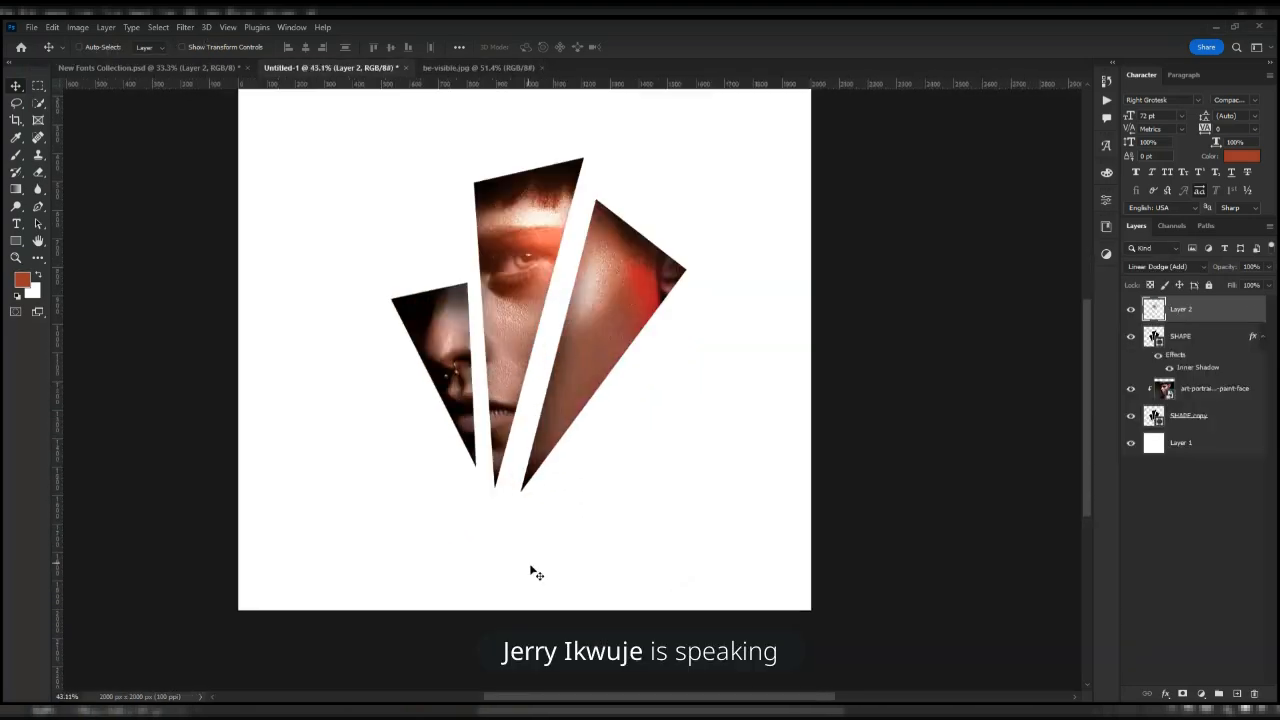
scroll(543, 349, "up", 2)
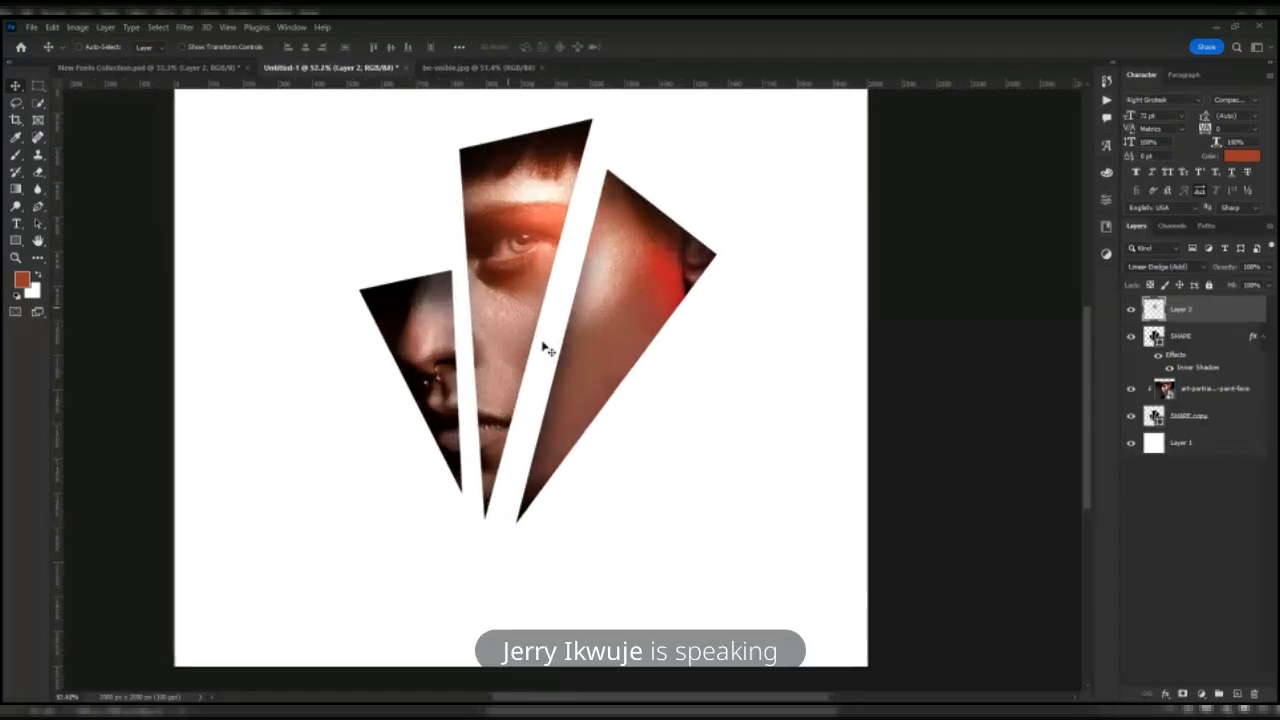
scroll(547, 349, "down", 2)
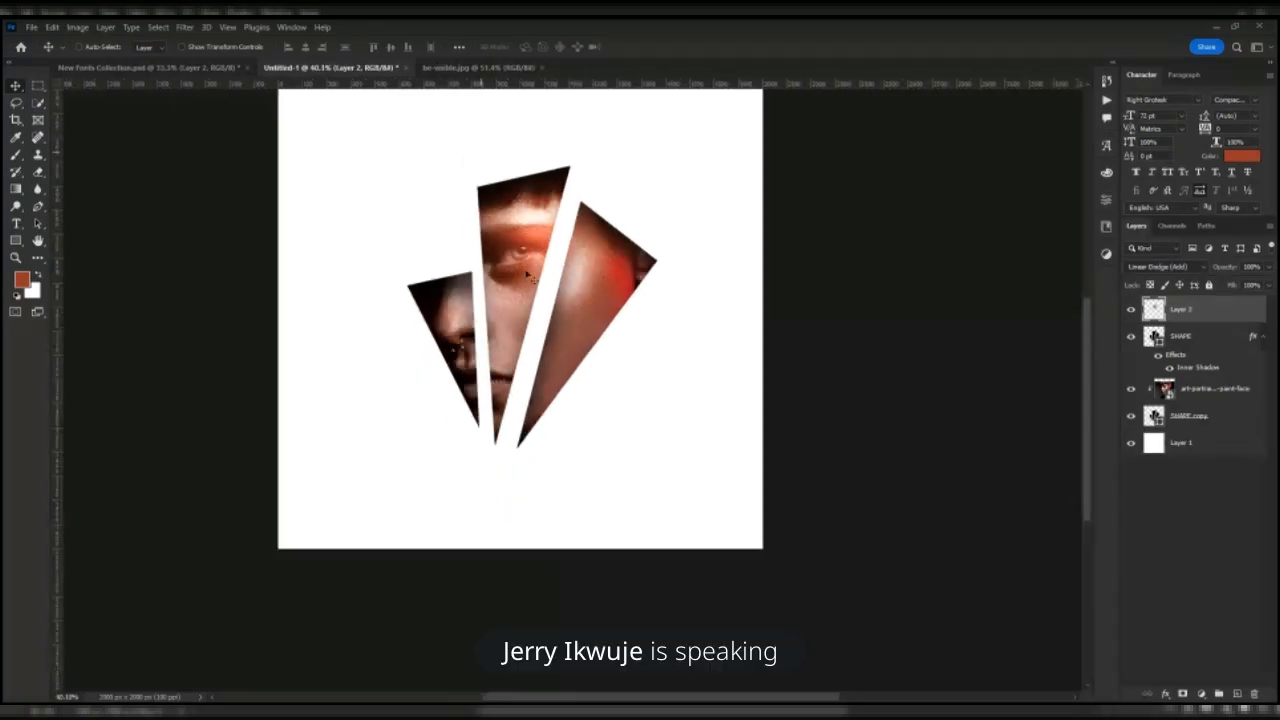
scroll(506, 166, "up", 3)
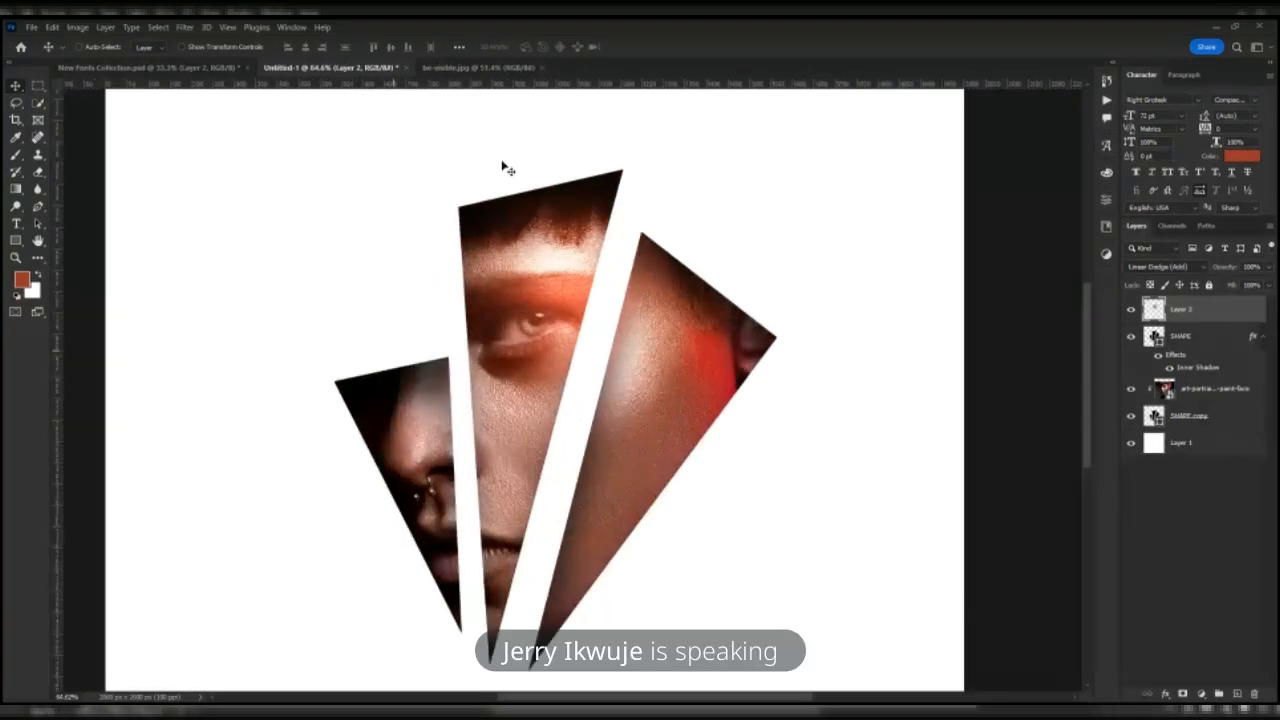
scroll(667, 323, "down", 3)
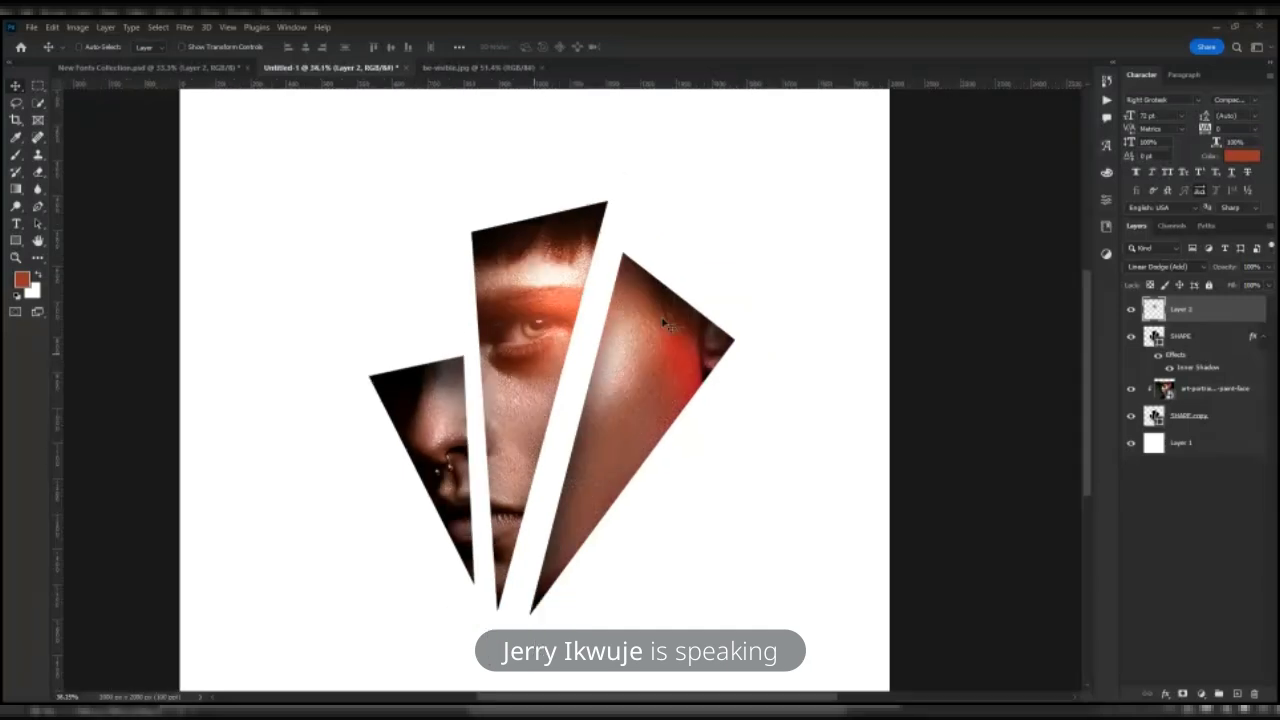
- Compare the glow on the shards with the be-visible.jpg reference, and return to the Untitled-1 document
scroll(666, 323, "down", 2)
scroll(486, 357, "up", 1)
left_click(494, 70)
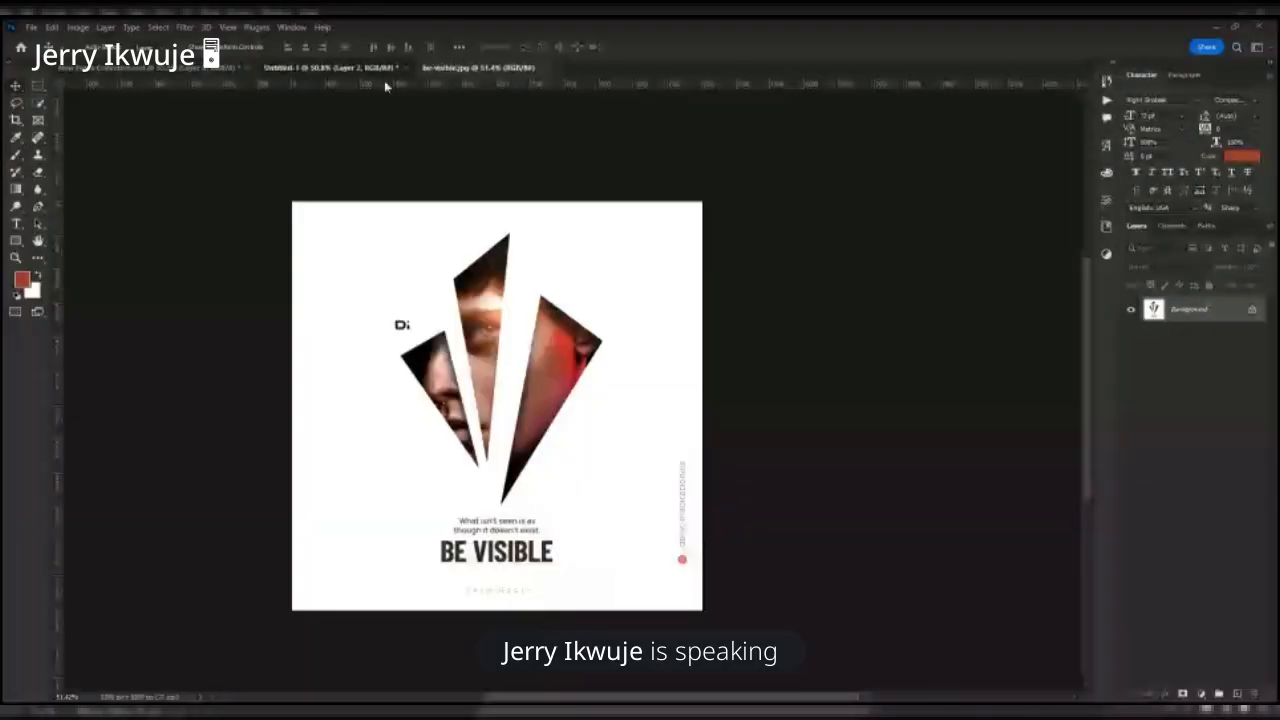
left_click(331, 68)
- Try blend modes on Layer 2, running from Darken, Color Burn and Linear Burn through Lighten to Divide, and back to Screen and Lighter Color
key("Up")
key("Up")
key("Up")
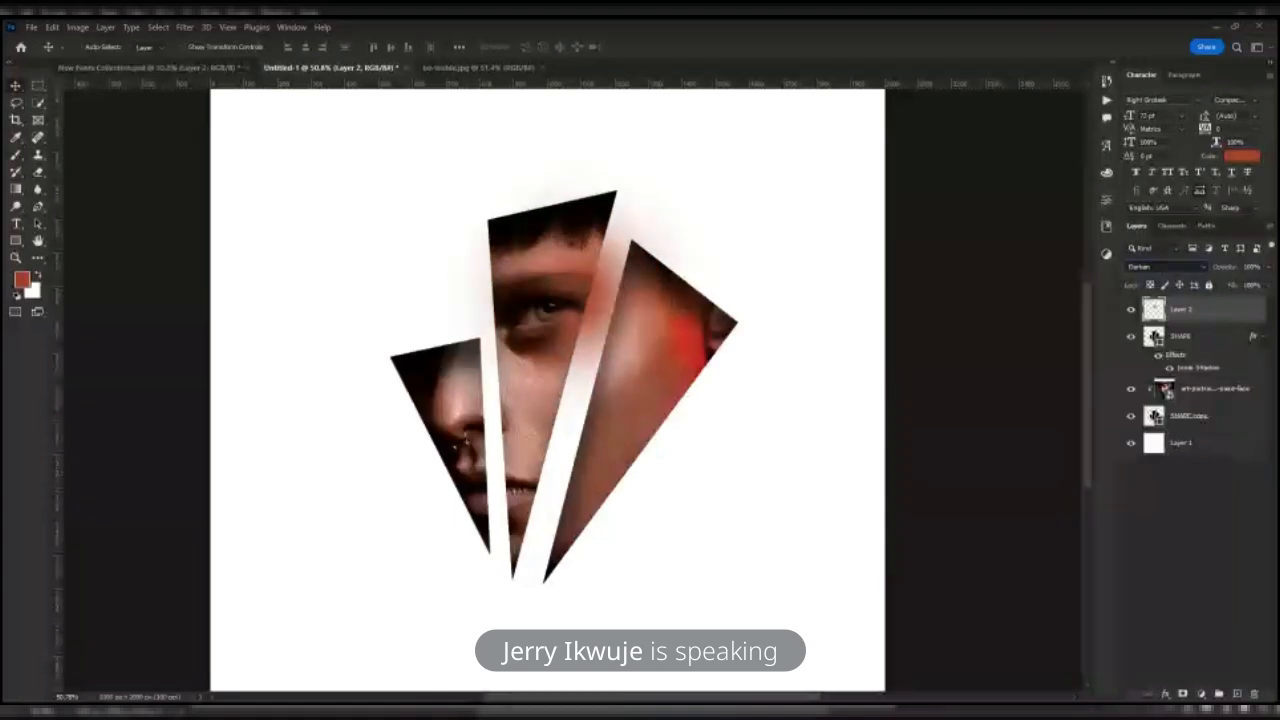
key("Down")
key("Down")
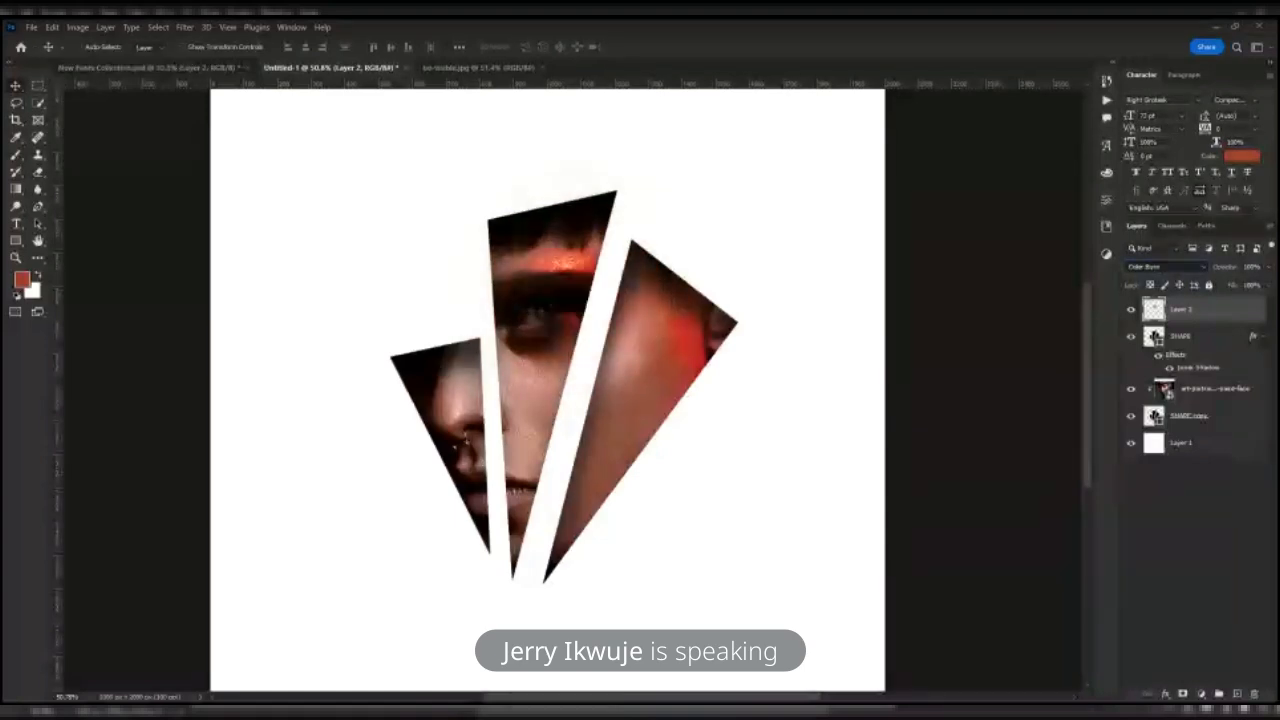
key("Down")
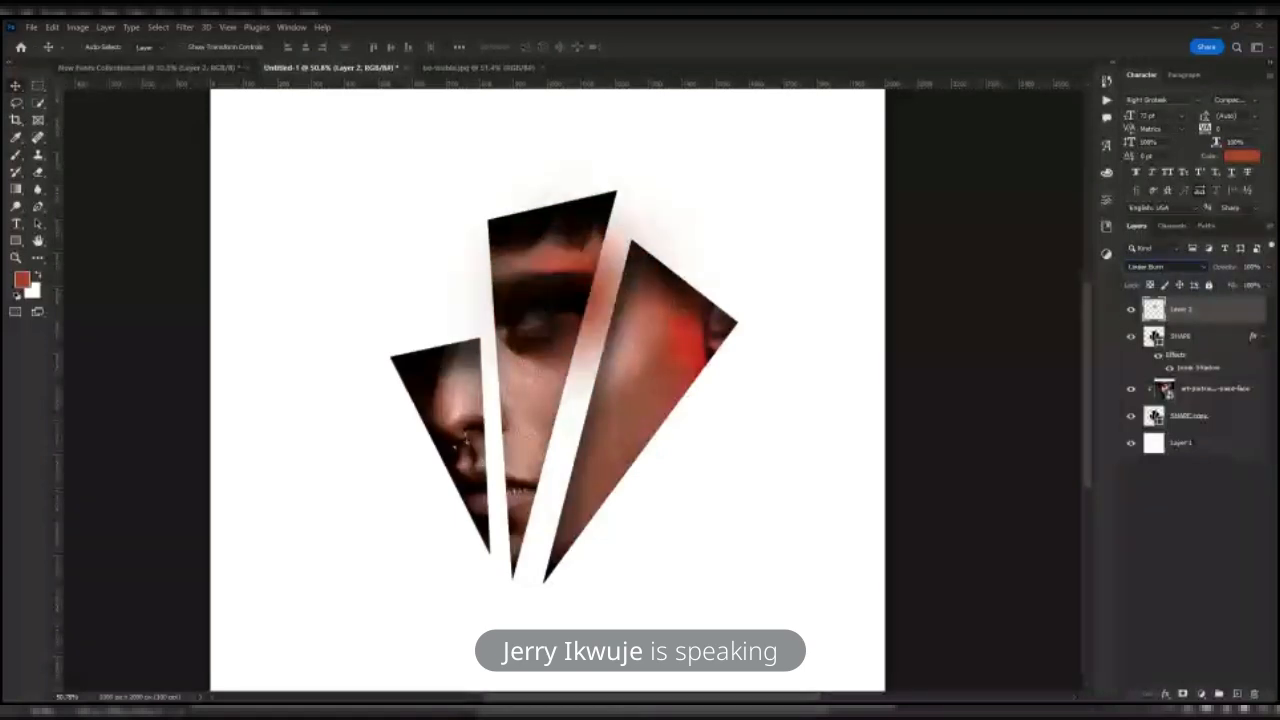
key("Down")
key("Up")
key("Up")
key("Up")
key("Up")
key("Down")
key("Down")
key("Down")
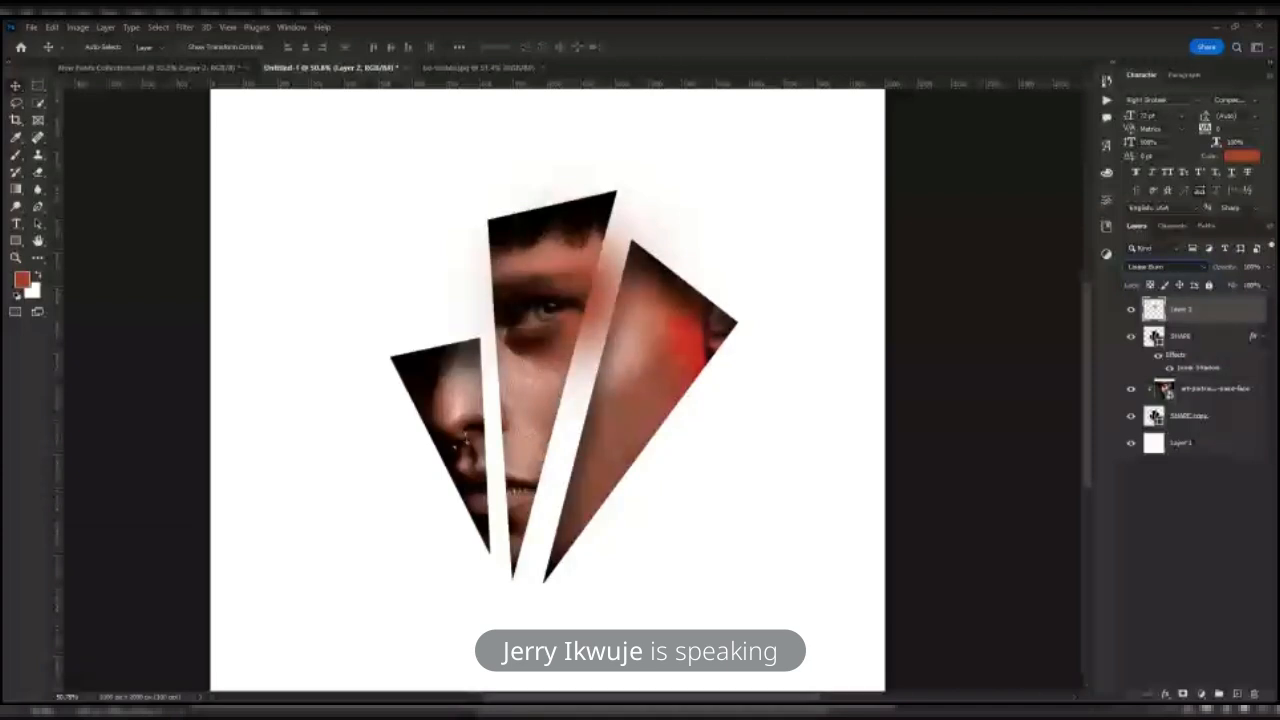
key("Down")
key("Down")
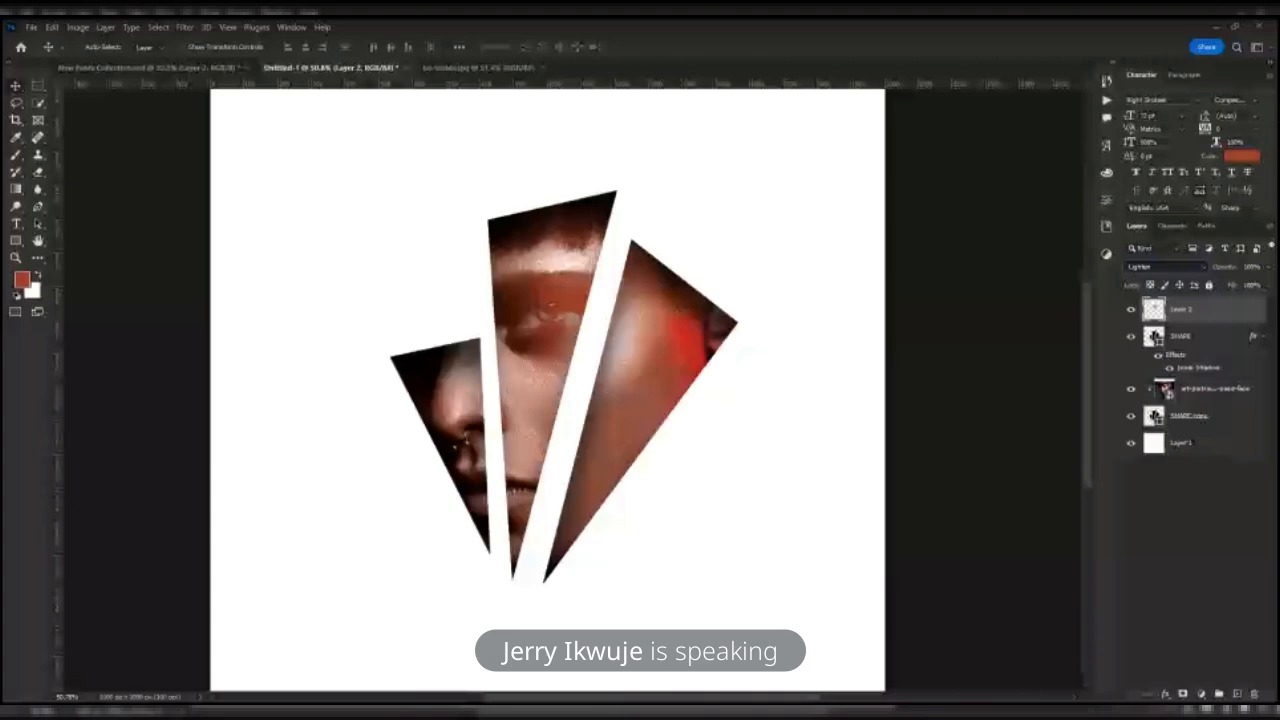
key("Down")
key("Down")
key("Down")
key("Down")
key("Down")
key("Down")
key("Down")
key("Down")
key("Down")
key("Down")
key("Down")
key("Down")
key("Down")
key("Down")
key("Down")
key("Up")
key("Down")
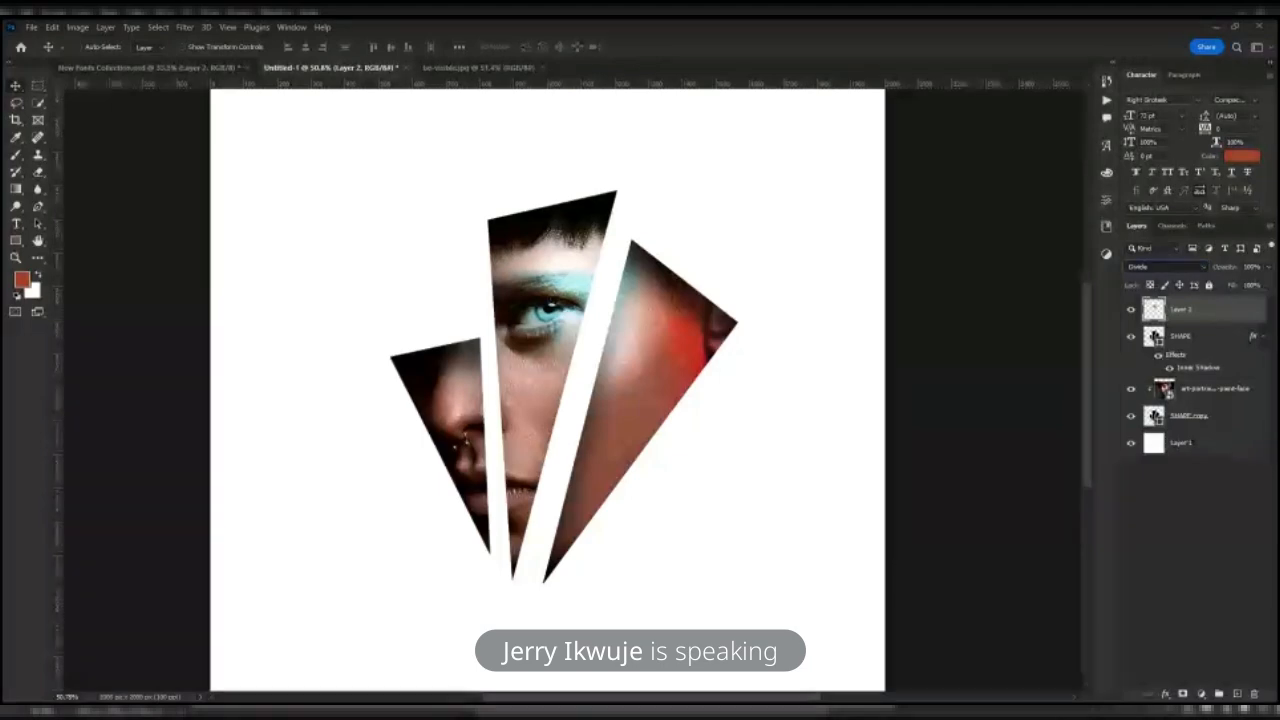
key("Down")
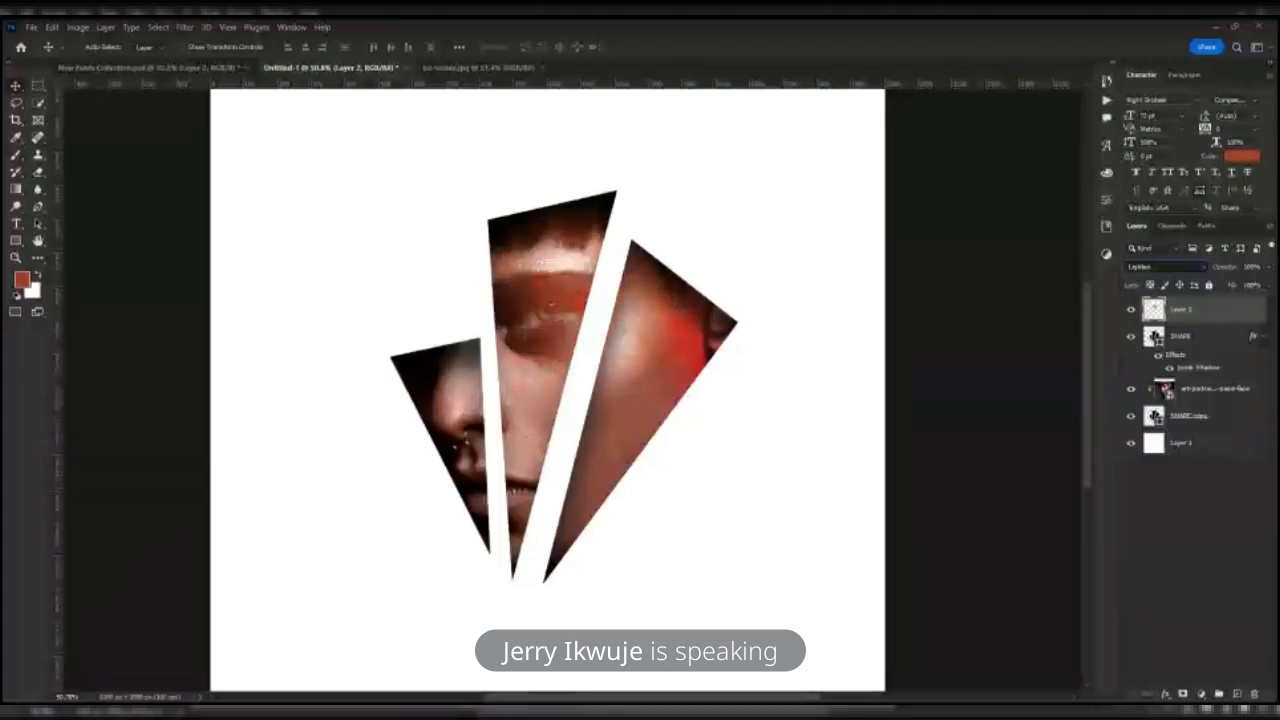
key("Down")
key("Down")
key("Down")
key("Down")
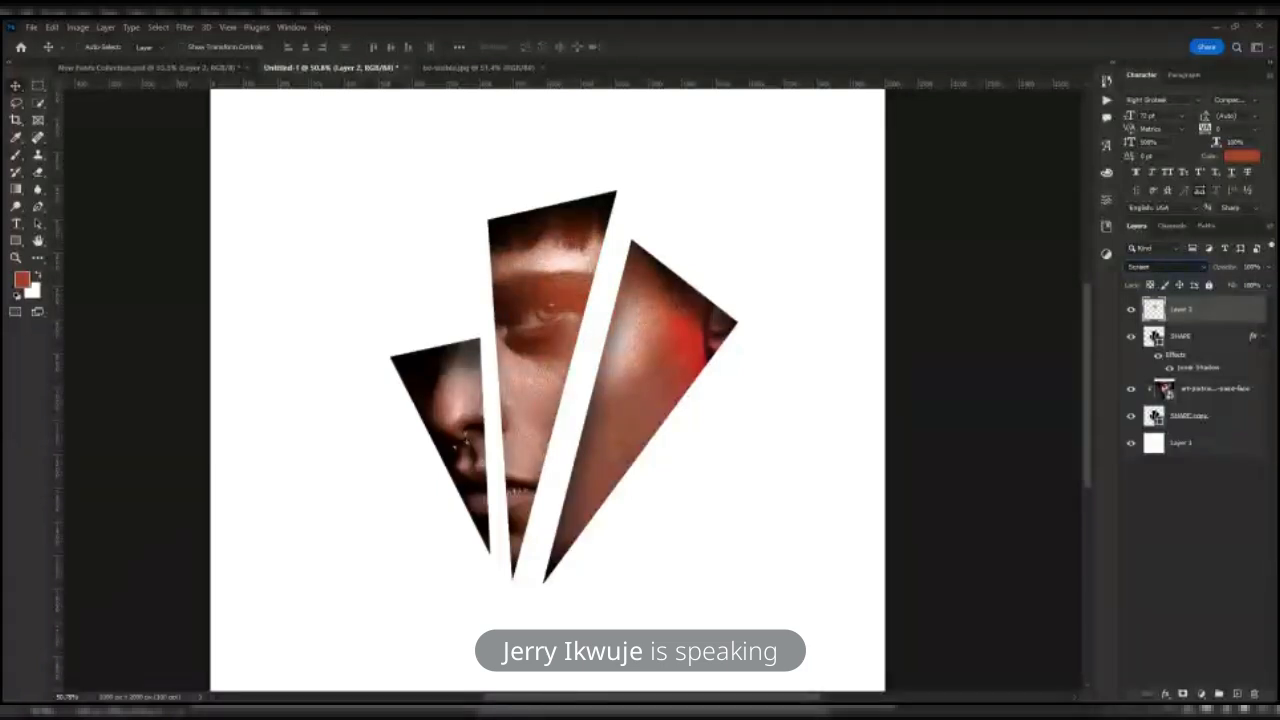
key("Up")
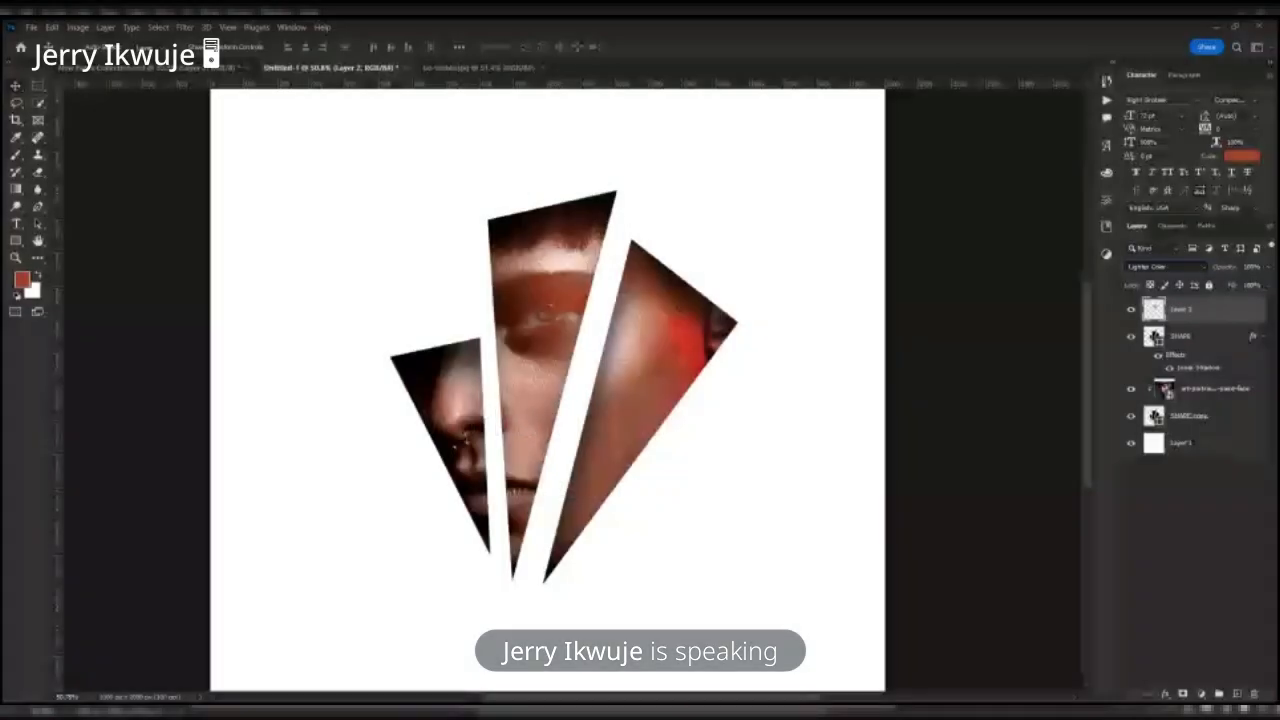
key("Up")
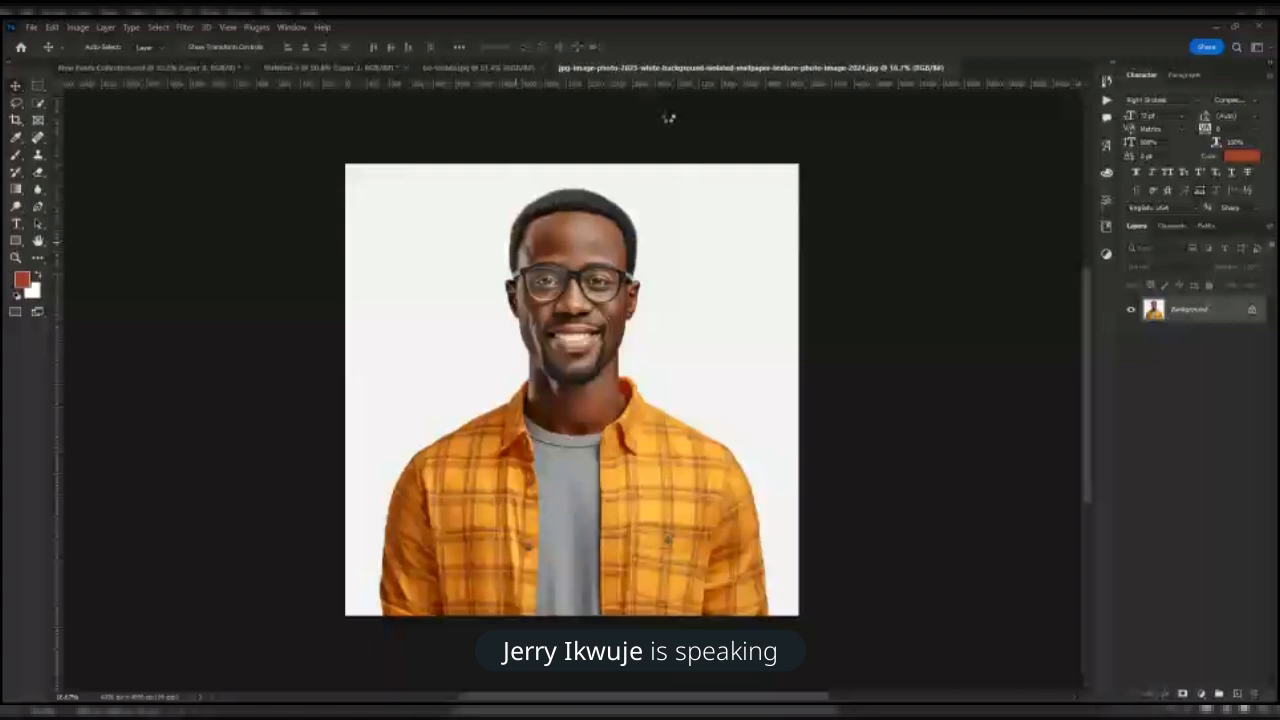
- Unlock the background of the portrait of the man in the orange shirt and add a Gradient Map adjustment layer above it
left_click(1252, 309)
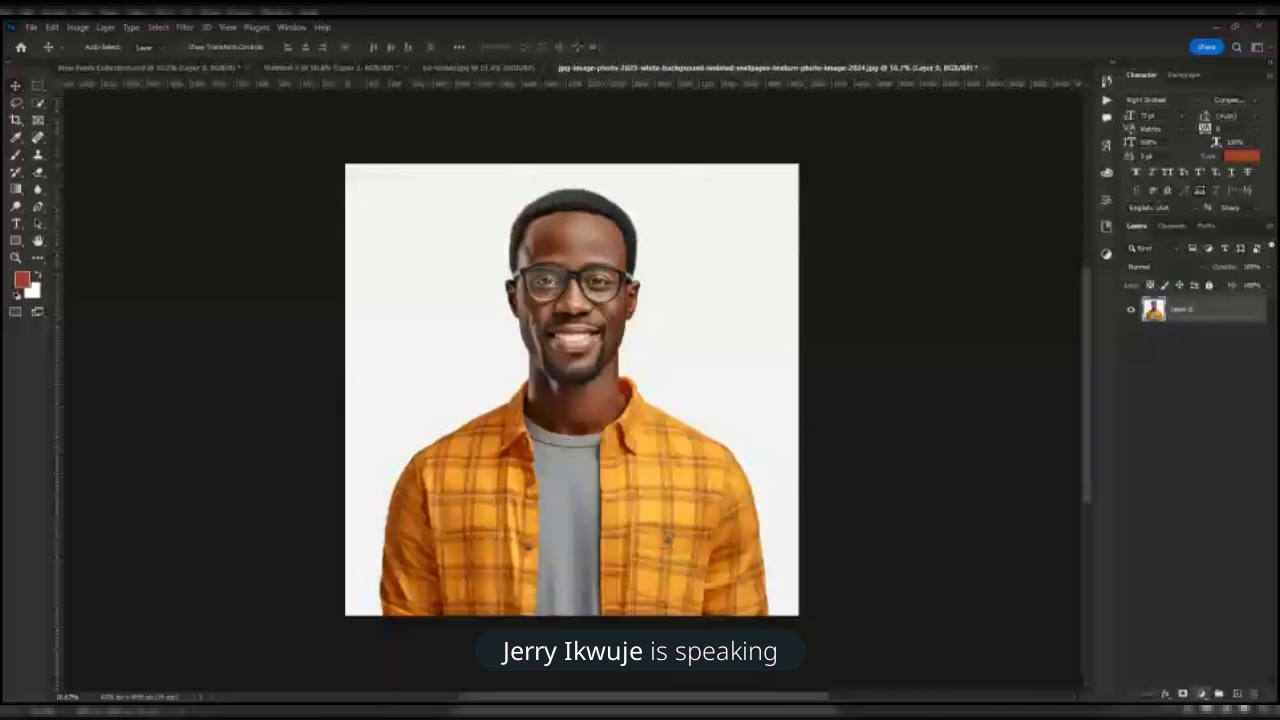
left_click(1202, 693)
left_click(1194, 625)
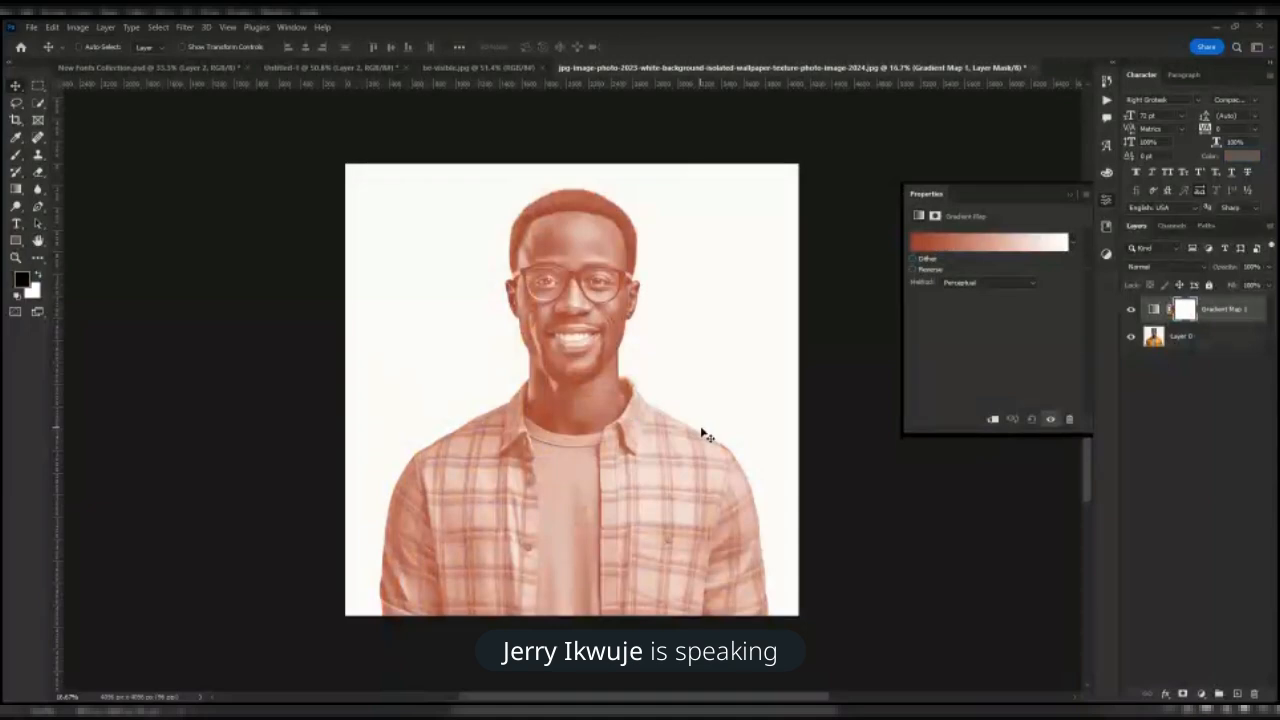
- Try the navy-to-cyan gradient preset on the portrait's Gradient Map
left_click(1073, 257)
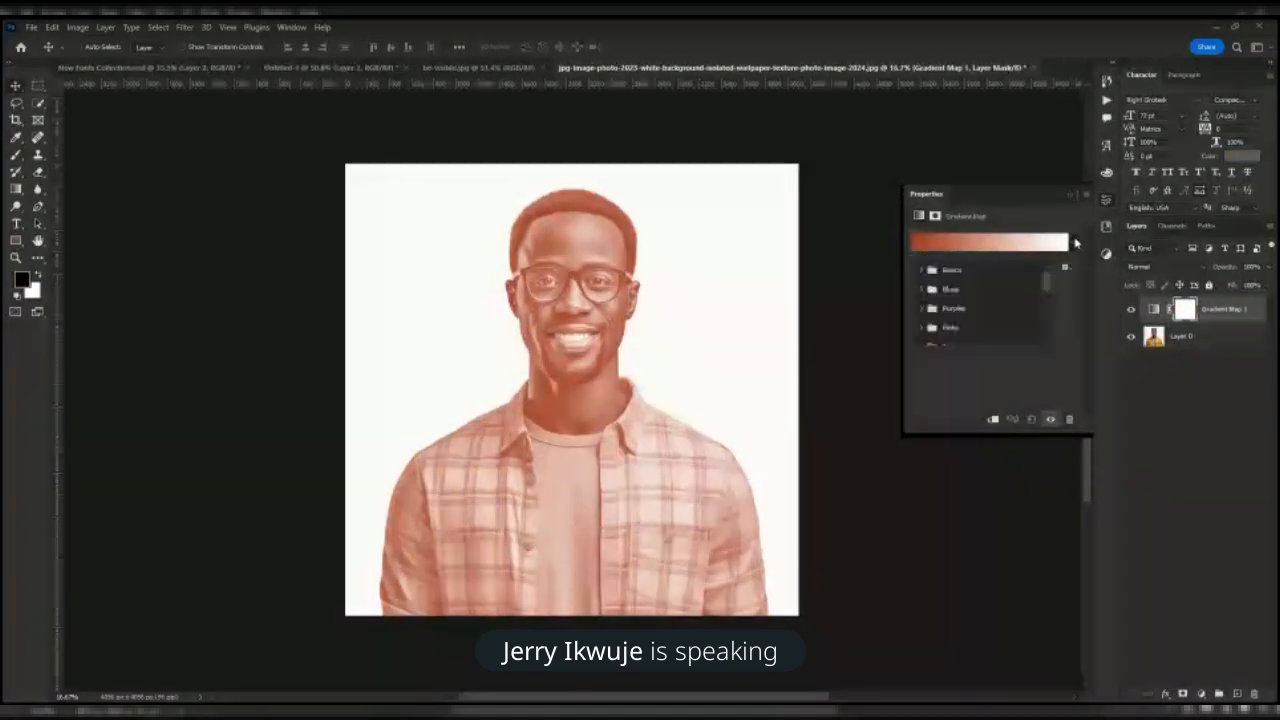
scroll(996, 292, "down", 3)
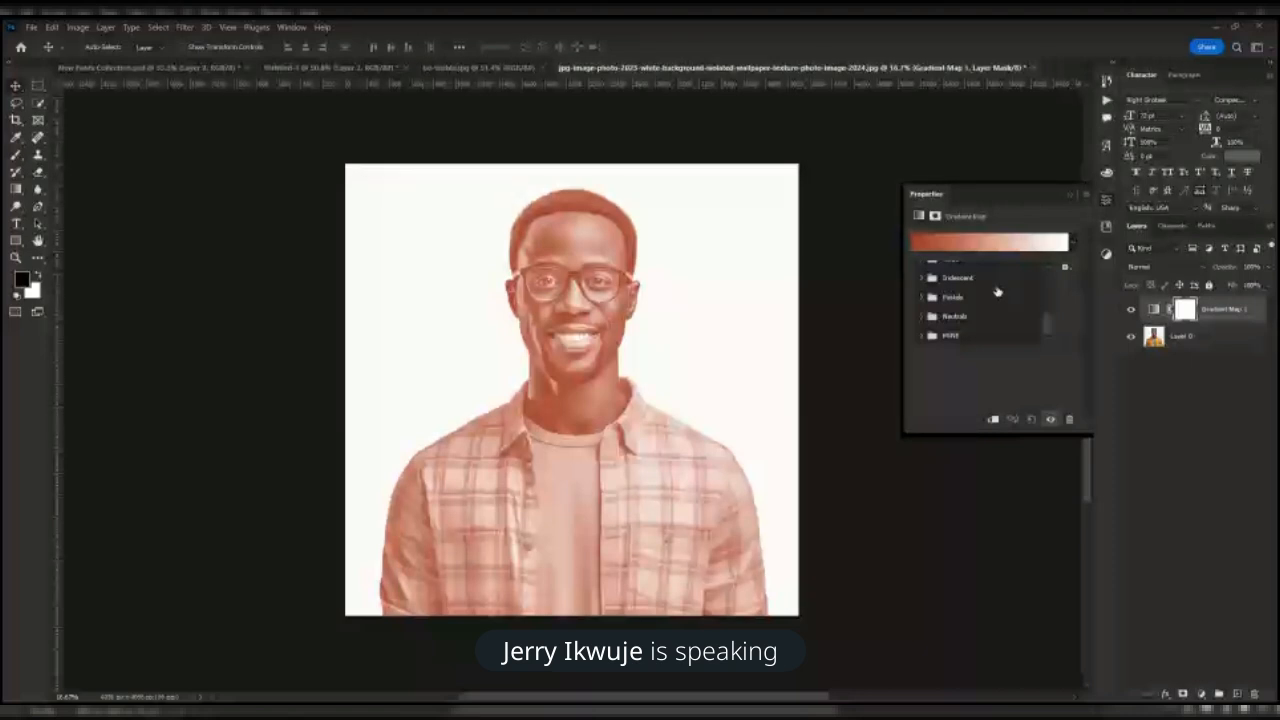
left_click(945, 335)
left_click(959, 333)
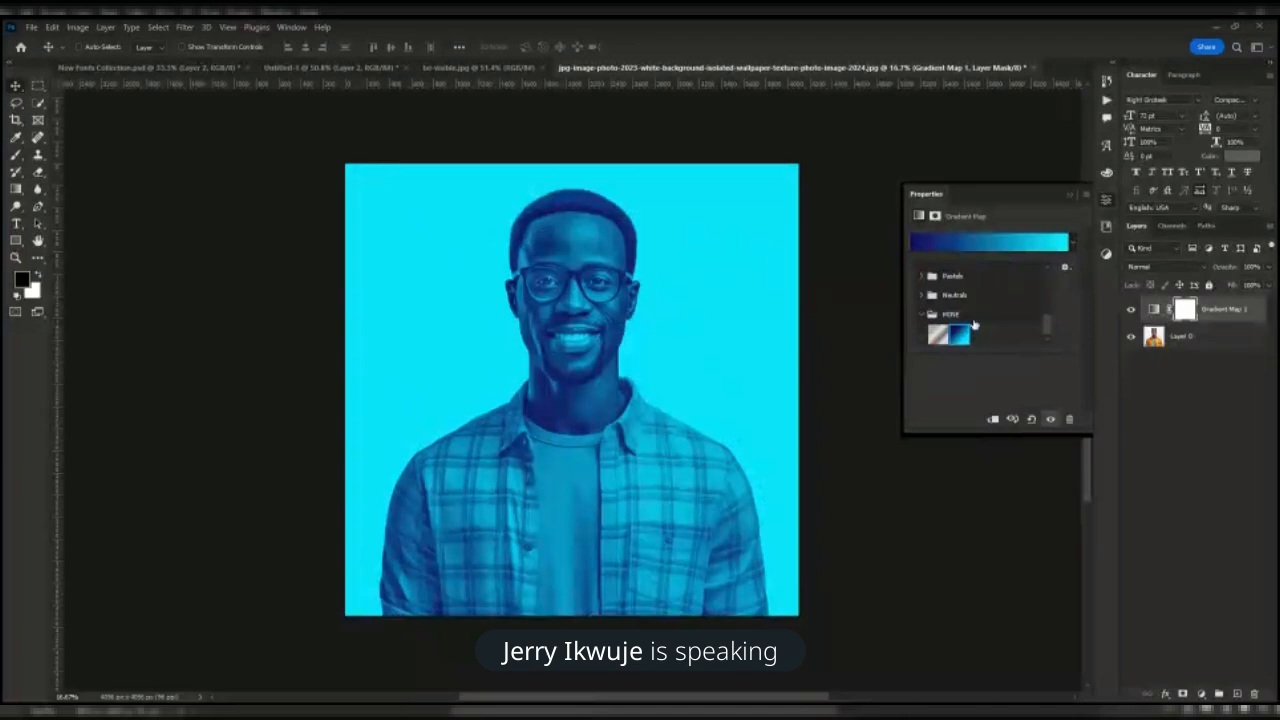
- Try several Iridescent presets on the Gradient Map, ending with Iridescent_15, and toggle Reverse on and off
scroll(975, 325, "up", 4)
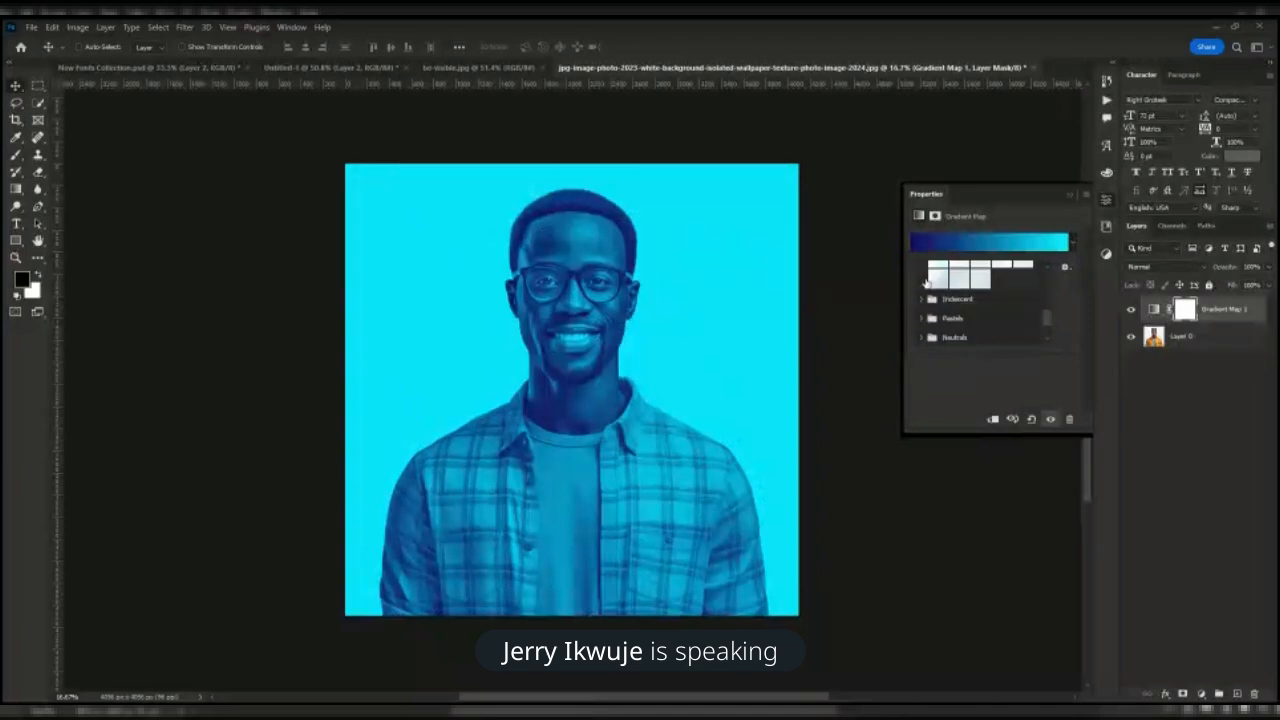
left_click(922, 299)
left_click(964, 310)
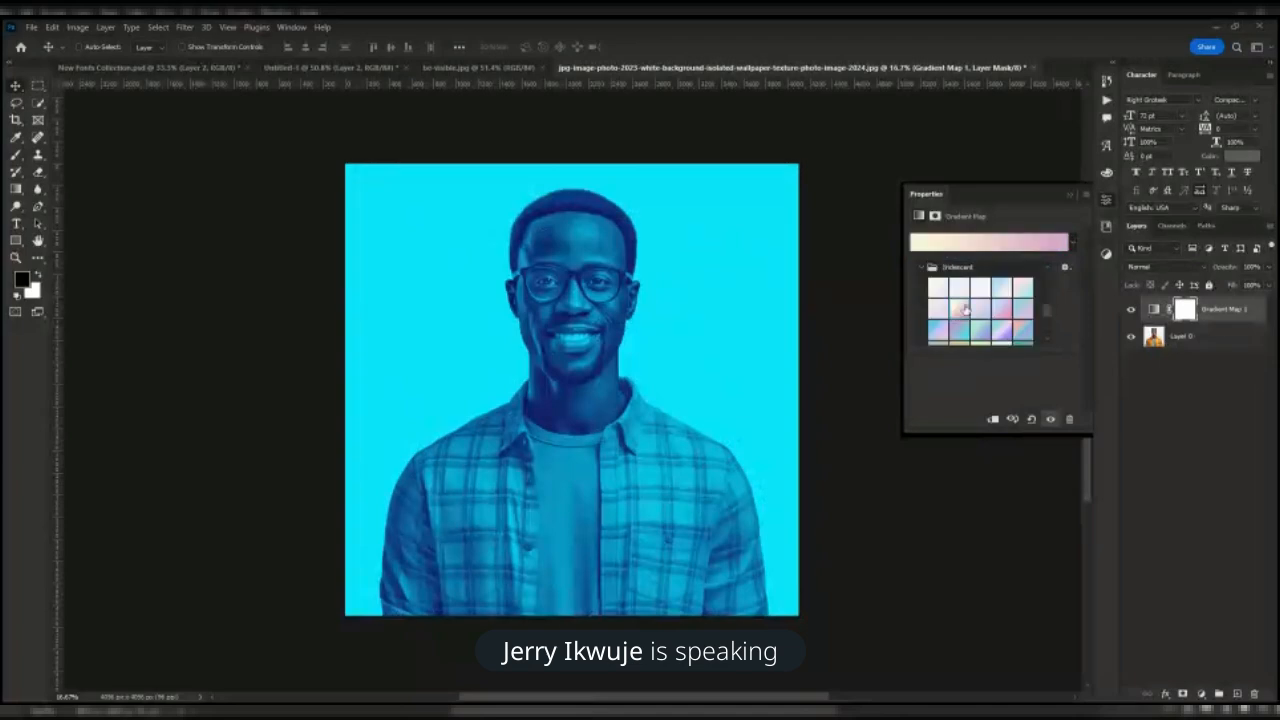
left_click(980, 310)
left_click(1021, 311)
left_click(1018, 331)
scroll(1016, 337, "down", 1)
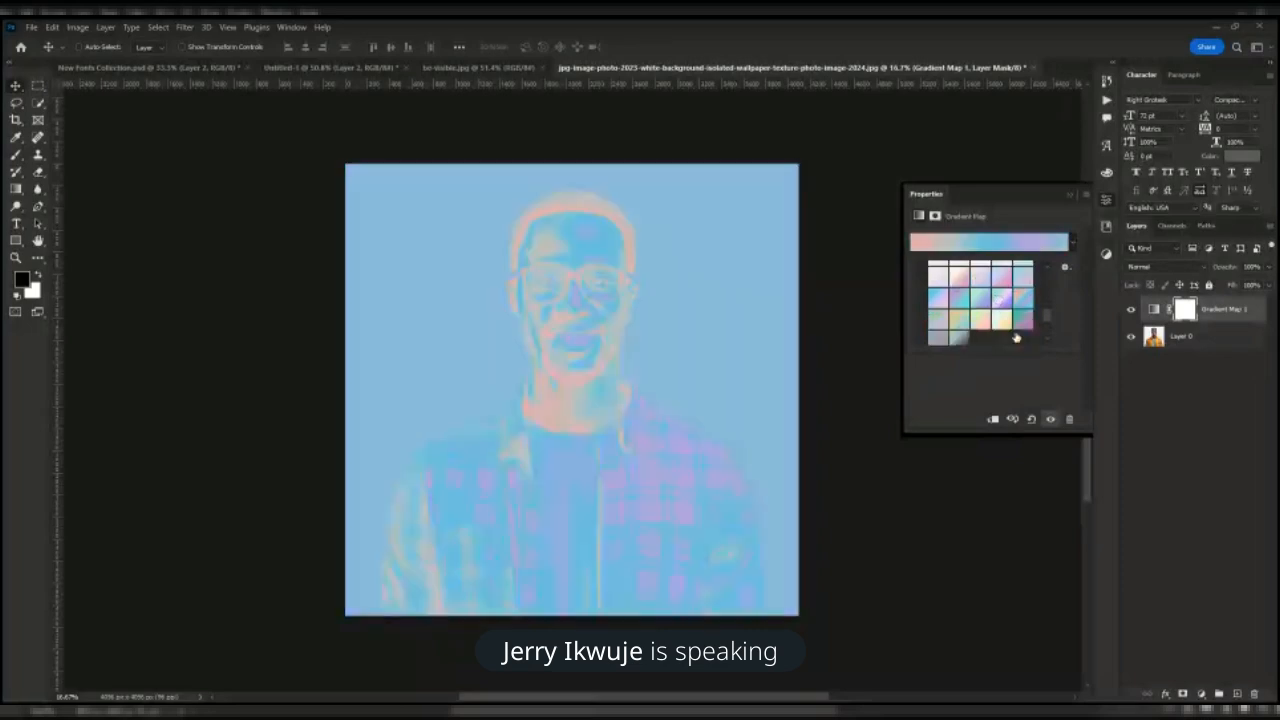
scroll(1016, 338, "down", 1)
left_click(1053, 356)
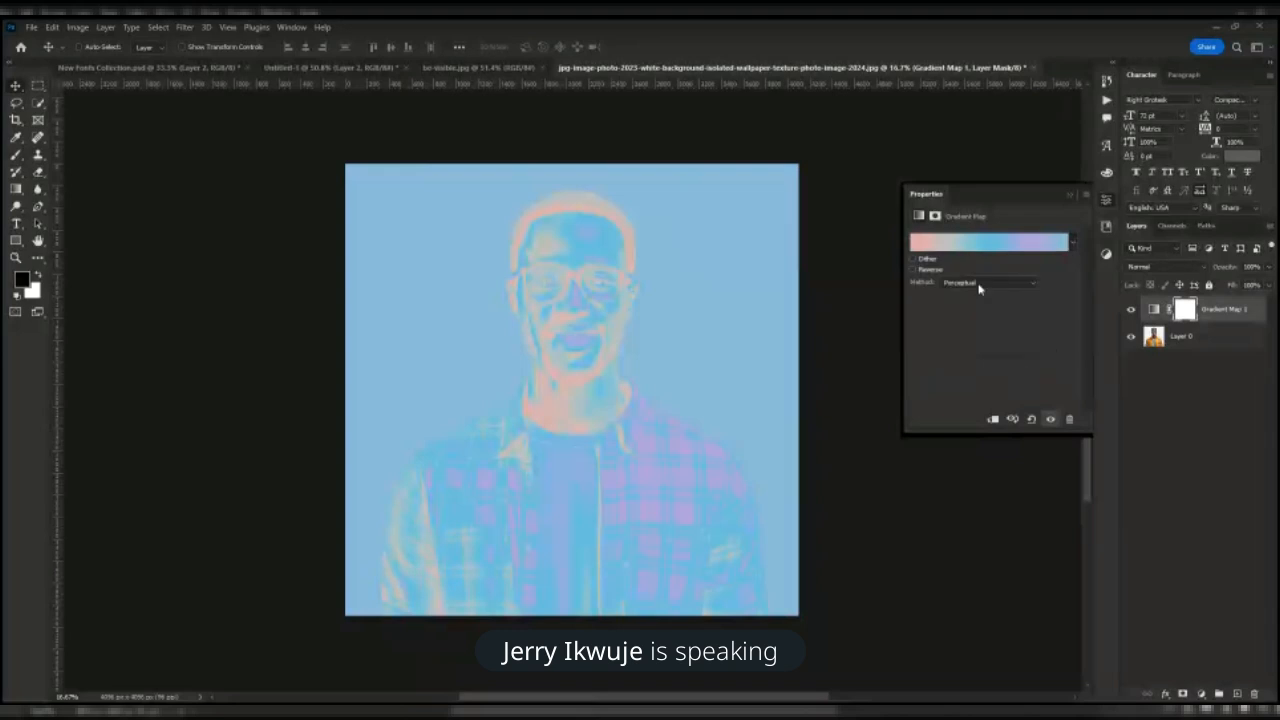
left_click(915, 268)
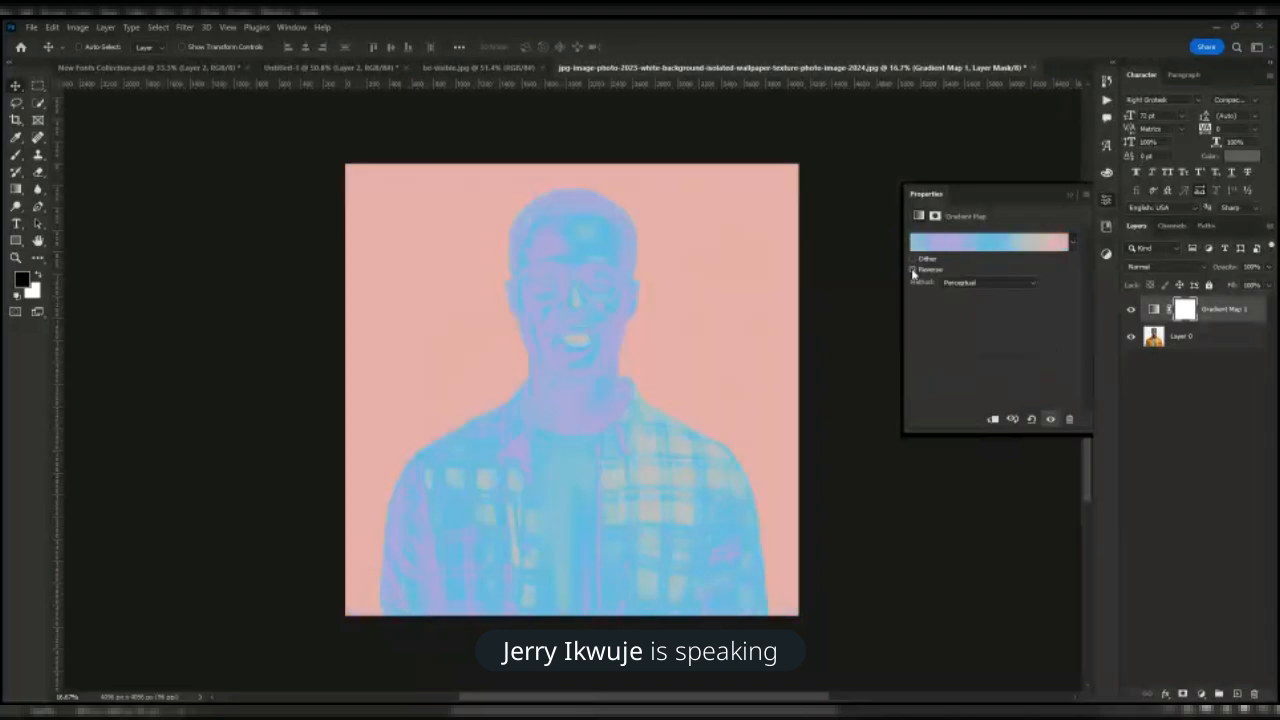
left_click(916, 270)
- Set the Gradient Map to the Blue_27 preset from the Blues group, accept the gradient, and close the adjustment's settings
left_click(925, 243)
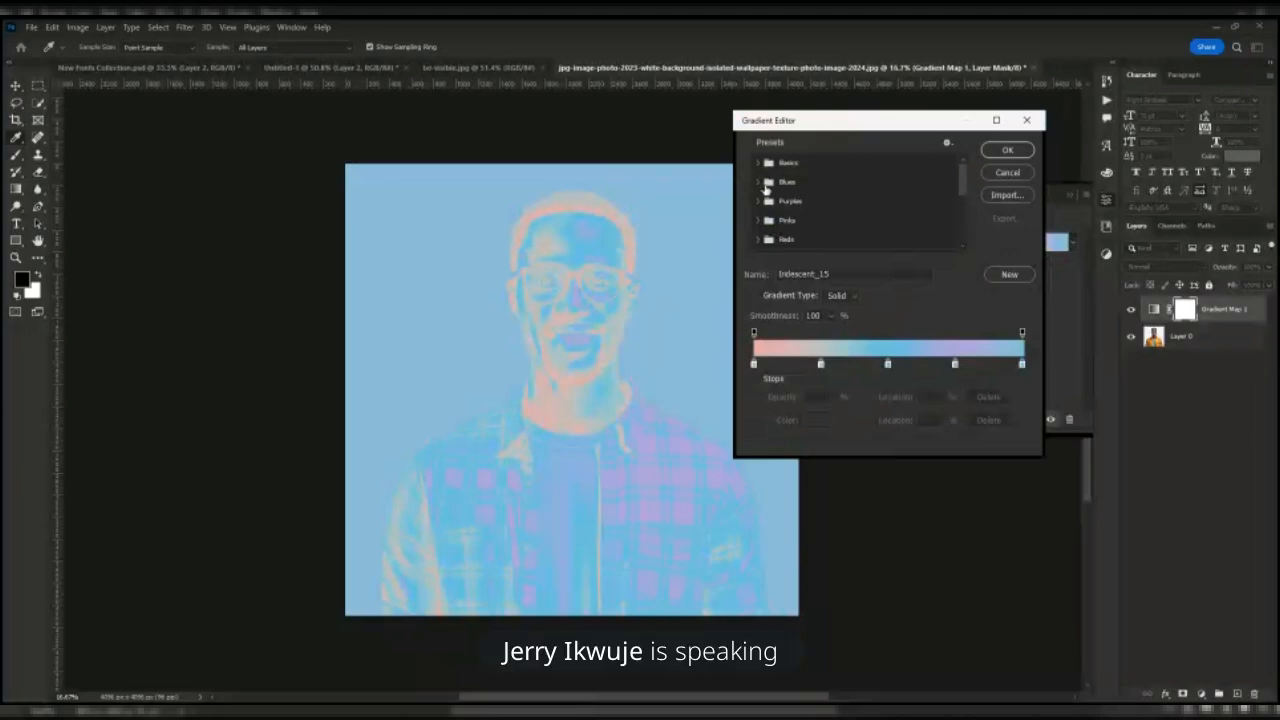
left_click(763, 184)
left_click(817, 224)
left_click(817, 203)
left_click(843, 246)
scroll(844, 248, "down", 1)
left_click(882, 214)
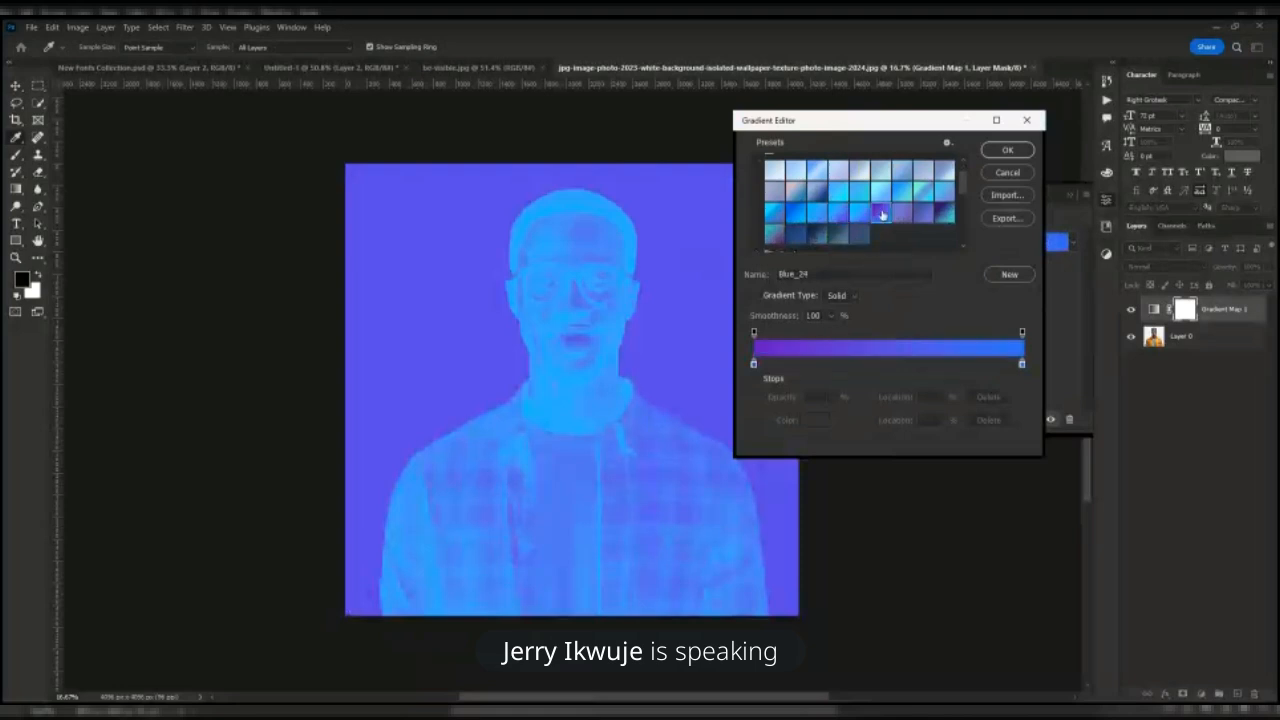
left_click(941, 214)
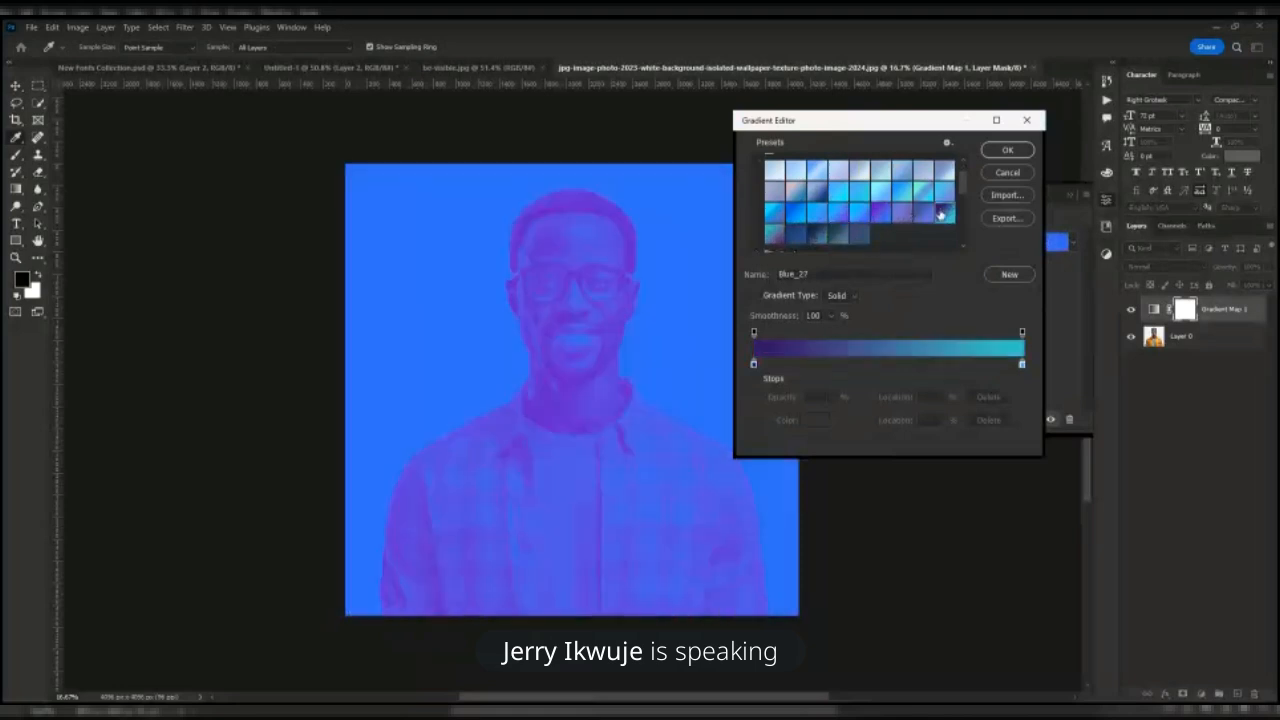
left_click(1004, 154)
key("v")
left_click(1107, 201)
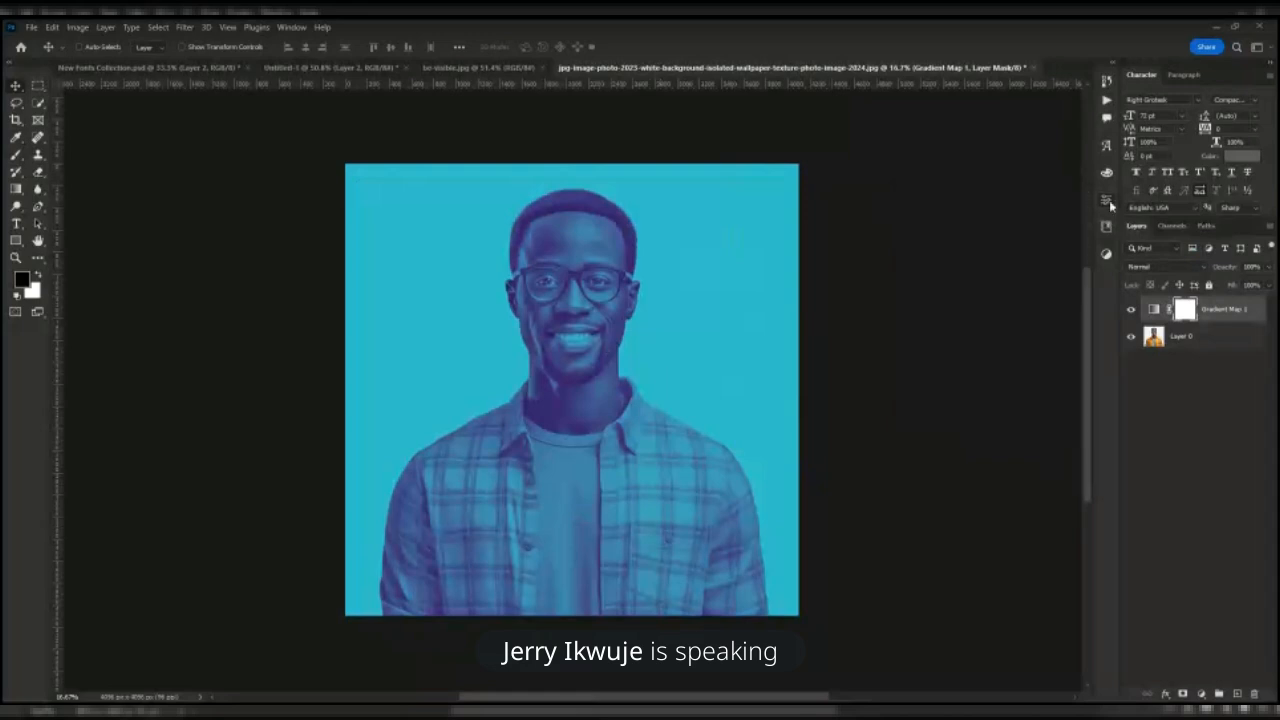
- Add a white text layer reading "TEXT" over the man's shirt and start a free transform on it
left_click(17, 224)
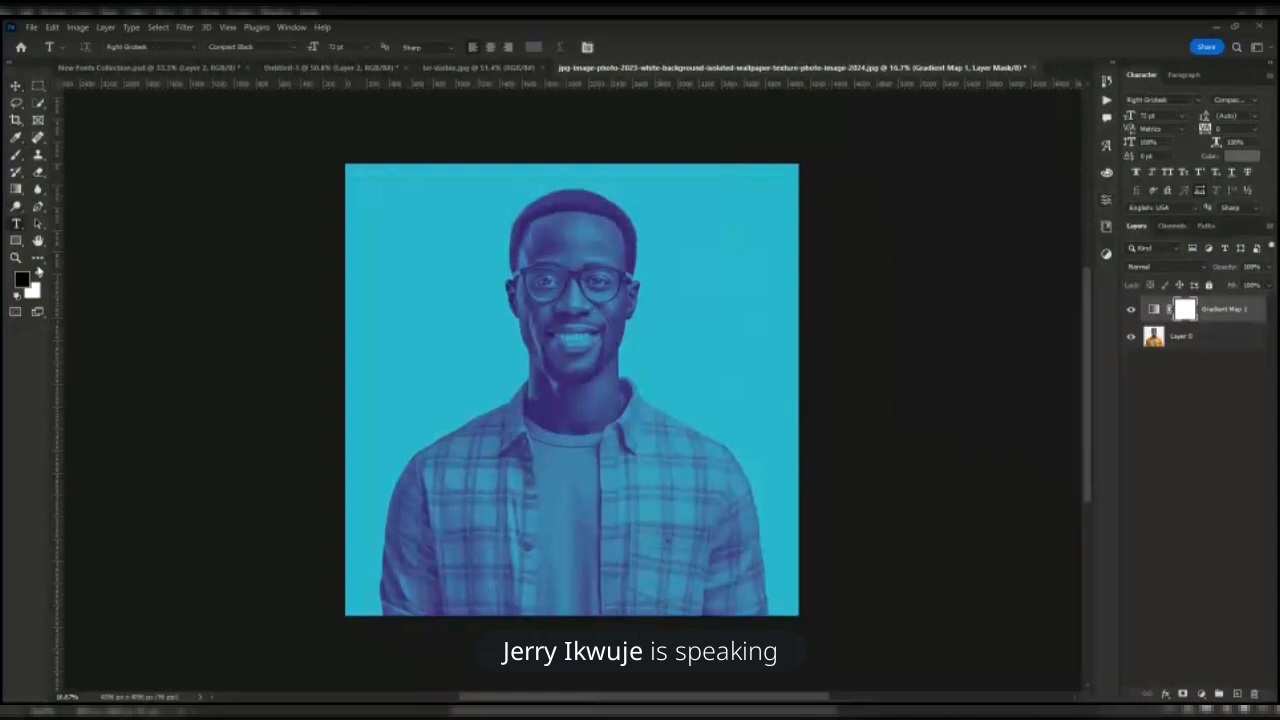
left_click(38, 277)
left_click(506, 489)
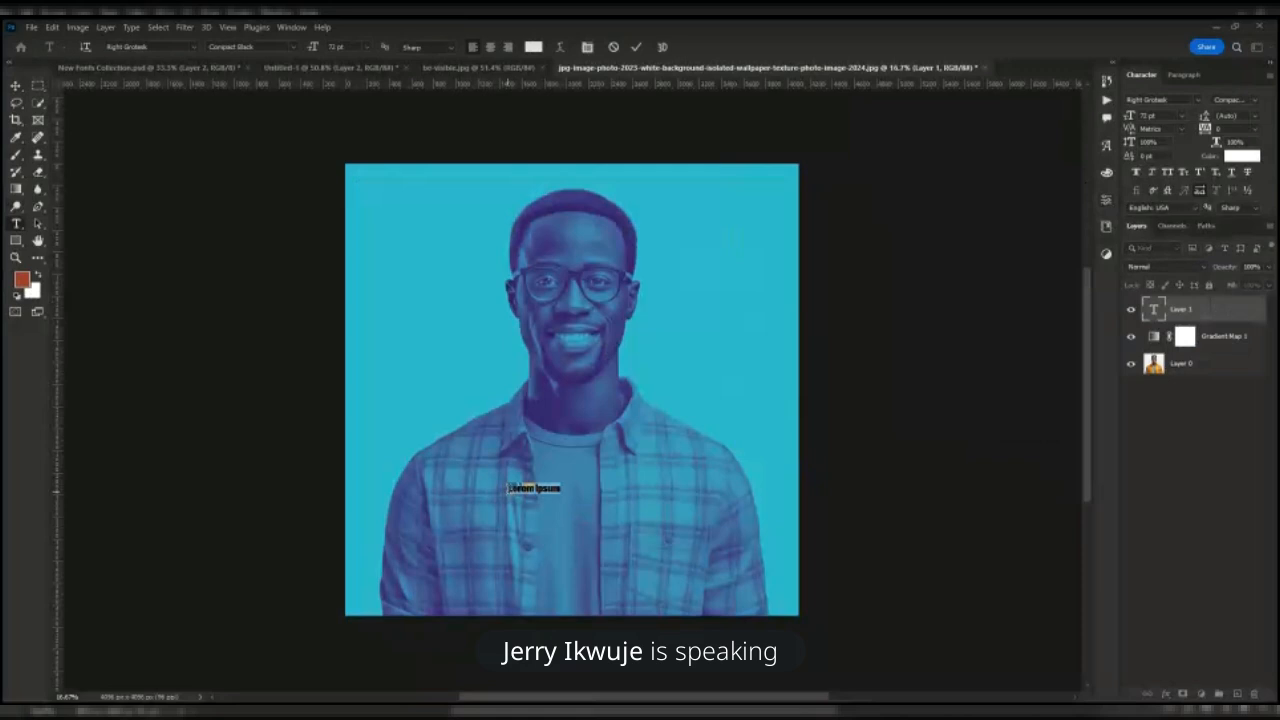
type("TEXT")
left_click(16, 87)
key("ctrl+t")
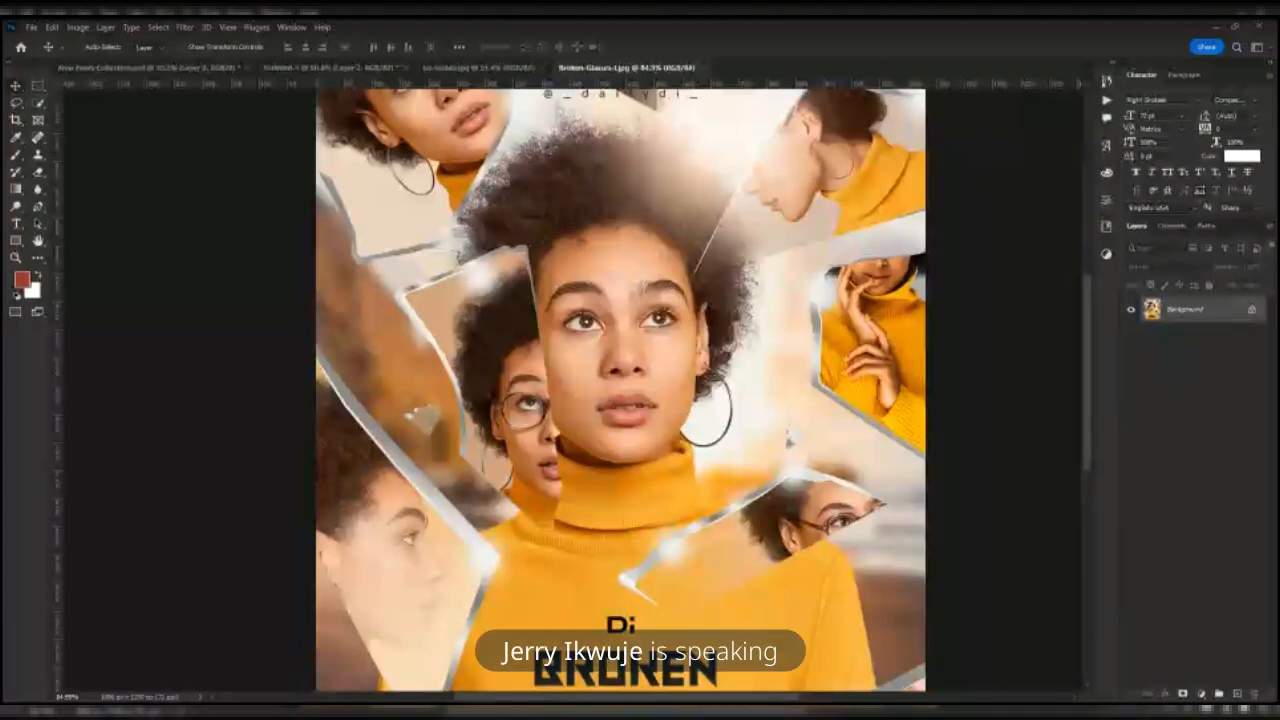
- Examine the layout and glass shard edges in the Broken-Glasses-1.jpg reference poster
scroll(640, 416, "down", 2)
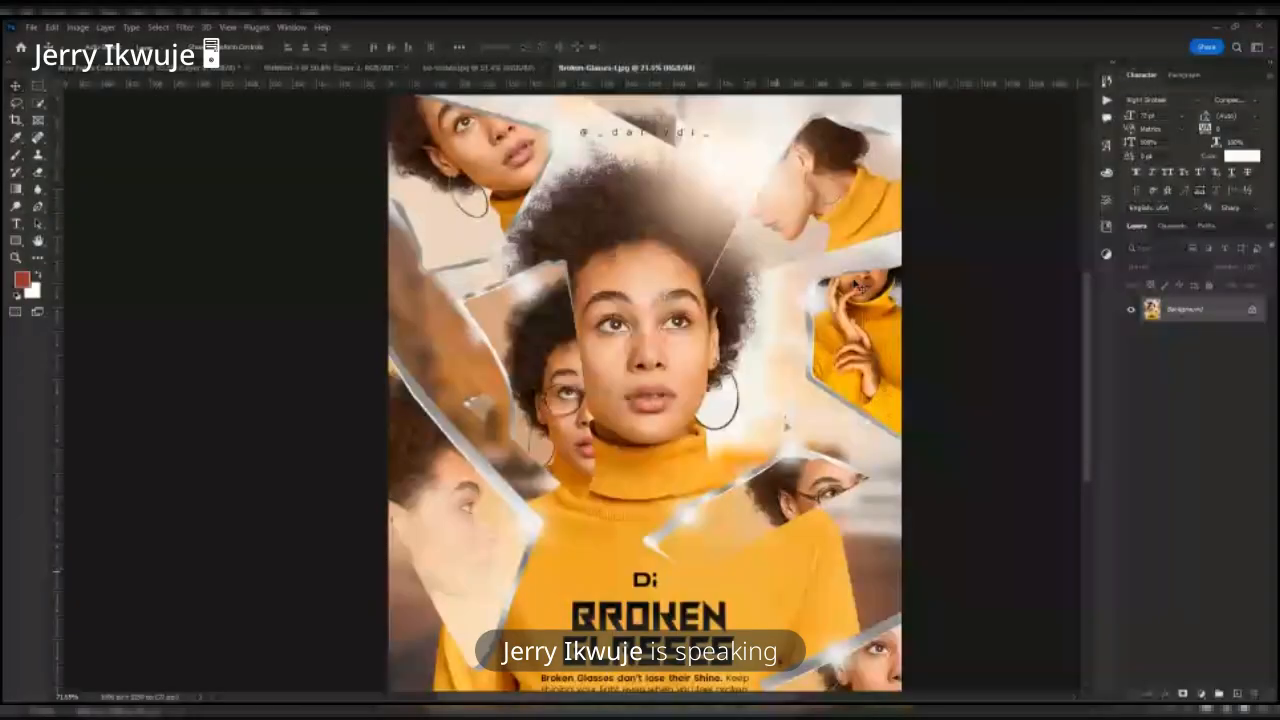
scroll(797, 549, "up", 5)
scroll(797, 549, "down", 2)
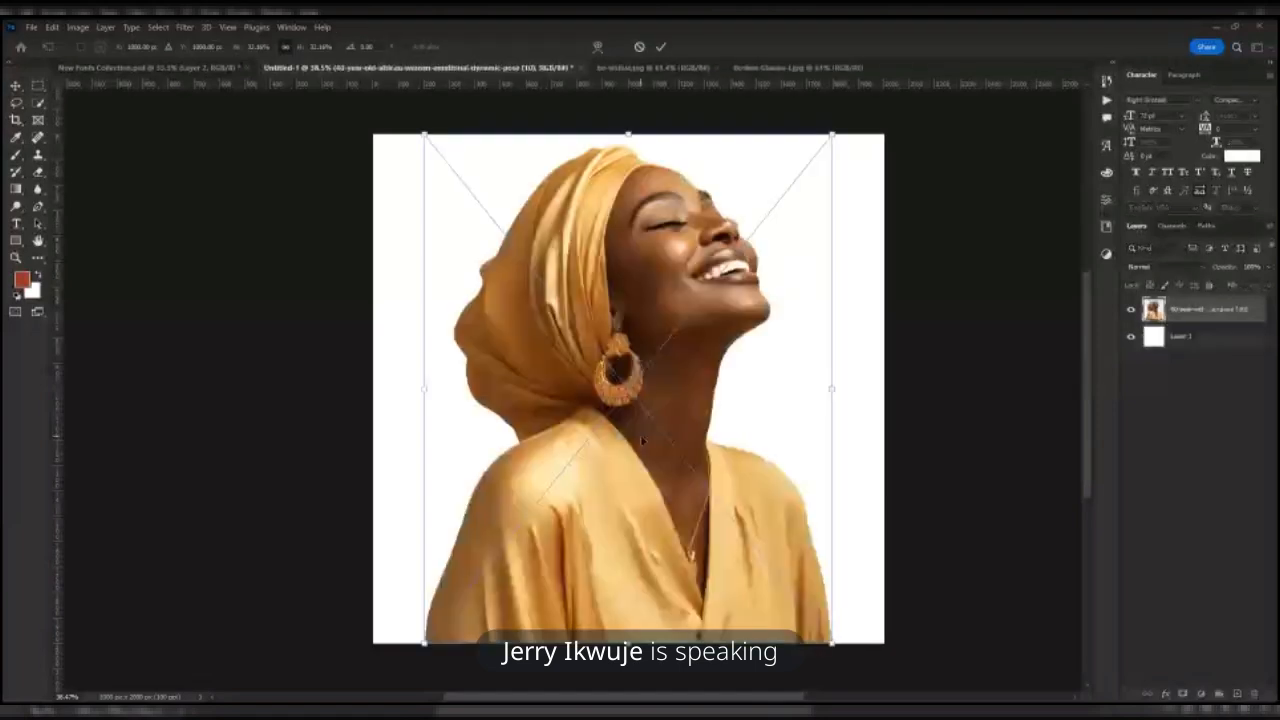
- Scale down the placed photo of the woman in the headwrap, keep it along the canvas's lower edge near the middle, and commit it
left_click_drag(832, 134, 775, 206)
left_click_drag(699, 341, 714, 342)
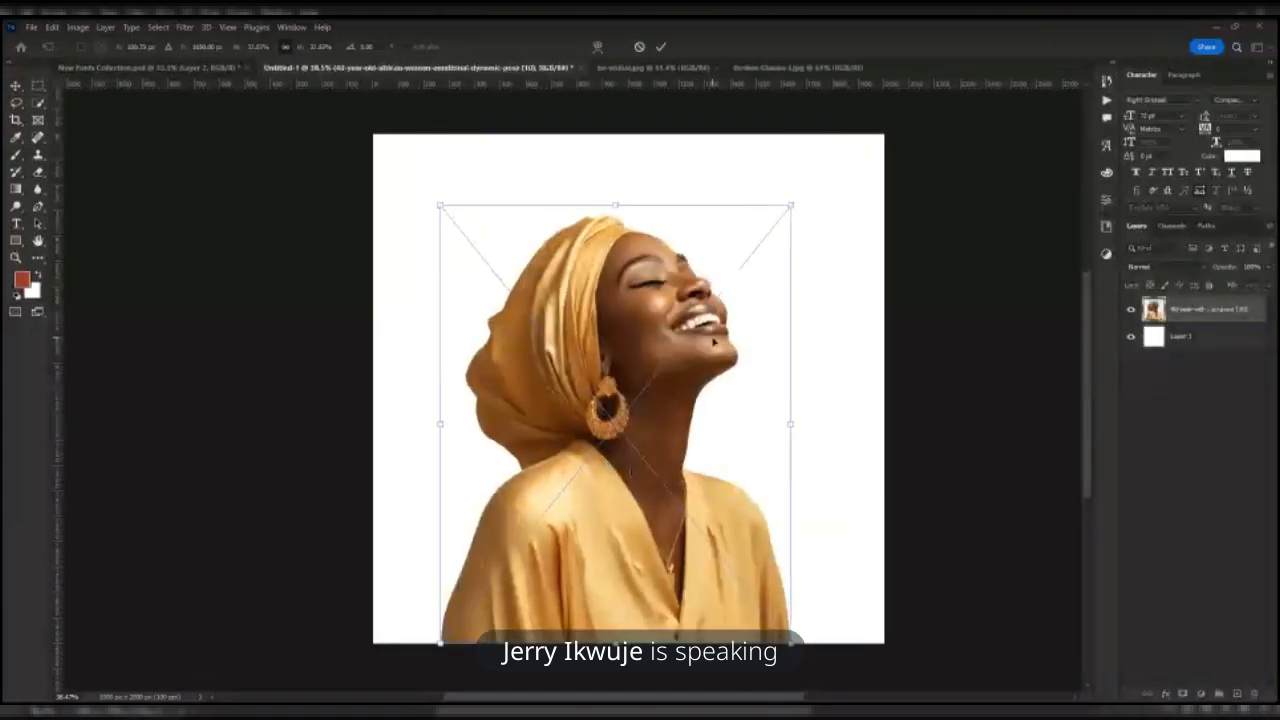
key("Return")
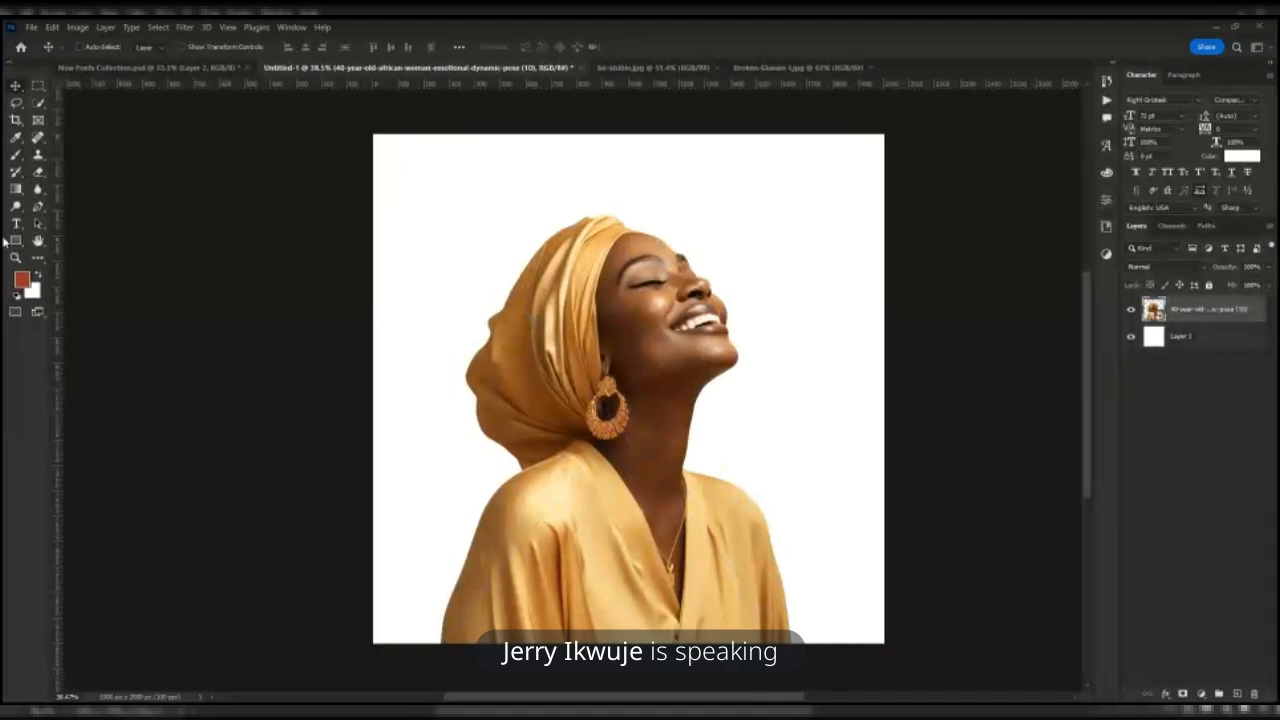
- Draw a six-point black glass-shard shape with the Pen tool over the woman's headwrap and cheek, following the Broken-Glasses-1.jpg reference
left_click(38, 206)
left_click(17, 294)
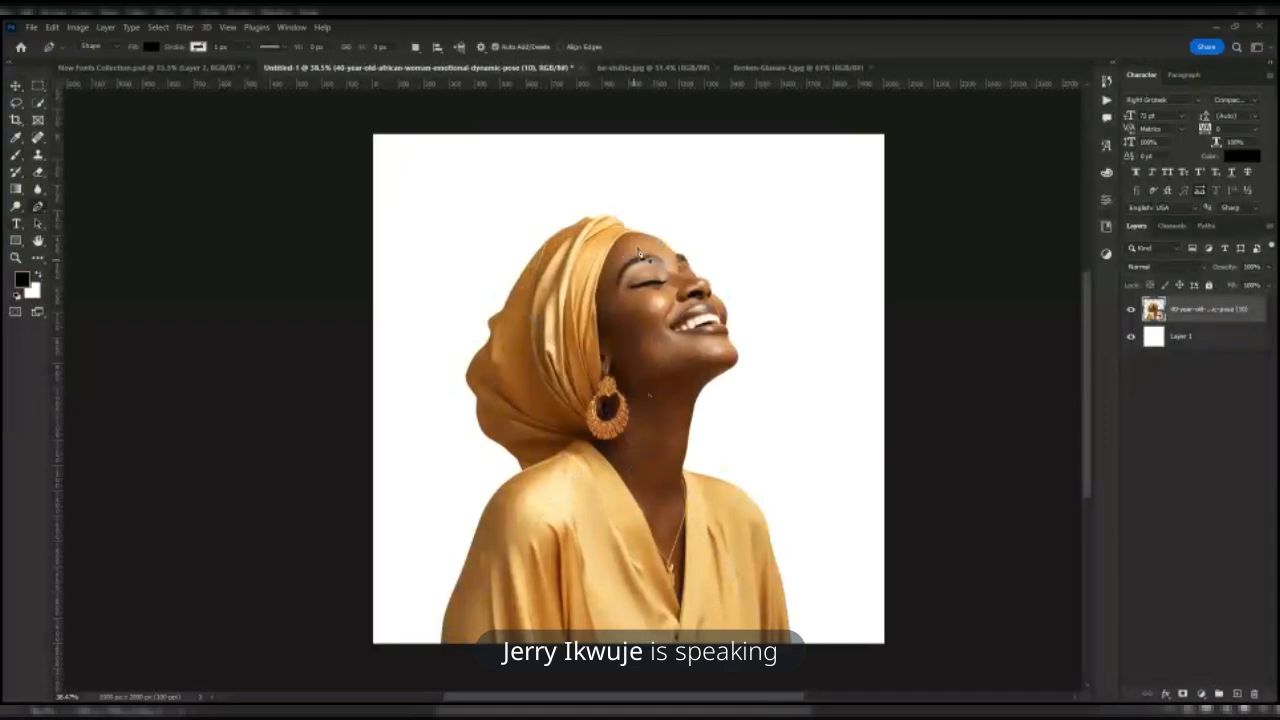
scroll(640, 253, "up", 2)
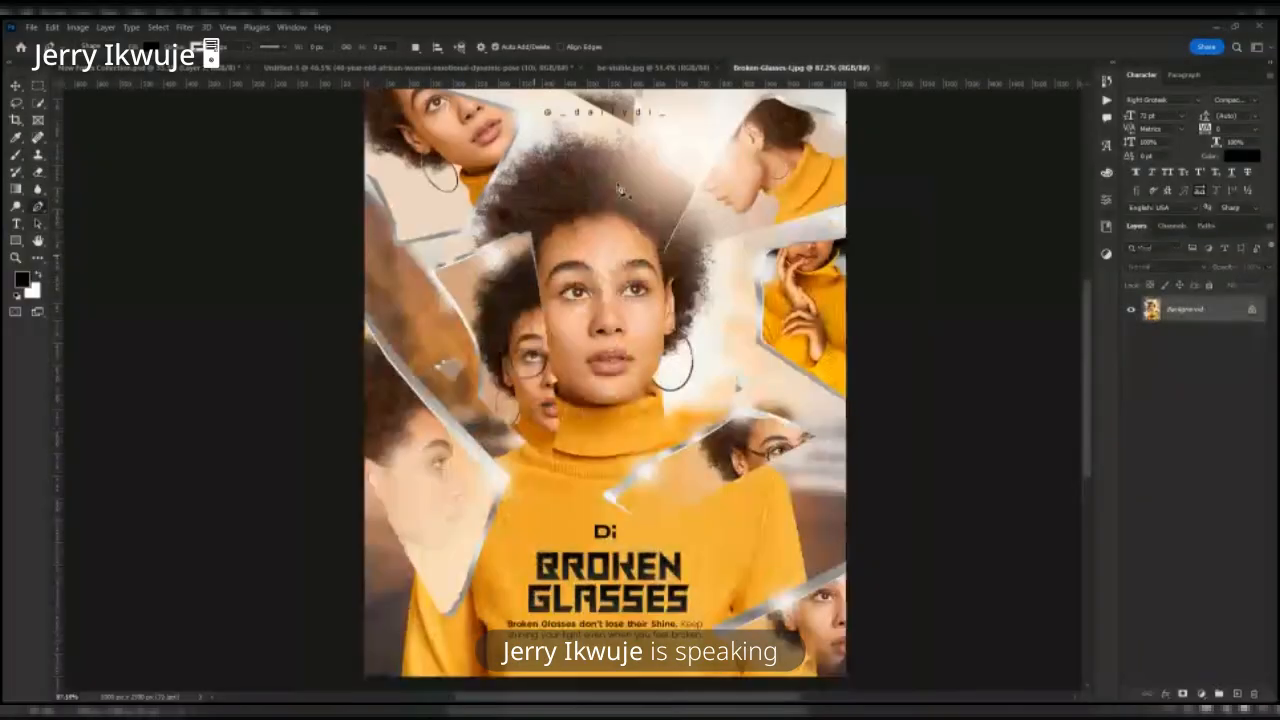
scroll(582, 524, "up", 2)
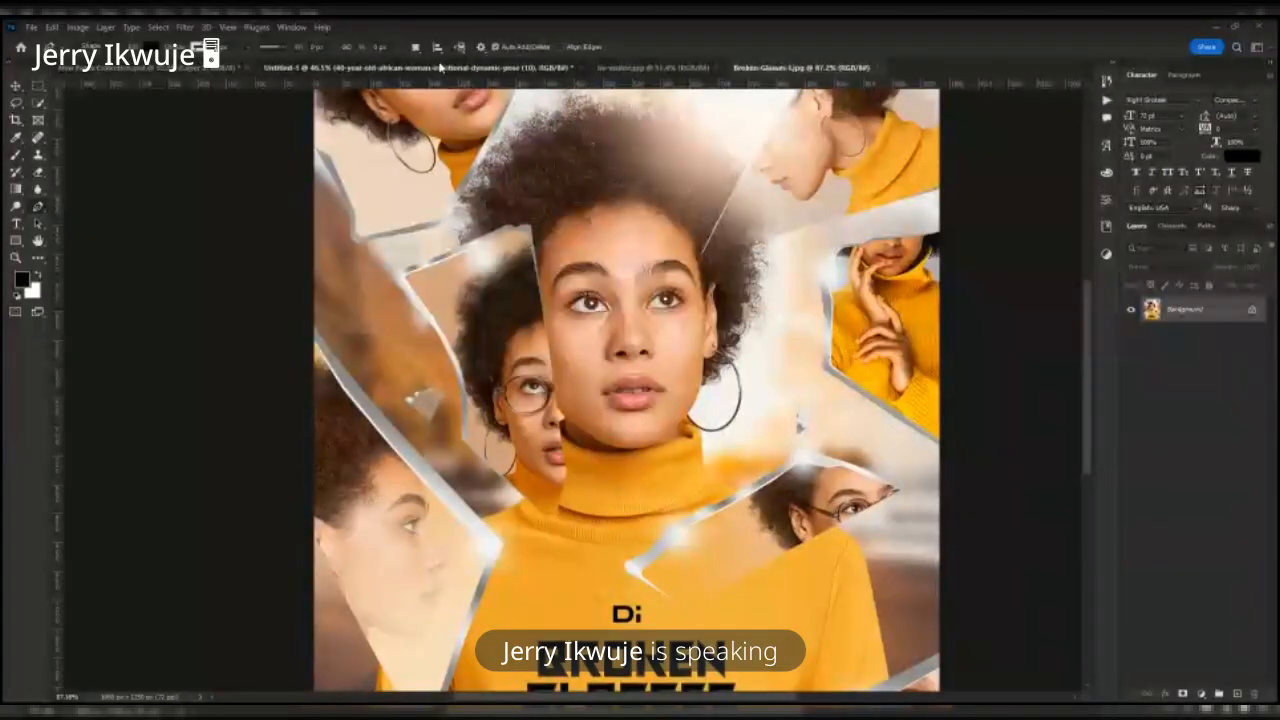
left_click(440, 67)
scroll(500, 240, "up", 1)
left_click(415, 237)
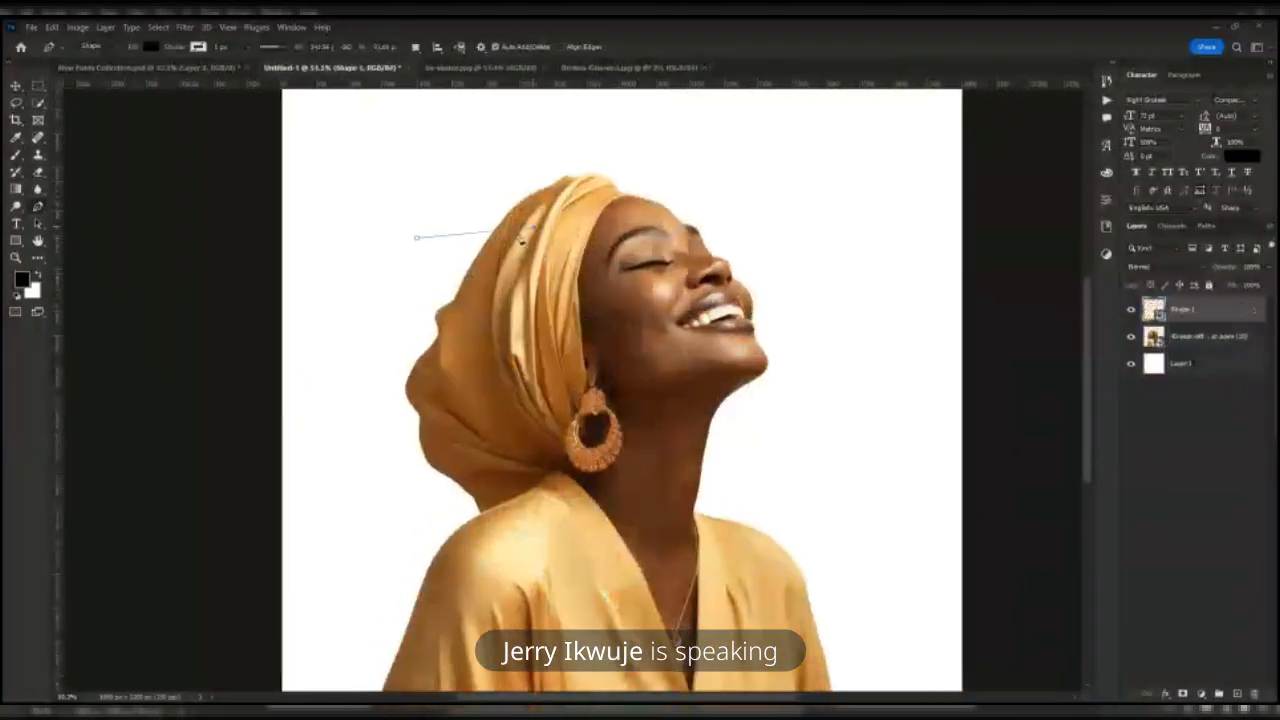
left_click(535, 230)
left_click(605, 302)
left_click(638, 465)
left_click(570, 490)
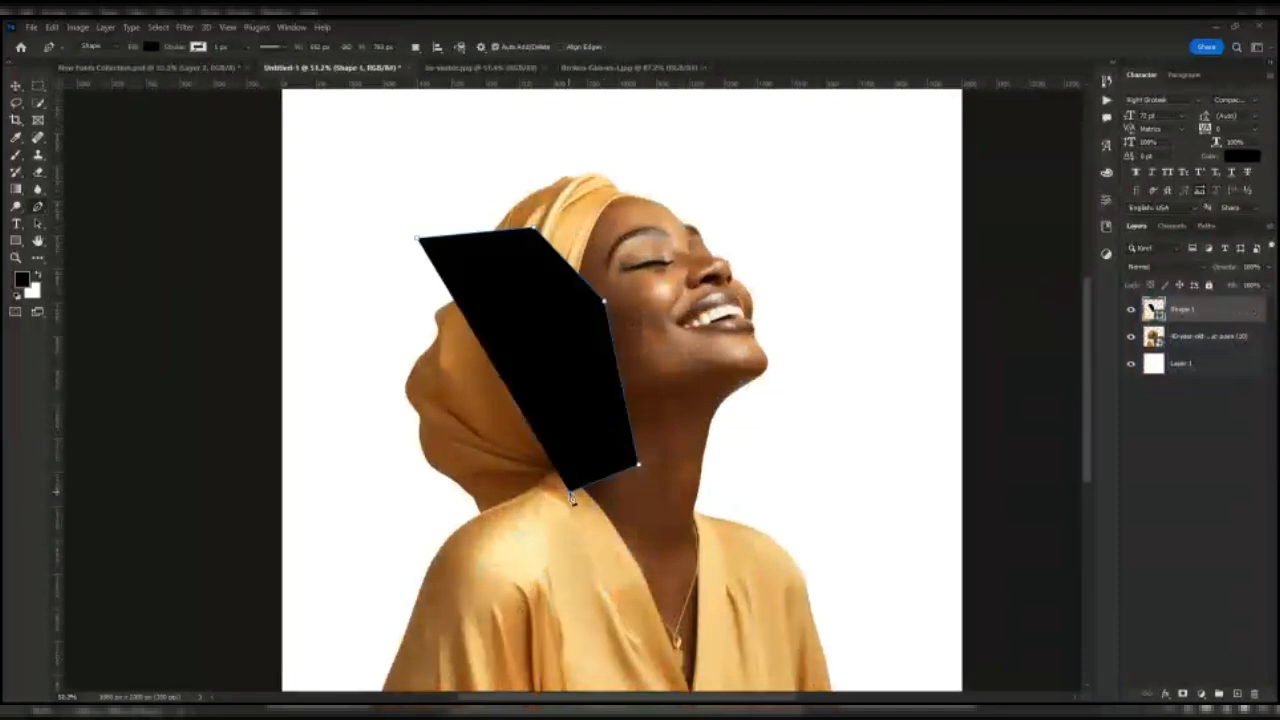
left_click(425, 402)
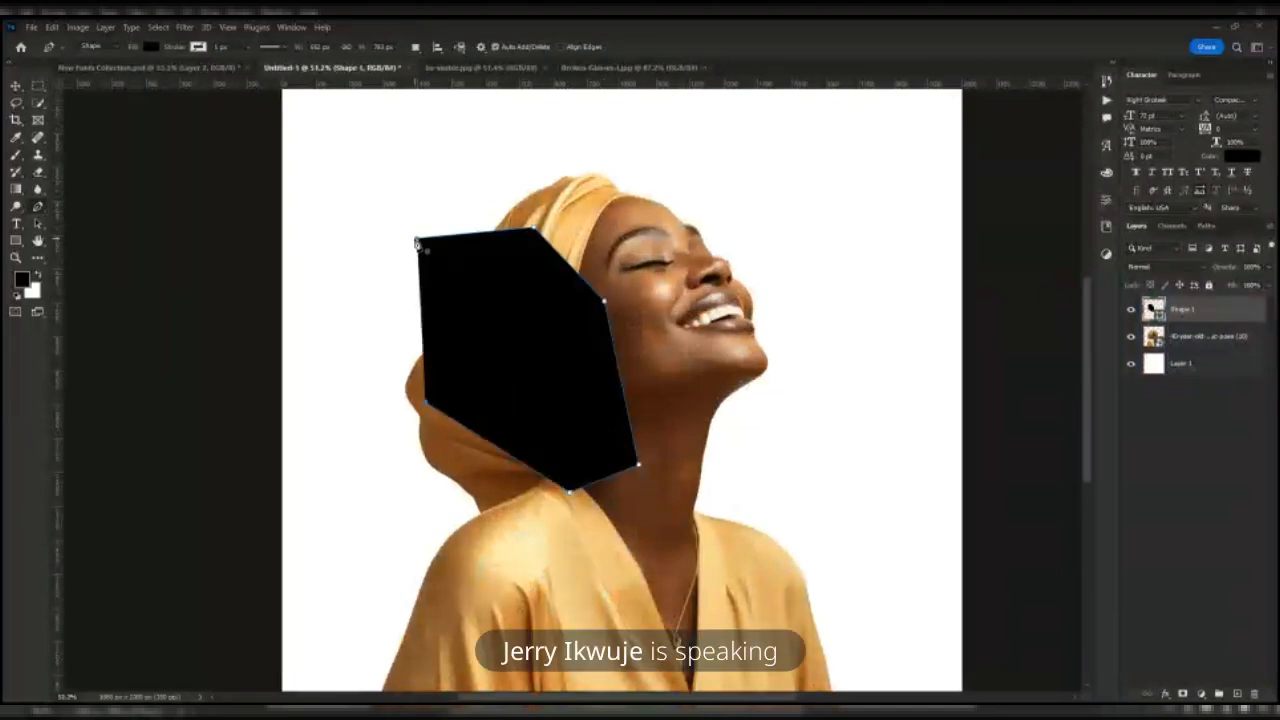
left_click(416, 243)
key("v")
- Add a layer beneath the black shard and draw a thin red edge shape along the shard's left and lower-left sides
scroll(460, 267, "up", 2)
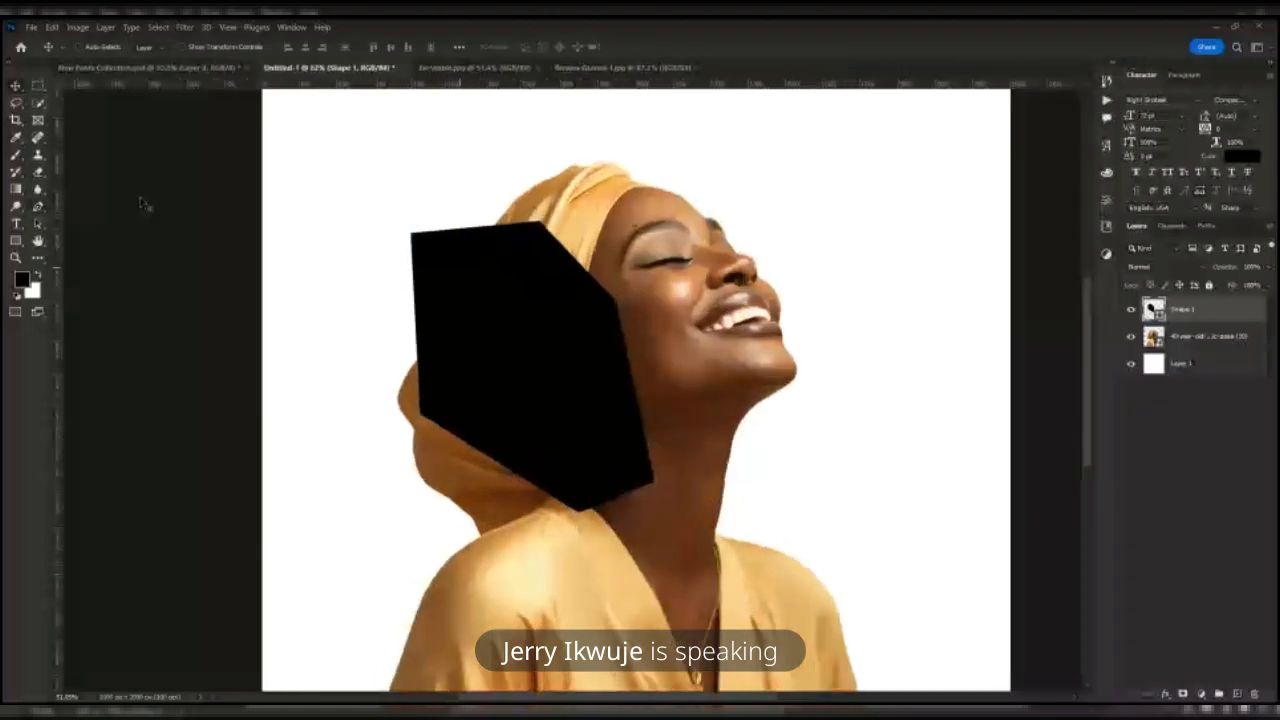
scroll(474, 316, "up", 2)
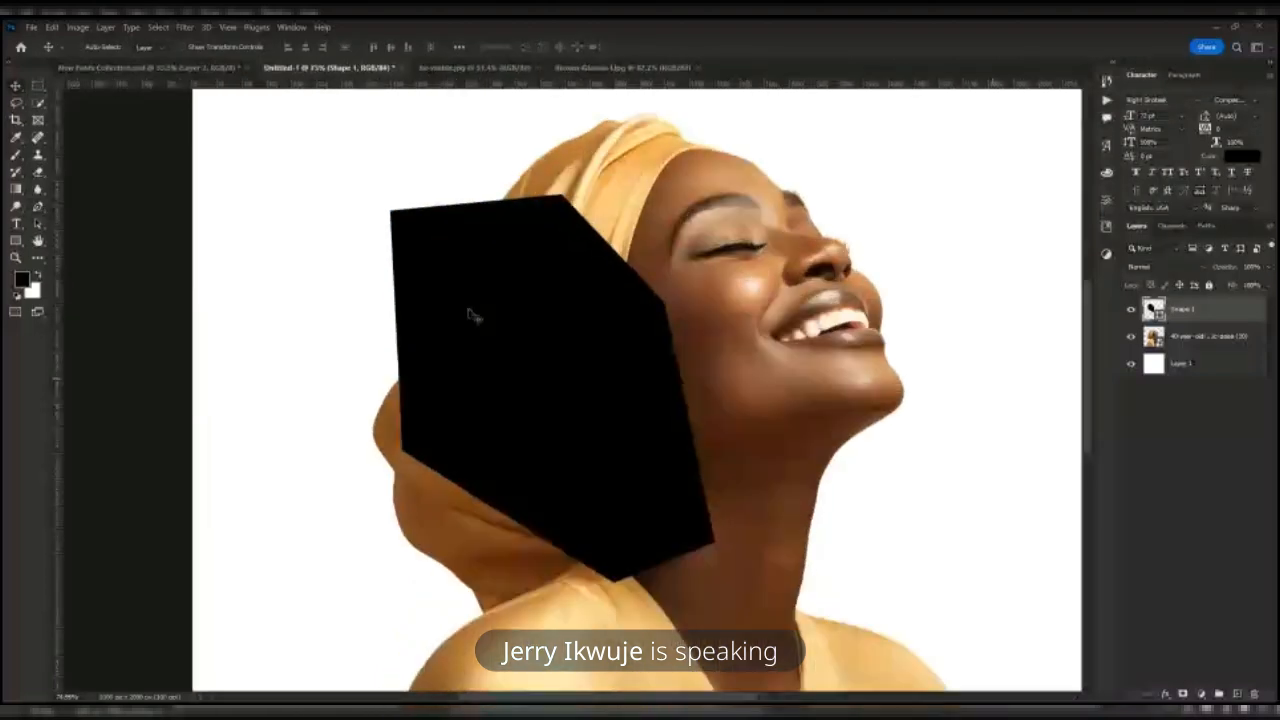
left_click(1238, 695, "ctrl")
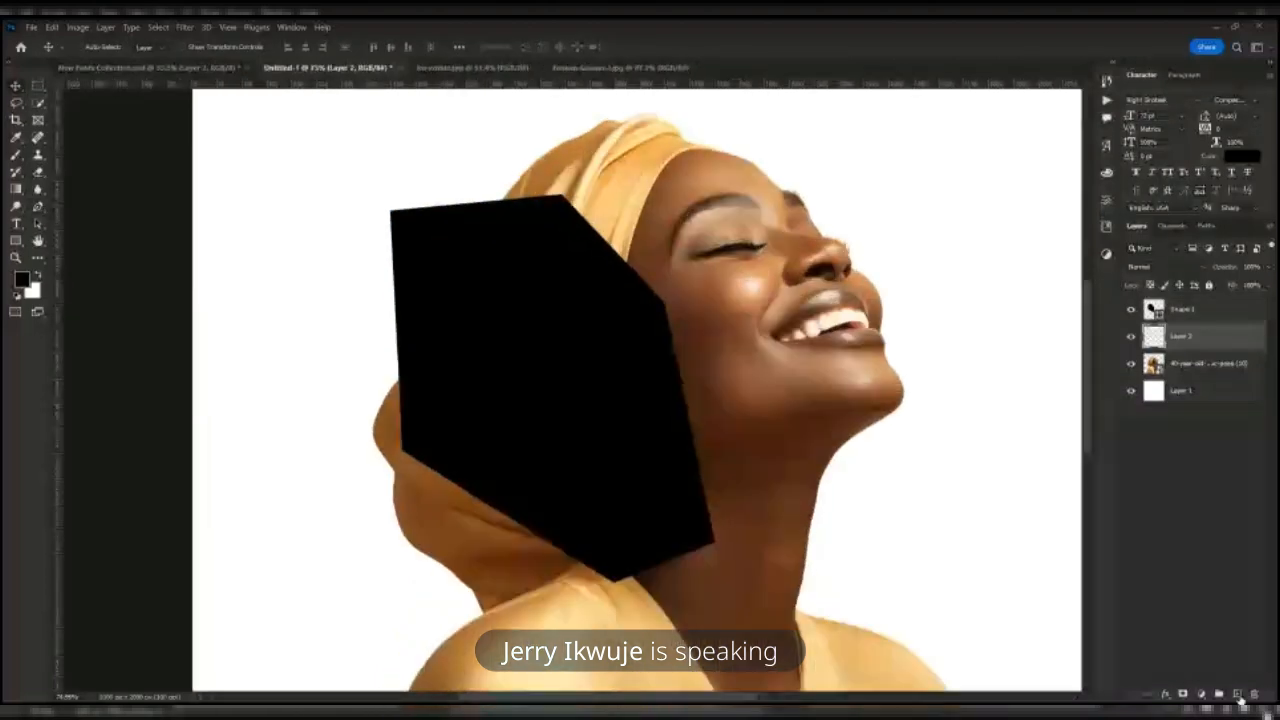
left_click(1018, 441)
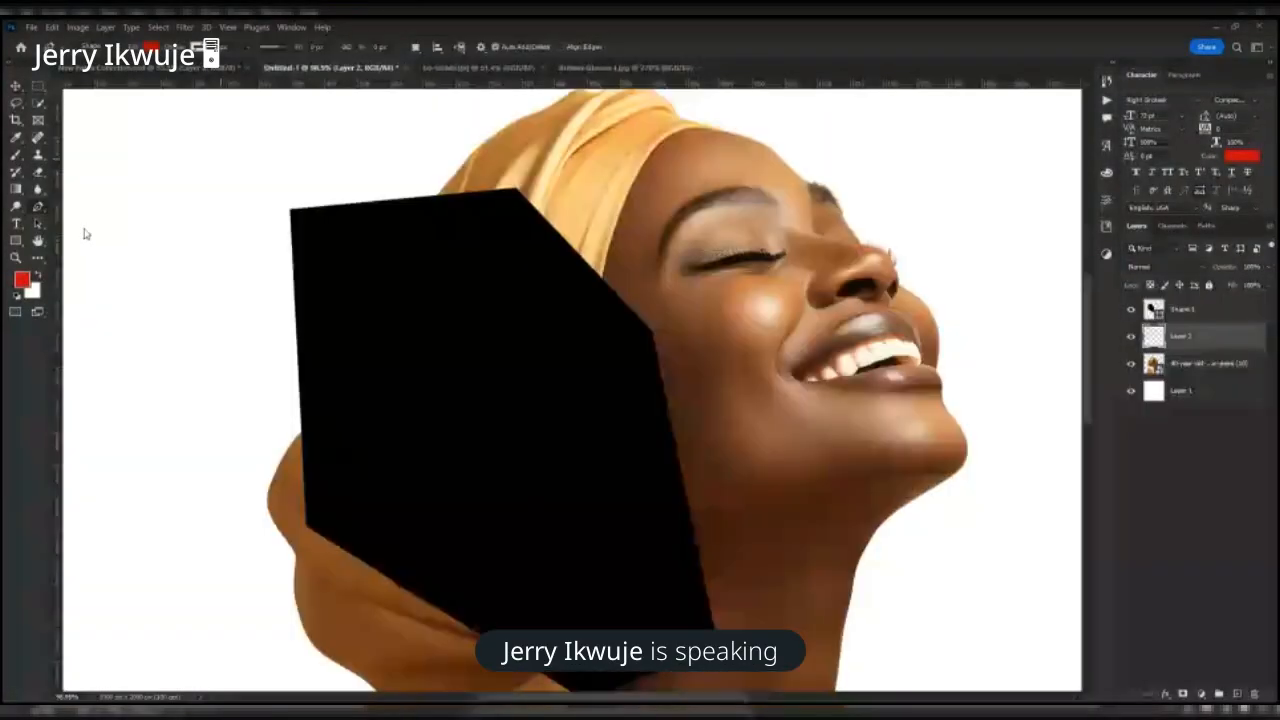
scroll(283, 213, "up", 6)
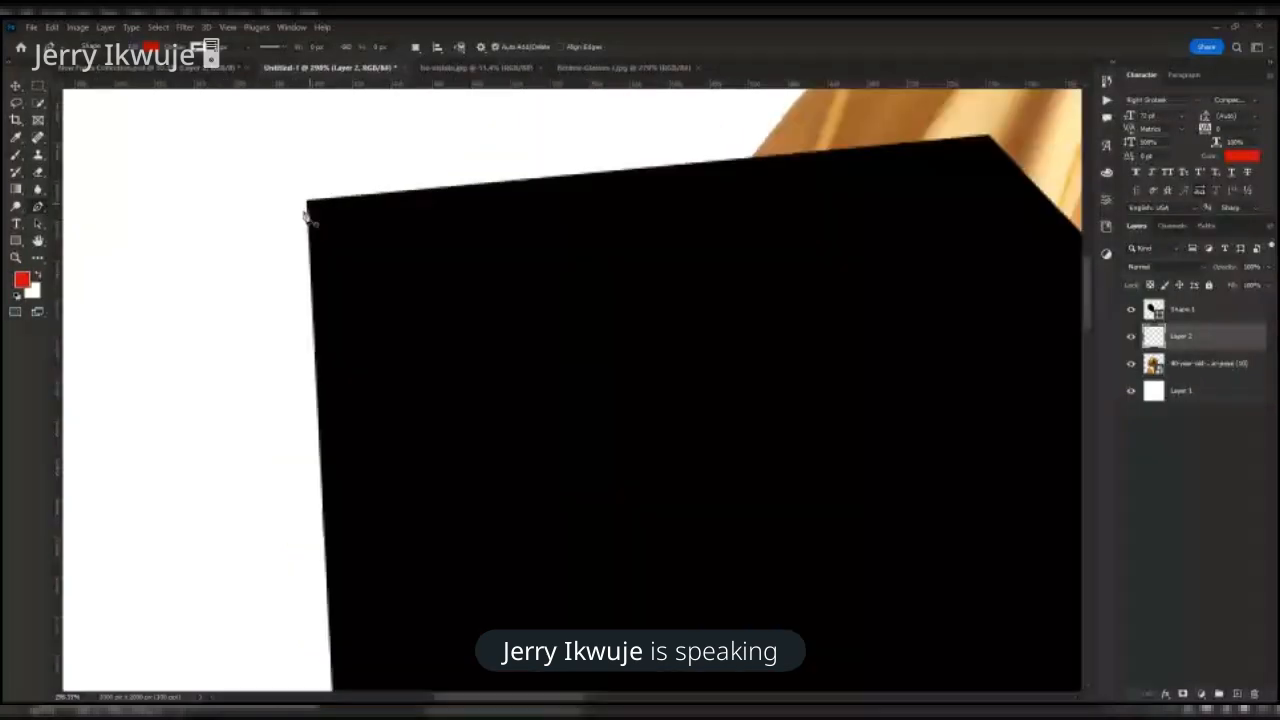
left_click(309, 199)
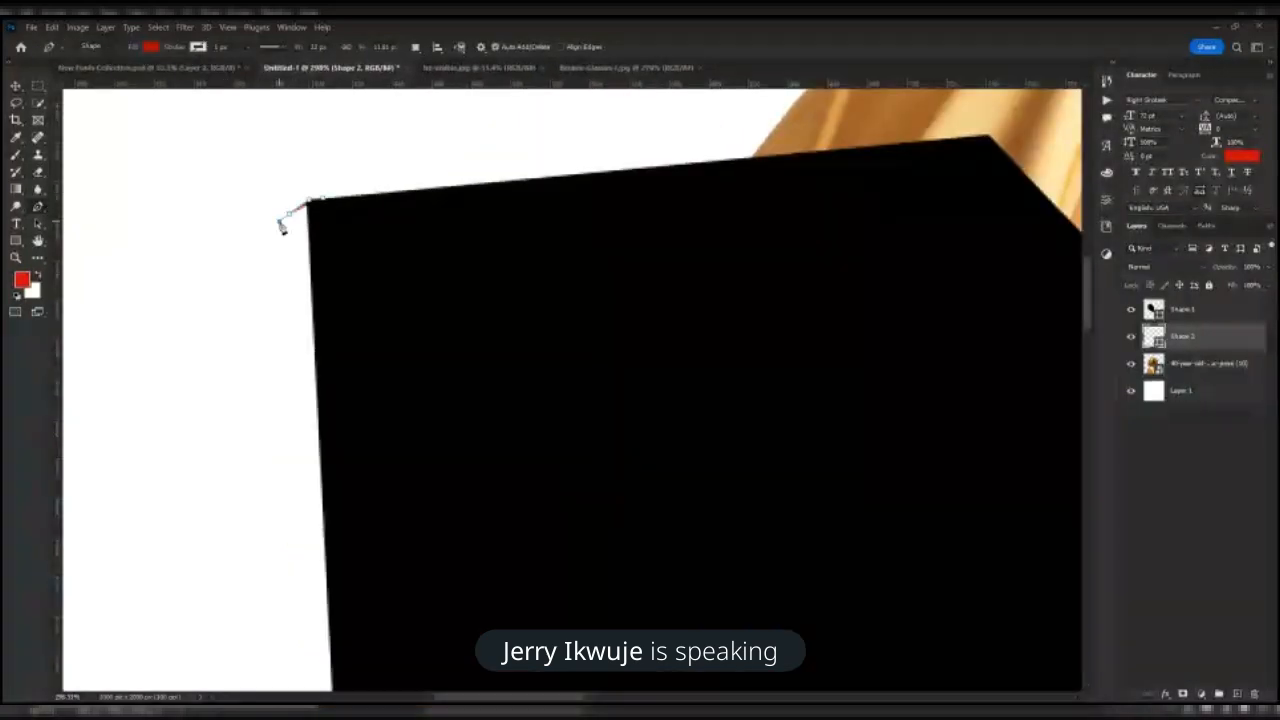
key("ctrl+0")
scroll(392, 374, "up", 2)
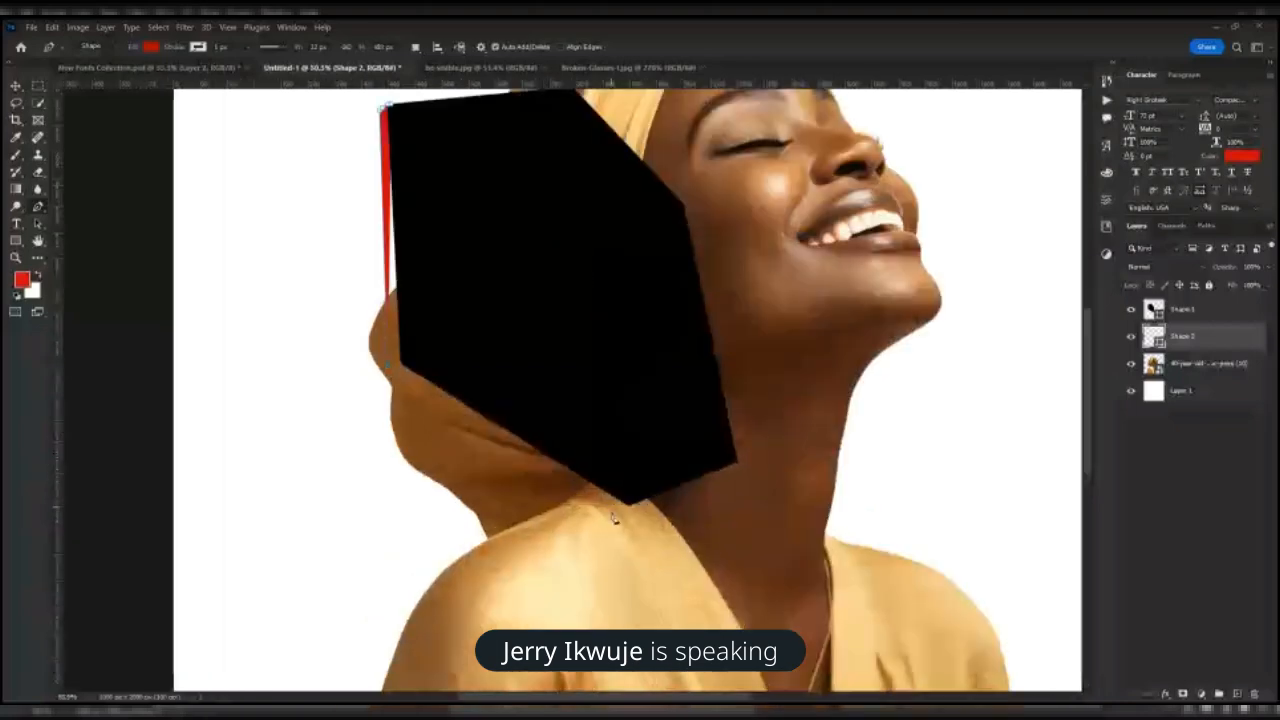
left_click(611, 504)
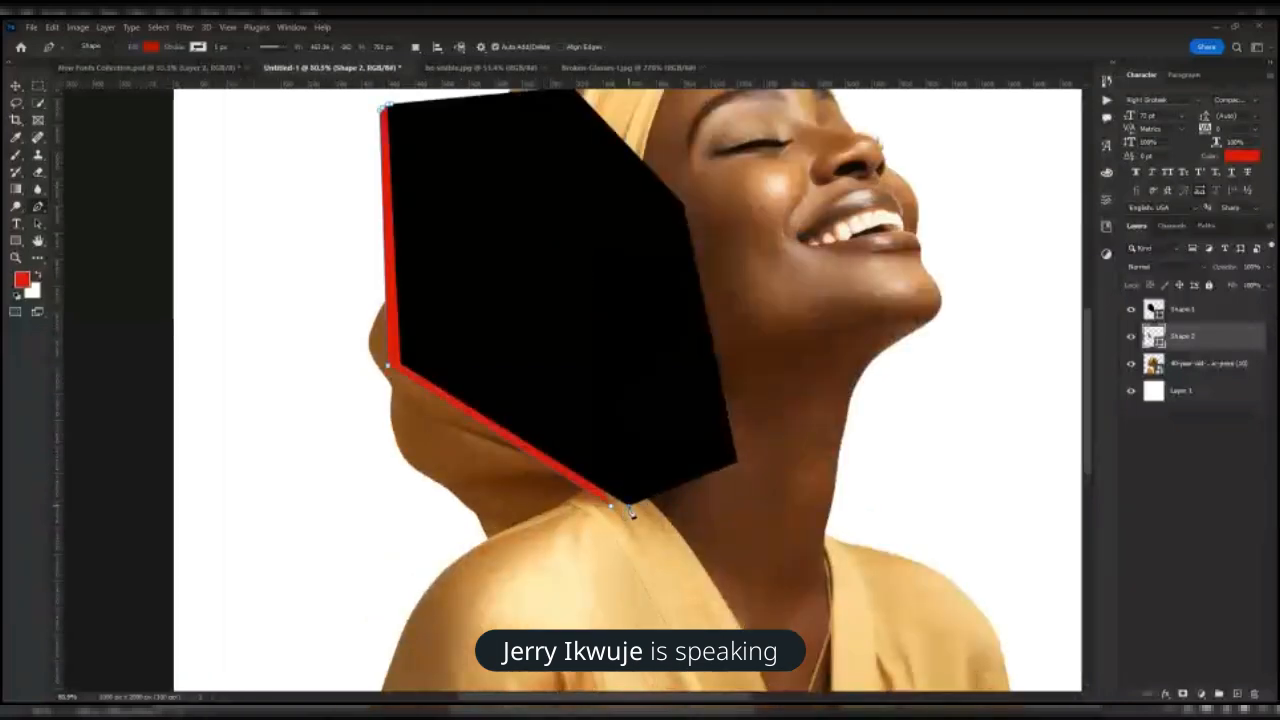
key("Return")
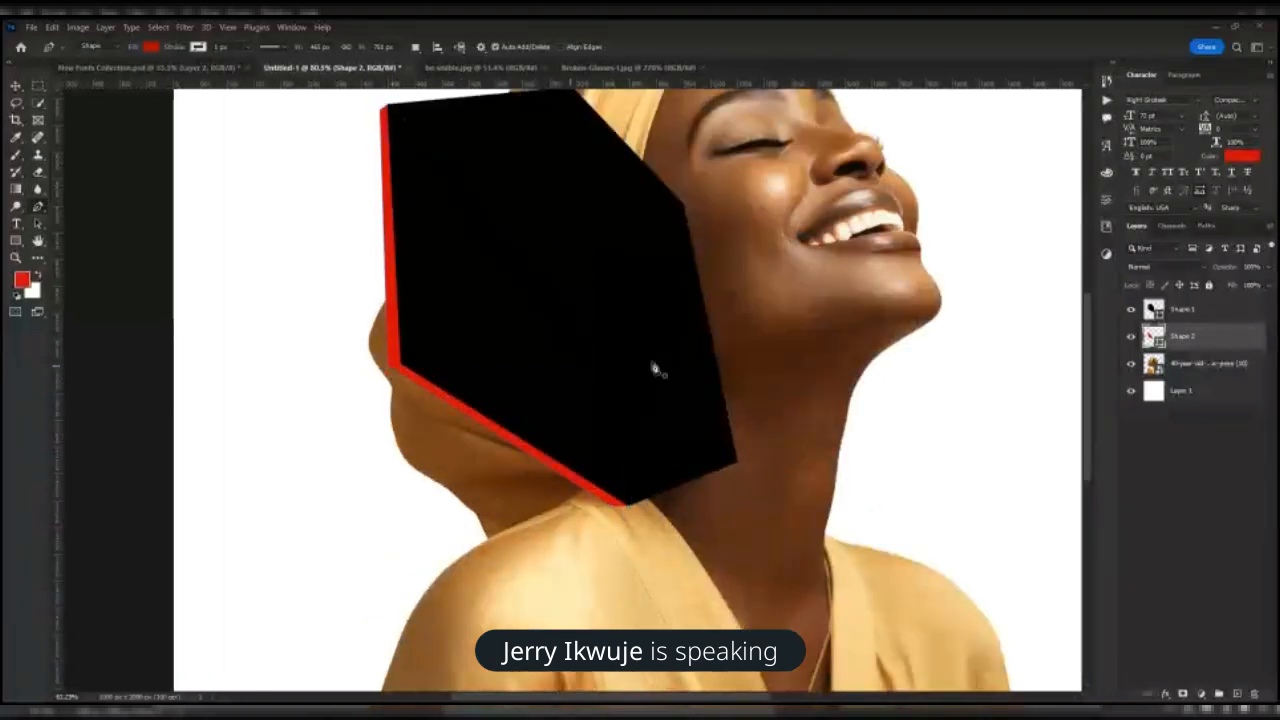
- Nudge the black shard slightly upward where it meets the red edge shape
scroll(655, 369, "down", 4)
scroll(565, 347, "up", 2)
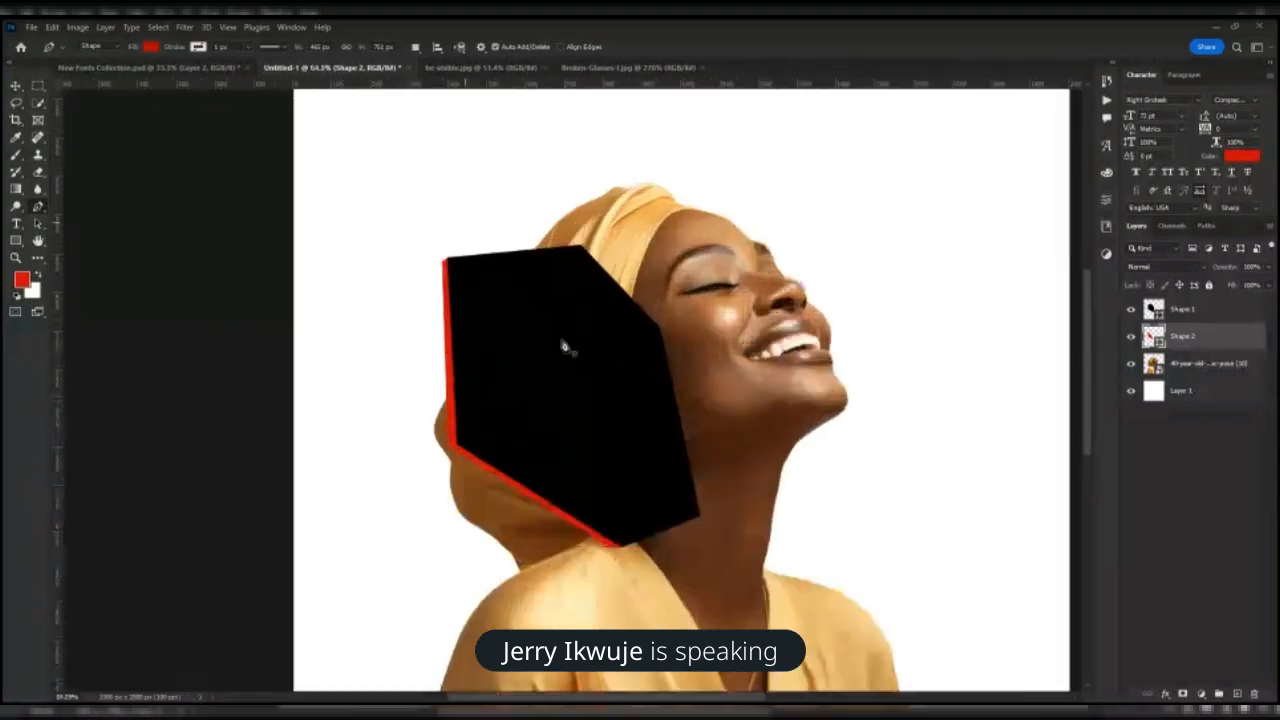
scroll(565, 347, "up", 2)
key("v")
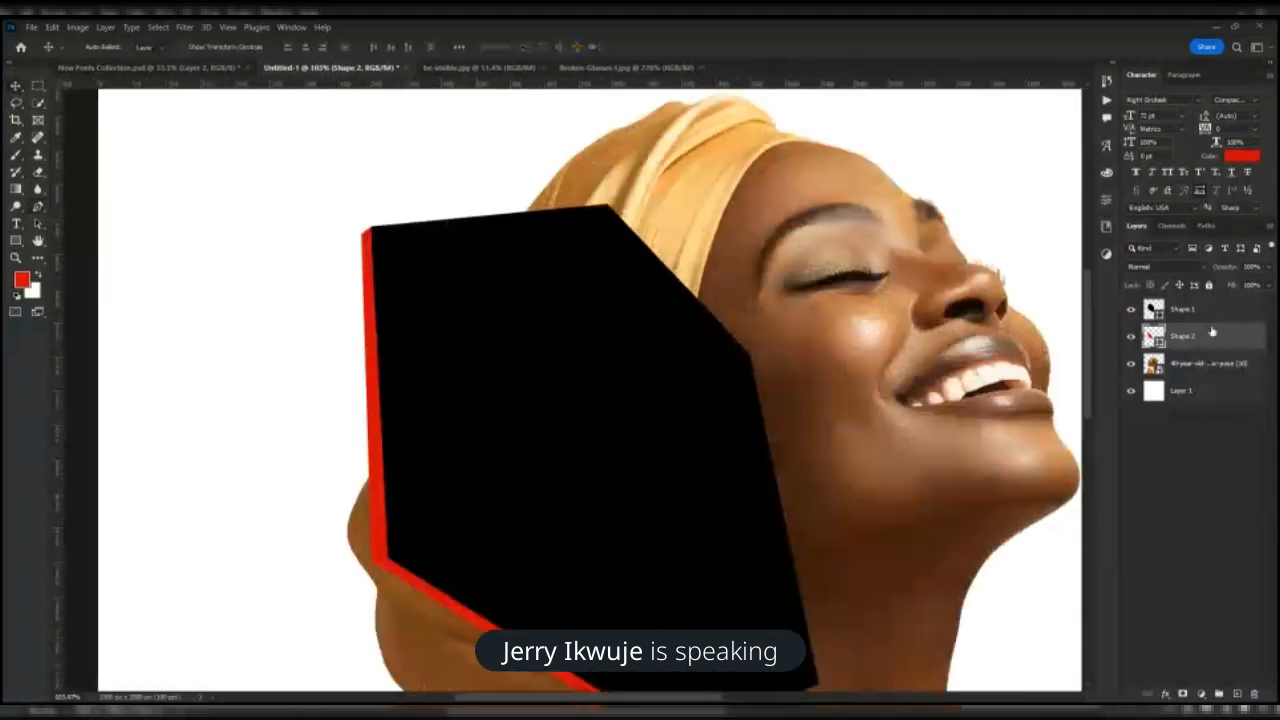
scroll(497, 571, "up", 1)
left_click_drag(497, 571, 500, 562)
scroll(438, 362, "down", 3)
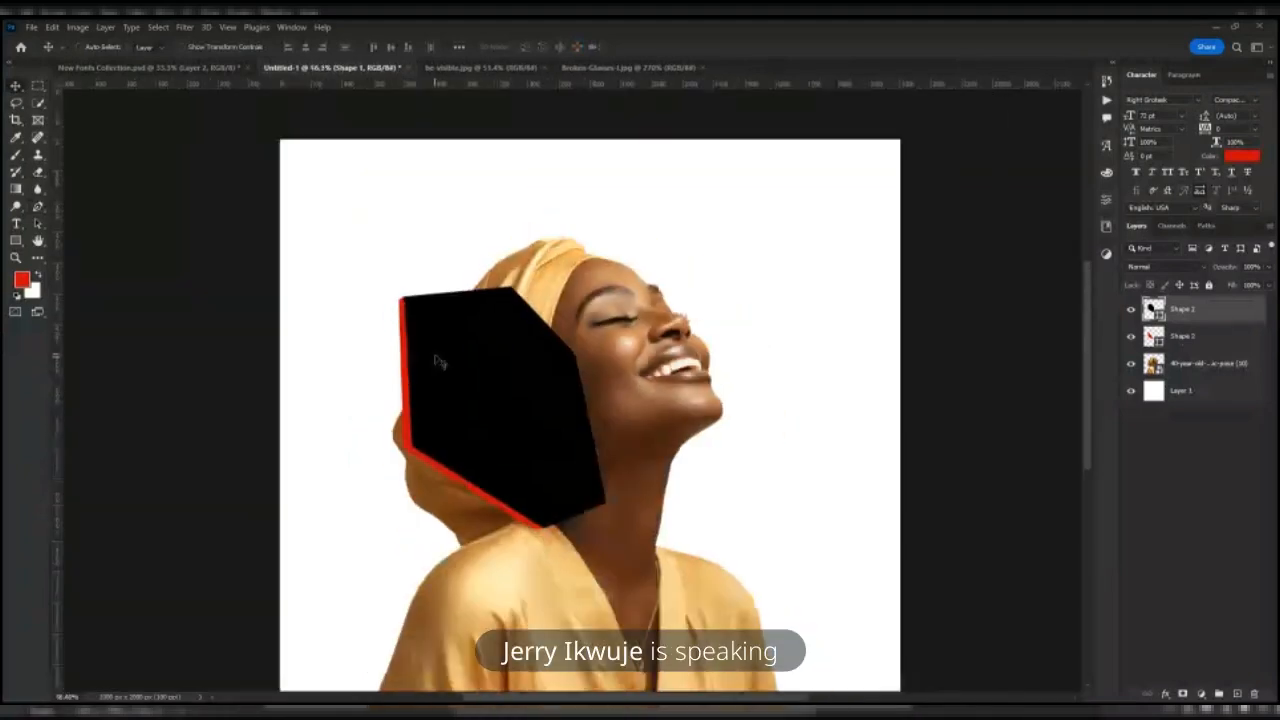
scroll(460, 438, "up", 2)
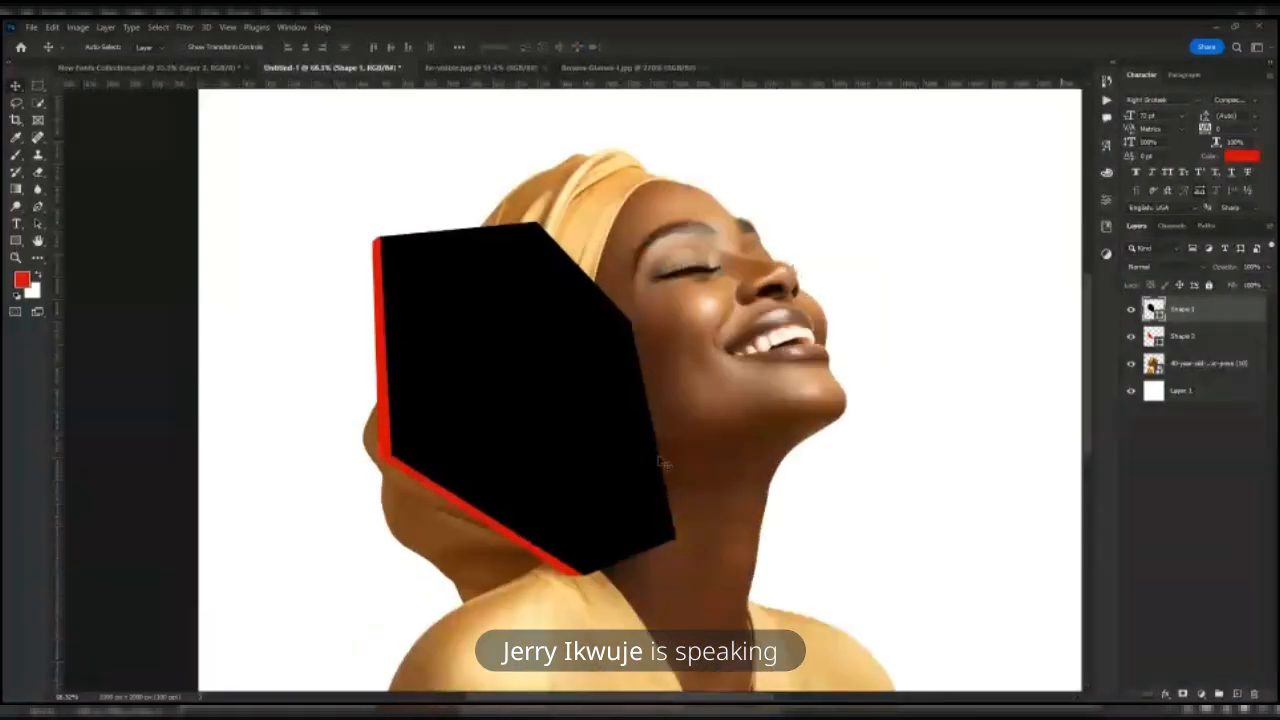
- Add a Gradient Overlay with a silver gradient to the red edge shape, and compare the shard with the edge layer hidden and shown
left_click(1195, 338)
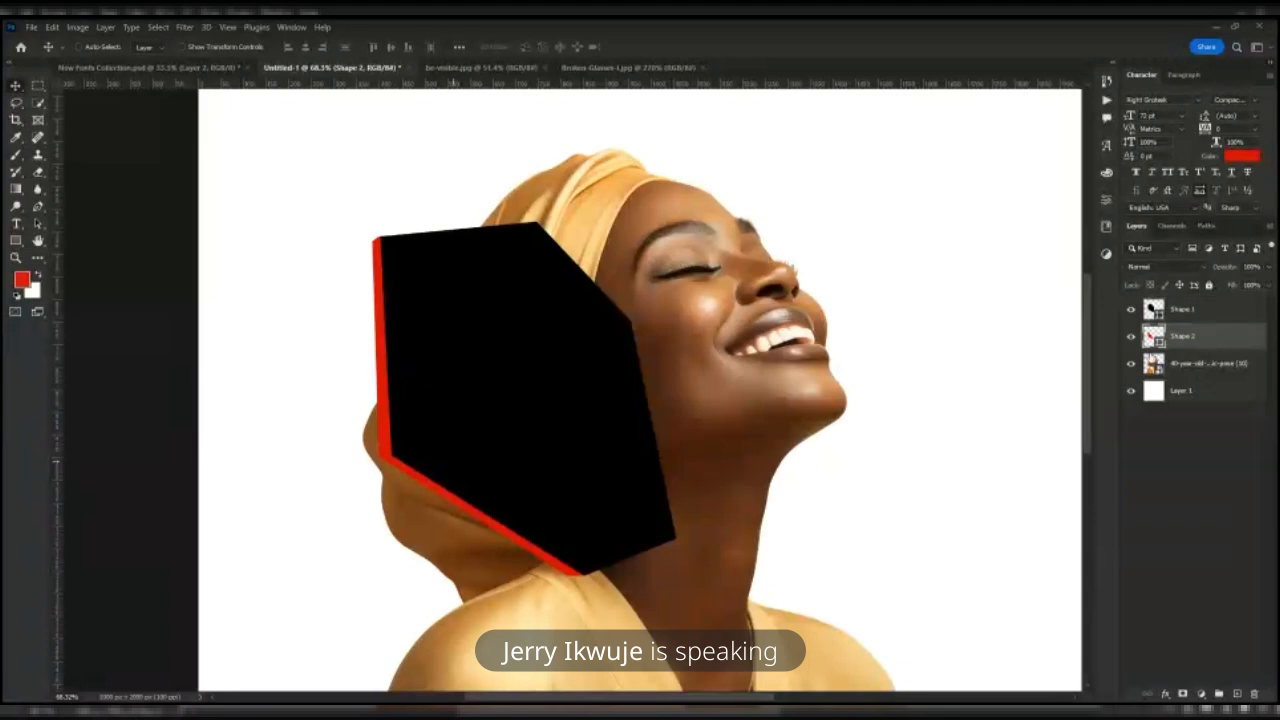
scroll(453, 497, "up", 3)
scroll(453, 497, "down", 3)
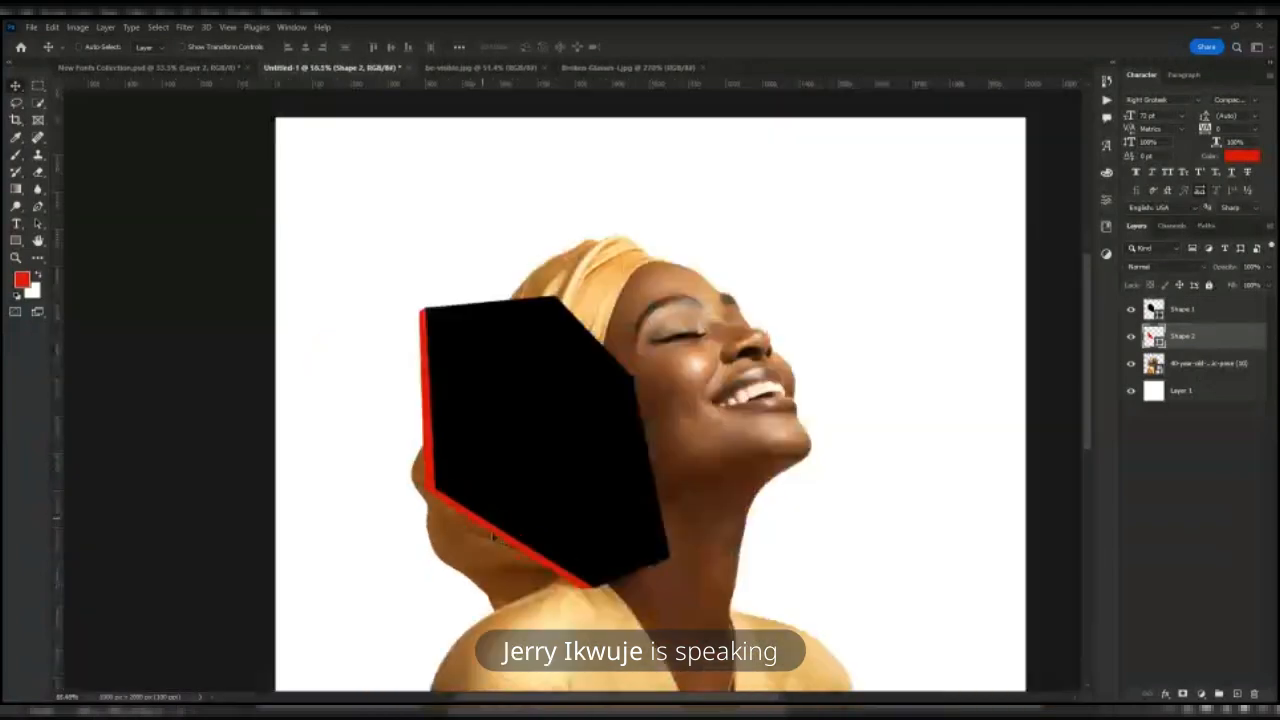
double_click(1247, 338)
left_click(805, 337)
left_click(1060, 220)
scroll(948, 304, "down", 3)
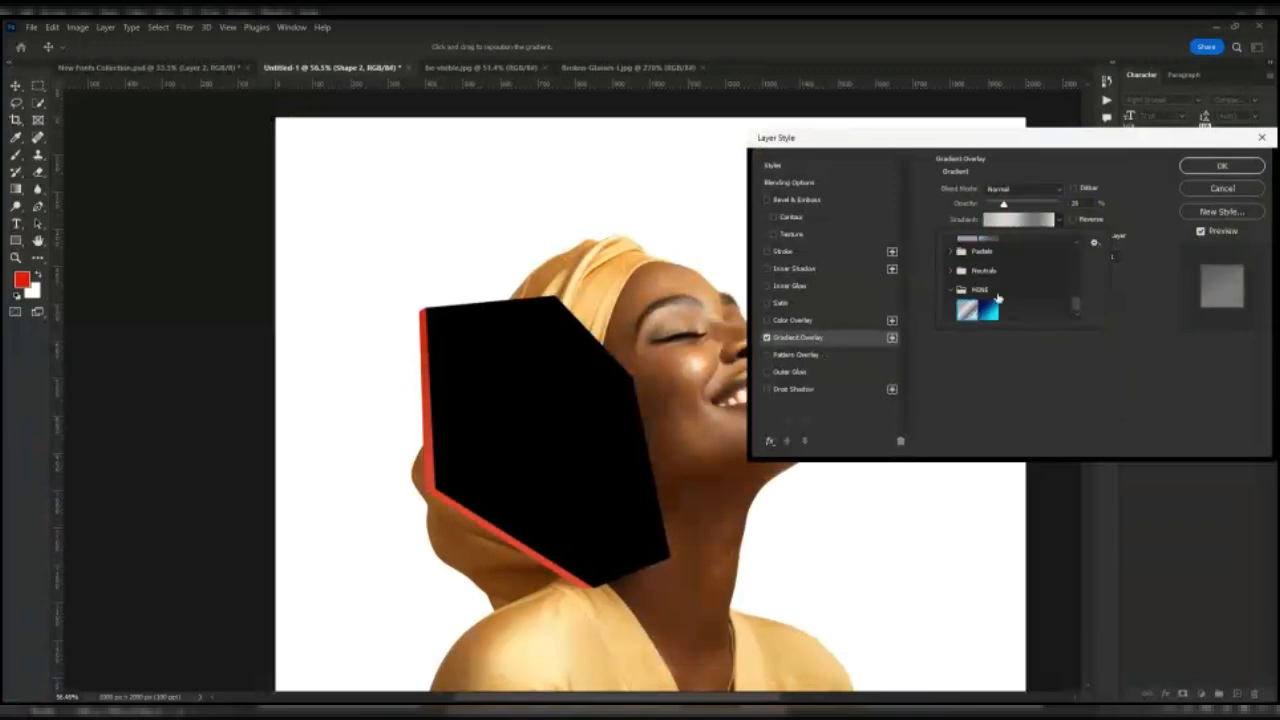
left_click(1216, 168)
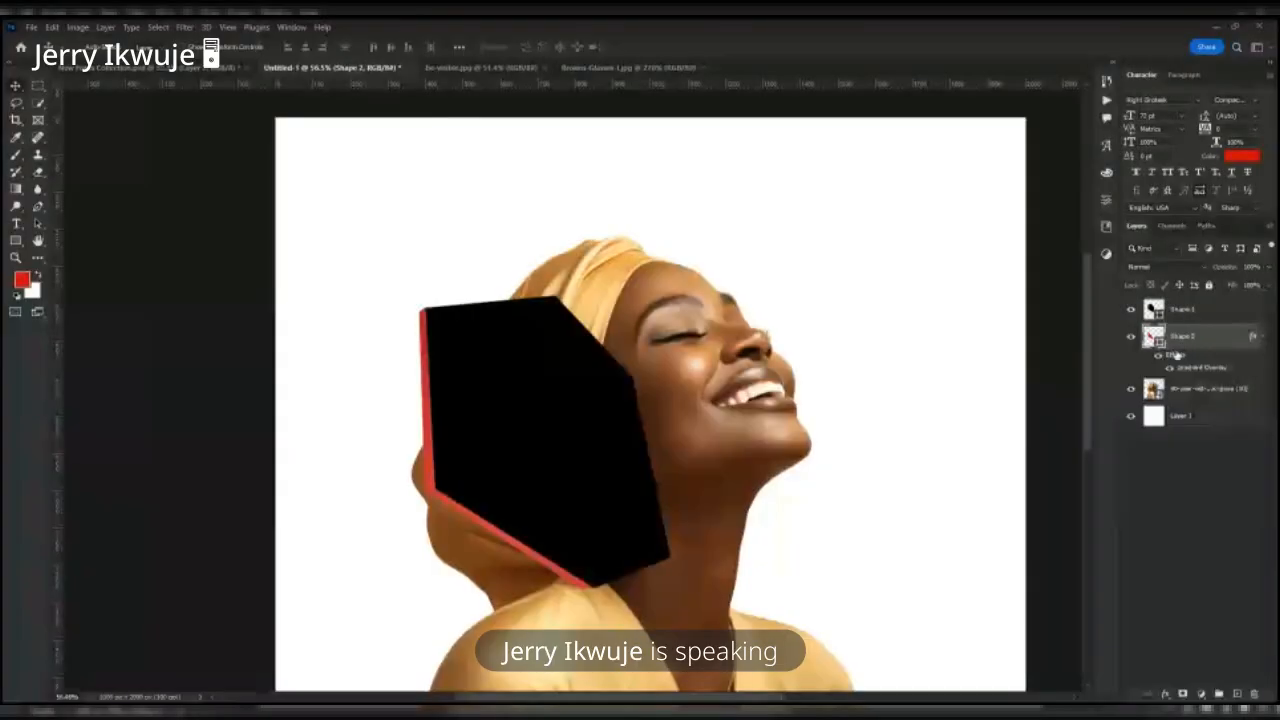
left_click(1158, 355)
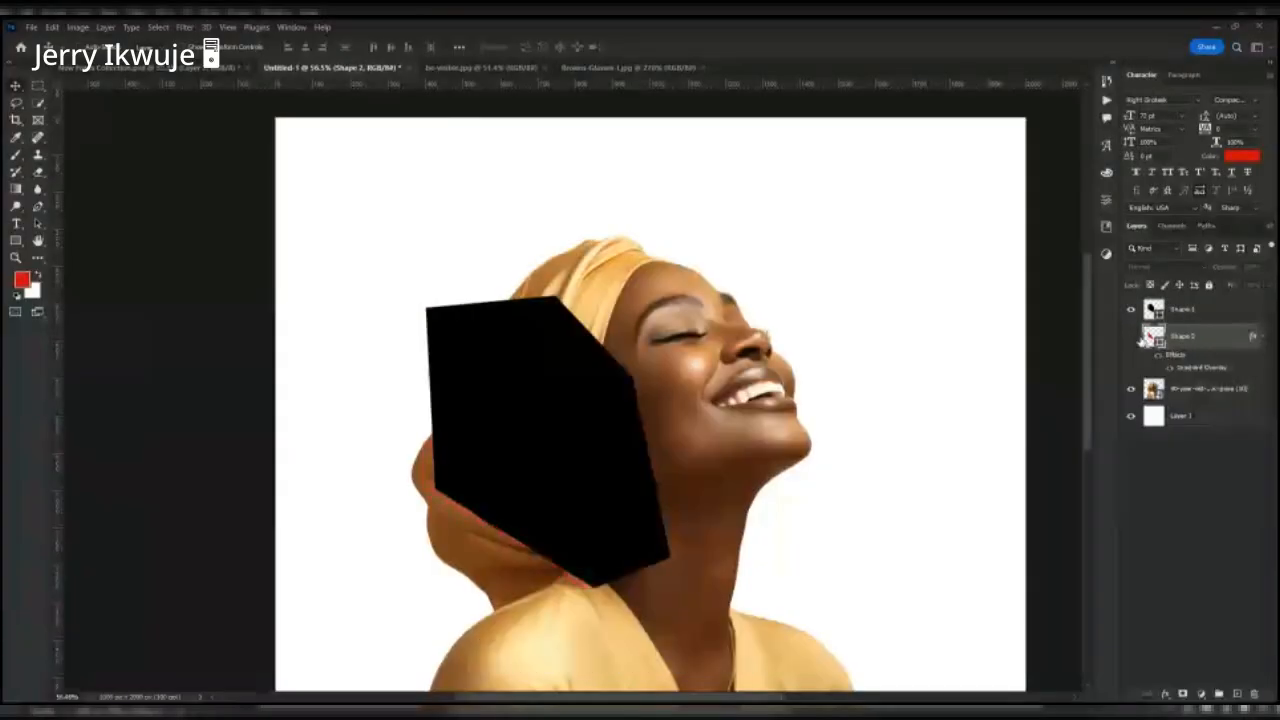
left_click(1150, 347)
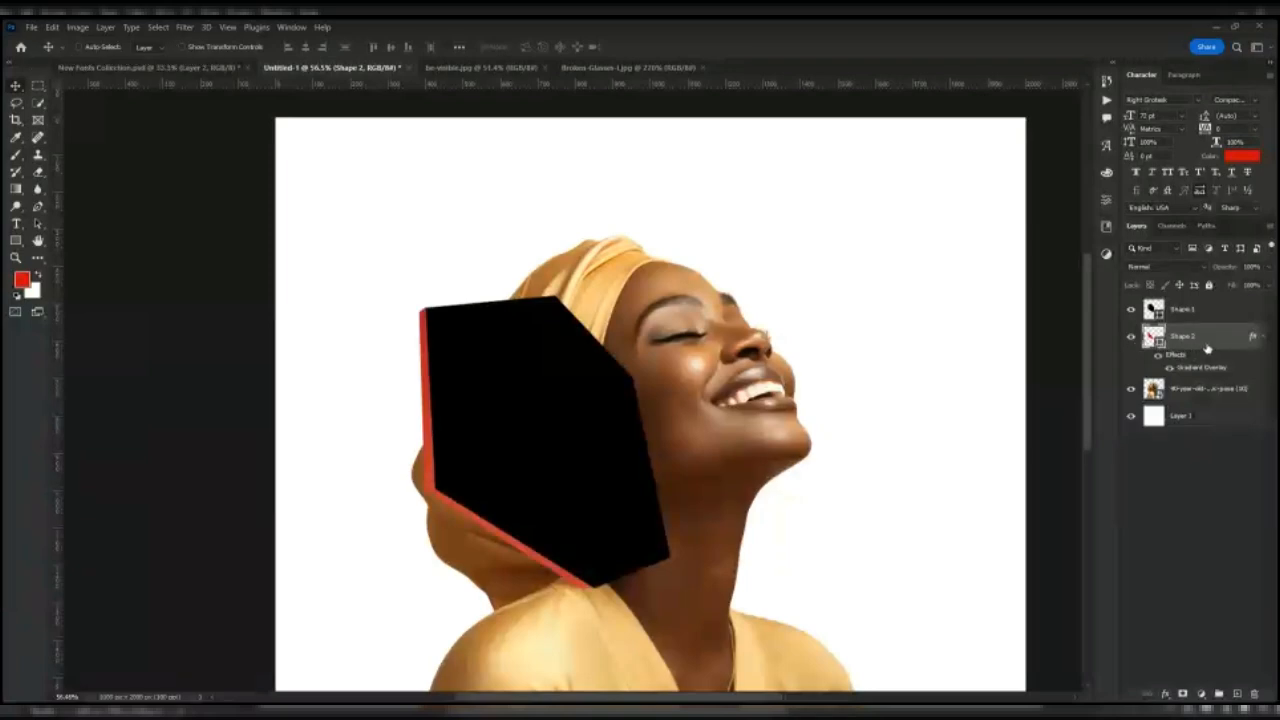
- Set the edge shape's Gradient Overlay to 100% opacity with the Reflected style, reduce its scale, and apply it
double_click(1207, 348)
left_click(854, 340)
left_click(1058, 203)
left_click(1076, 204)
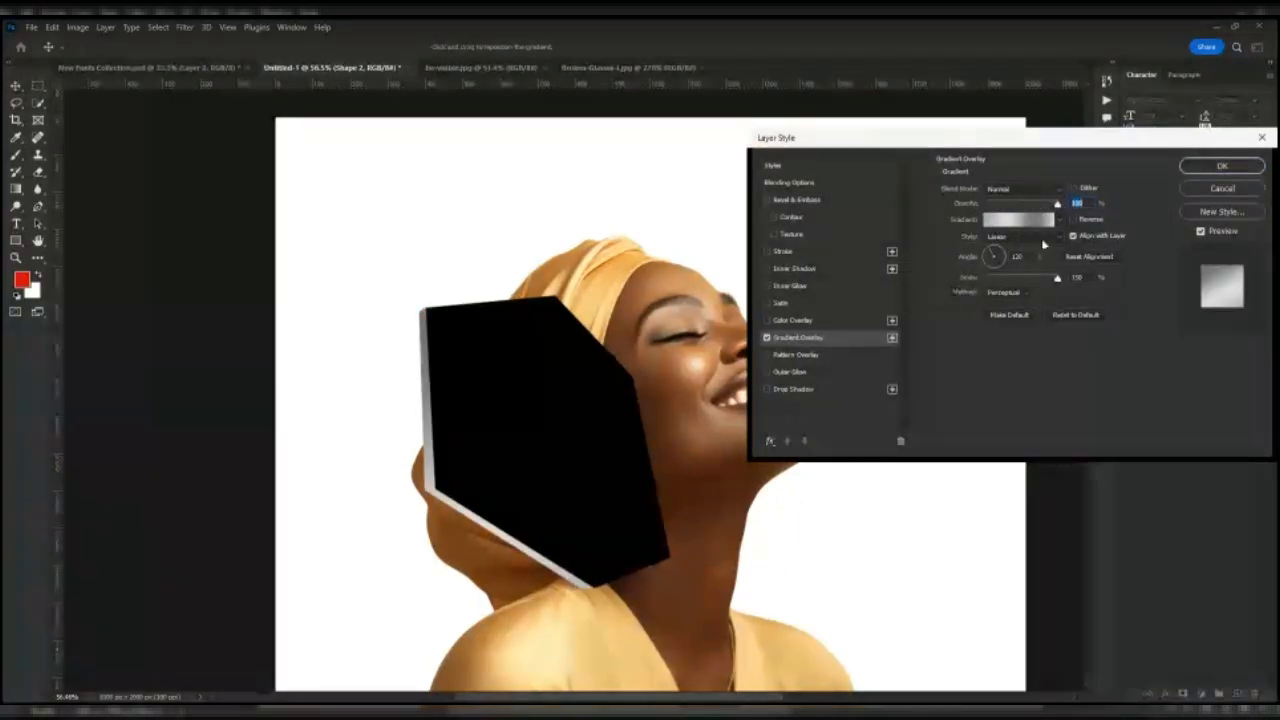
scroll(1034, 240, "down", 3)
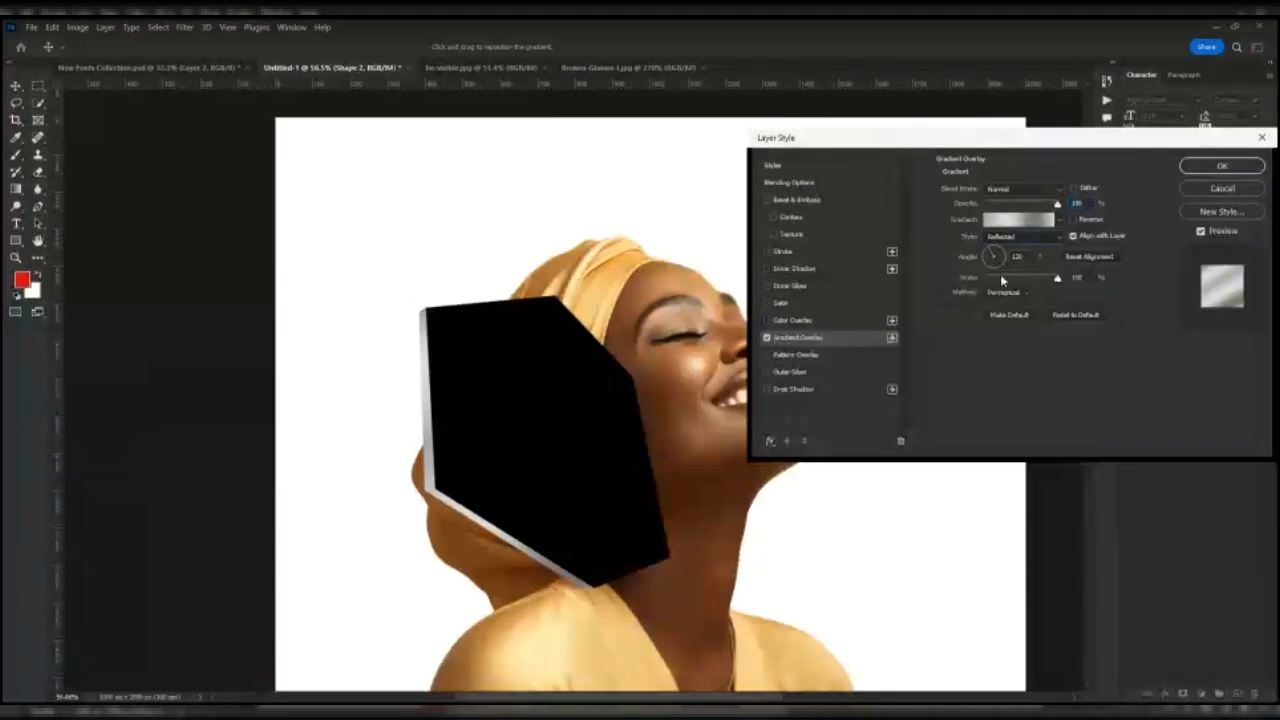
left_click_drag(1020, 286, 1005, 283)
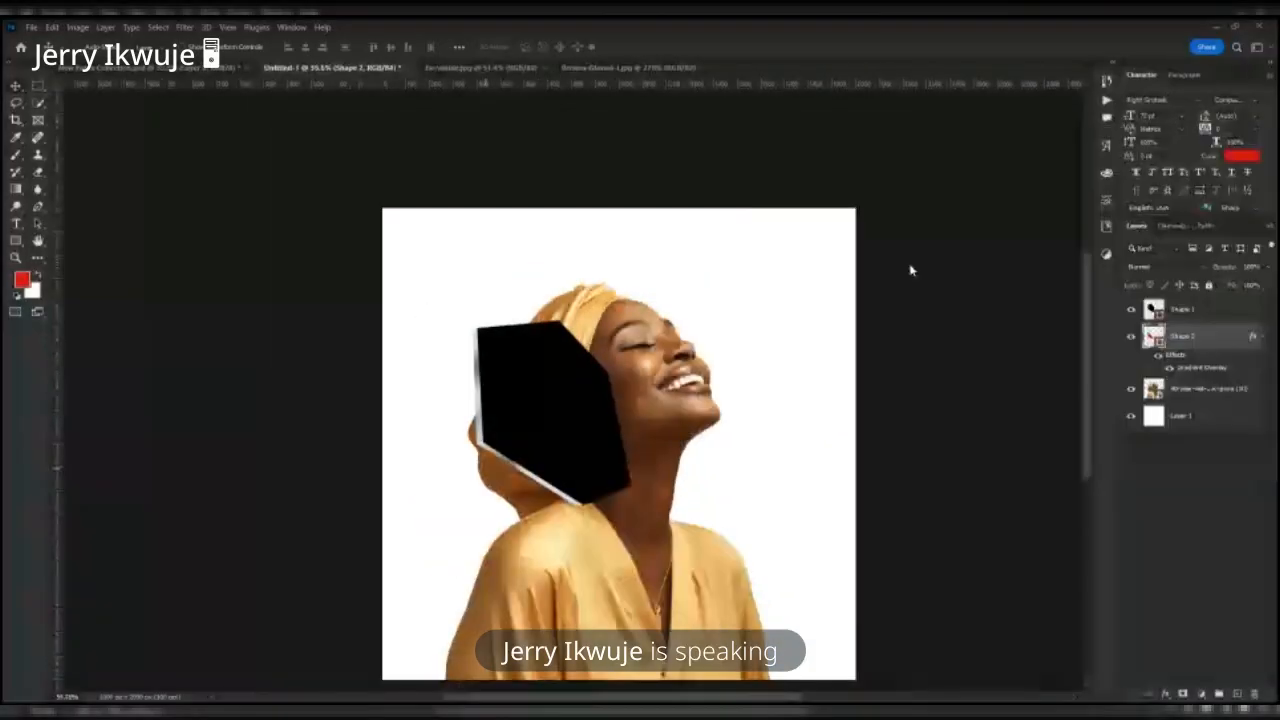
- Open the black shard shape's fill color for editing
scroll(506, 336, "up", 9)
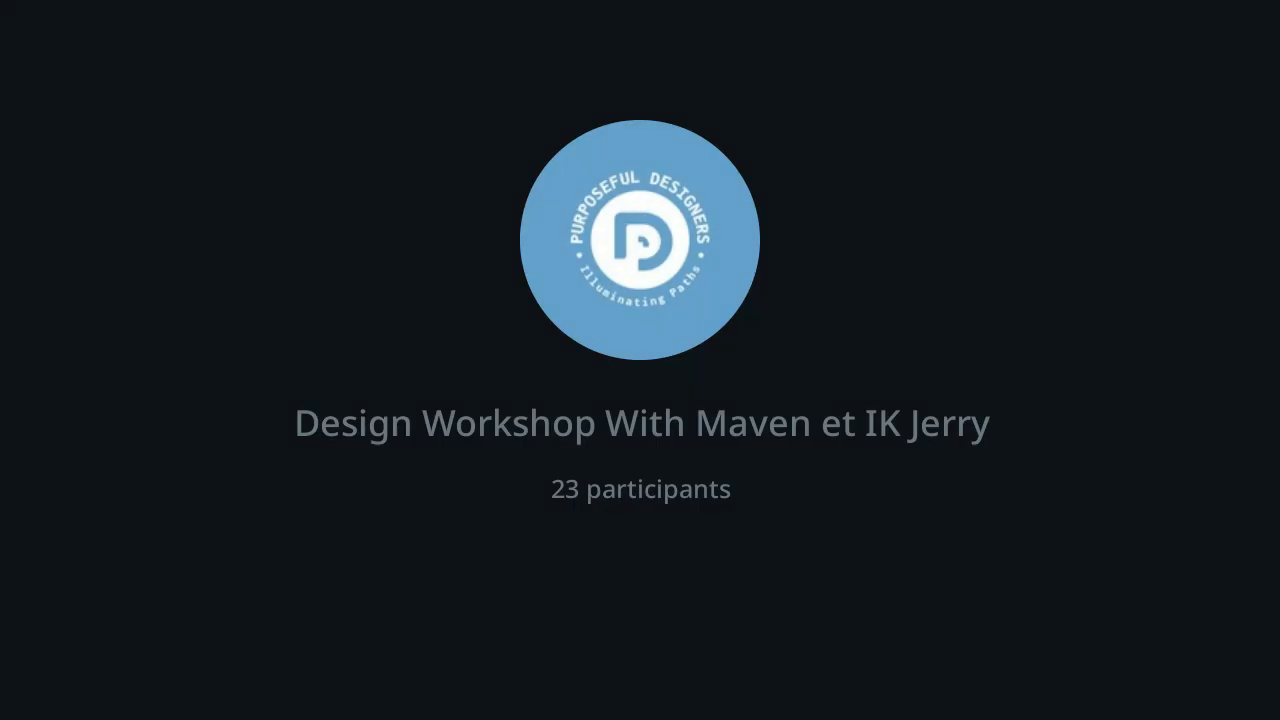
scroll(465, 203, "down", 3)
double_click(1154, 309)
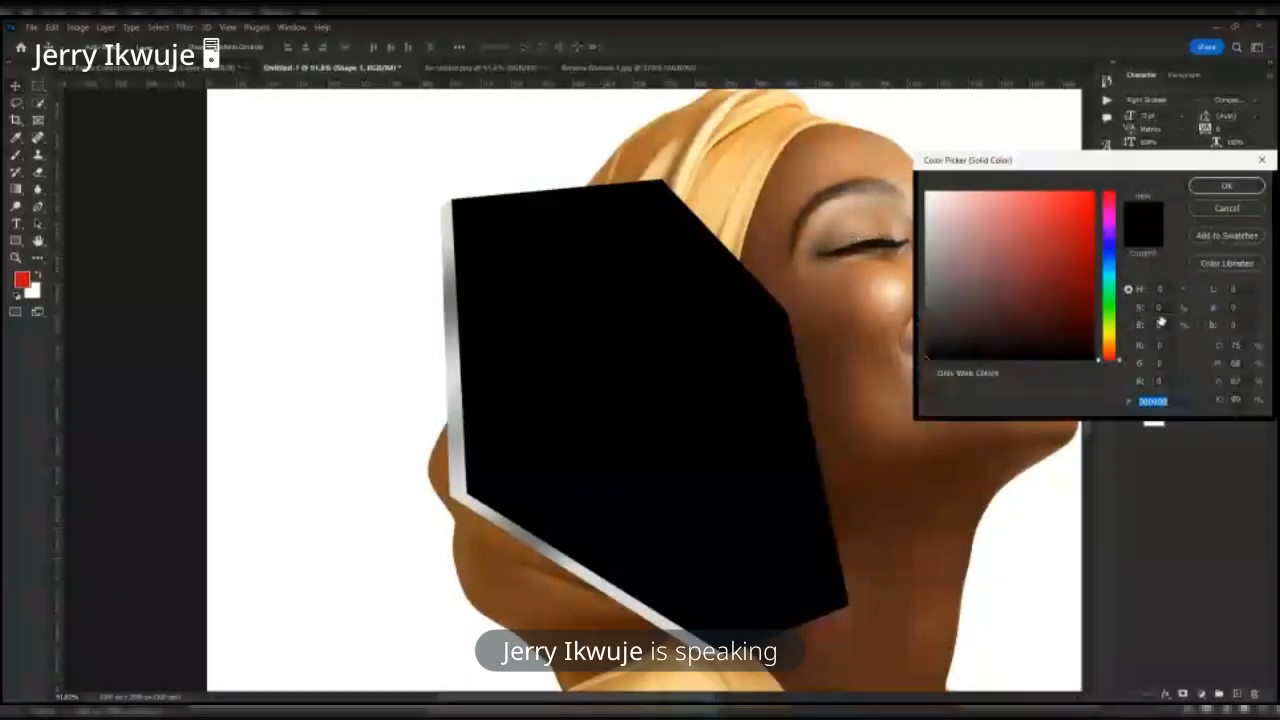
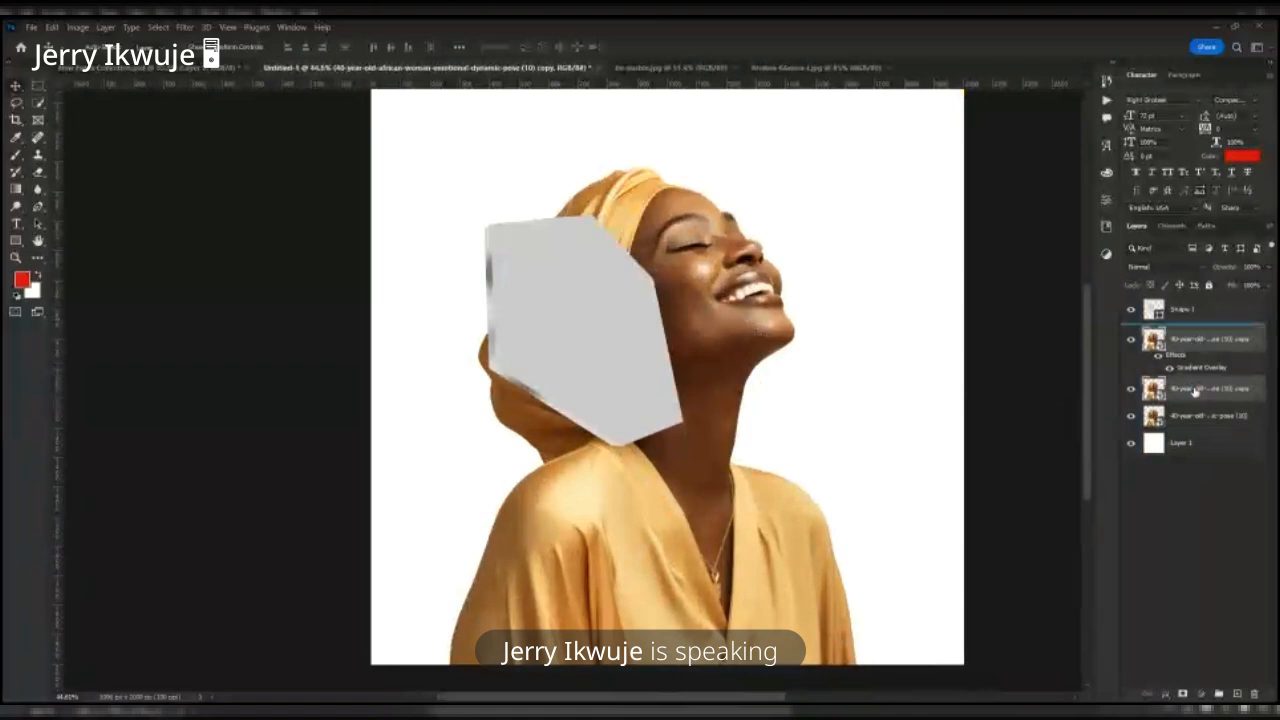
- Move the copy of the woman's photo layer above the grey shard shape and clip it to that shape
left_click_drag(1195, 391, 1197, 309)
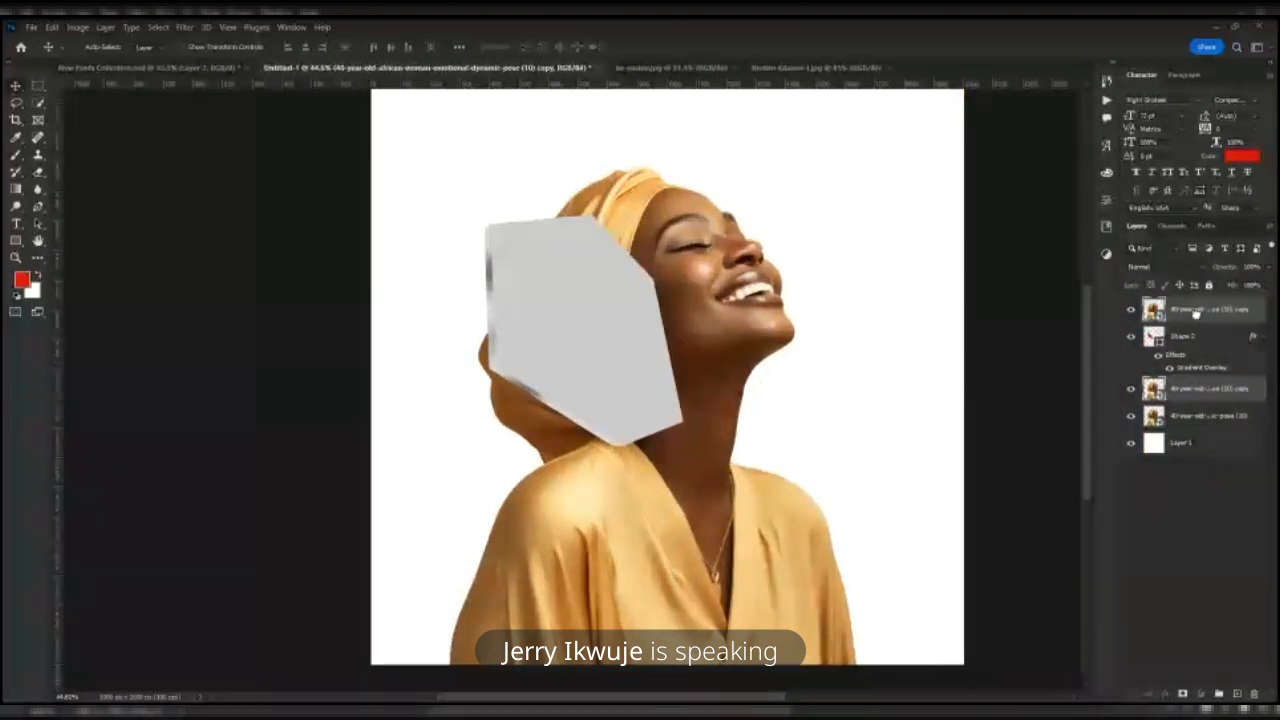
key("ctrl+alt+g")
scroll(613, 297, "up", 3)
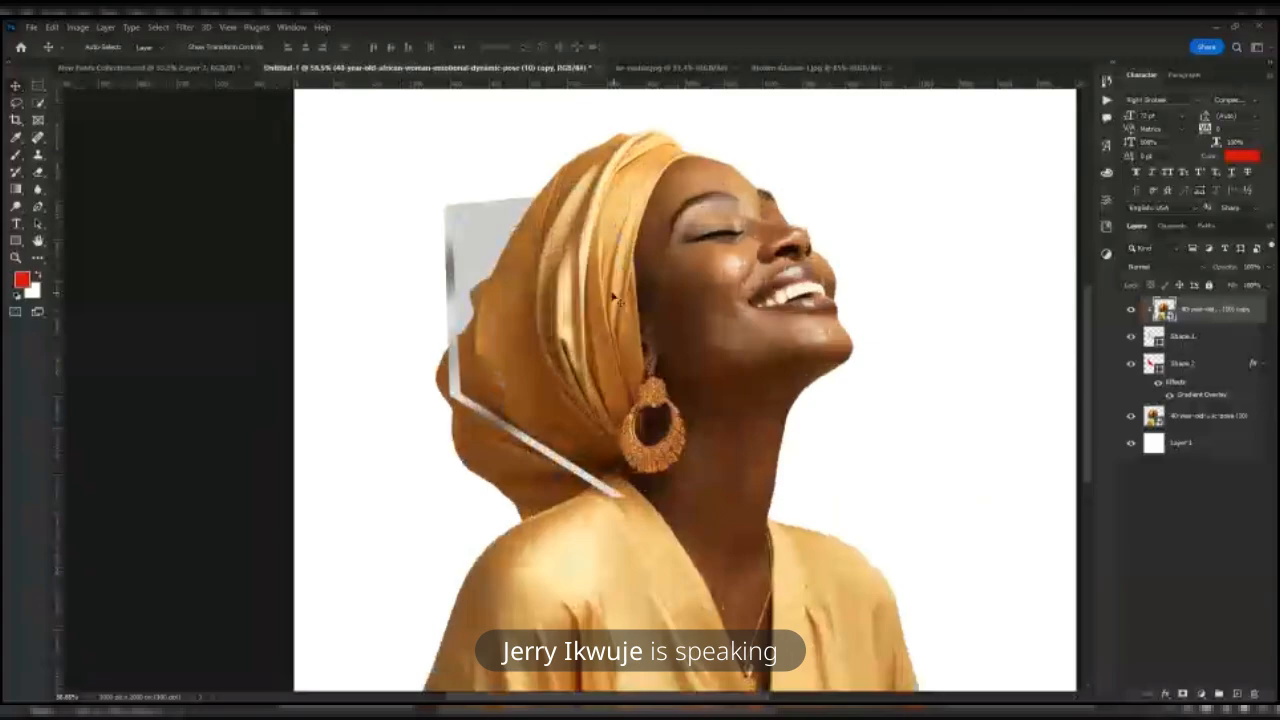
- Transform the clipped photo, rescaling and repositioning it so an offset part of the headwrap and shoulder shows inside the shard
scroll(850, 299, "down", 2)
key("ctrl+t")
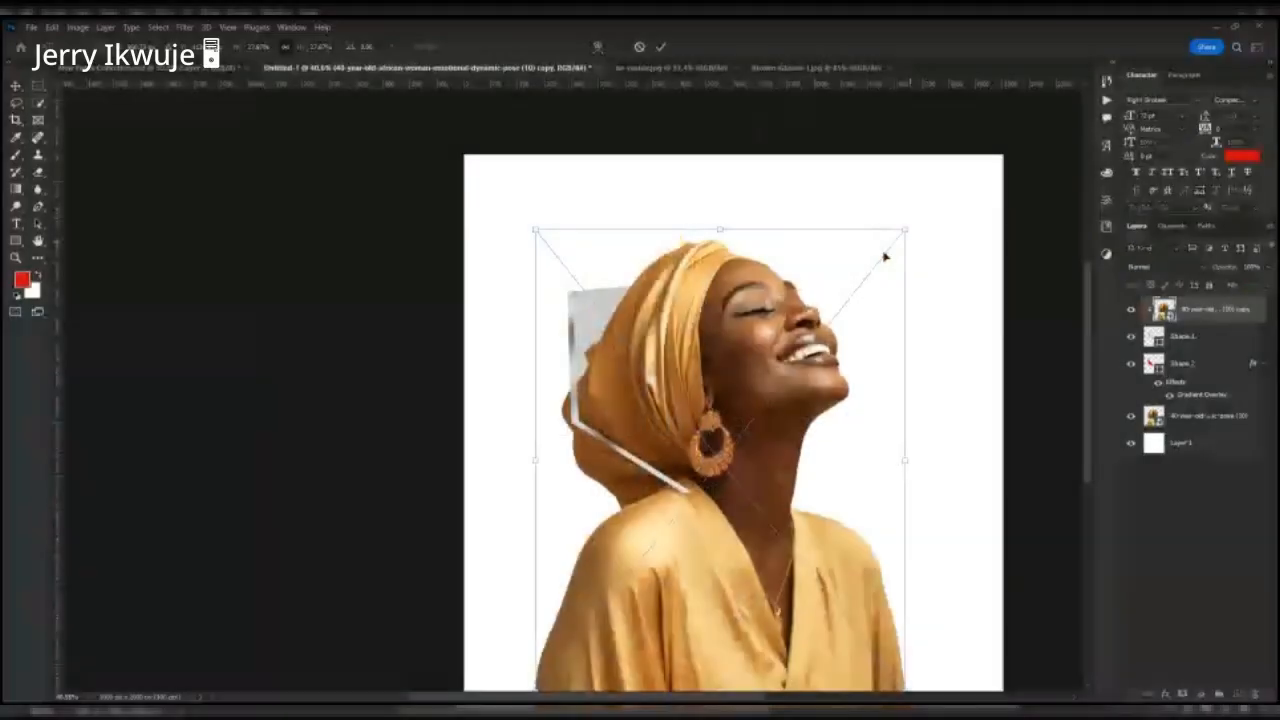
left_click_drag(884, 257, 696, 340)
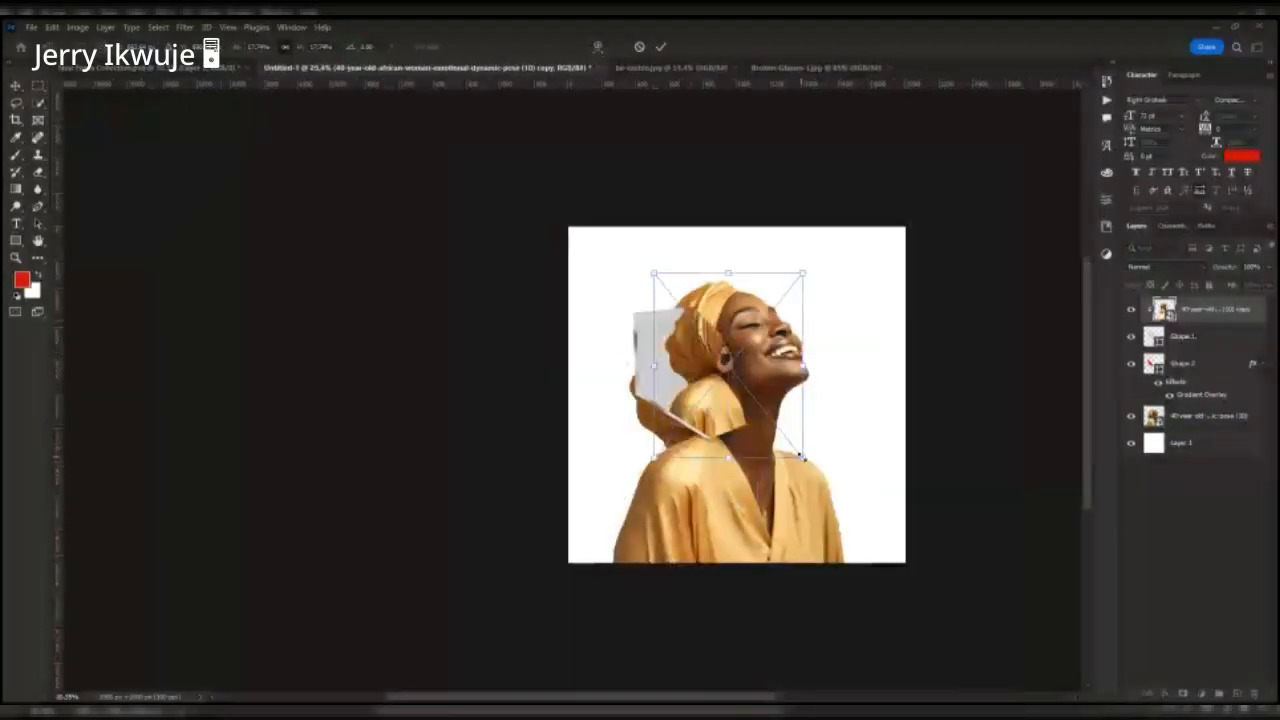
left_click_drag(696, 340, 714, 414)
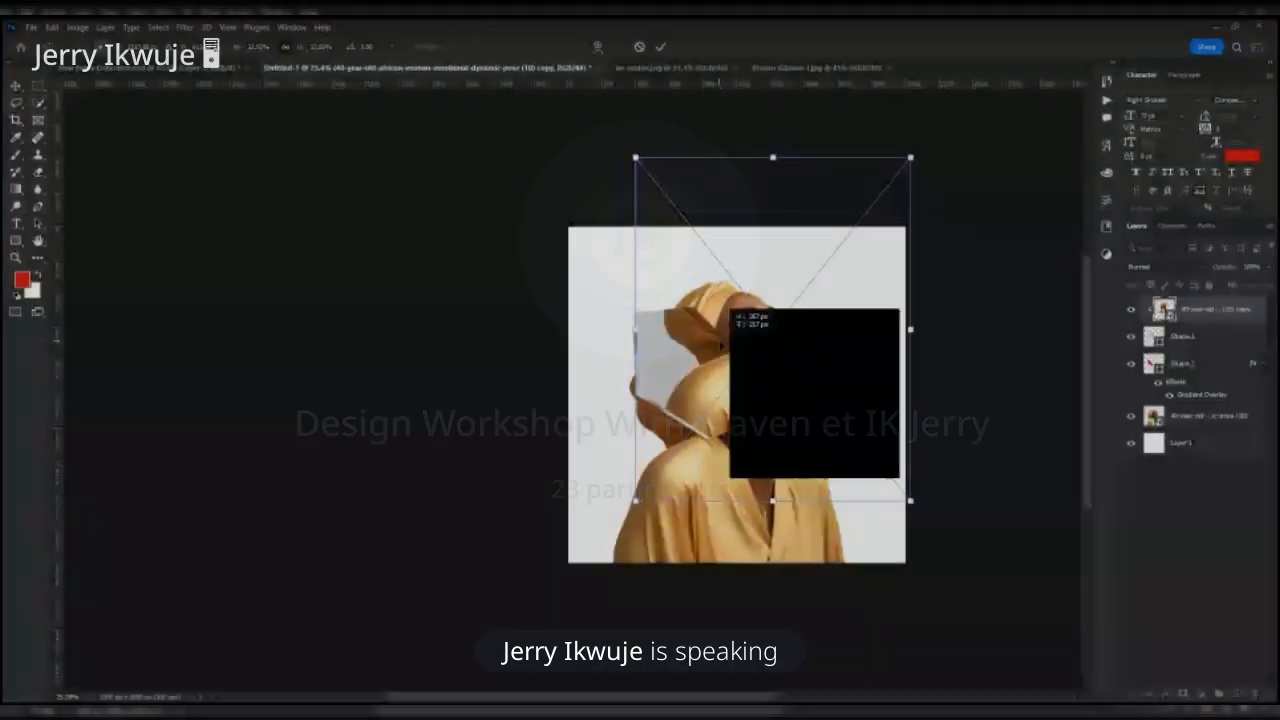
left_click_drag(718, 348, 720, 345)
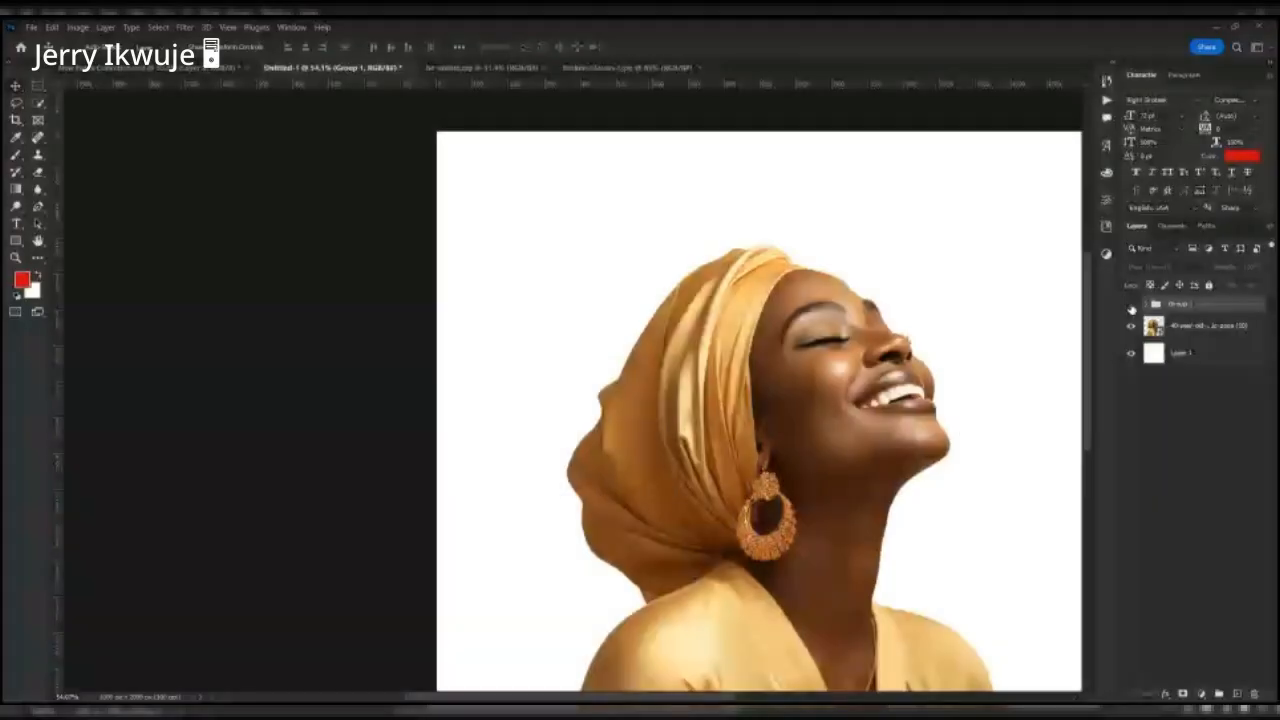
- Rename the group holding the shard layers as GLASS 1
double_click(1183, 302)
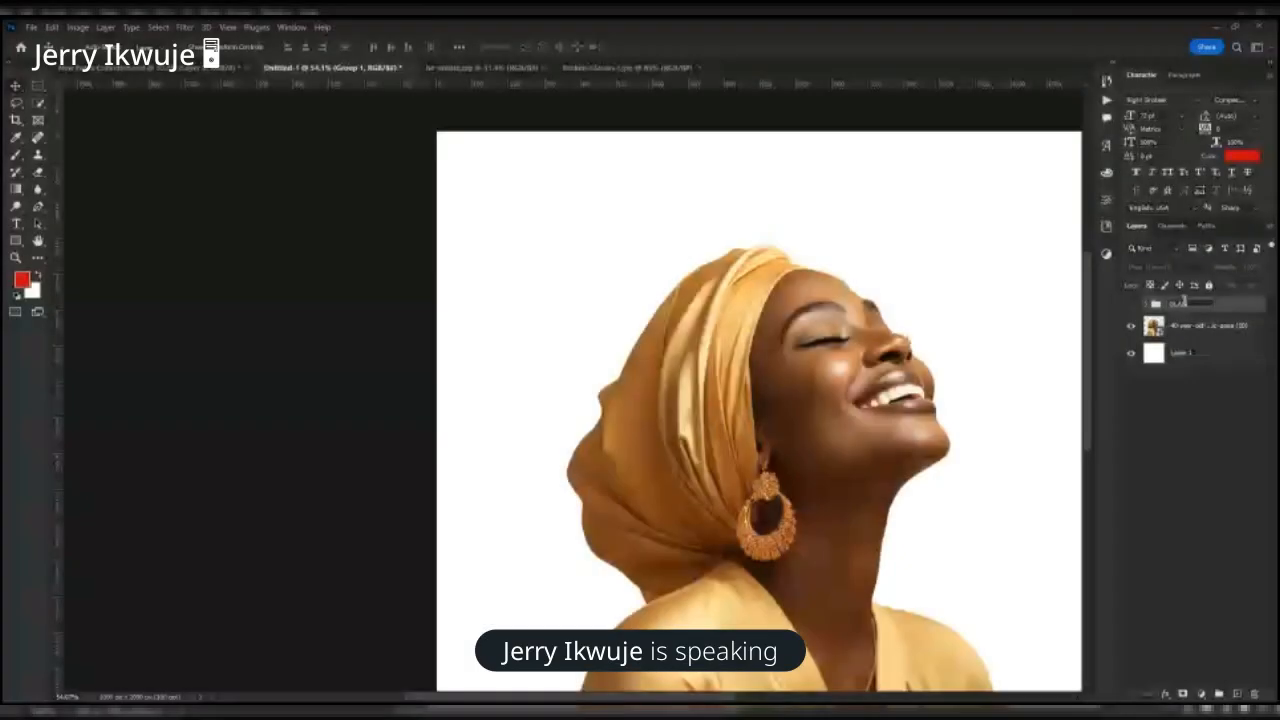
type("GLASS 1")
key("Return")
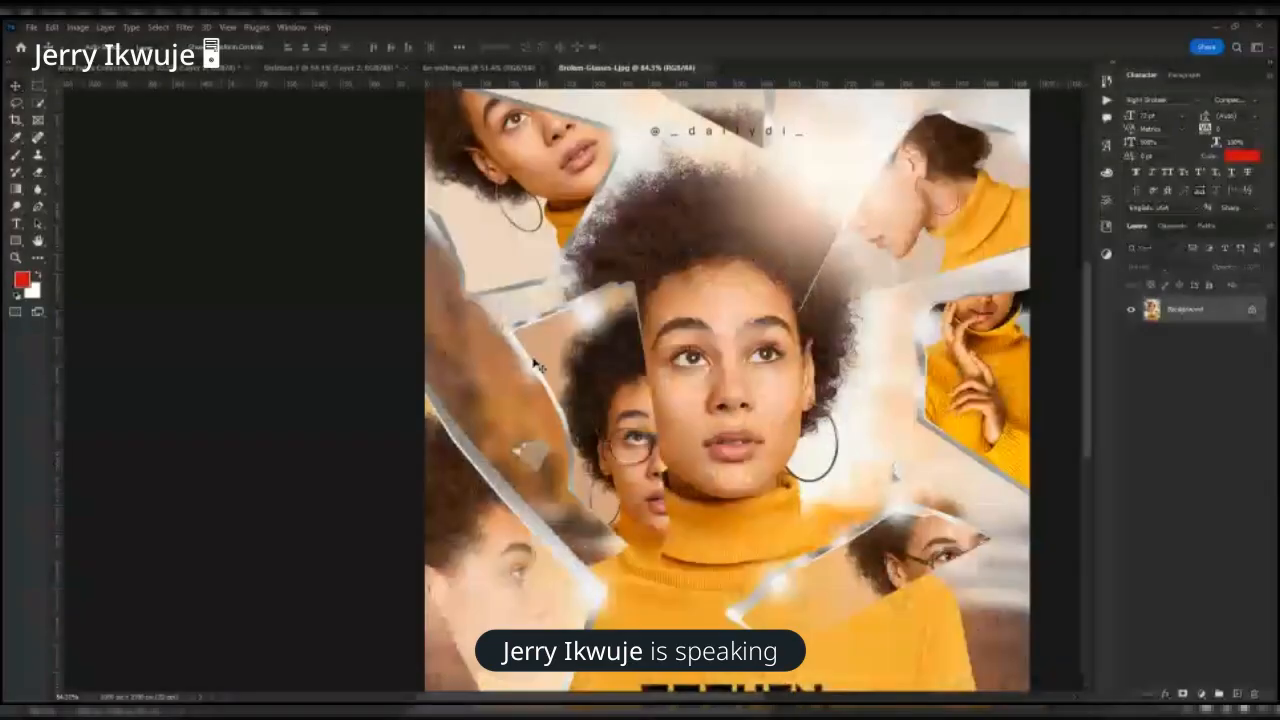
- In Untitled-1, add a soft white glow on Layer 2 and position it on the upper part of the shard's left edge
left_click(345, 68)
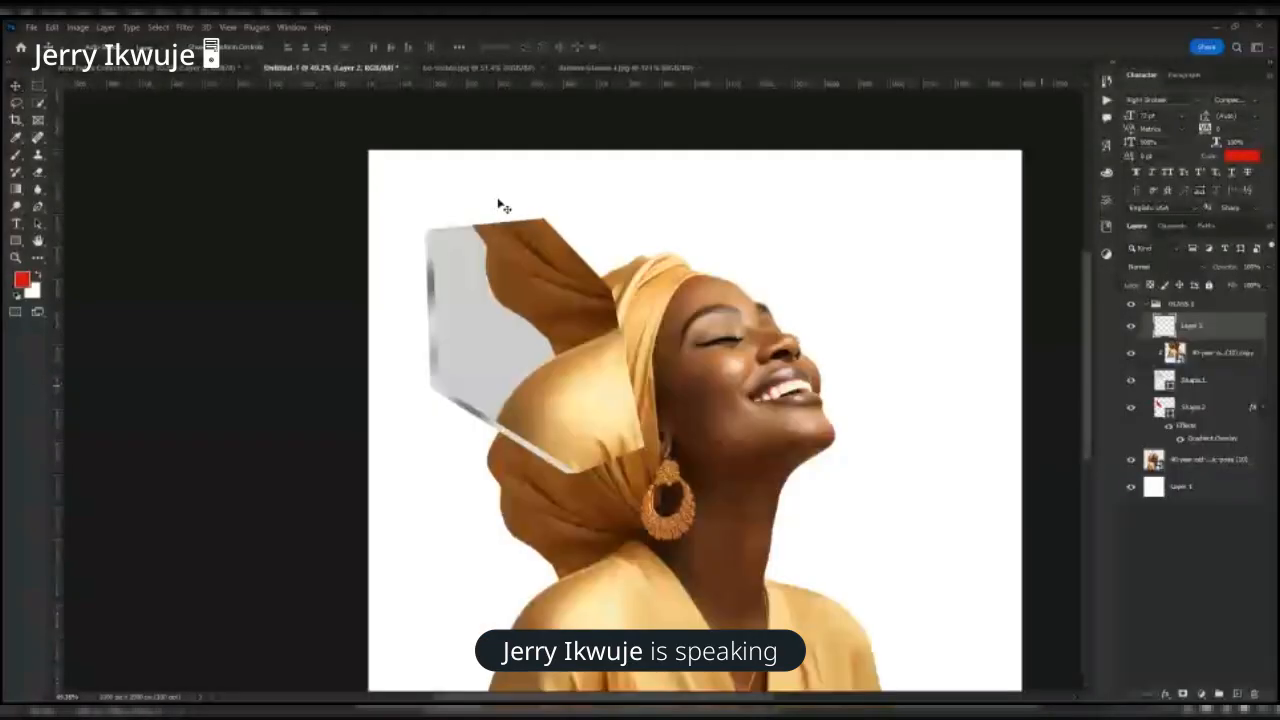
key("d")
key("x")
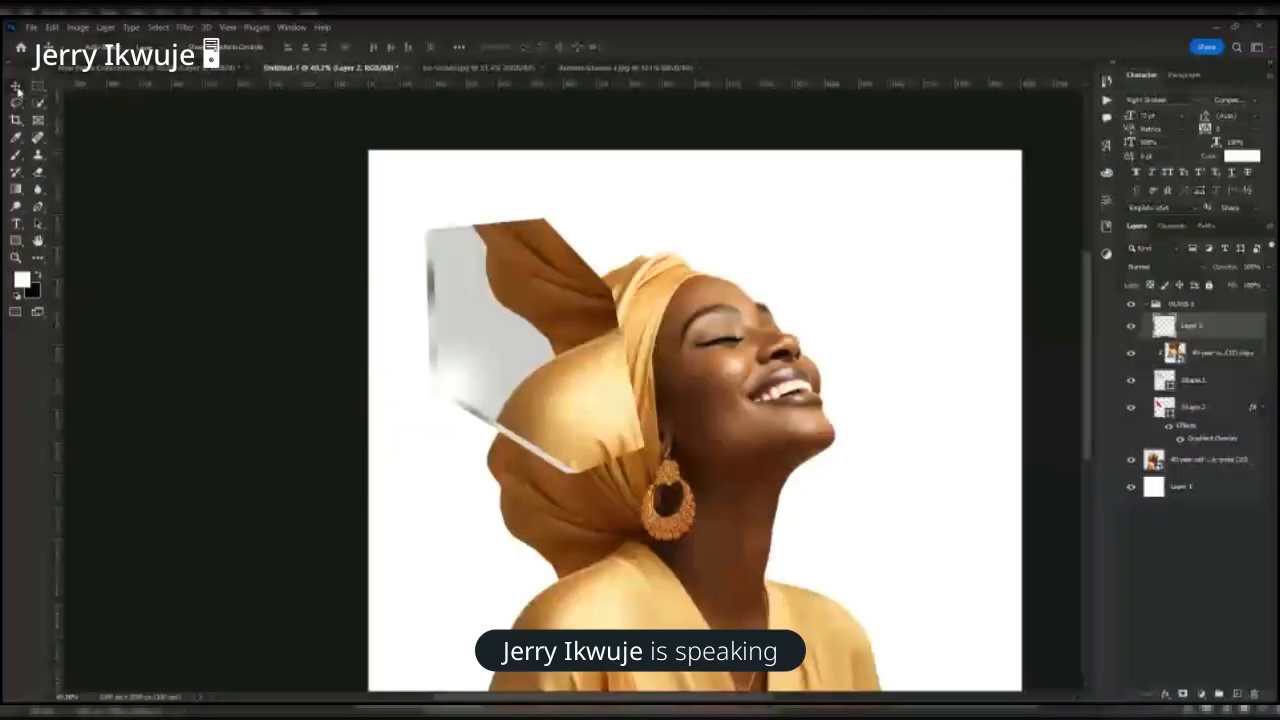
scroll(467, 396, "up", 5)
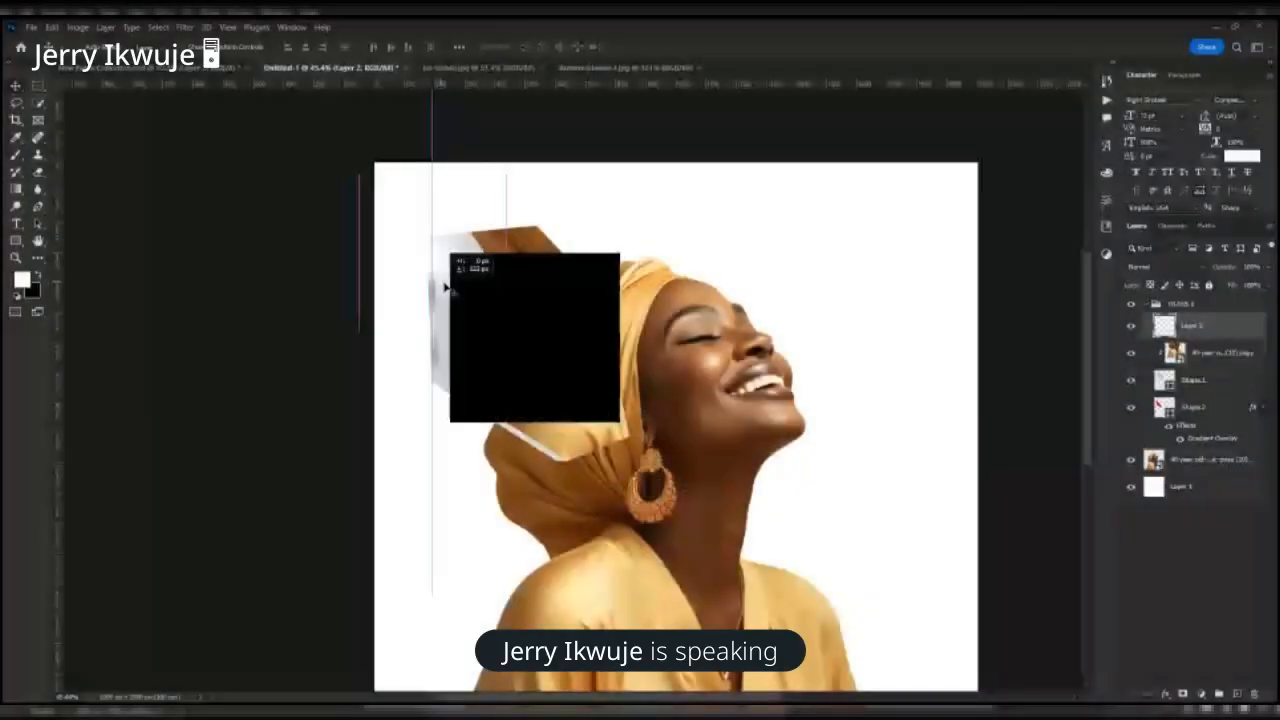
left_click_drag(446, 288, 430, 304)
scroll(408, 333, "down", 1)
scroll(406, 335, "up", 3)
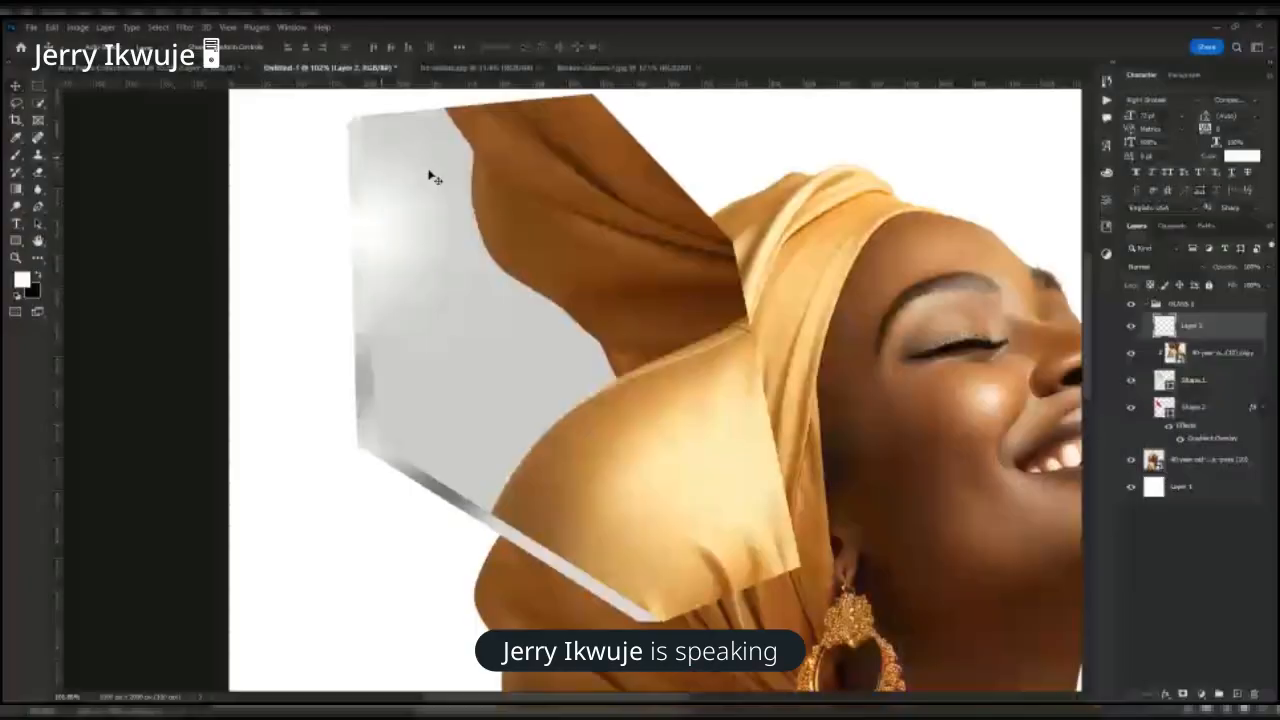
scroll(680, 438, "down", 2)
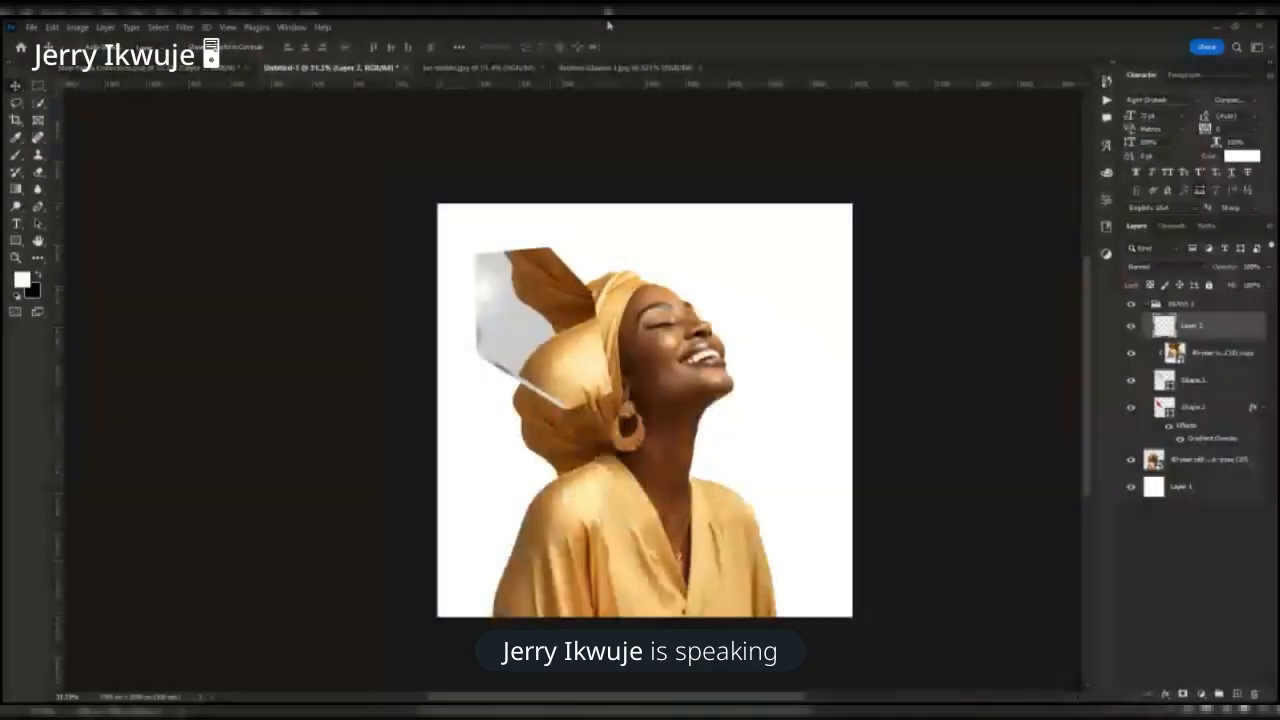
- Compare the shard in Untitled-1 with the Broken-Glasses-1.jpg reference and examine its edges over the headwrap up close
left_click(620, 68)
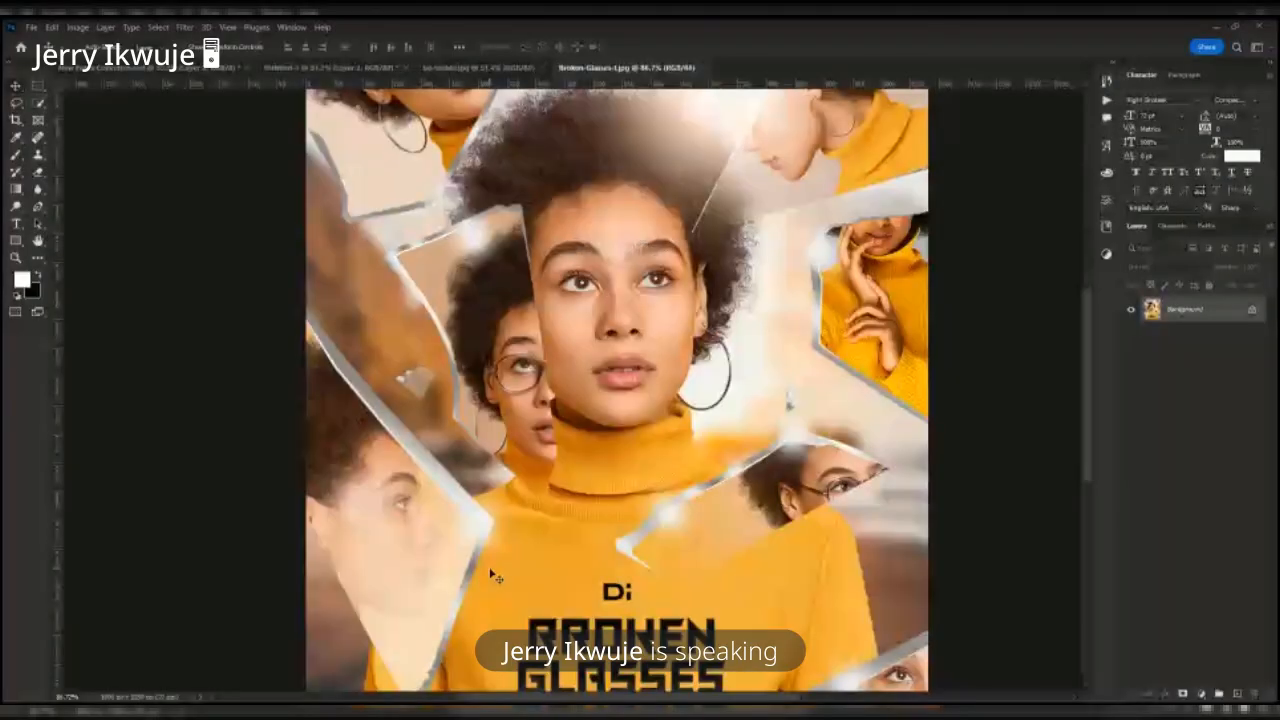
left_click(330, 68)
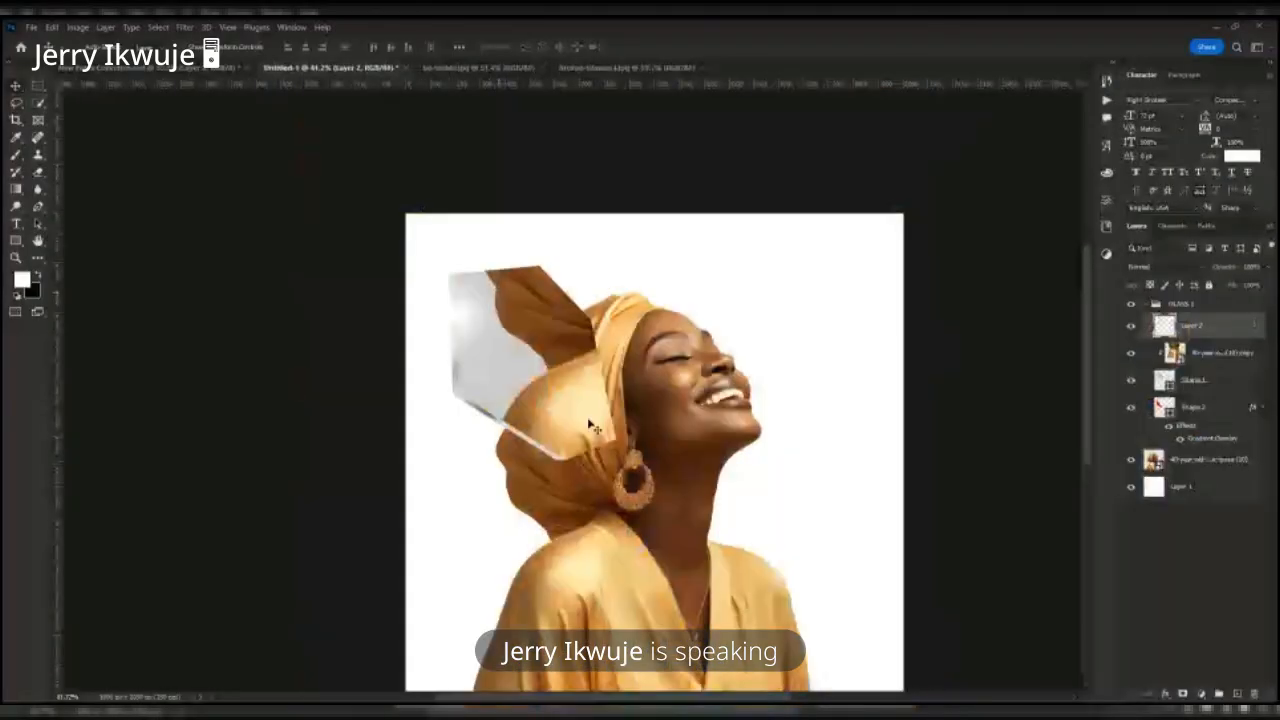
scroll(588, 424, "down", 3)
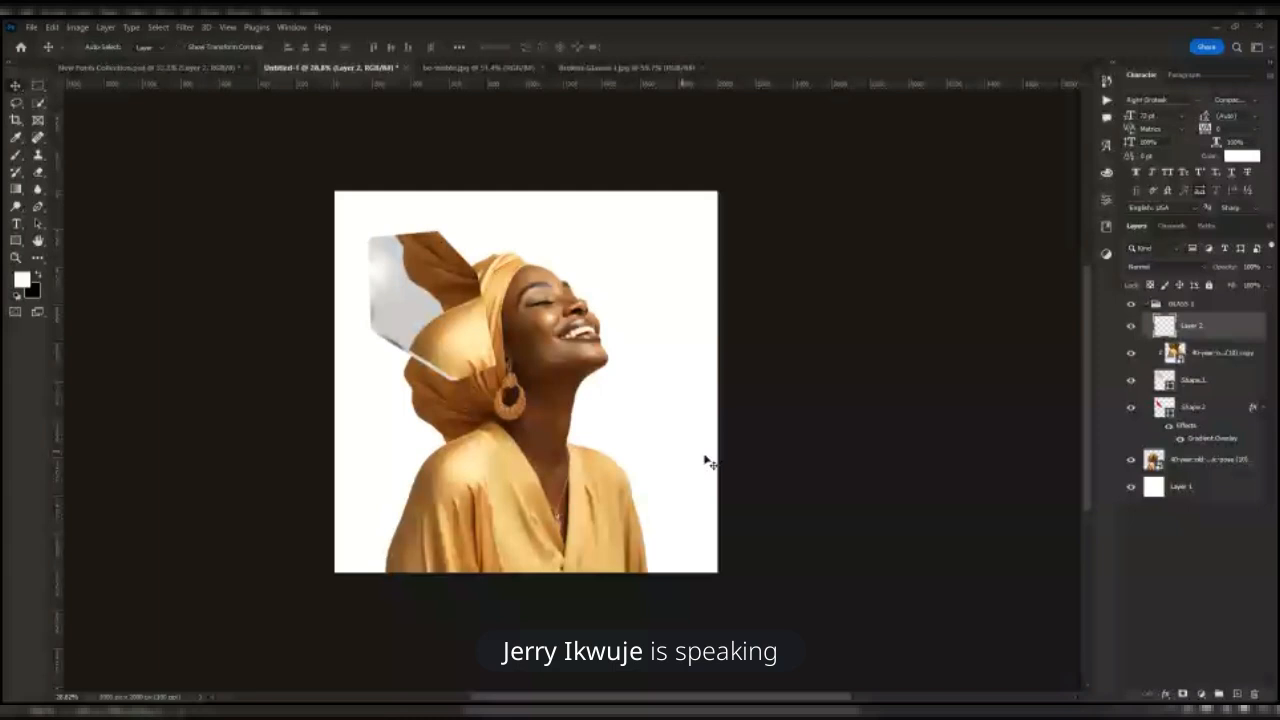
scroll(512, 425, "up", 2)
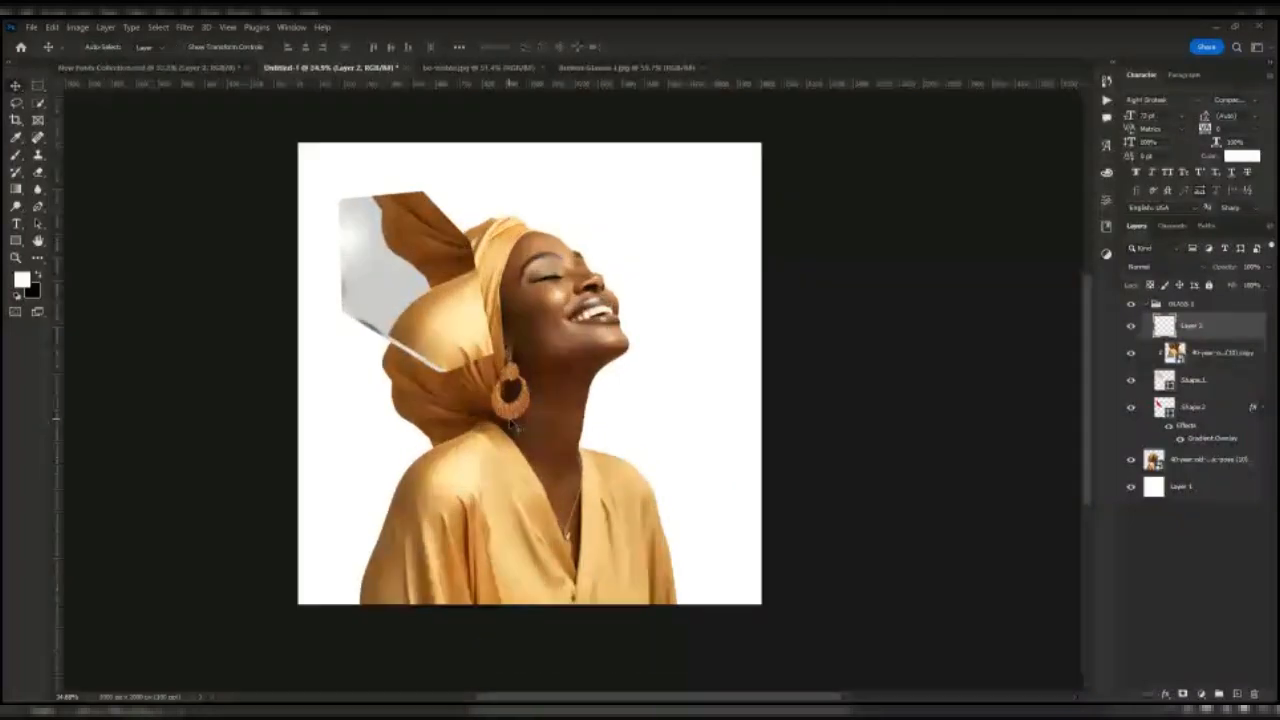
scroll(410, 278, "up", 2)
scroll(410, 278, "up", 1)
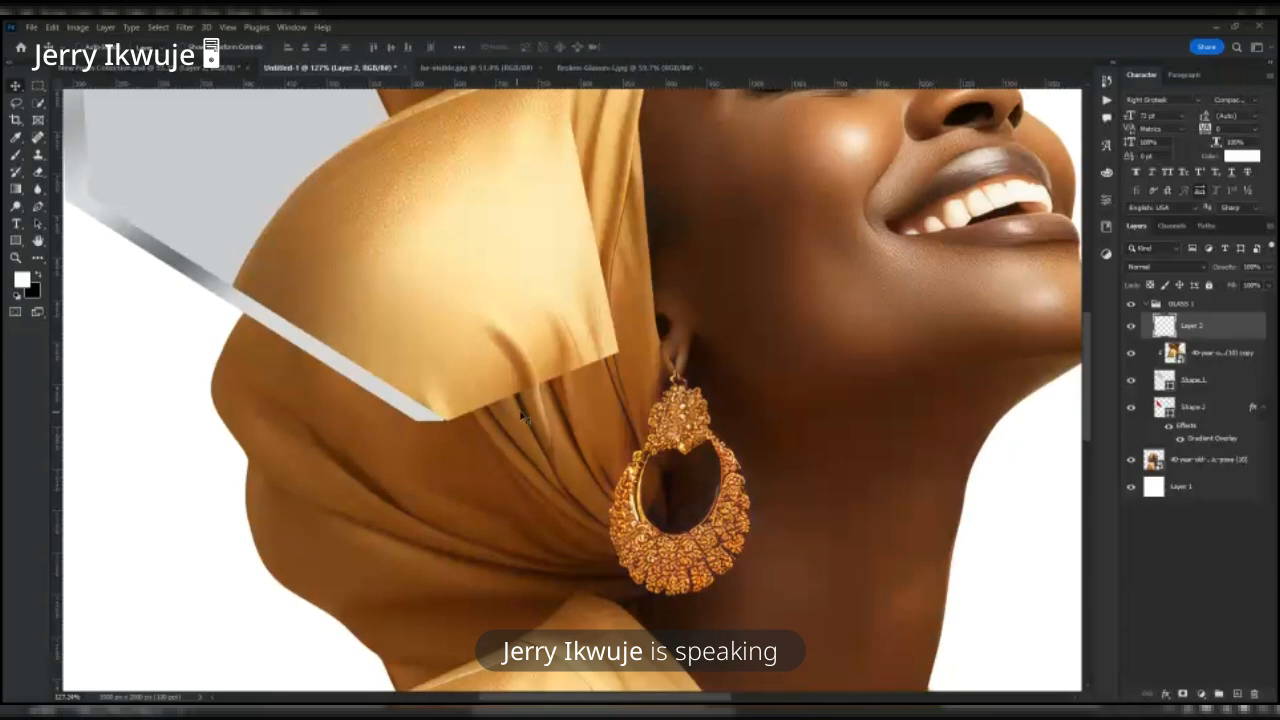
scroll(524, 417, "down", 5)
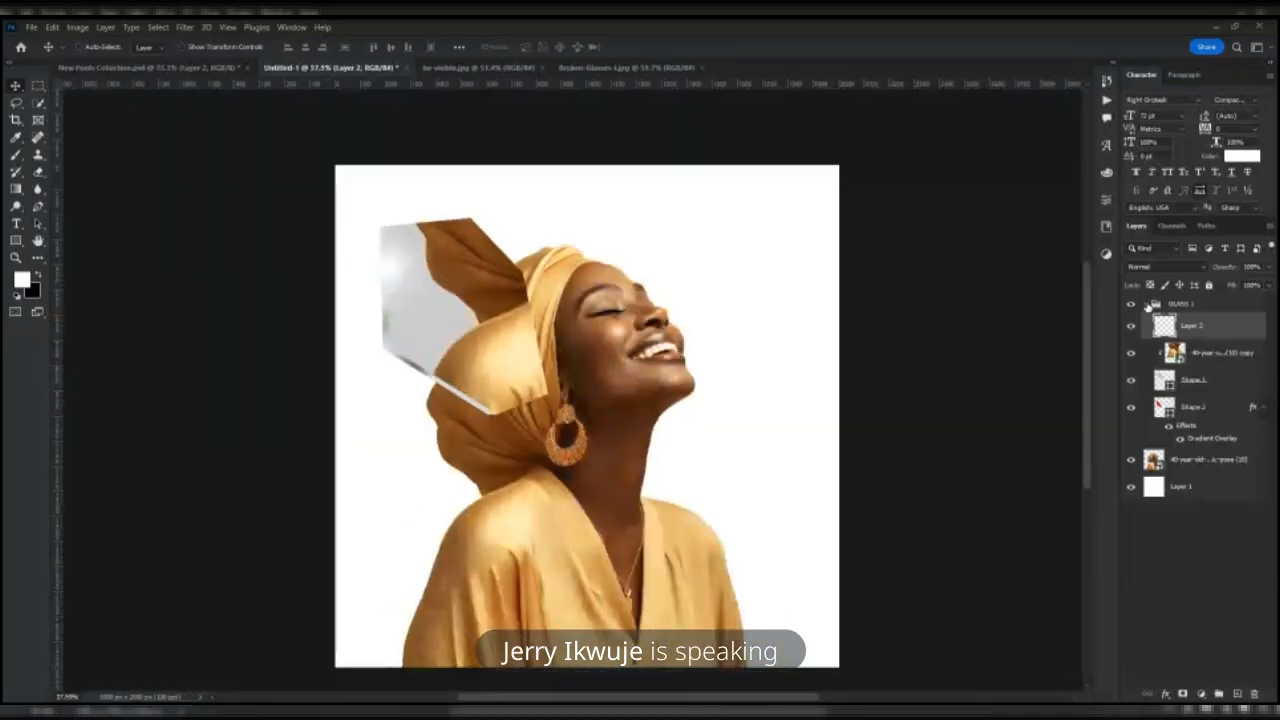
- Collapse the GLASS 1 group, then compare the design with Broken-Glasses-1.jpg once more and close that reference
left_click(1145, 304)
scroll(634, 255, "down", 2)
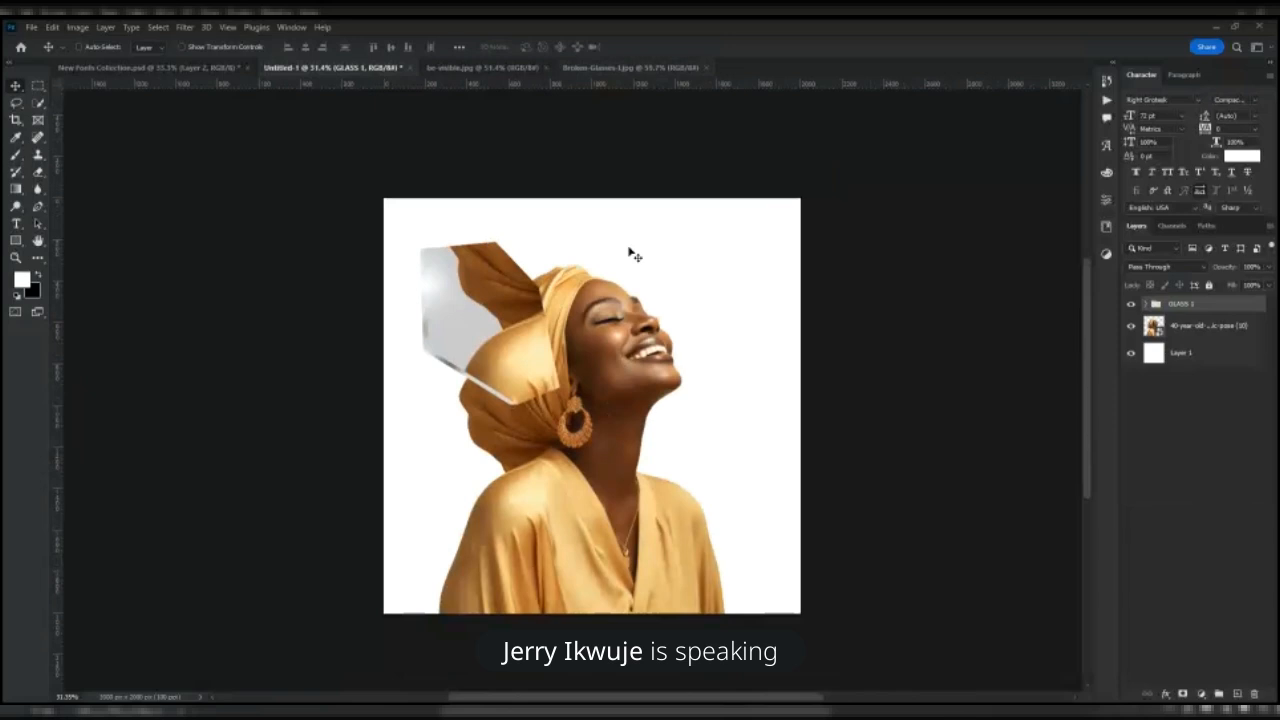
left_click(606, 68)
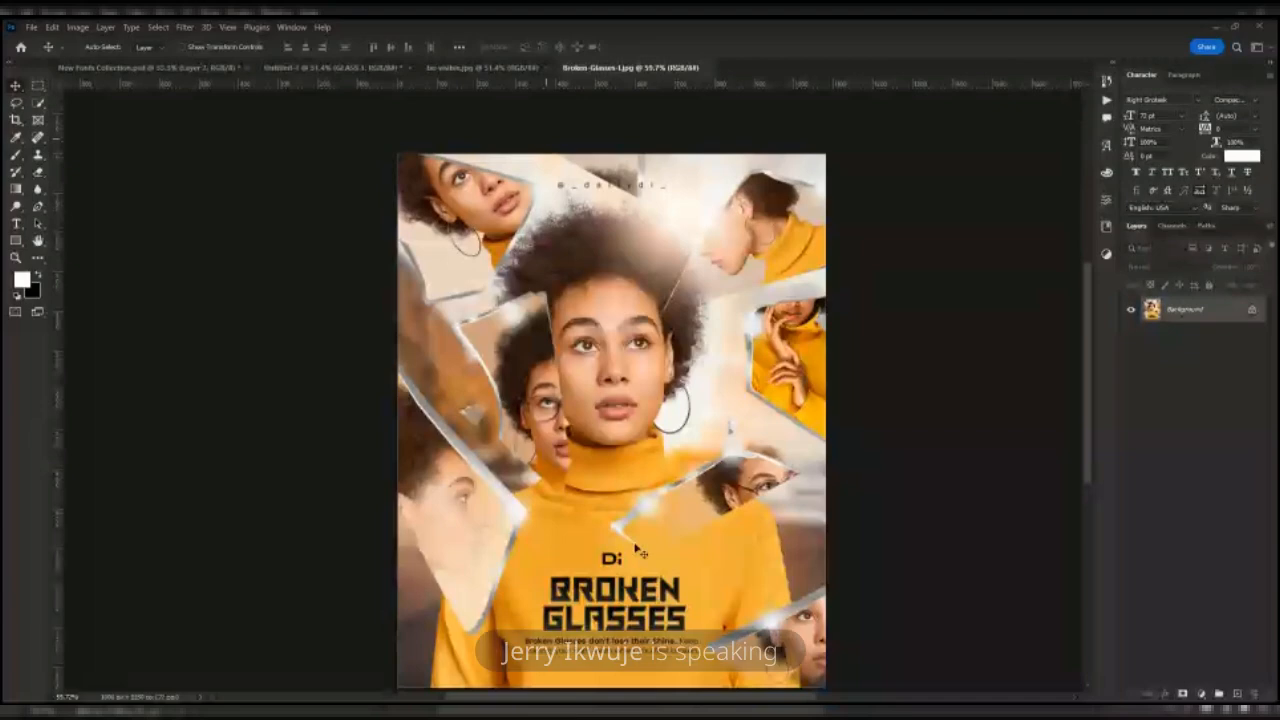
left_click(312, 67)
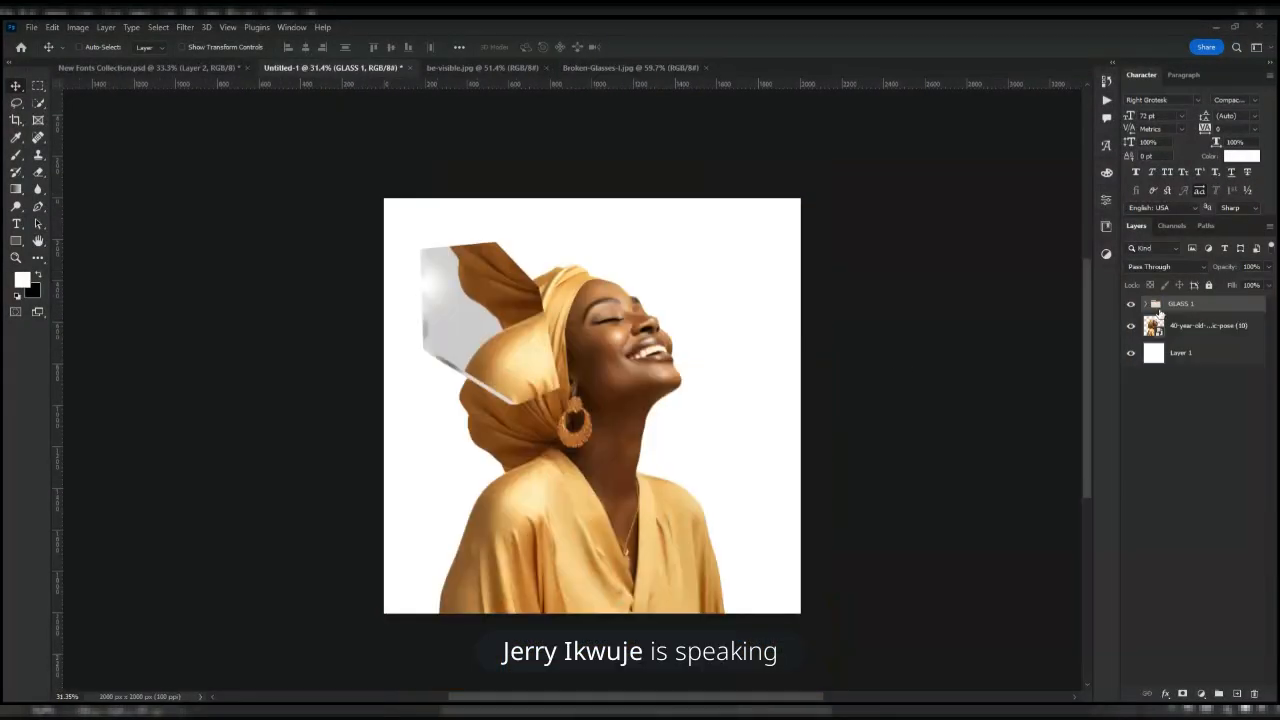
left_click(613, 67)
left_click(706, 67)
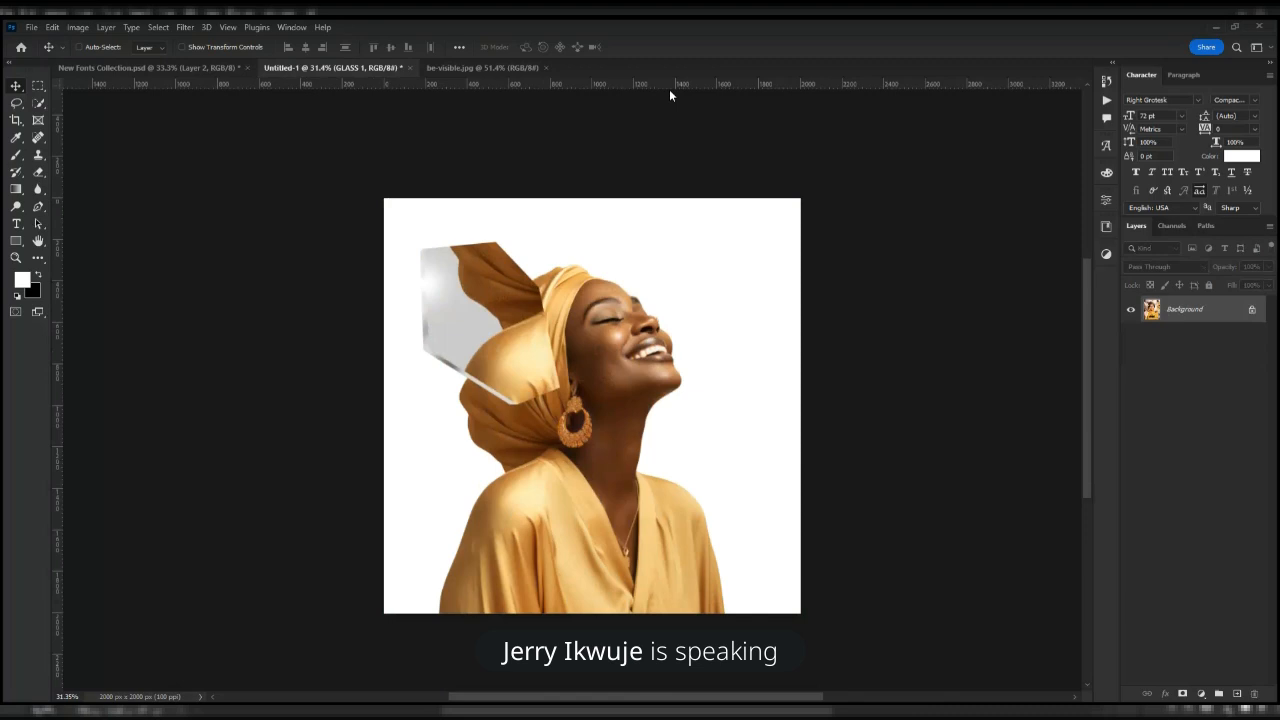
- Review the be-visible.jpg and discipline.jpg reference designs, examining the glass shards in the latter, and close both files
left_click(488, 68)
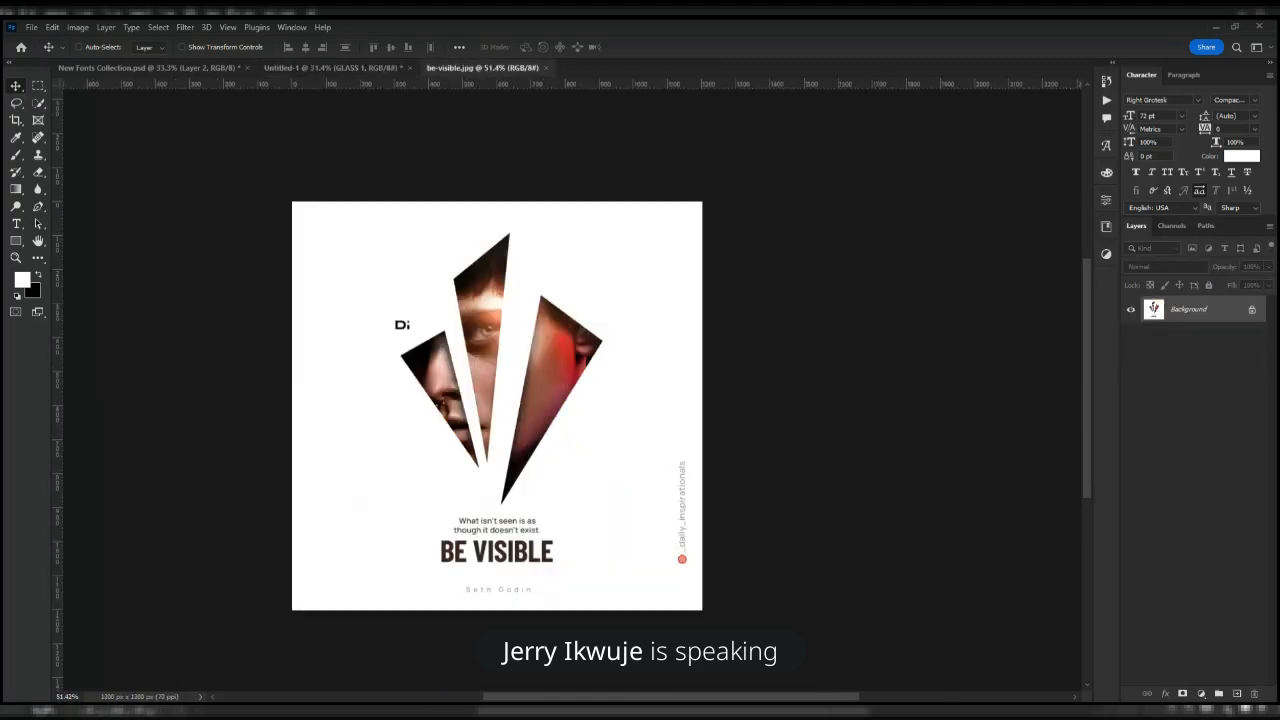
left_click(546, 67)
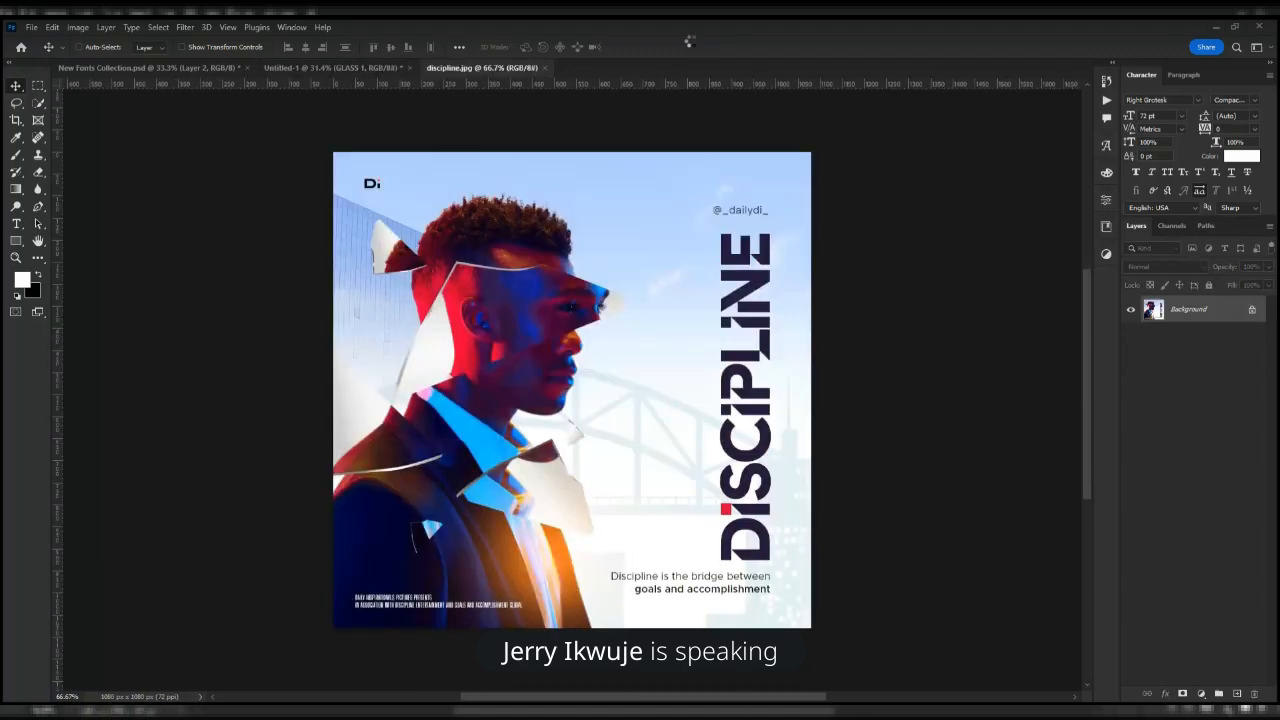
scroll(463, 354, "up", 3)
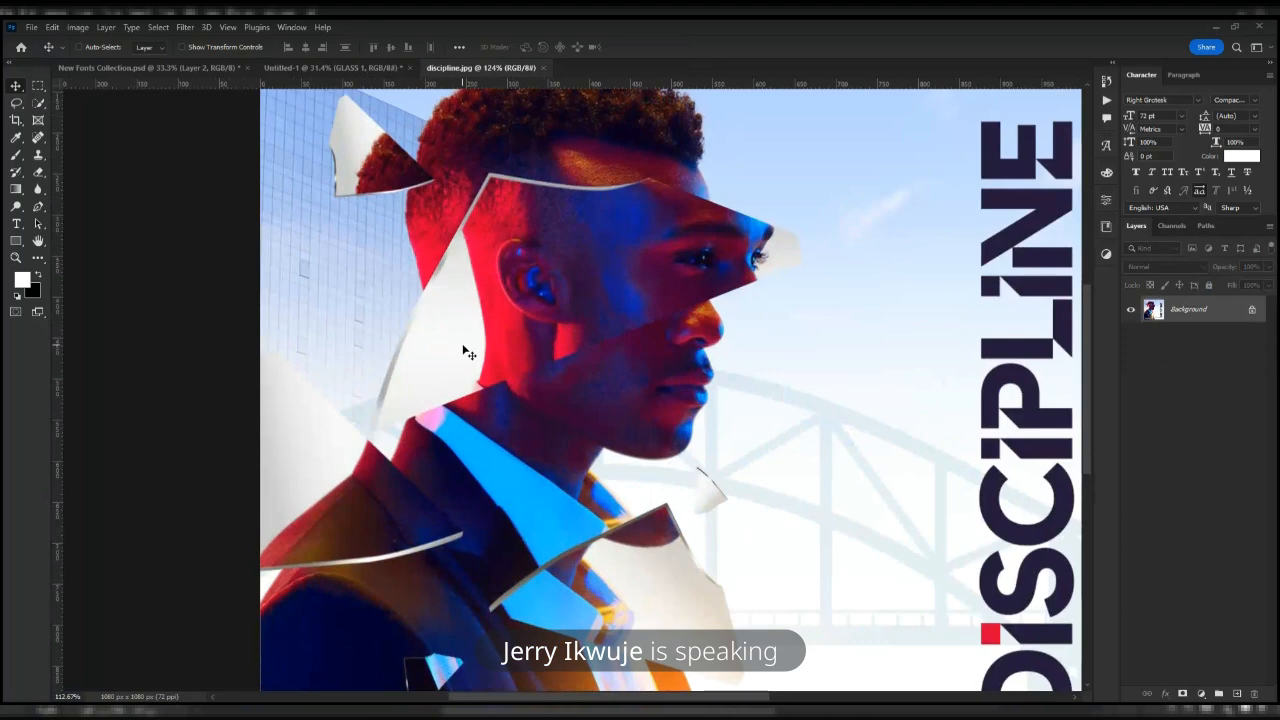
scroll(463, 354, "down", 2)
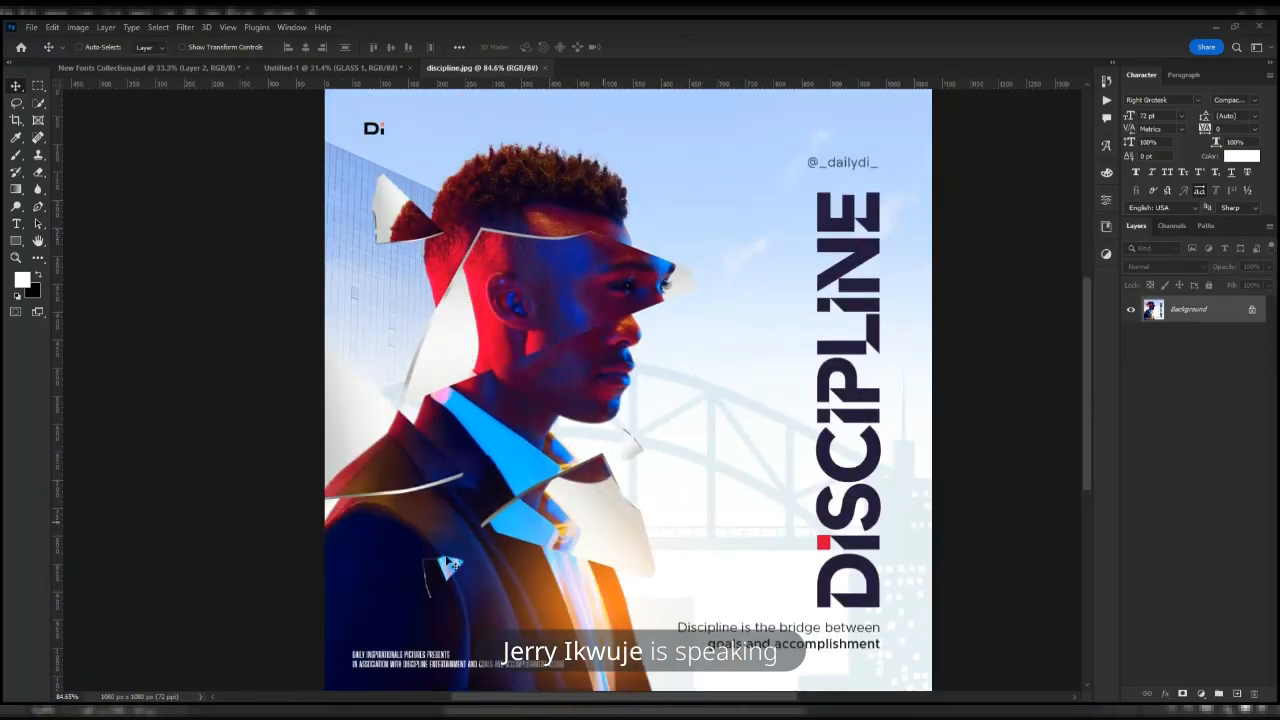
scroll(449, 565, "down", 1)
left_click(546, 67)
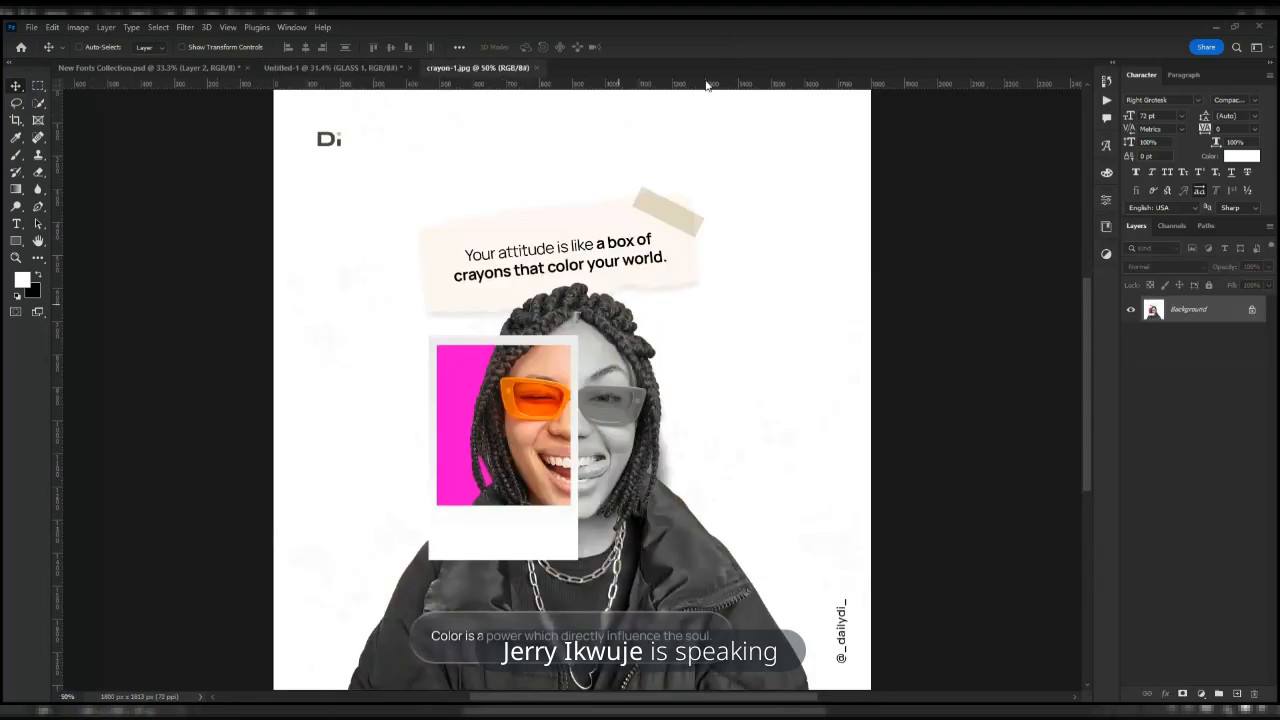
- Examine the coloured photo frame over the black-and-white portrait in the crayon-1.jpg reference
scroll(563, 443, "down", 1)
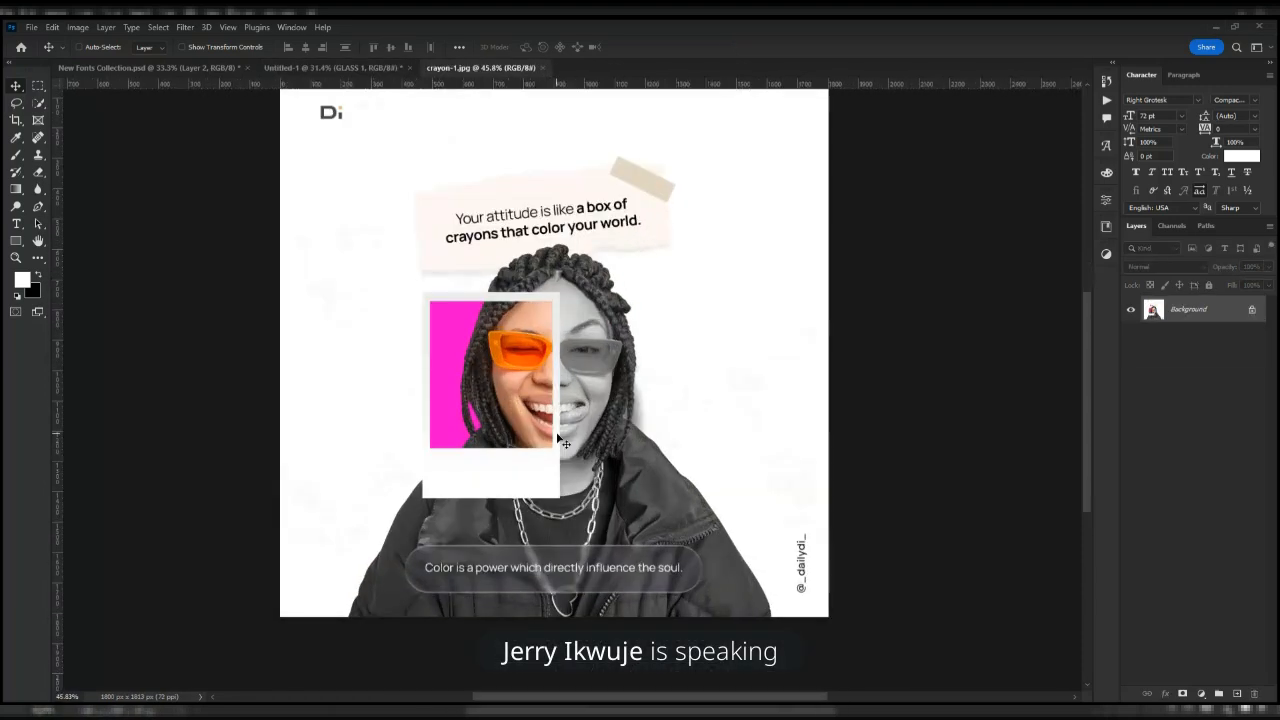
scroll(594, 420, "up", 2)
scroll(594, 420, "up", 3)
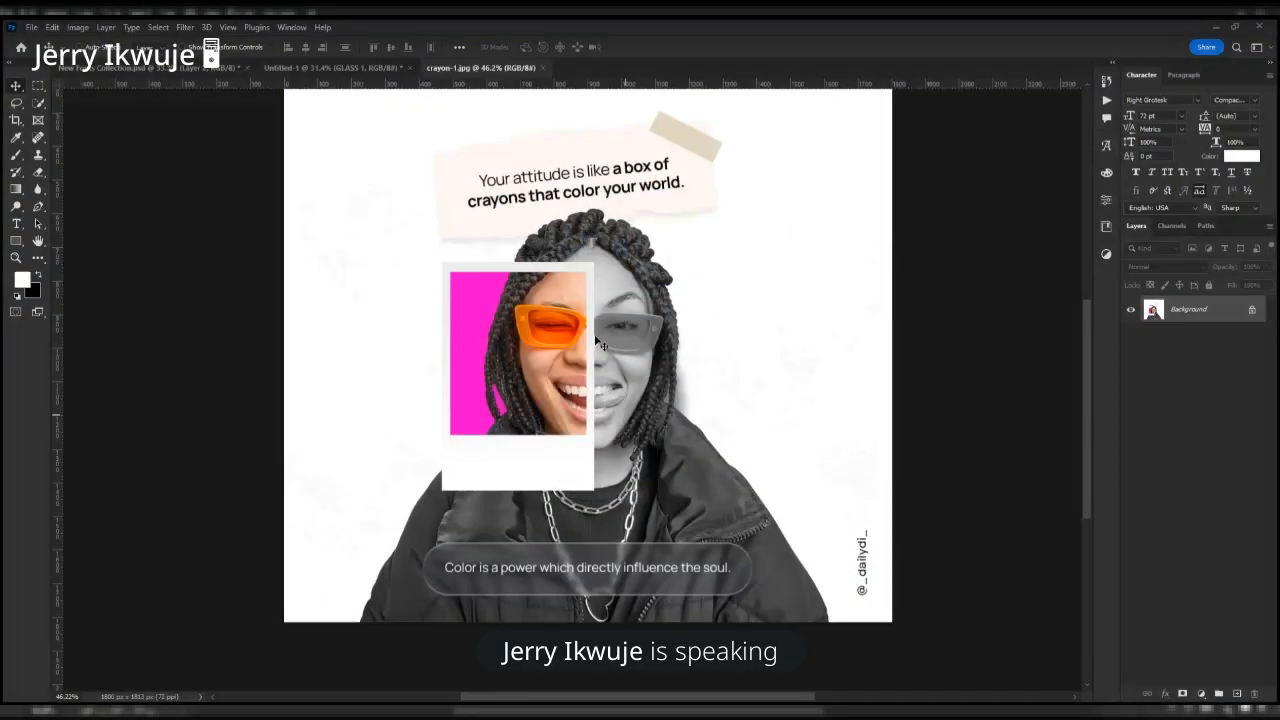
scroll(600, 345, "up", 1)
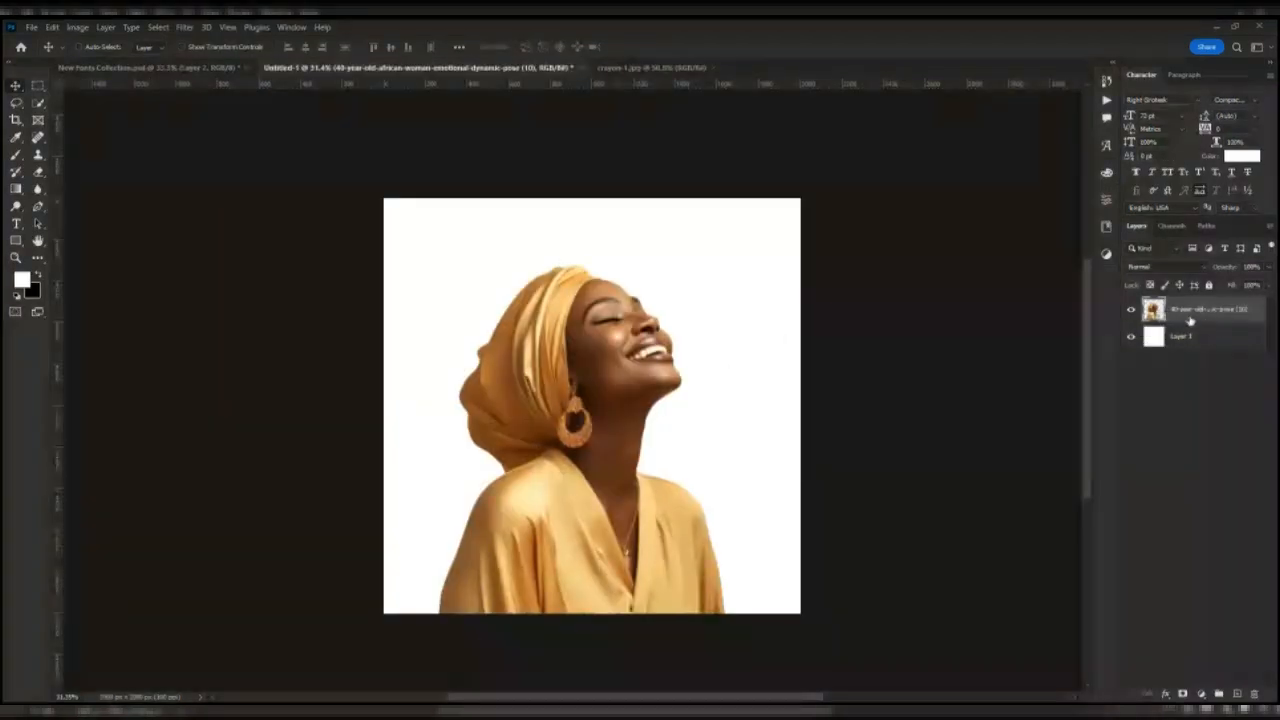
- In Untitled-1, duplicate the woman's photo layer, hide the copy and select the original photo layer
scroll(584, 345, "up", 3)
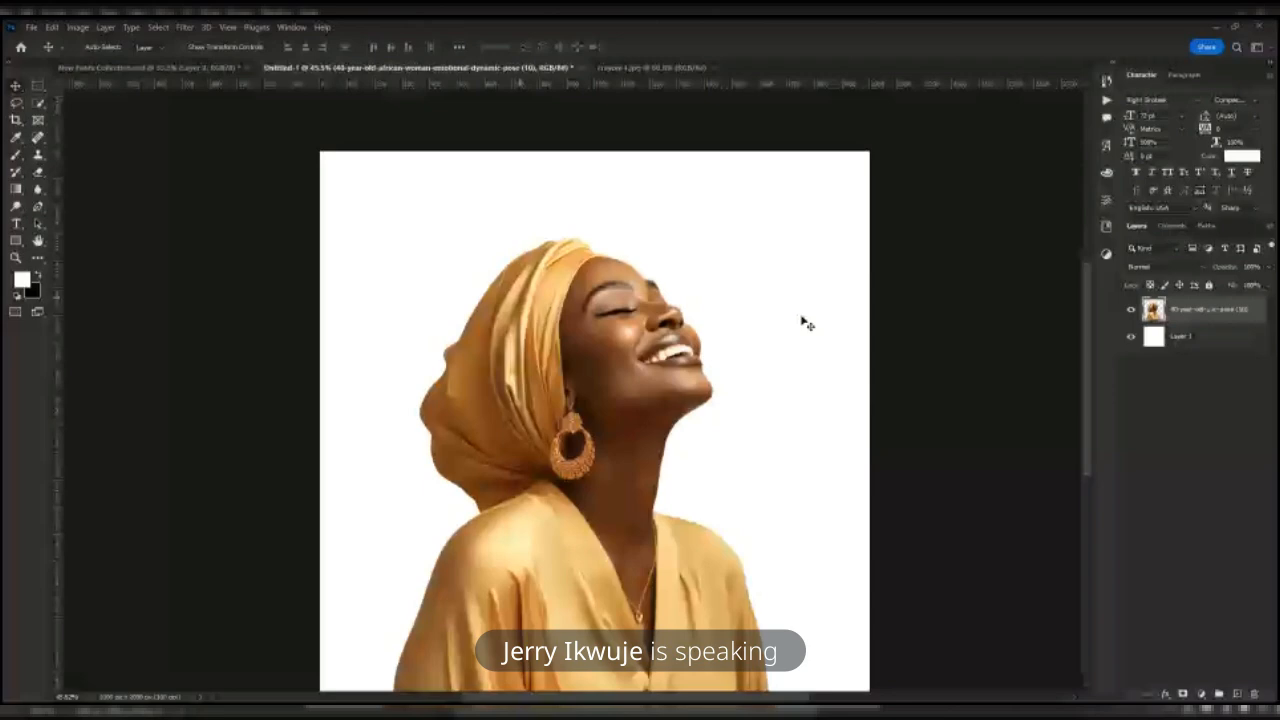
scroll(590, 335, "up", 1)
key("ctrl+j")
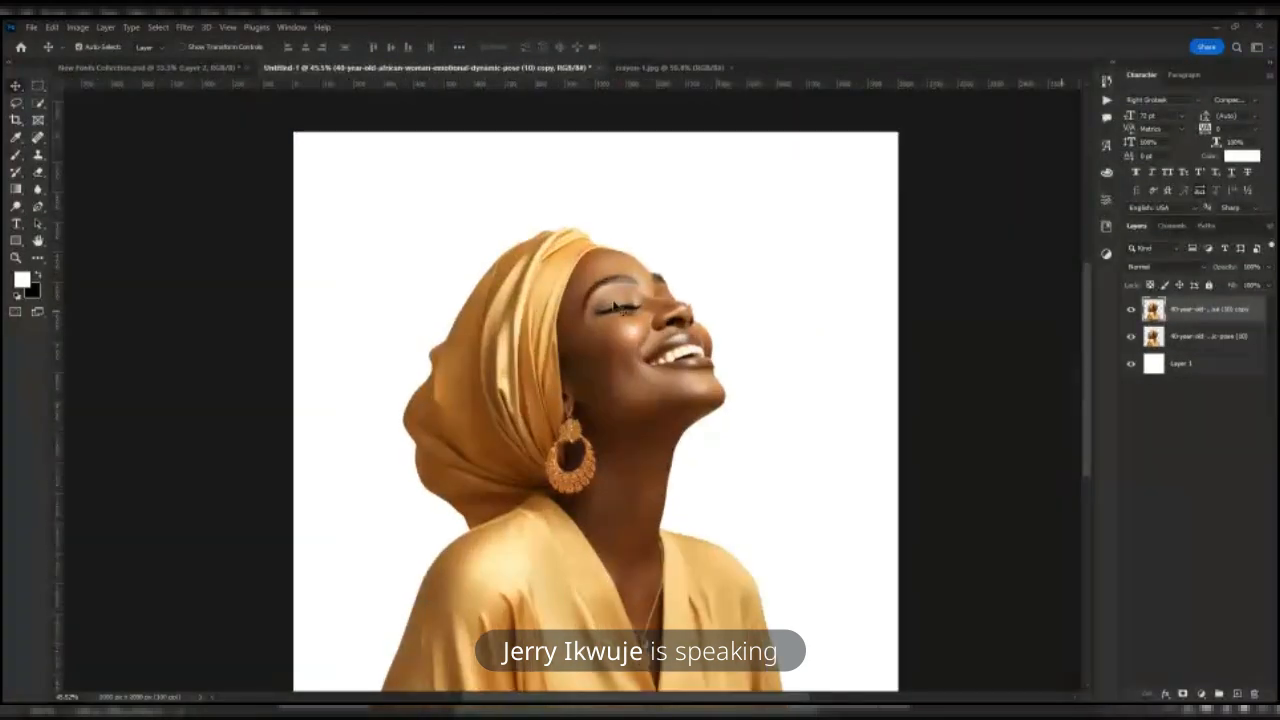
left_click(1131, 309)
left_click(1191, 337)
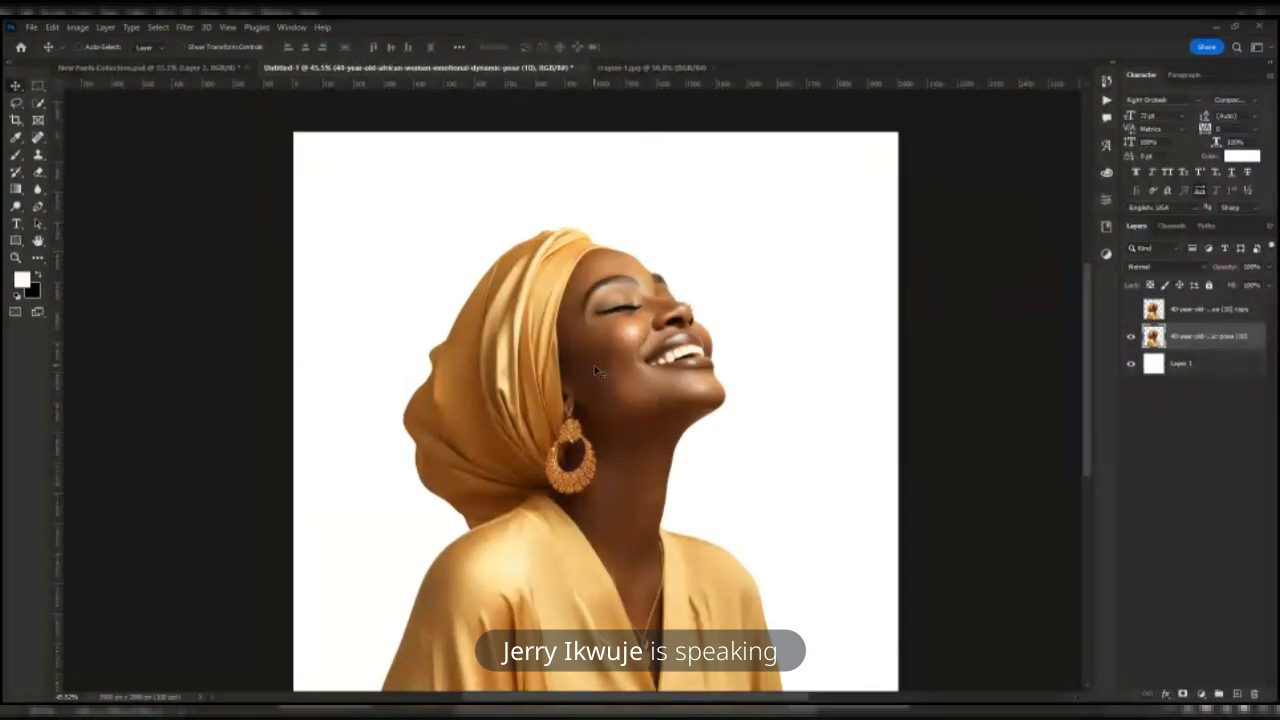
- Desaturate the original photo layer to black and white with Hue/Saturation and compare it with the coloured copy
key("u")
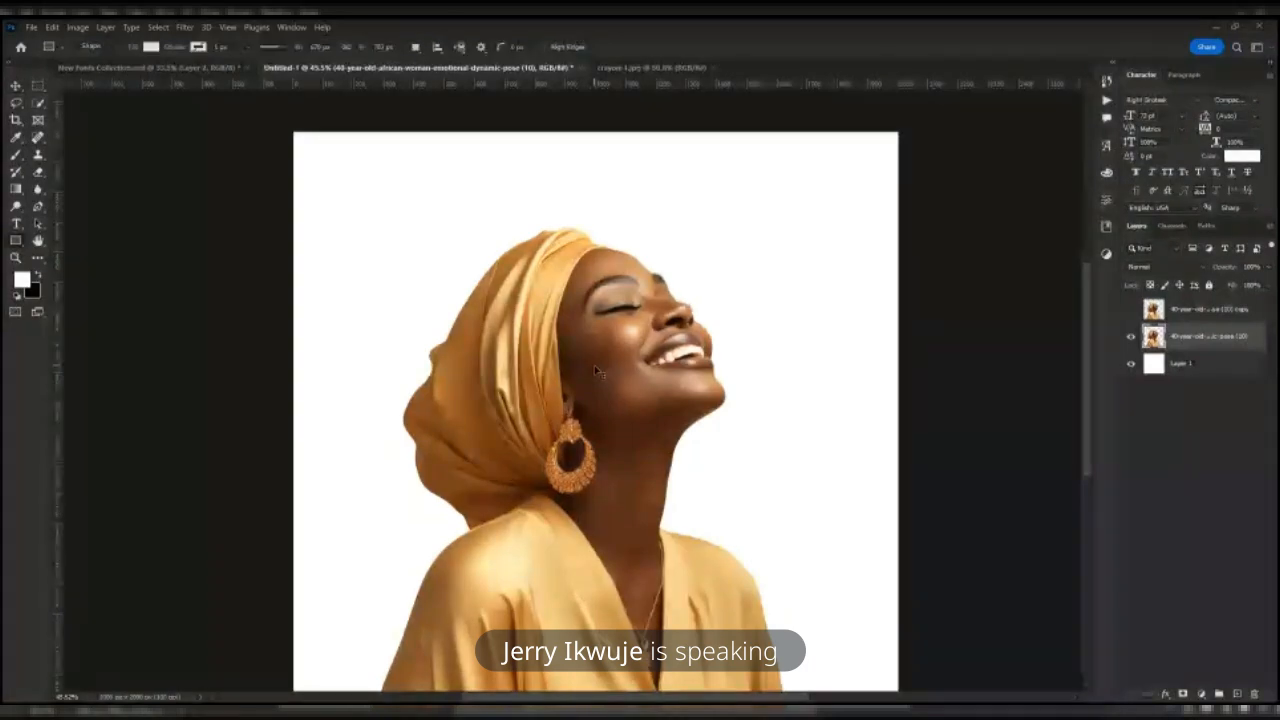
key("v")
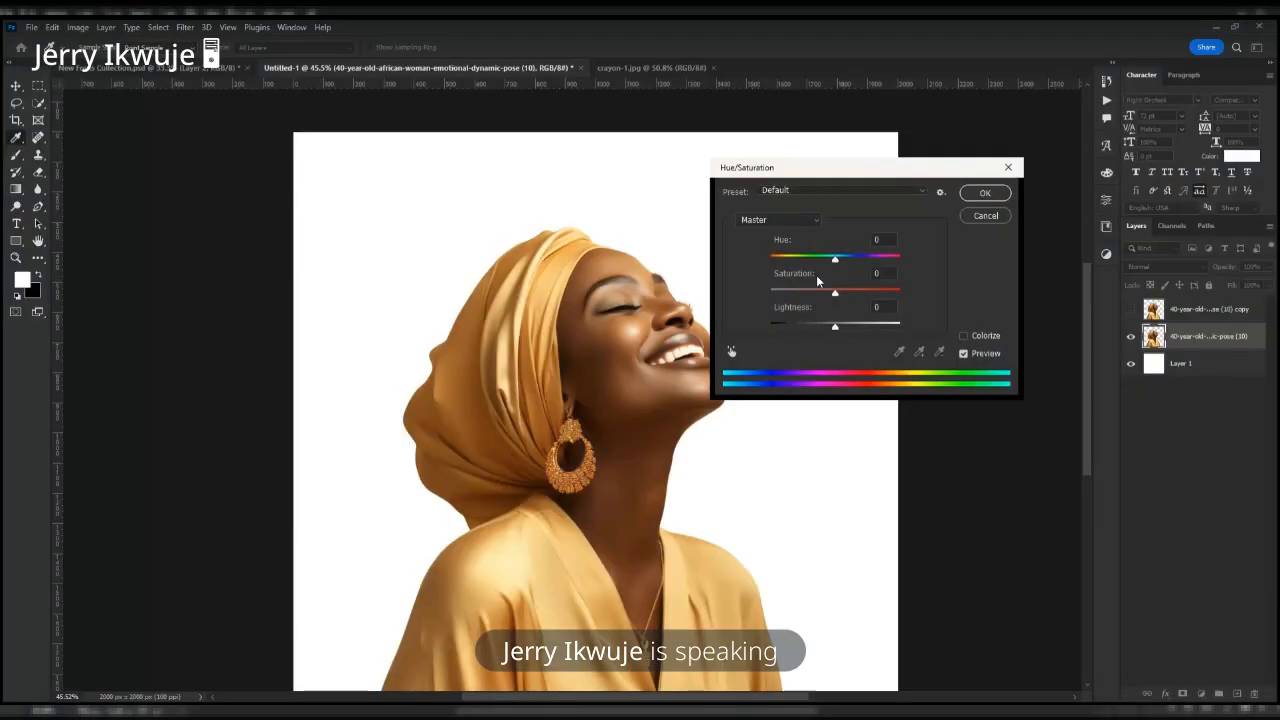
left_click(986, 193)
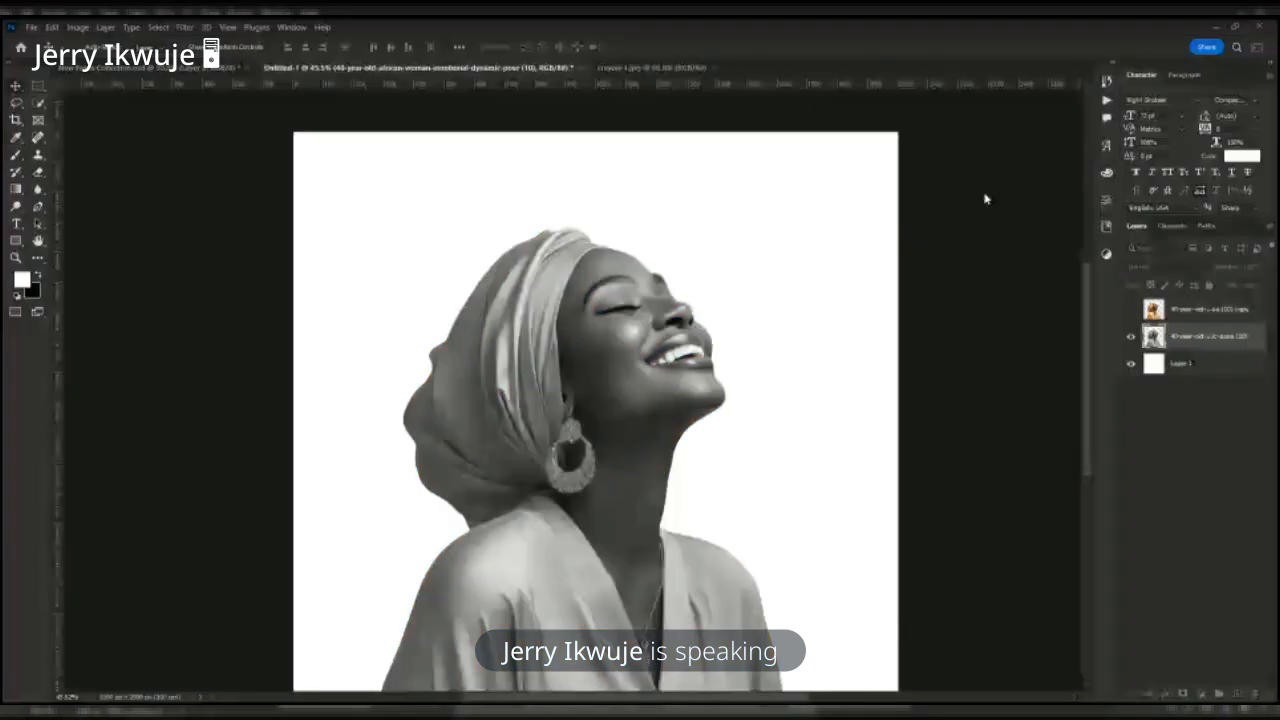
left_click(1134, 310)
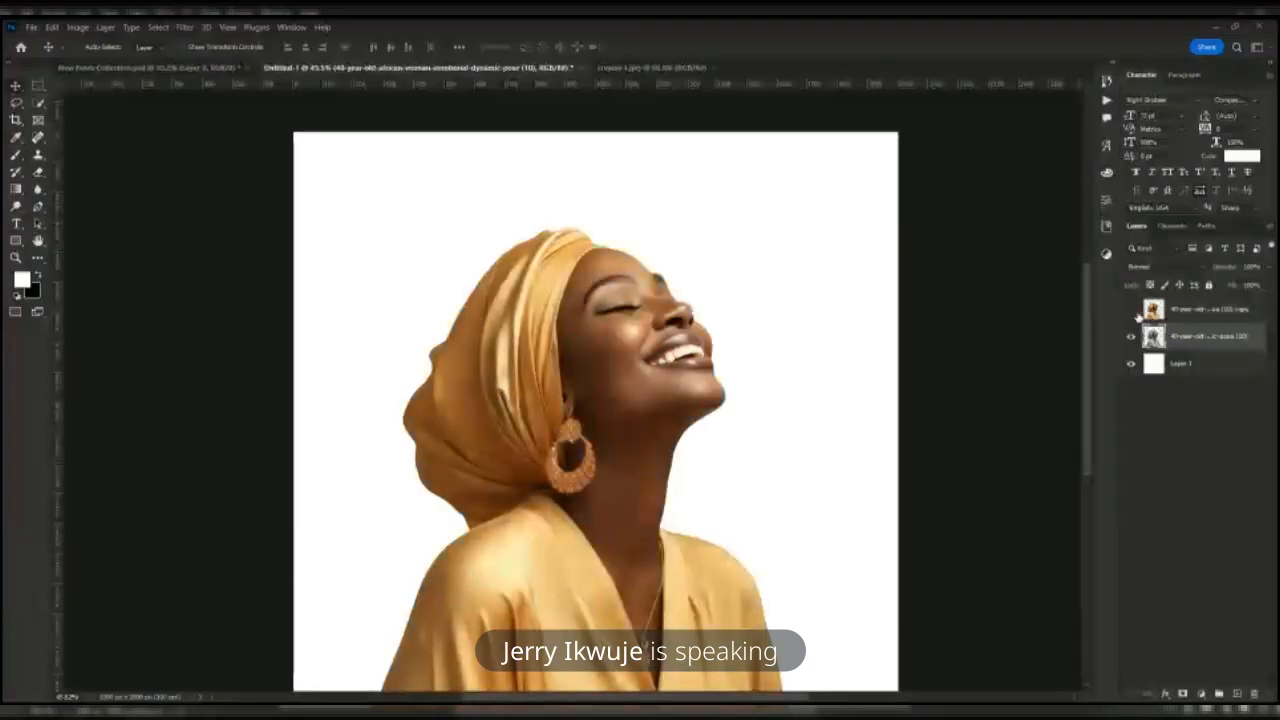
left_click(1138, 316)
- Draw a rectangle about 914 by 1211 px over the woman's head, below the hidden copy, and fill it with 9f1313
key("ctrl+alt+shift+n")
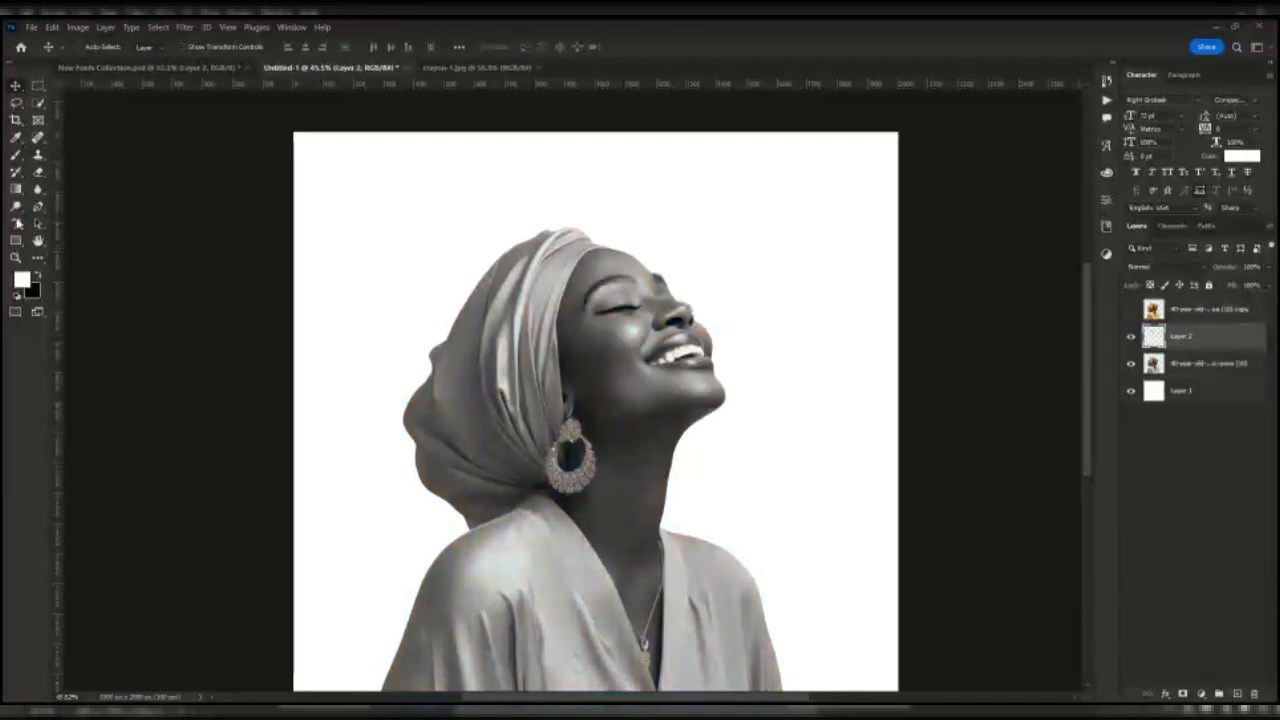
left_click(16, 240)
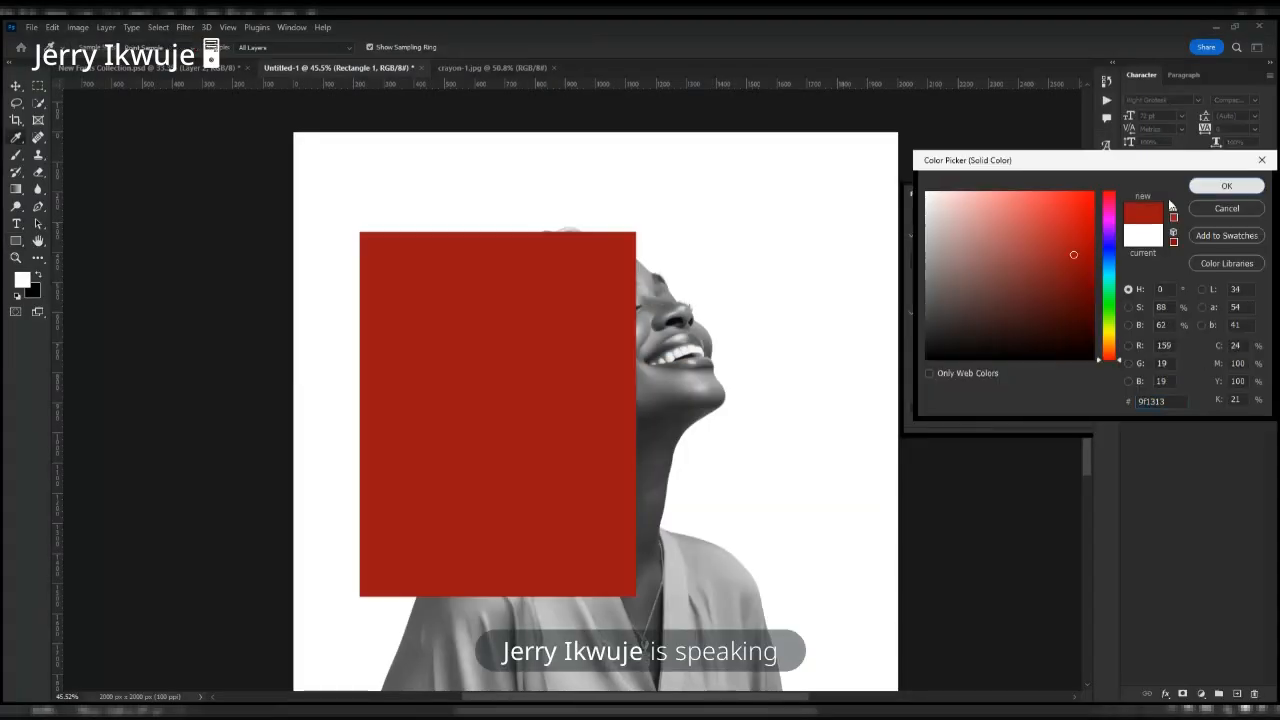
left_click(1205, 185)
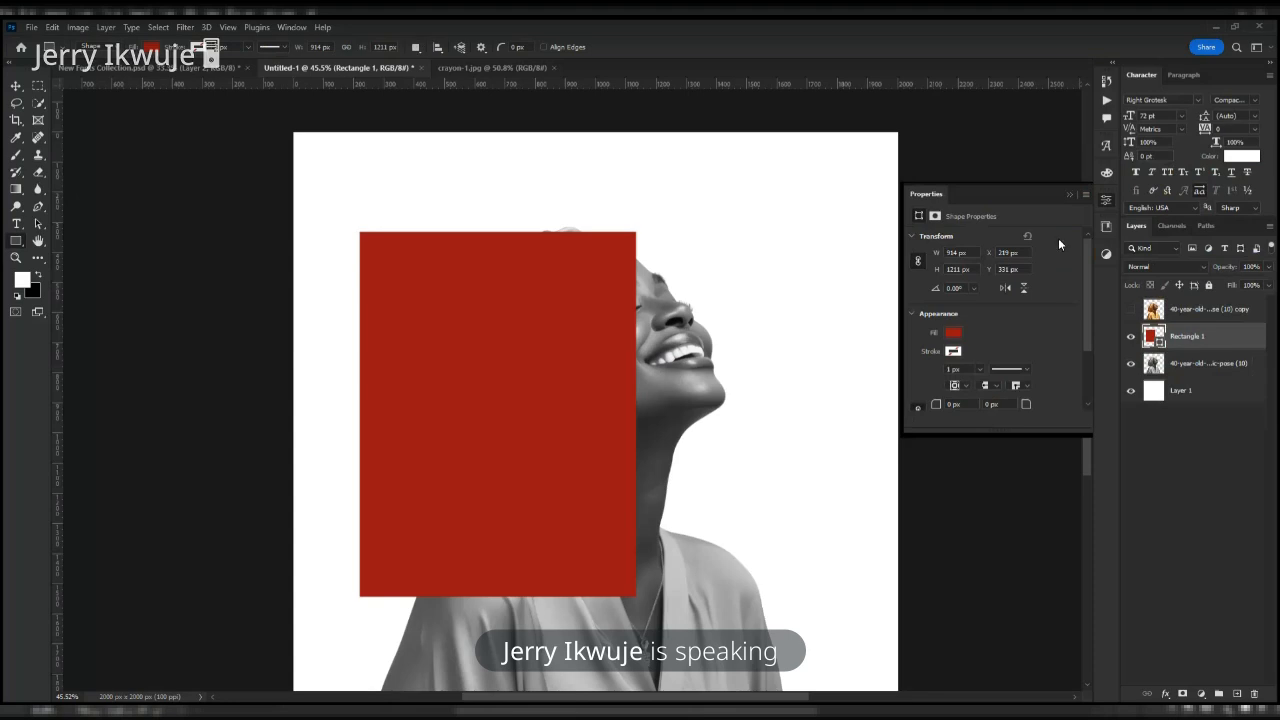
left_click(1106, 199)
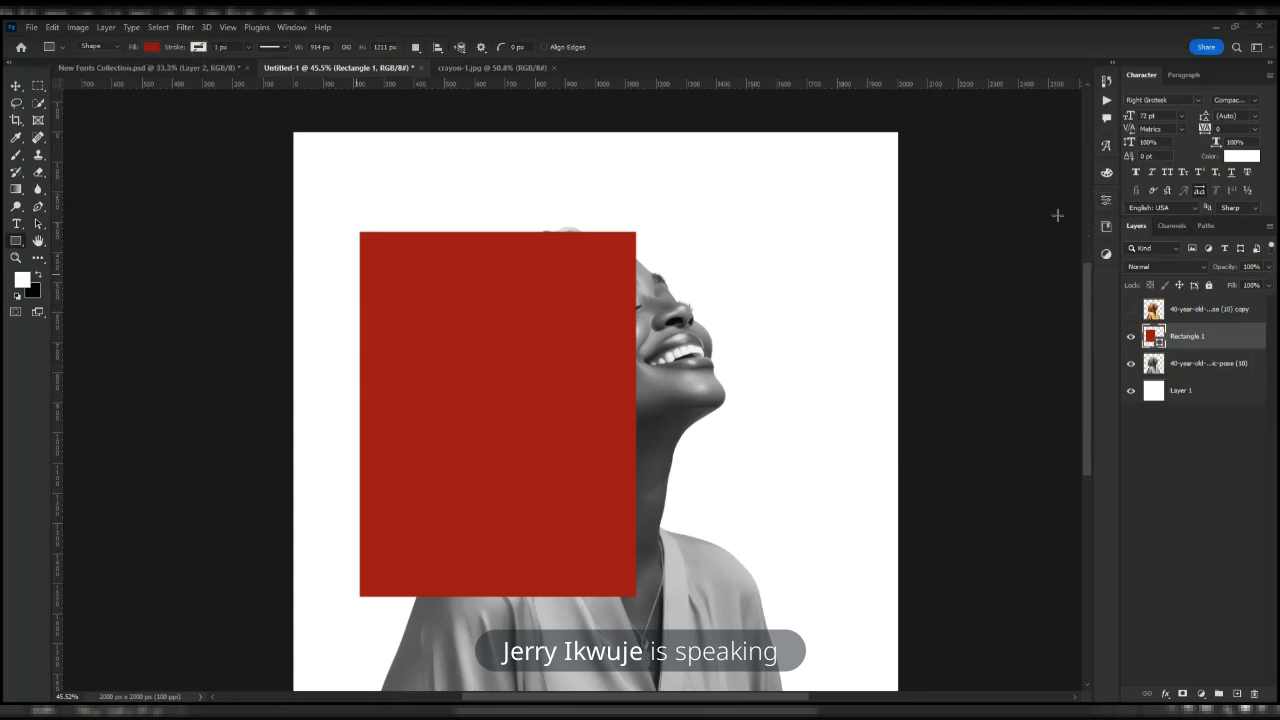
- Draw a white rectangle about 772 by 837 px inside the upper part of the dark red rectangle, on its own layer
left_click(1236, 694)
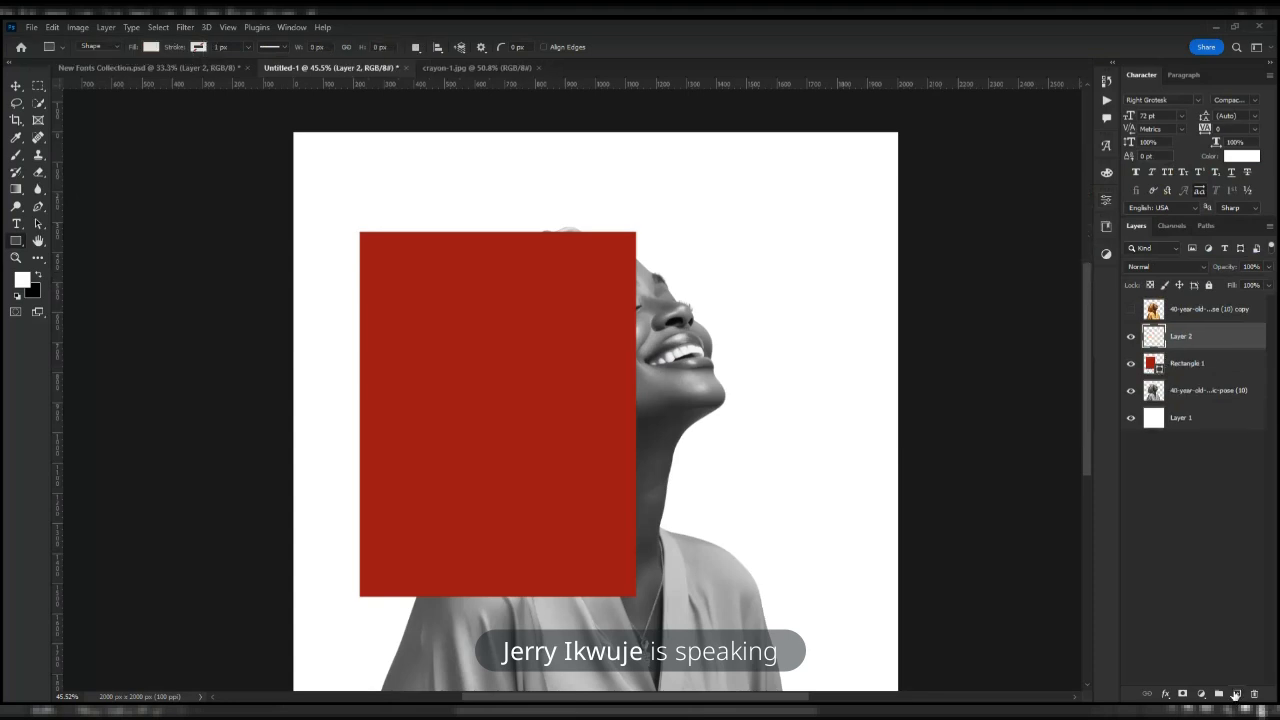
left_click_drag(381, 251, 614, 501)
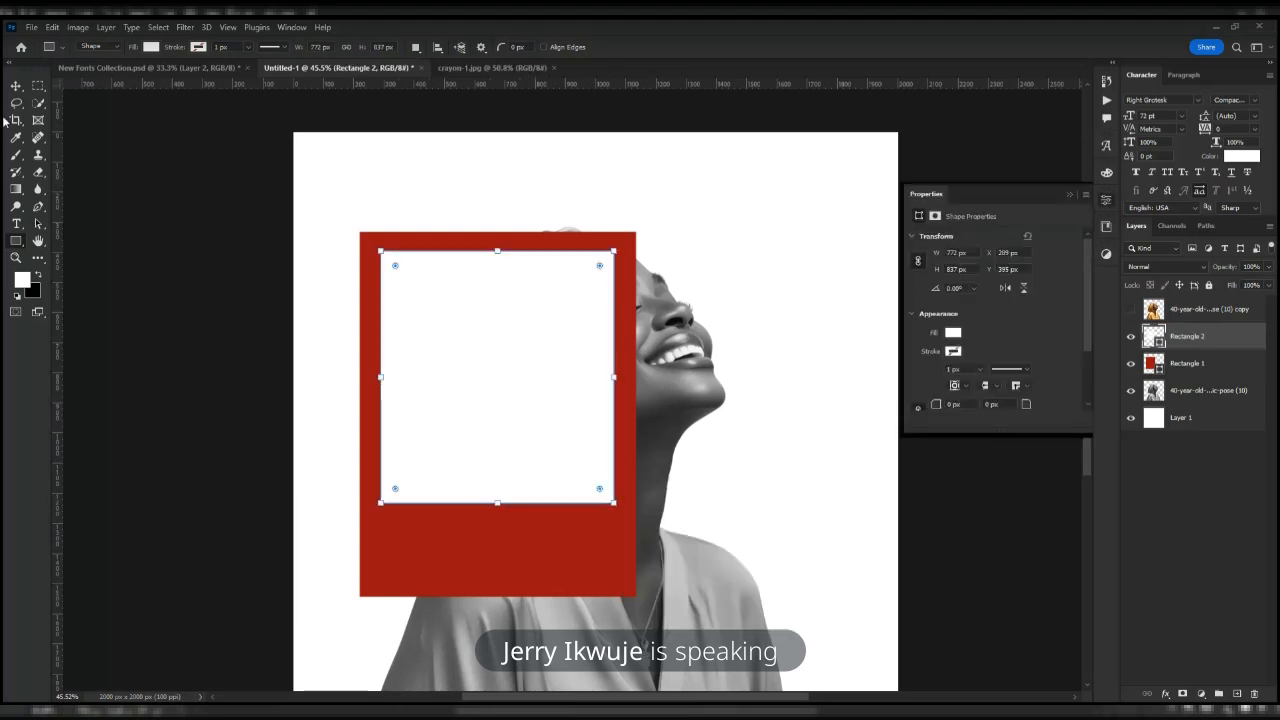
left_click(15, 87)
left_click(1106, 202)
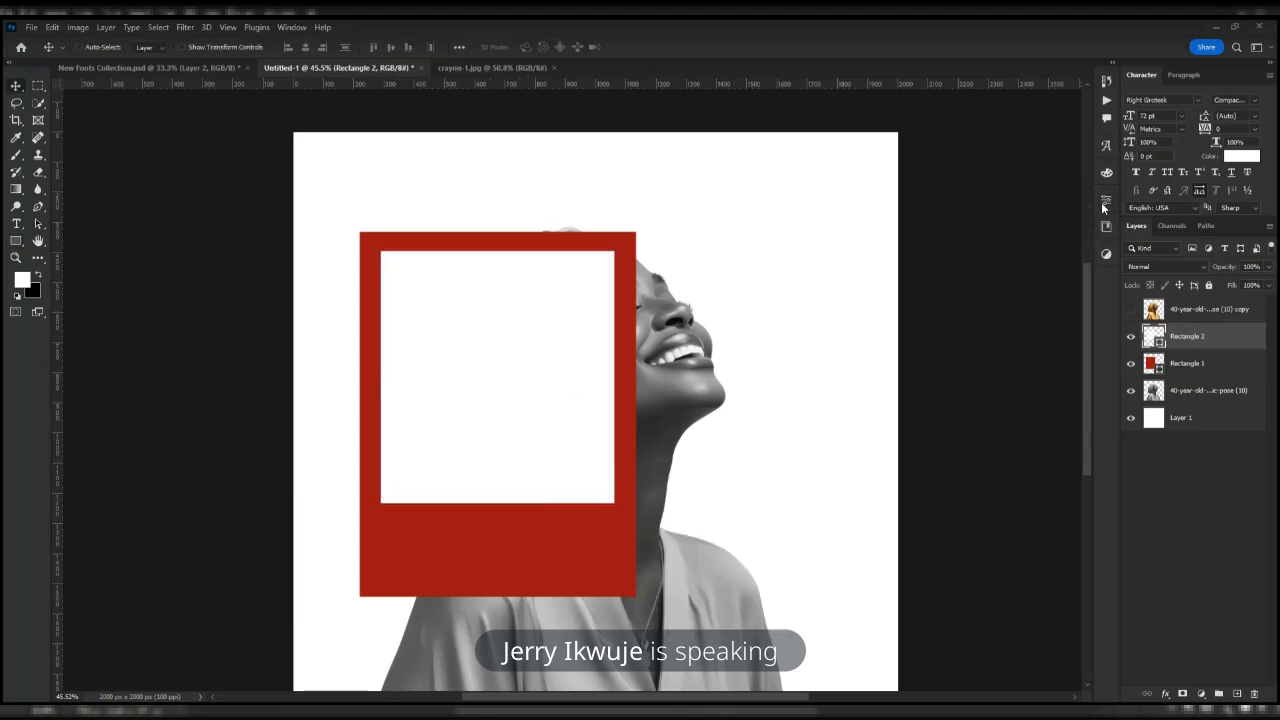
- Merge the Rectangle 1 and Rectangle 2 shapes into a single shape layer
left_click(1174, 367)
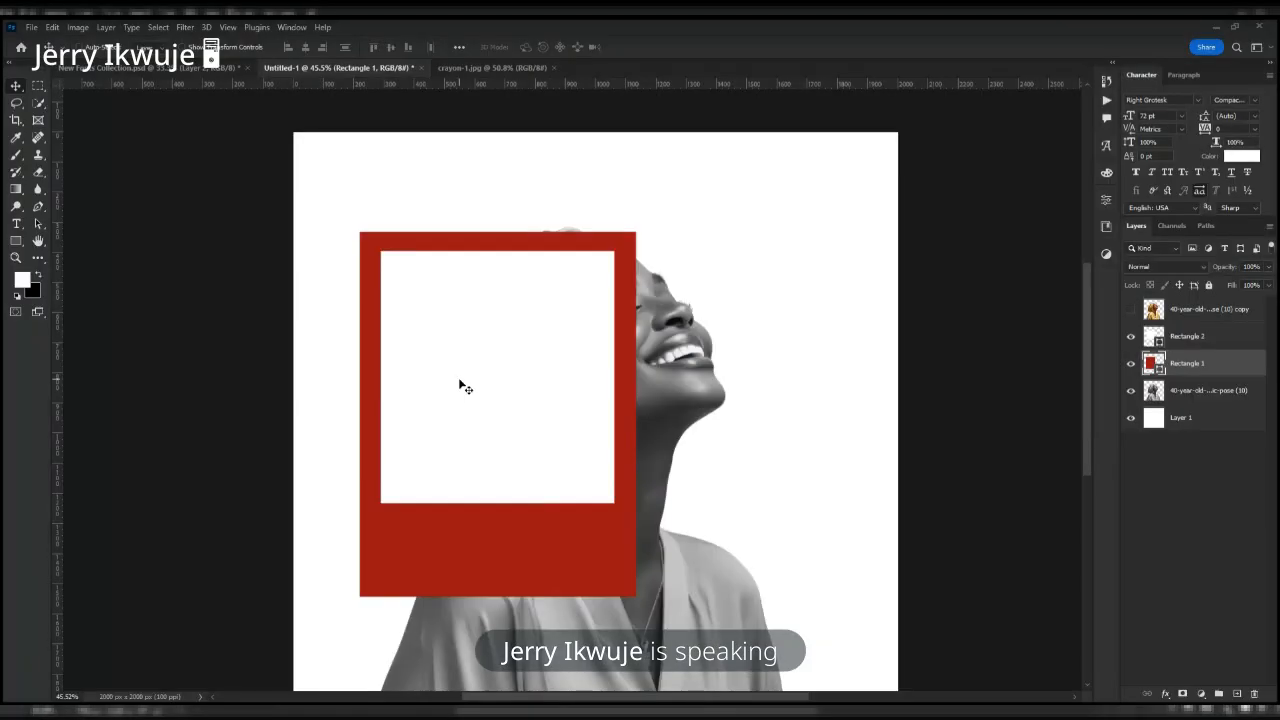
scroll(620, 363, "up", 3)
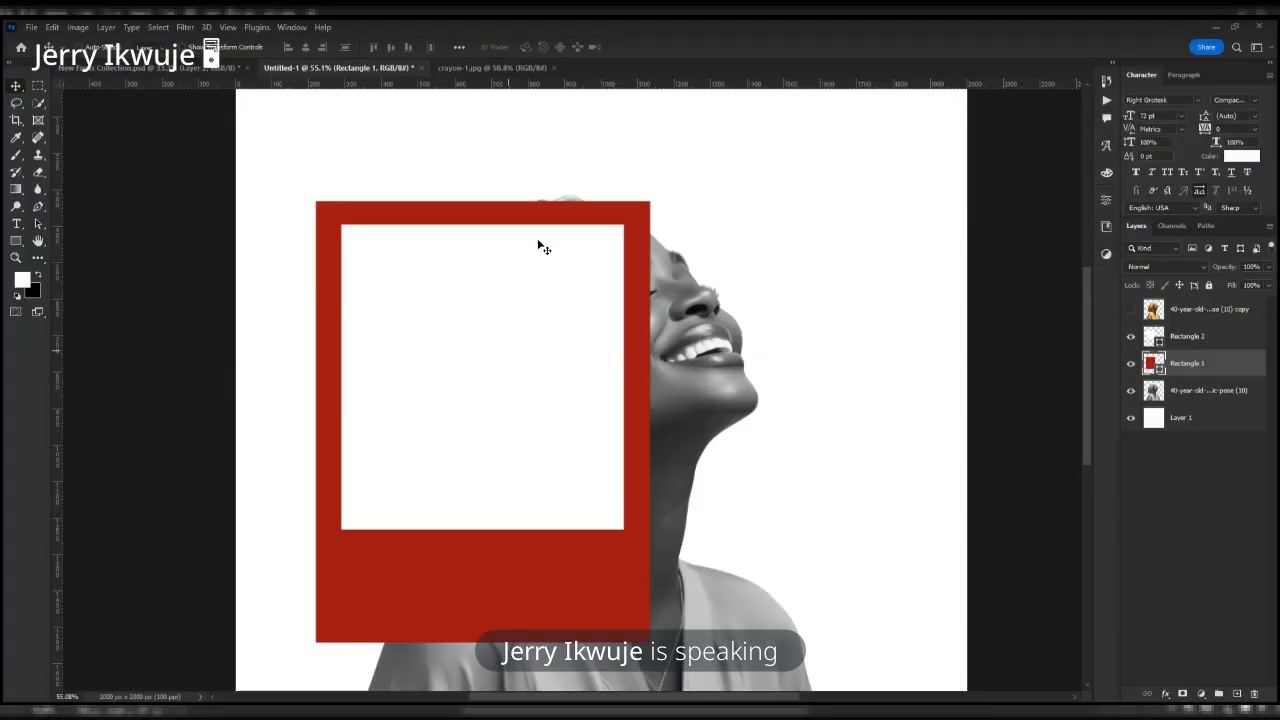
left_click(16, 241)
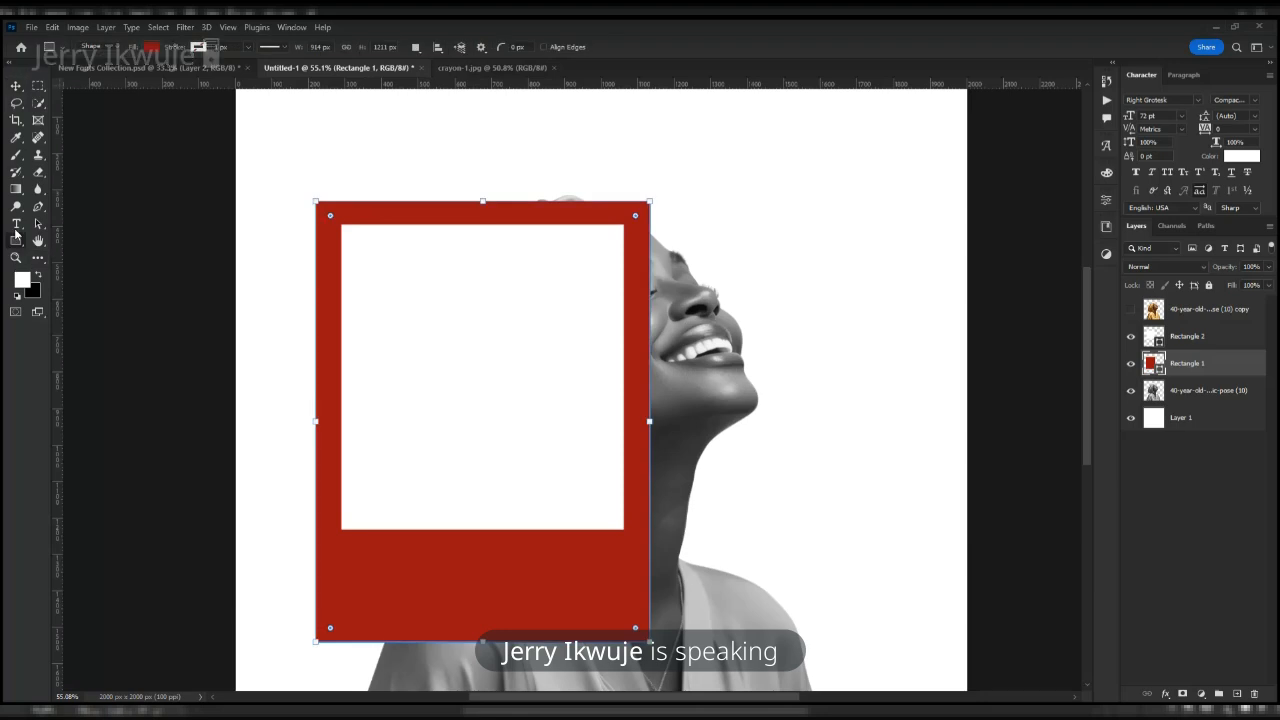
left_click(1147, 345)
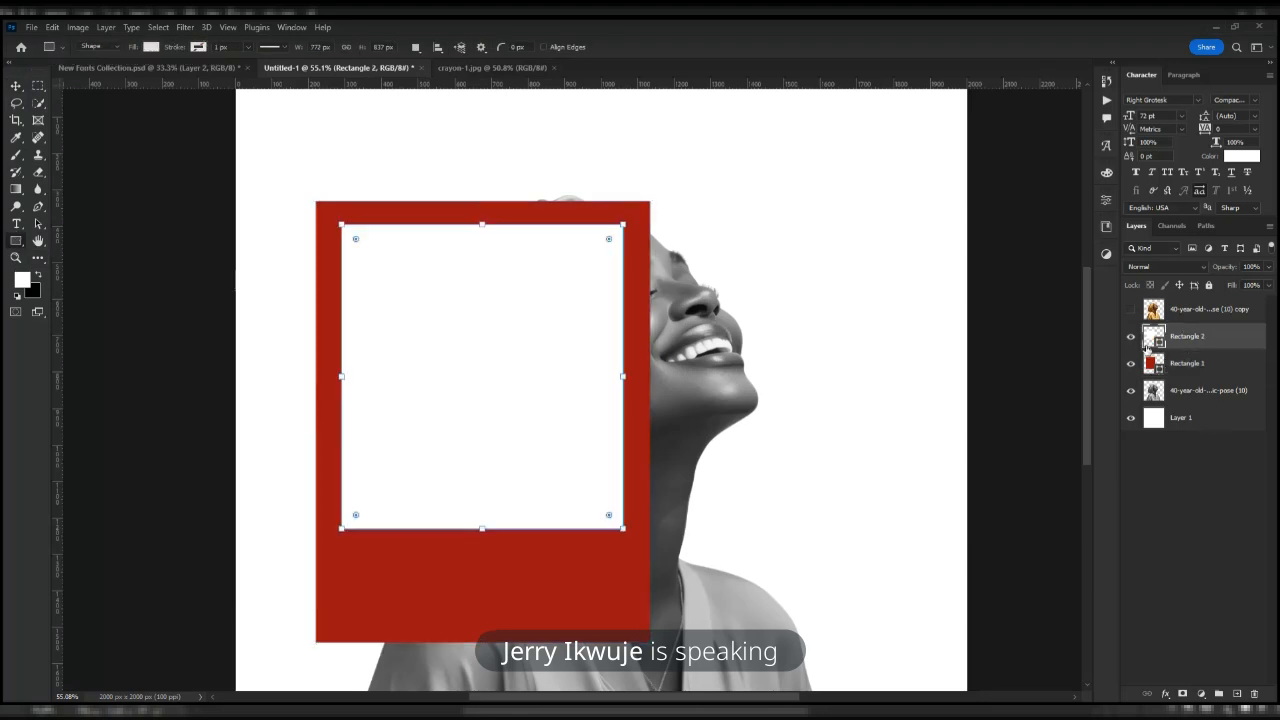
left_click(1187, 366, "shift")
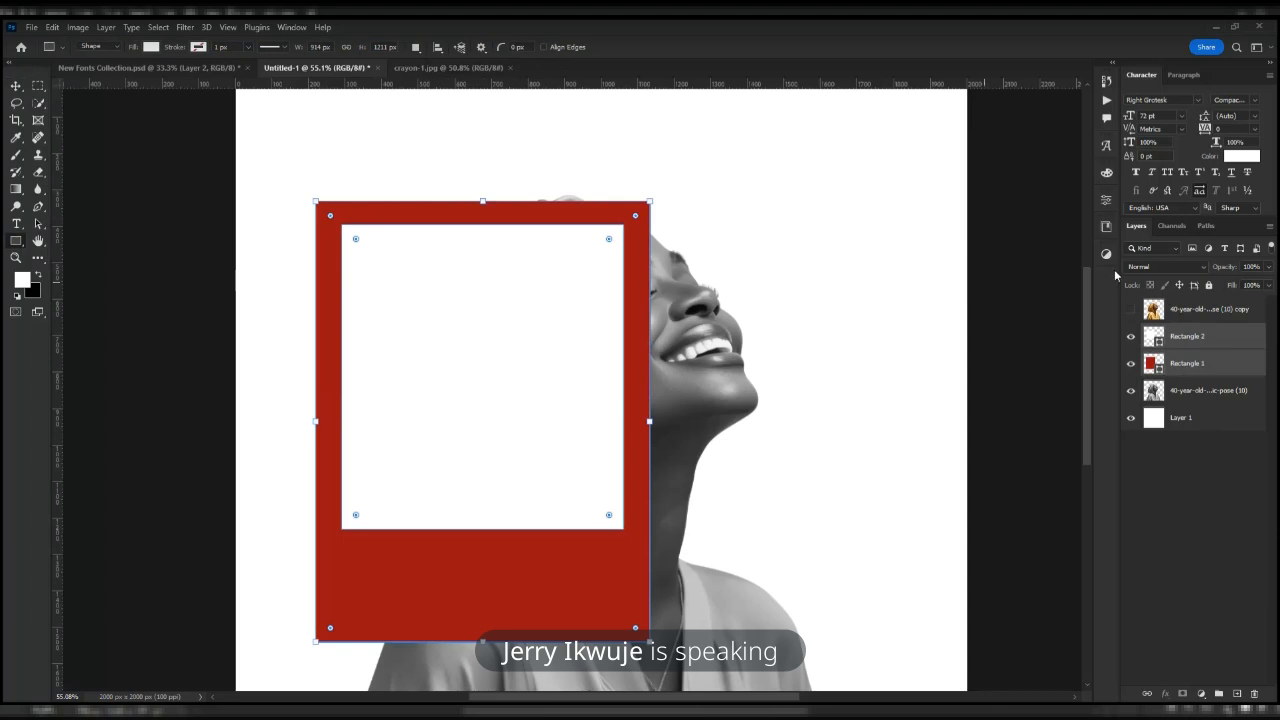
key("ctrl+e")
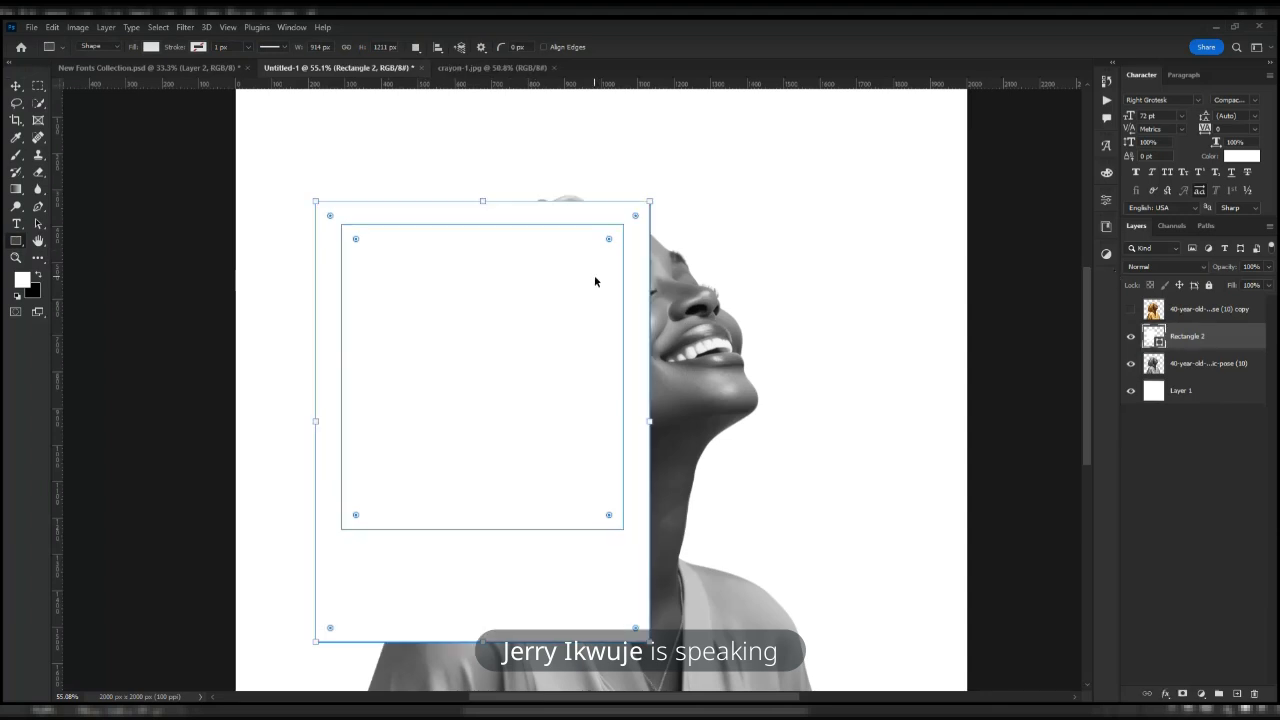
- Subtract the inner rectangle path from the merged shape to cut a window in the frame
left_click(40, 228)
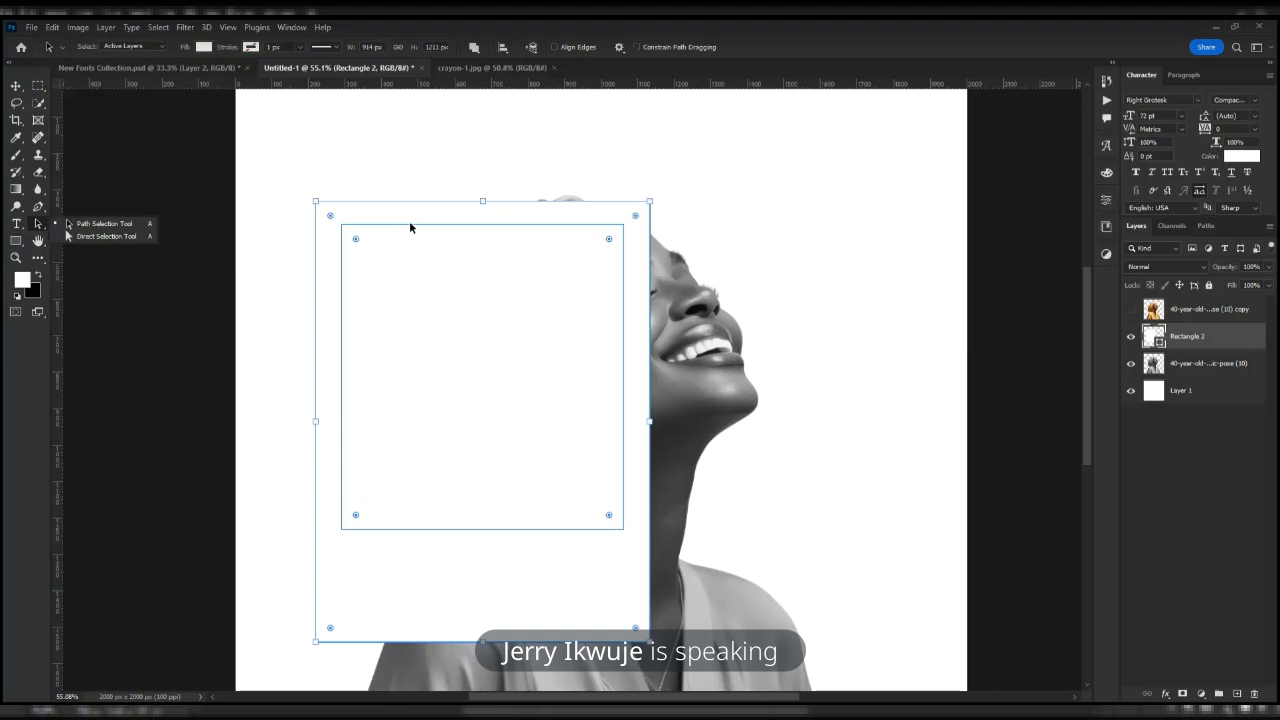
left_click(416, 228)
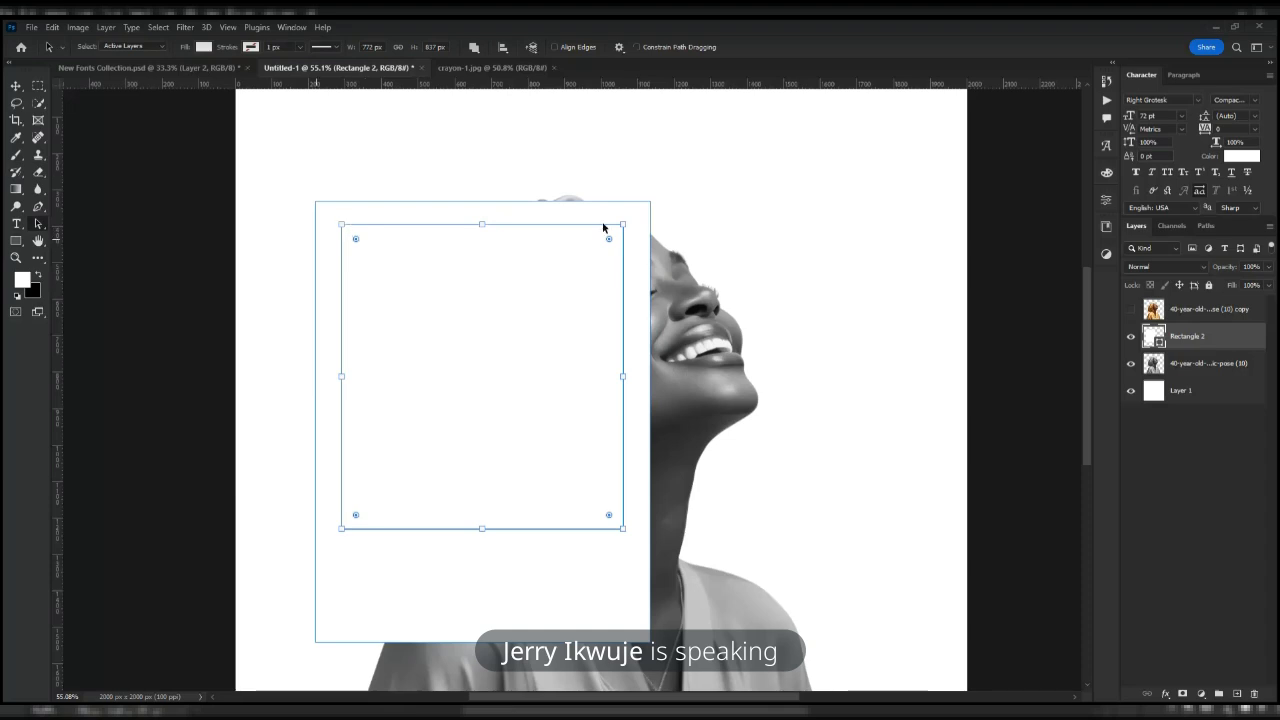
left_click(480, 50)
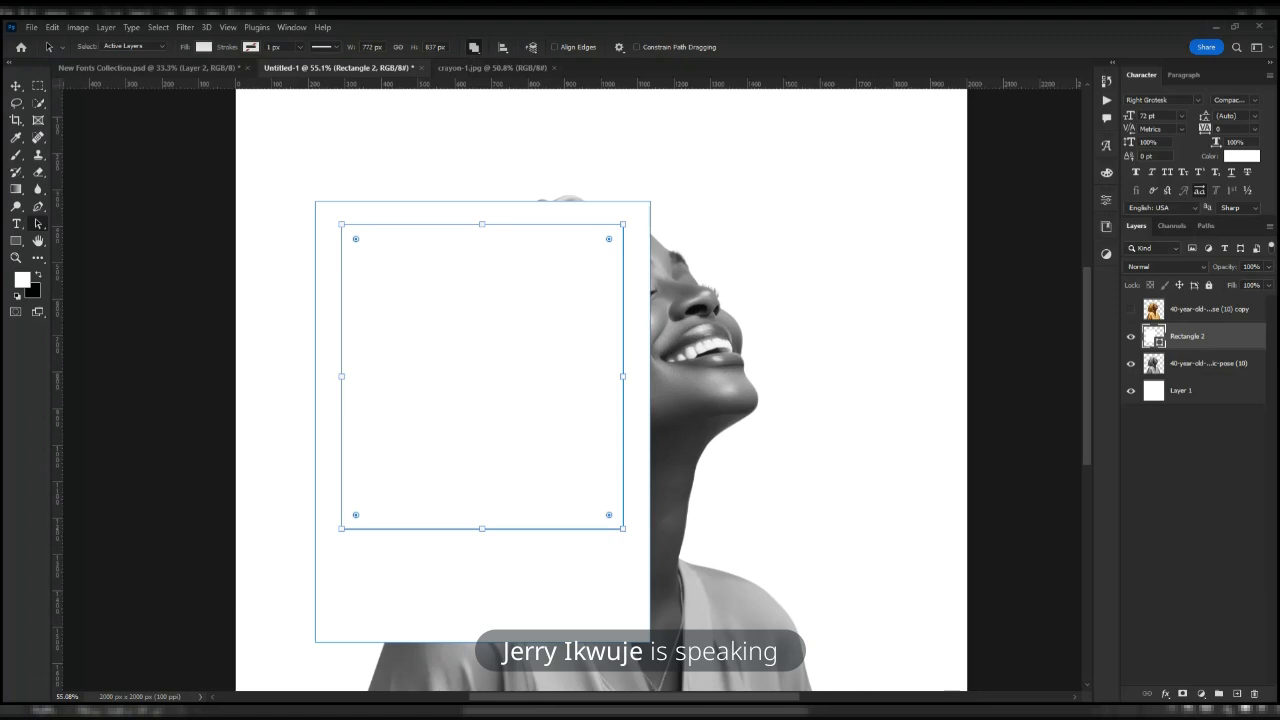
left_click(523, 91)
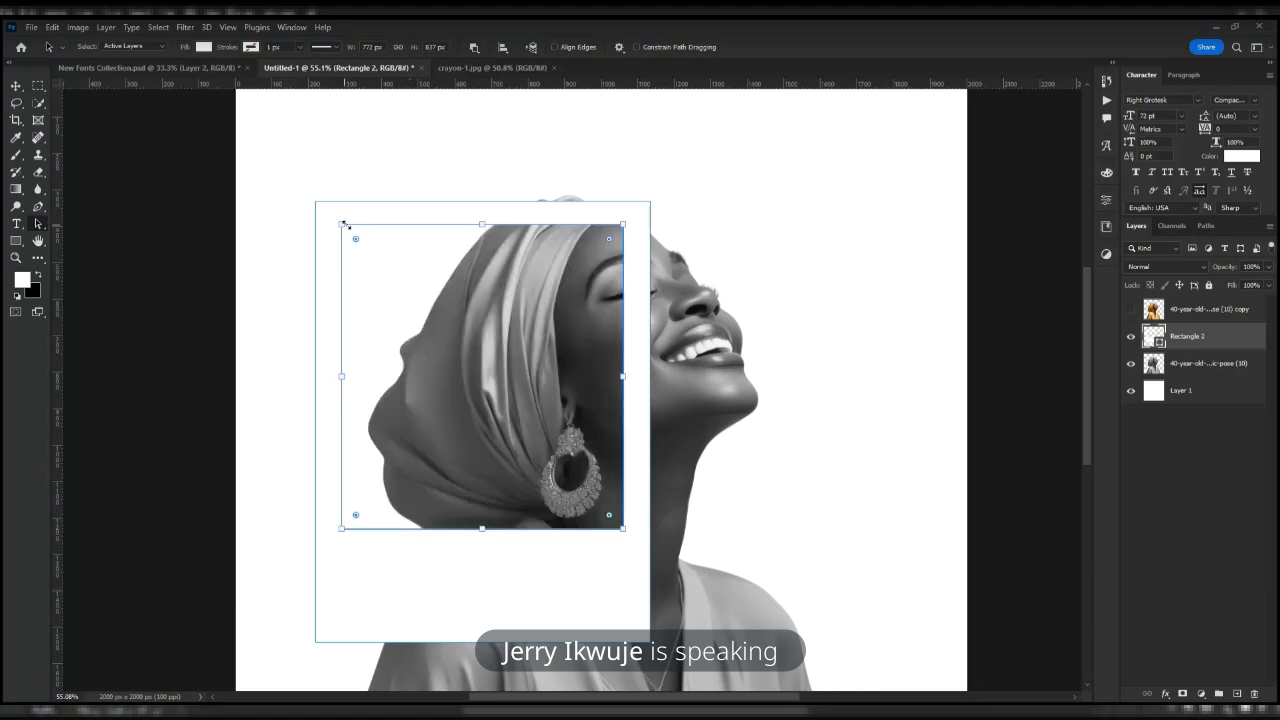
key("v")
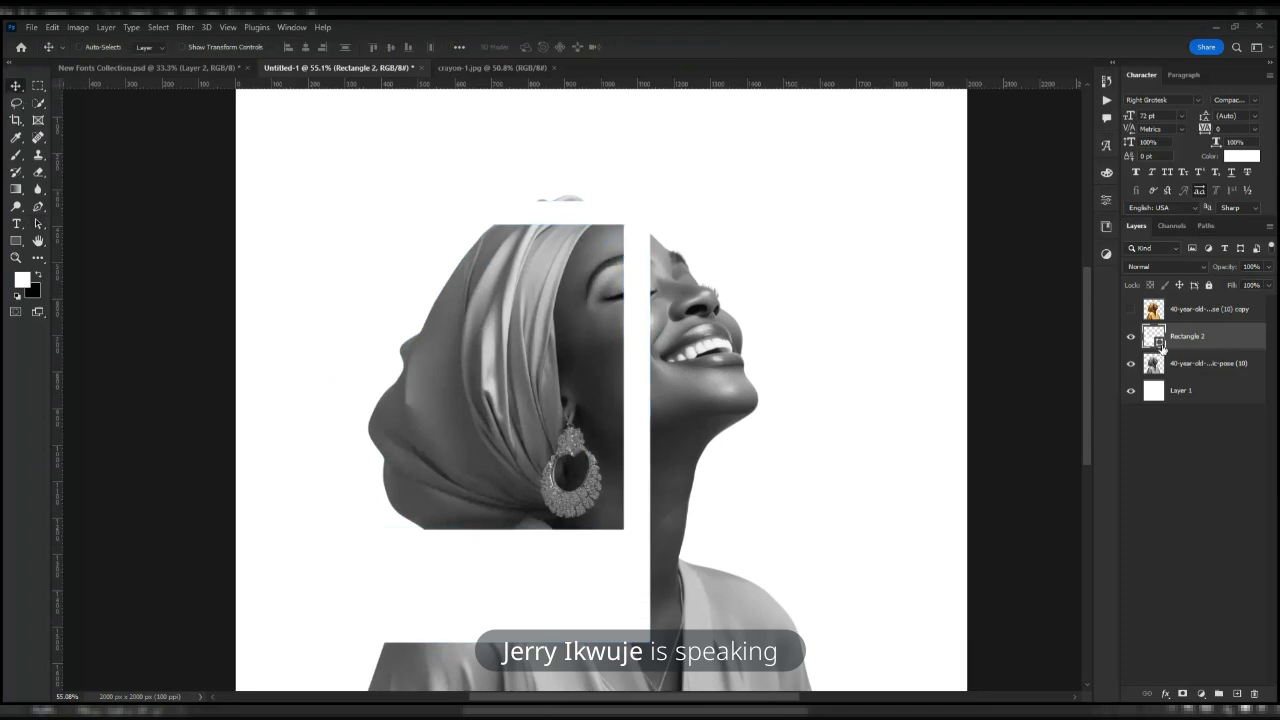
- Recolour the frame shape bright red
double_click(1160, 345)
left_click_drag(1046, 238, 1071, 217)
left_click(1226, 186)
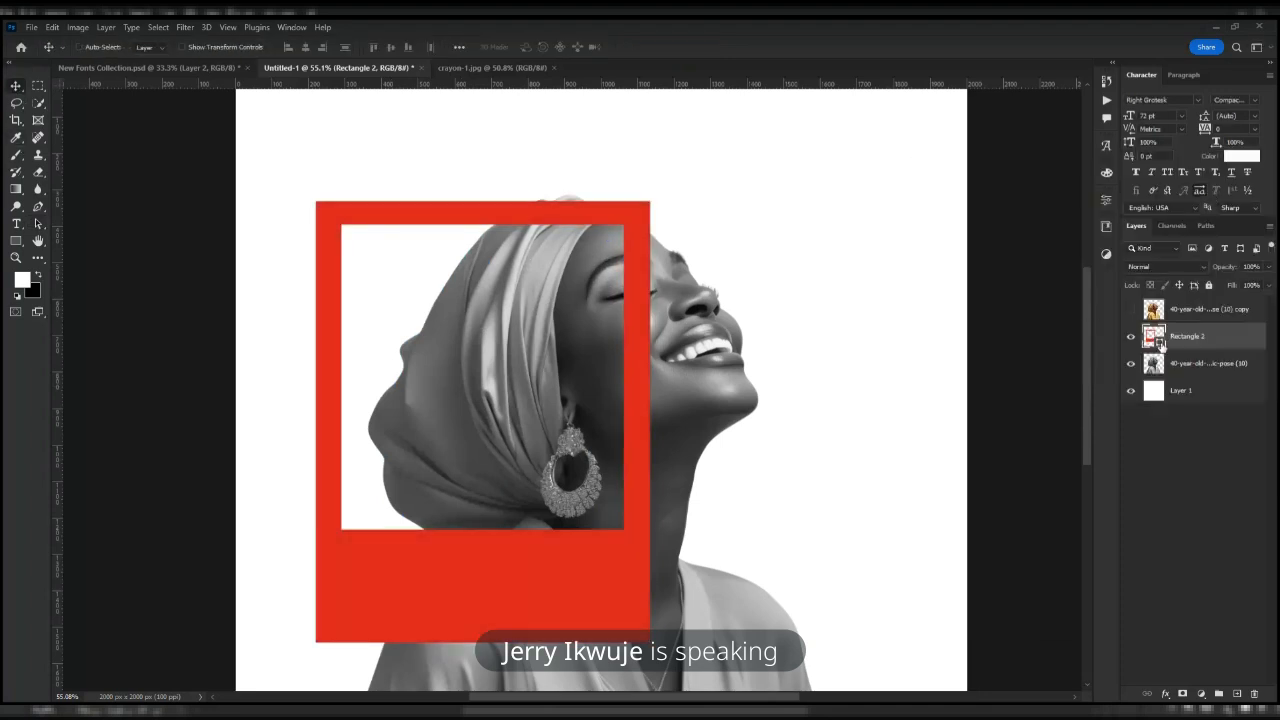
- Try enlarging the red frame proportionally, and scale it back down to about 902 by 1195 px
key("ctrl+t")
scroll(600, 275, "down", 2)
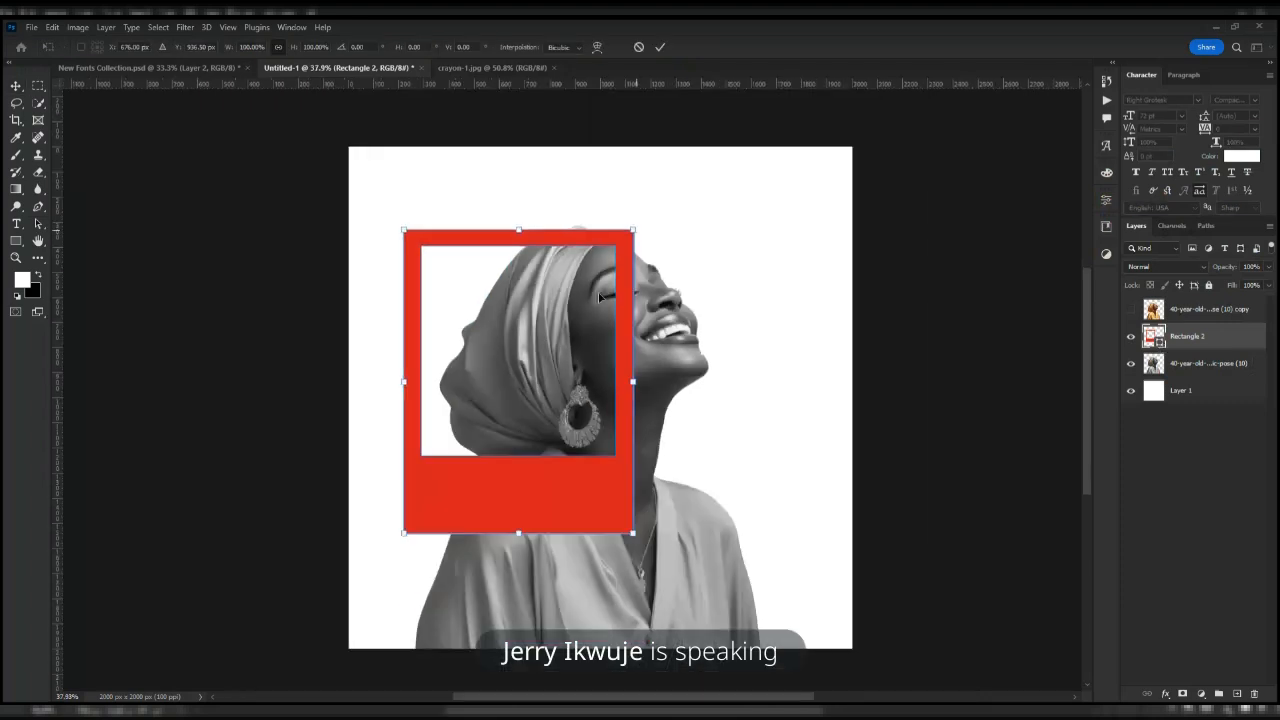
left_click_drag(631, 229, 726, 106)
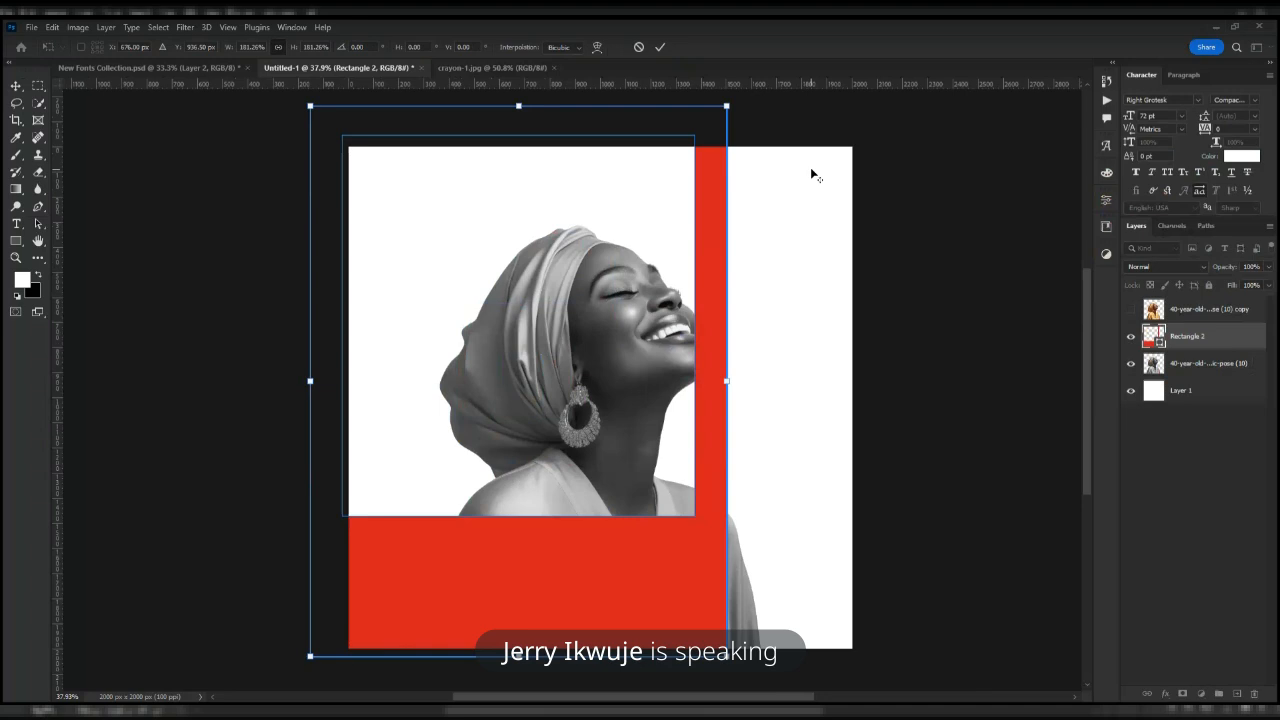
left_click_drag(726, 106, 634, 231)
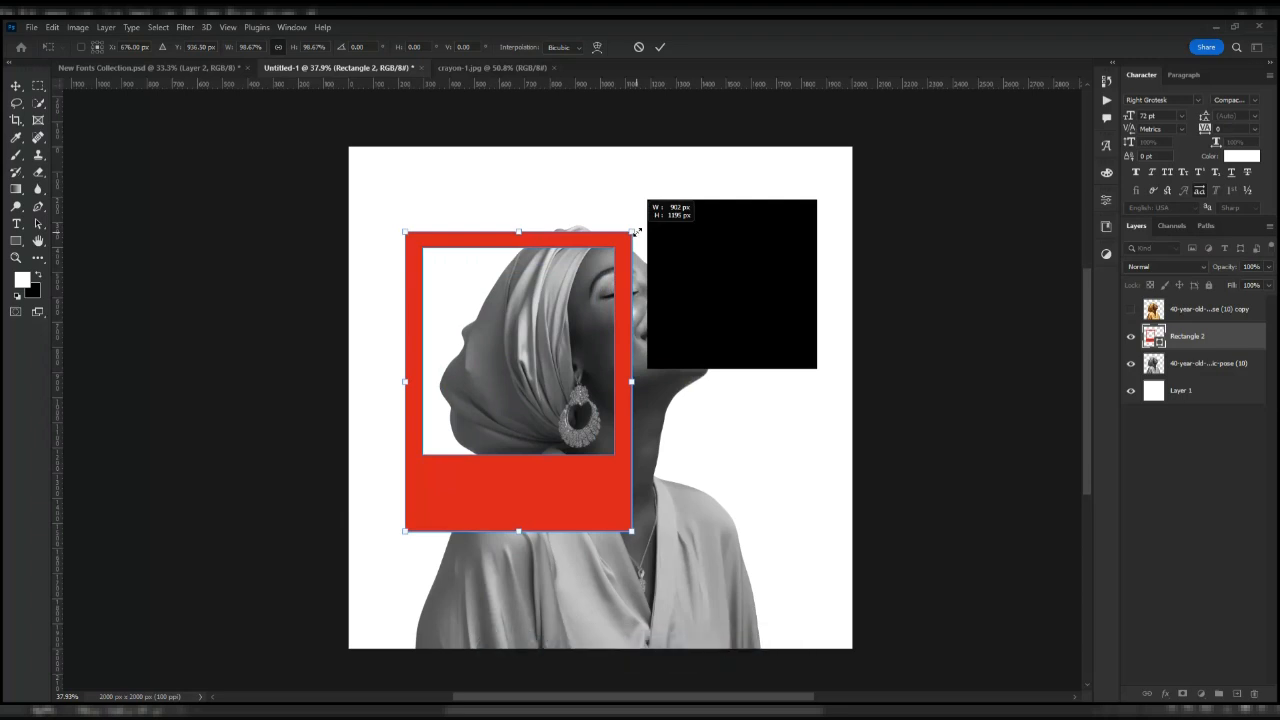
key("Return")
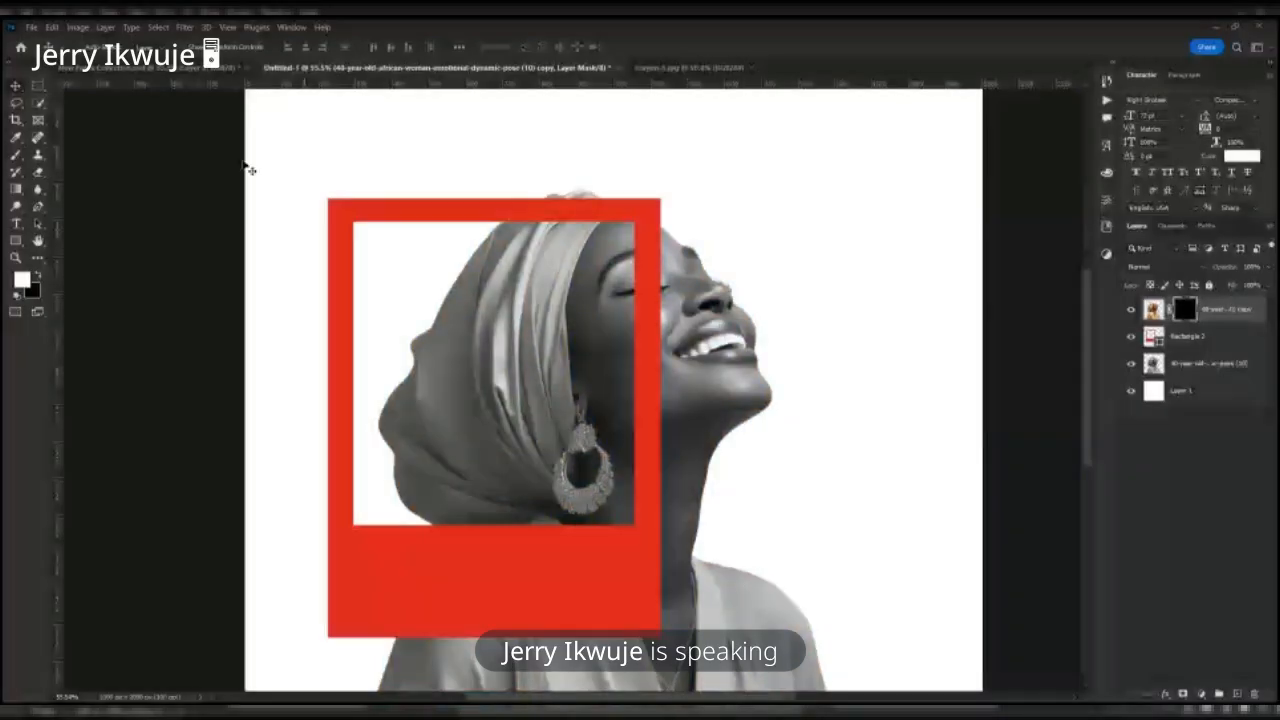
- Try to reveal the coloured photo inside the frame by filling a rectangular selection with white on the copy's mask, and undo it
key("m")
left_click_drag(350, 215, 641, 531)
key("alt+BackSpace")
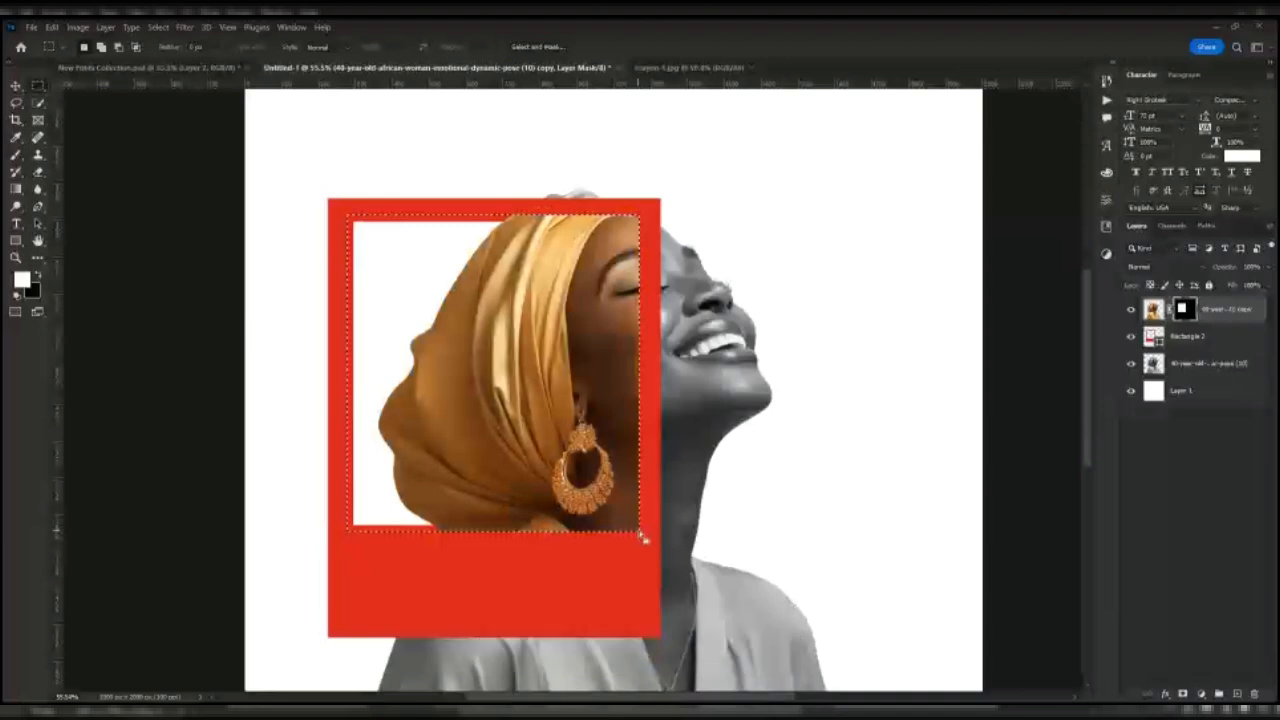
key("ctrl+d")
key("ctrl+z")
key("ctrl+z")
key("ctrl+z")
left_click(38, 104)
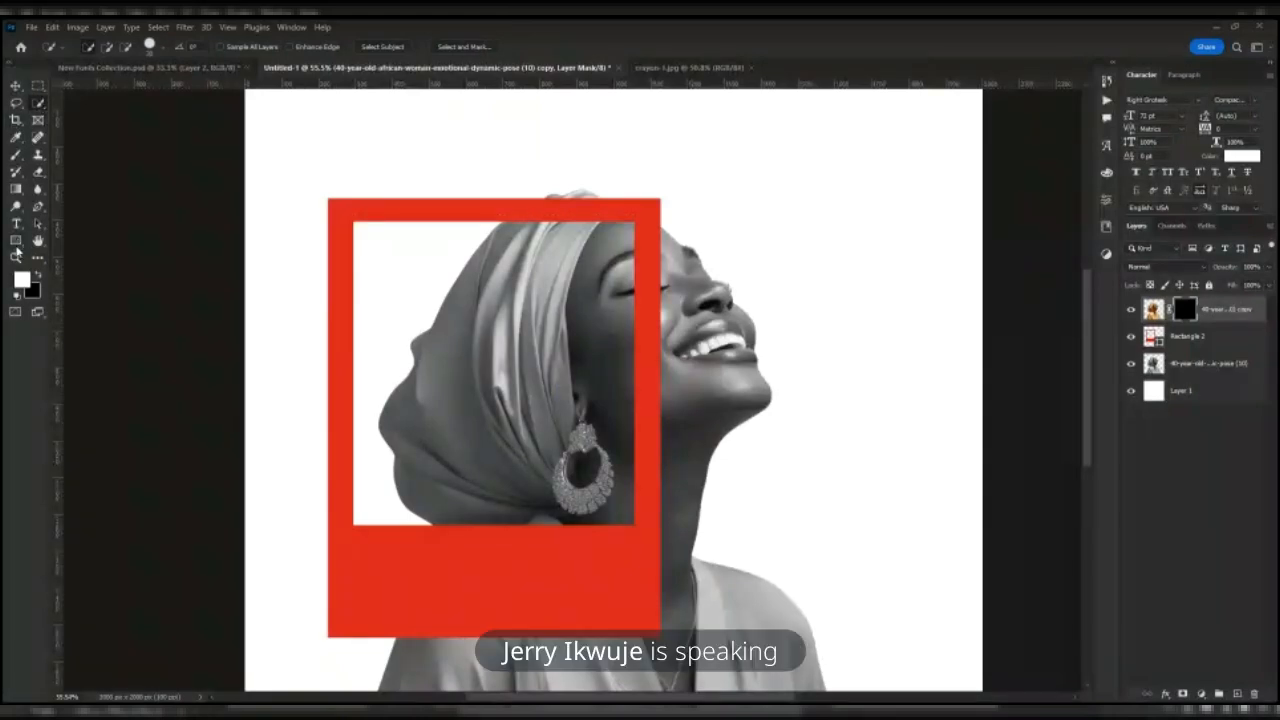
- Draw a white rectangle about 767 by 827 px exactly over the red frame's window
left_click(16, 242)
scroll(372, 238, "up", 1)
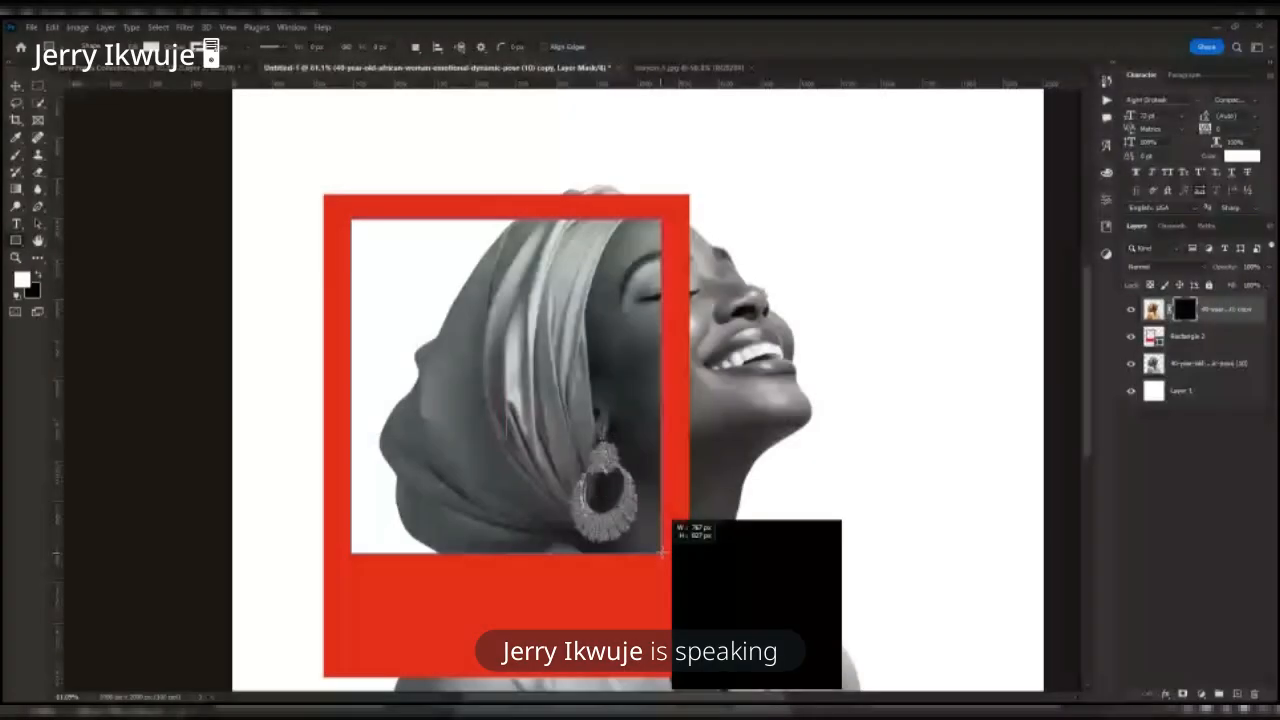
left_click_drag(660, 551, 661, 552)
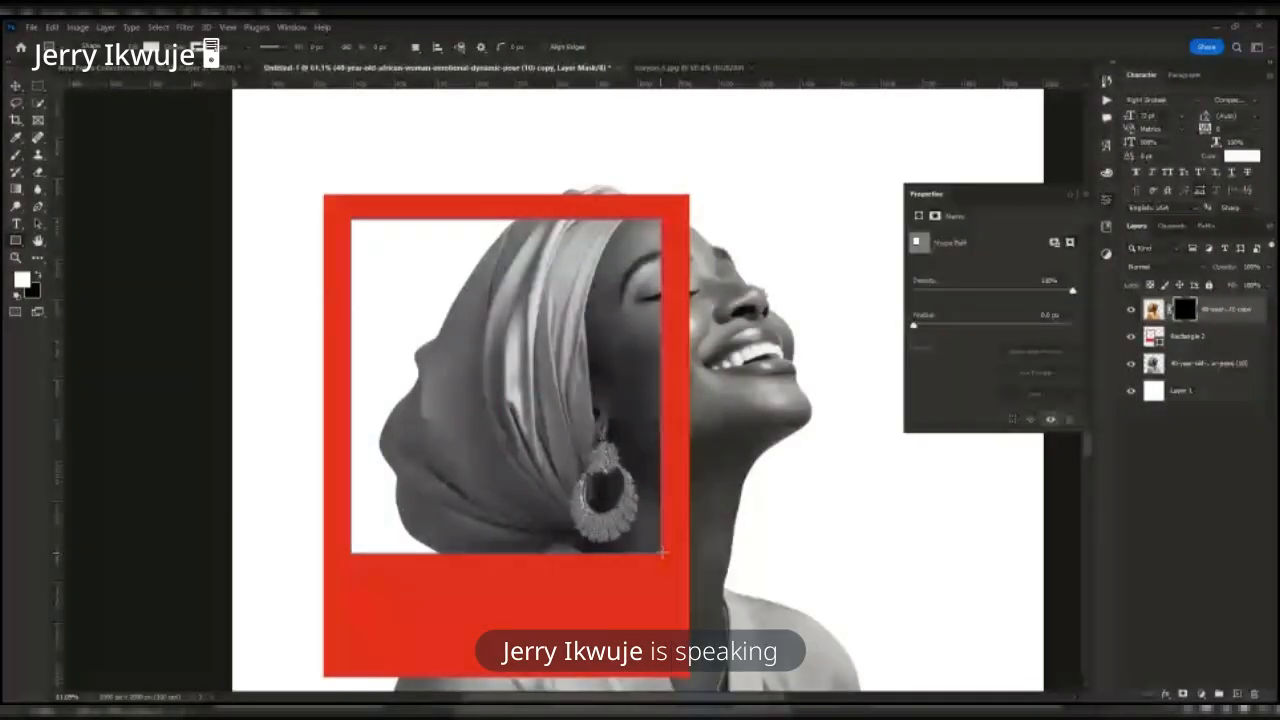
key("v")
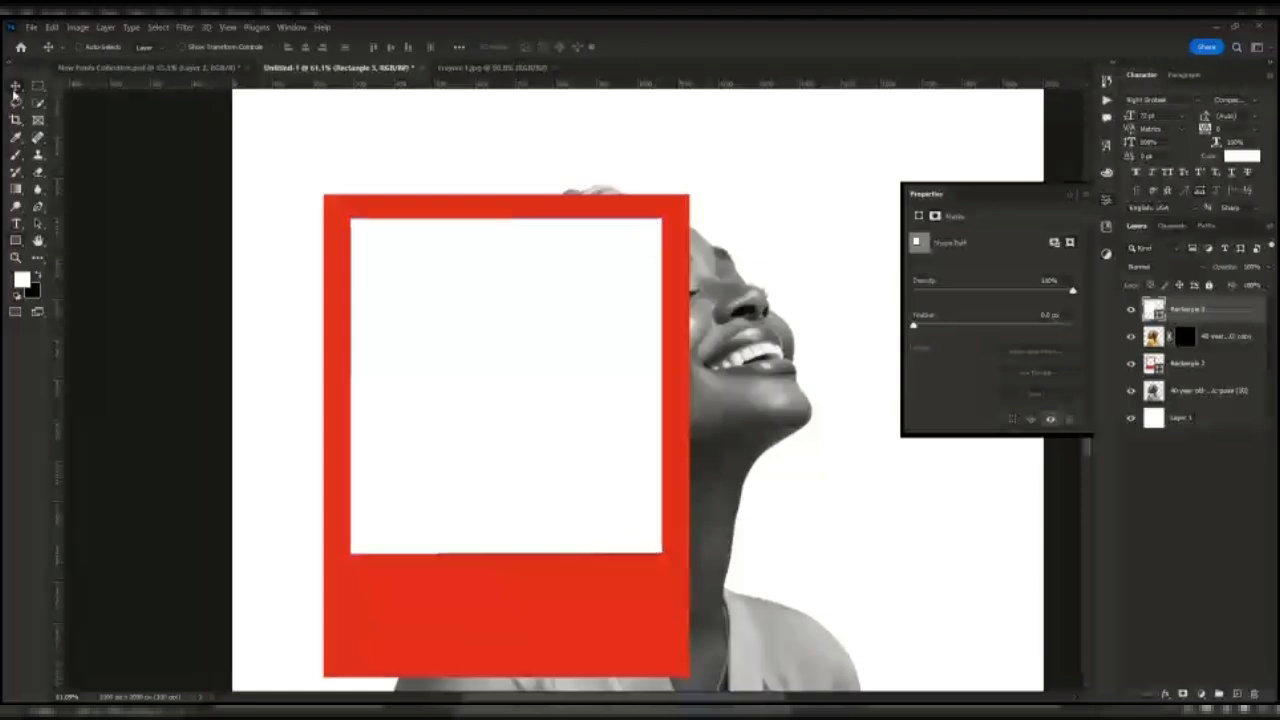
- Hide the new rectangle and use its outline as a selection to fill the coloured copy's mask with white inside the frame
left_click(1131, 309)
left_click(1150, 311, "ctrl")
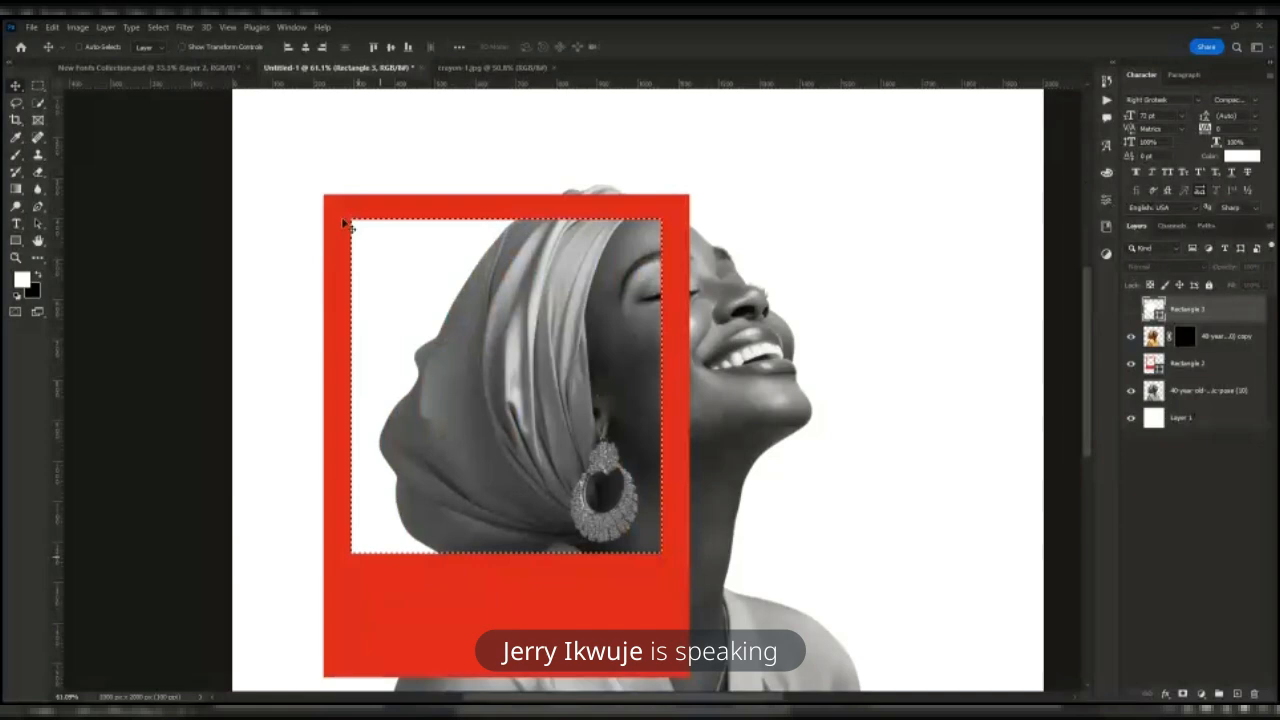
left_click(1186, 338)
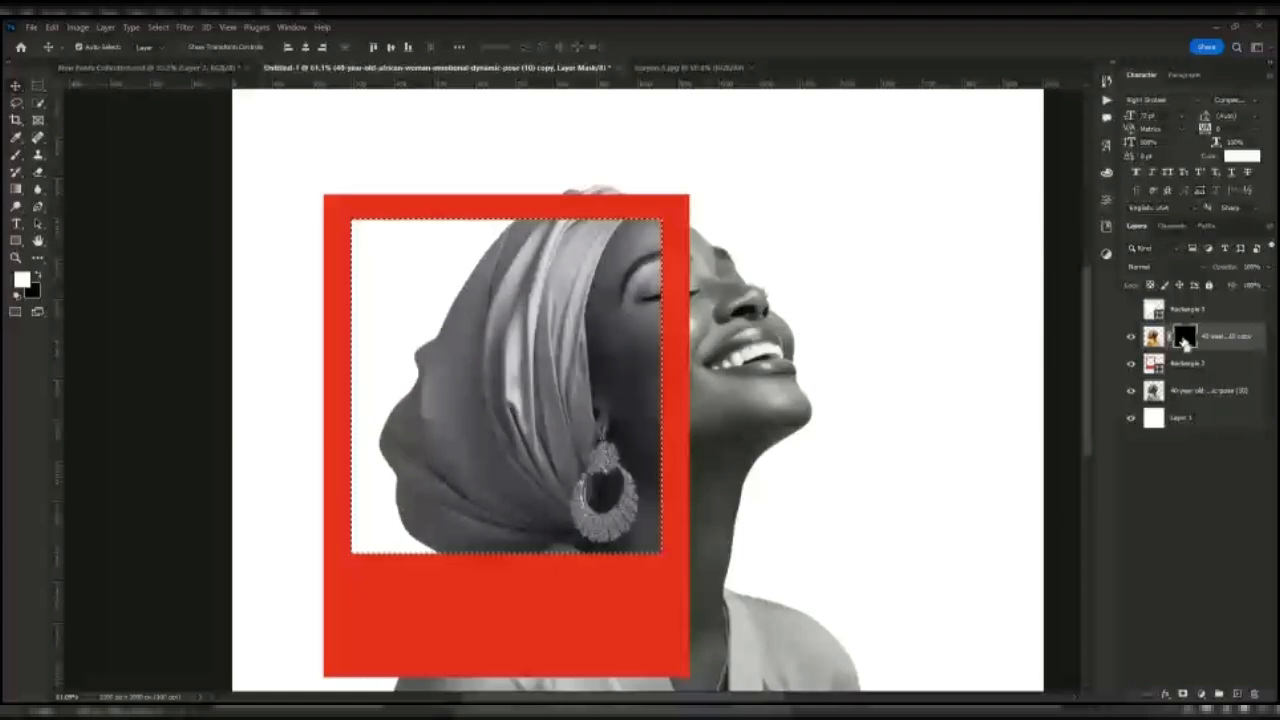
key("alt+BackSpace")
key("ctrl+d")
scroll(714, 284, "down", 5)
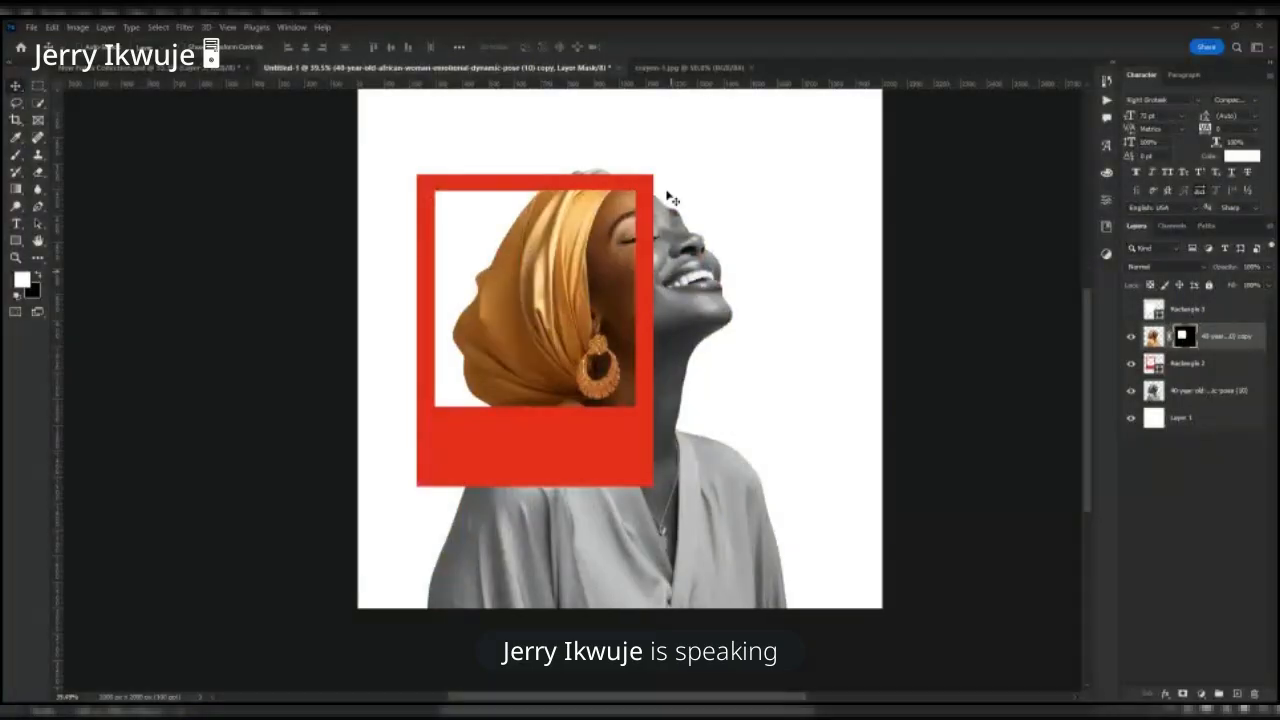
- Group the grey portrait, red frame, masked colour copy and hidden rectangle layers together
left_click(1195, 390)
left_click(1178, 312, "shift")
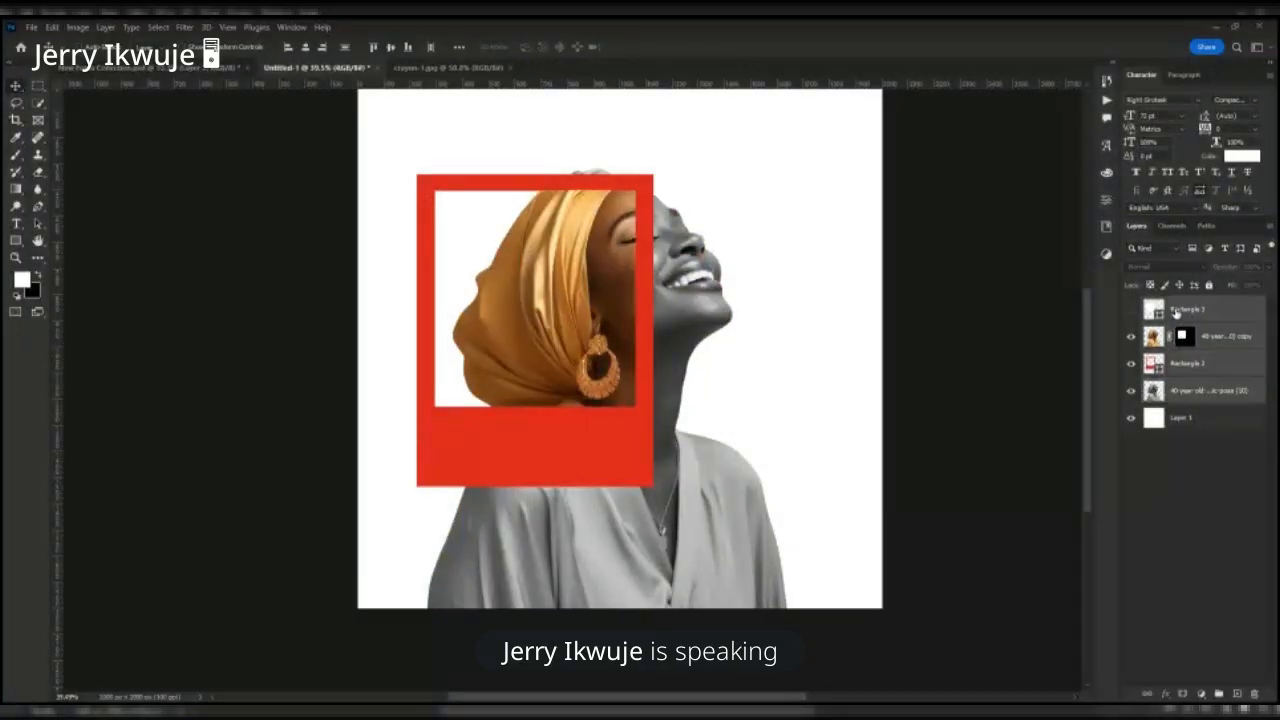
key("ctrl+g")
- Examine the framed portrait composition closely and as a whole, and inspect the glass morphism reference design and its layers
scroll(672, 401, "down", 4)
left_click_drag(693, 393, 663, 390)
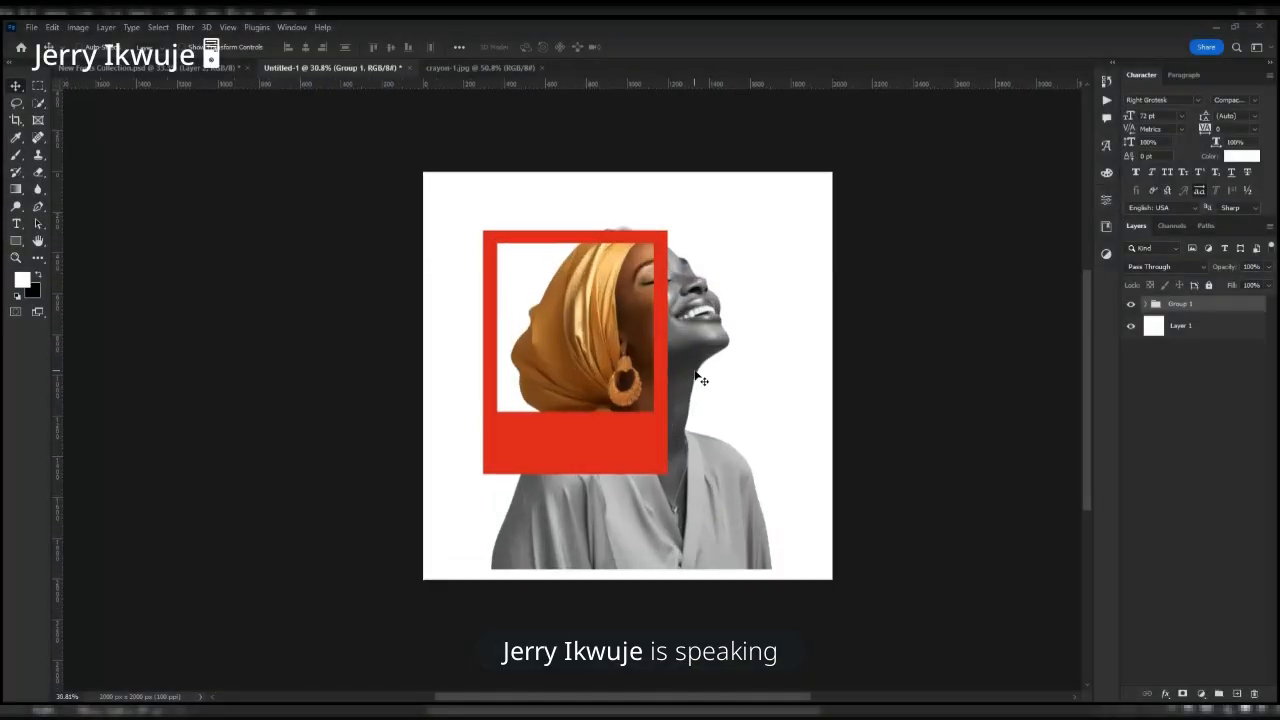
scroll(707, 379, "down", 1)
scroll(714, 380, "up", 6)
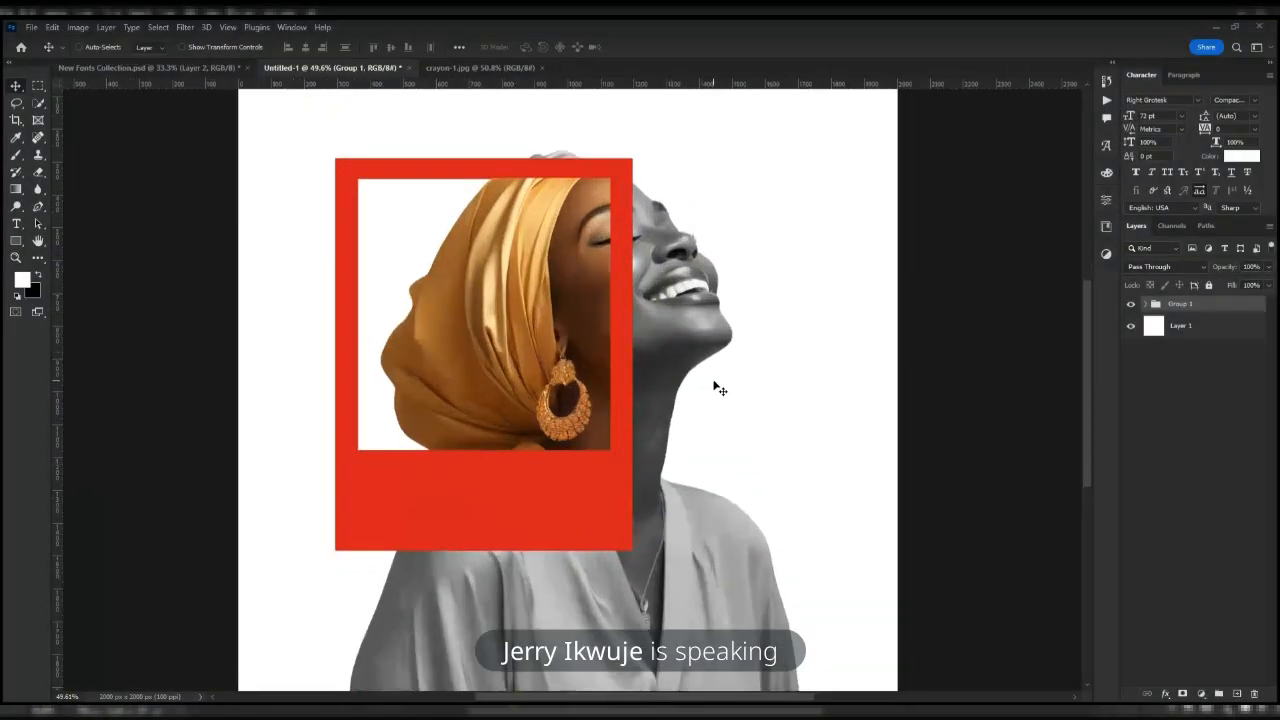
scroll(548, 332, "down", 7)
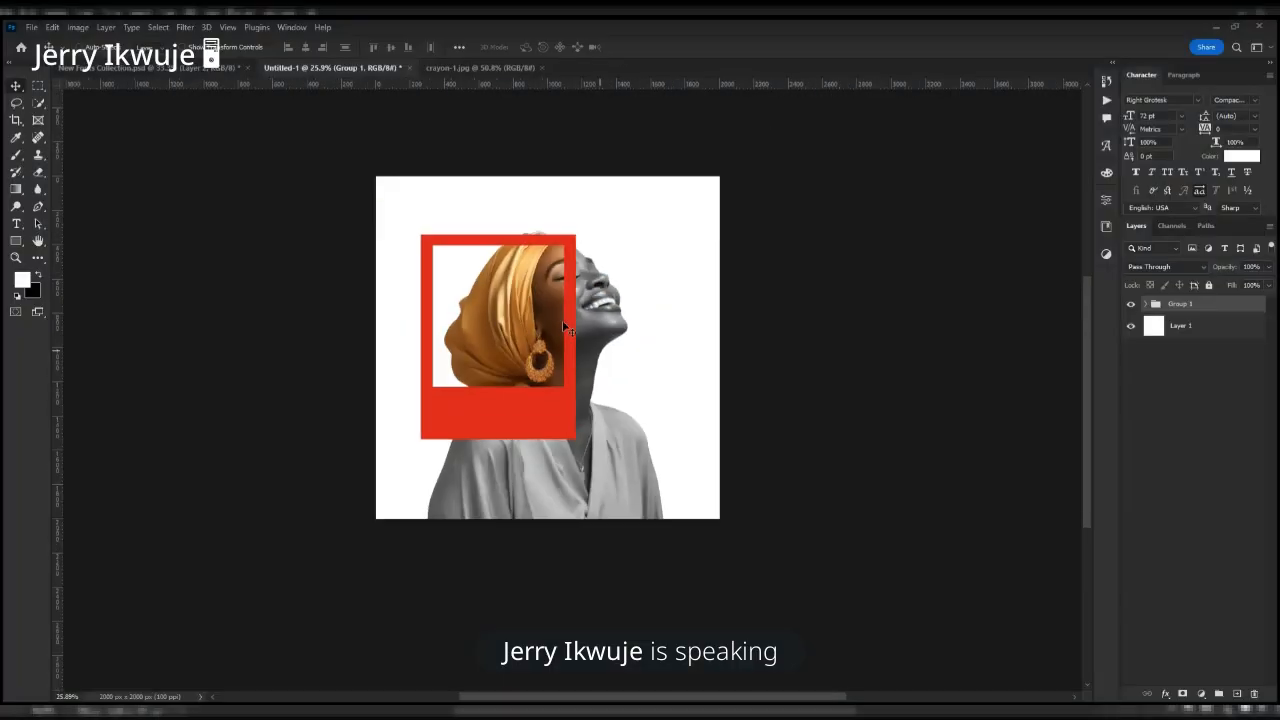
scroll(563, 320, "up", 1)
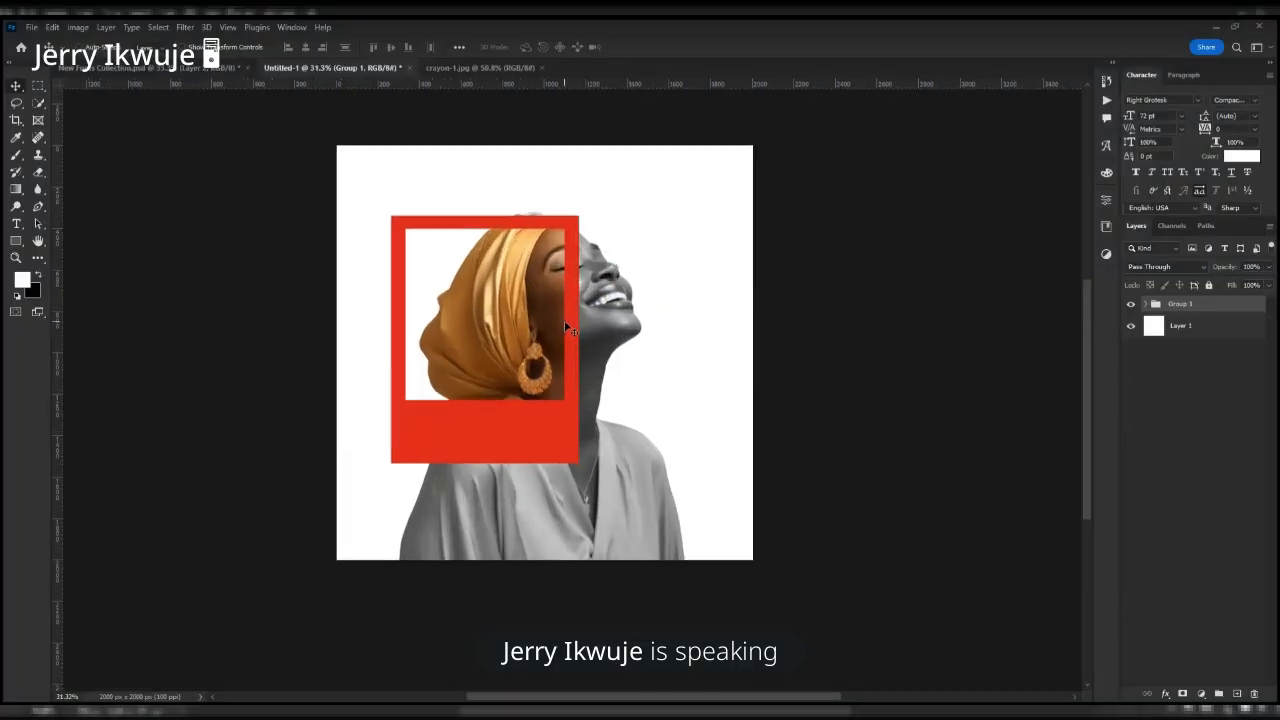
scroll(564, 320, "up", 2)
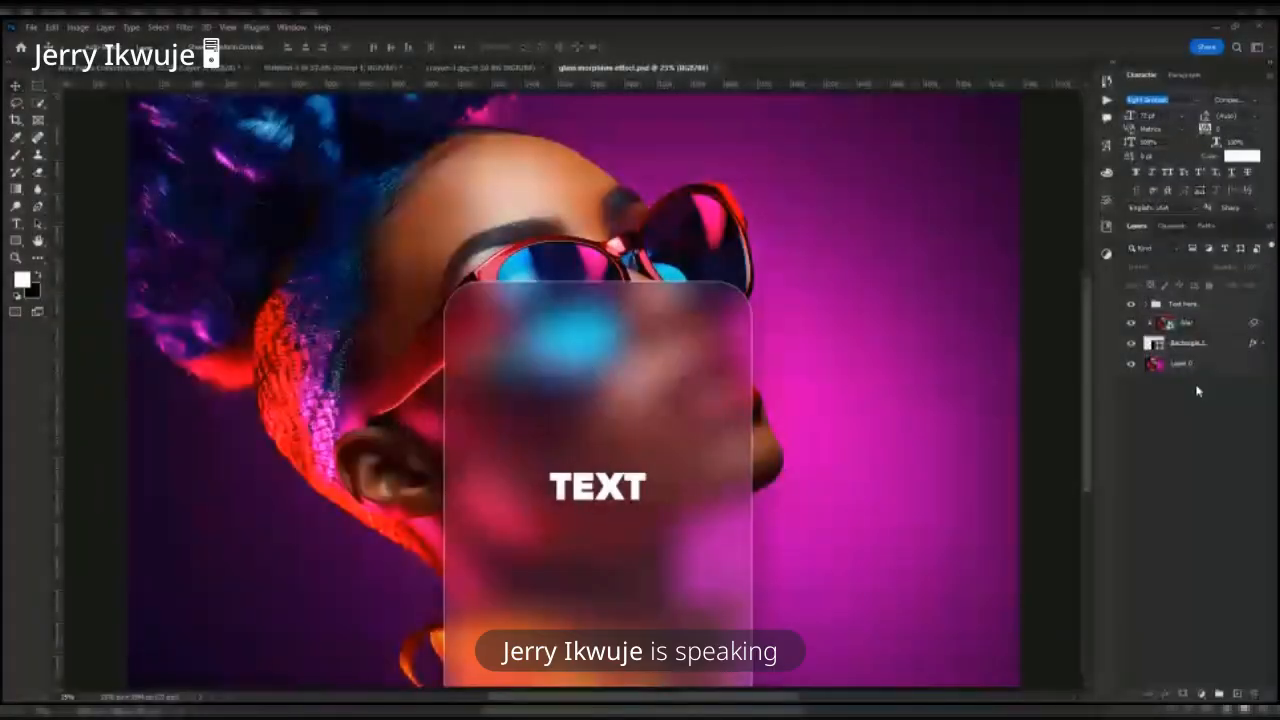
left_click(1158, 395)
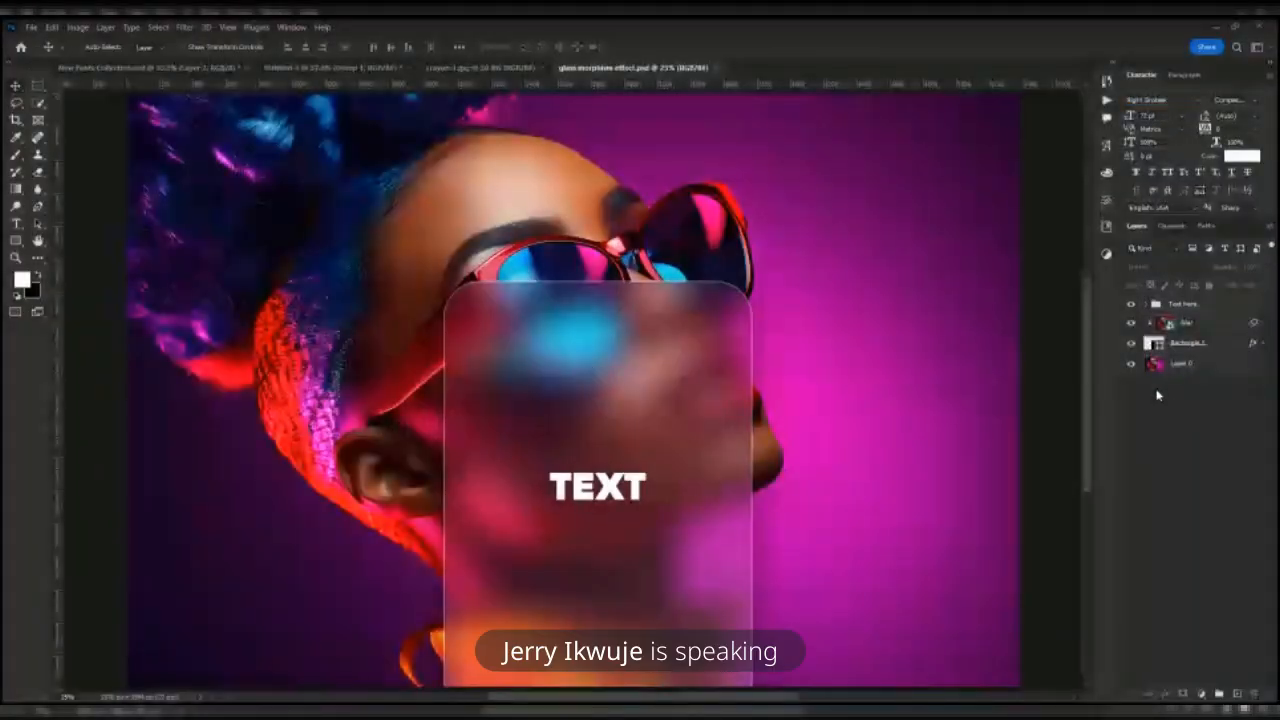
scroll(521, 273, "down", 3)
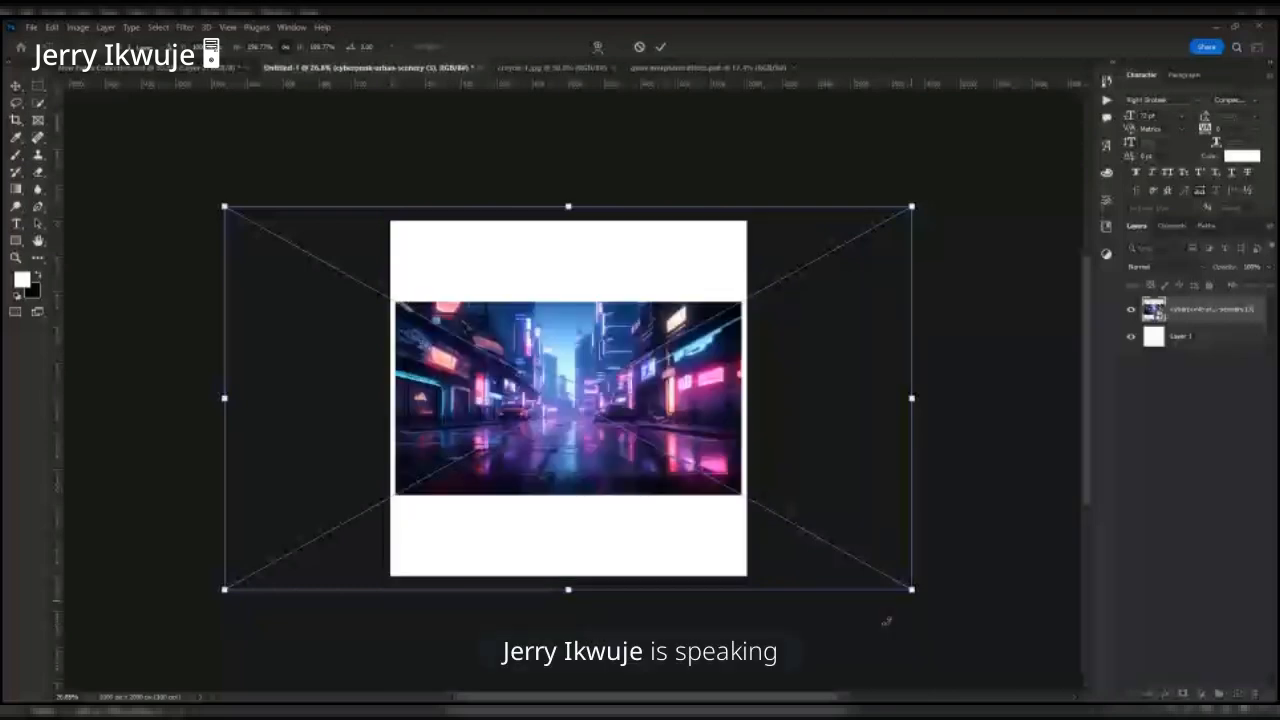
- Enlarge the placed cyberpunk street image to cover the whole canvas and duplicate its layer
key("Return")
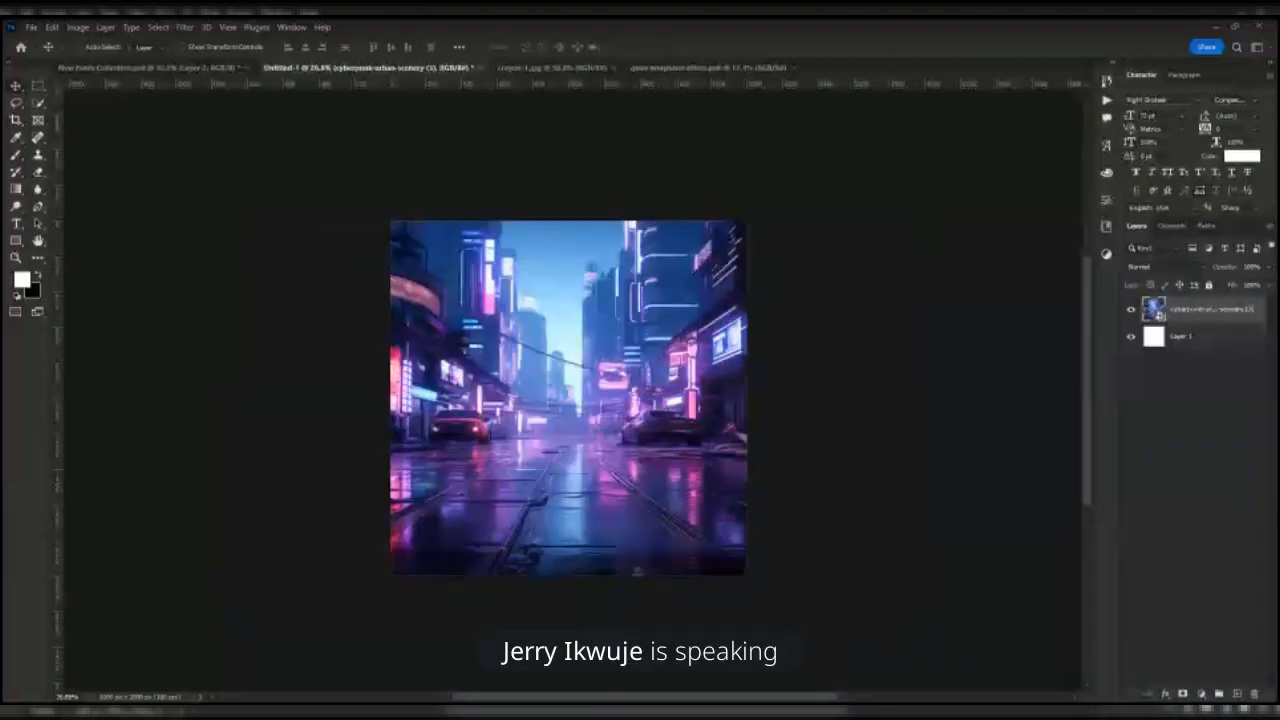
scroll(643, 396, "up", 5)
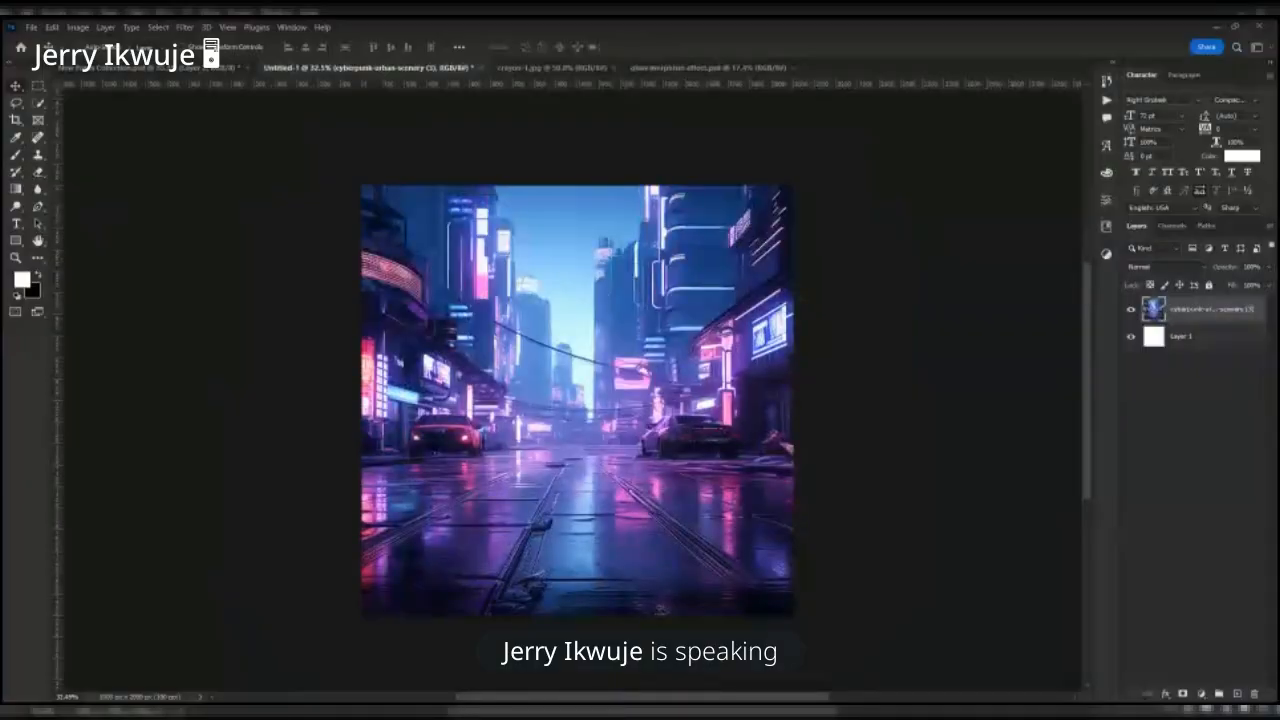
key("ctrl+j")
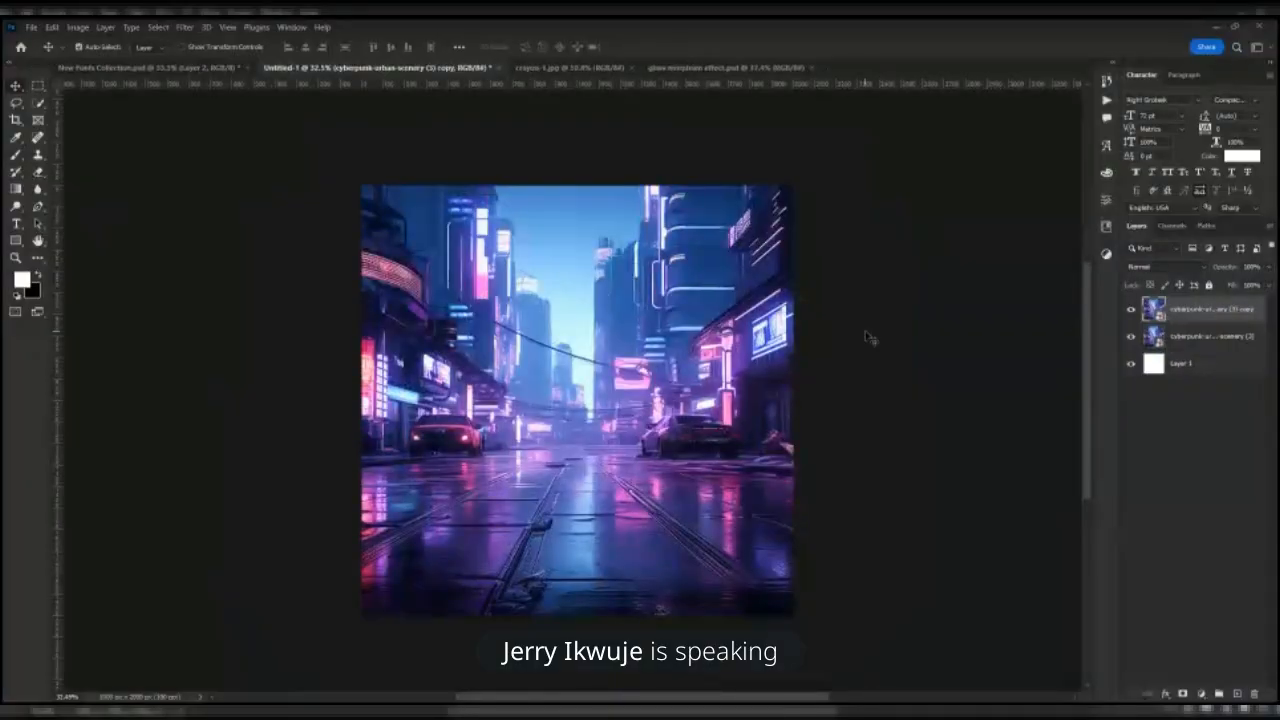
- With the street copy hidden, draw a white rectangle about half the canvas wide above the original street layer, and show the copy again
left_click(1130, 312)
left_click(1160, 340)
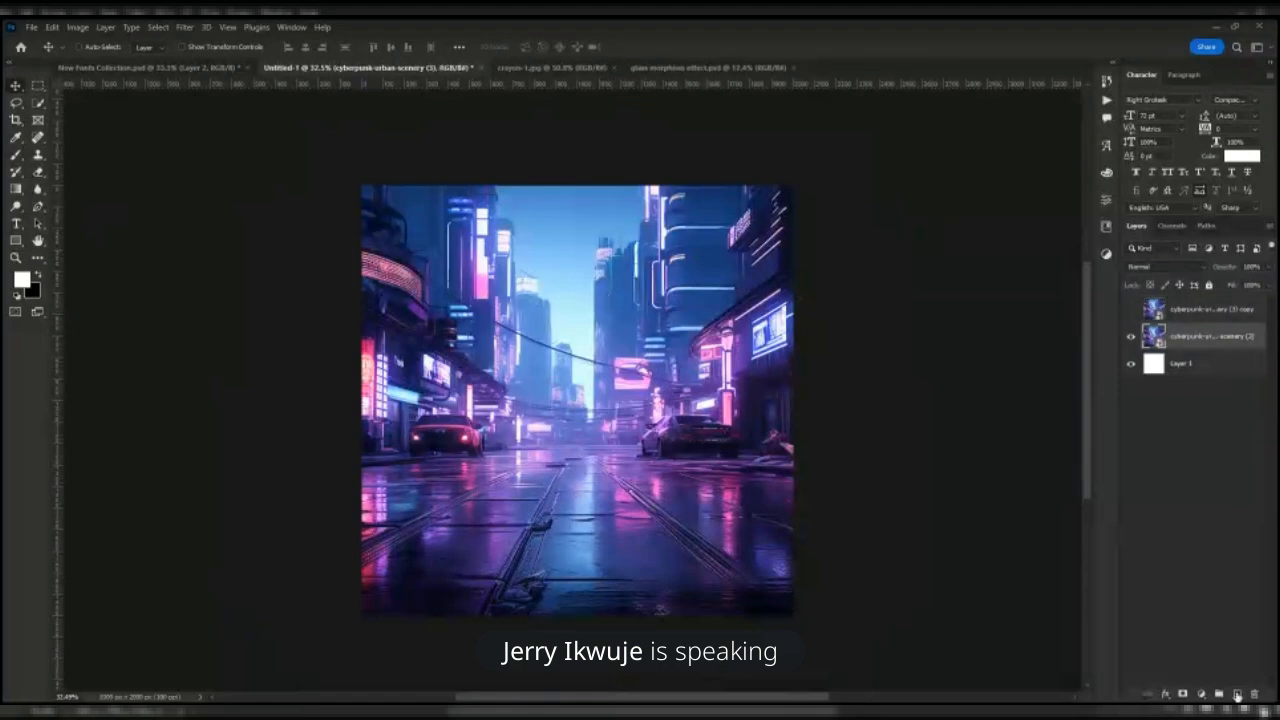
left_click(1237, 693)
left_click(16, 242)
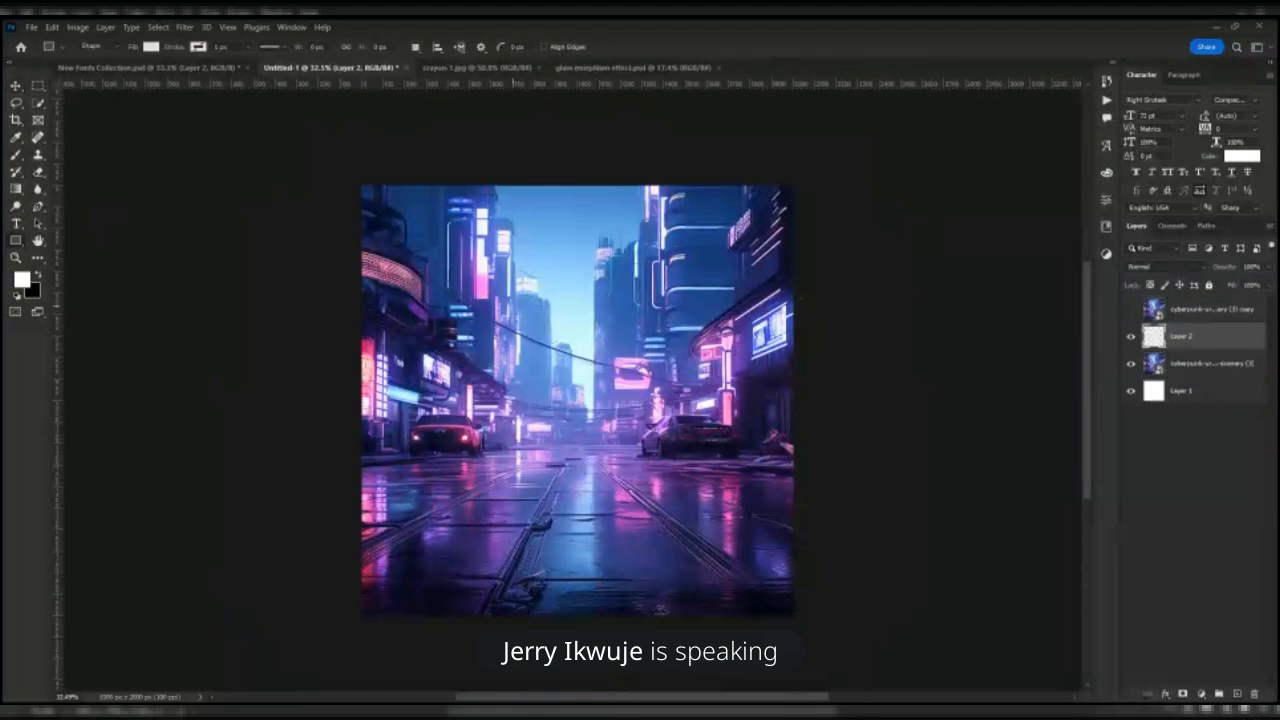
left_click_drag(502, 300, 713, 530)
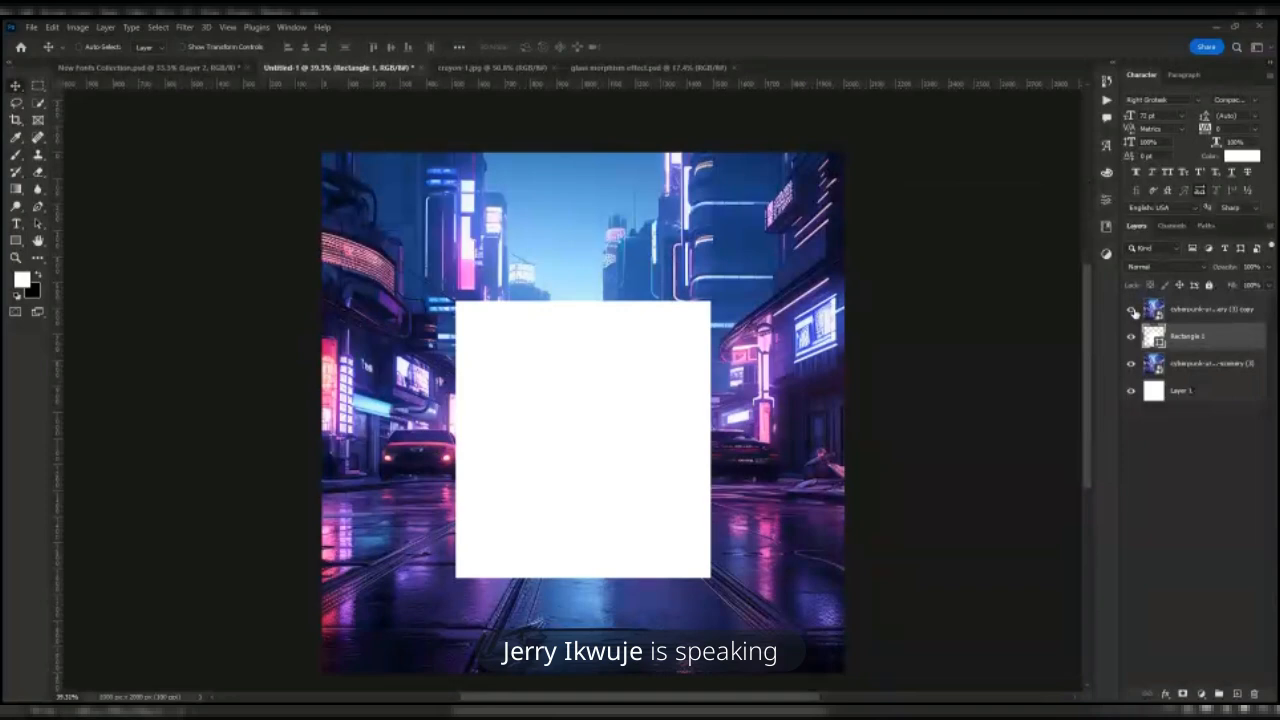
left_click(1131, 309)
left_click(1203, 311)
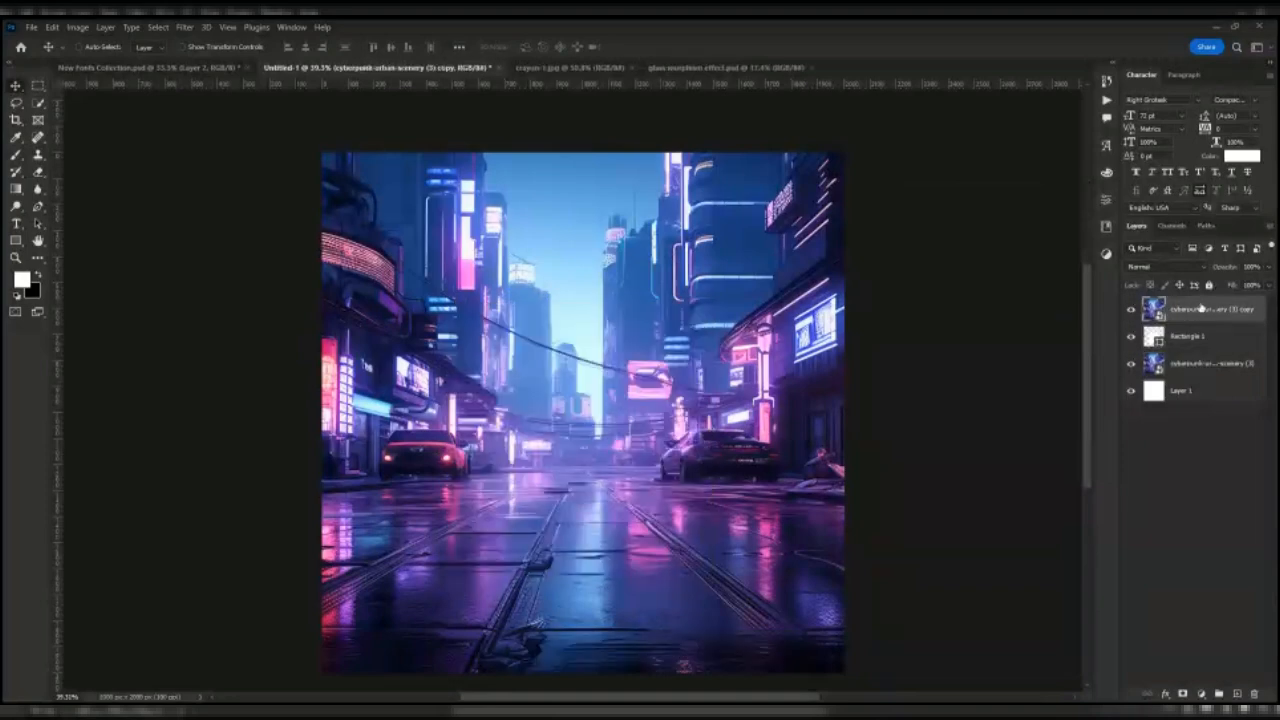
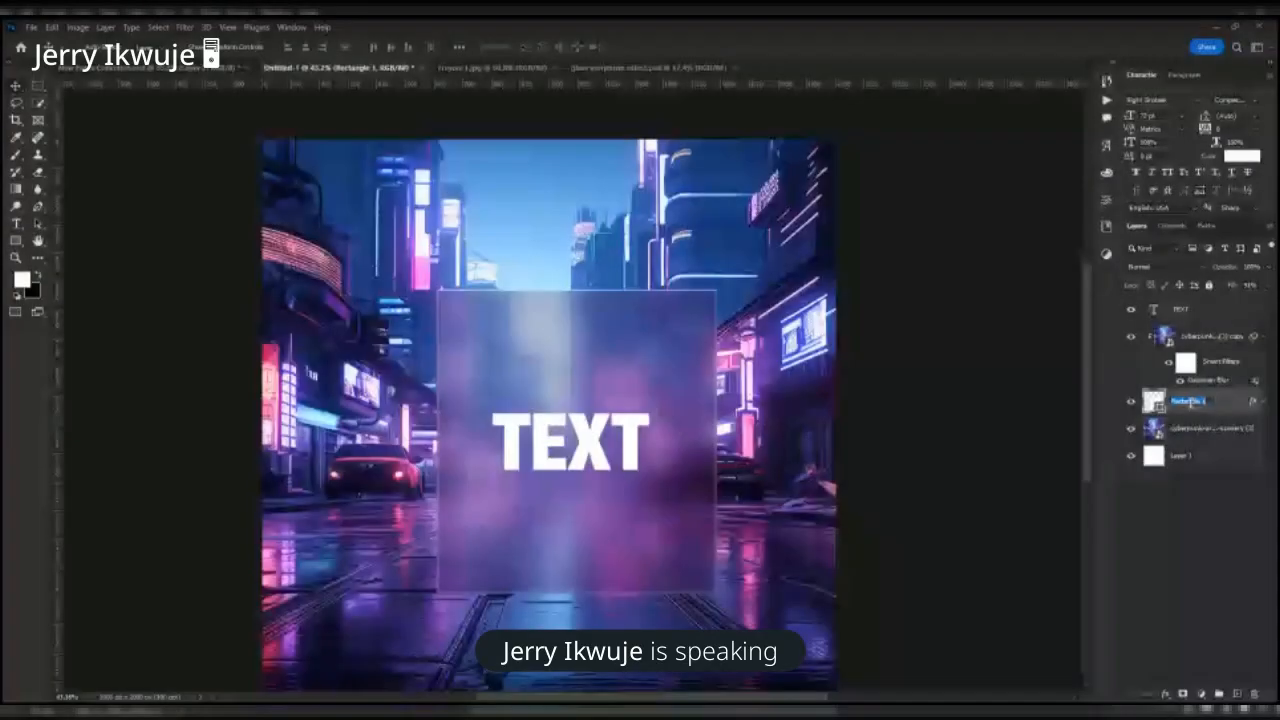
- Rename the glass rectangle layer as SHAPE and link it with the TEXT layer
type("Glass")
key("Return")
left_click(1190, 318)
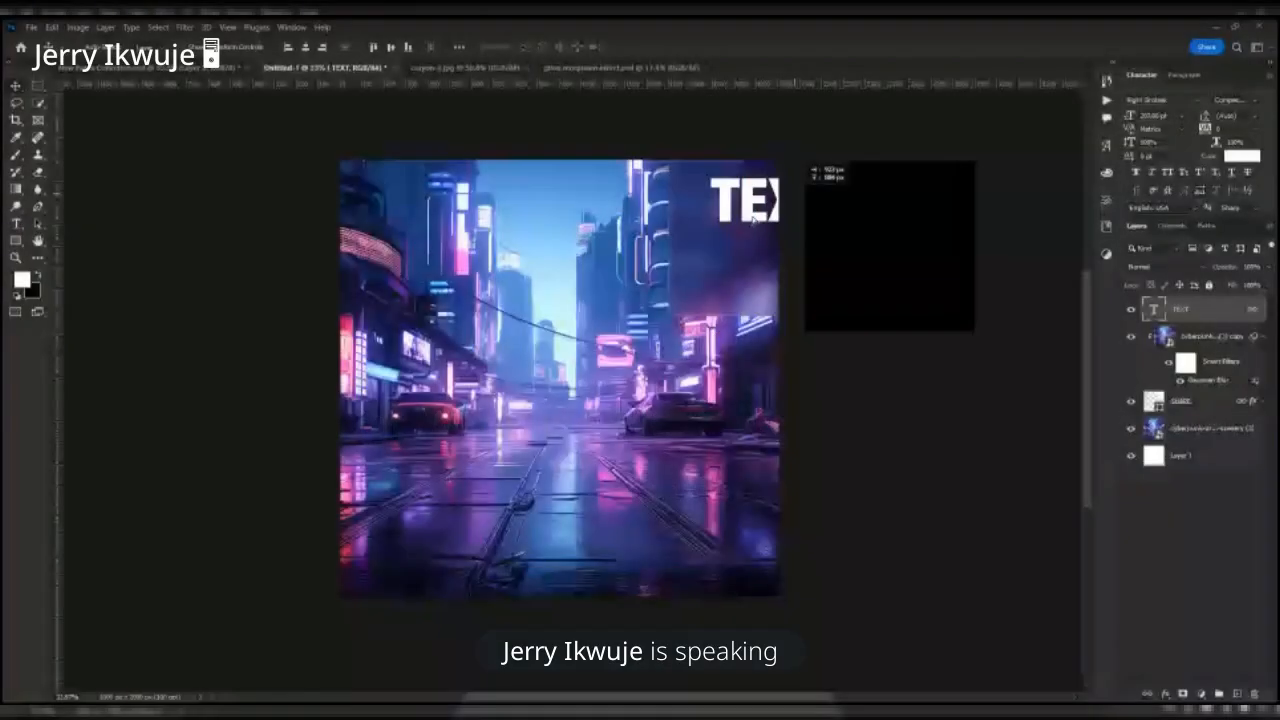
- Move the linked text and glass panel around to different places over the street image
left_click_drag(795, 200, 556, 268)
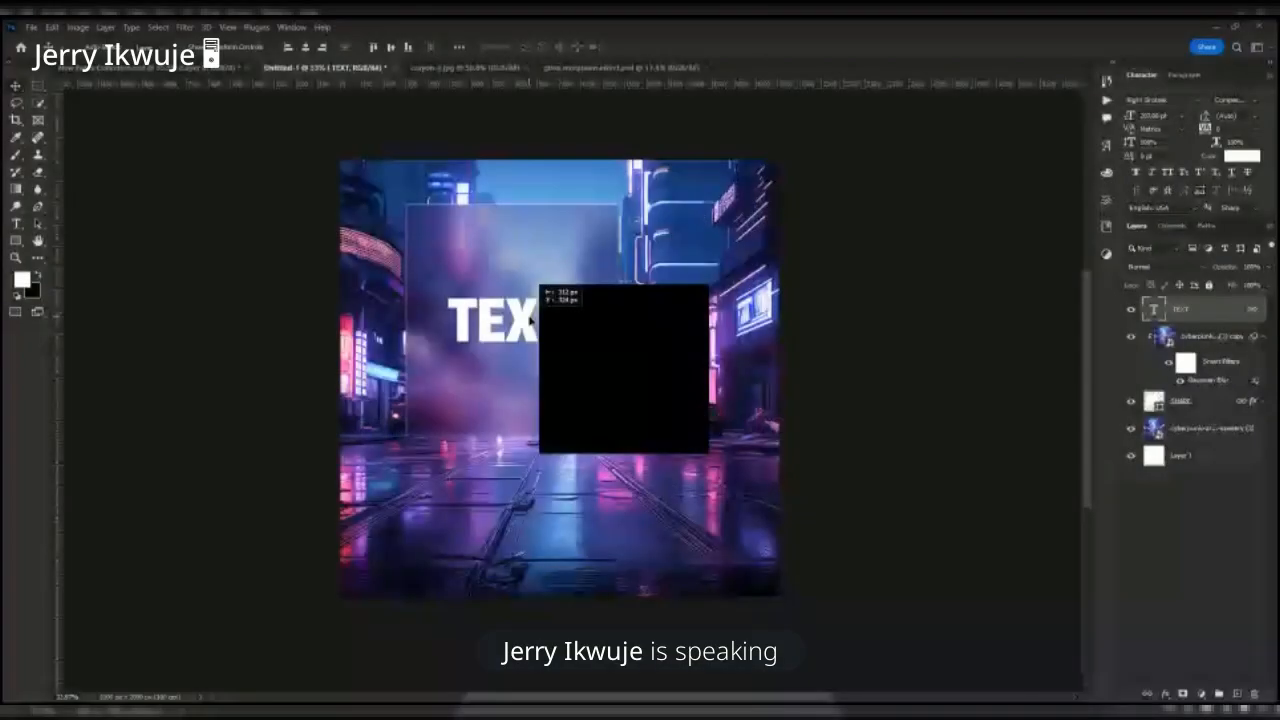
left_click(1213, 411)
left_click_drag(551, 389, 578, 450)
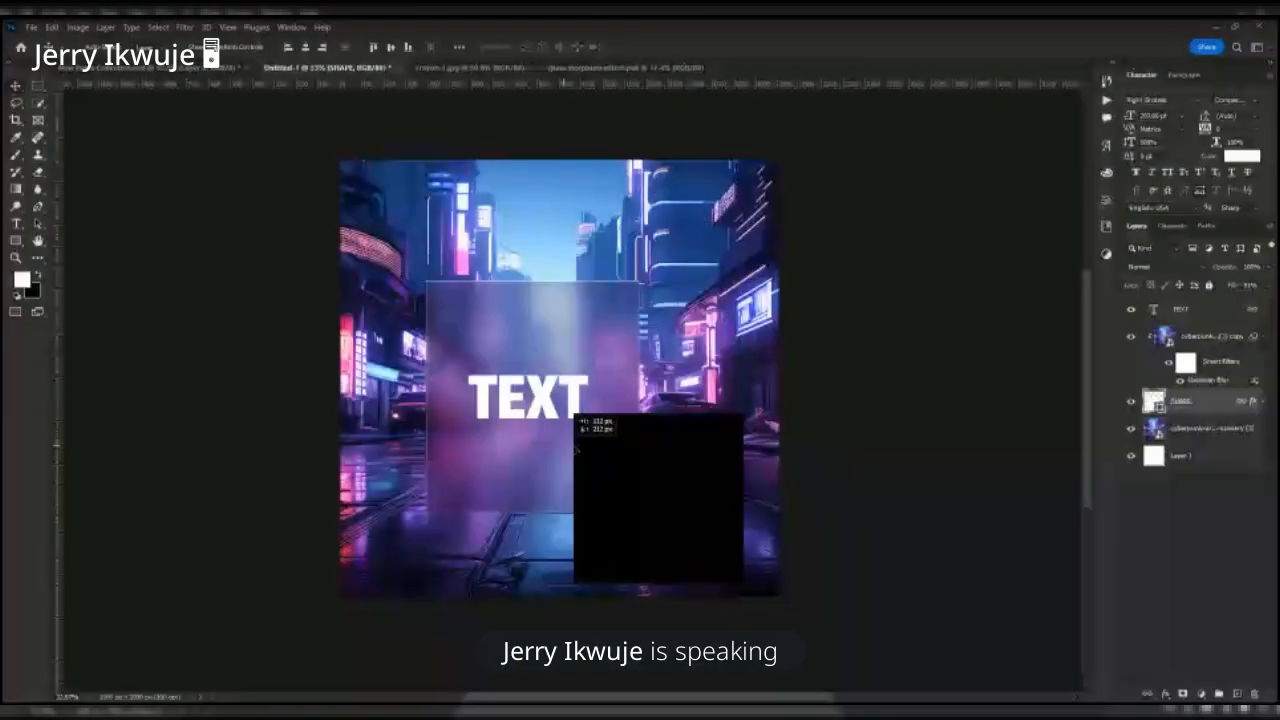
scroll(576, 448, "up", 1)
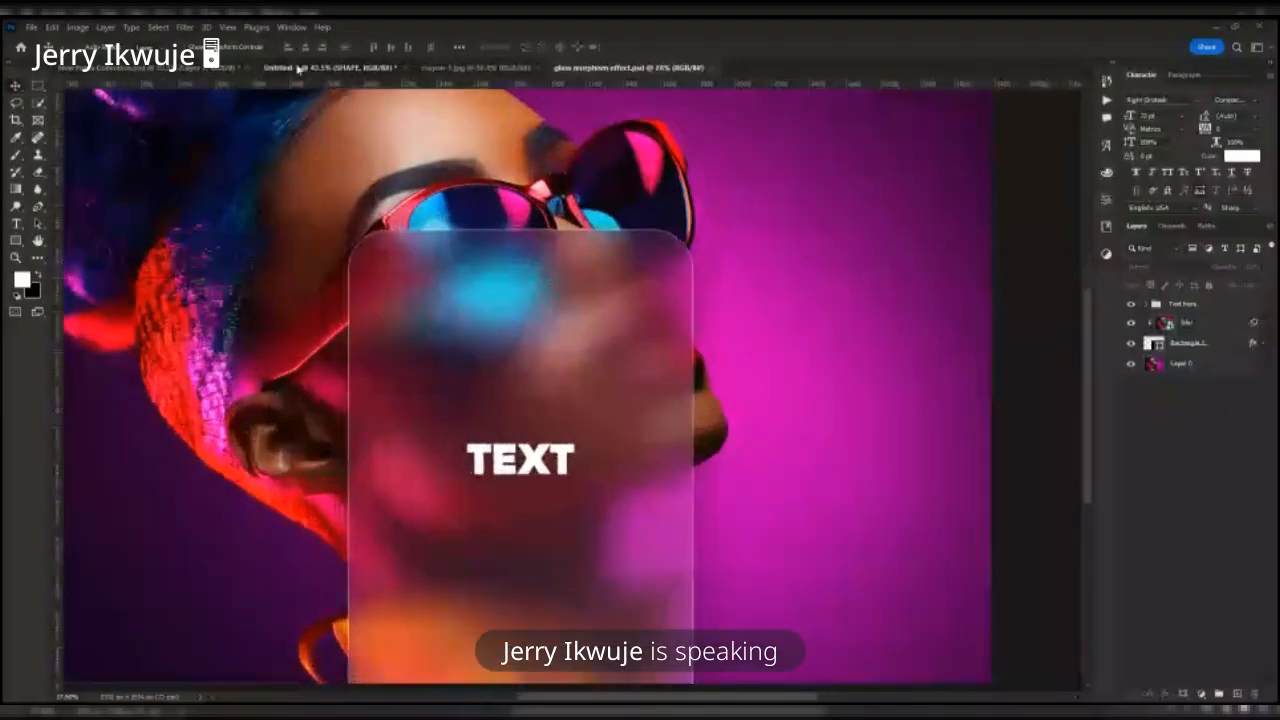
- Return to the Untitled-1 document and add a textured Filter Gallery effect to the blurred street copy inside the glass panel
left_click(298, 68)
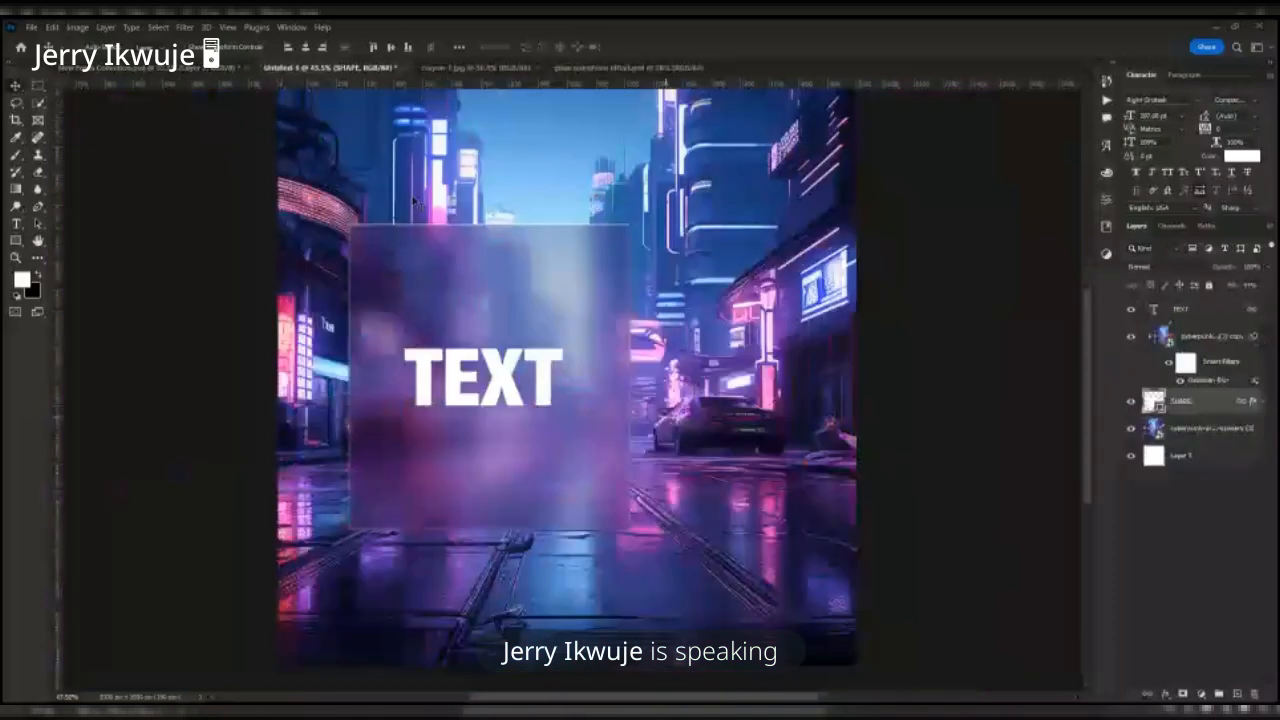
left_click(1193, 338)
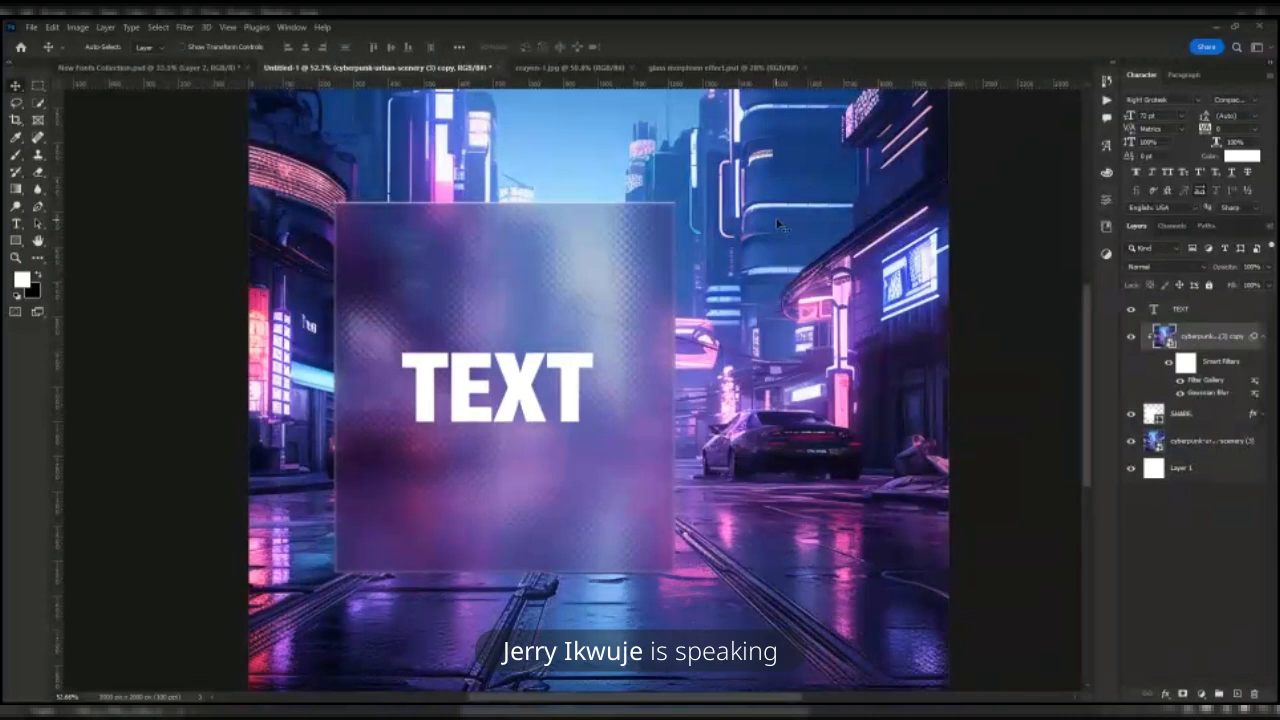
key("ctrl+minus")
scroll(437, 284, "up", 5)
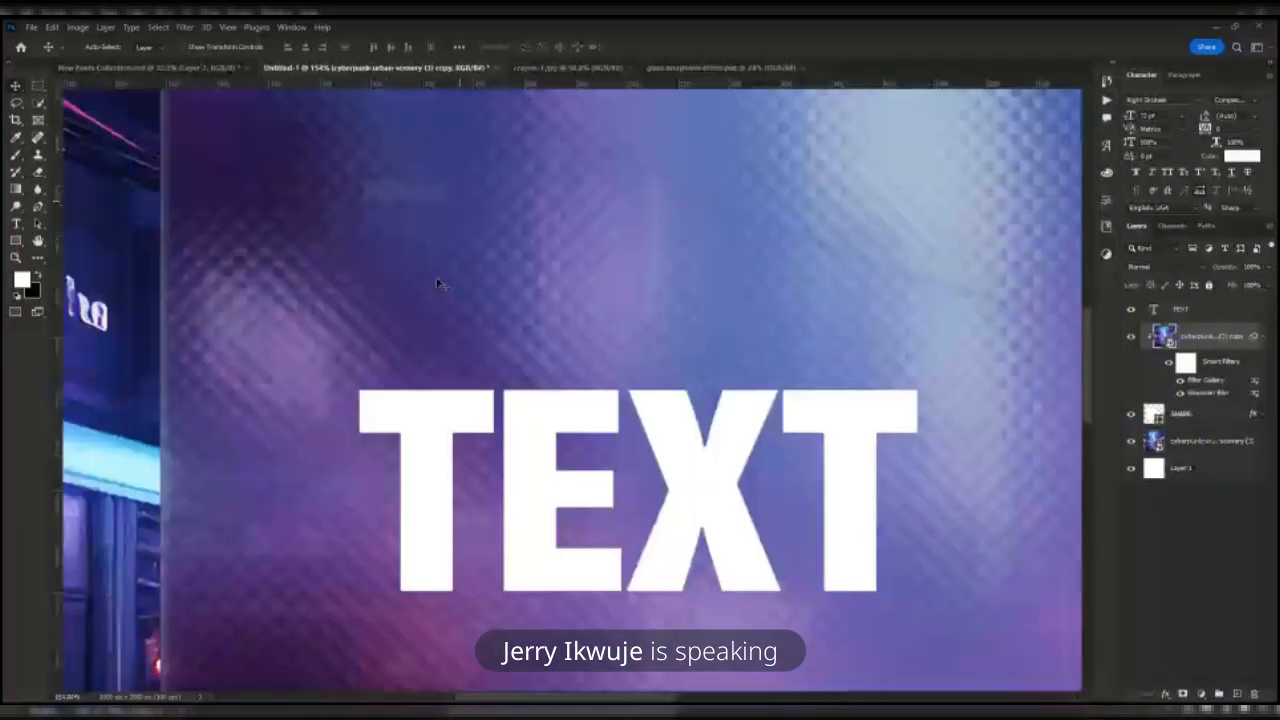
scroll(437, 284, "down", 5)
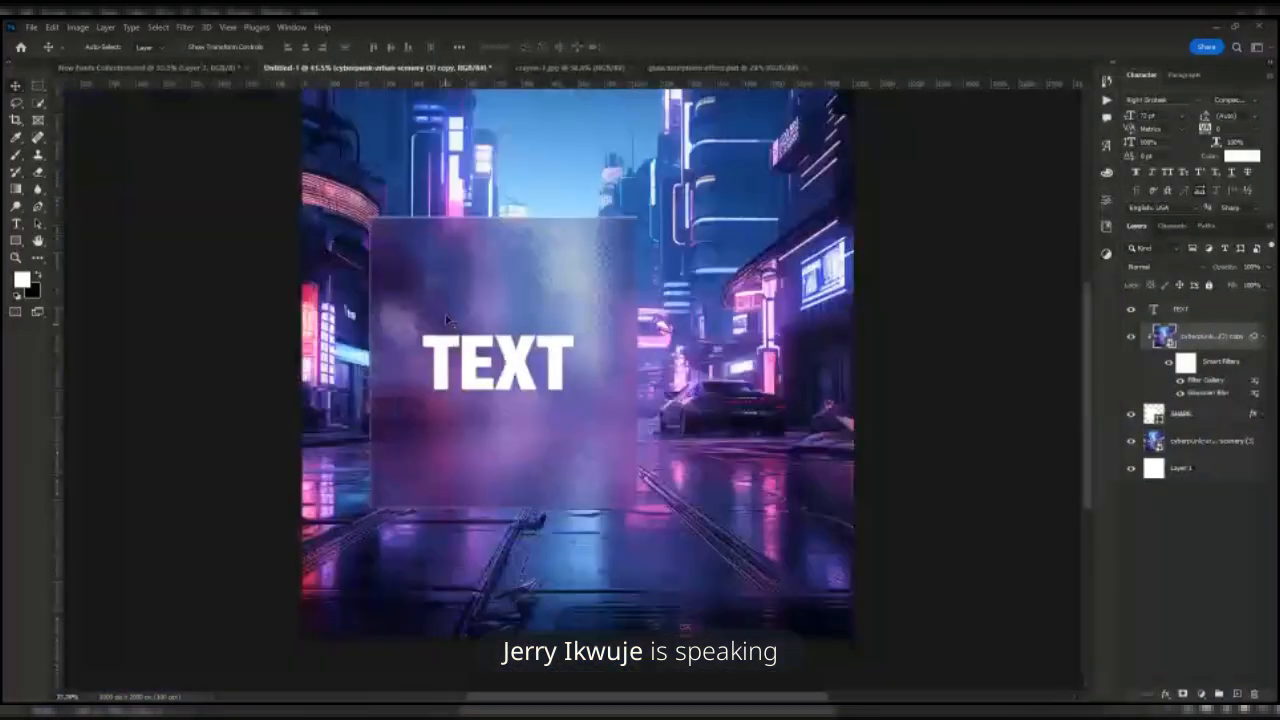
scroll(458, 330, "down", 2)
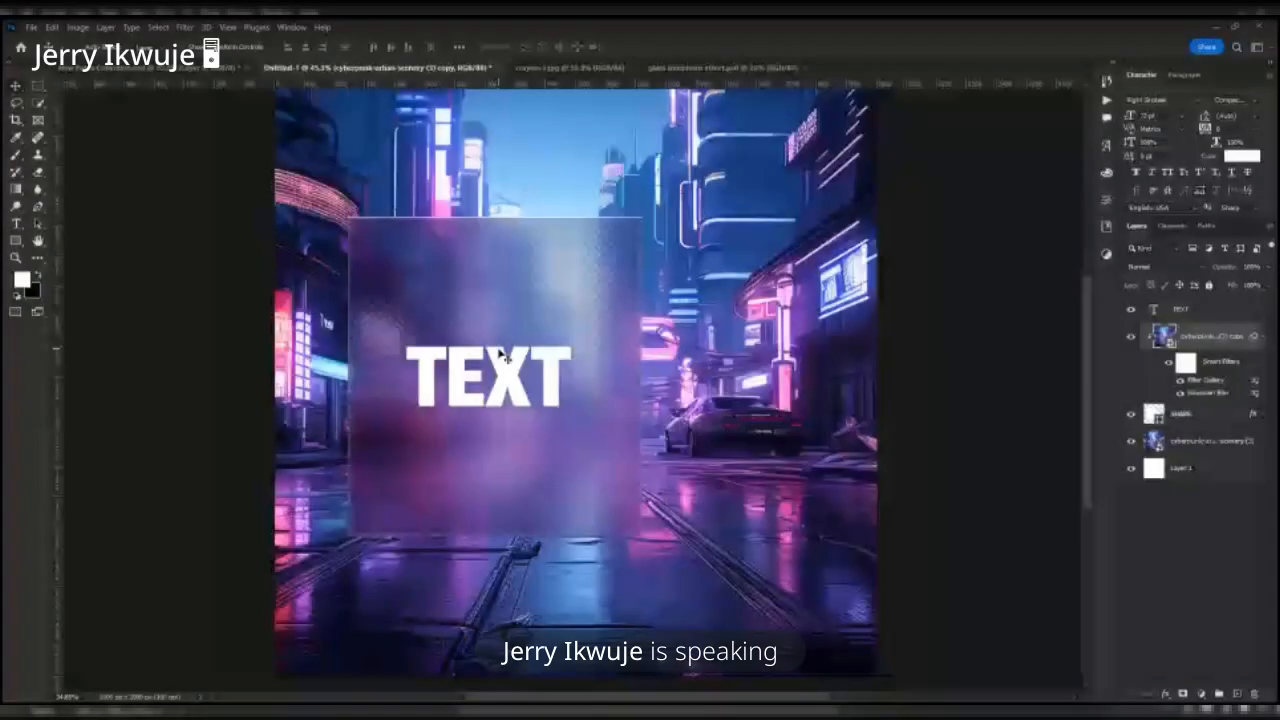
scroll(517, 326, "down", 1)
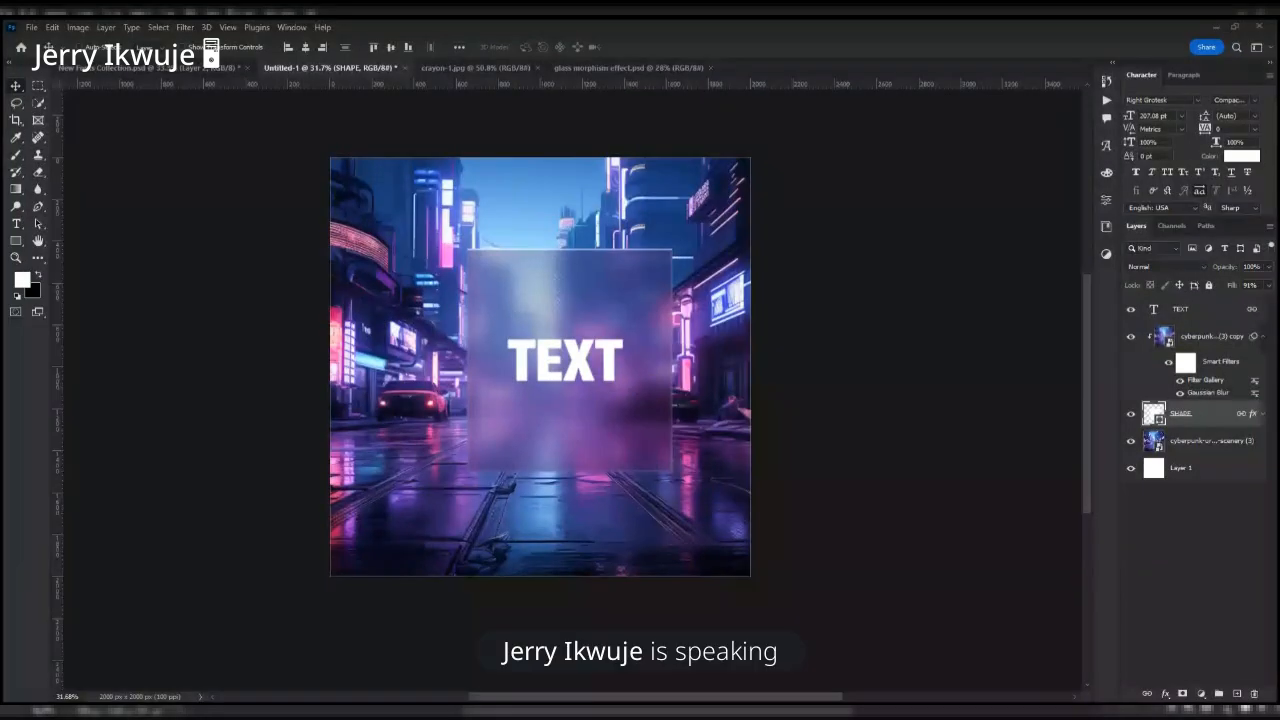
- Examine the textured glass panel up close and against the whole street composition
scroll(585, 396, "up", 4)
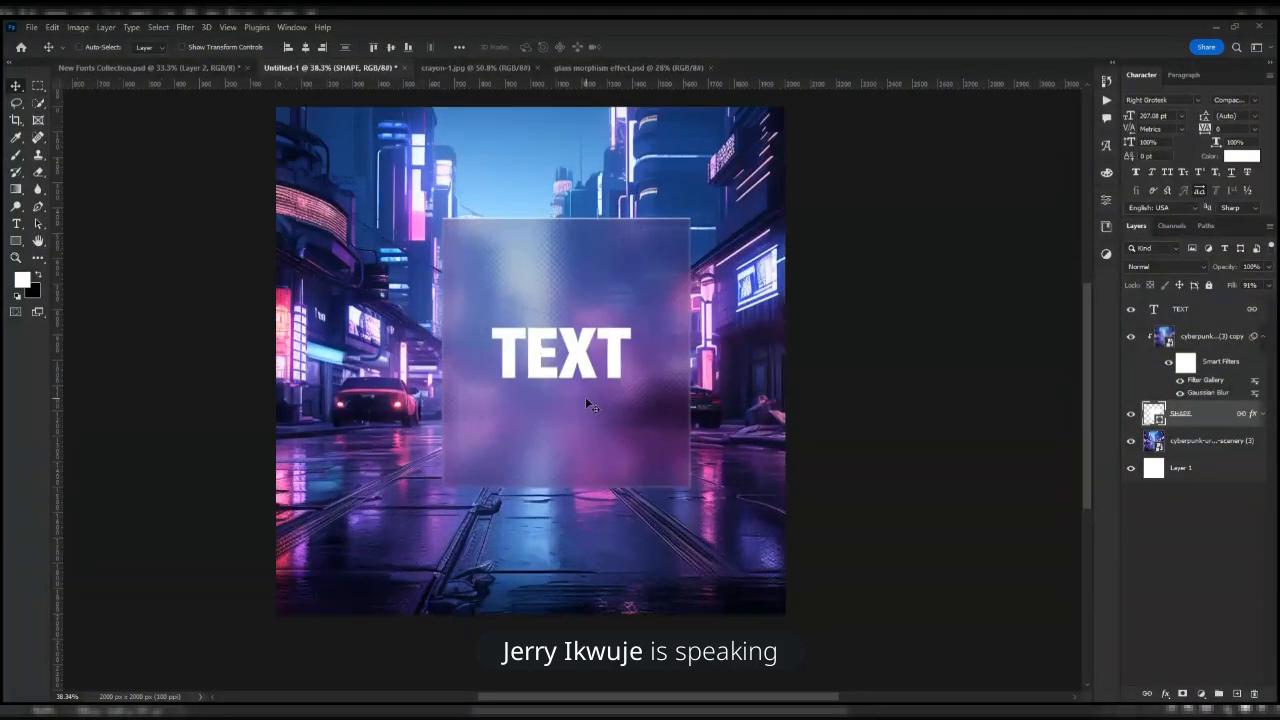
scroll(585, 396, "down", 6)
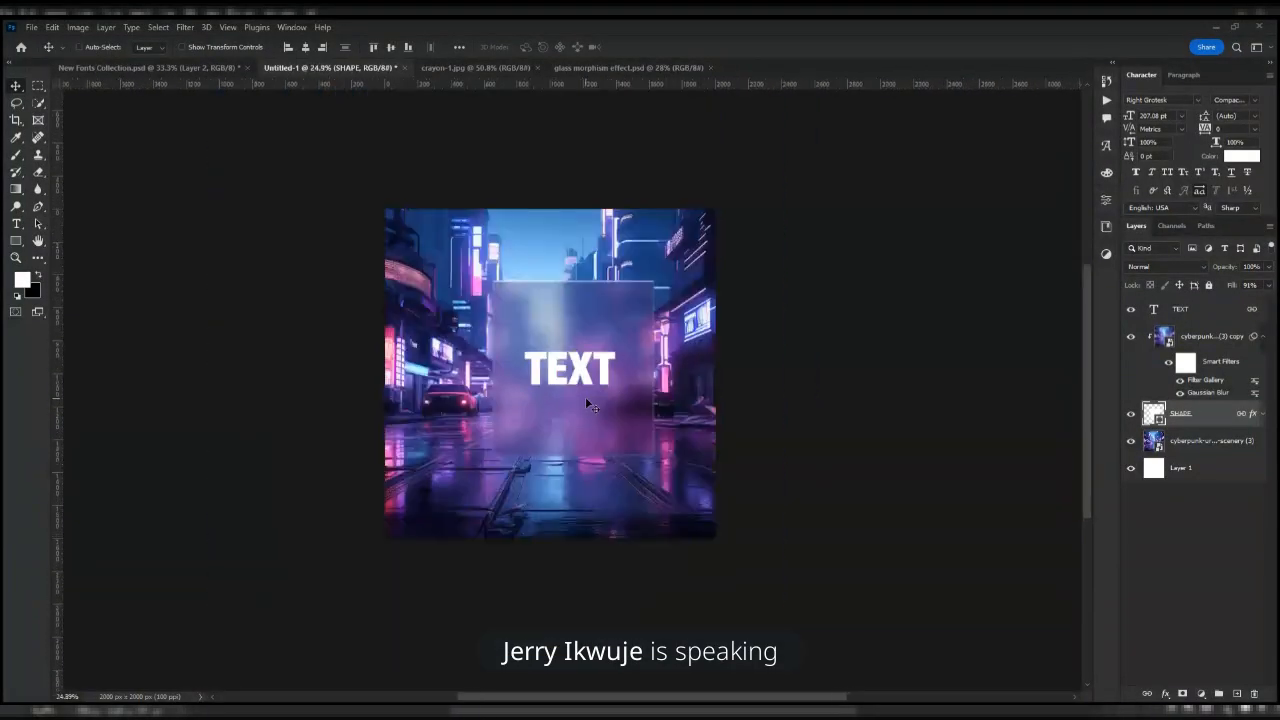
scroll(585, 396, "up", 1)
scroll(588, 392, "up", 1)
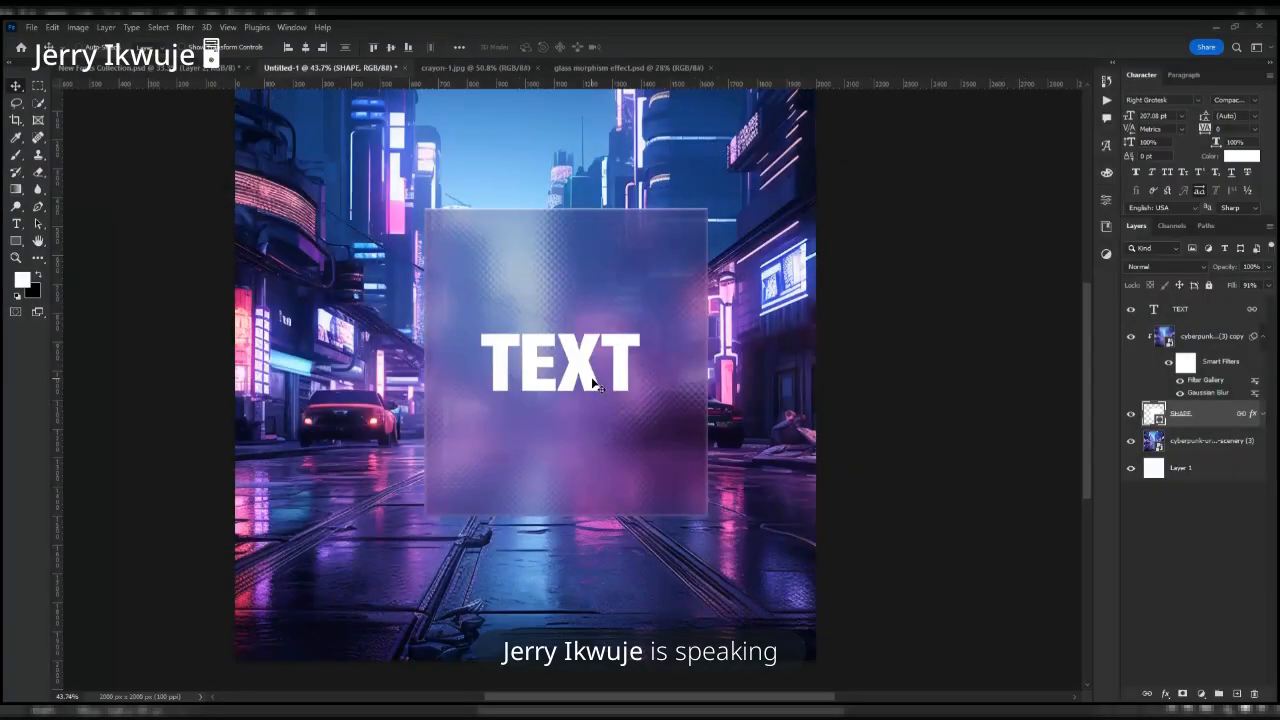
scroll(586, 371, "down", 2)
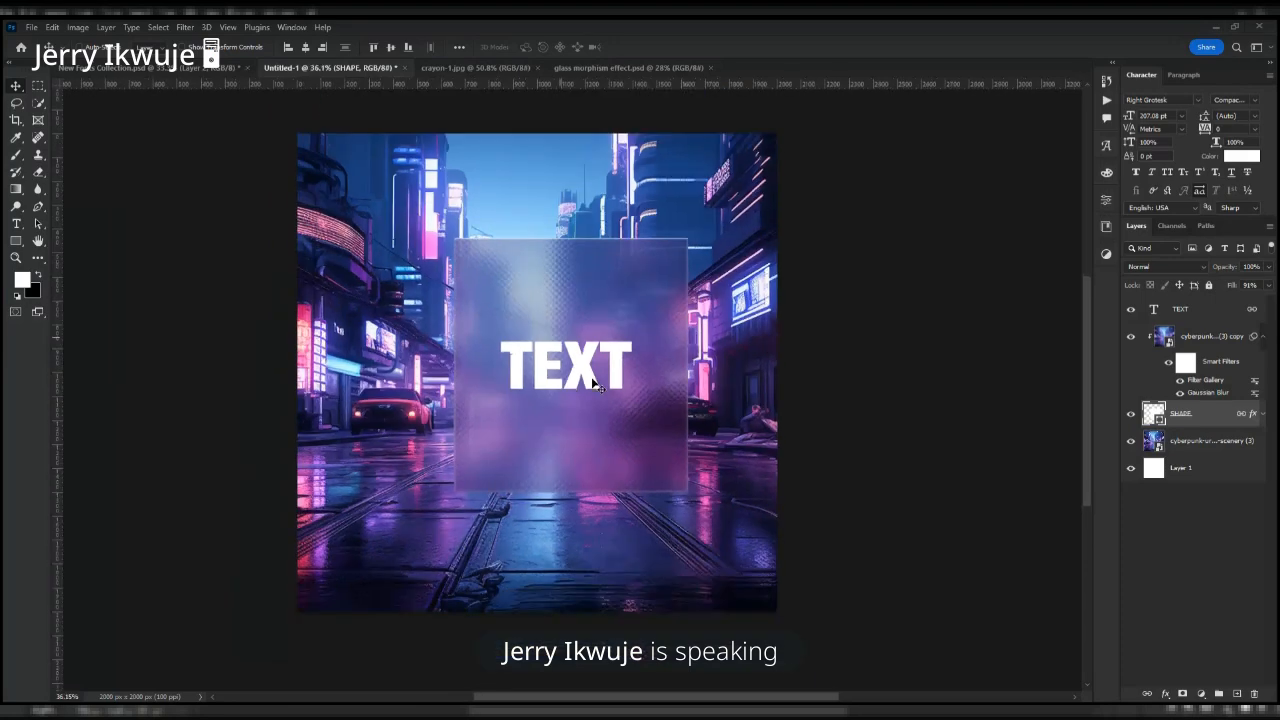
scroll(522, 275, "up", 1)
scroll(522, 275, "up", 1)
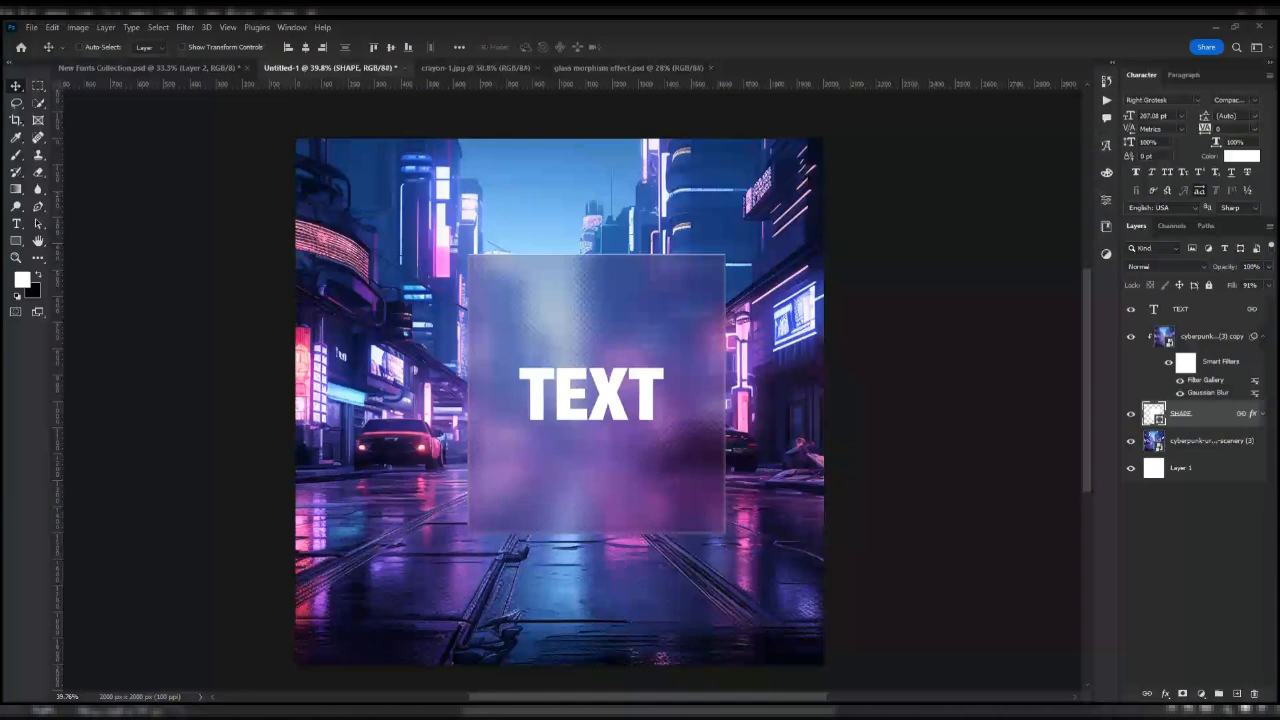
scroll(637, 263, "down", 2)
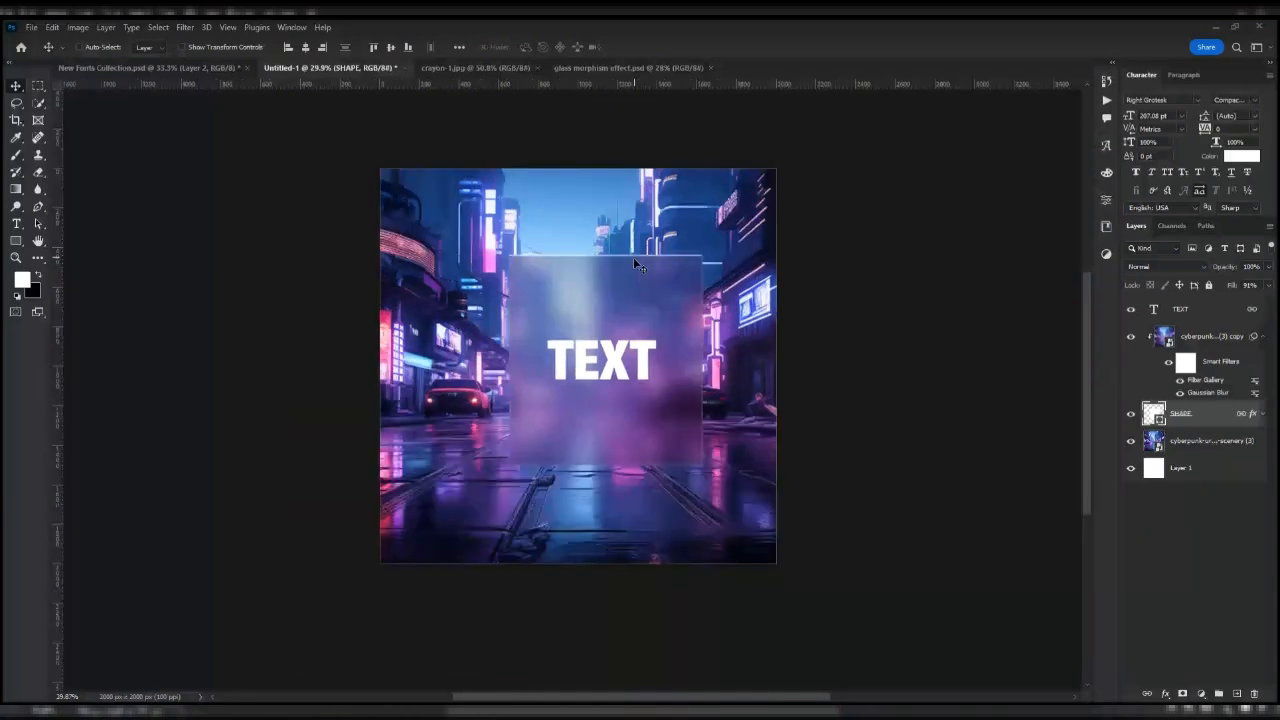
scroll(633, 257, "up", 1)
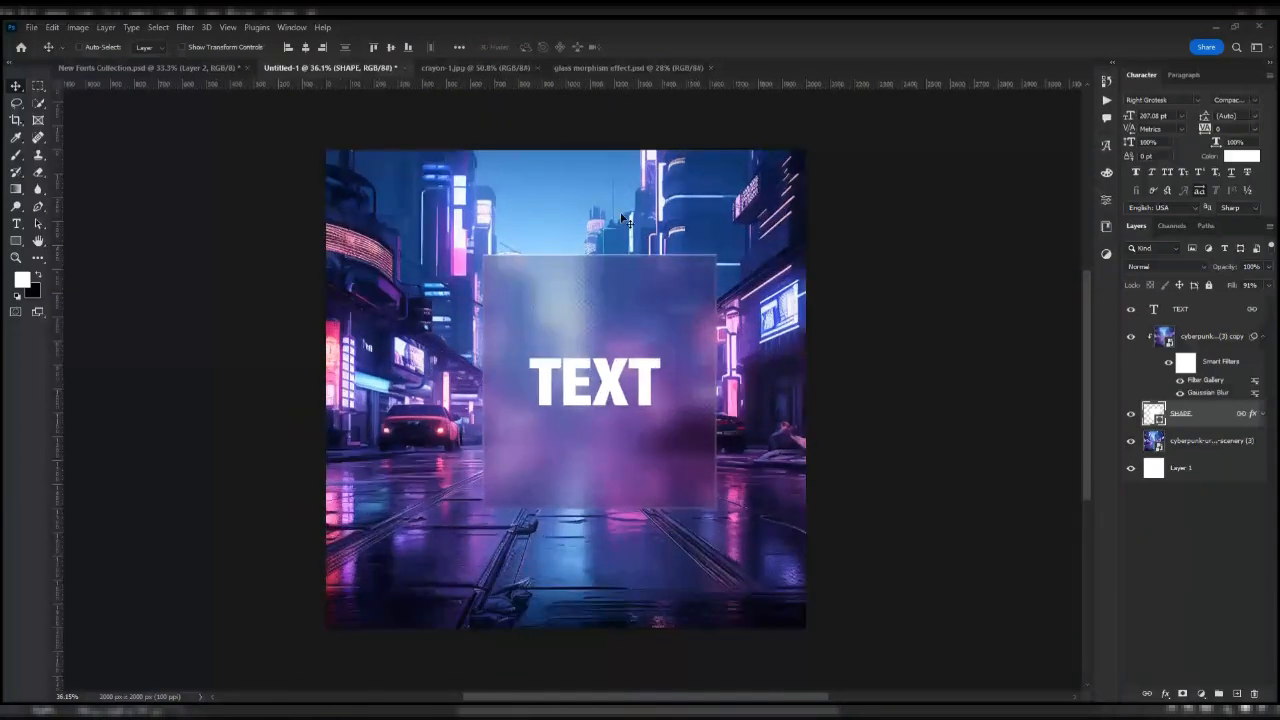
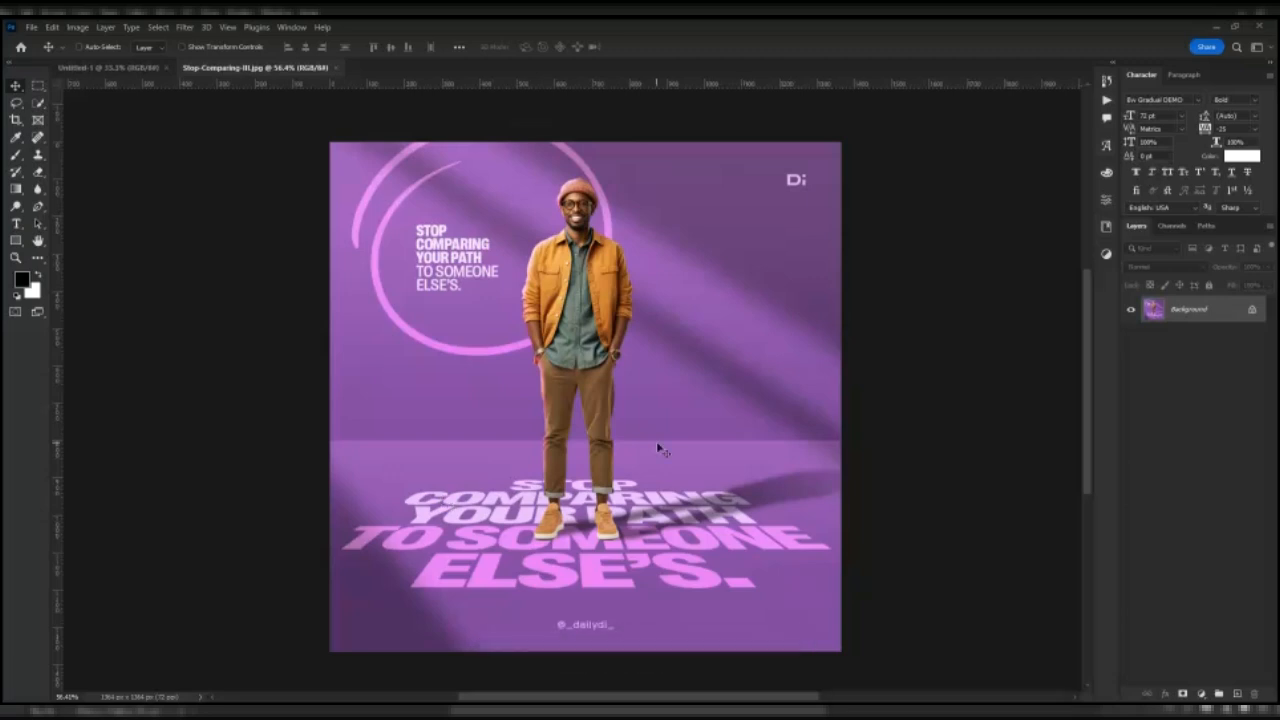
- View the whole purple Stop Comparing poster reference with the standing man and perspective floor text
scroll(656, 441, "down", 1)
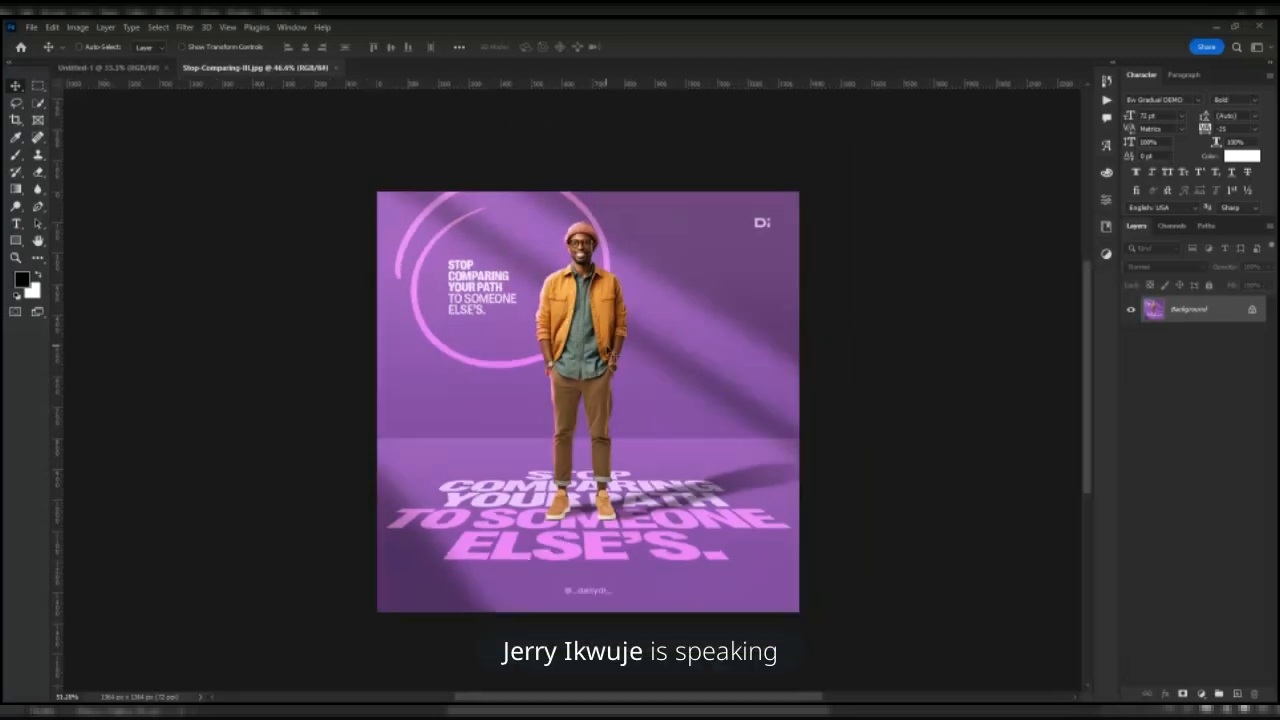
- In the Untitled-1 document, unlock the background layer and draw a rectangle of about 2074 by 1187 px across the canvas's upper part
scroll(593, 343, "up", 1)
left_click(109, 68)
left_click(1252, 309)
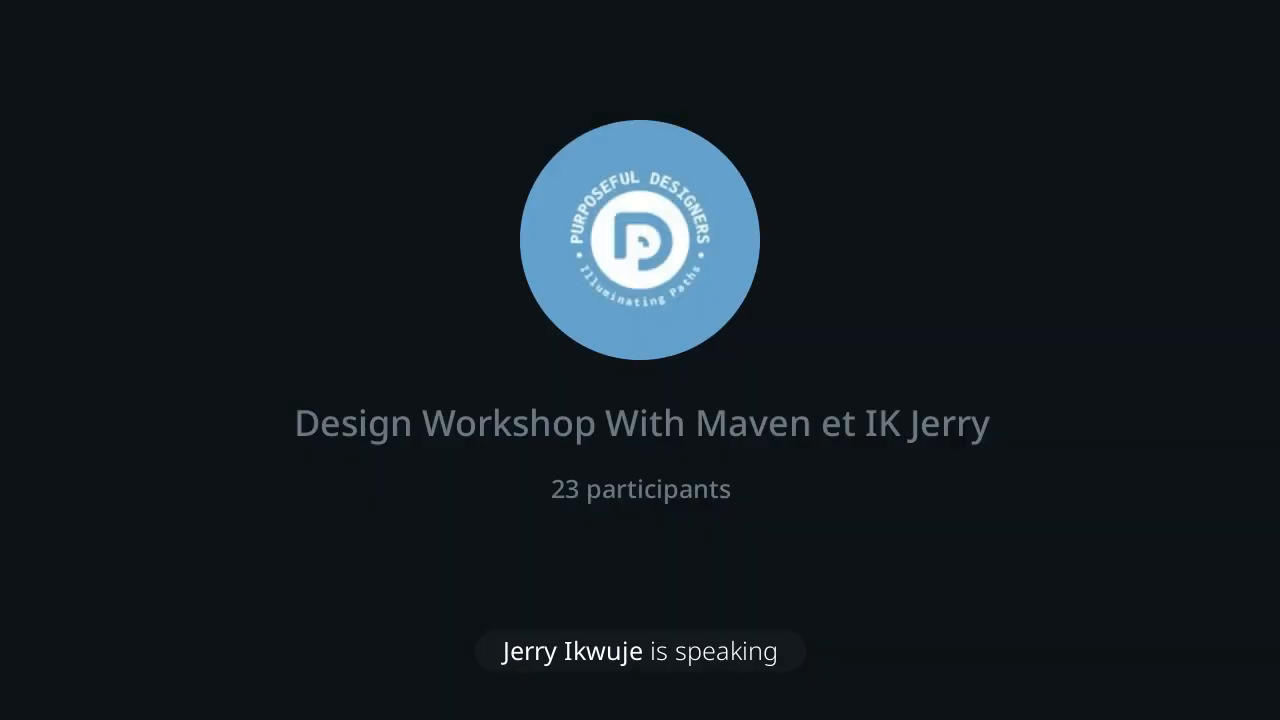
left_click_drag(342, 162, 801, 424)
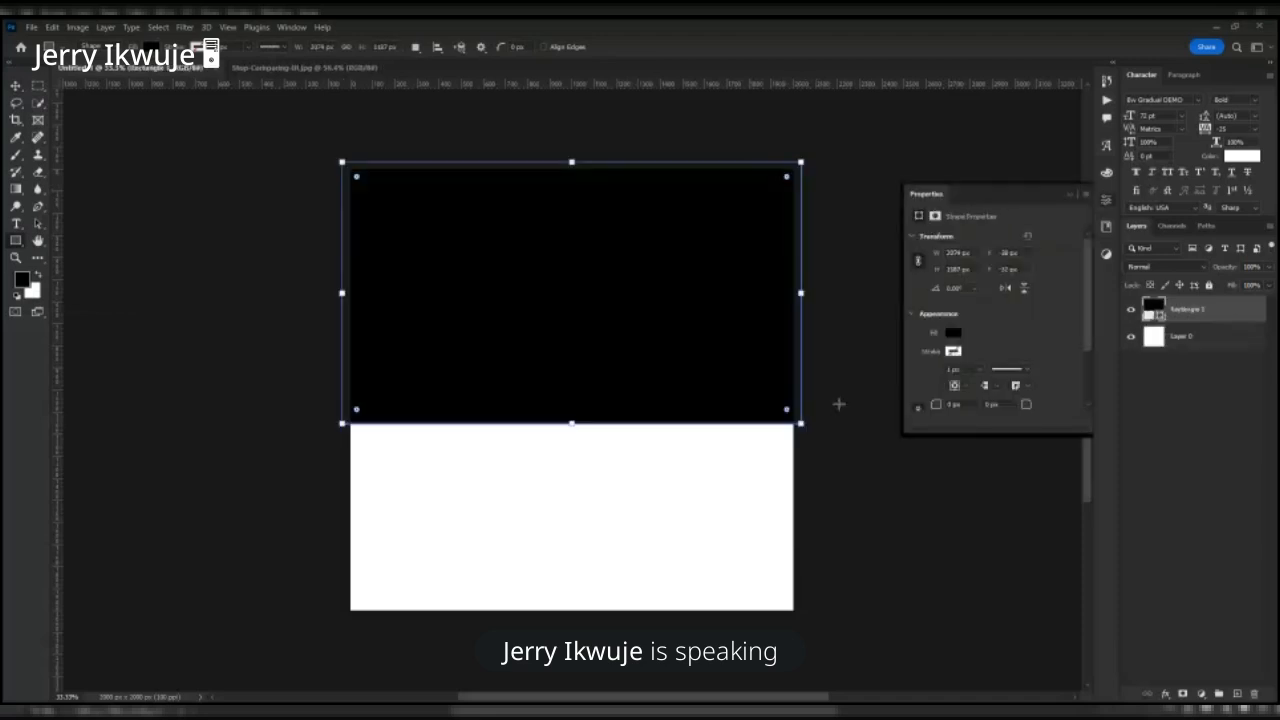
- Fill the rectangle with purple 7e29c0, duplicate it and move the copy down to cover the remaining white area
double_click(1154, 312)
left_click(1058, 232)
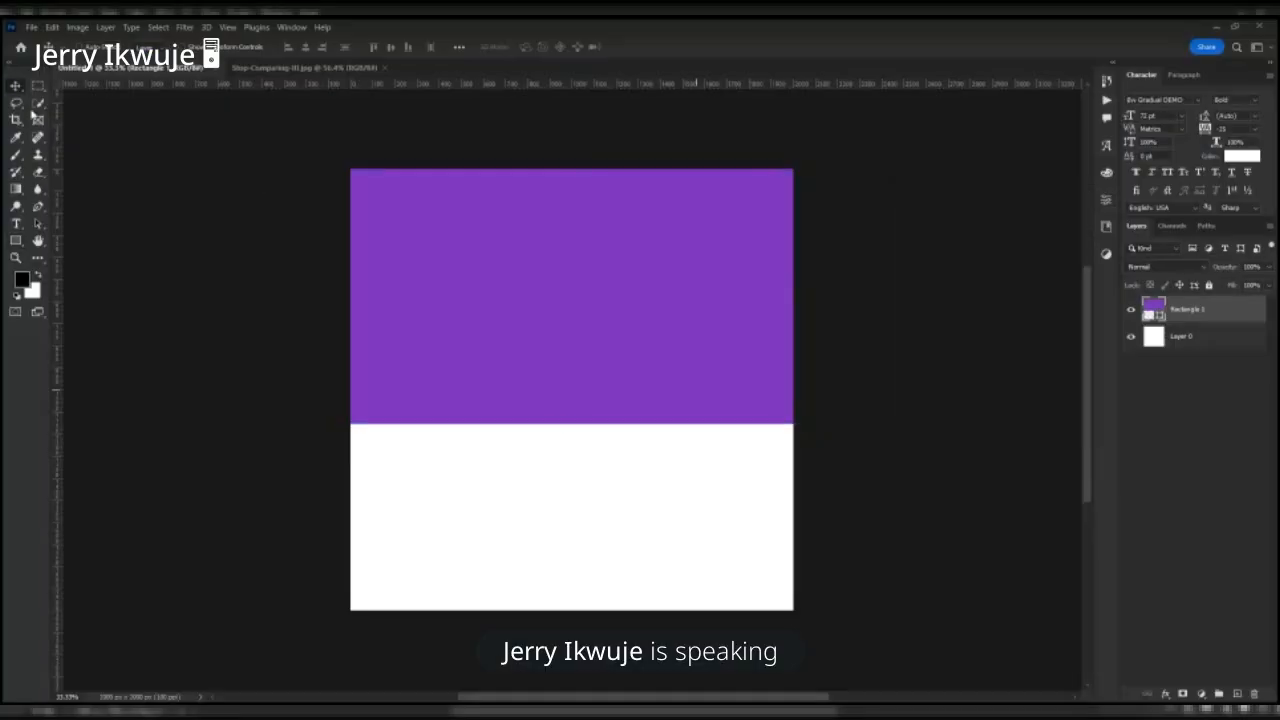
key("ctrl+j")
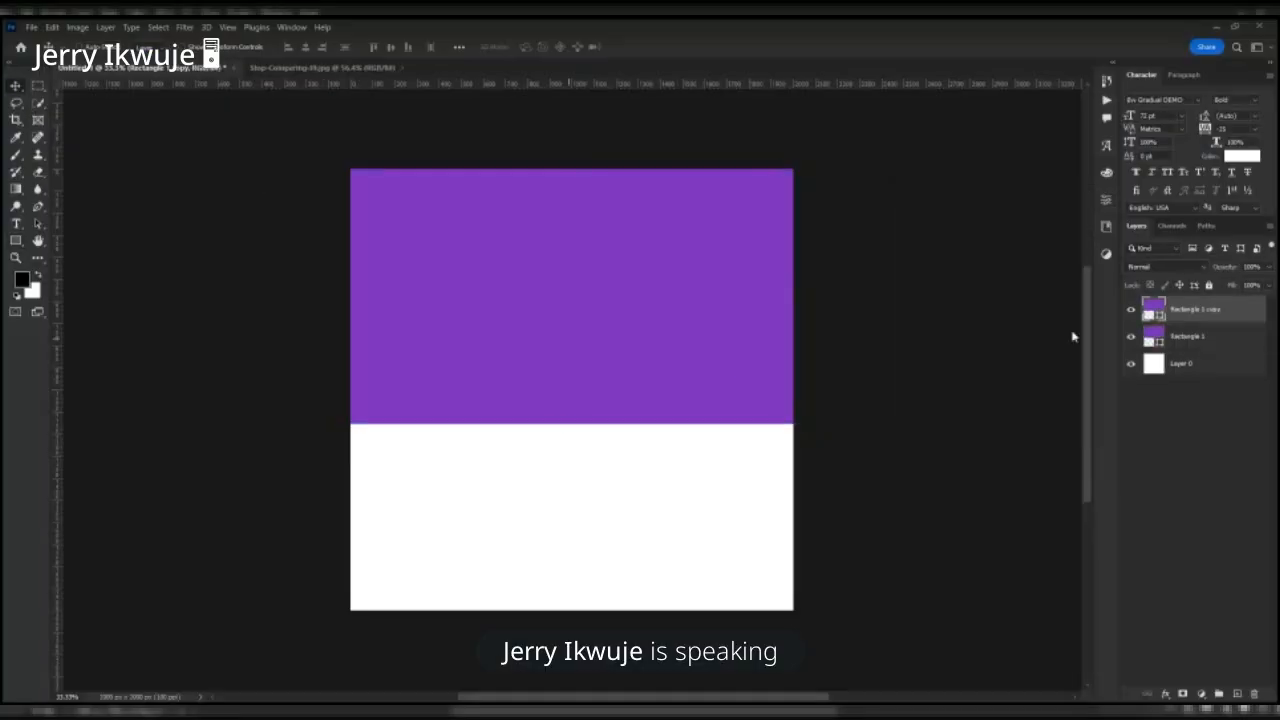
left_click_drag(568, 328, 623, 532)
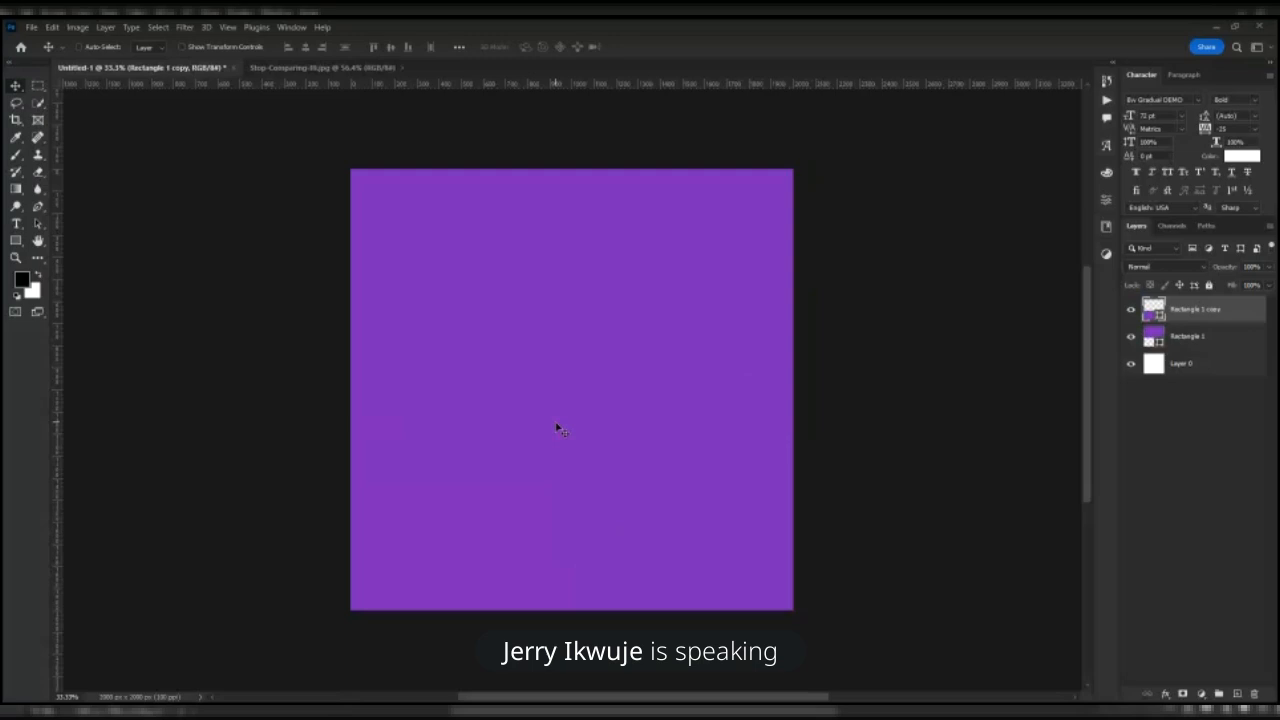
- Place the upper rectangle's layer above its copy, and rename the two layers "top" and "bottom"
left_click_drag(1158, 337, 1170, 301)
double_click(1184, 309)
type("top")
key("Return")
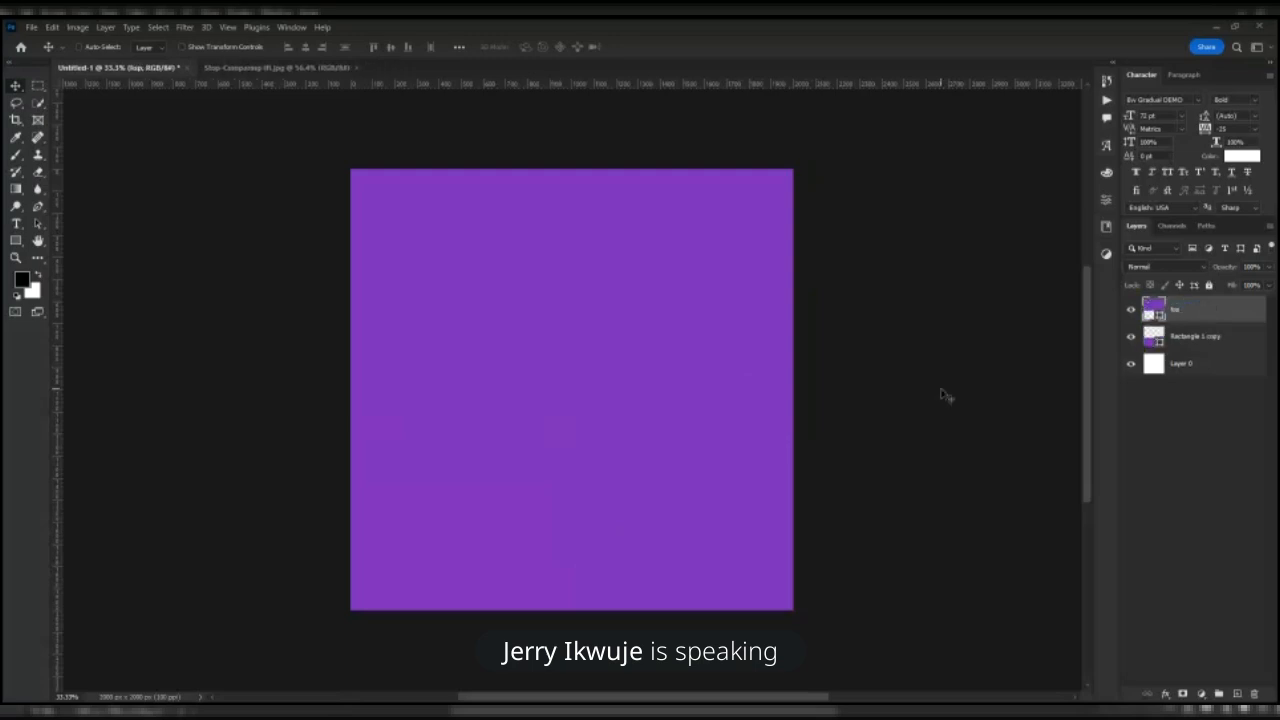
double_click(1194, 336)
type("bottom")
key("Return")
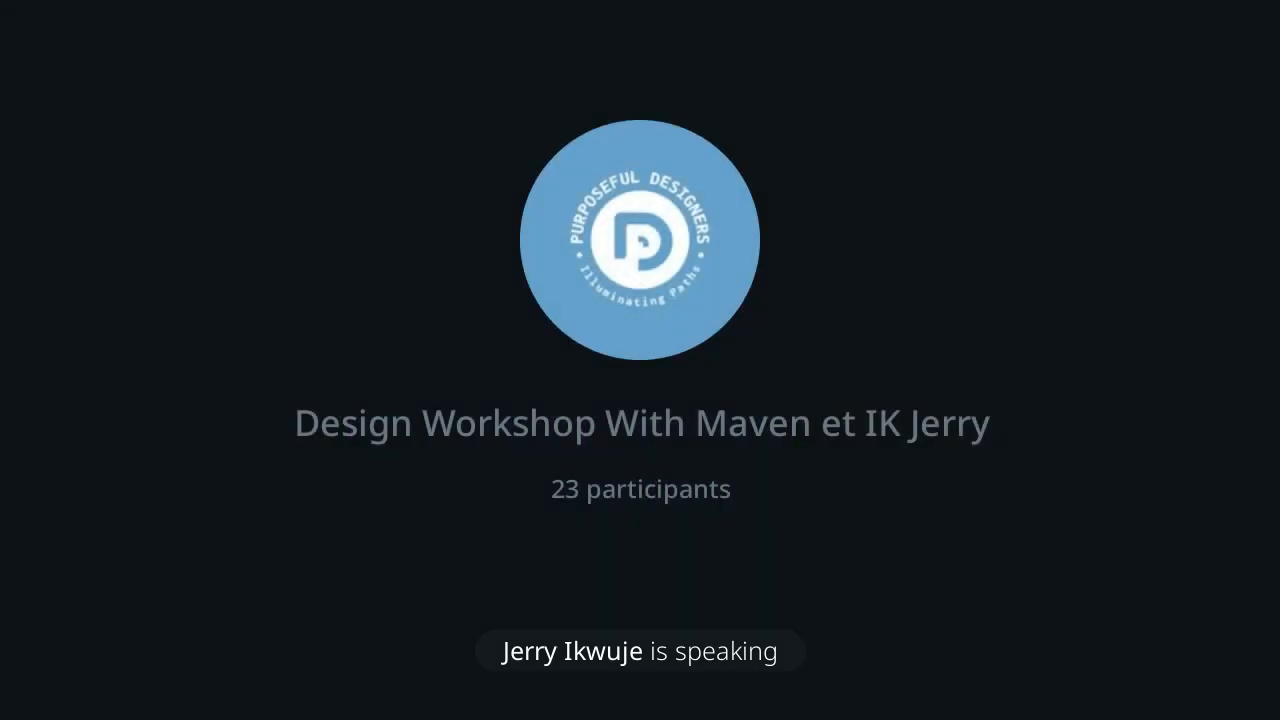
- Sample the canvas purple as both the foreground and the background colour
key("i")
left_click(510, 291)
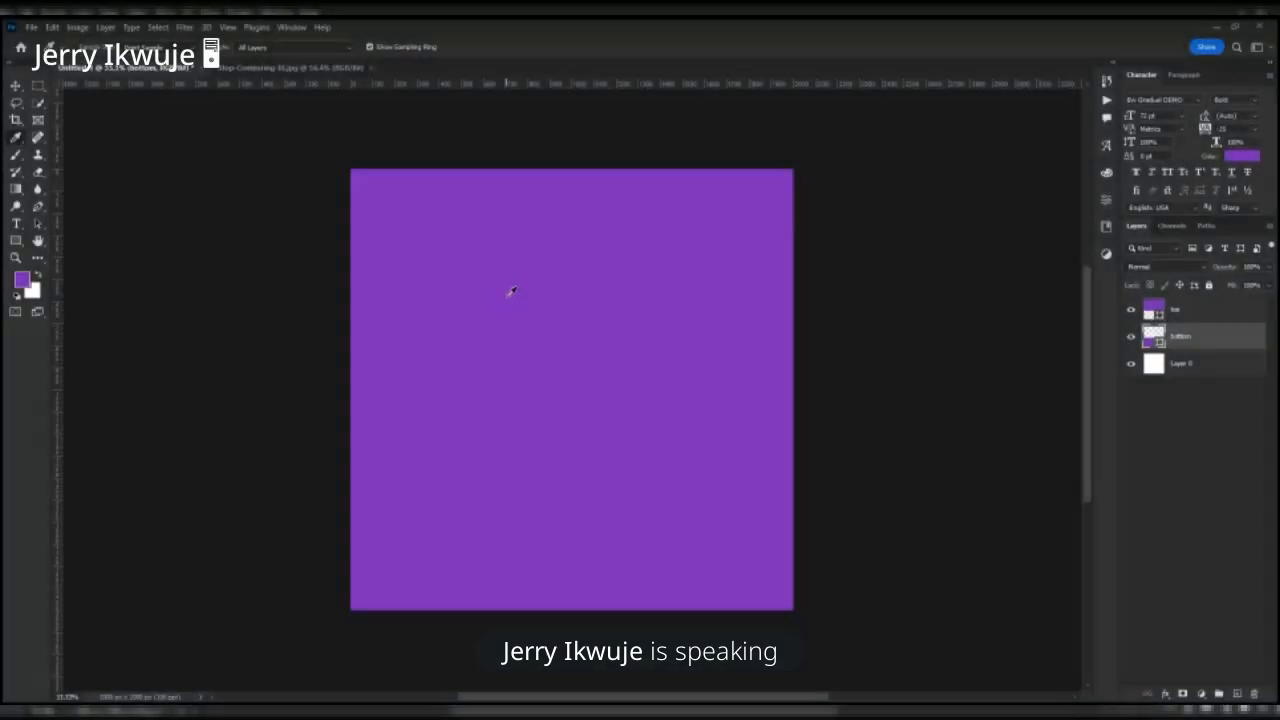
key("x")
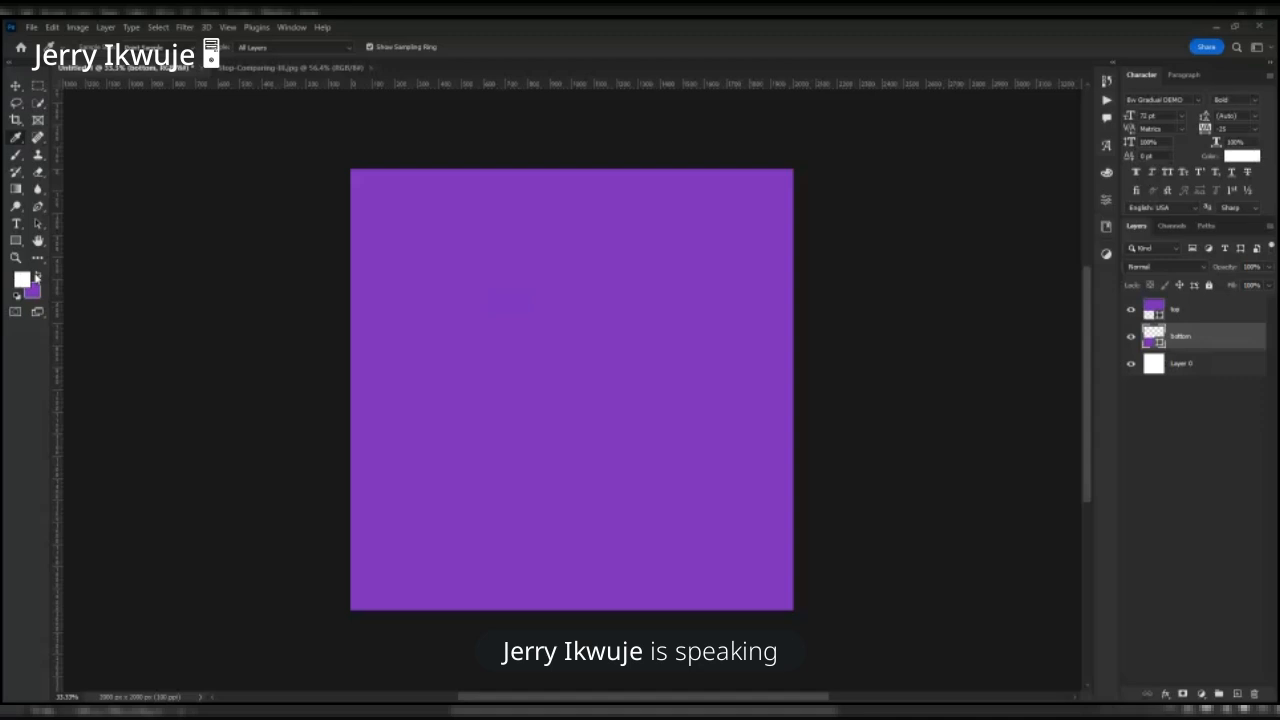
left_click(37, 276)
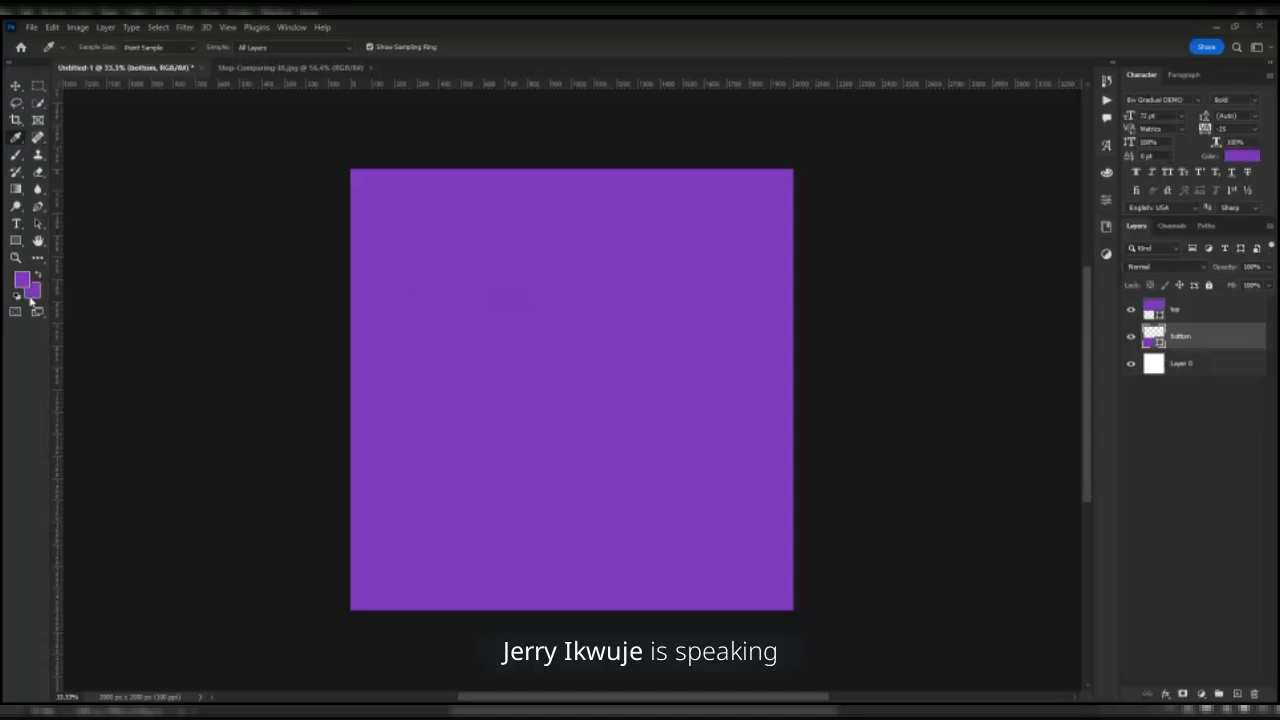
- Darken the foreground colour to 511a7c with 49% brightness, keeping its hue and saturation
left_click(22, 281)
left_click(1129, 325)
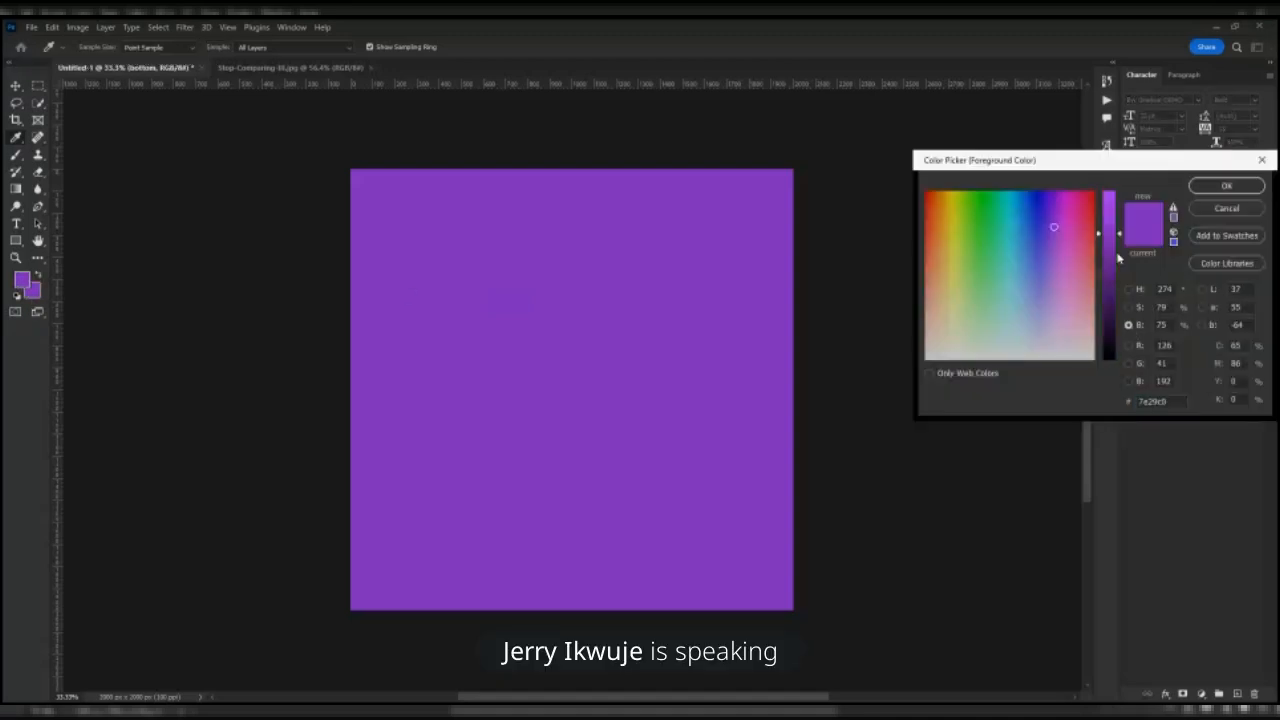
left_click(1108, 272)
left_click_drag(1108, 272, 1108, 278)
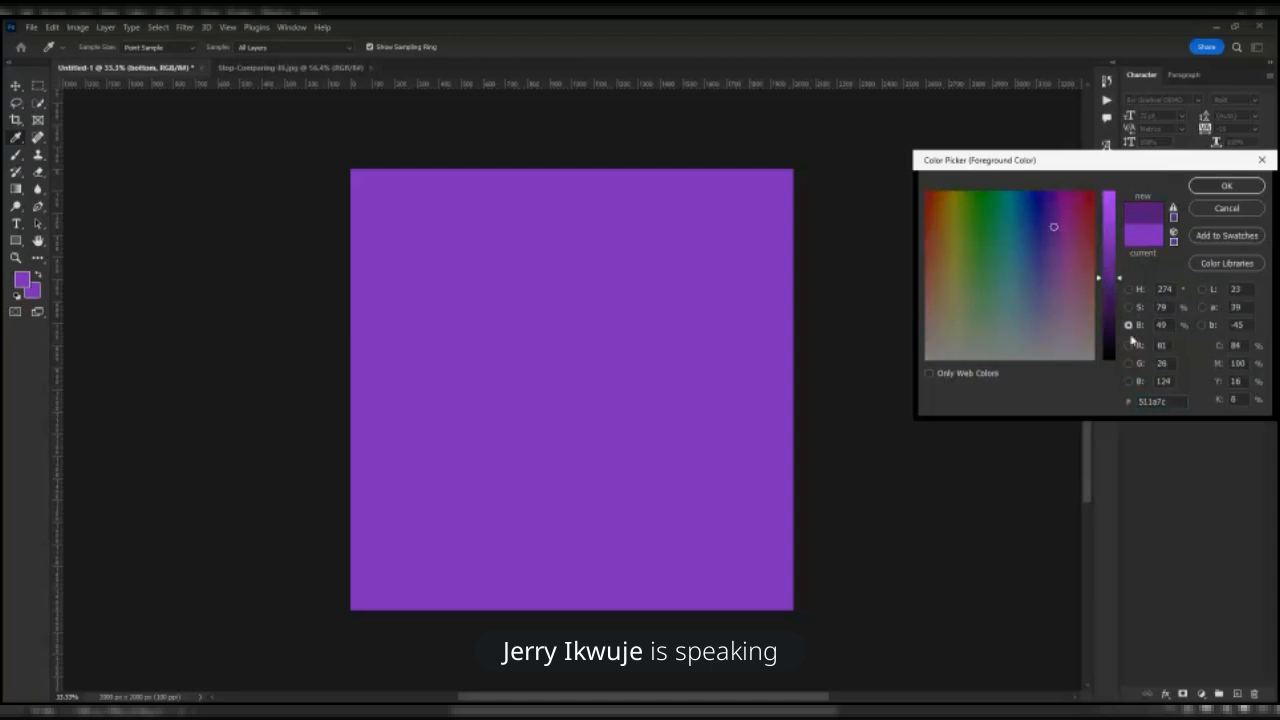
left_click(1129, 308)
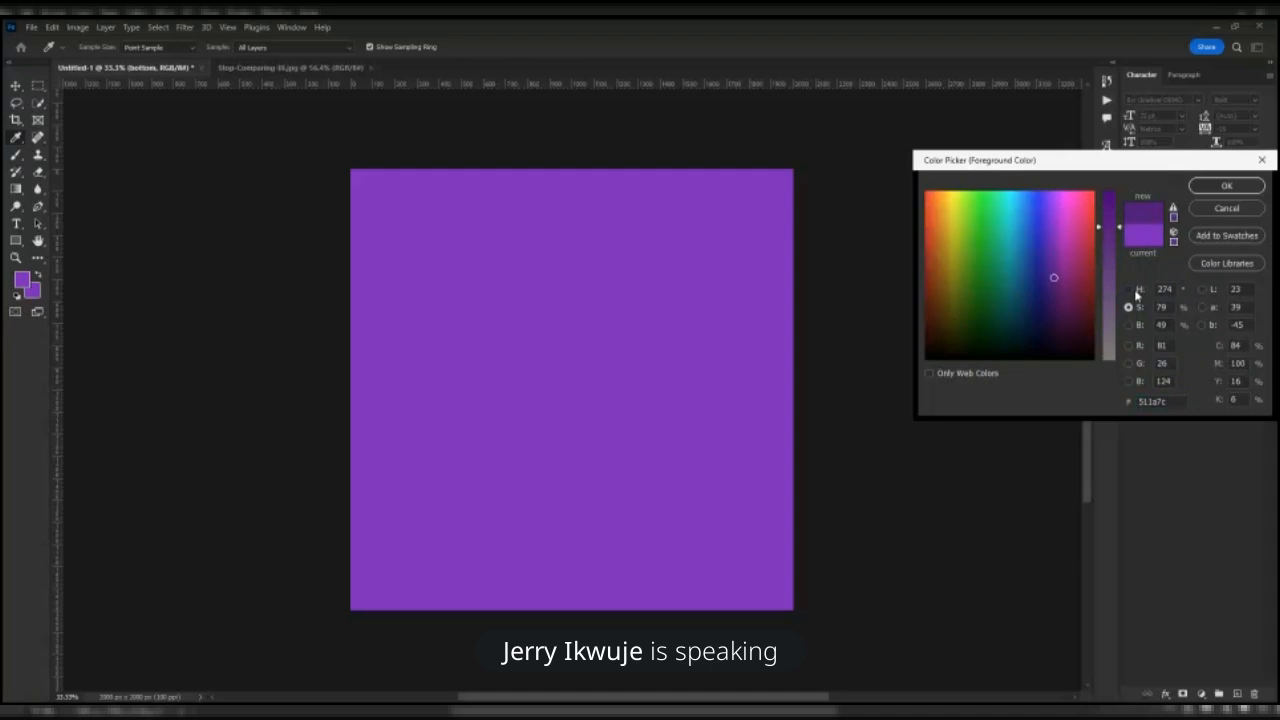
left_click(1129, 289)
left_click(1129, 325)
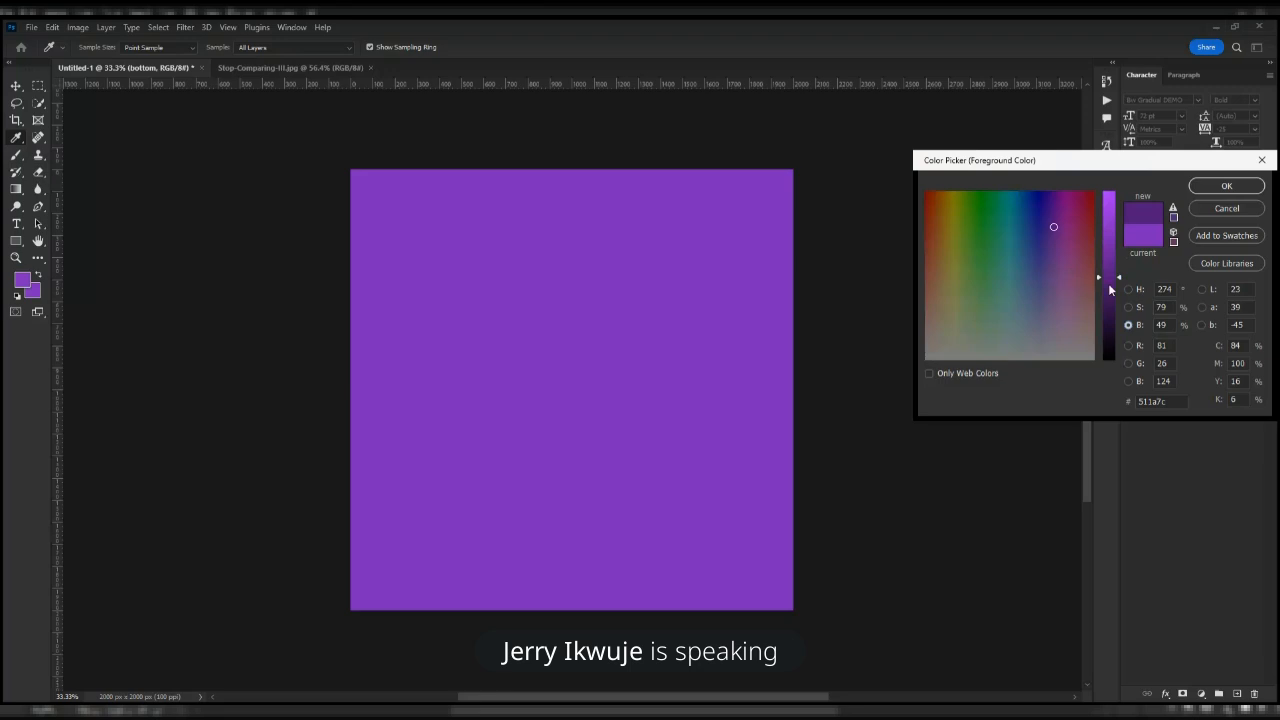
left_click(1226, 186)
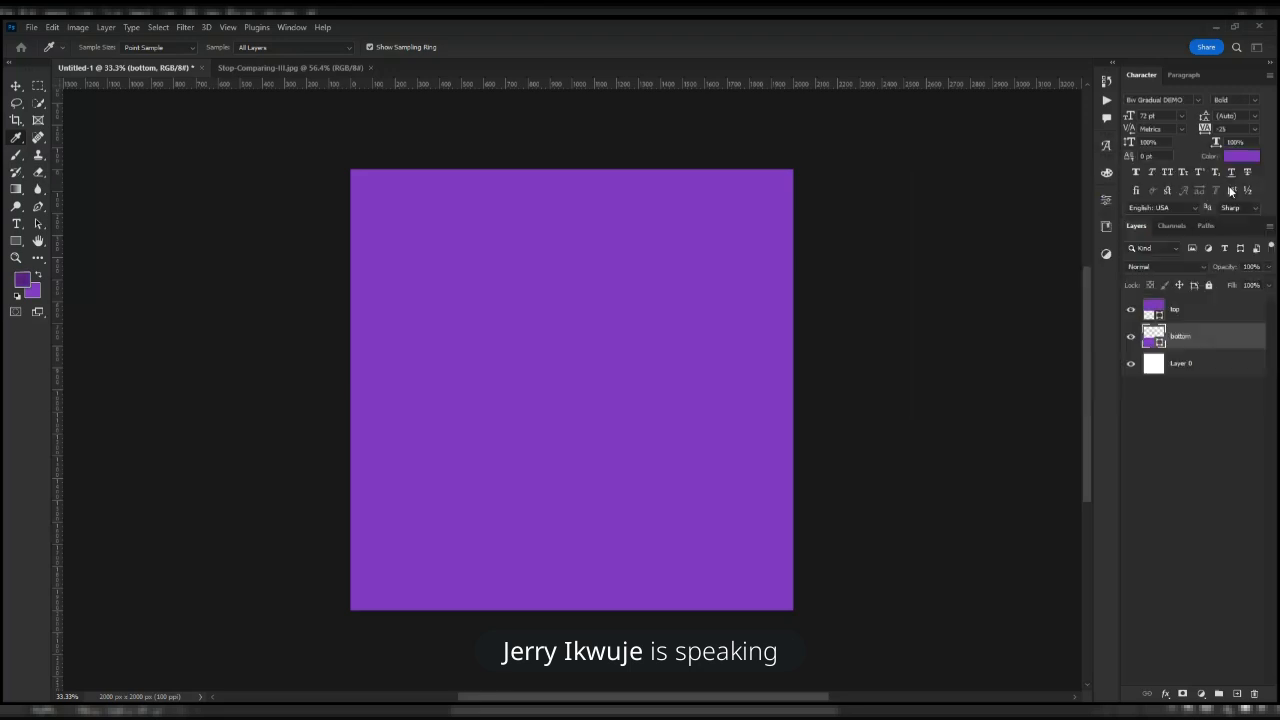
- Add a Gradient Overlay to the top layer using the Basics foreground-to-background purple gradient
left_click(1200, 309)
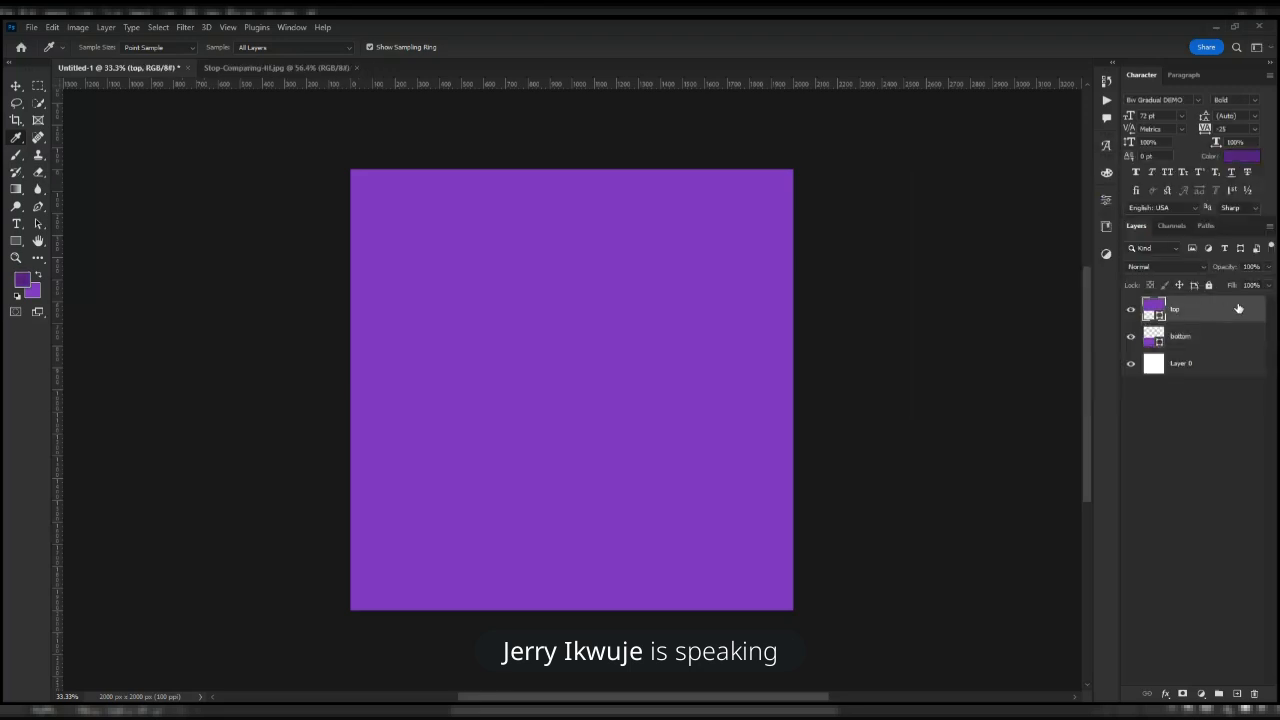
double_click(1238, 309)
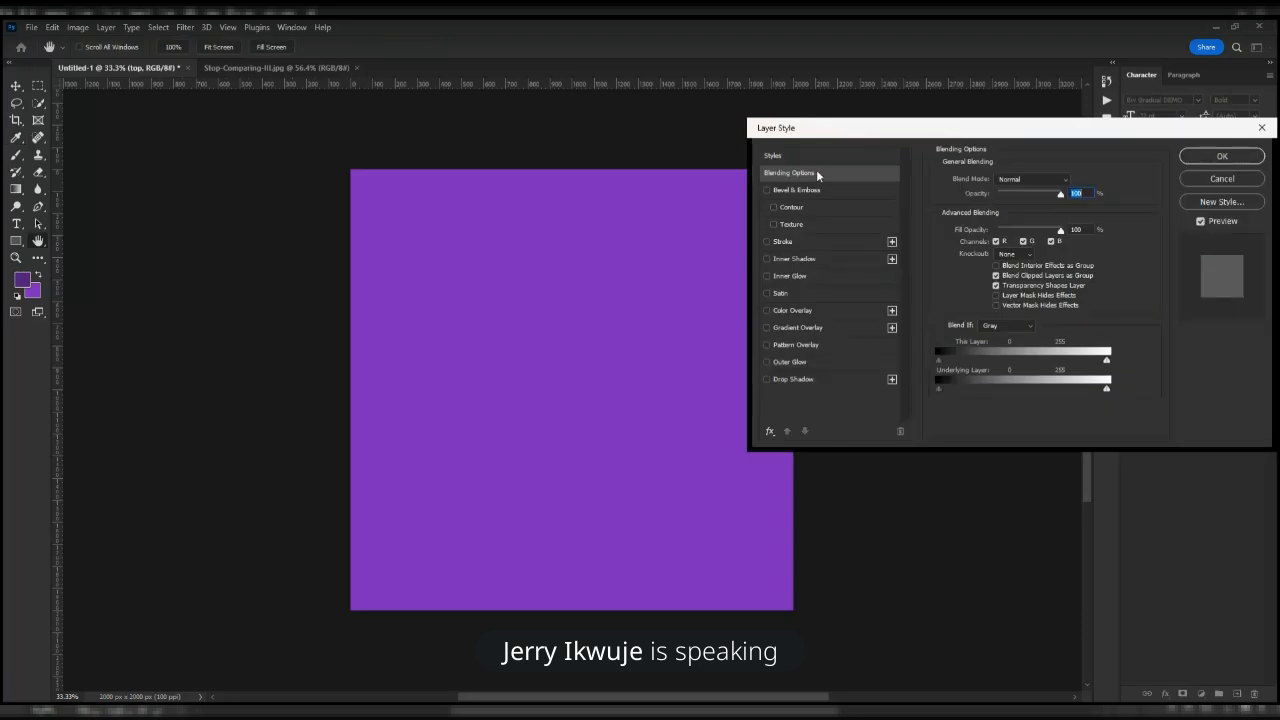
left_click_drag(837, 128, 920, 116)
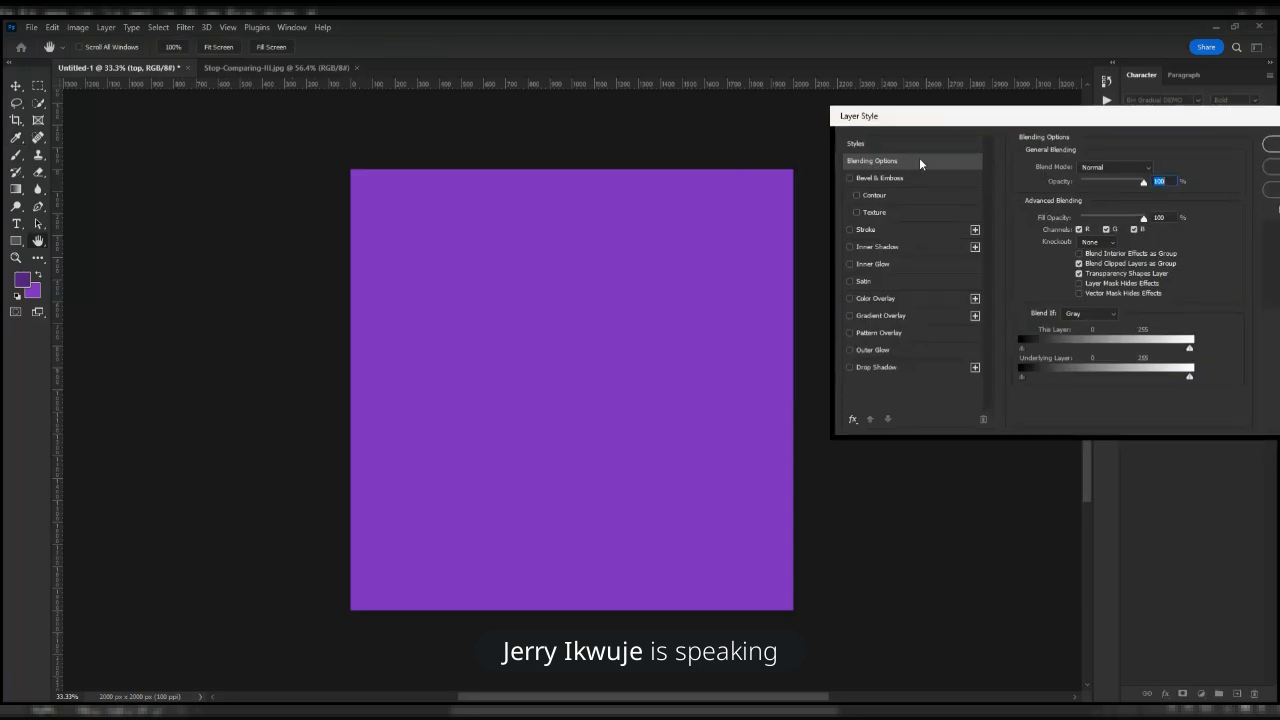
left_click(880, 315)
left_click(1144, 197)
left_click(1033, 223)
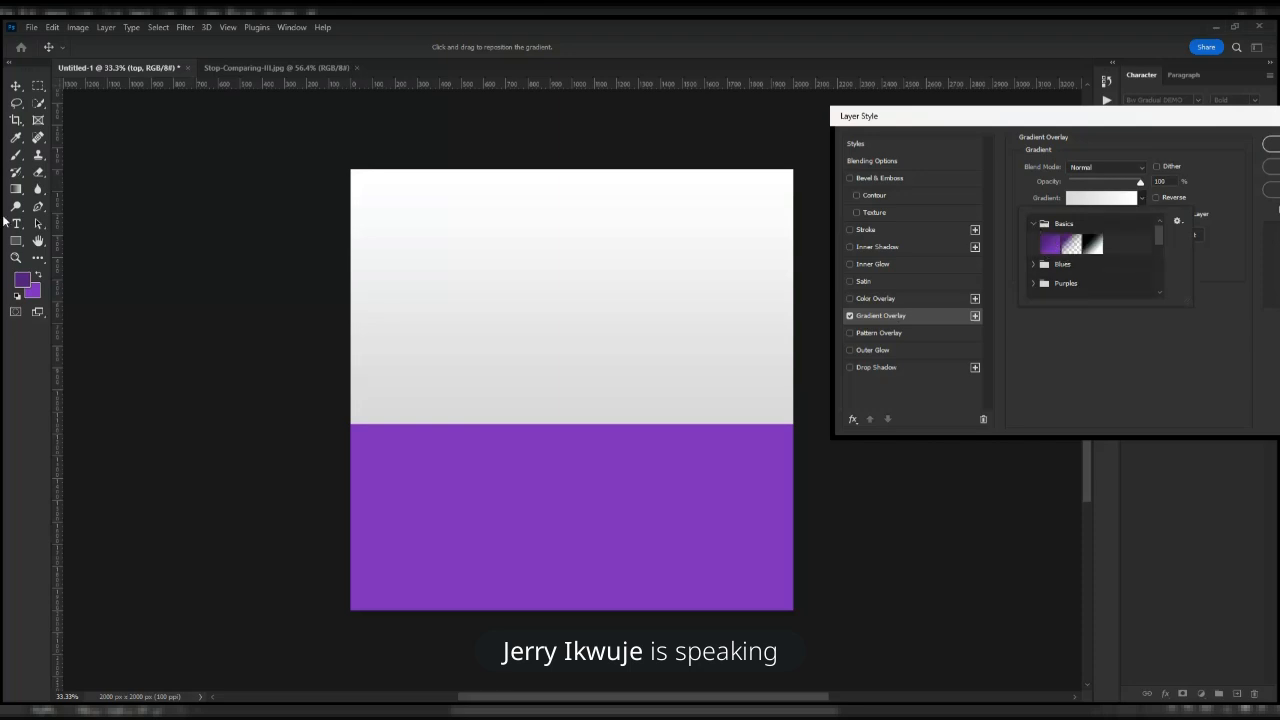
left_click(1051, 244)
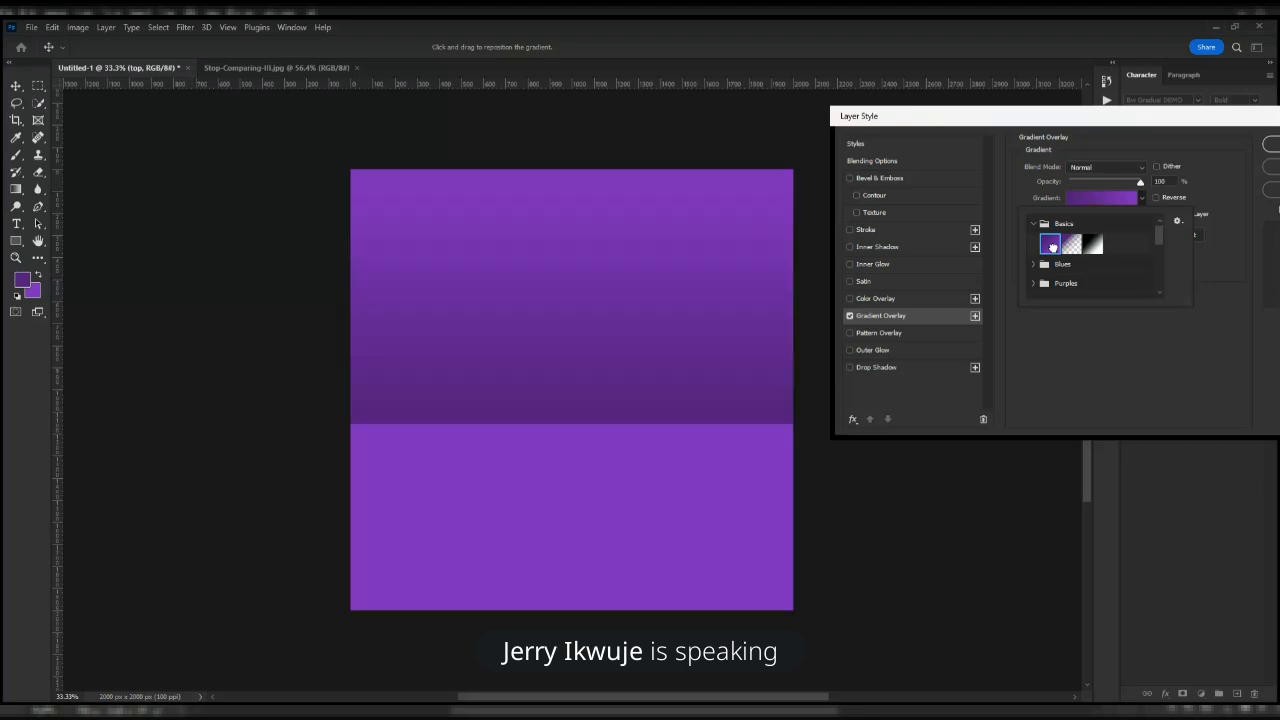
- Try a very small scale for the gradient overlay, set it to about 90% instead and apply the style
left_click(847, 286)
left_click_drag(1116, 259, 1077, 262)
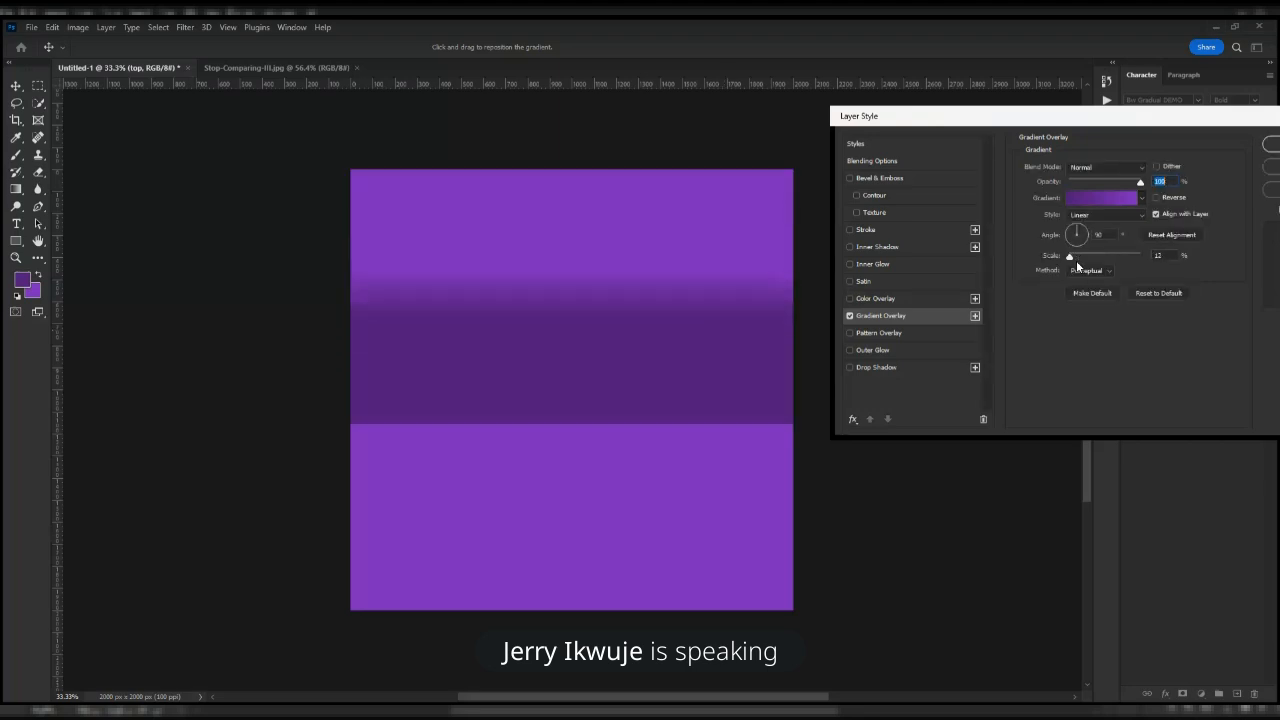
key("ctrl+z")
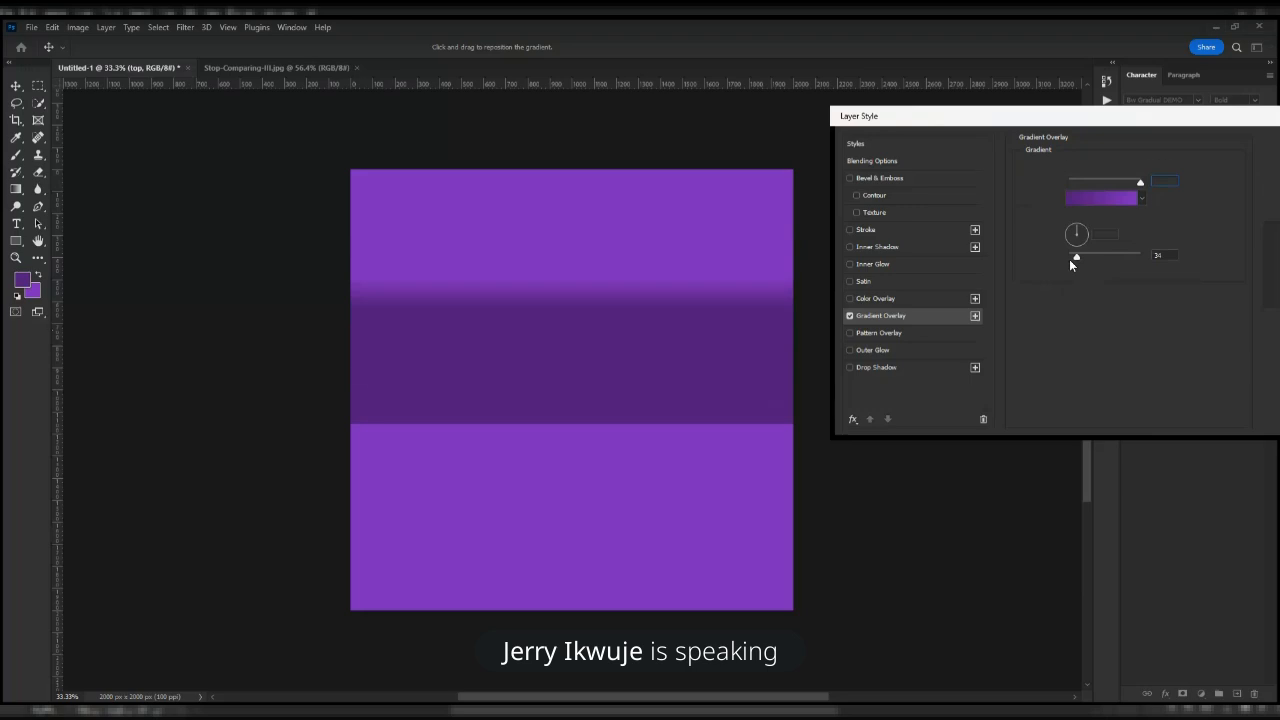
left_click_drag(1069, 259, 1108, 261)
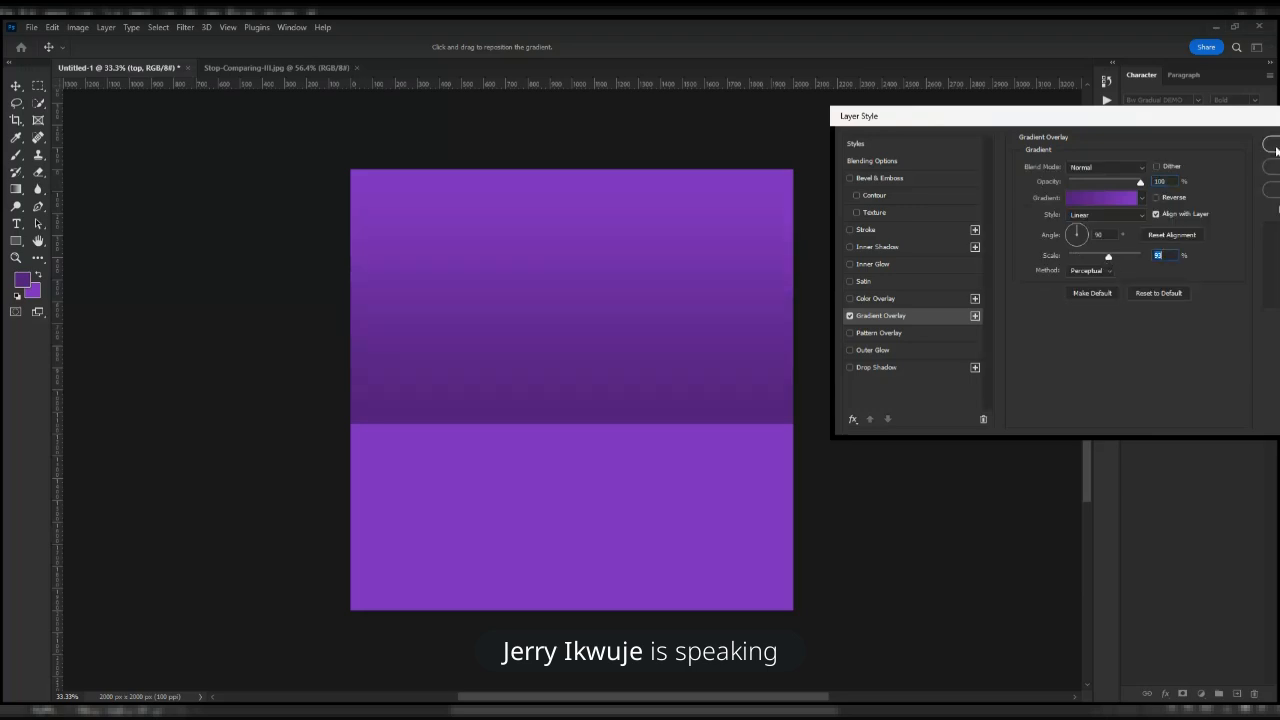
left_click(1274, 146)
scroll(680, 403, "up", 1)
- Check the Stop Comparing reference and copy the top layer's Gradient Overlay style onto the bottom layer
left_click(16, 103)
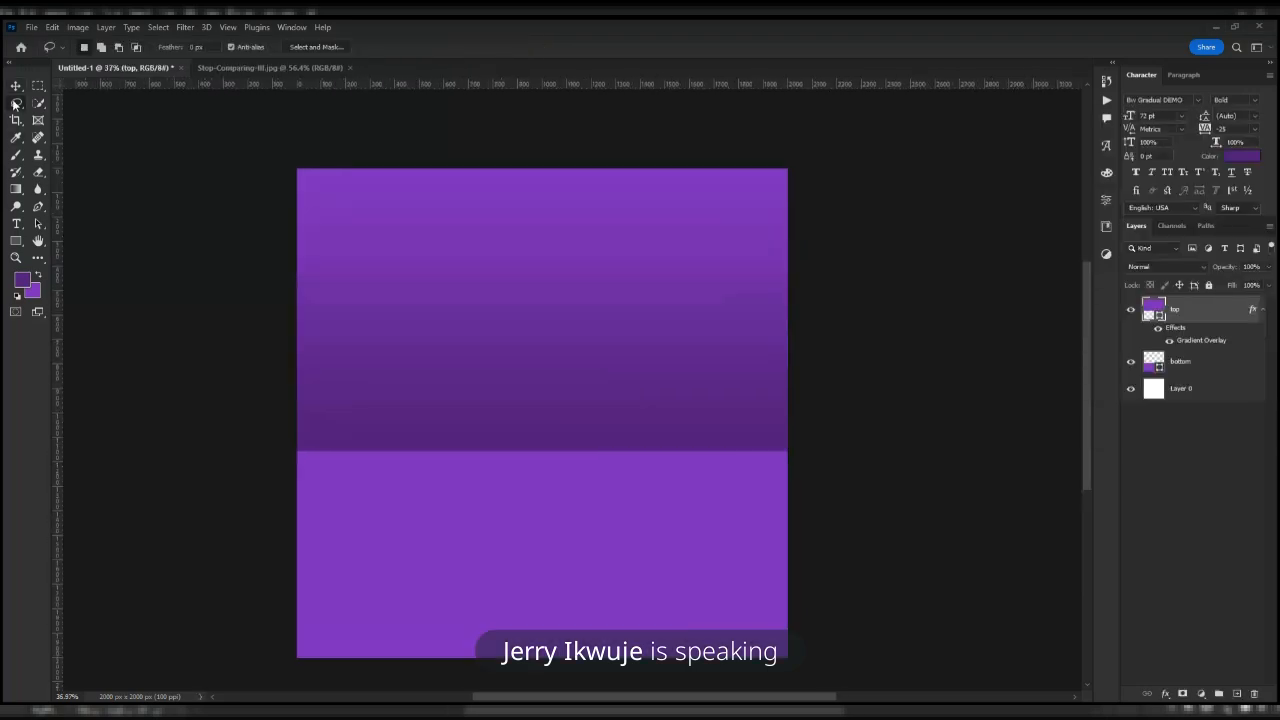
left_click(265, 69)
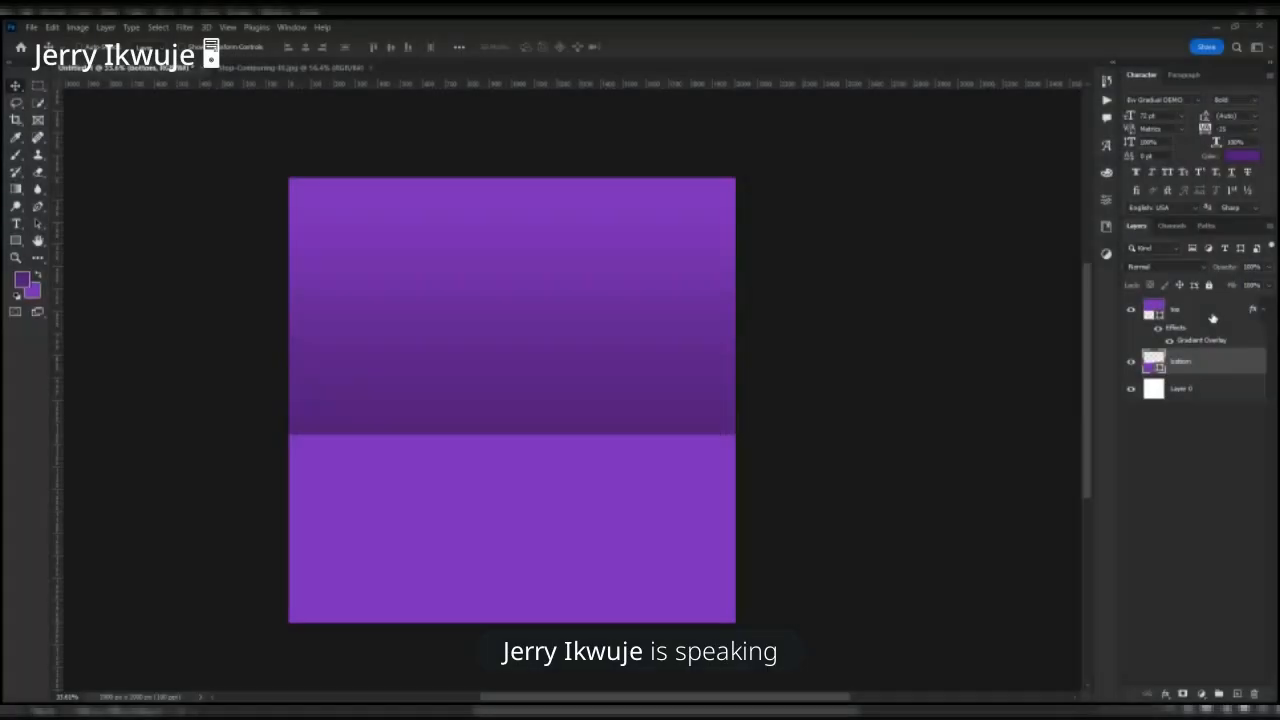
left_click(1213, 317)
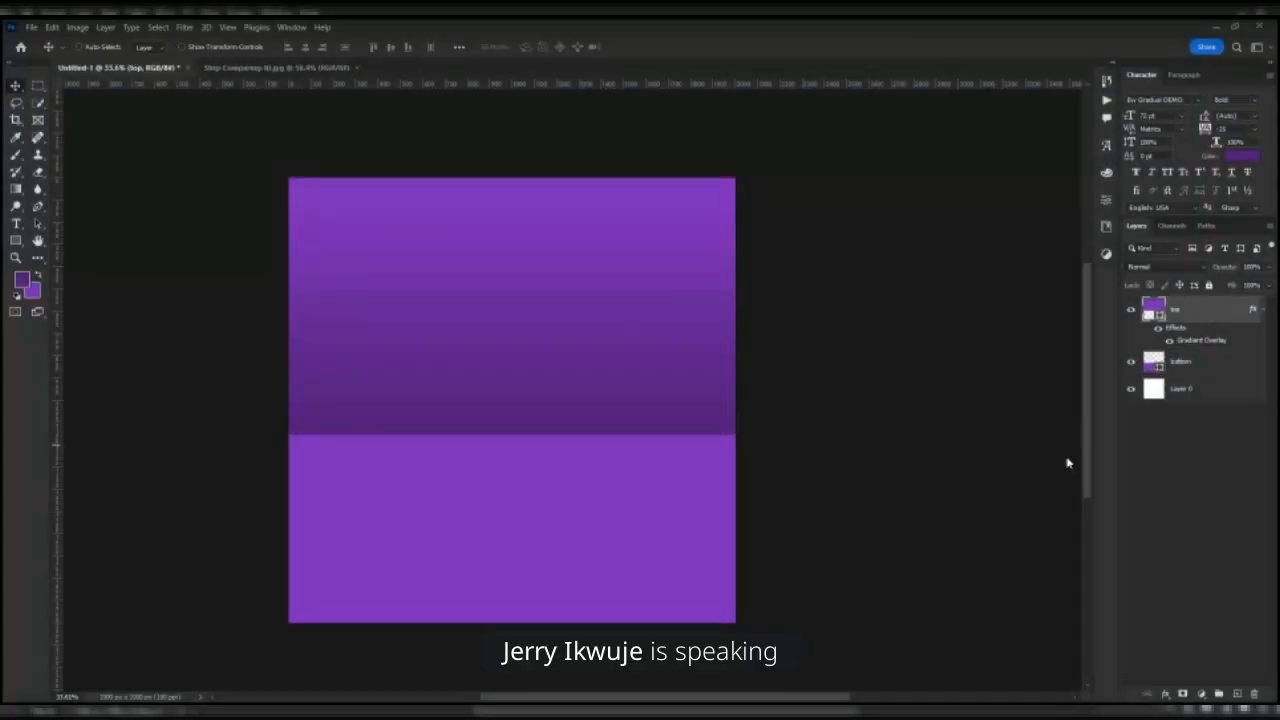
left_click(1220, 366)
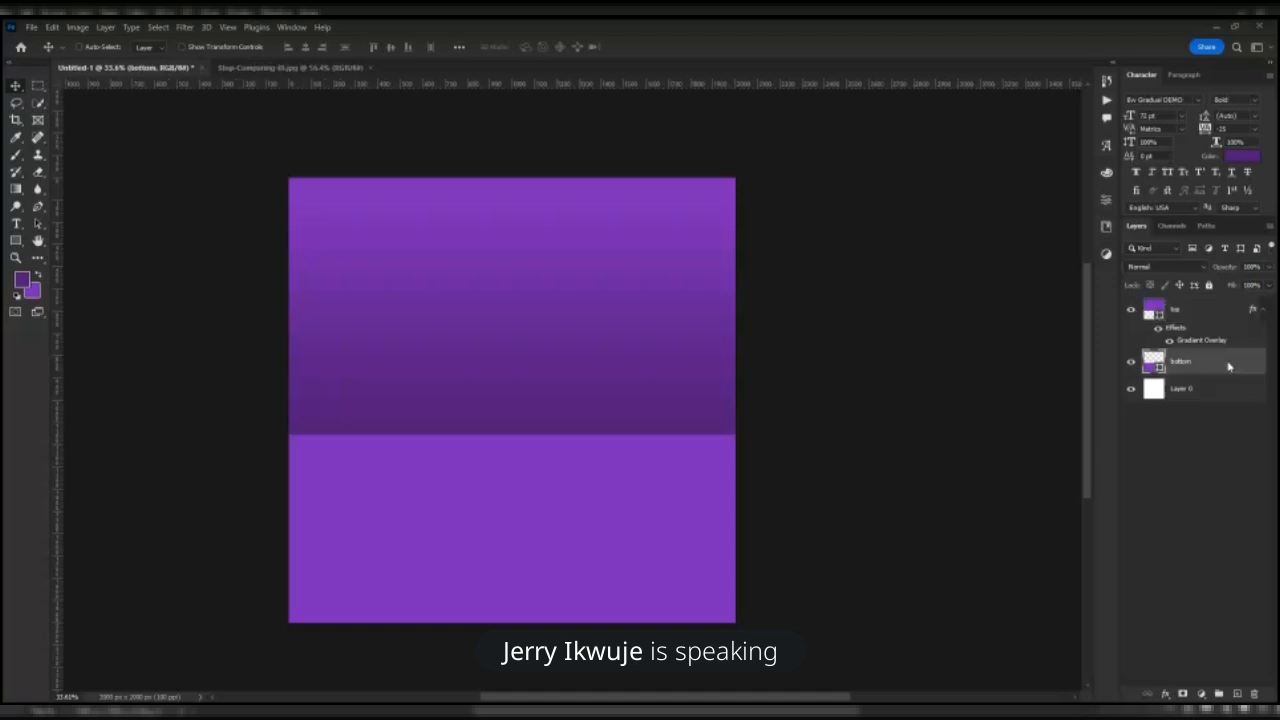
right_click(1229, 366)
left_click(1086, 460)
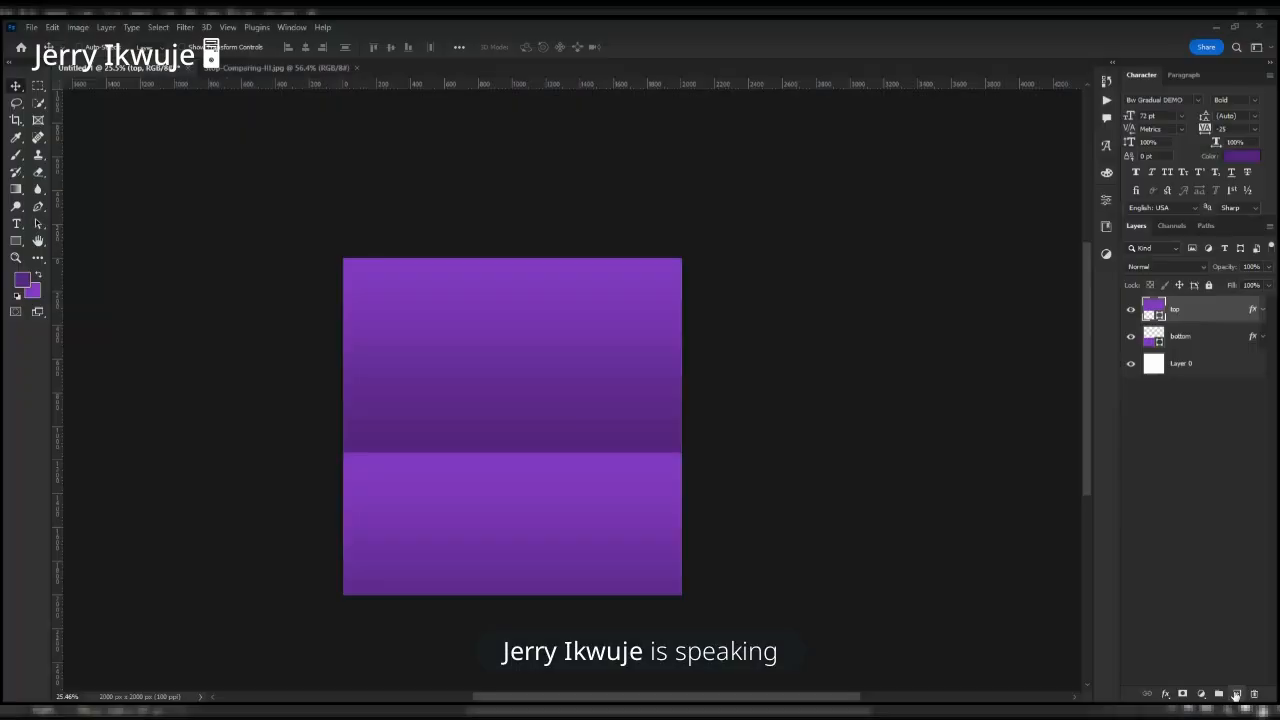
- Check the reference again and bring the standing man cutout into Untitled-1, centred on the backdrop with his feet on the lower floor area
left_click(1236, 693)
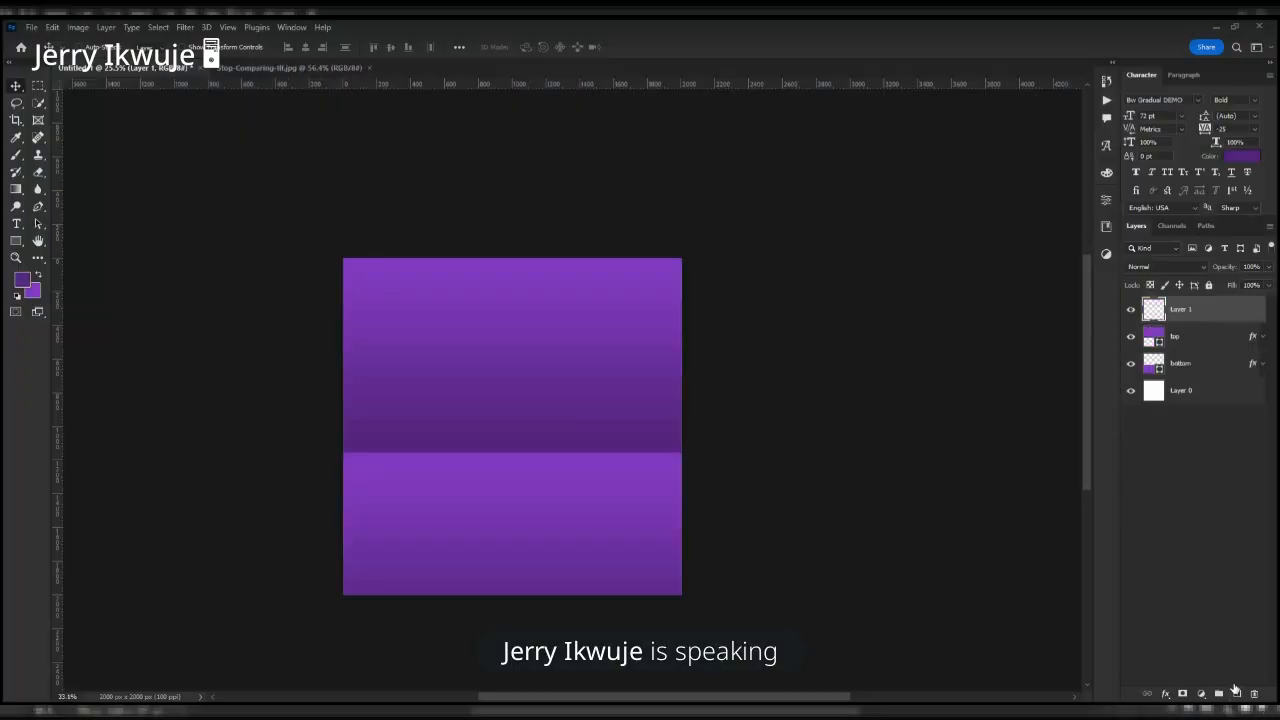
scroll(554, 463, "up", 2)
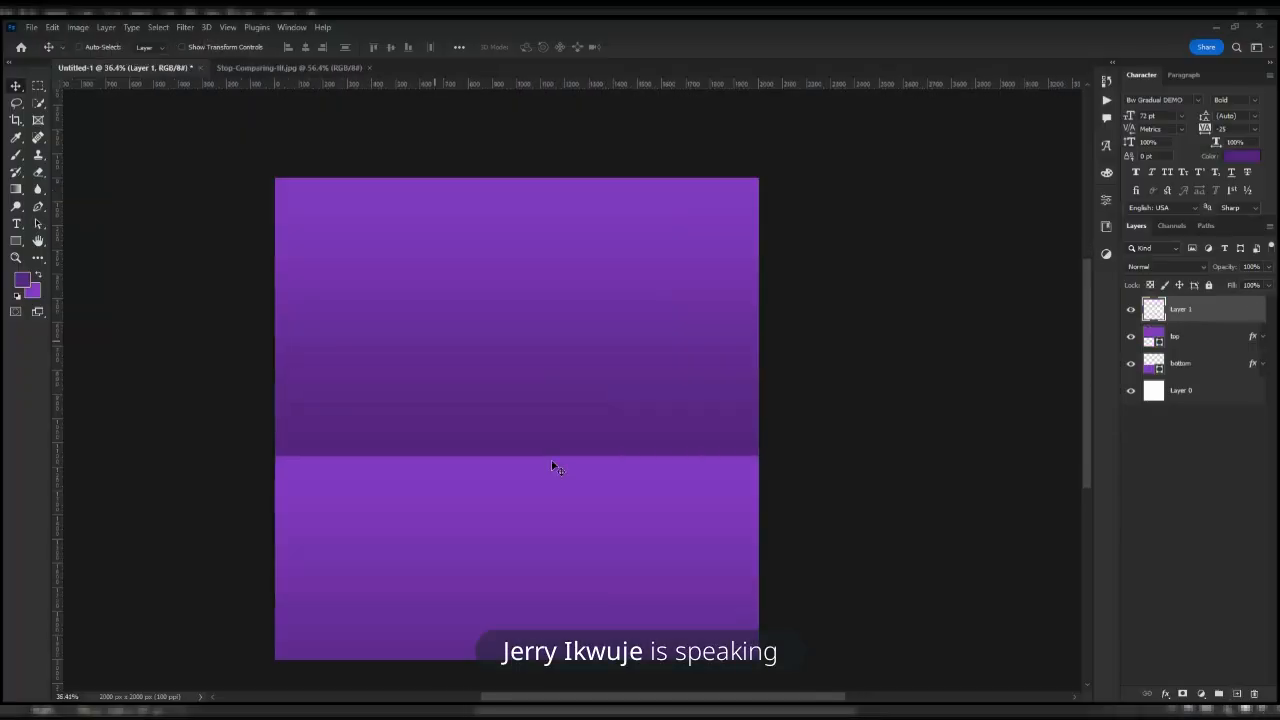
left_click(300, 67)
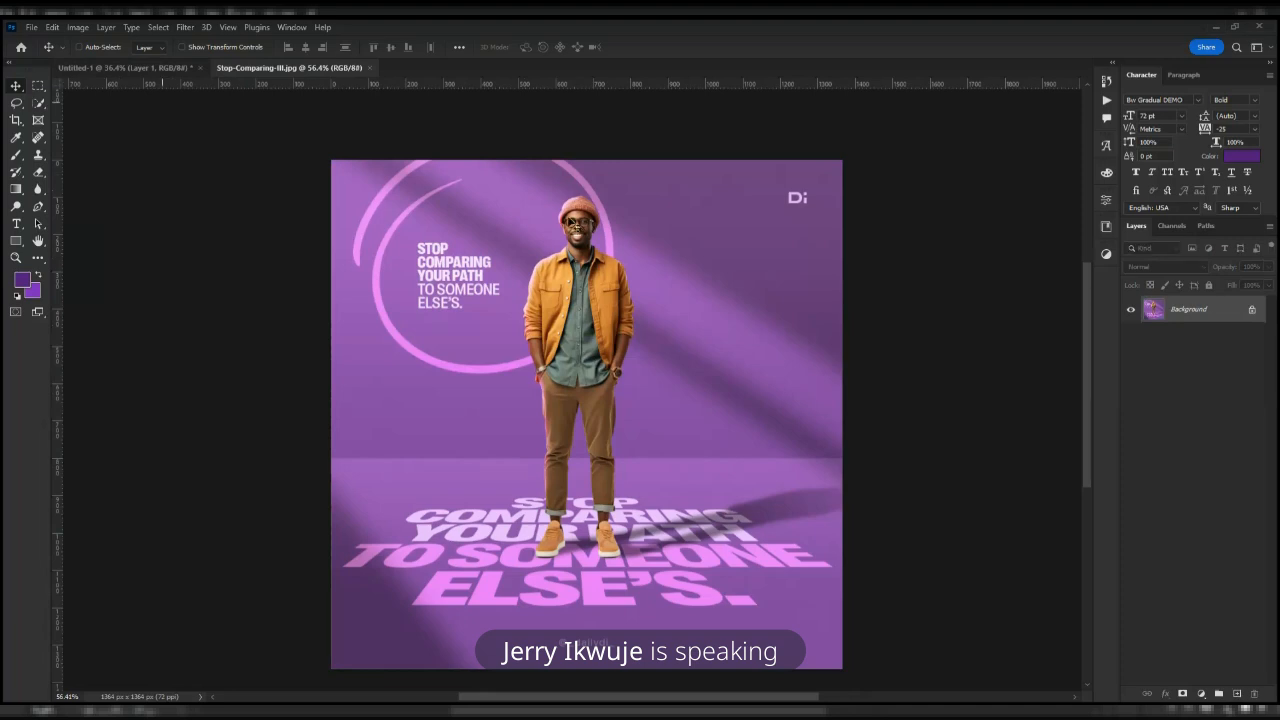
left_click(152, 68)
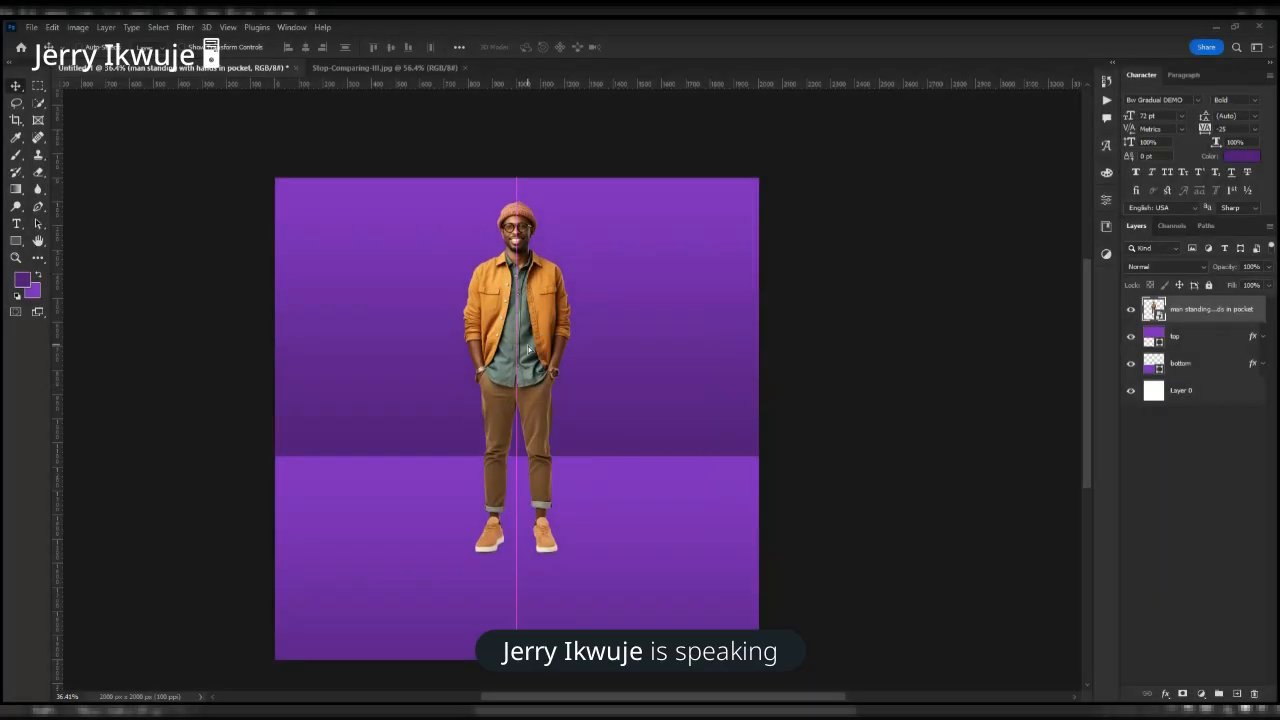
left_click_drag(528, 348, 528, 356)
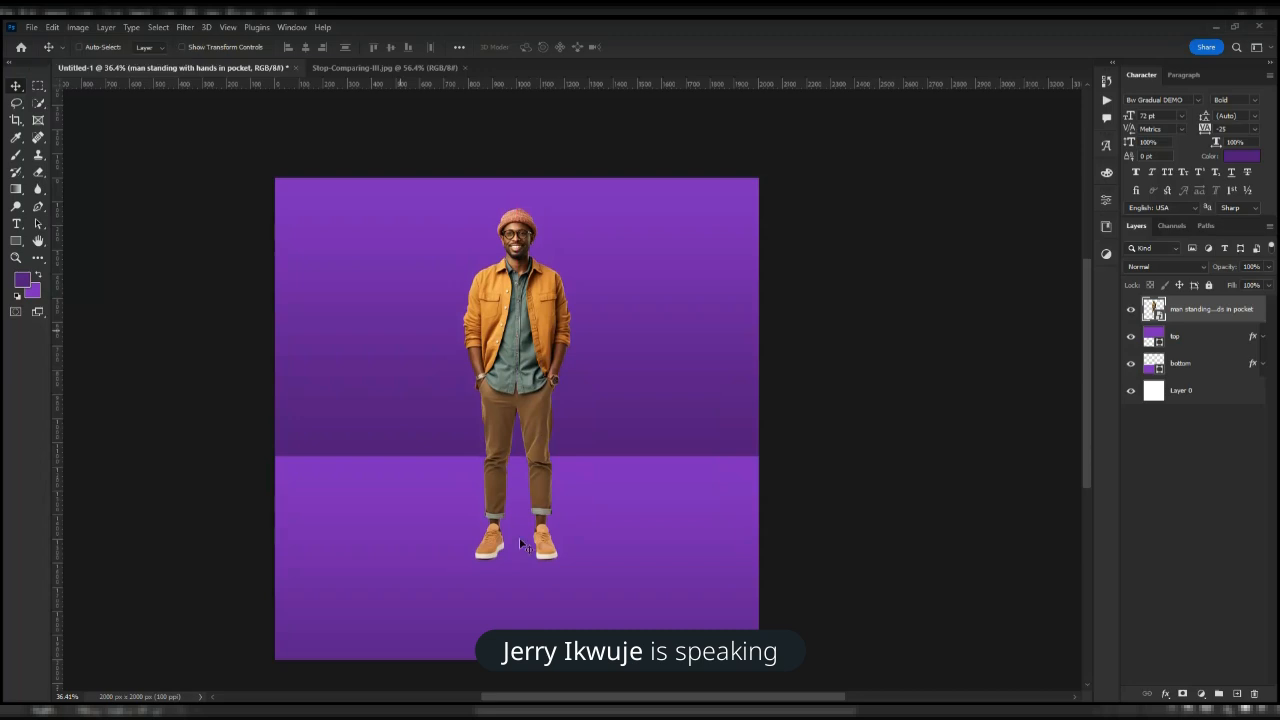
- Add an empty layer above the man and ready the Type tool with a white foreground and black background colour
left_click(1238, 693)
left_click(17, 297)
left_click(38, 277)
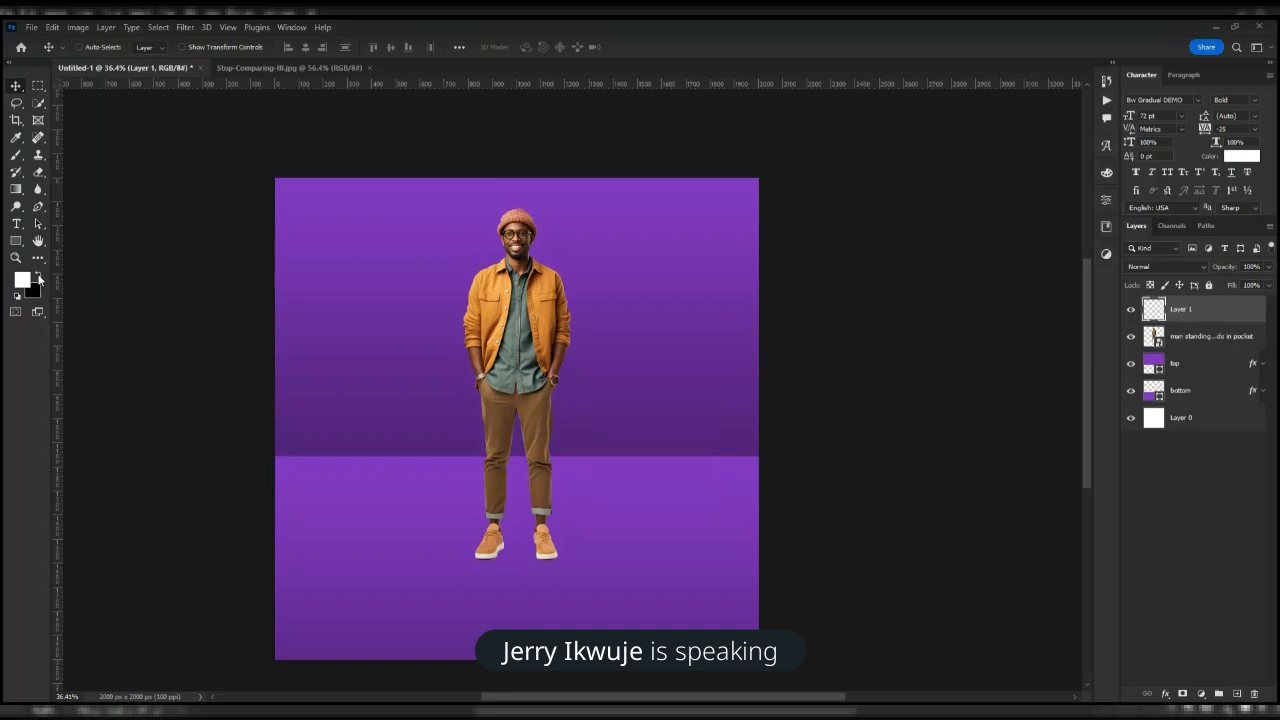
left_click(17, 224)
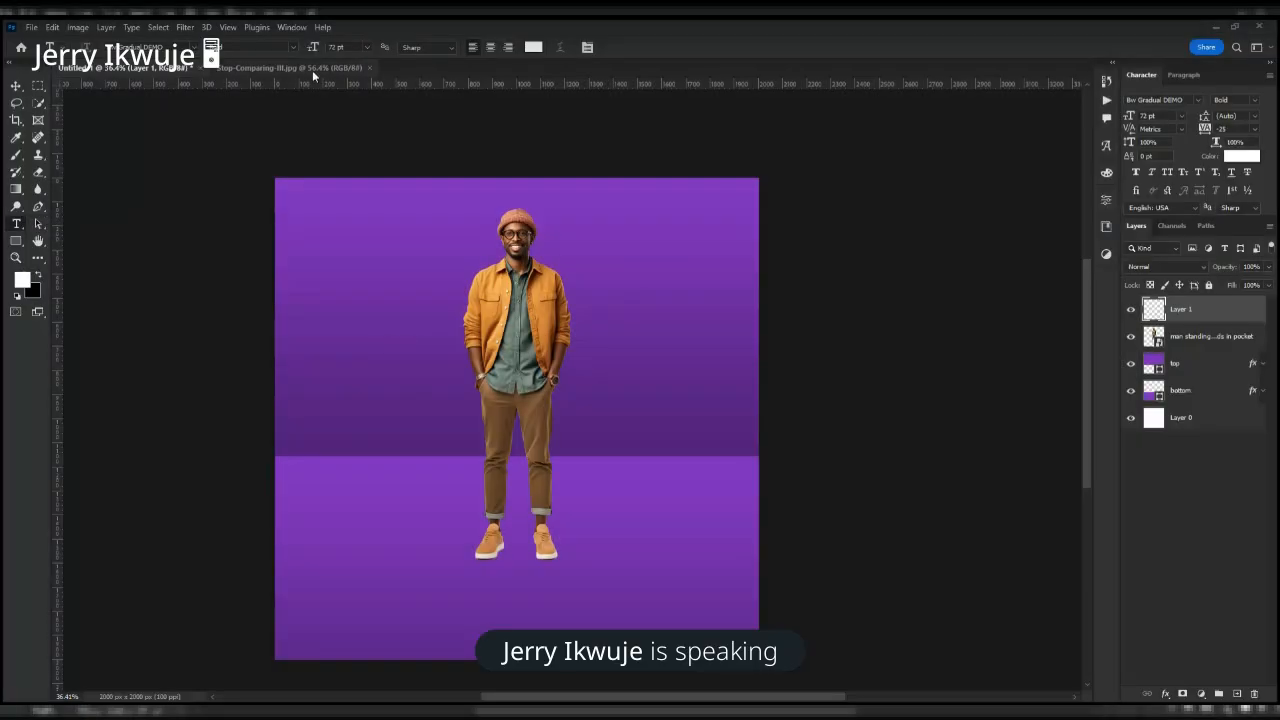
- Check the reference wording and add a five-line text reading STOP / COMPARING / YOUR PATH / TO SOMEONE / ELSE'S over the backdrop
left_click(312, 69)
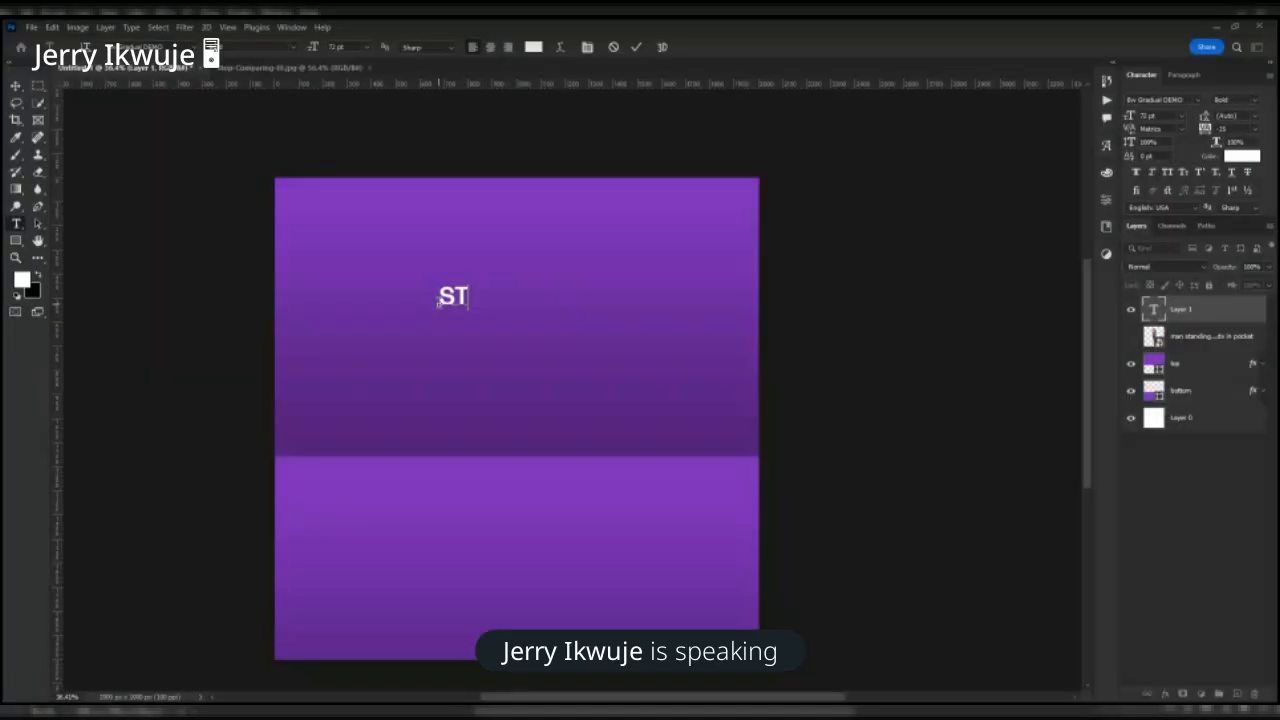
type("OP")
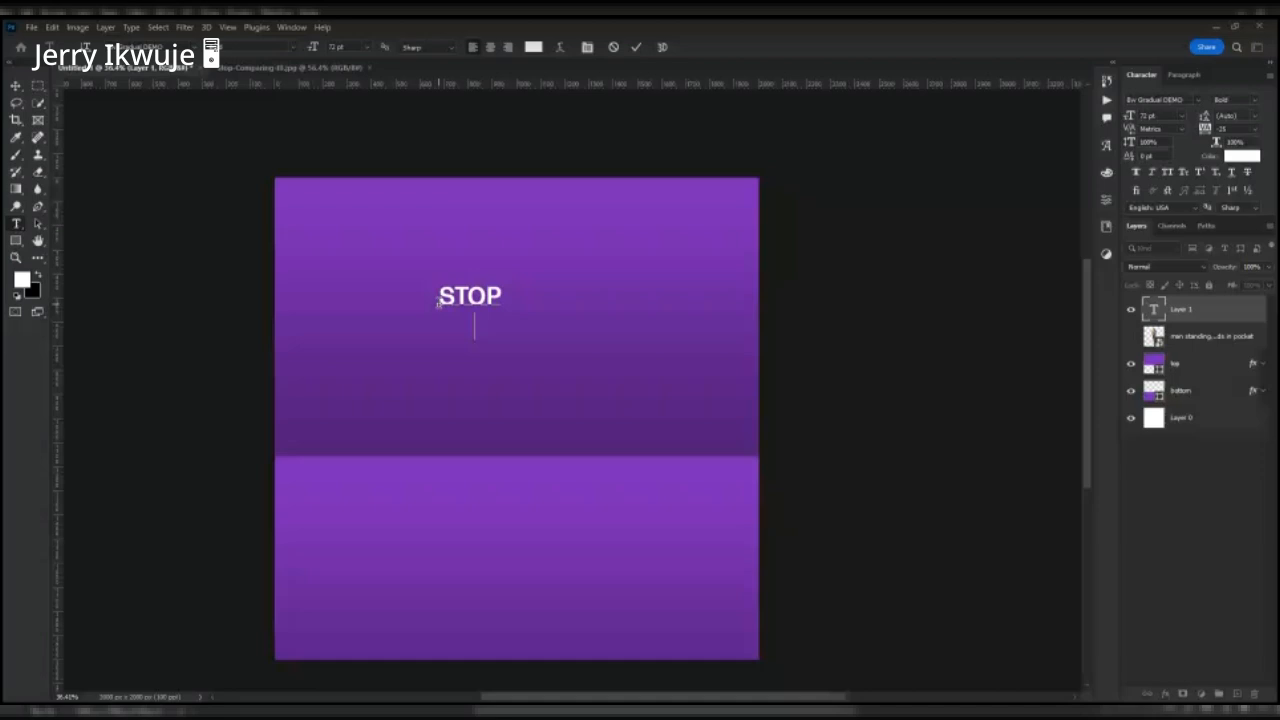
key("Return")
type("COMPA")
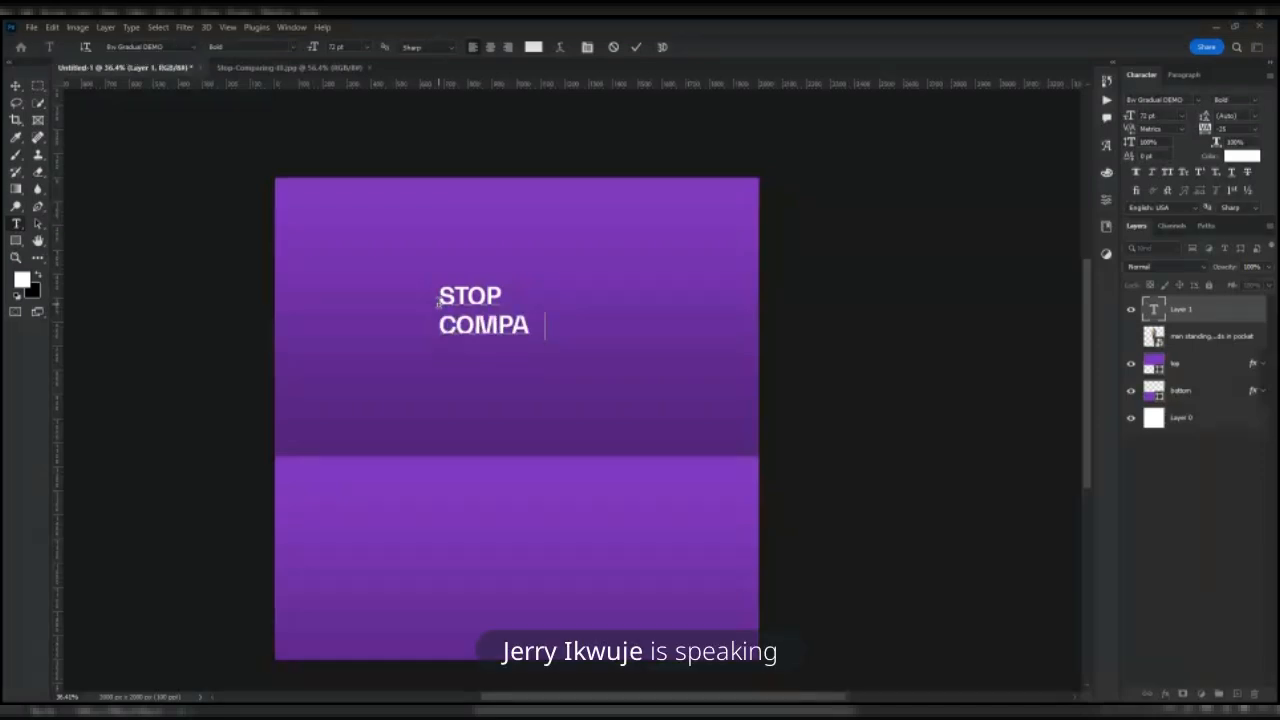
type("RING")
key("Return")
type("YOUR PATH")
key("Return")
type("TO SOMEONE")
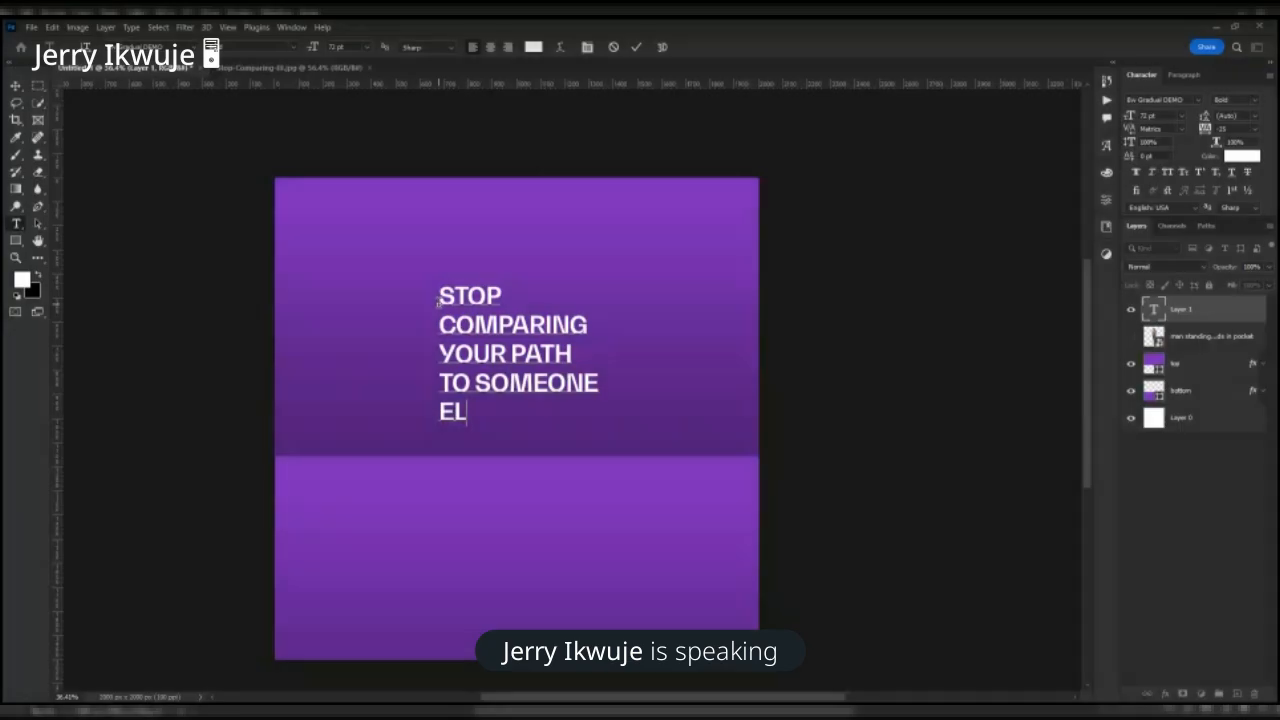
type("SE'S")
key("ctrl+Return")
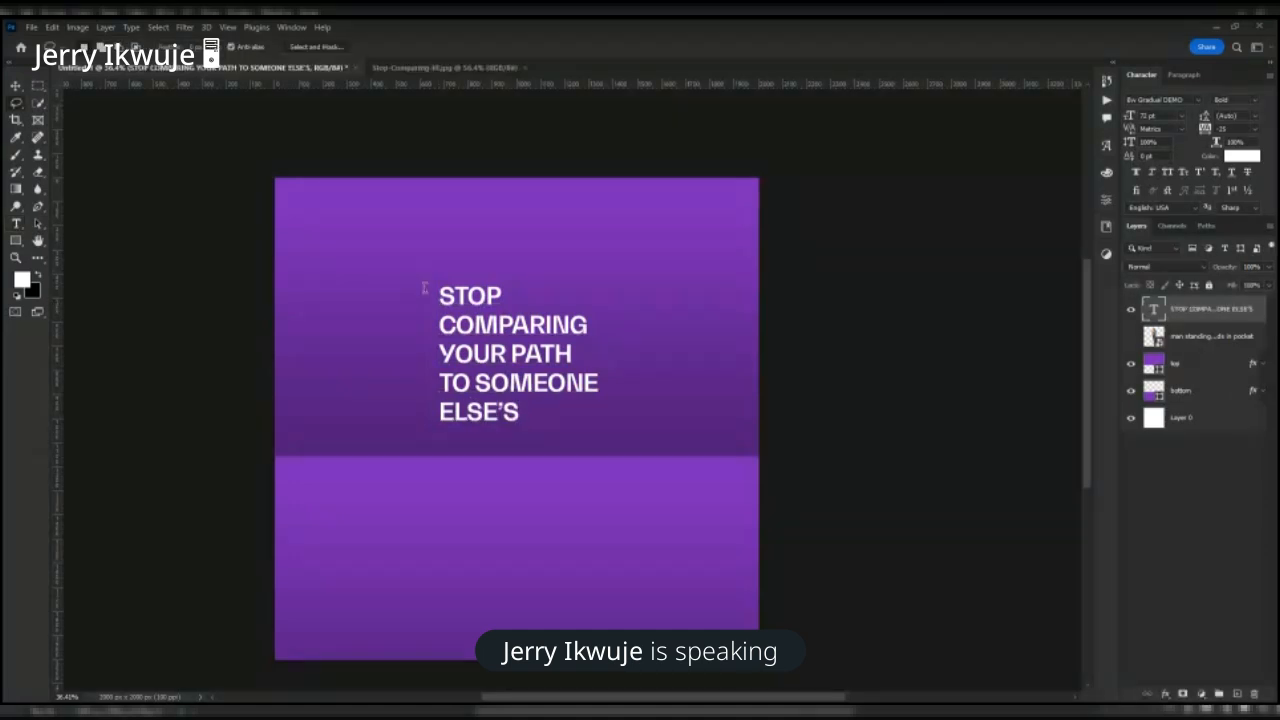
- Centre-align the headline and set it to ExtraBold with 66 pt leading
key("v")
key("t")
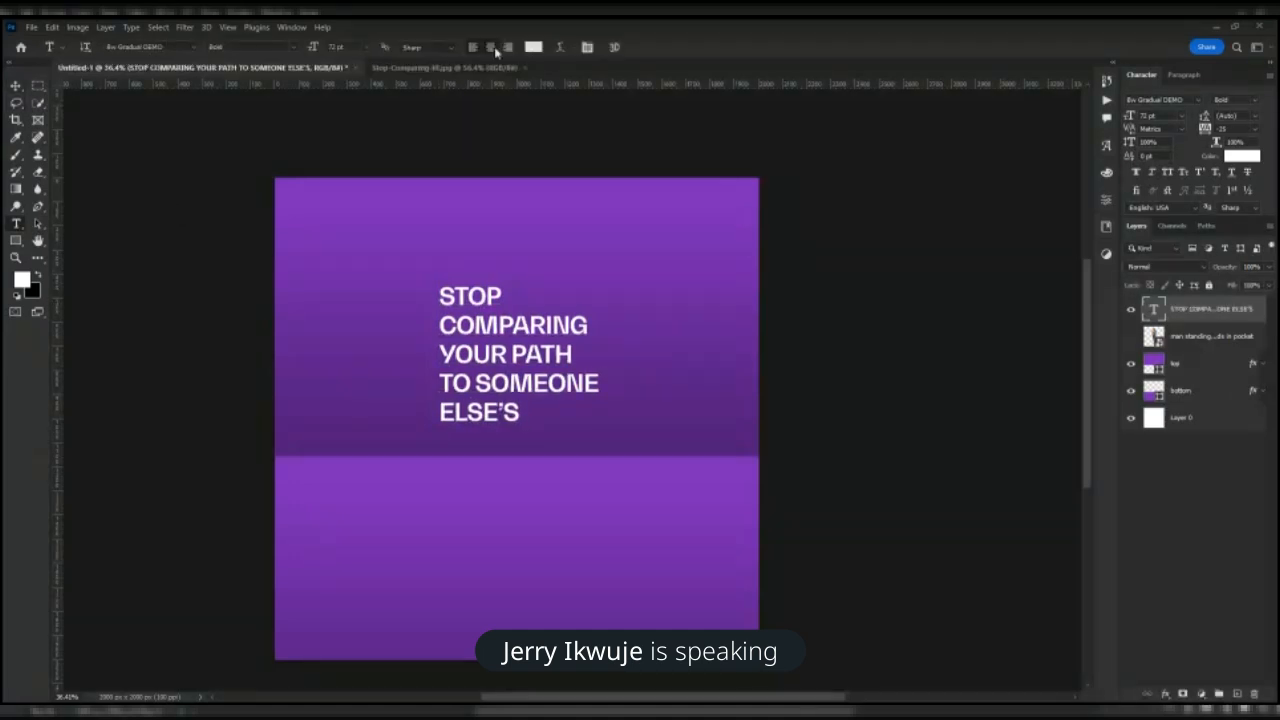
left_click(490, 48)
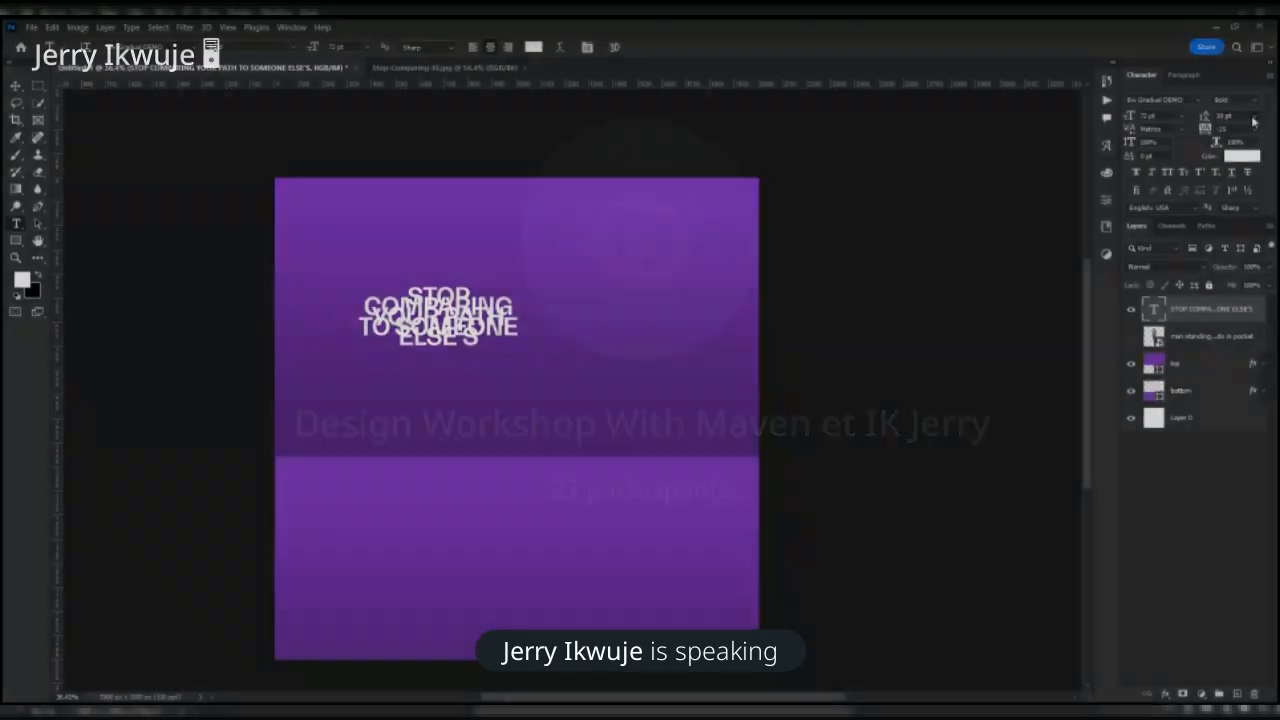
left_click(1253, 120)
left_click(1245, 280)
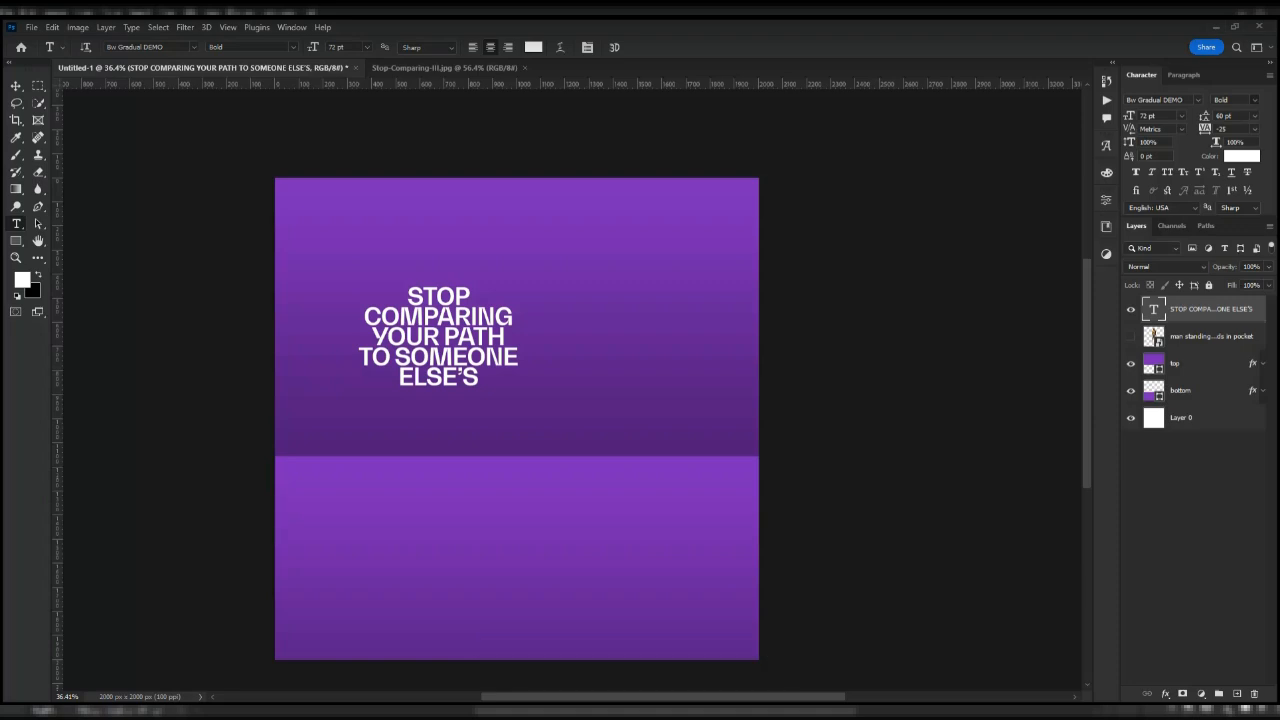
left_click(1238, 222)
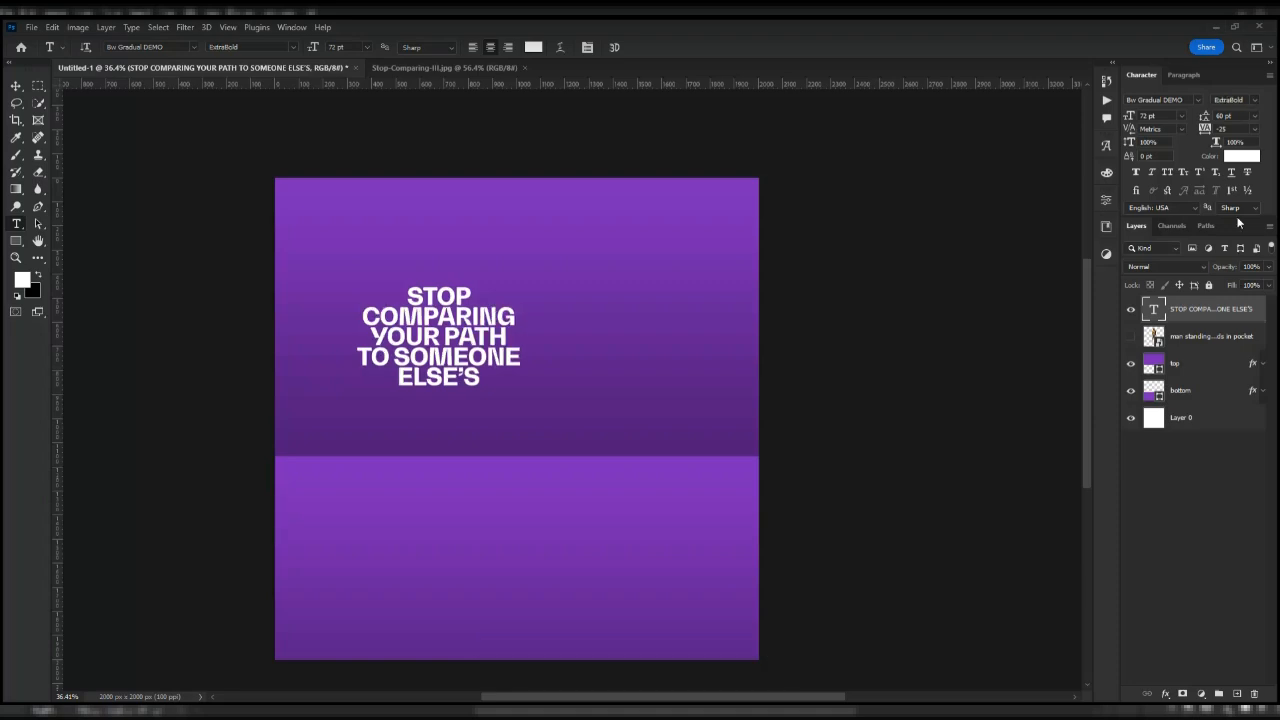
left_click(1239, 115)
type("66")
key("Return")
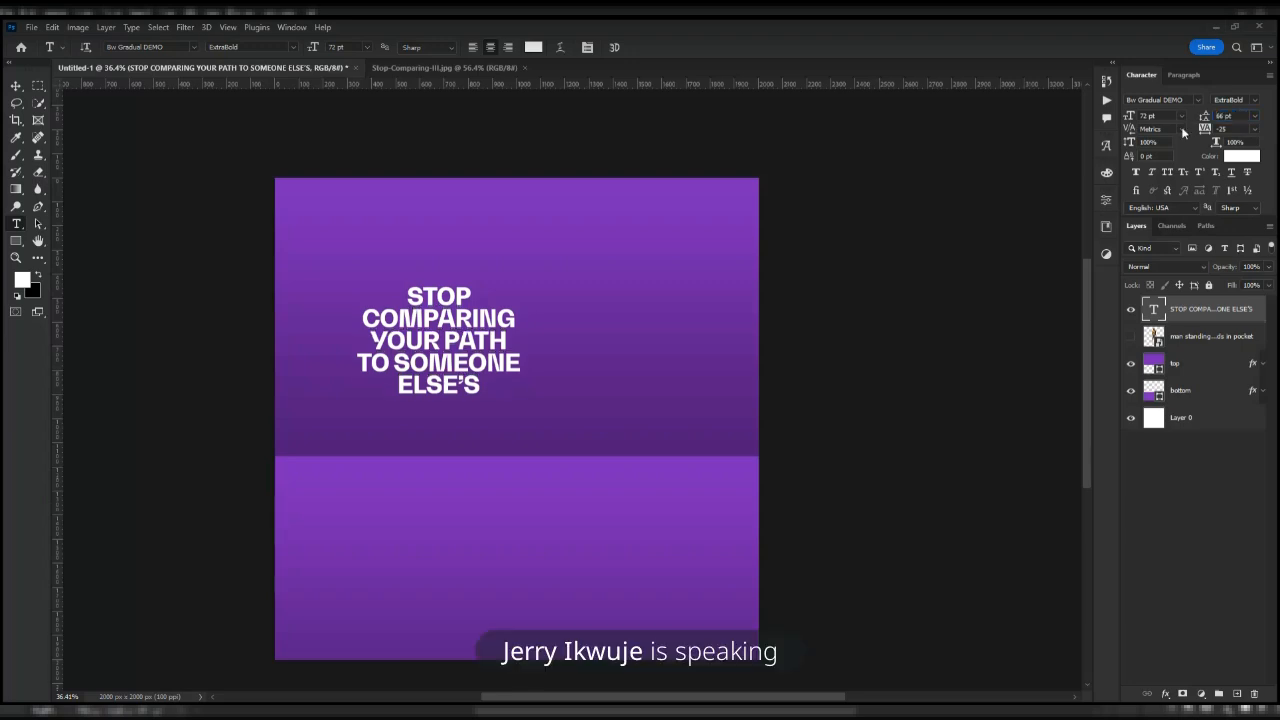
- Enlarge the headline to about 123 pt on the upper backdrop and tighten its leading to 100 pt
key("ctrl+t")
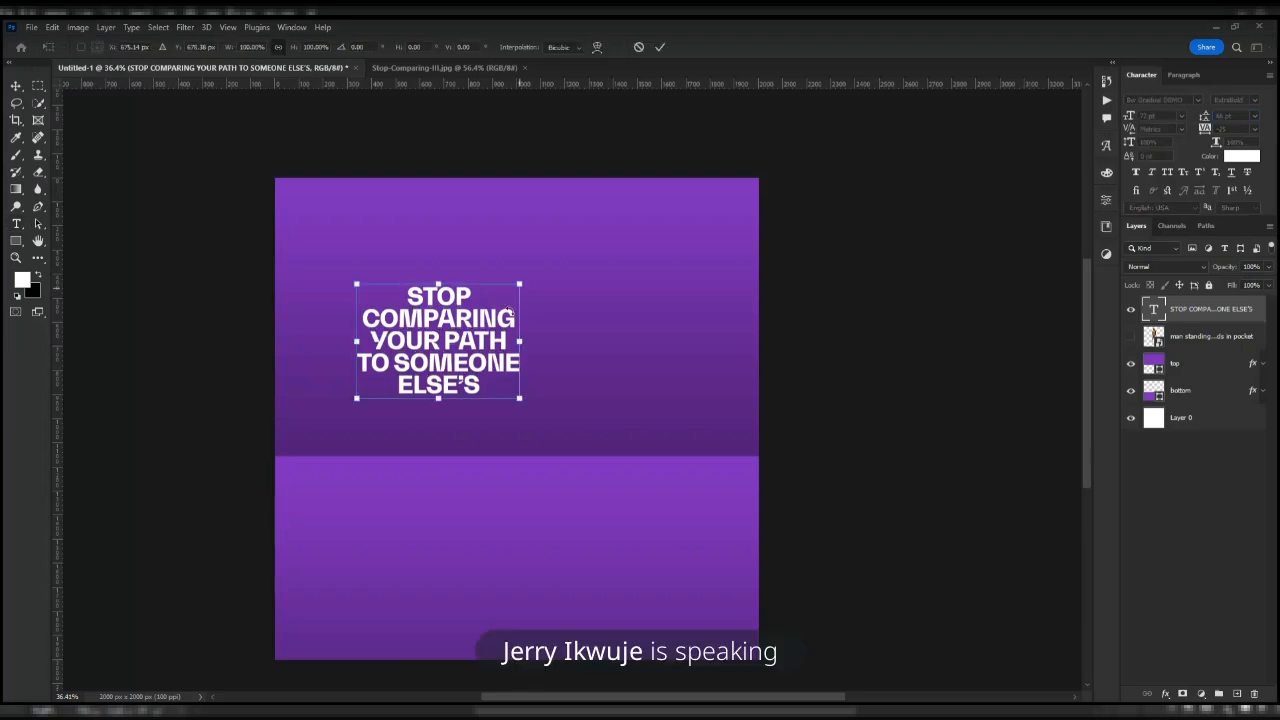
left_click_drag(510, 311, 561, 361)
key("Return")
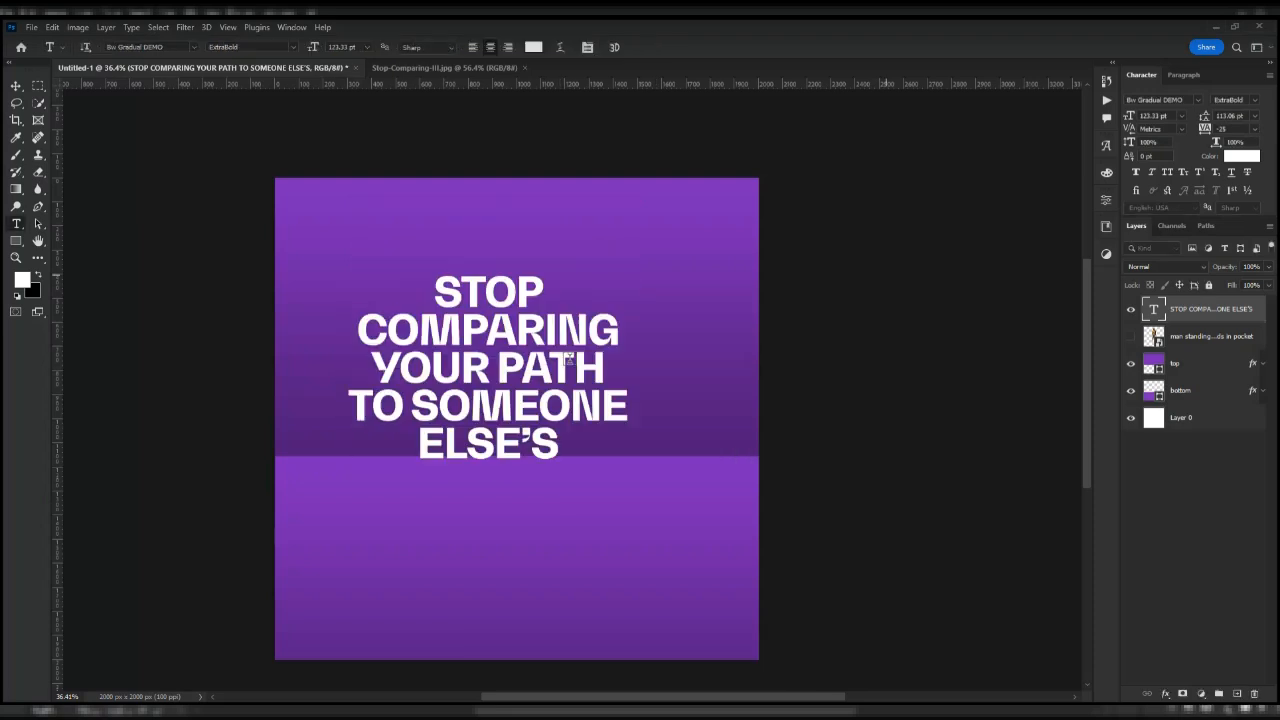
left_click_drag(1245, 116, 1178, 124)
type("1")
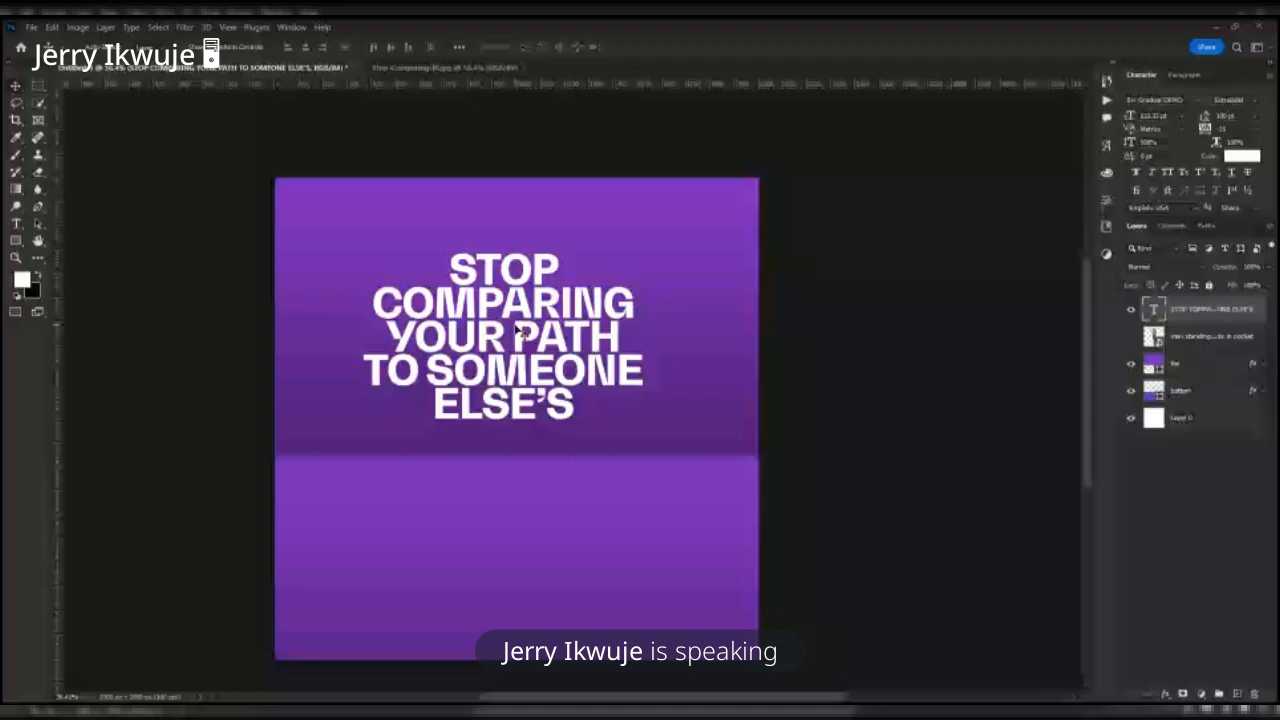
- Try skewing and slightly flattening the headline block from its lower corner, and undo the distortion
key("ctrl+t")
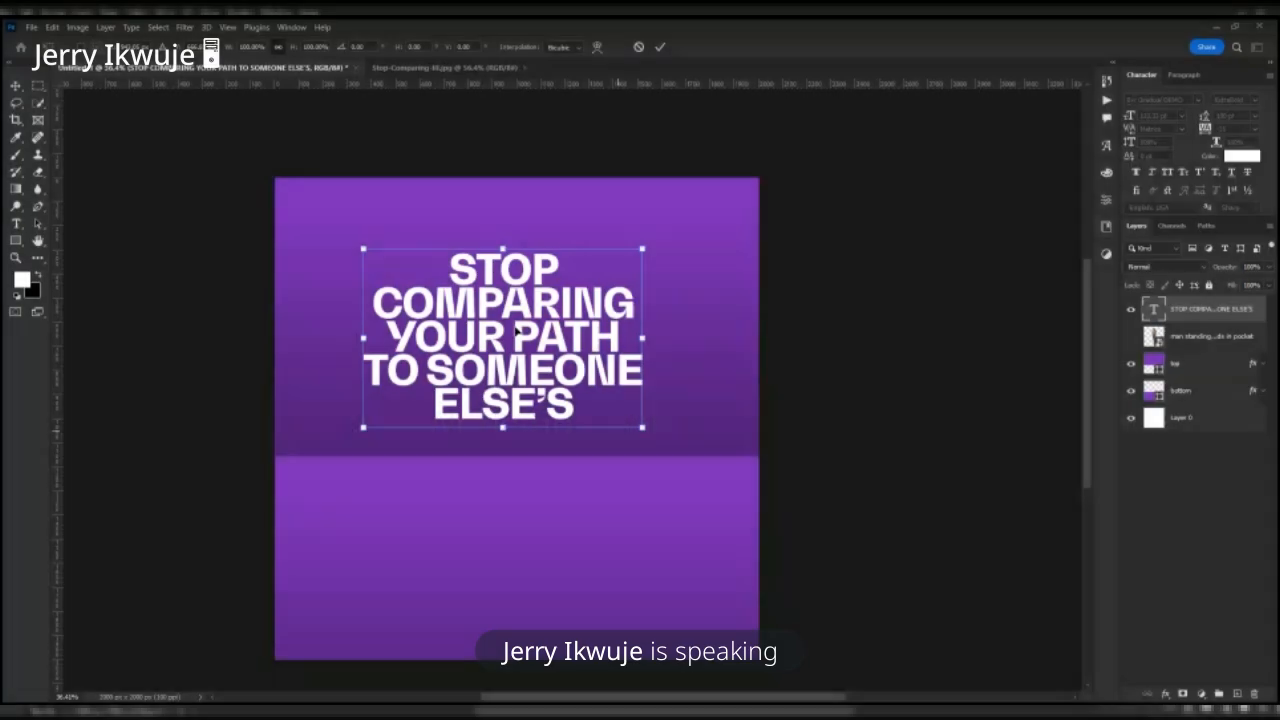
left_click_drag(700, 418, 620, 412)
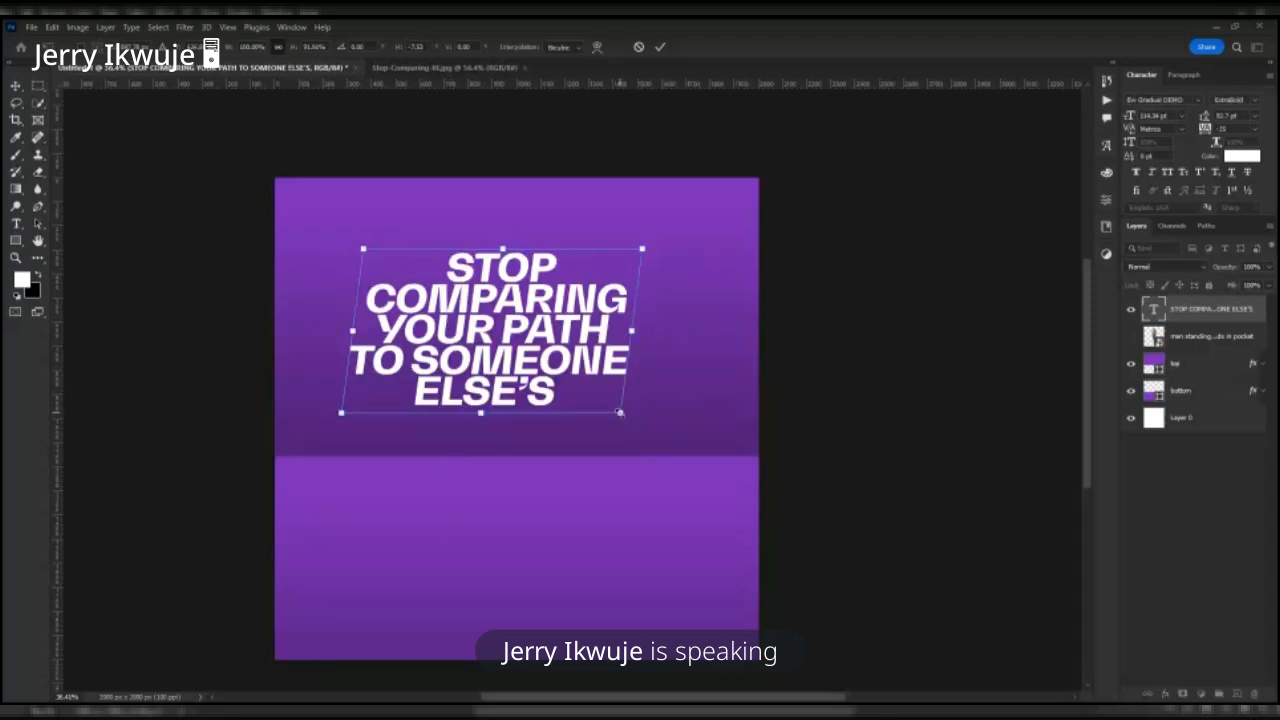
key("ctrl+z")
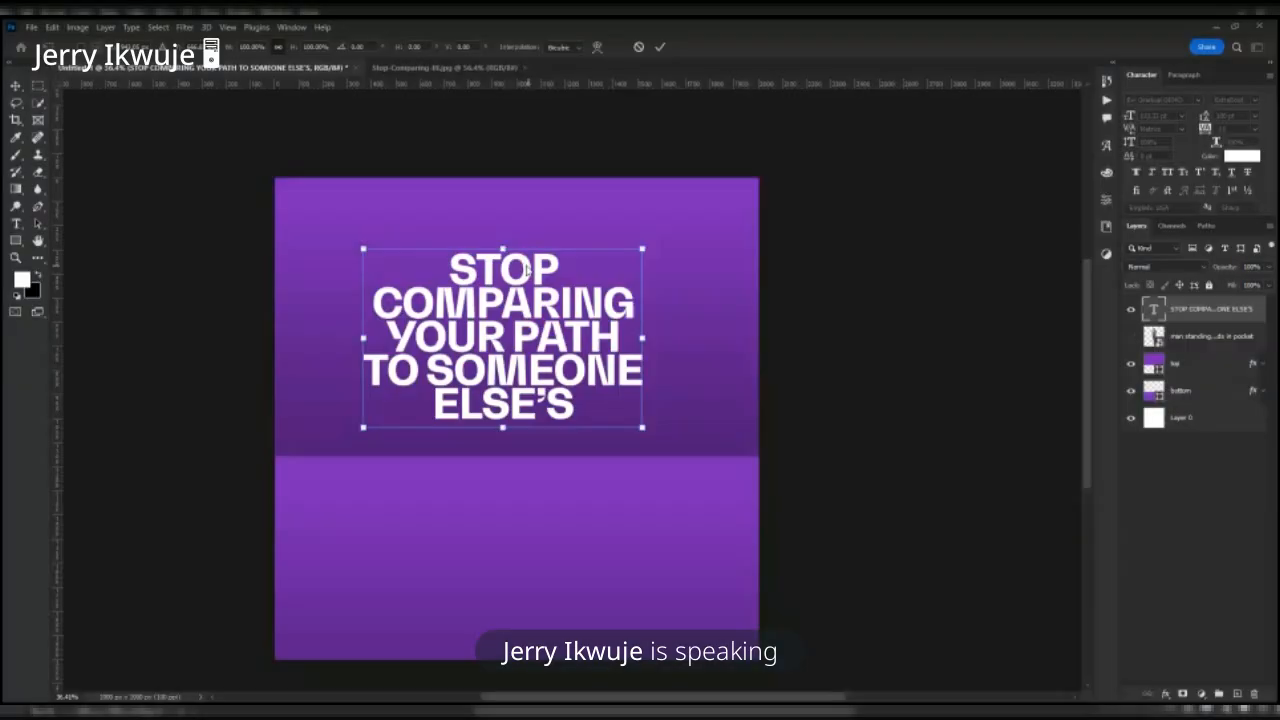
key("Return")
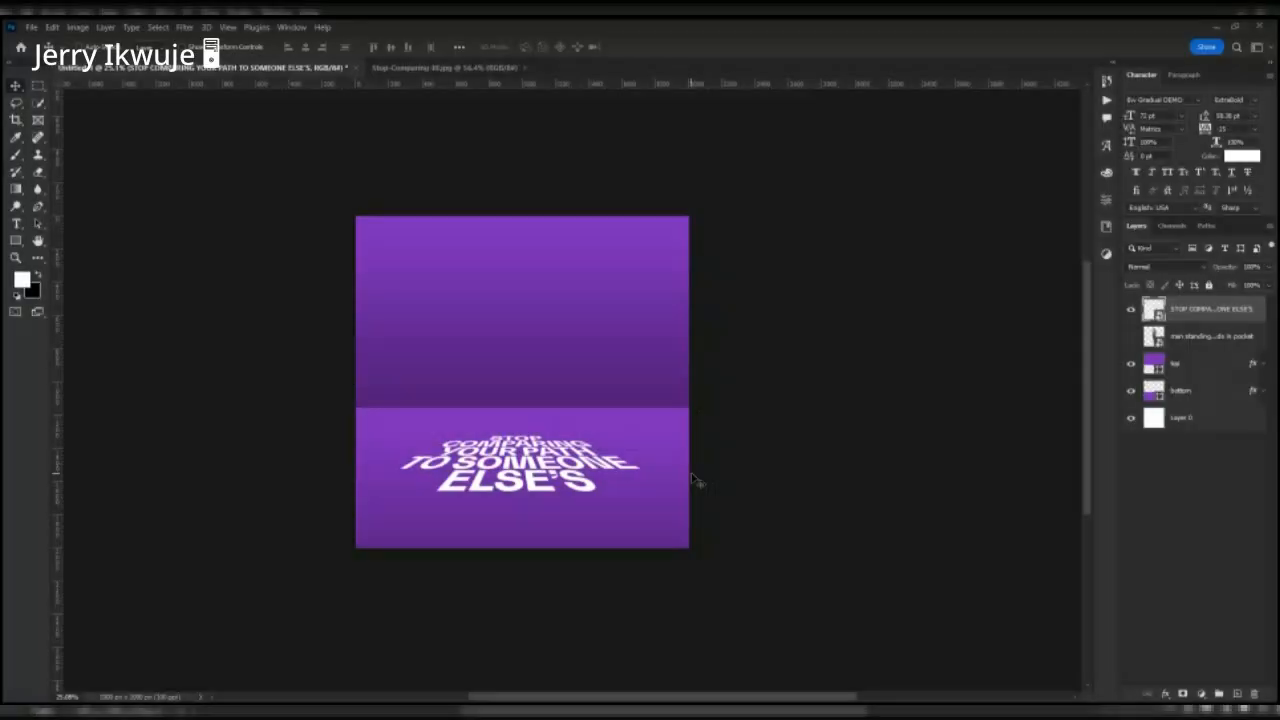
- Widen the perspective headline beyond the canvas edges and nudge it into place on the lower floor area
key("ctrl+t")
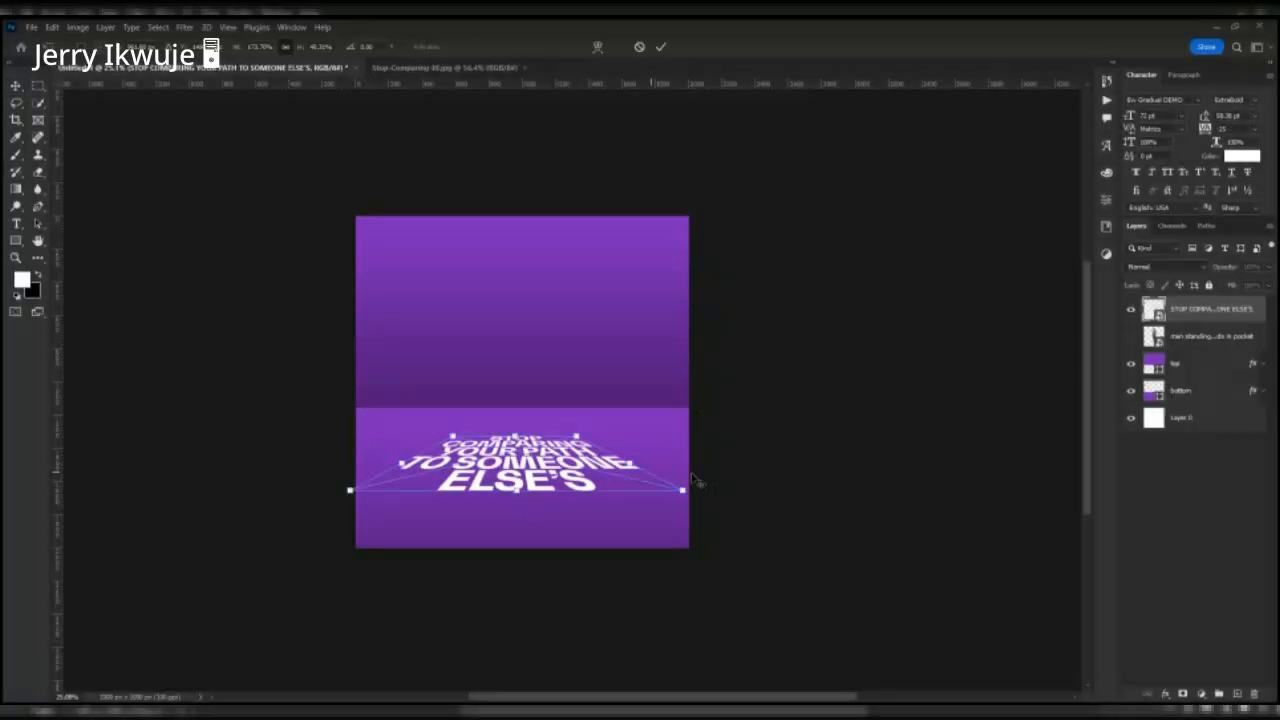
left_click_drag(683, 490, 720, 494)
key("Return")
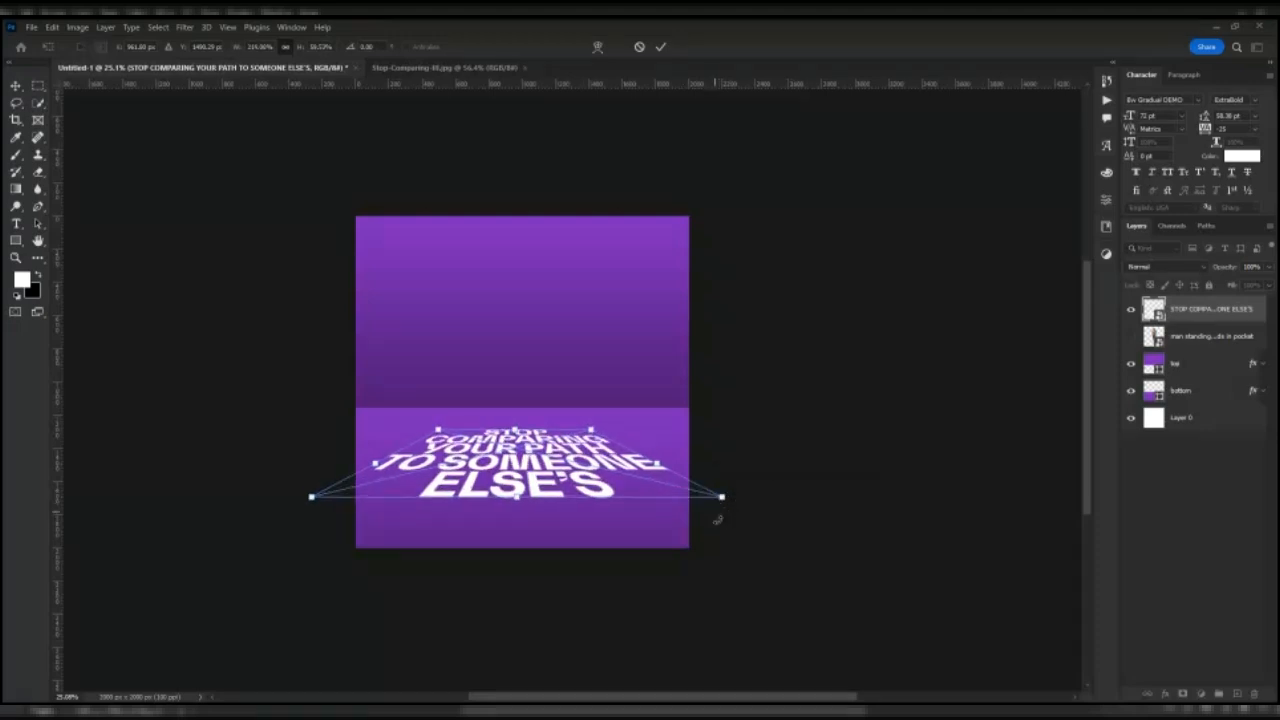
key("shift+Up")
key("shift+Up")
key("shift+Up")
key("shift+Up")
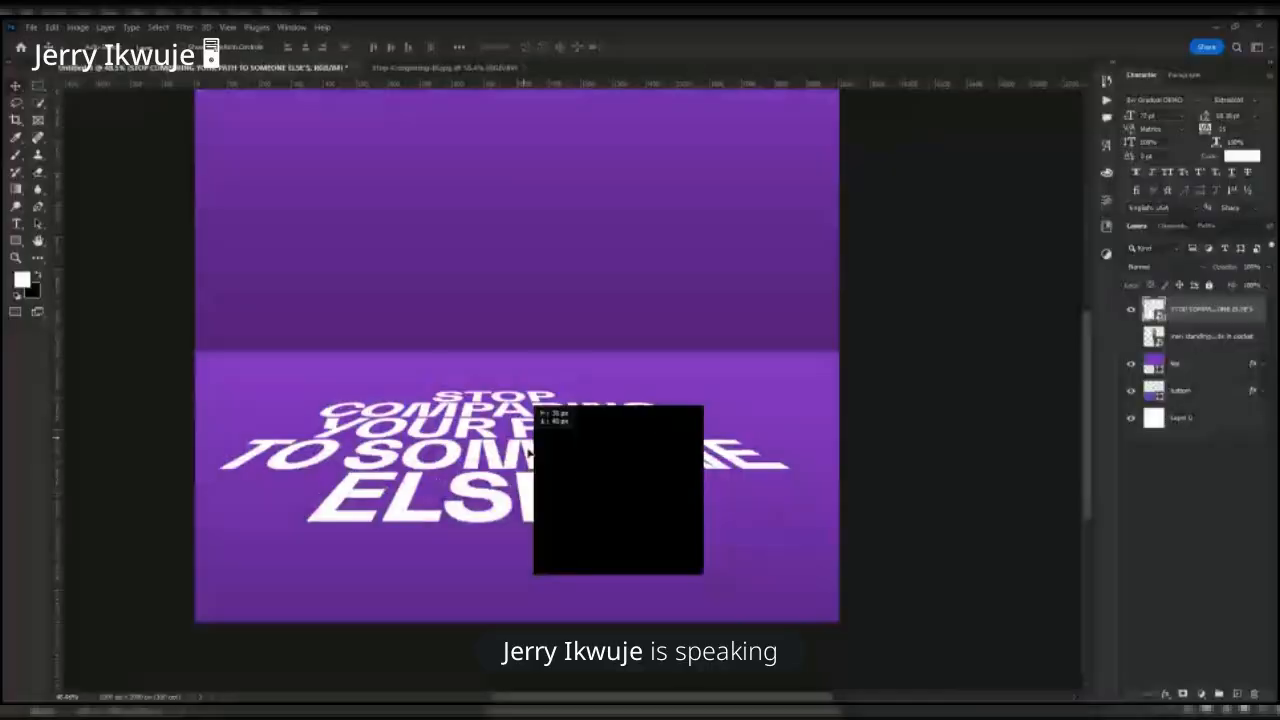
mouse_move(534, 404)
left_mouse_down()
mouse_move(543, 391)
mouse_move(529, 426)
left_mouse_up()
scroll(528, 425, "down", 2)
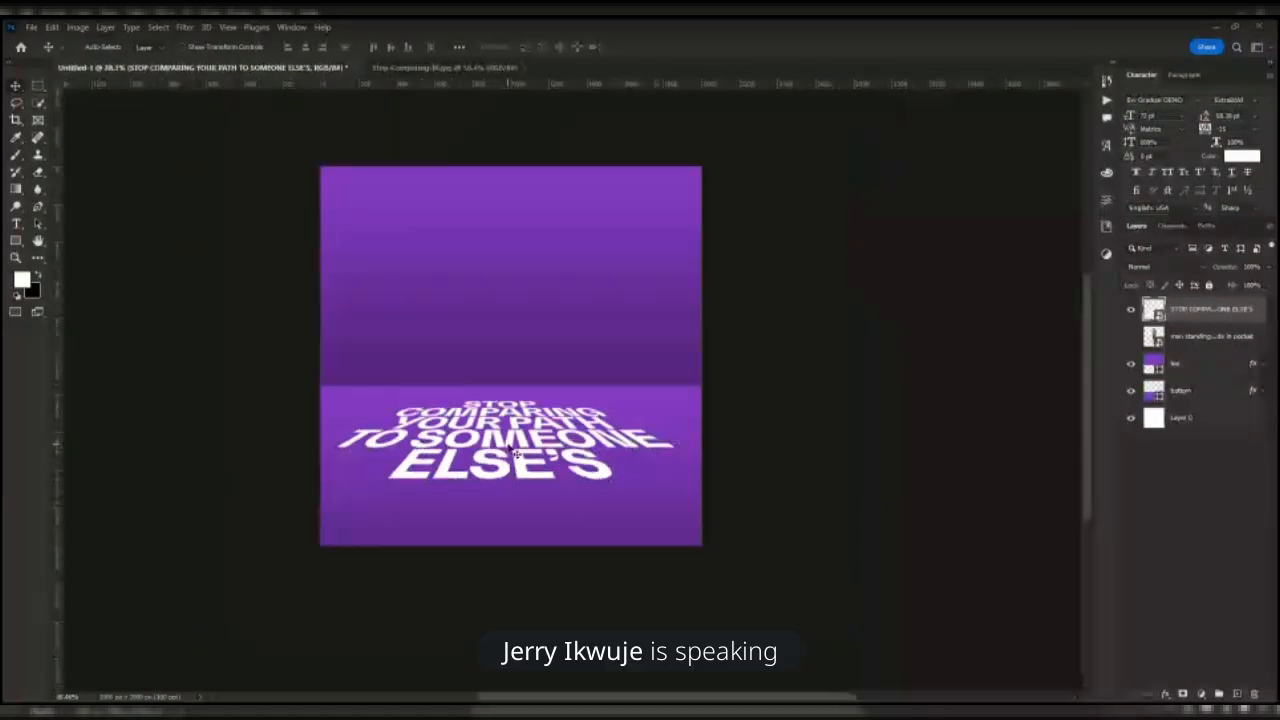
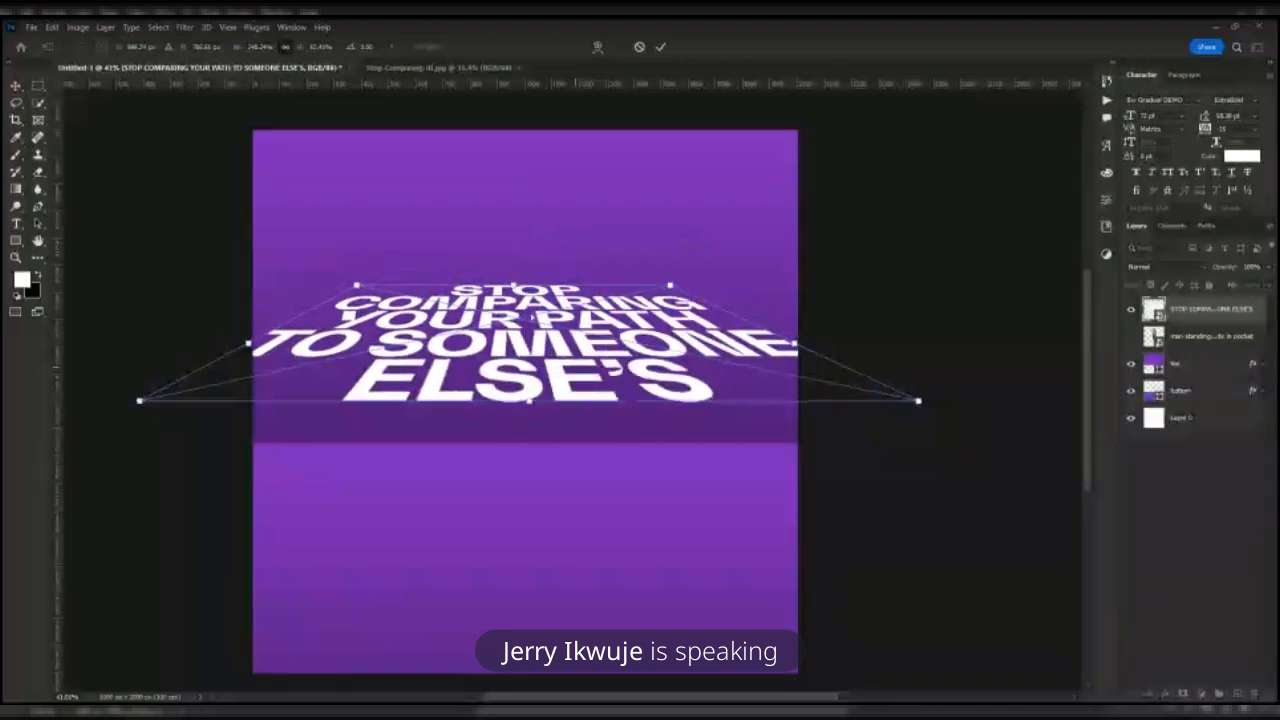
- Shrink the perspective headline, move it from the wall back onto the floor and scale it to nearly the canvas width
left_click(660, 47)
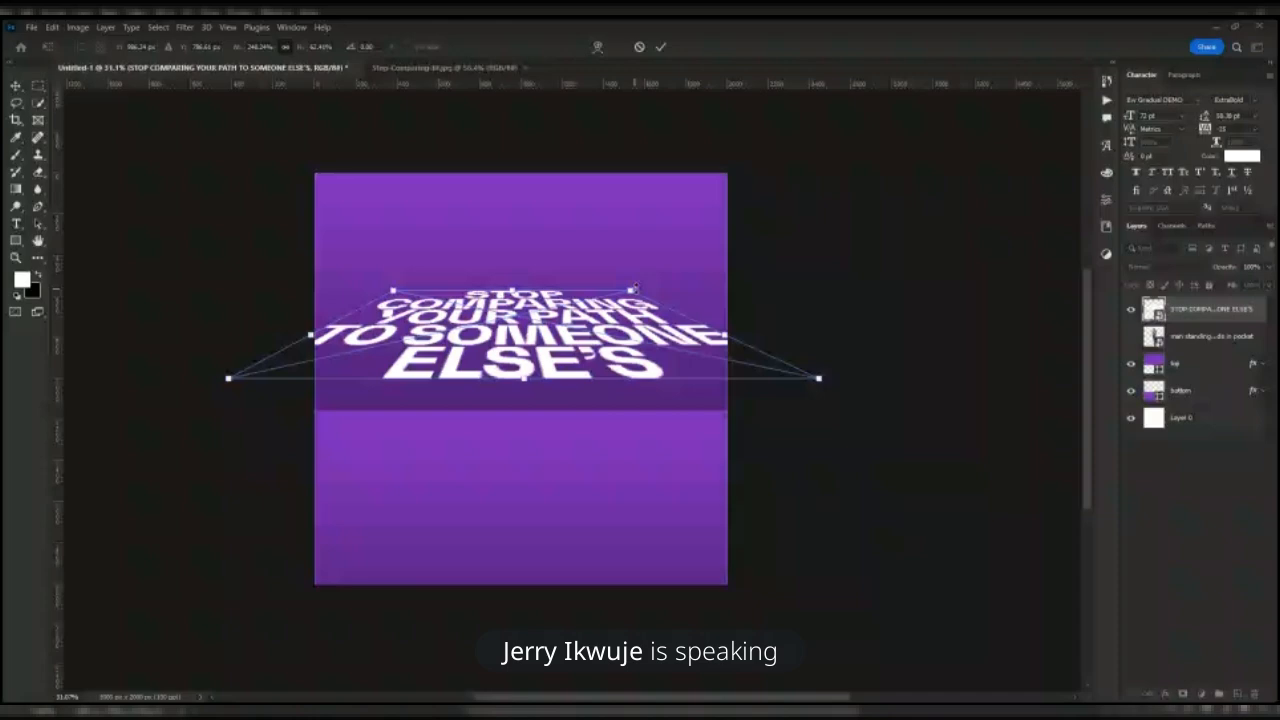
left_click_drag(634, 288, 592, 307)
left_click_drag(560, 348, 555, 480)
left_click_drag(709, 494, 764, 551)
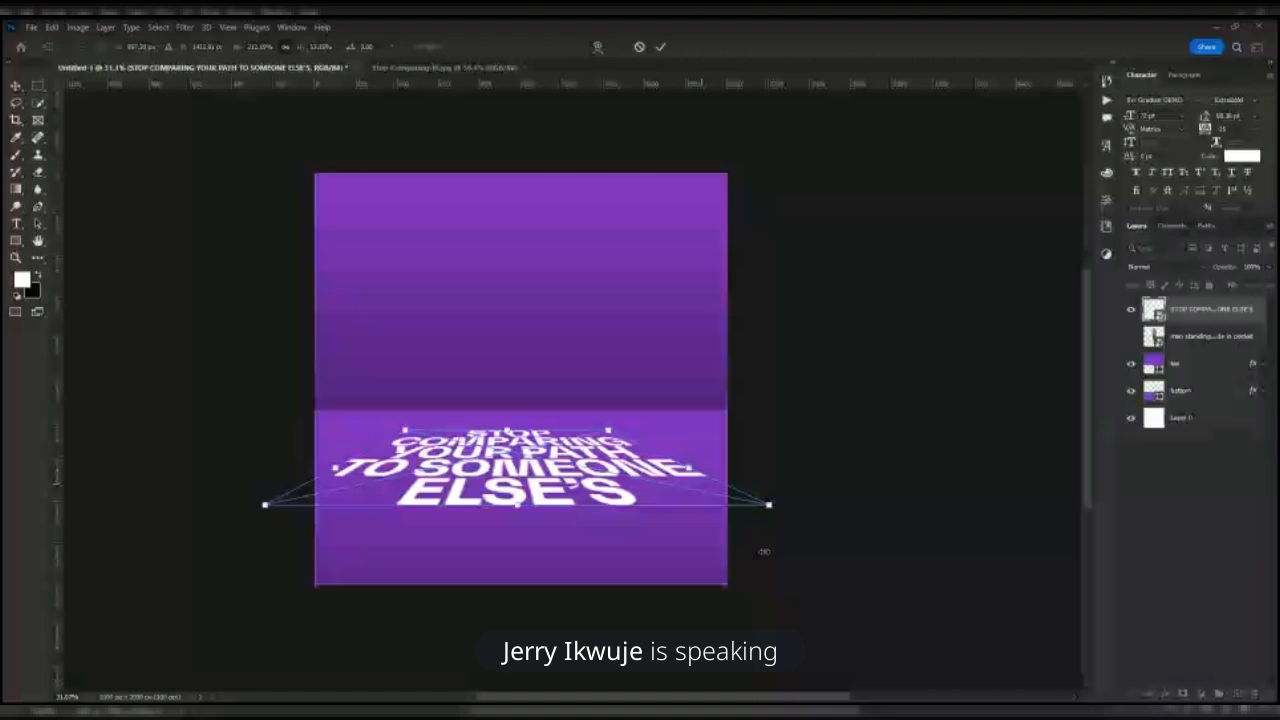
key("Return")
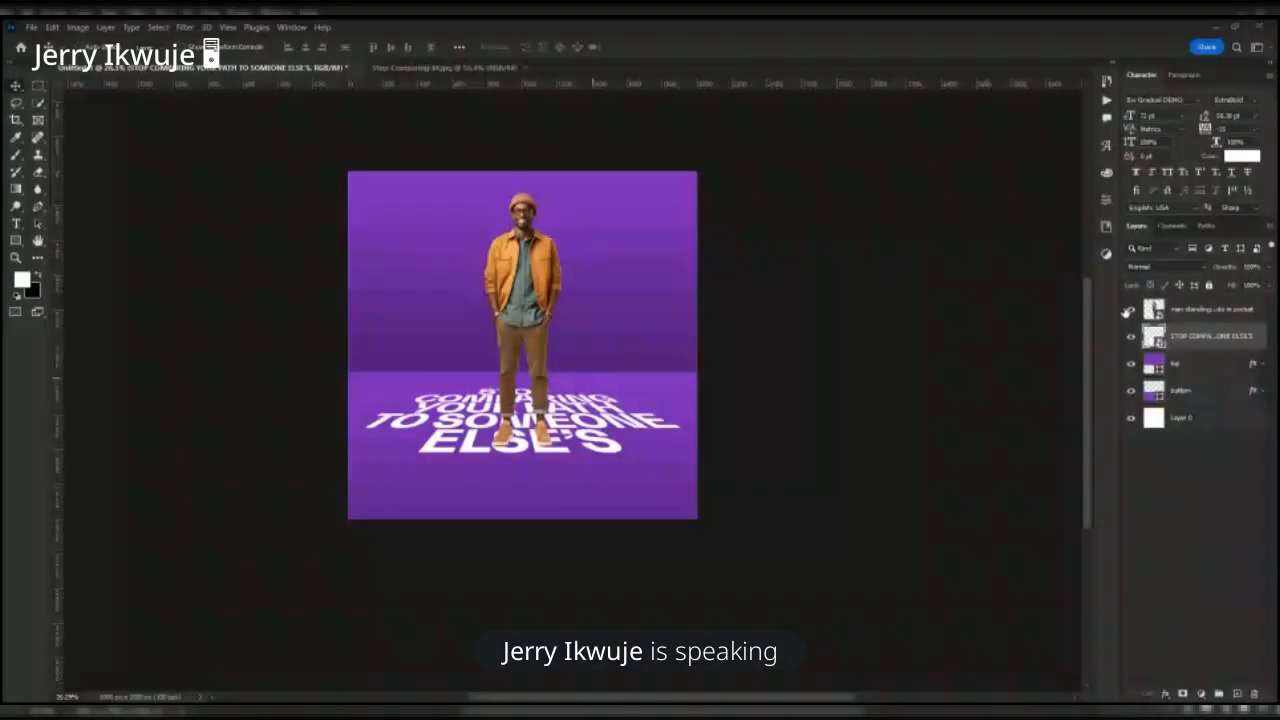
- Scale the standing man down slightly so his feet rest on the TO SOMEONE line of the floor text
left_click(1181, 311)
key("ctrl+t")
scroll(552, 255, "up", 3)
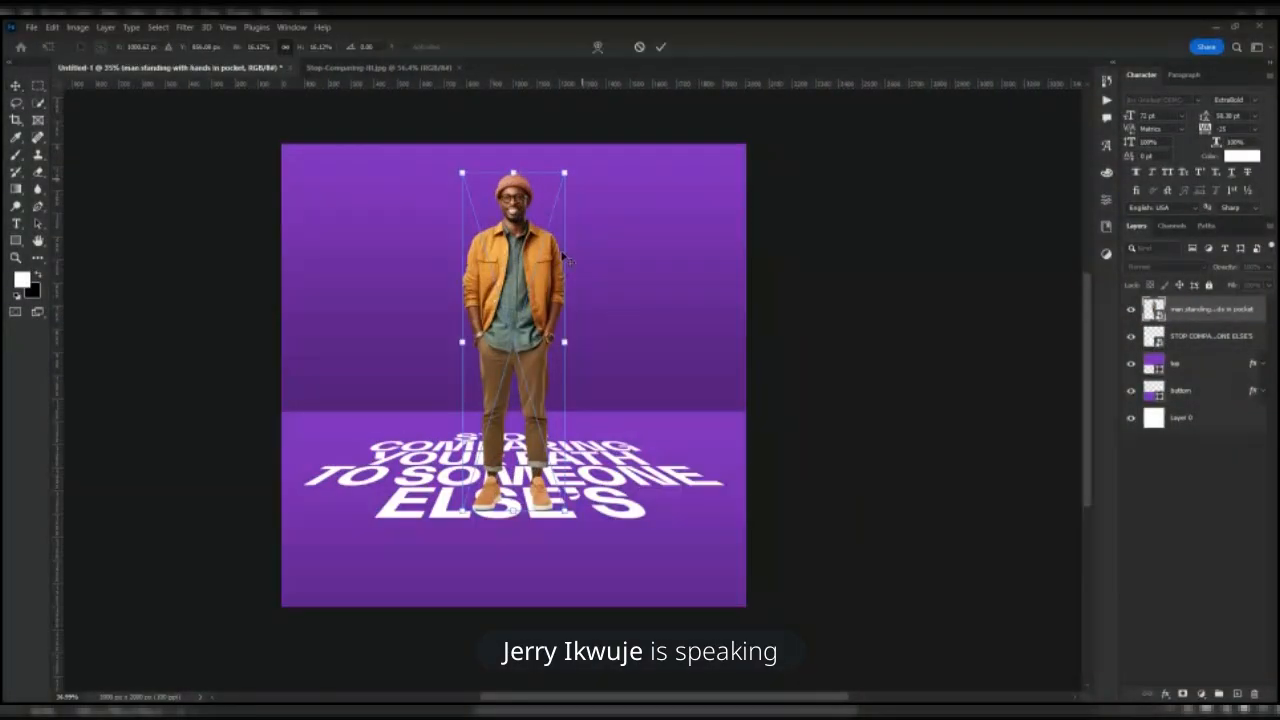
left_click_drag(565, 173, 556, 203)
key("Return")
scroll(510, 314, "up", 1)
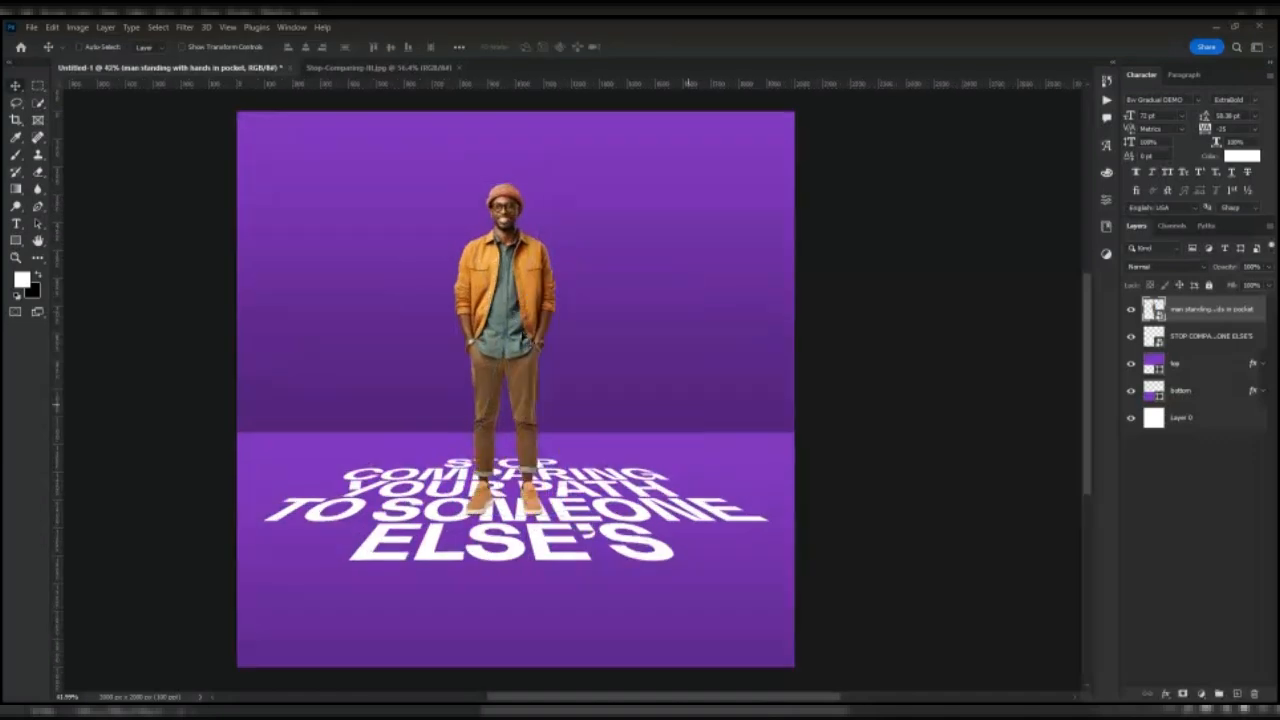
- Move the man and the floor text slightly down together and compare the layout with the Stop Comparing reference
left_click(1200, 337, "ctrl")
scroll(672, 376, "down", 1)
mouse_move(547, 410)
left_mouse_down()
mouse_move(550, 445)
mouse_move(543, 423)
left_mouse_up()
scroll(541, 445, "down", 1)
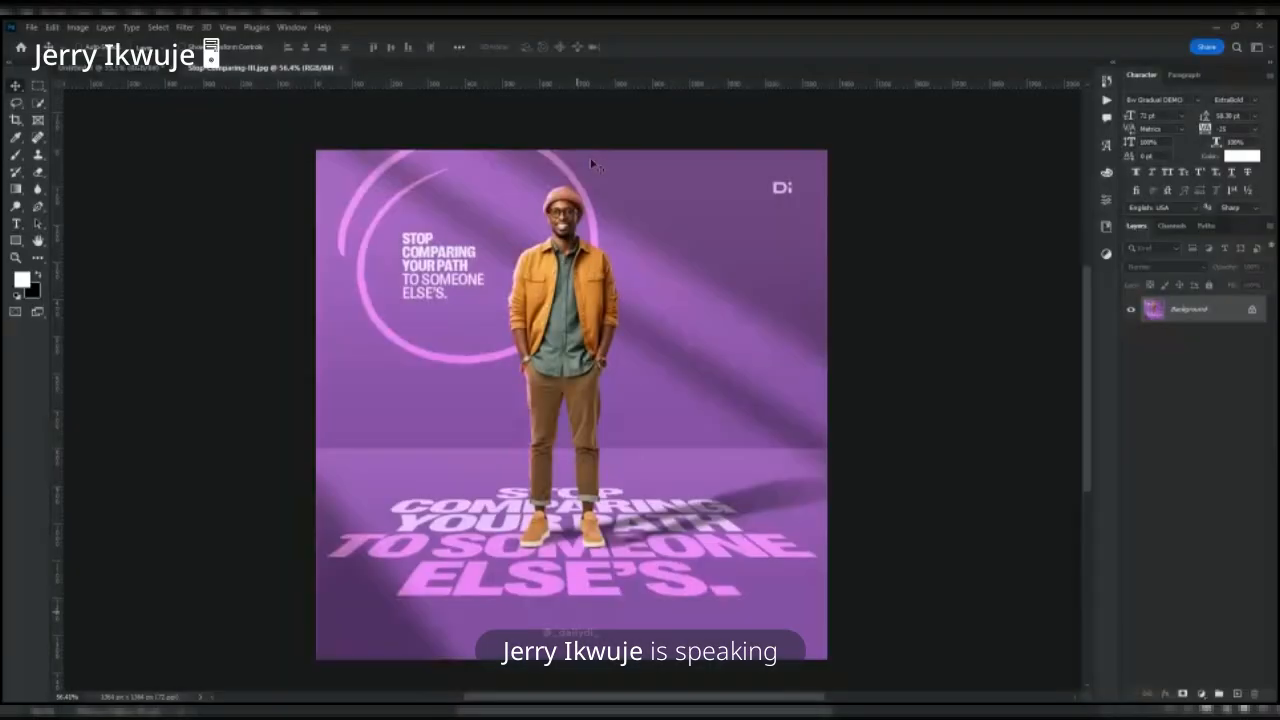
left_click(130, 67)
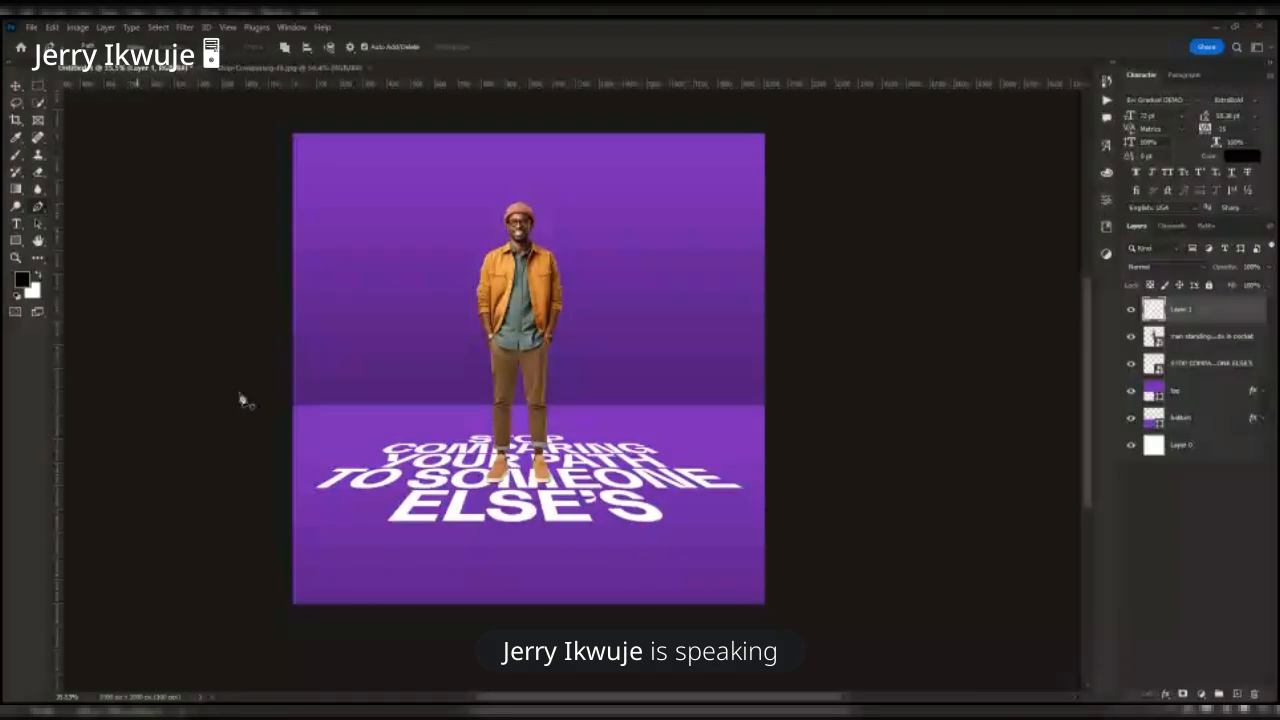
- Draw black Pen shapes for the shadows: a wedge over the canvas's lower-left corner and a diagonal band crossing the man's head
left_click(255, 423)
left_click_drag(323, 633, 235, 621)
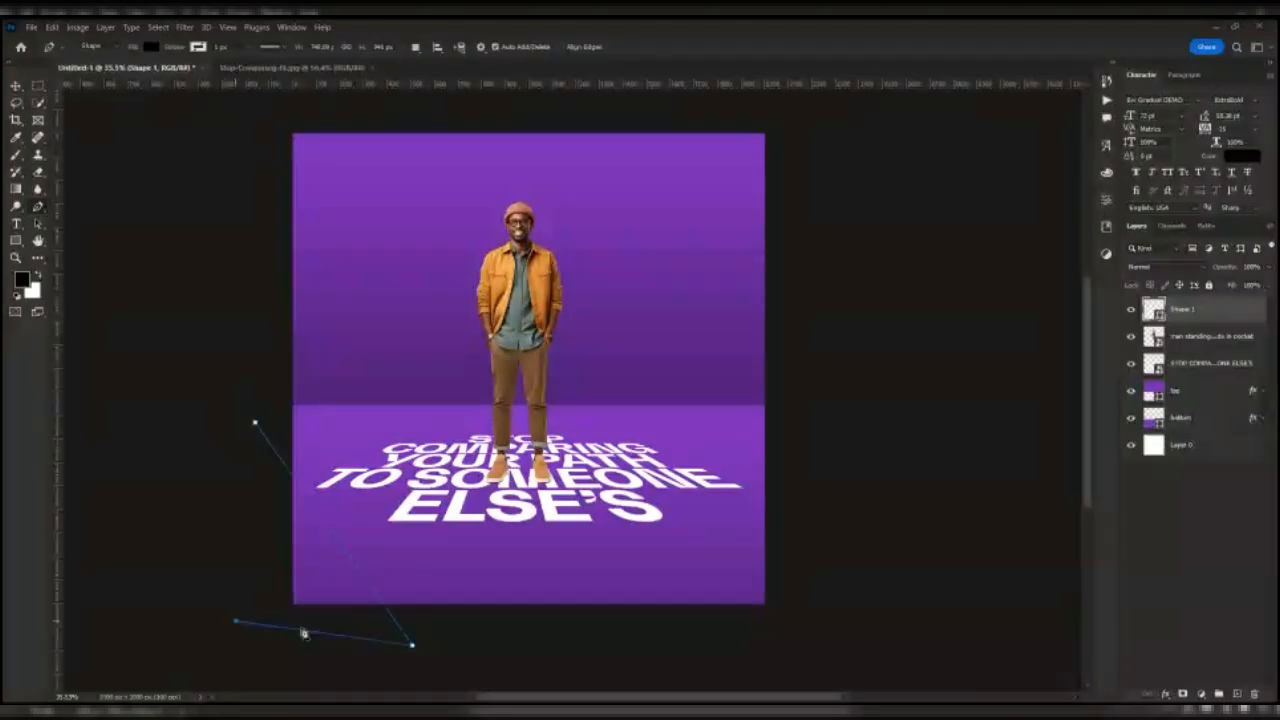
left_click(256, 424)
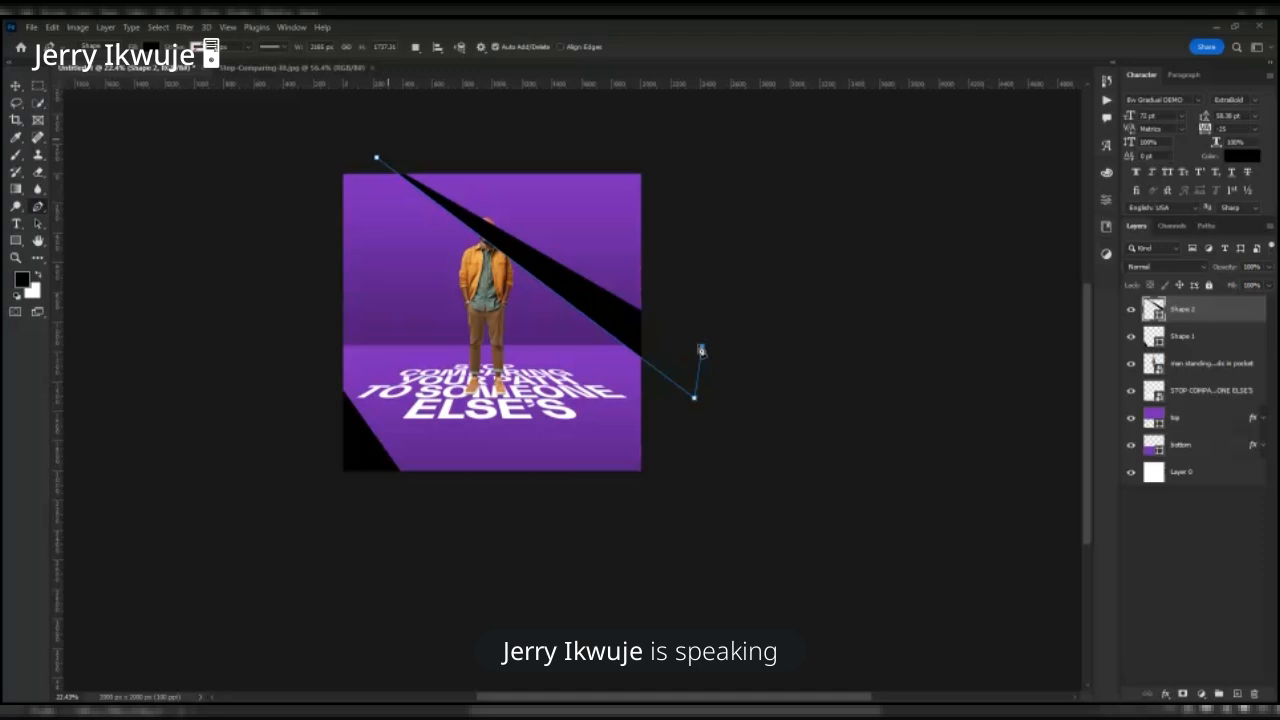
left_click(701, 348)
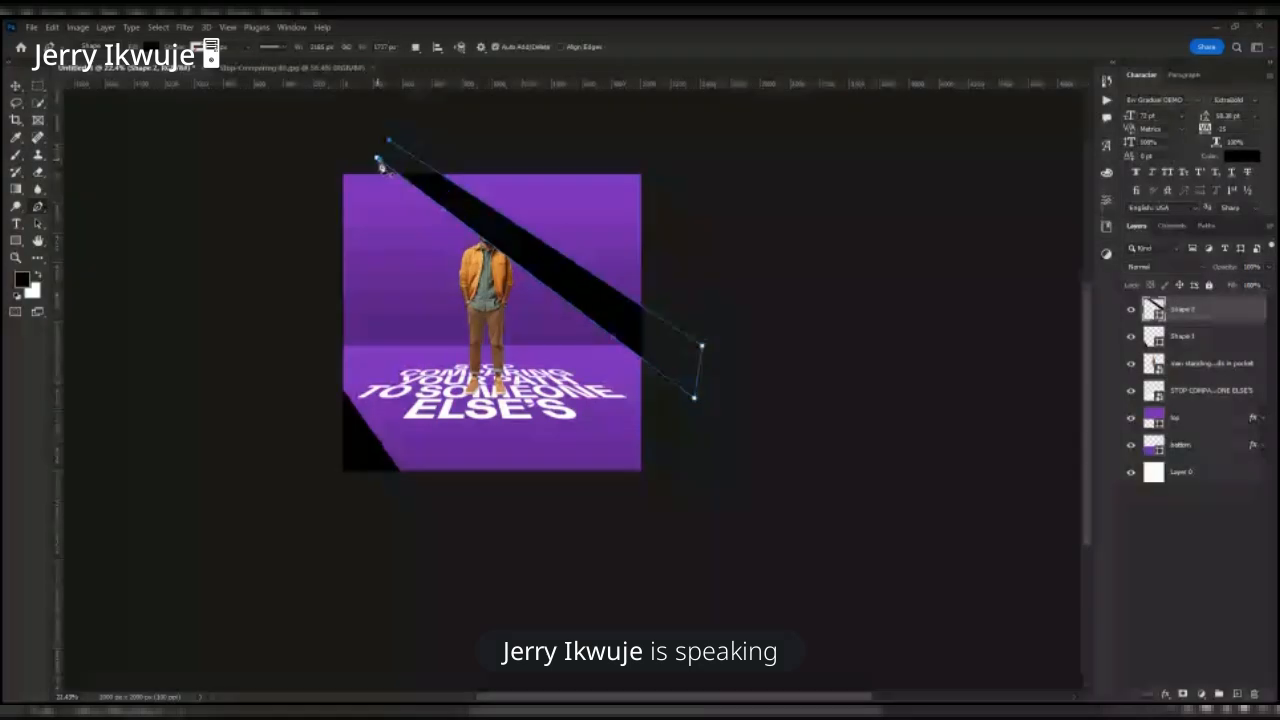
left_click(380, 163)
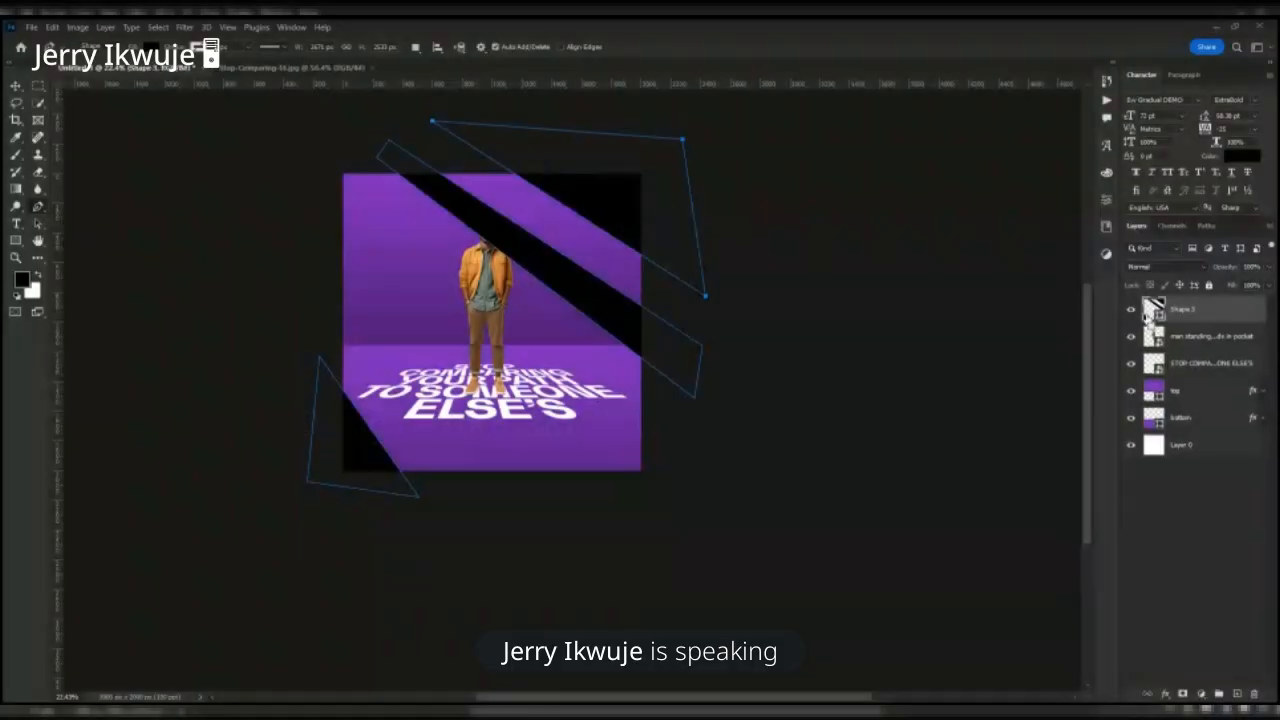
- Convert the black Shape 3 shadow layer to a smart object and soften it with a strong Gaussian Blur
right_click(1220, 312)
left_click(1122, 336)
scroll(495, 242, "up", 1)
left_click(185, 27)
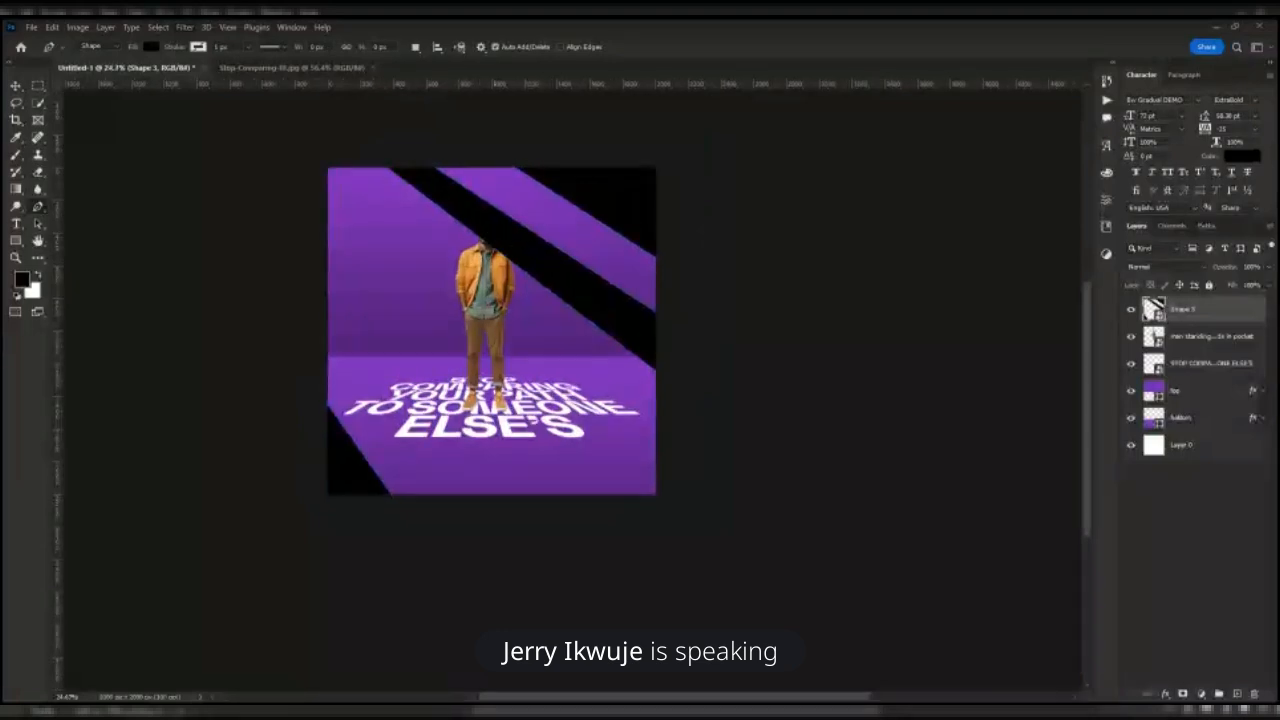
mouse_move(205, 195)
left_click(382, 246)
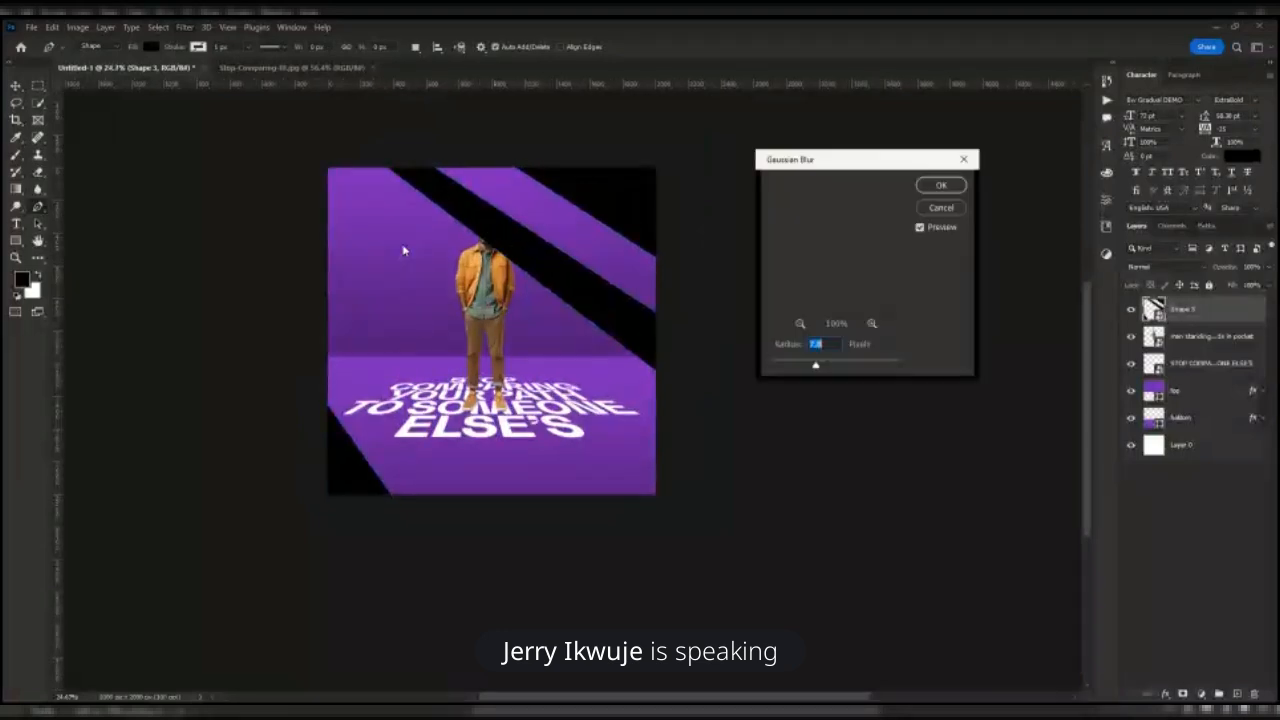
left_click_drag(815, 365, 853, 370)
left_click(941, 186)
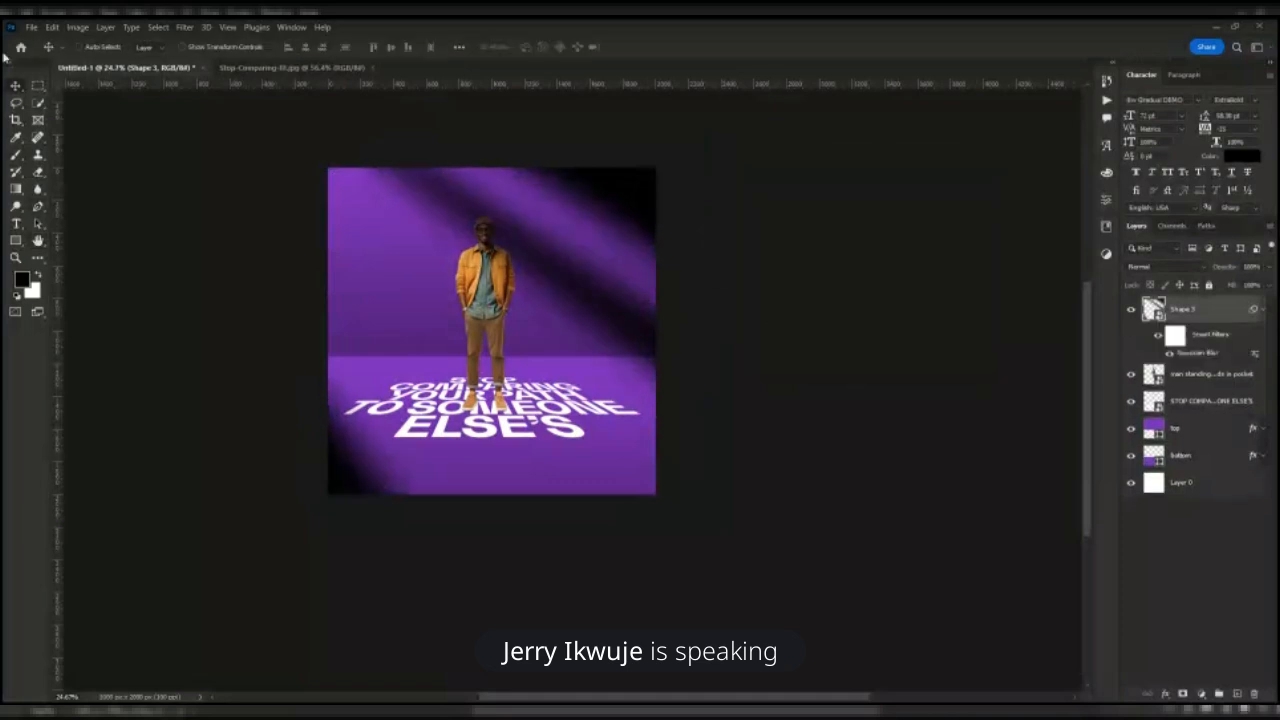
- Lower the blurred shadow layer's opacity to 50% and place it beneath the standing man layer
left_click(1269, 268)
left_click_drag(1271, 283, 1238, 286)
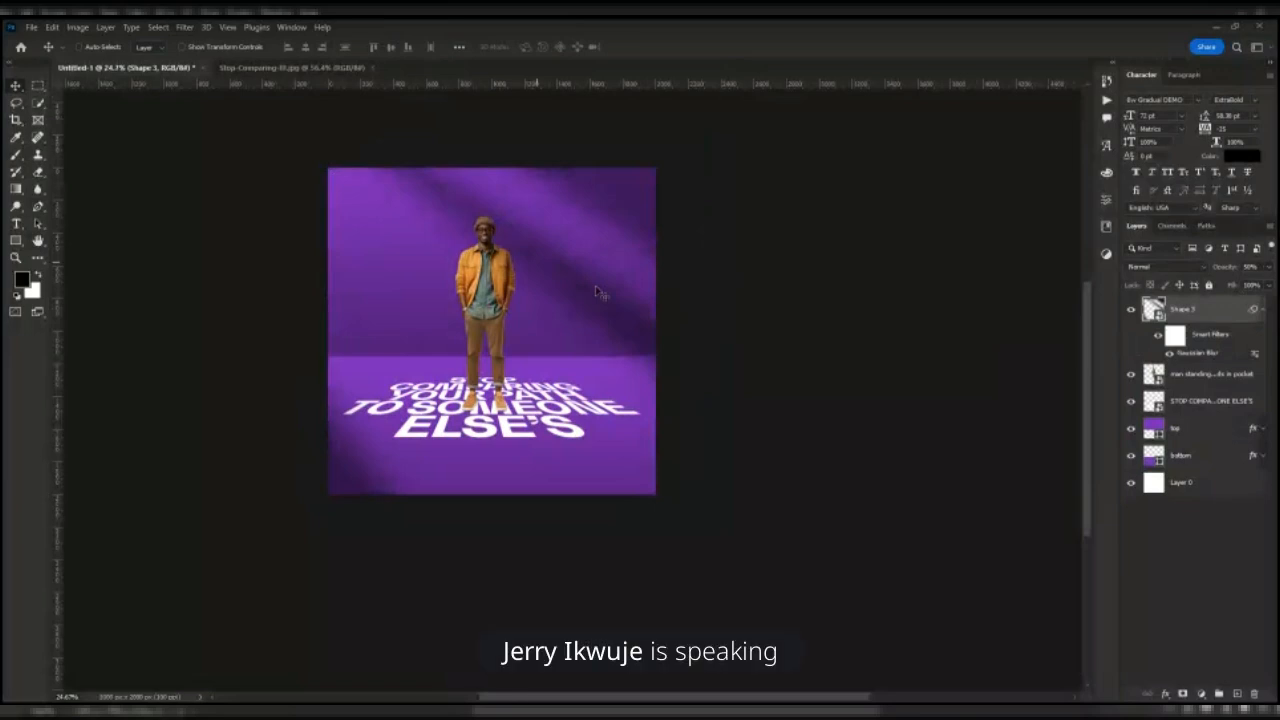
scroll(554, 271, "up", 2)
left_click_drag(1185, 318, 1192, 392)
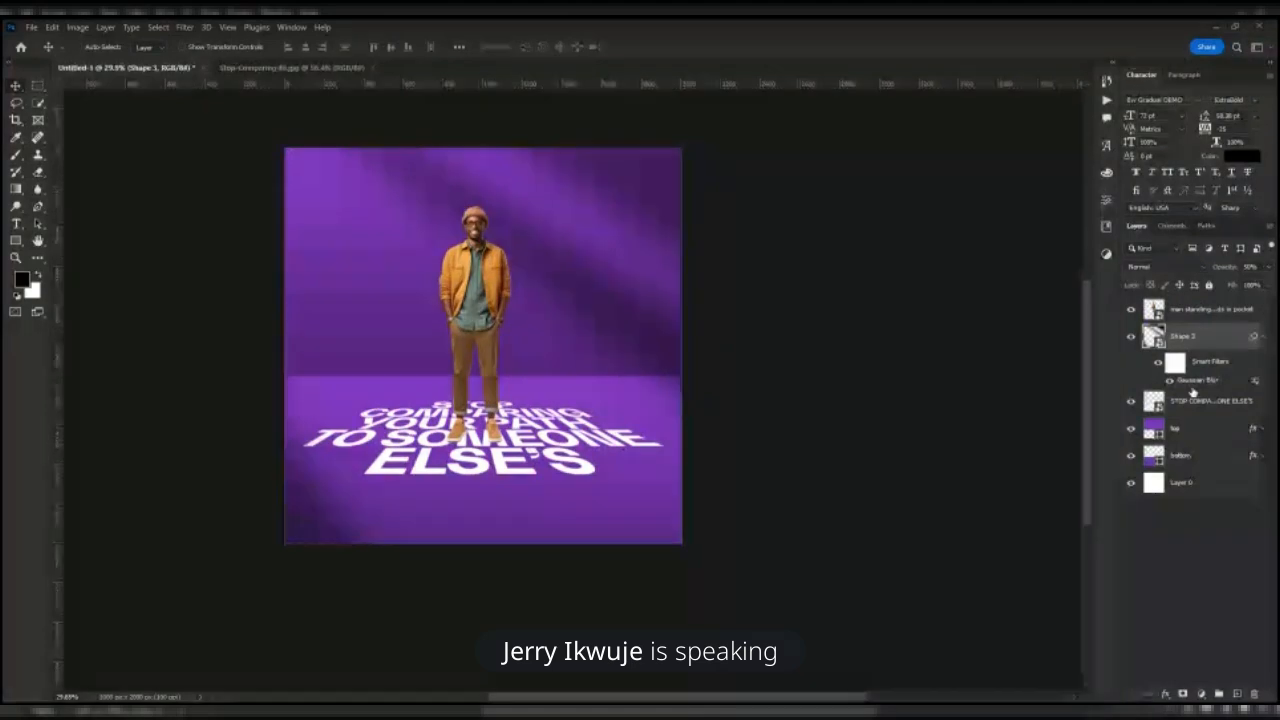
left_click(1254, 336)
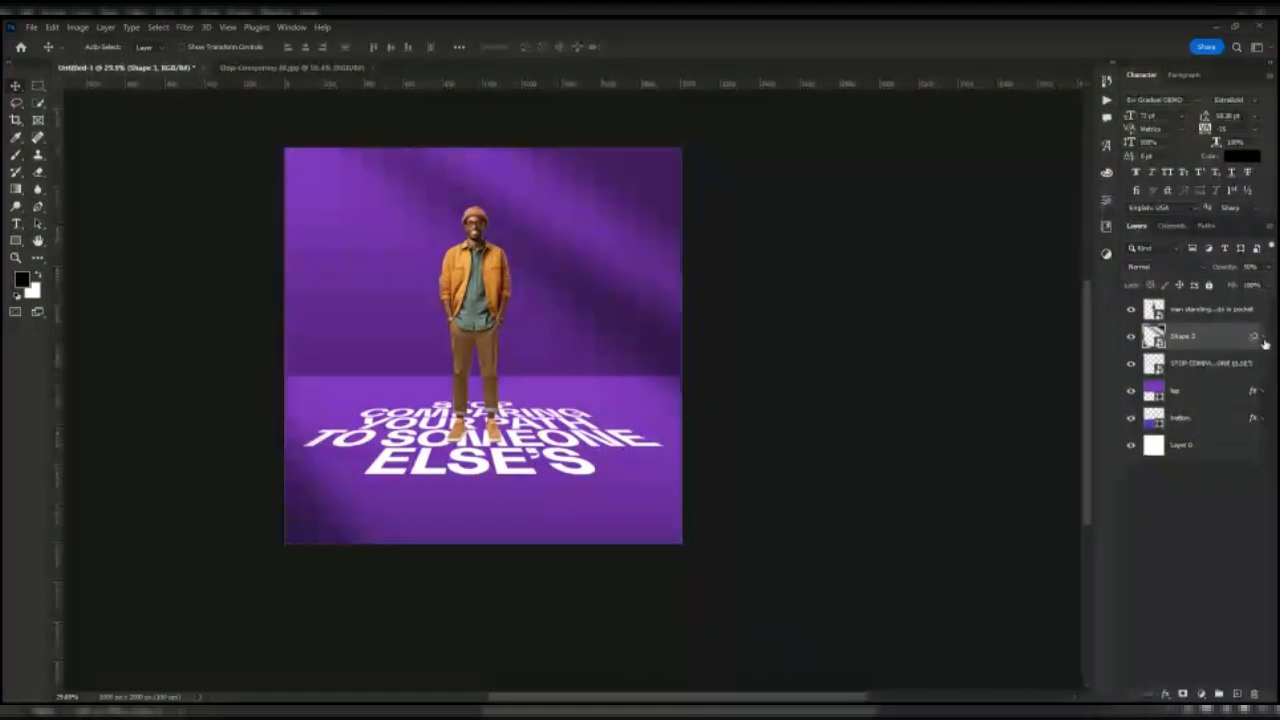
- Try Multiply and Soft Light on the shadow layer and set its blend mode to Hard Light
scroll(706, 341, "down", 2)
left_click(1166, 267)
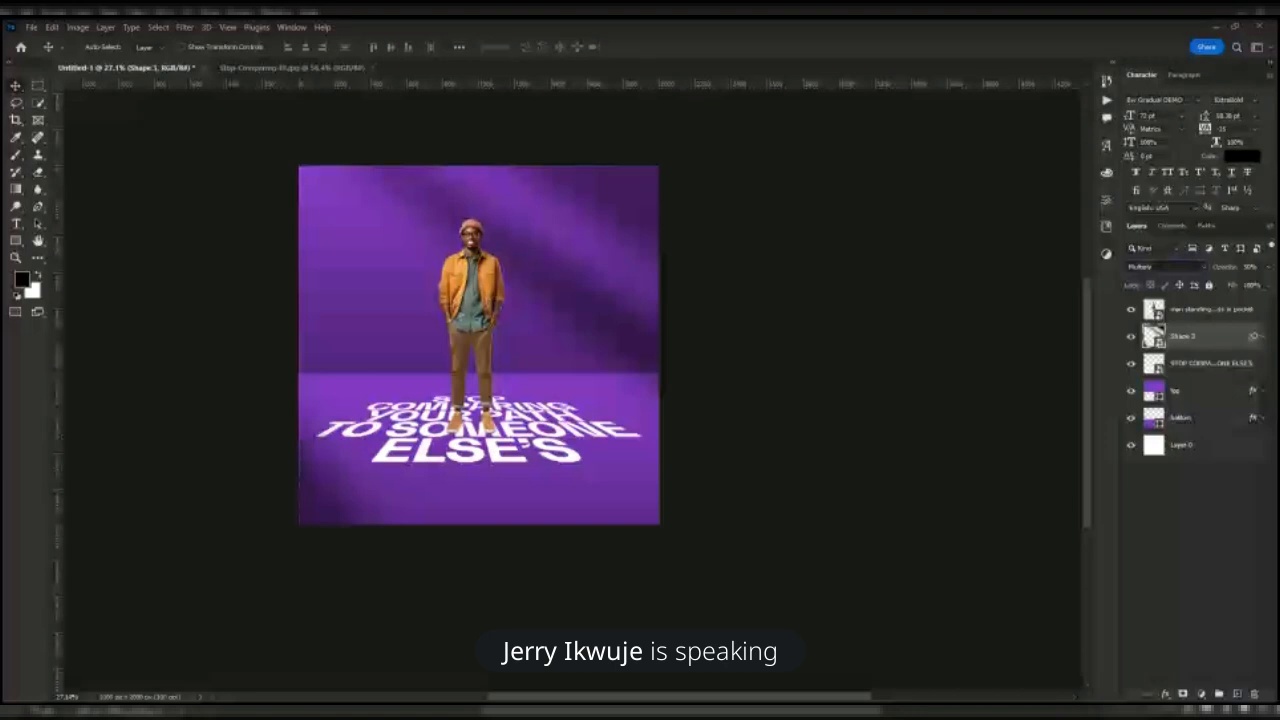
key("Down")
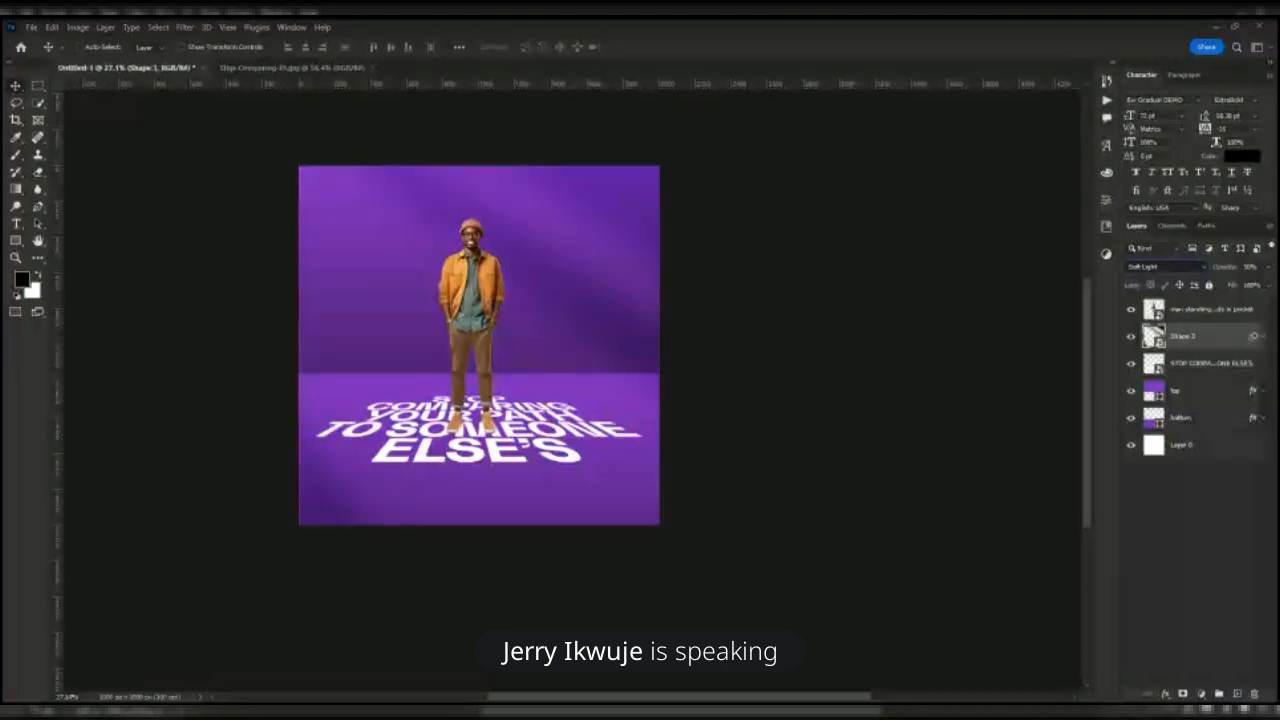
key("Down")
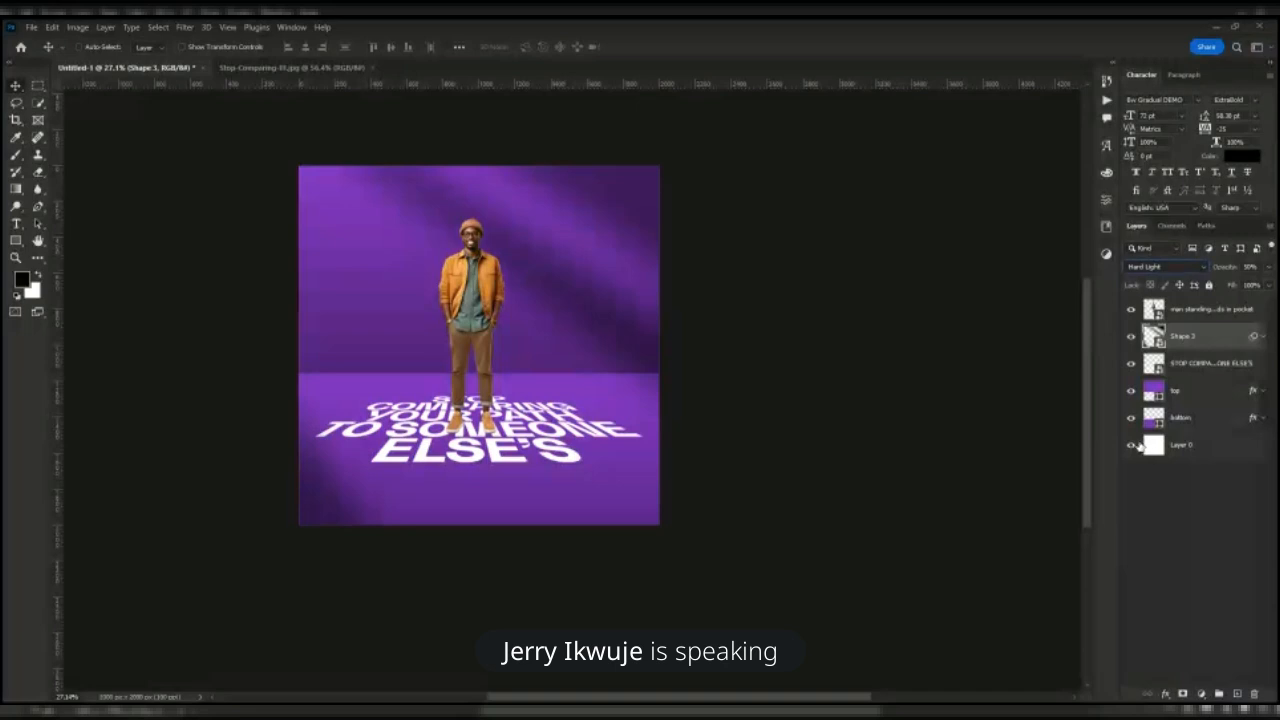
- Try several opacities on the Hard Light shadow layer and set it to 40%
left_click(1269, 268)
left_click(1269, 281)
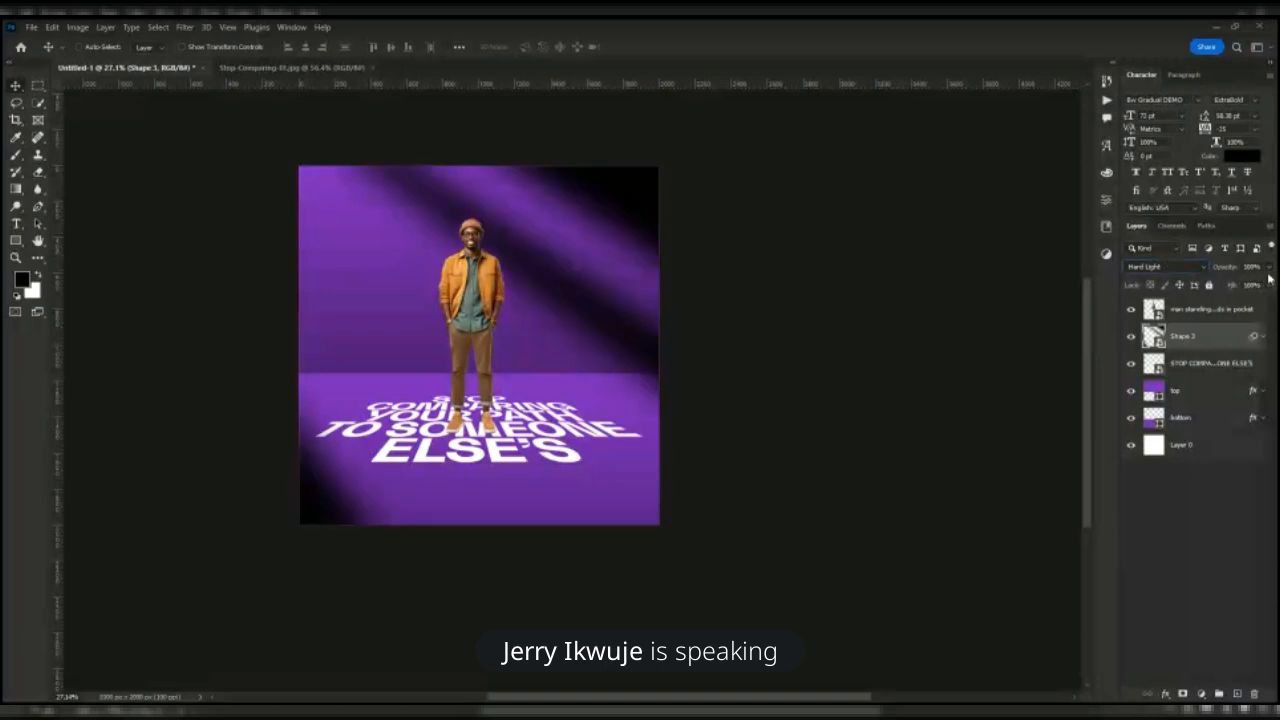
key("1")
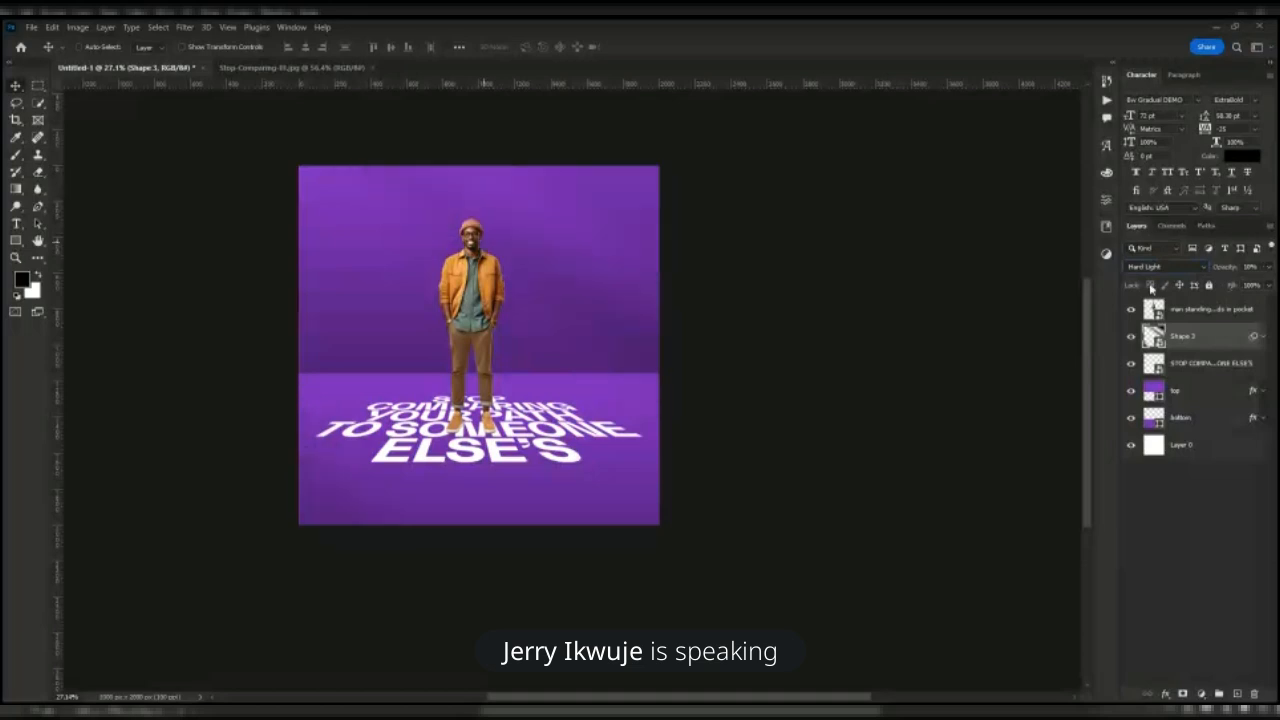
key("3")
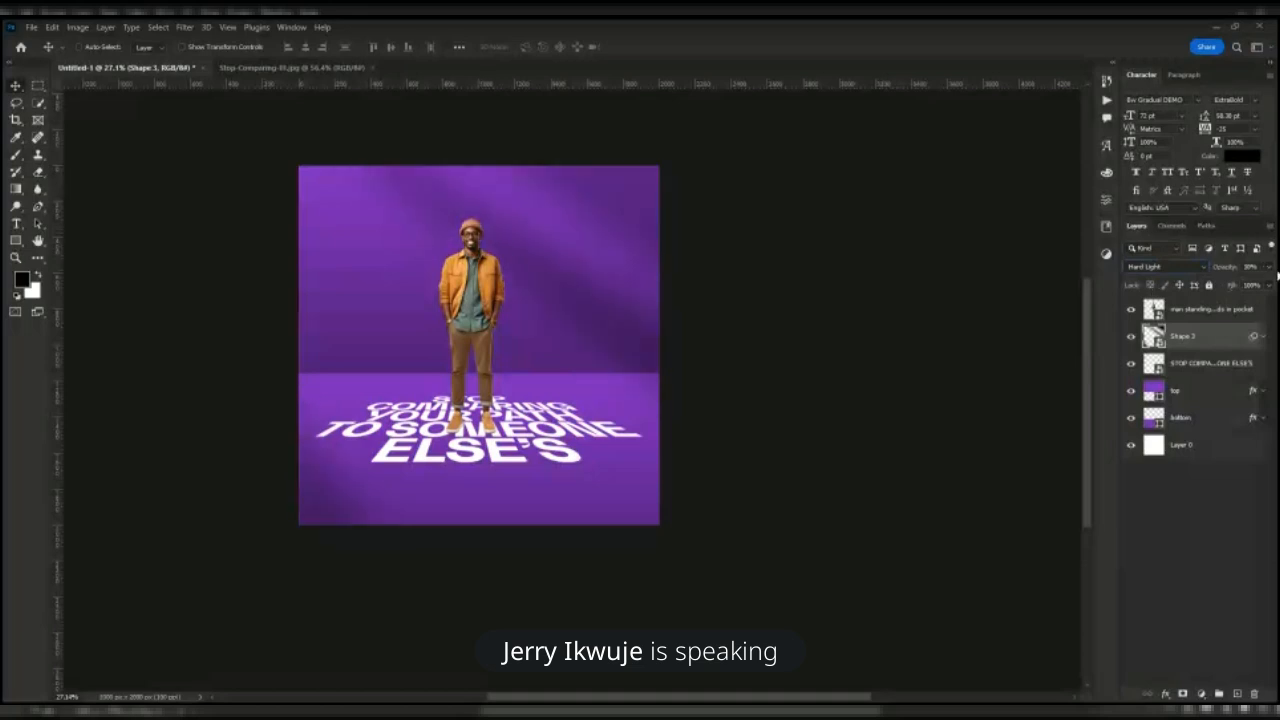
key("6")
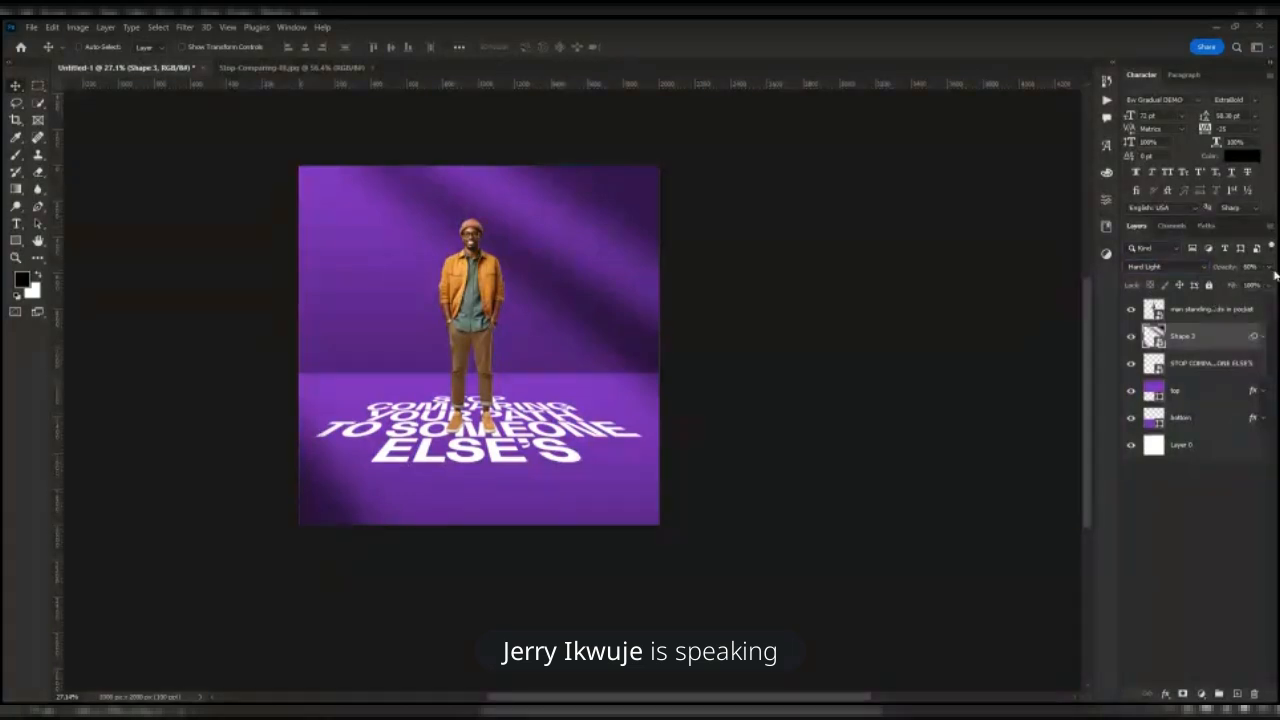
key("4")
scroll(432, 243, "down", 2)
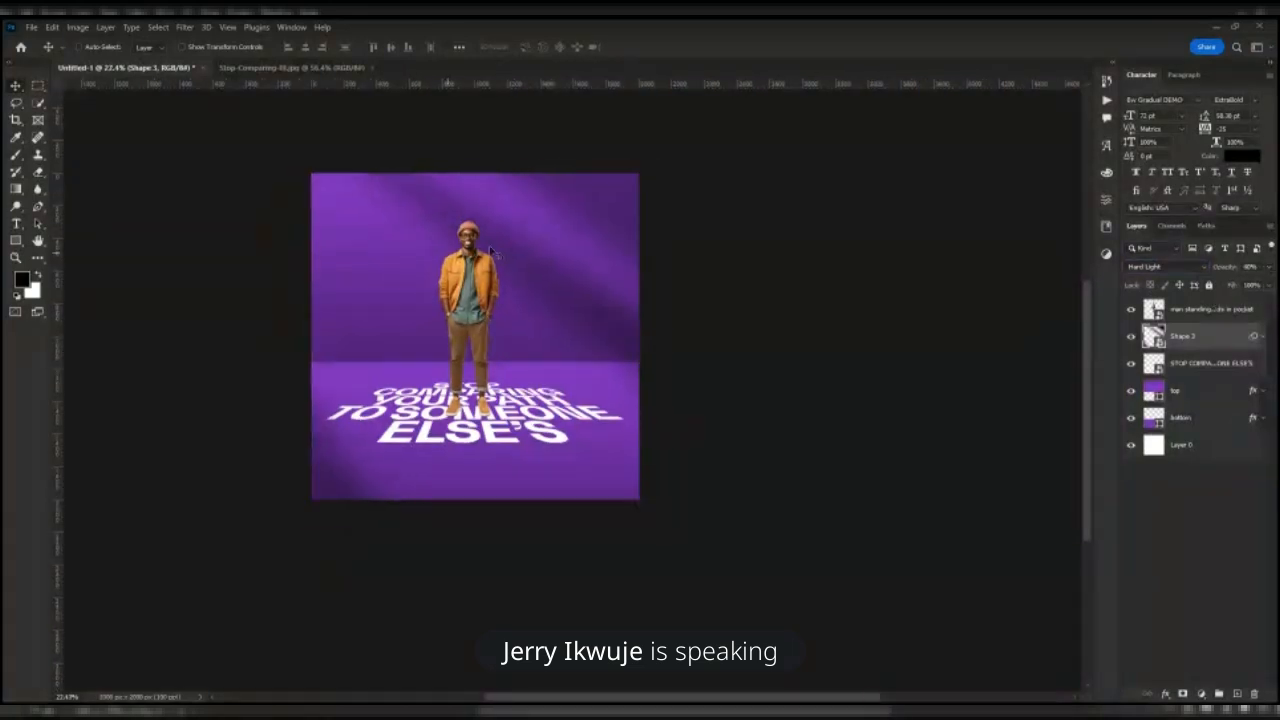
scroll(510, 238, "up", 2)
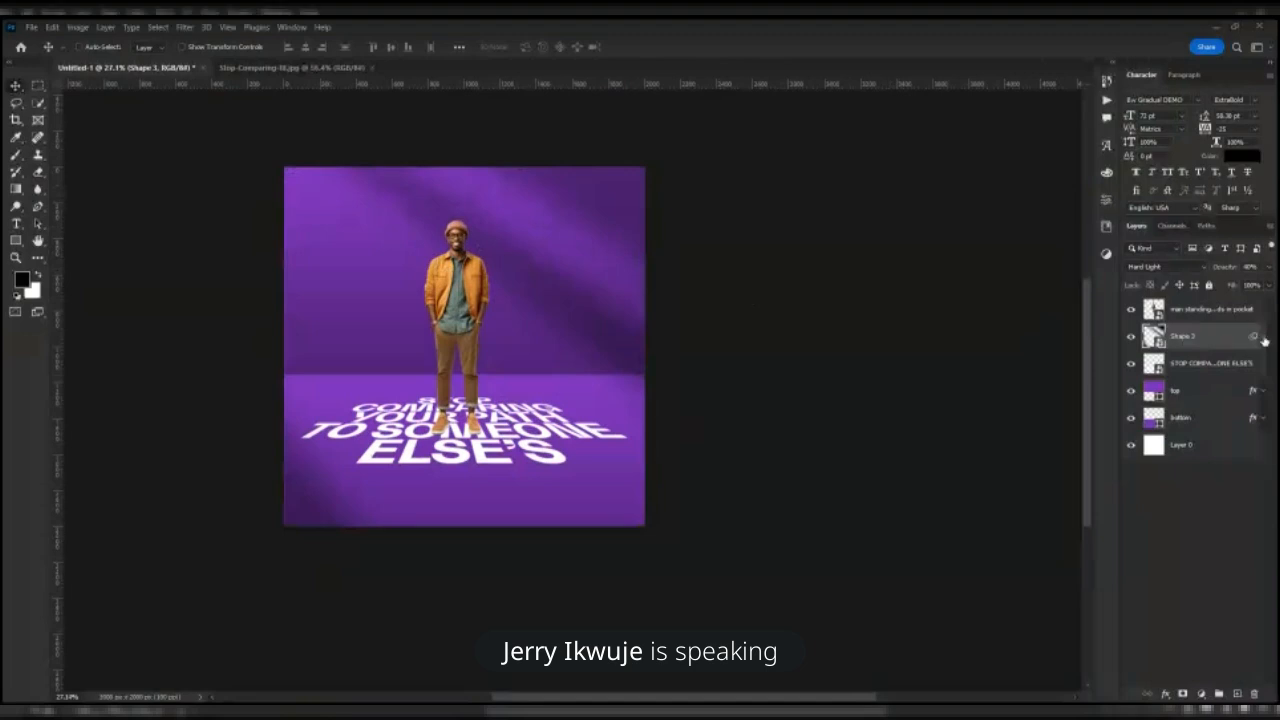
- Reduce the shadow layer's Gaussian Blur radius to 40.1 pixels for more defined diagonal bands
left_click(1263, 339)
double_click(1200, 380)
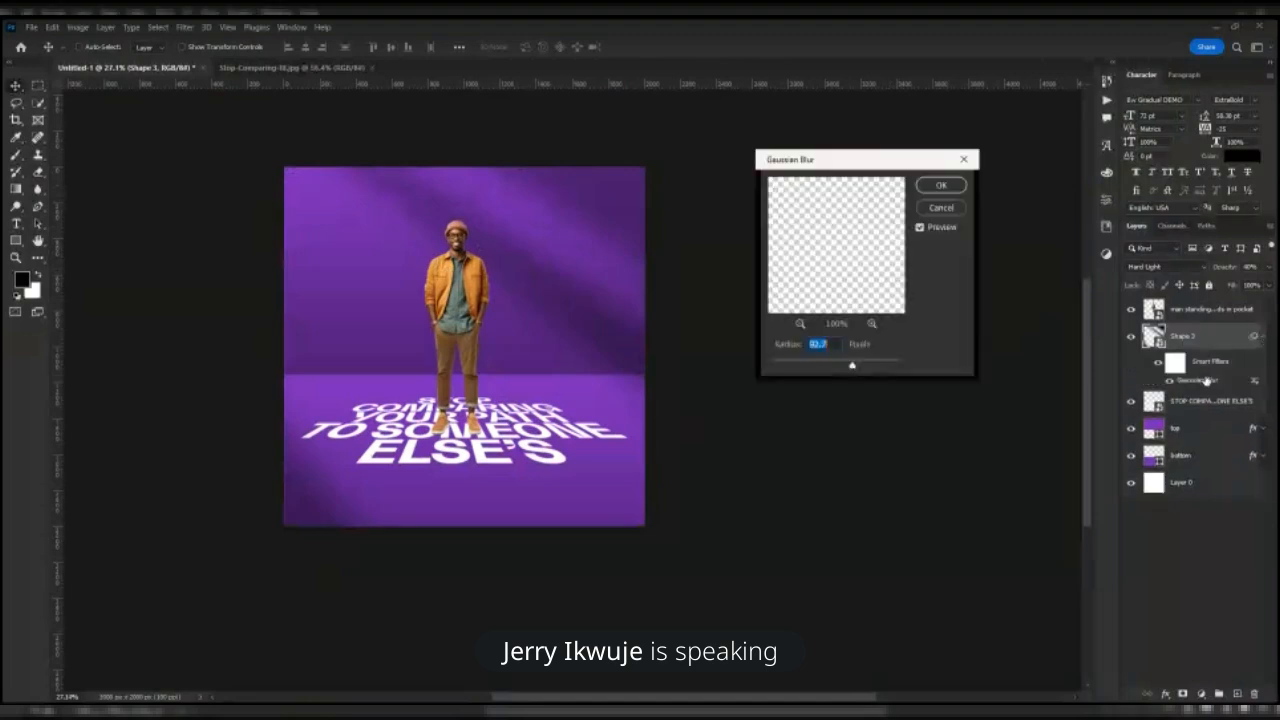
left_click_drag(852, 365, 832, 368)
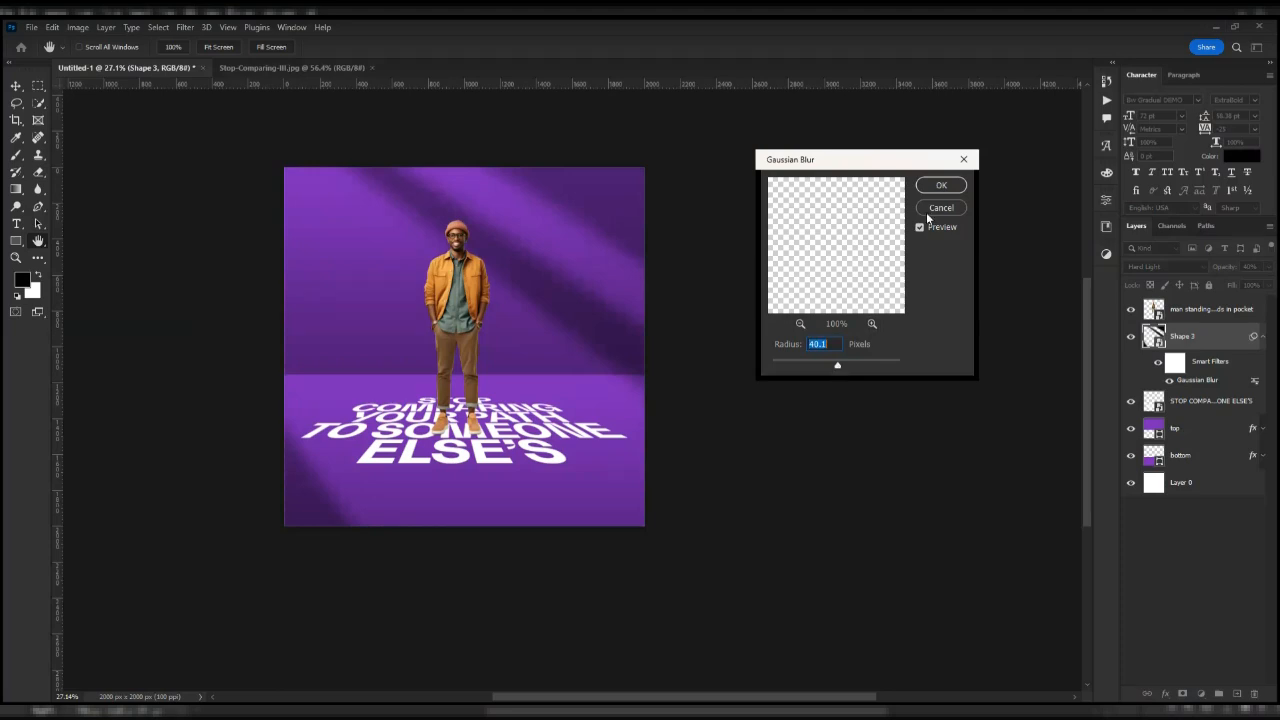
left_click(941, 185)
- Add a new layer above the man, clip it to him and set its blend mode to Overlay
scroll(600, 306, "up", 3)
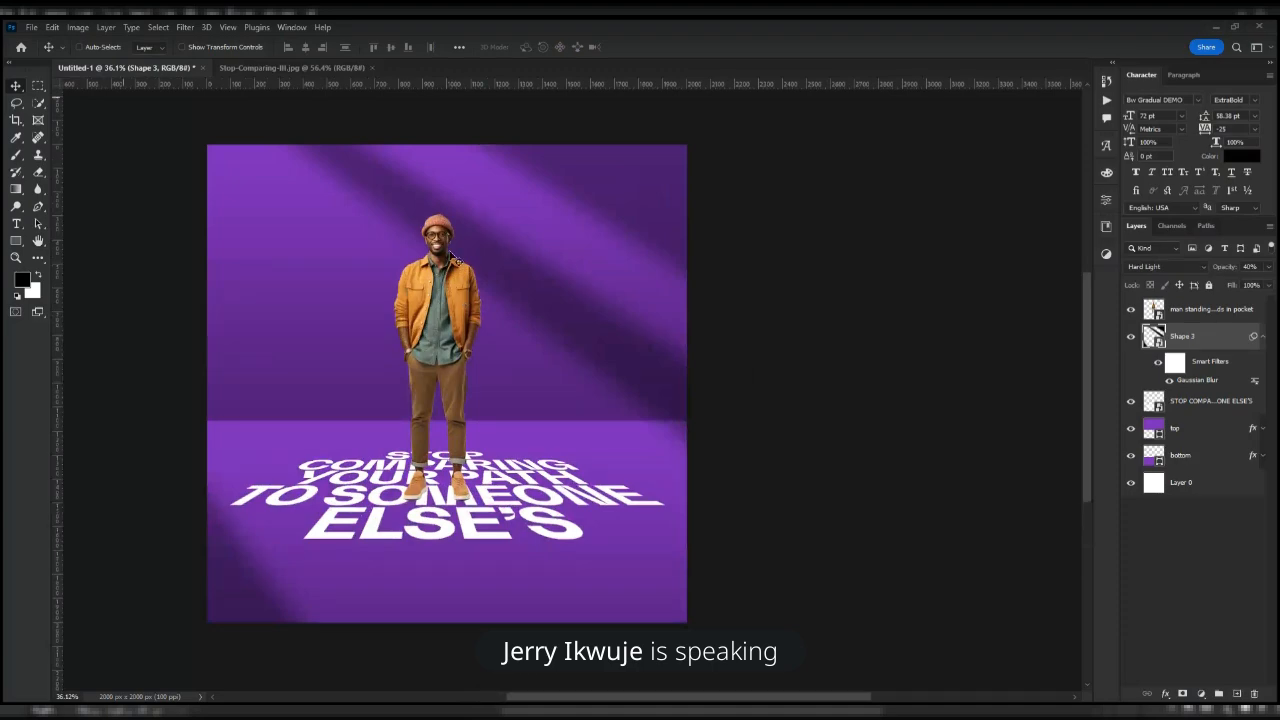
scroll(423, 258, "up", 2)
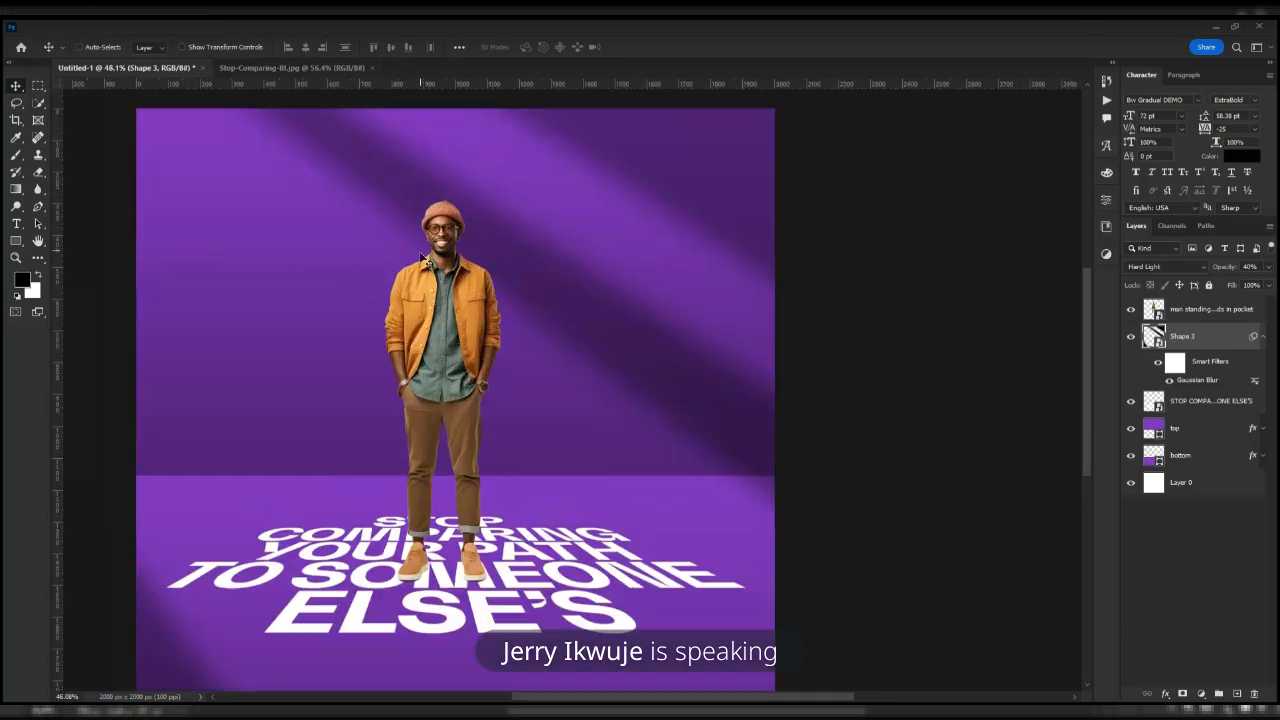
scroll(423, 256, "up", 2)
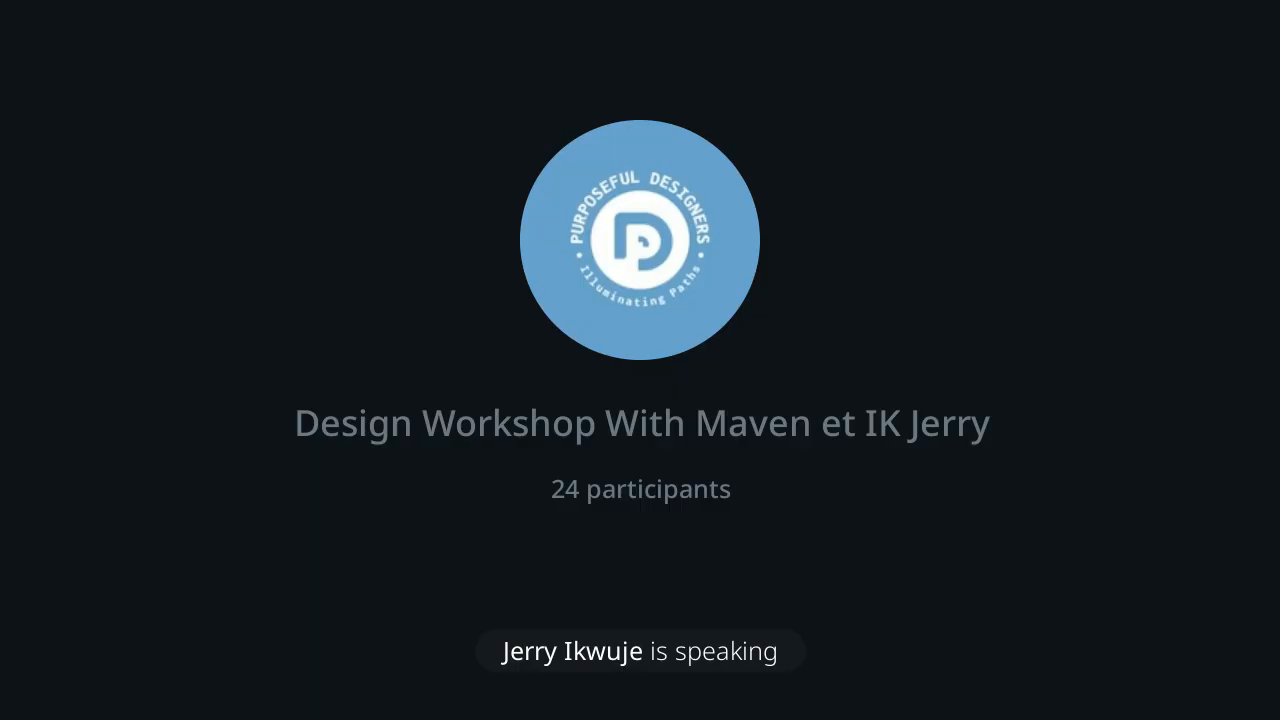
left_click(1237, 695)
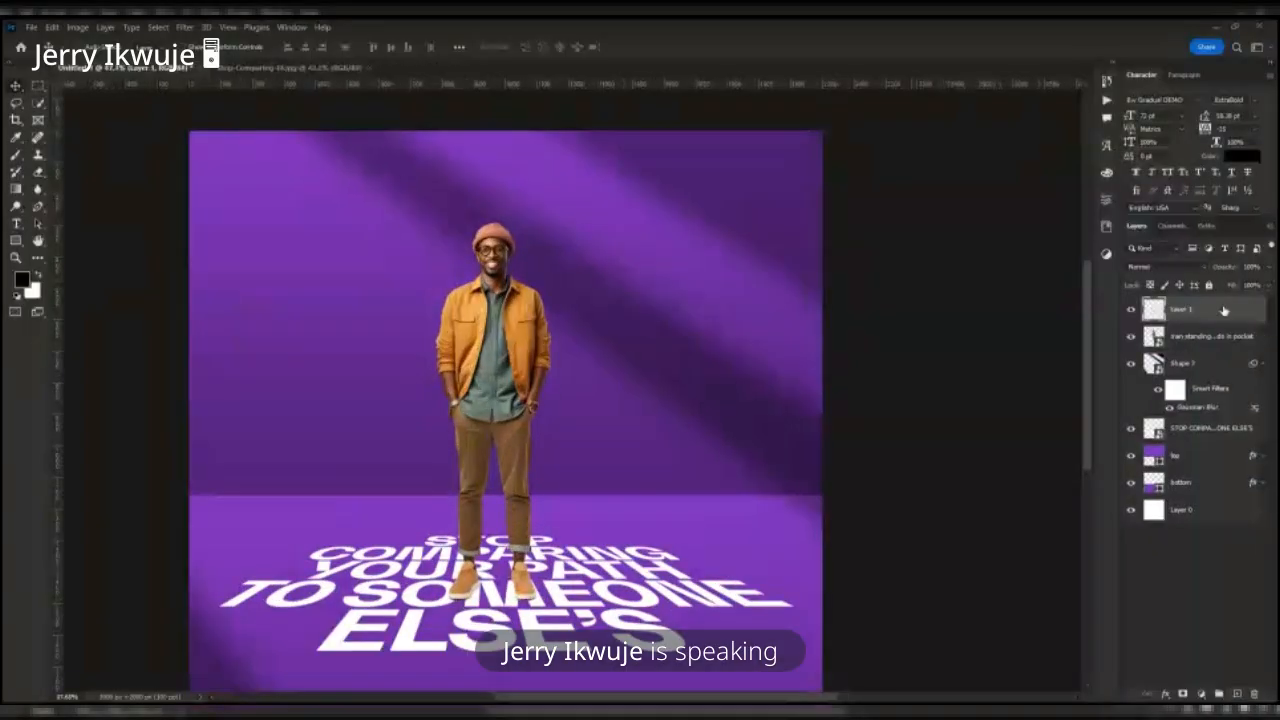
left_click(1187, 323, "alt")
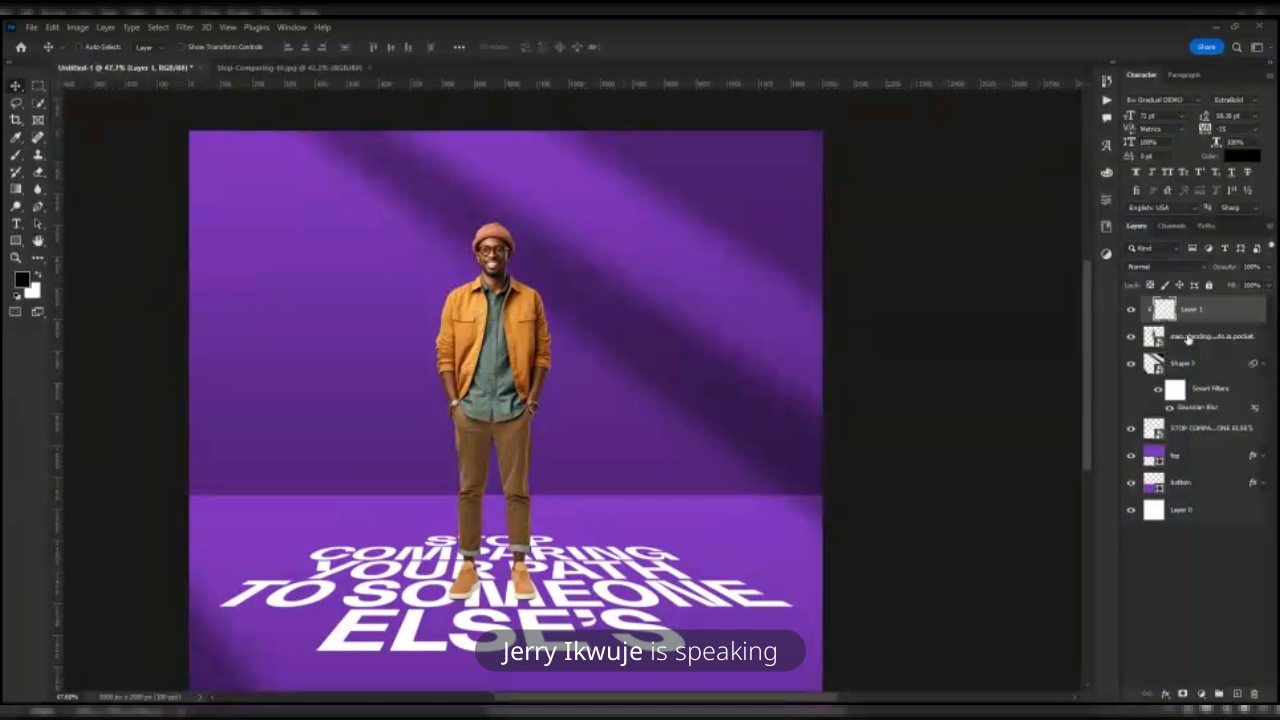
scroll(585, 230, "down", 2)
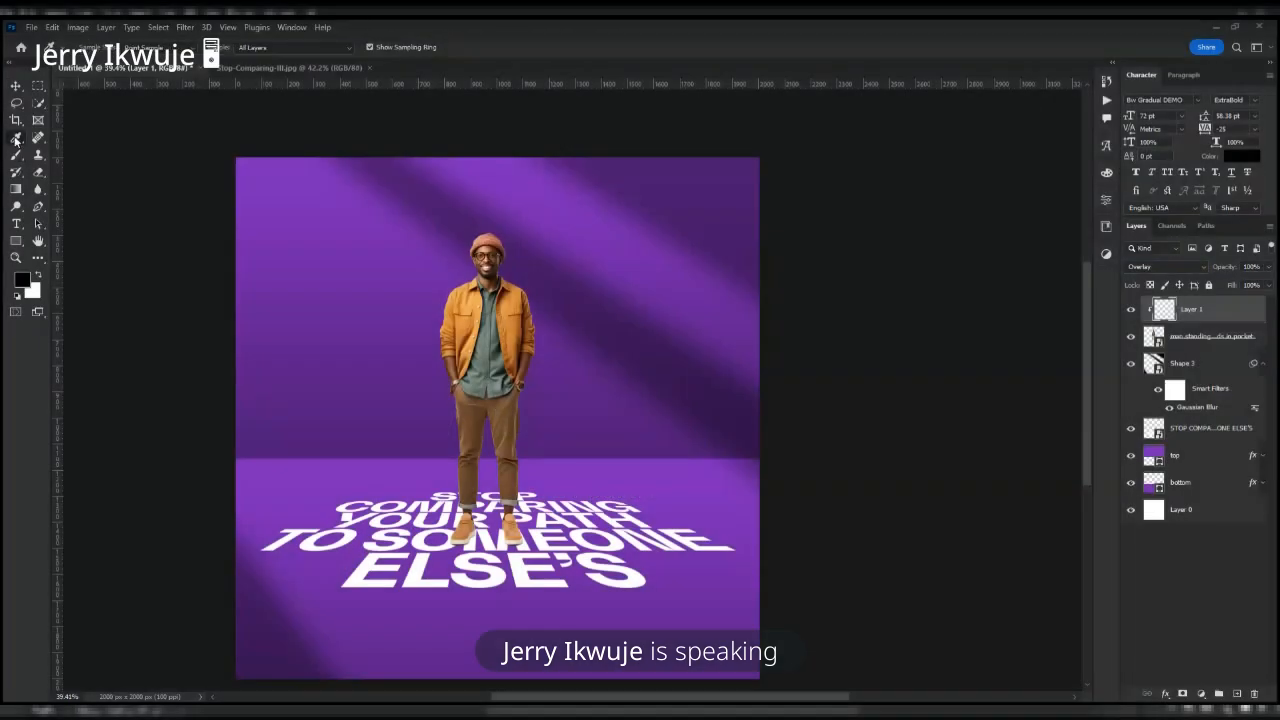
- Set the foreground colour to purple 9b32eb and brush light onto the left edge of the man's hat and jacket, using Lighten blending
scroll(414, 283, "up", 3)
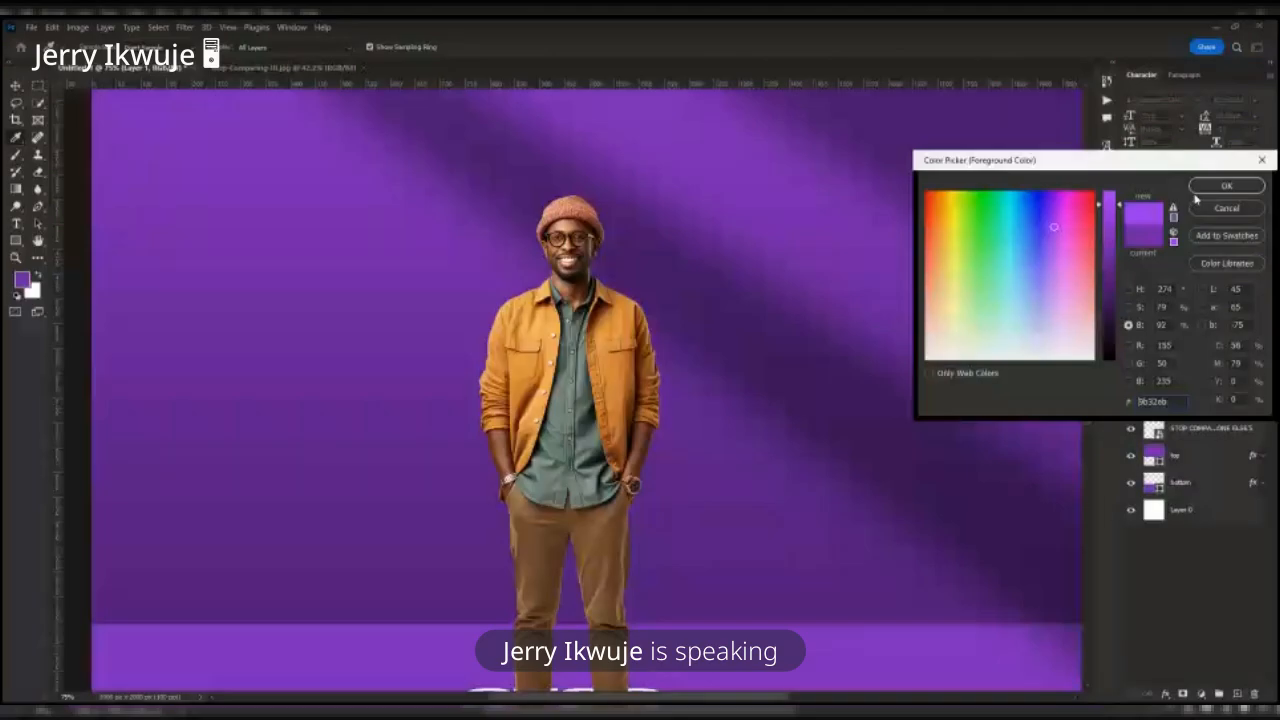
key("Return")
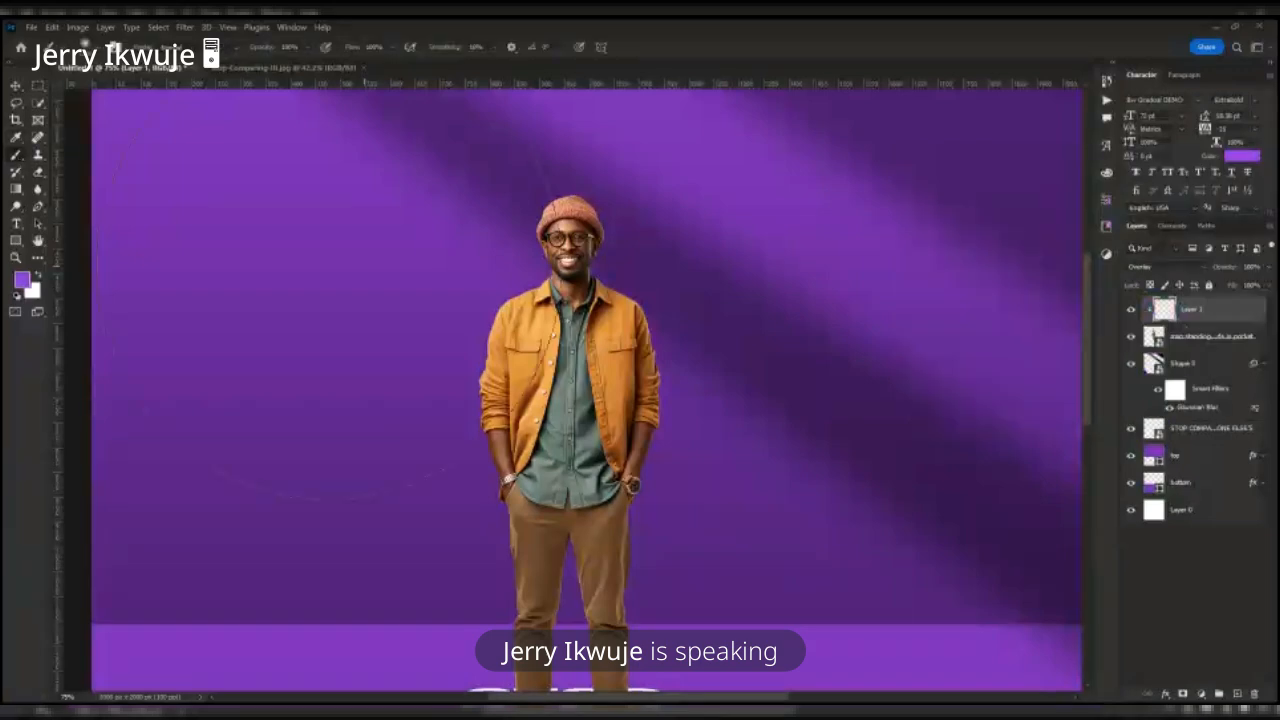
scroll(366, 251, "down", 3)
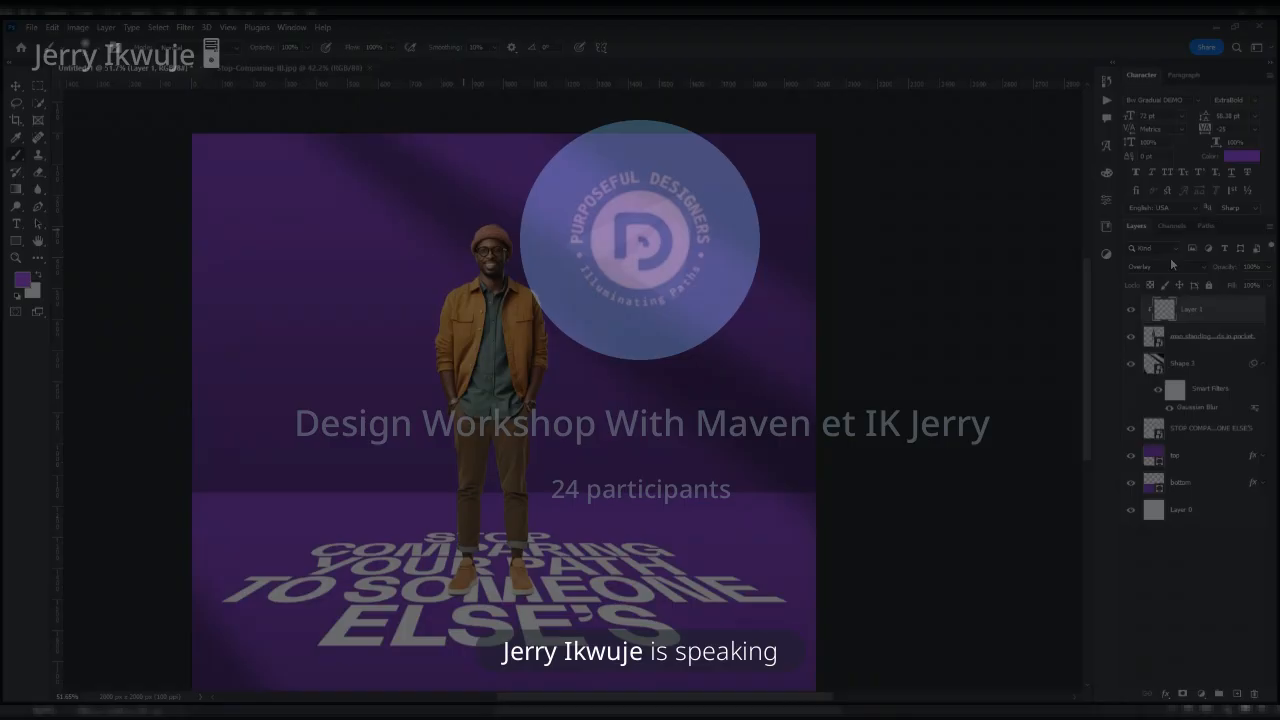
scroll(465, 236, "up", 3)
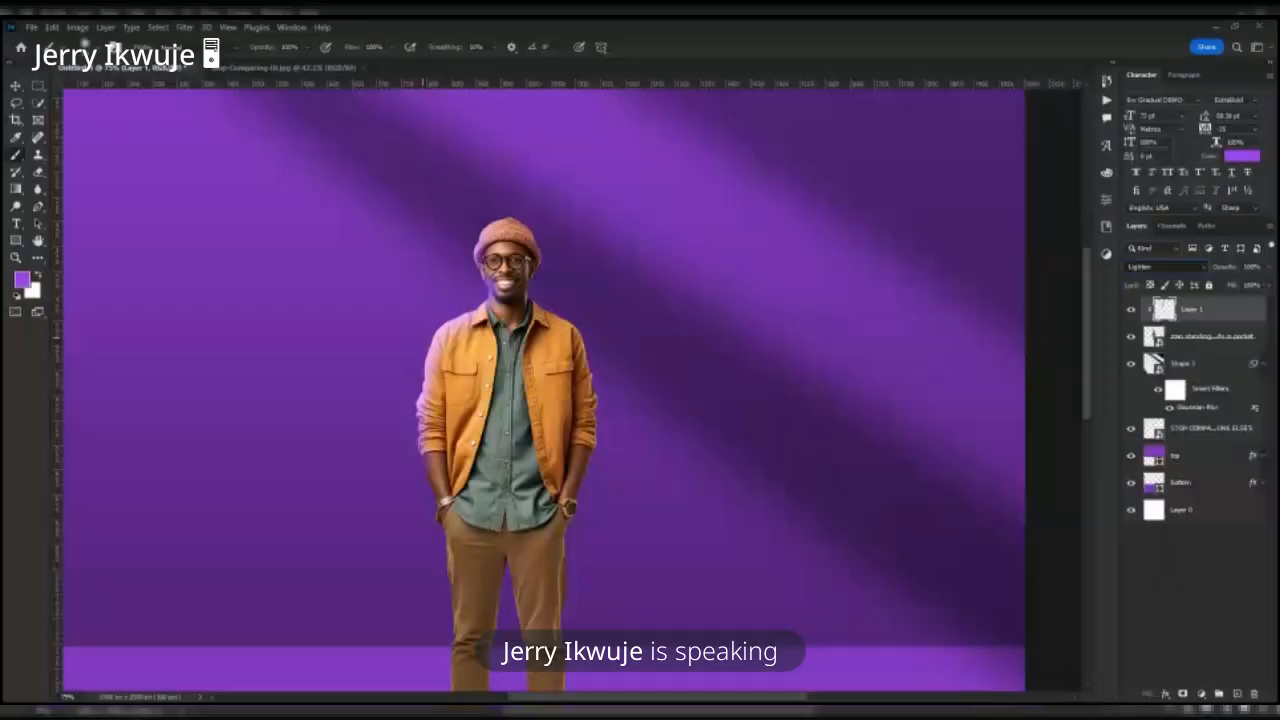
- Cycle through the lightening blend modes on the clipped light layer and settle on Color Dodge
key("Down")
key("Down")
key("Down")
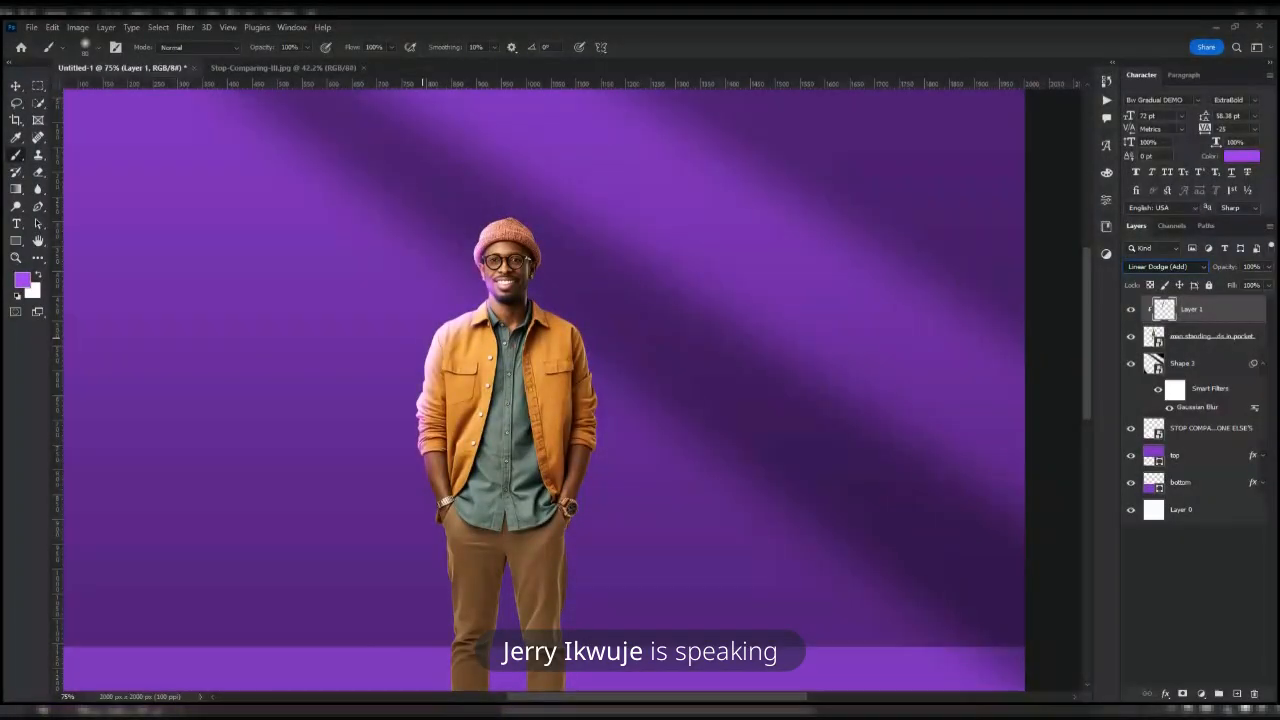
key("Down")
key("Up")
key("Up")
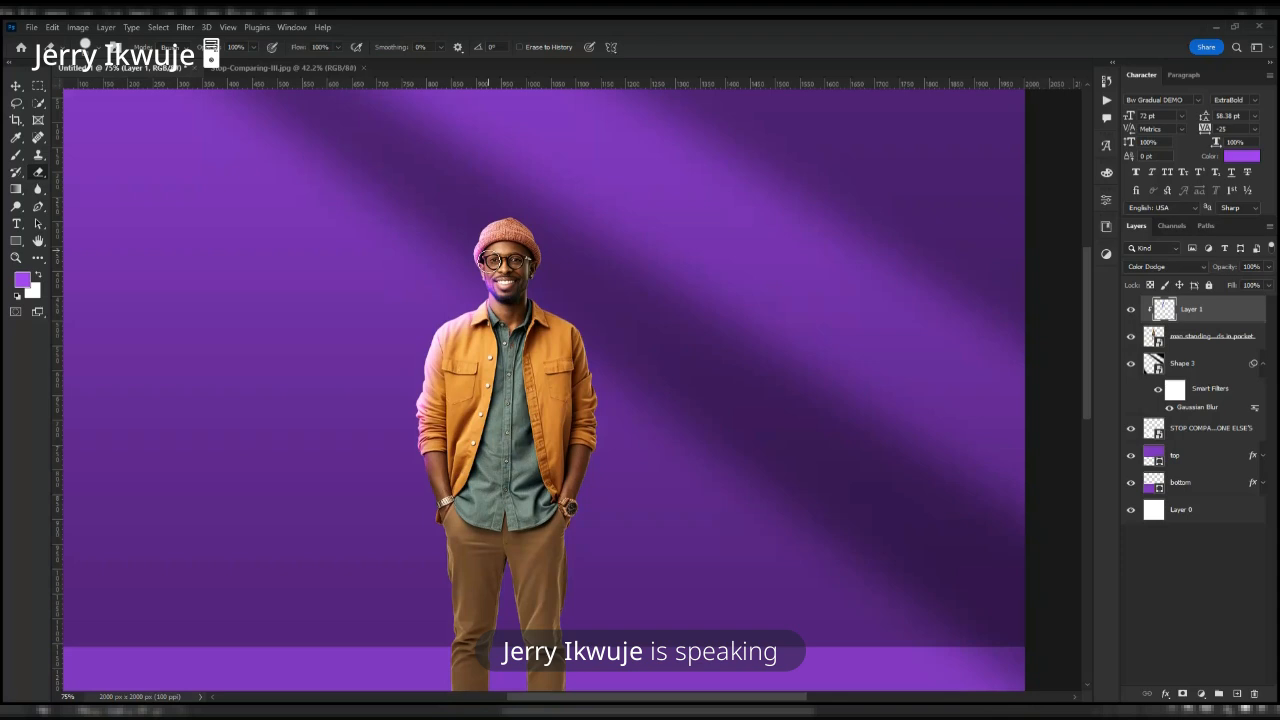
- Refine the purple rim light with a larger Eraser around the man's head and shoulder and more Brush strokes along his arm
key("bracketright")
key("bracketright")
left_click_drag(480, 247, 443, 302)
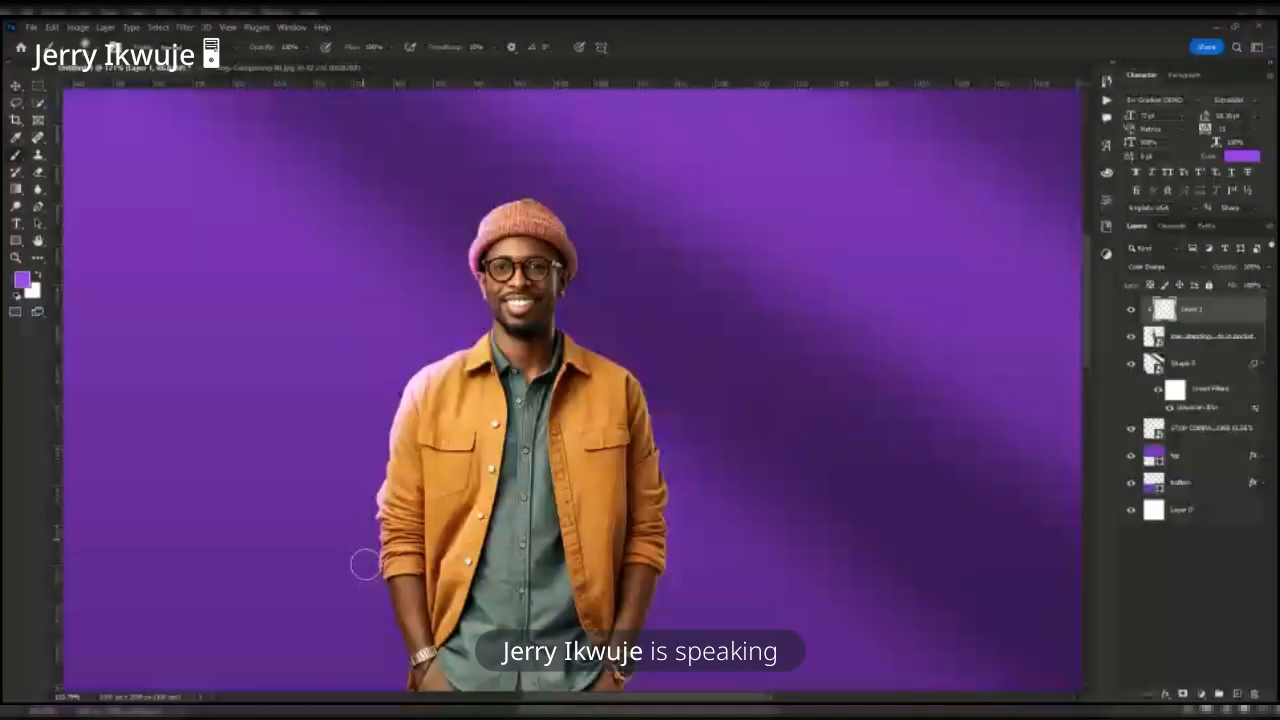
key("ctrl+0")
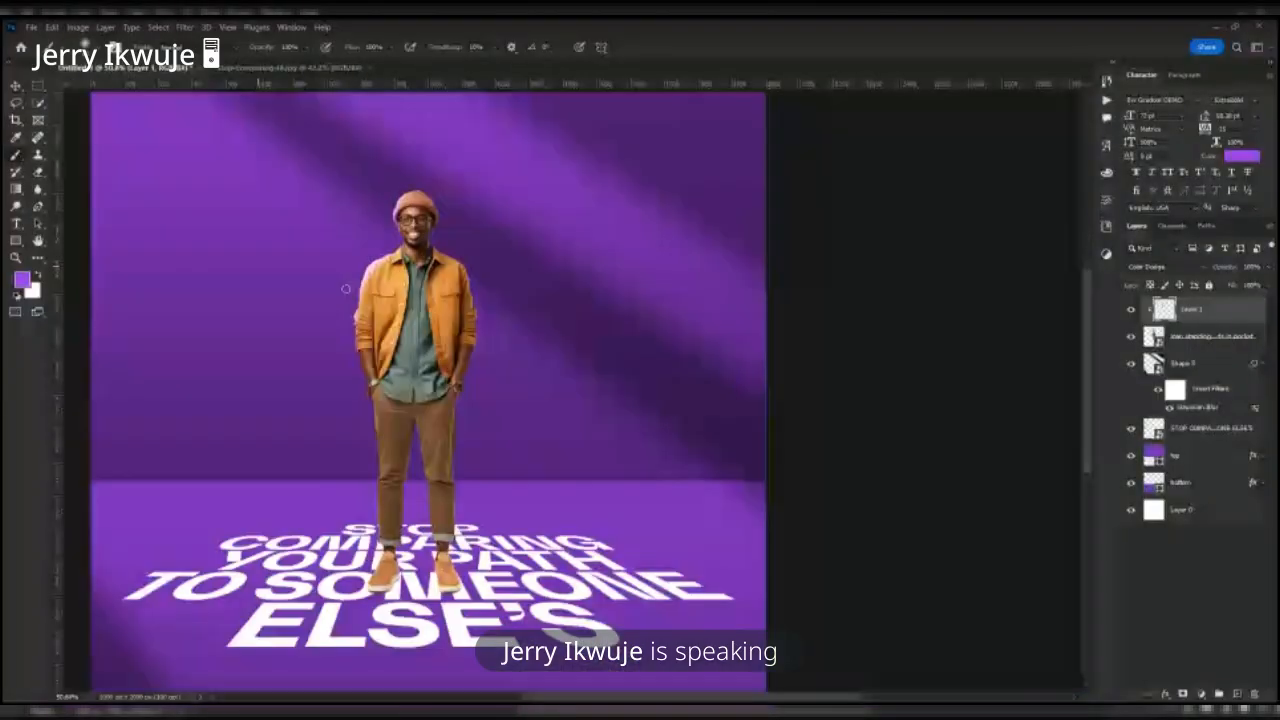
scroll(346, 289, "up", 2)
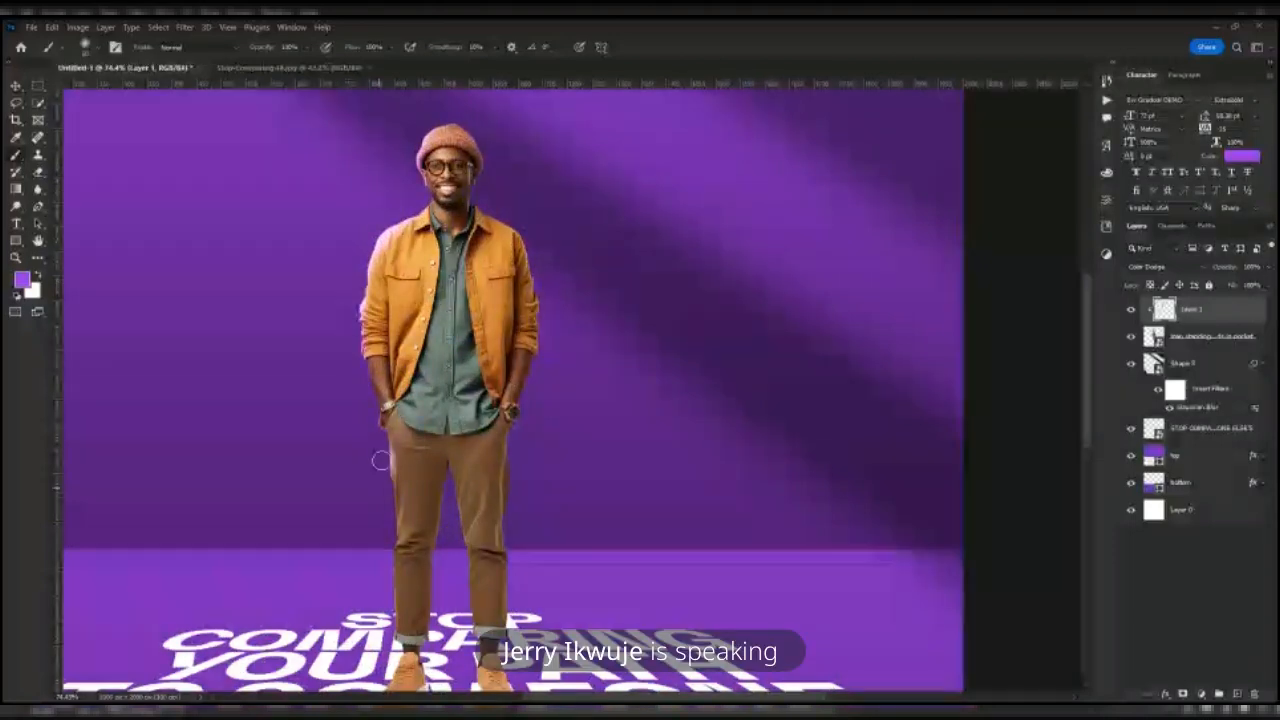
scroll(387, 537, "down", 3)
scroll(503, 297, "up", 4)
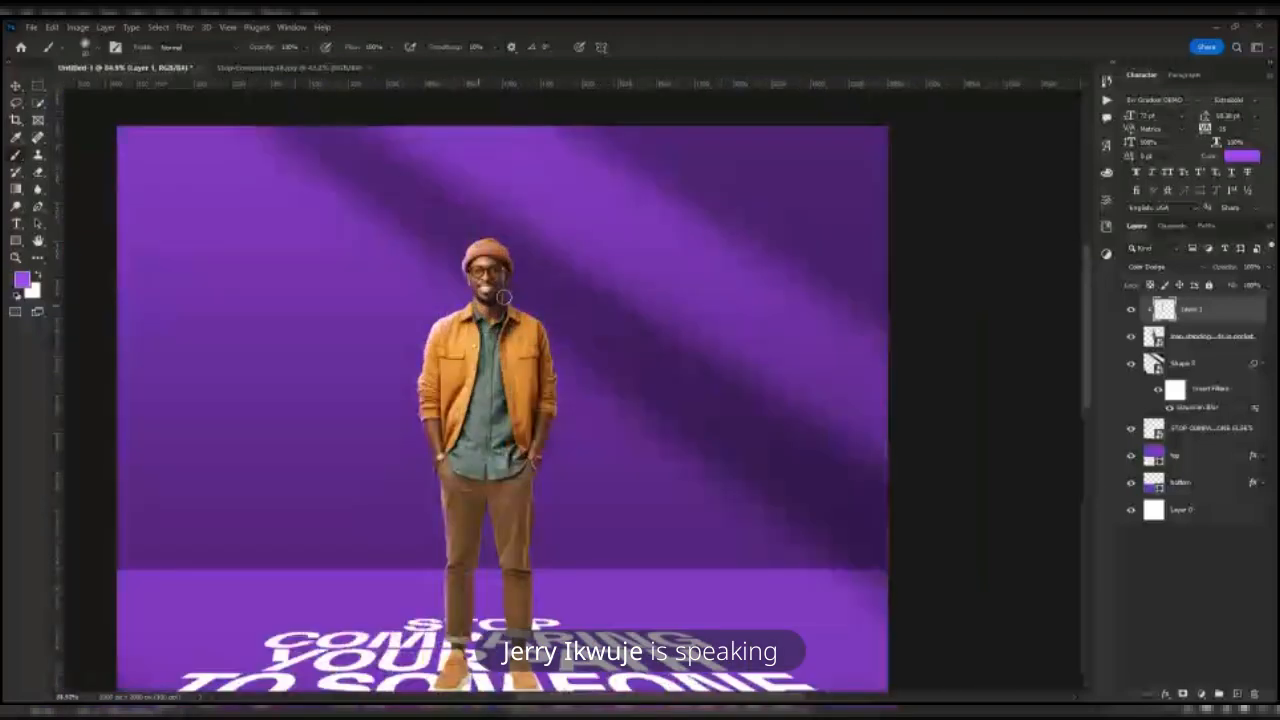
- Compare the man's rim light with the Stop Comparing reference image up close
scroll(504, 297, "down", 3)
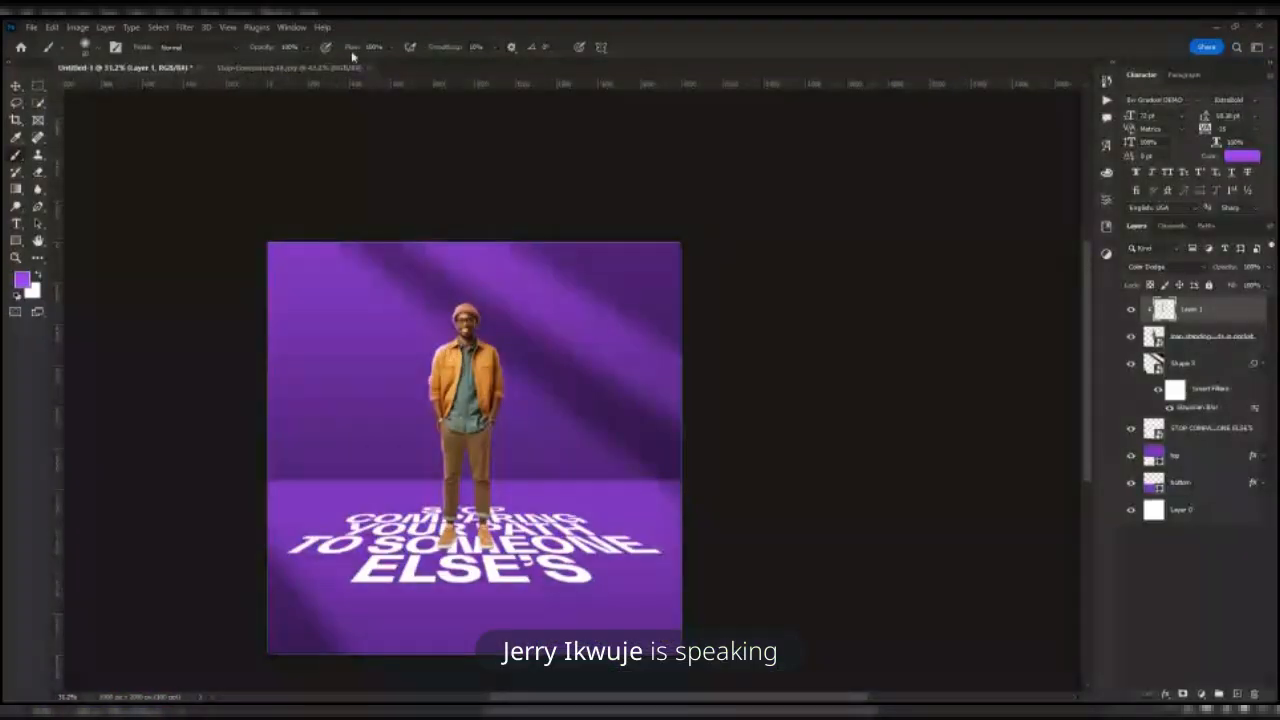
left_click(300, 67)
scroll(405, 334, "up", 2)
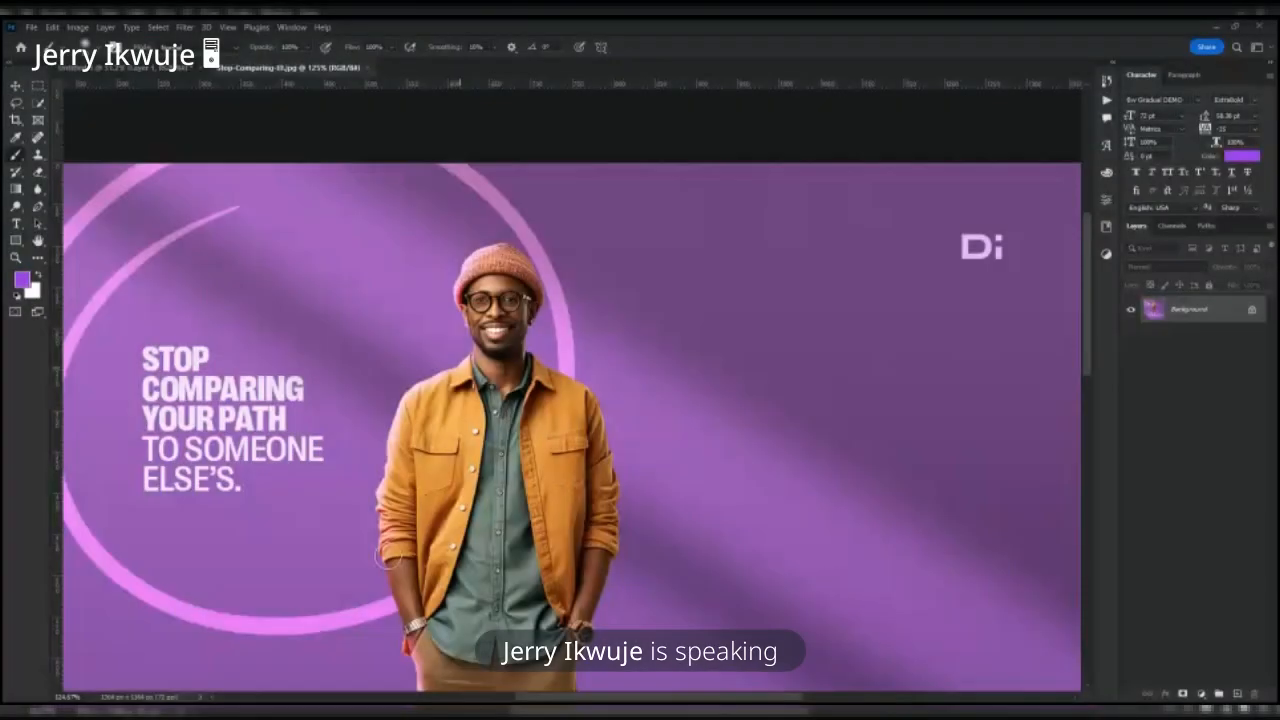
- Duplicate the man's layer and turn the lower copy black with Hue/Saturation, setting Saturation to -100
scroll(403, 392, "up", 1)
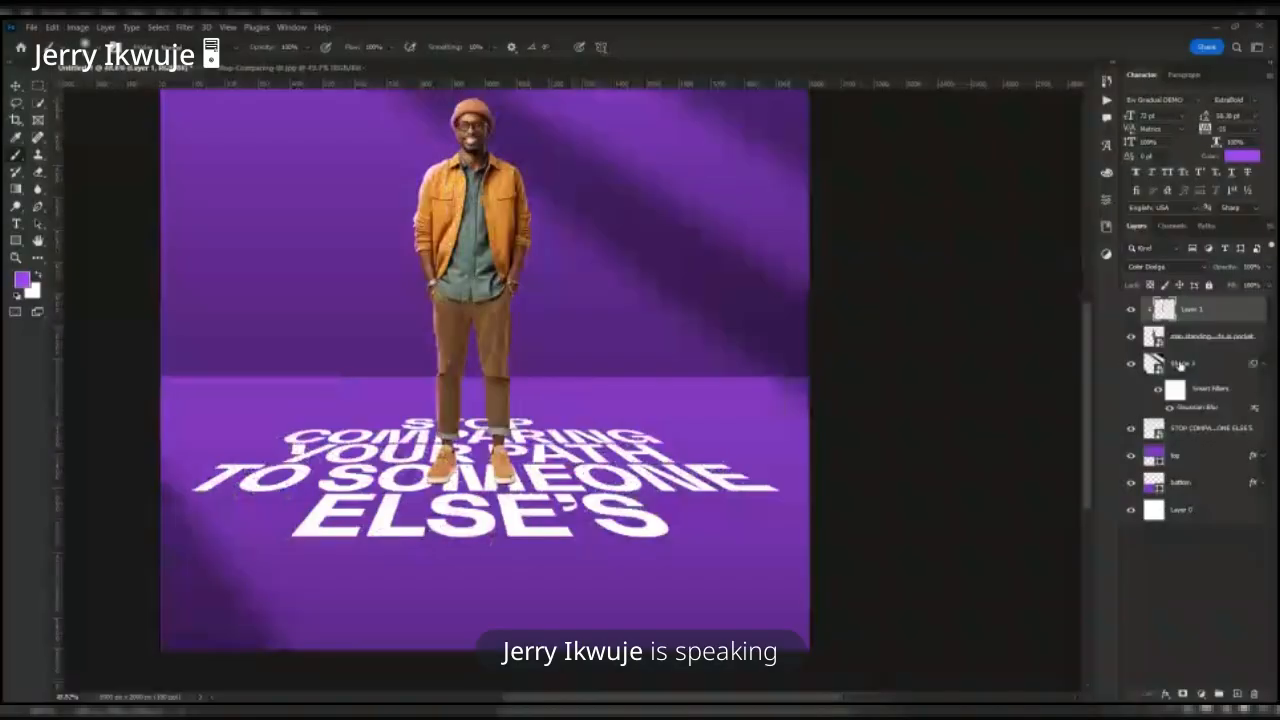
left_click(1232, 337)
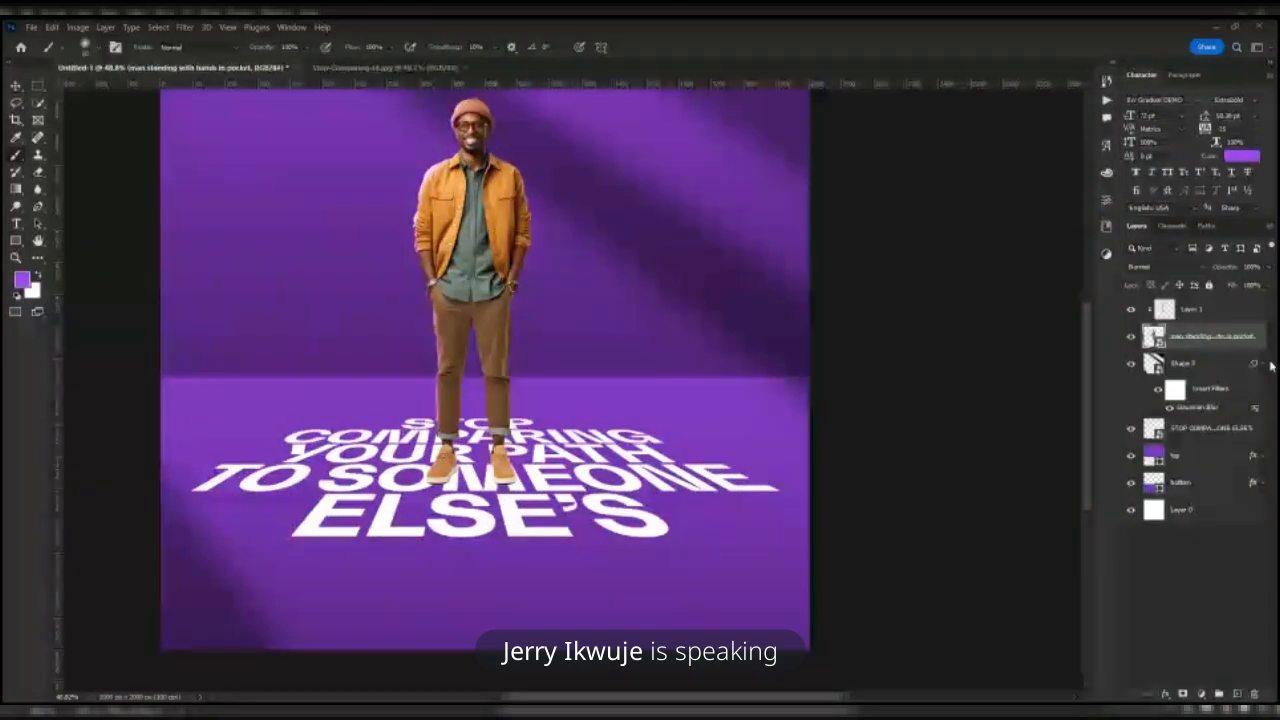
key("ctrl+j")
left_click(1196, 372)
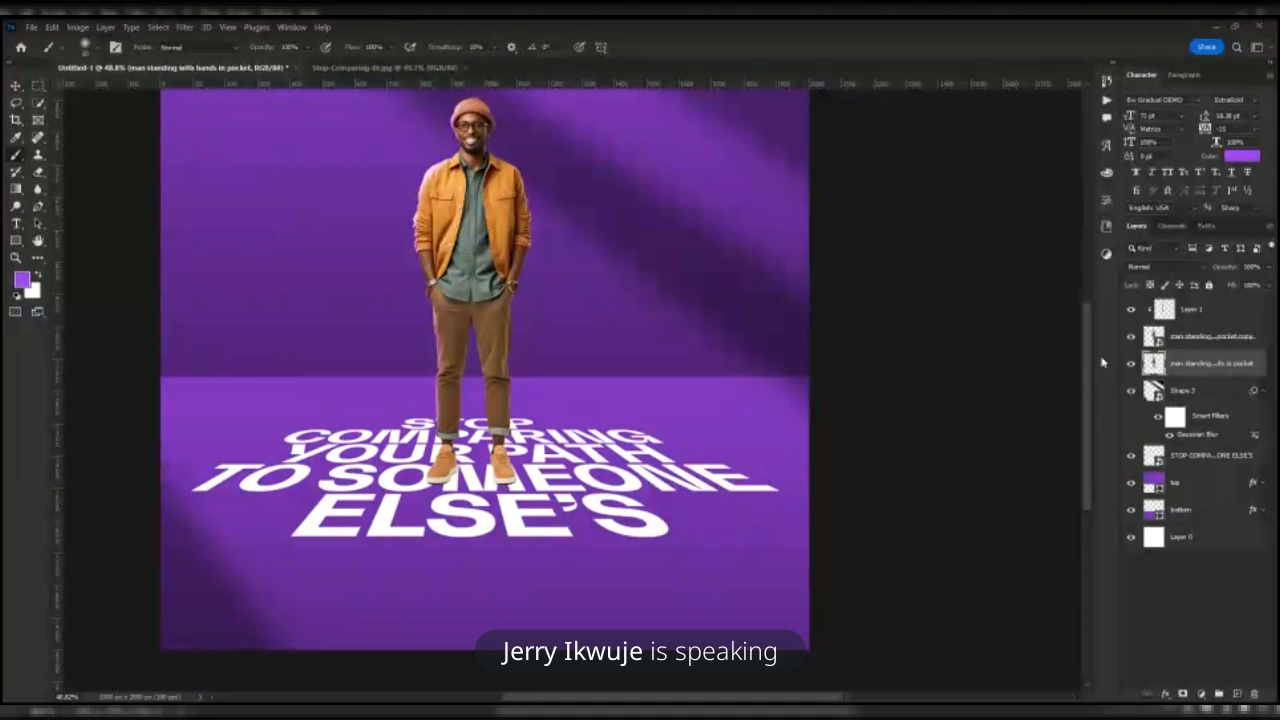
key("ctrl+u")
left_click_drag(537, 156, 699, 171)
left_click_drag(762, 298, 700, 298)
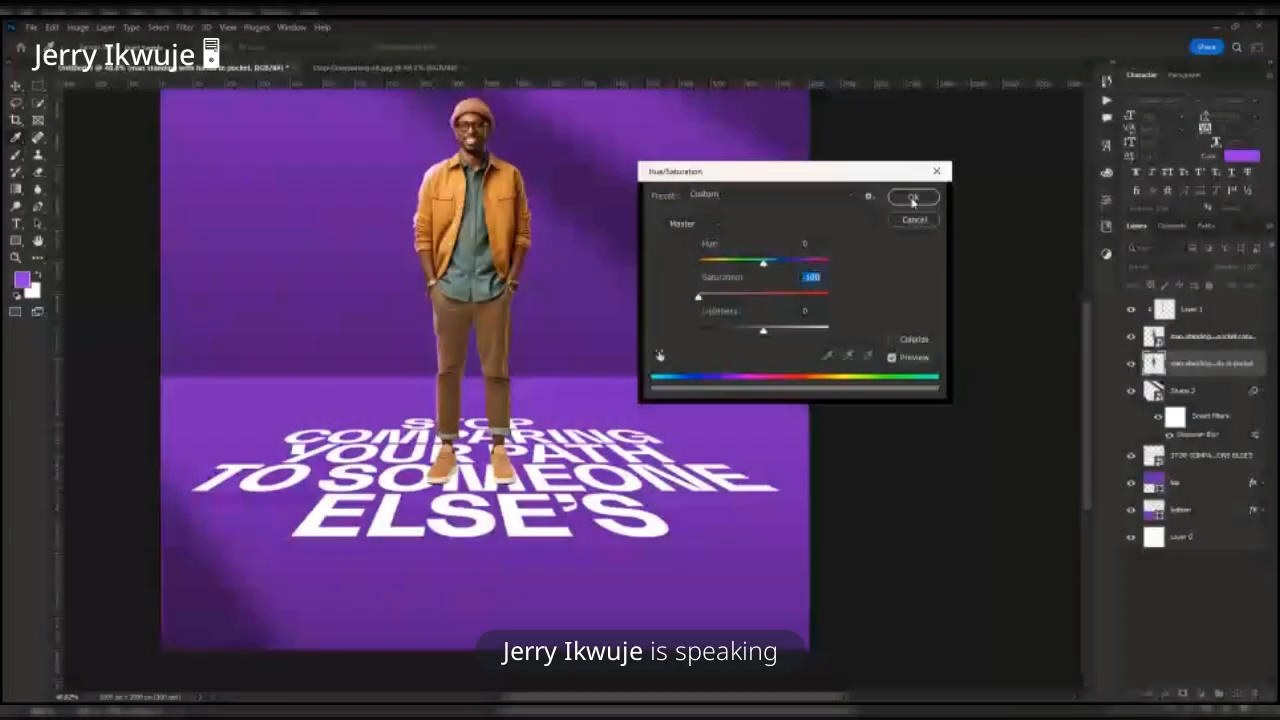
left_click(912, 198)
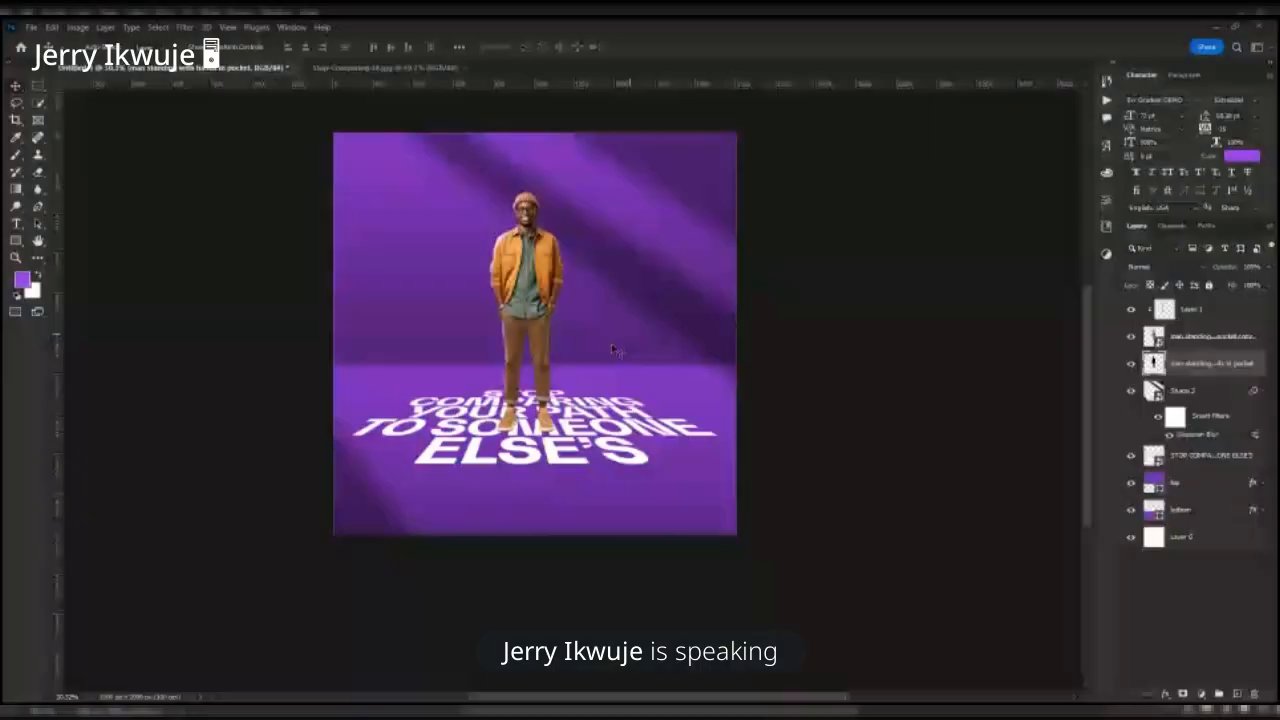
- Transform the black copy of the man into a flattened shadow cast diagonally across the floor from his shoes
key("ctrl+t")
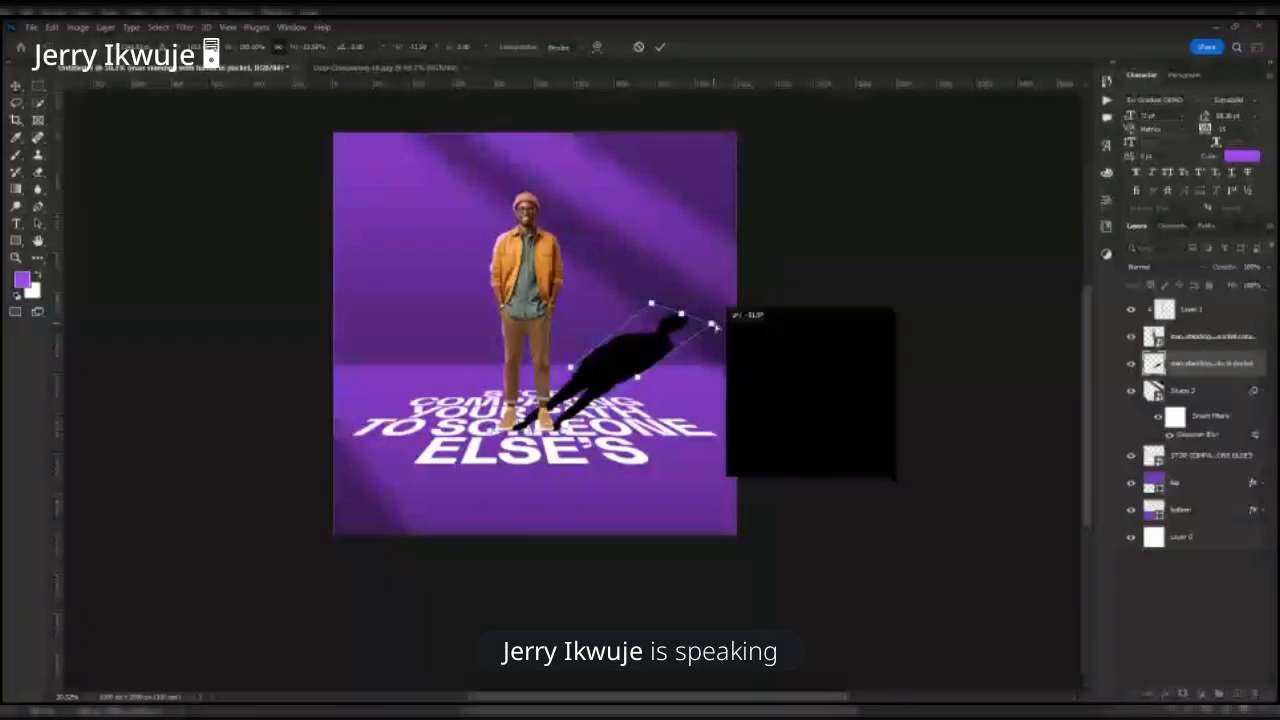
left_click_drag(715, 327, 700, 331)
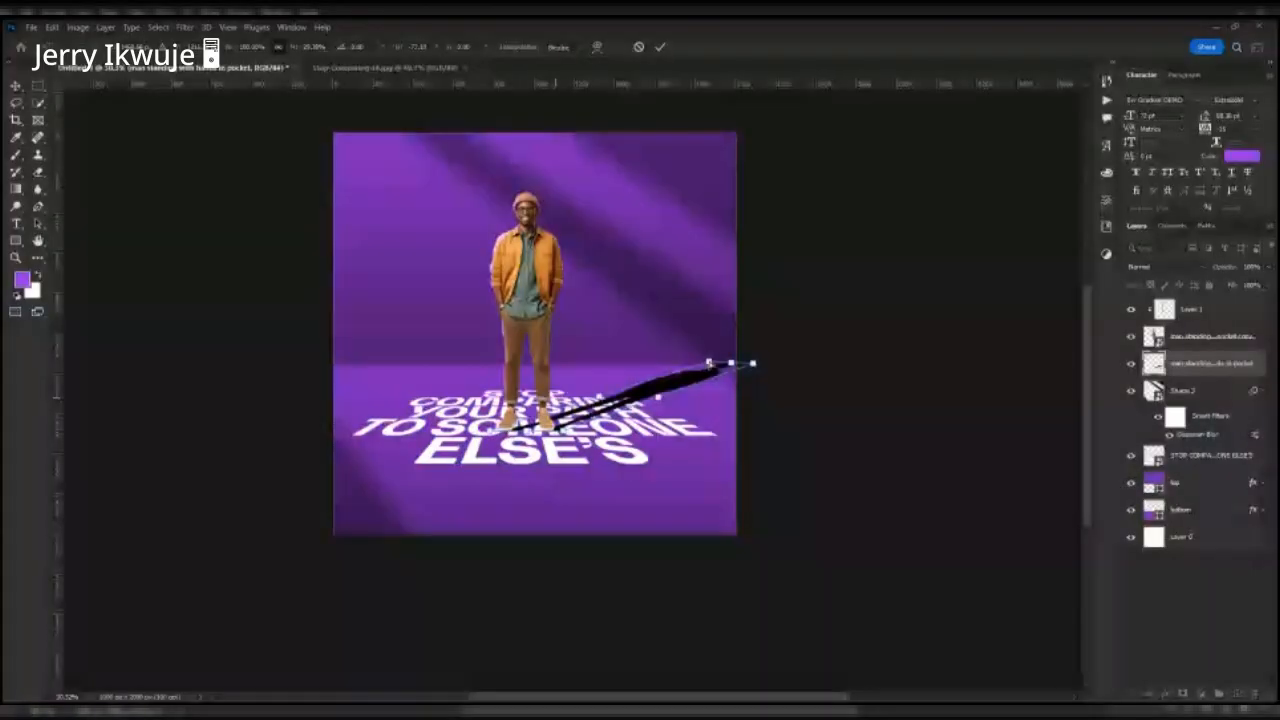
left_click_drag(556, 430, 562, 432)
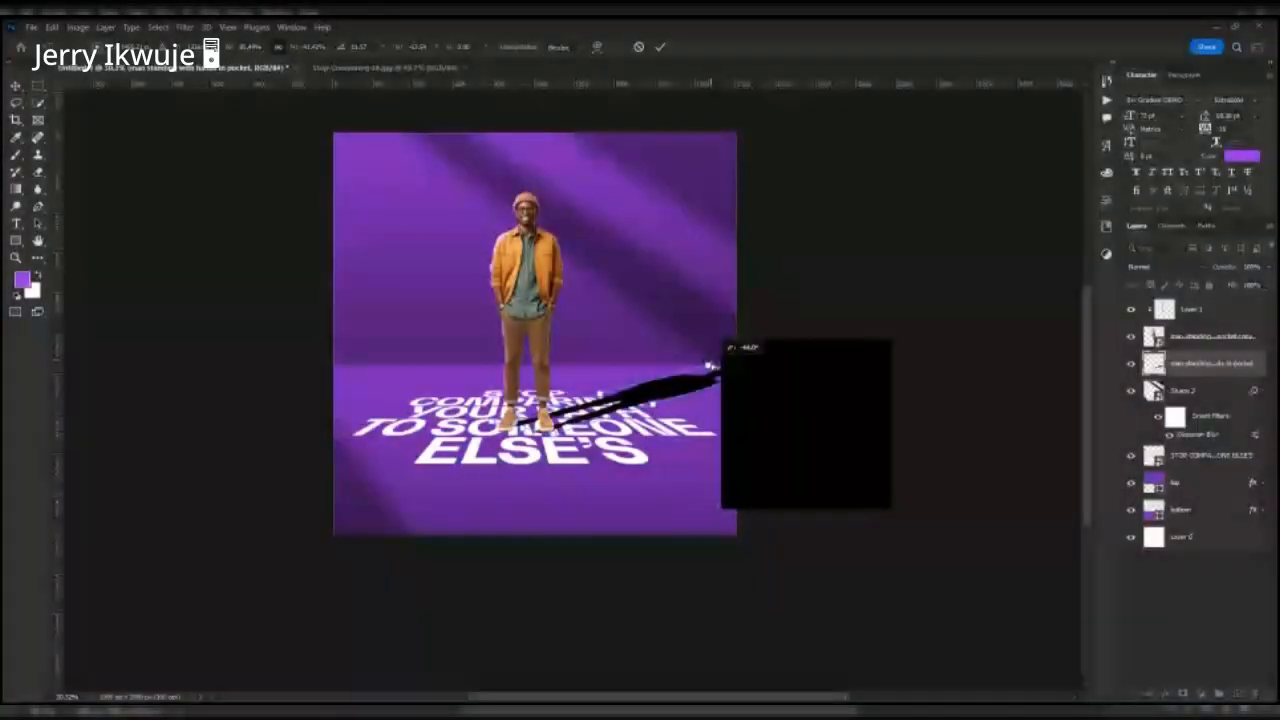
left_click_drag(710, 366, 711, 369)
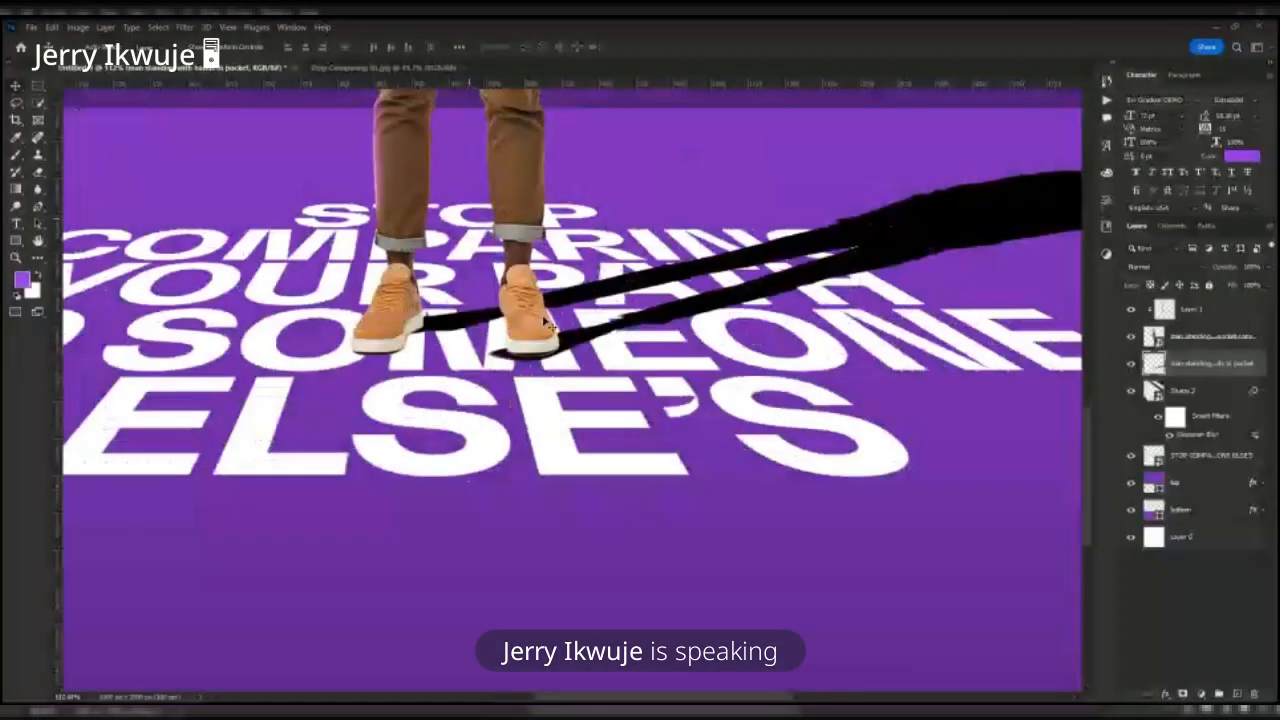
- Use the Lasso tool to extend the black shadow so it joins both of the man's shoes
scroll(548, 325, "down", 3)
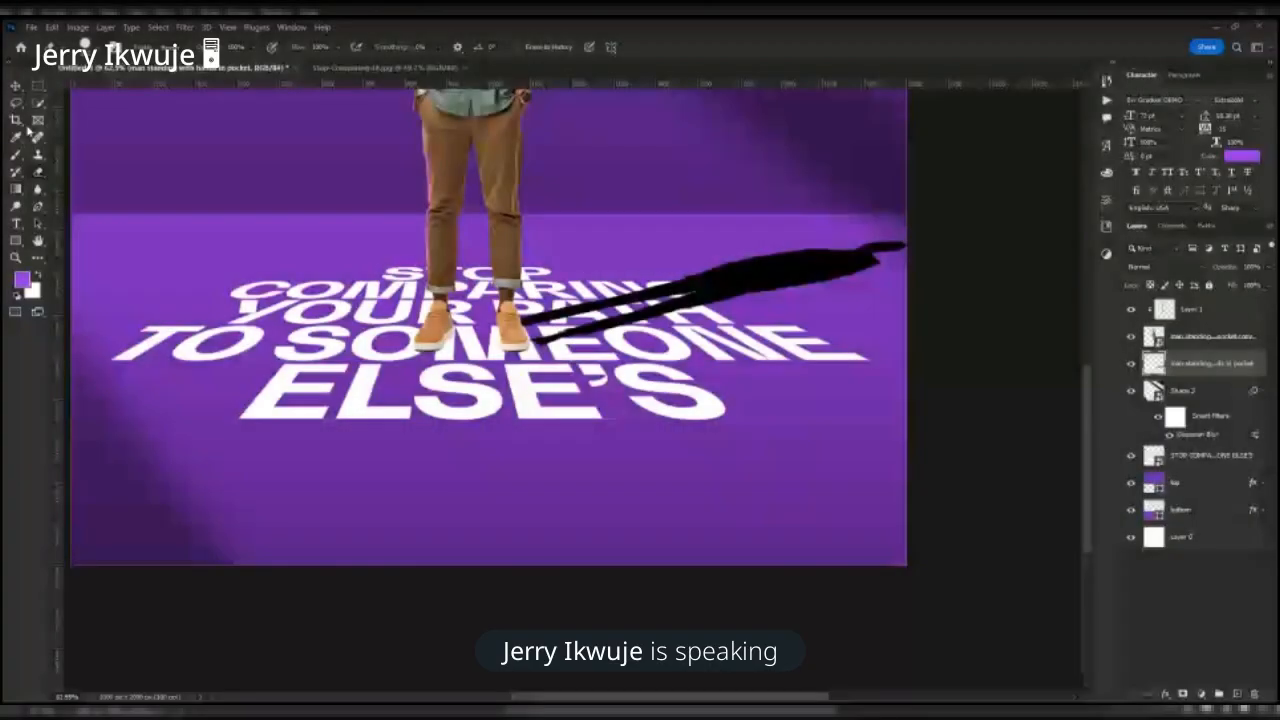
left_click(16, 103)
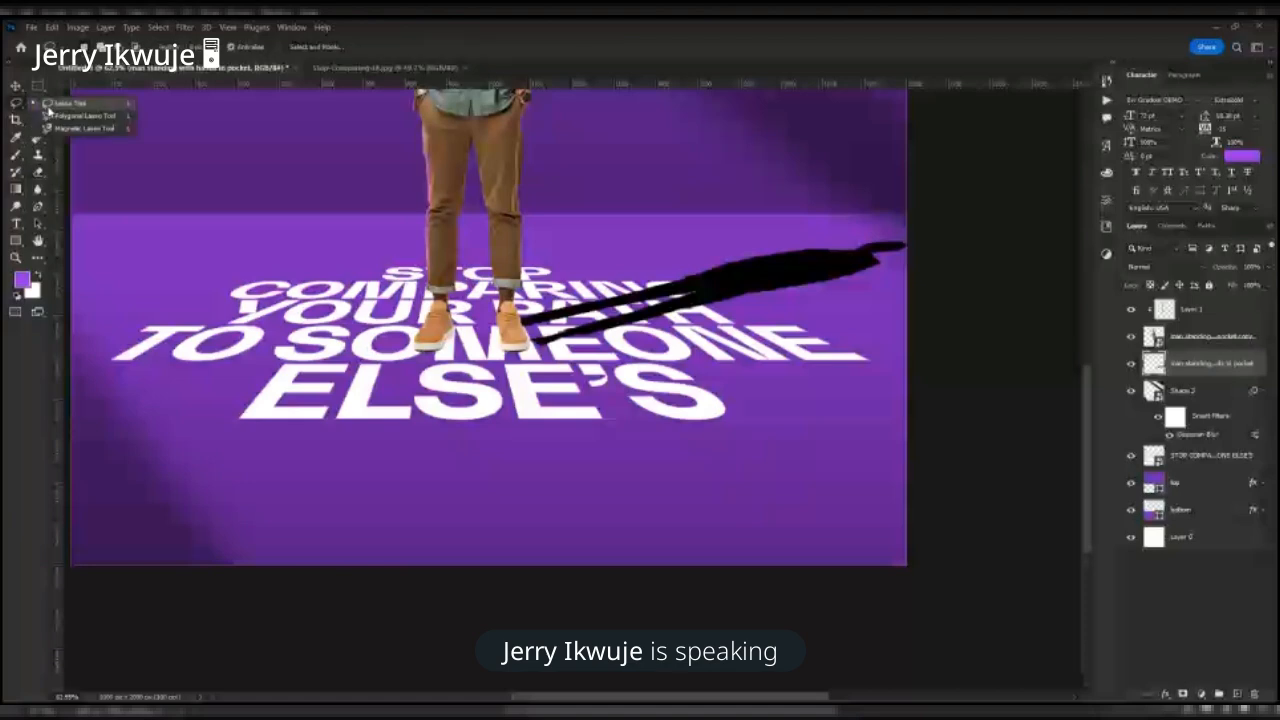
left_click(48, 104)
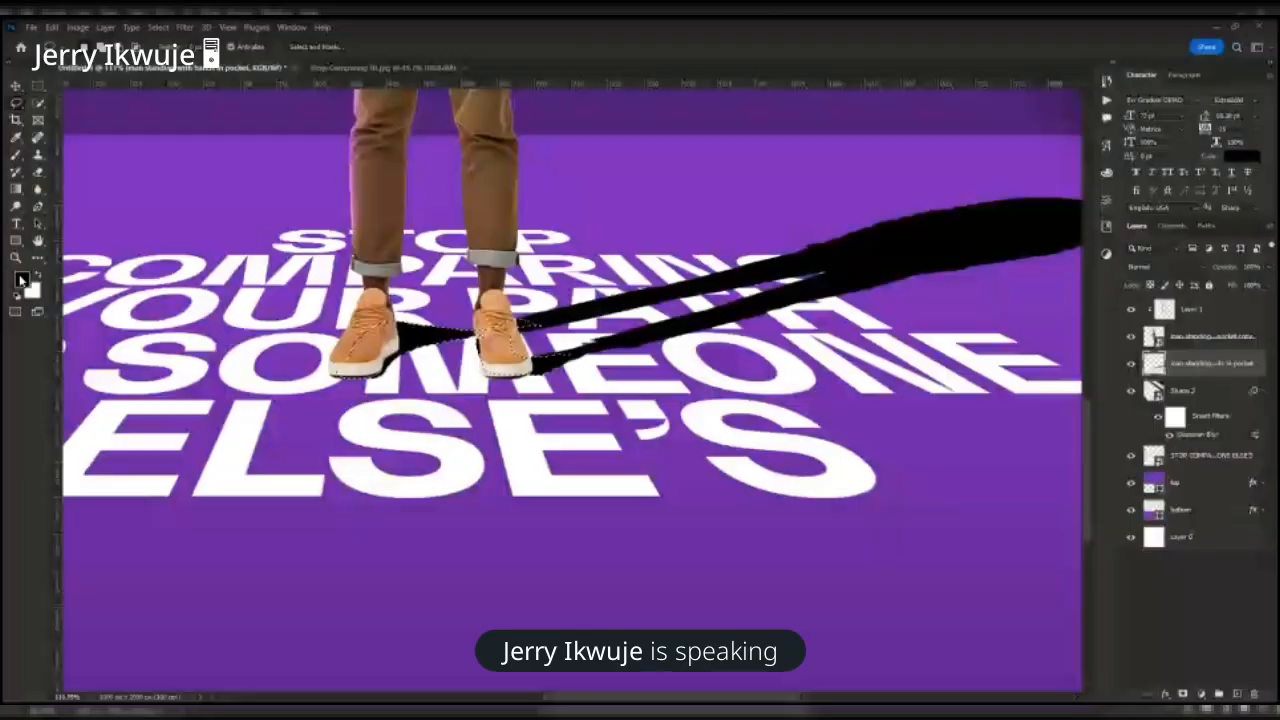
scroll(543, 363, "down", 8)
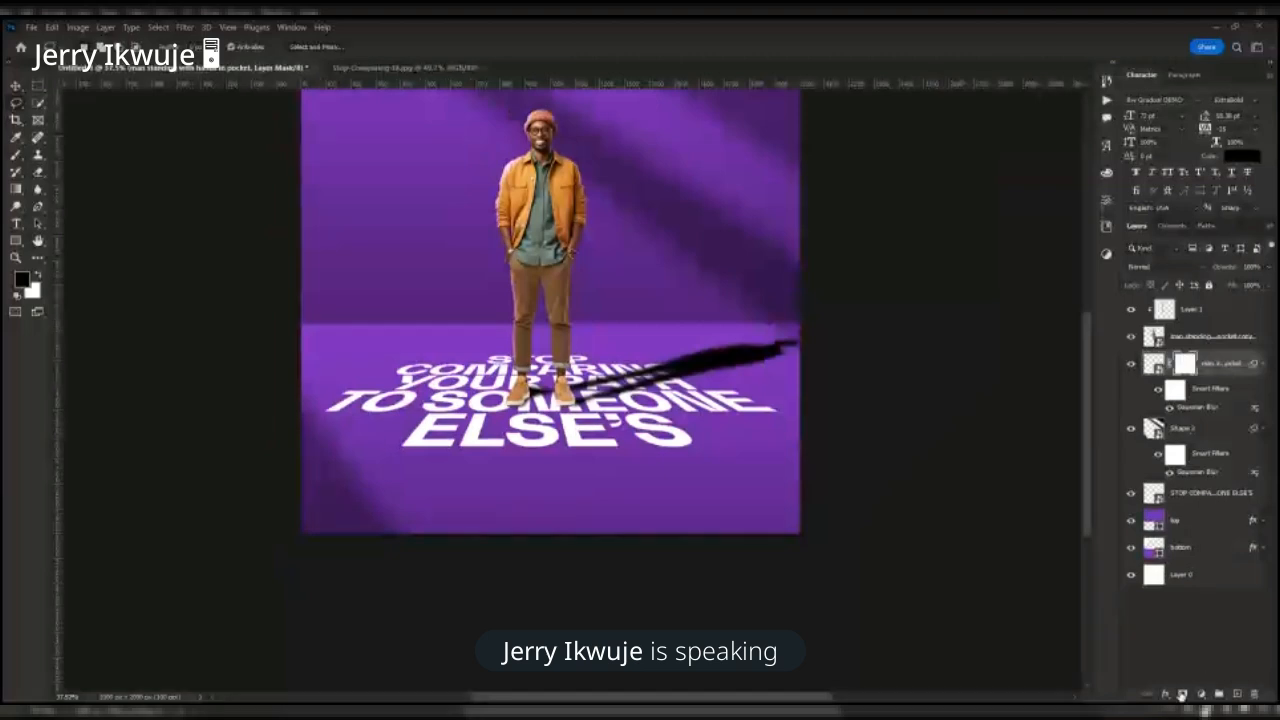
- Fade the far end of the man's shadow on its layer mask with a reduced-opacity black-to-transparent gradient
key("g")
left_click(393, 48)
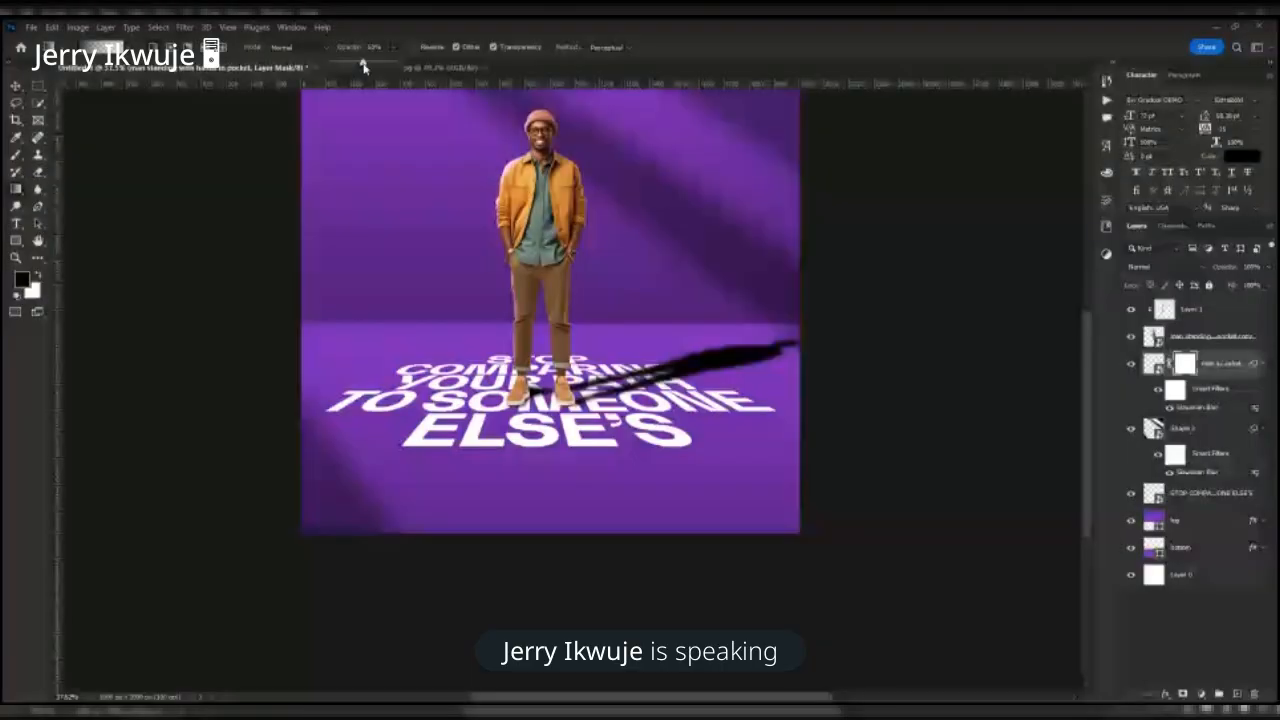
left_click_drag(364, 67, 361, 67)
left_click(130, 48)
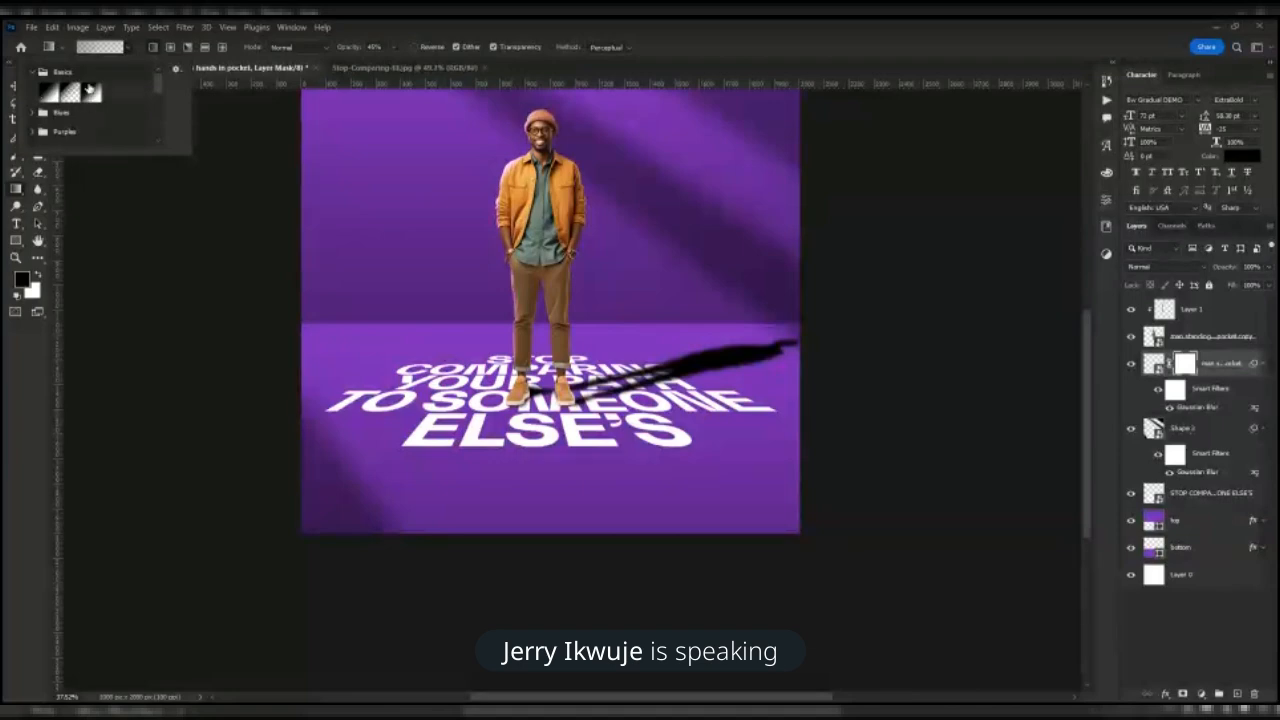
left_click(70, 92)
left_click(834, 333)
left_click_drag(830, 329, 614, 380)
left_click_drag(825, 312, 583, 409)
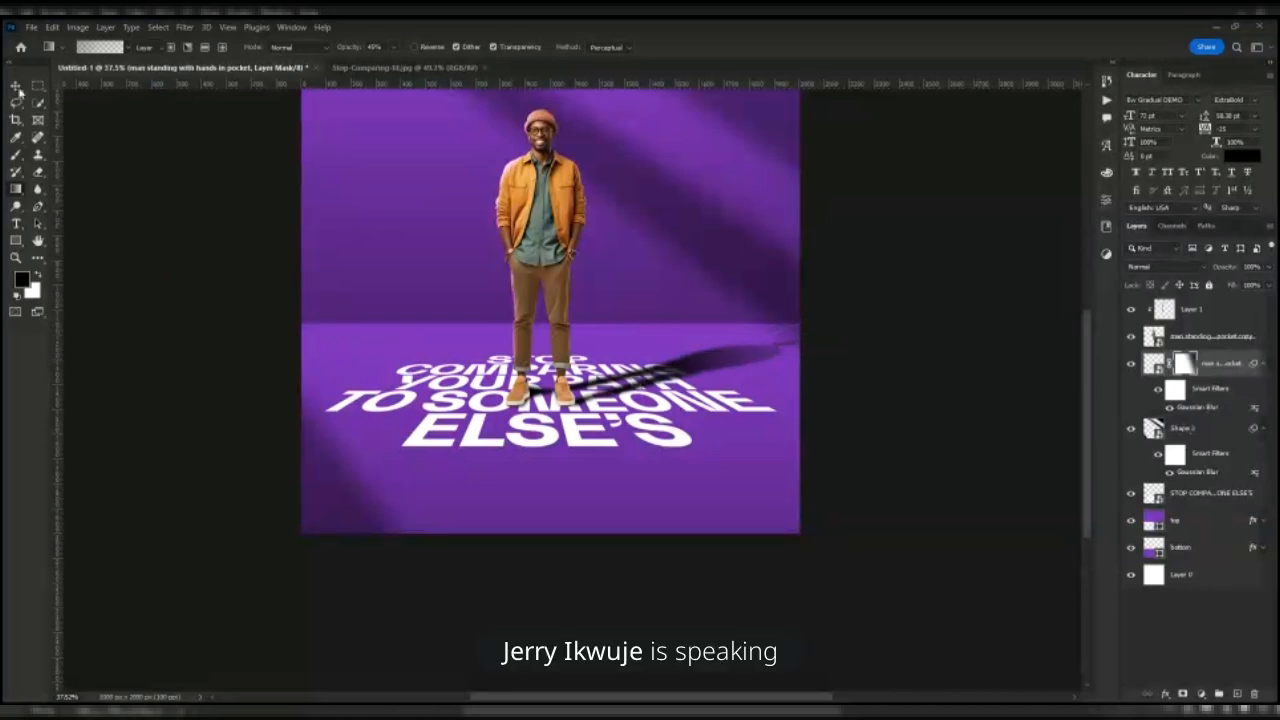
- Lower the opacity of the man's cast shadow layer to about 60%
left_click(17, 88)
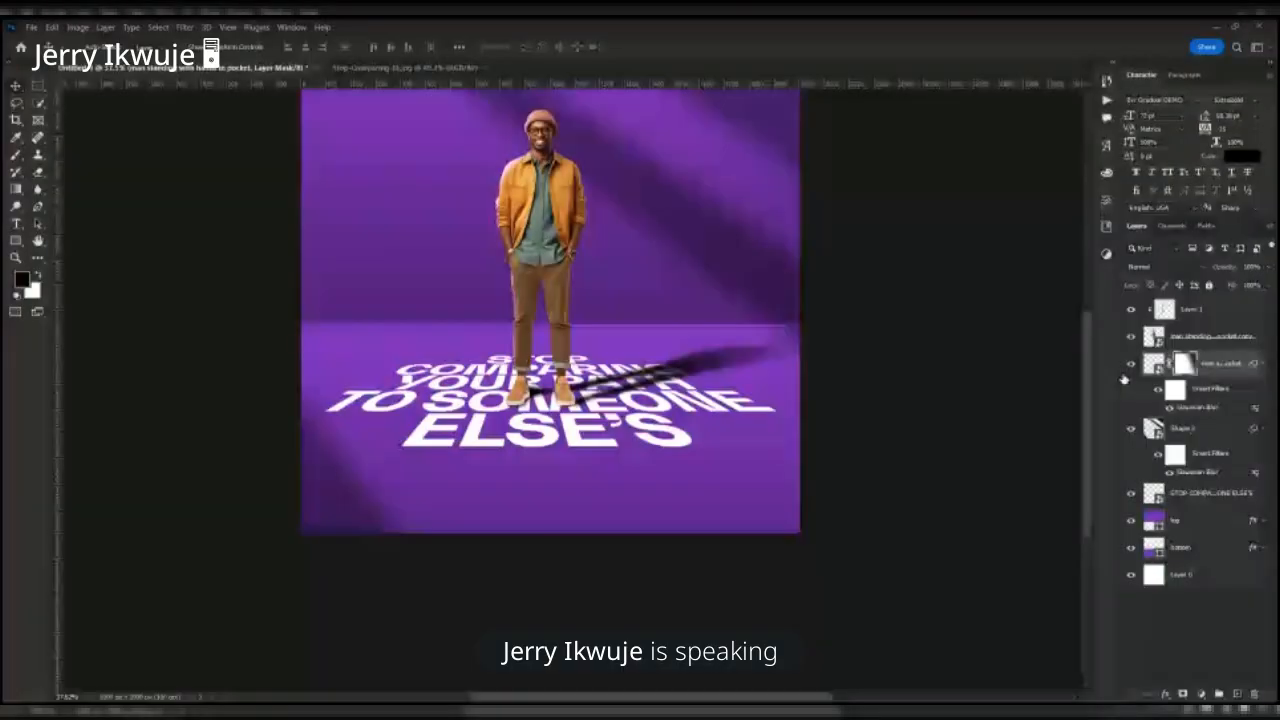
left_click(1155, 364)
left_click(1268, 267)
left_click_drag(1268, 284, 1244, 285)
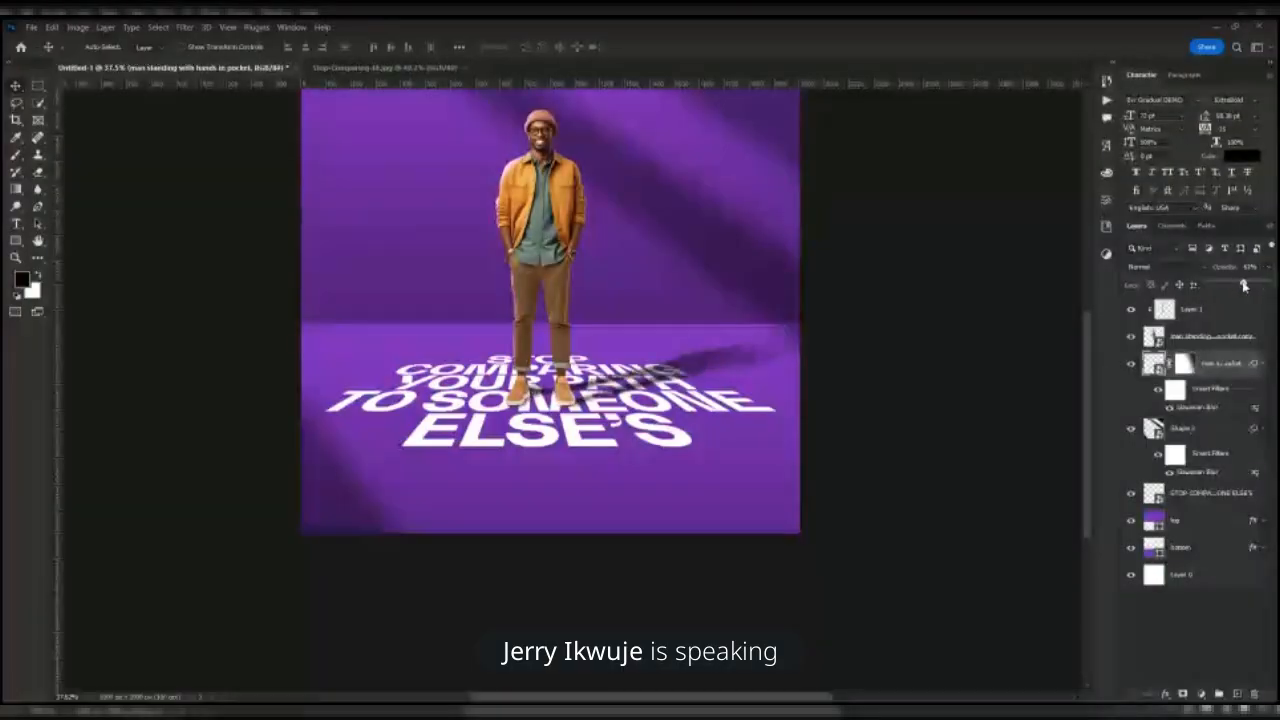
scroll(655, 398, "down", 3)
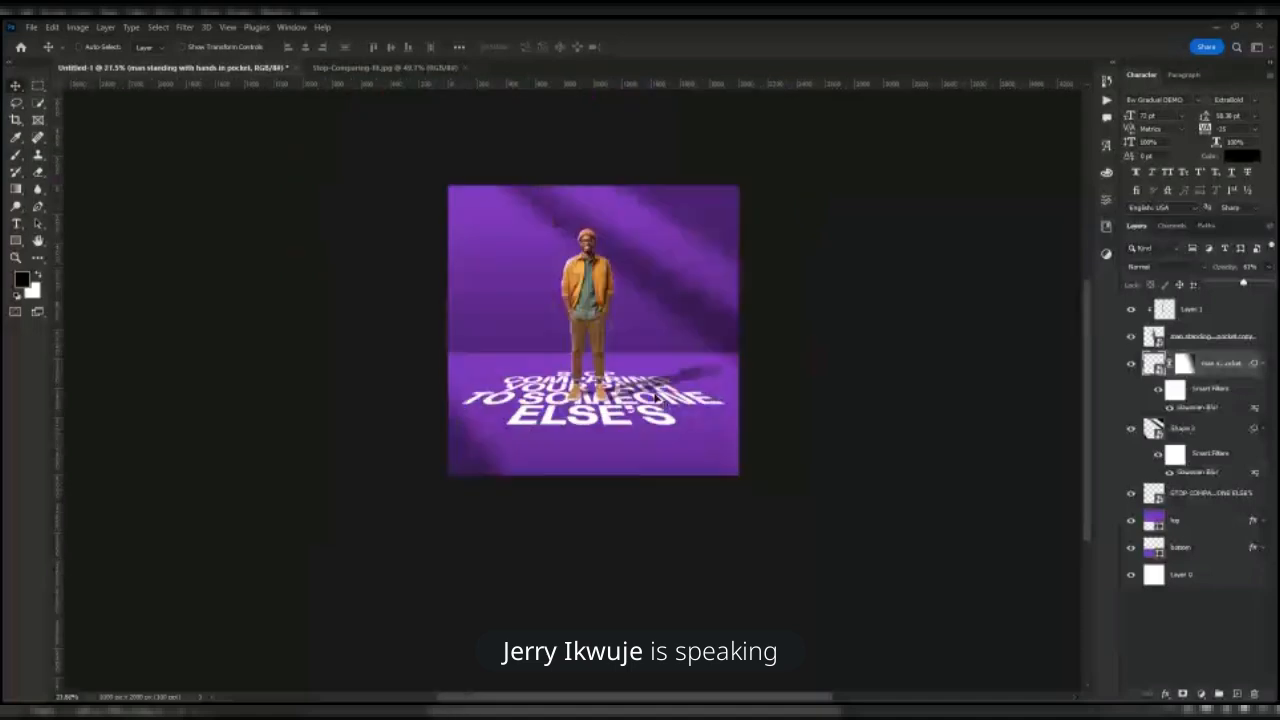
scroll(686, 347, "up", 2)
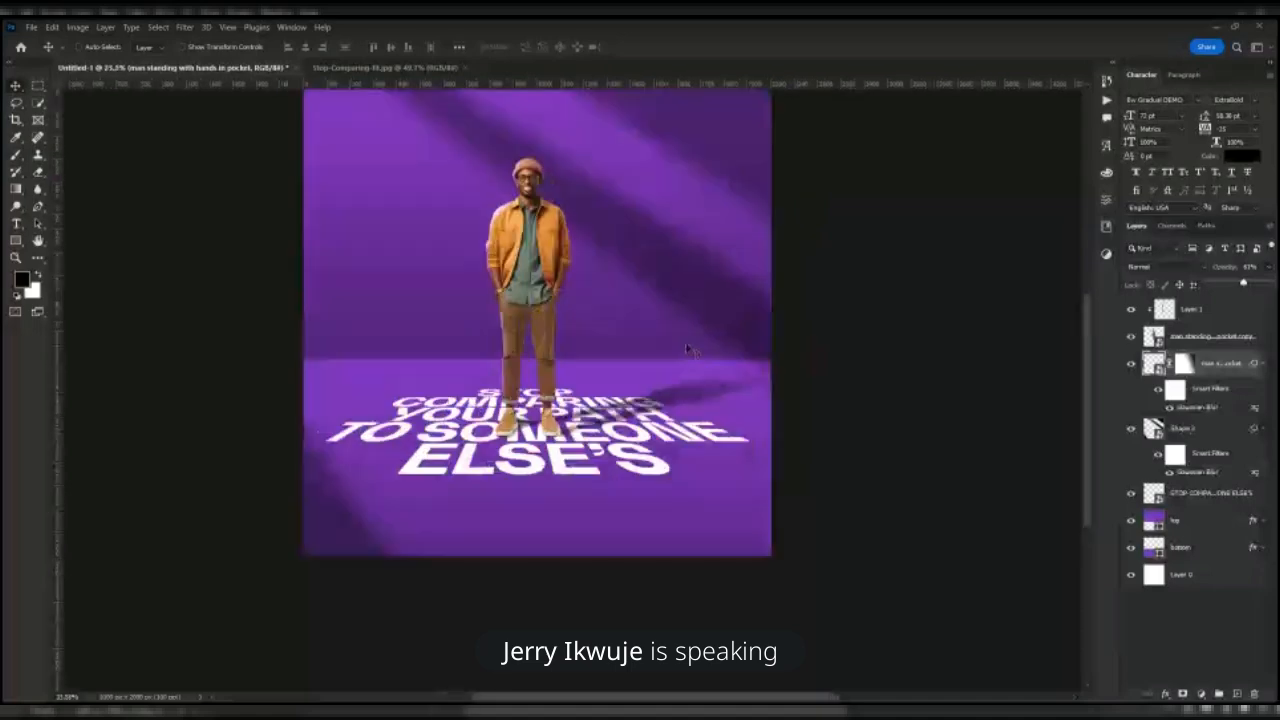
scroll(686, 347, "up", 1)
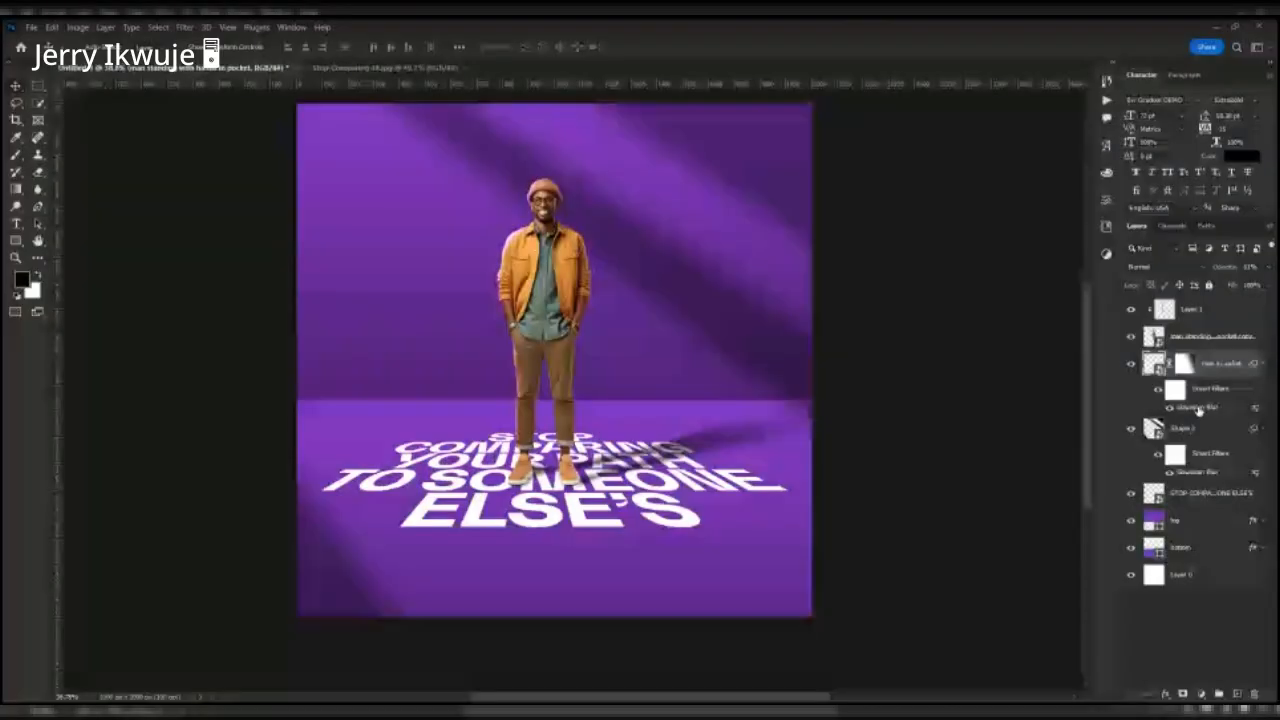
- Reopen the Gaussian Blur smart filter on the man's cast shadow and apply its radius setting
double_click(1199, 409)
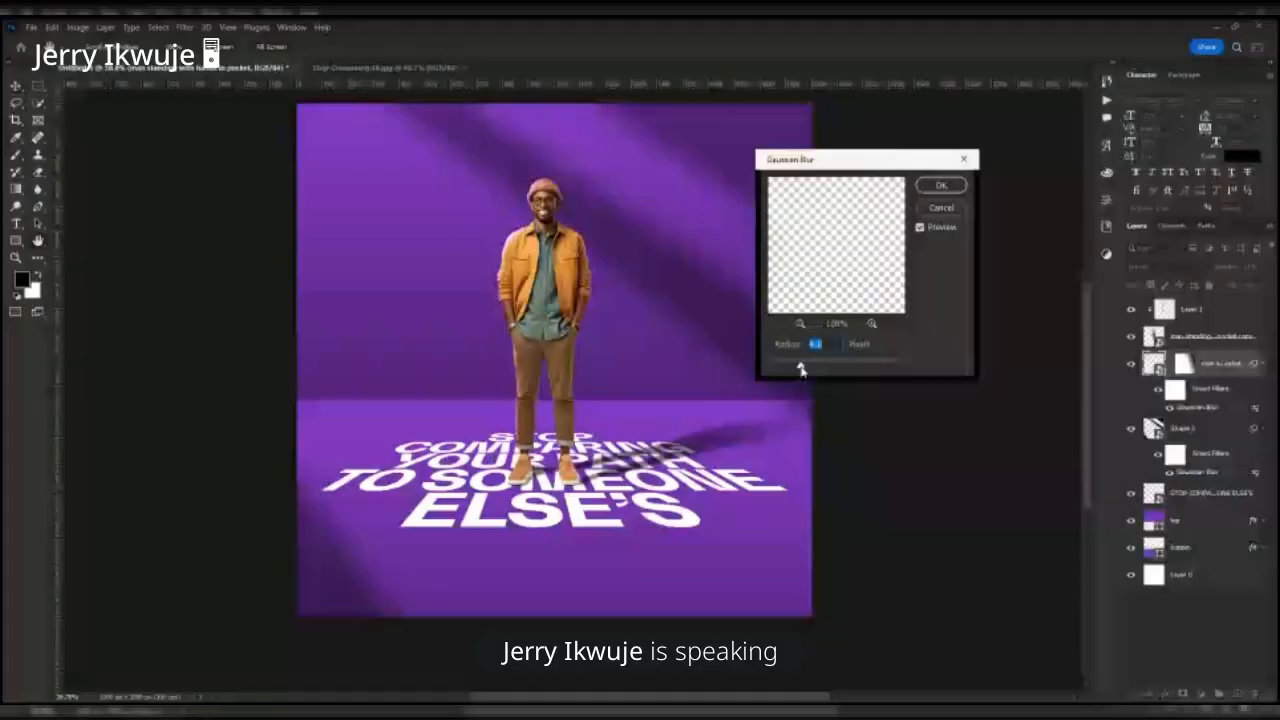
left_click(941, 186)
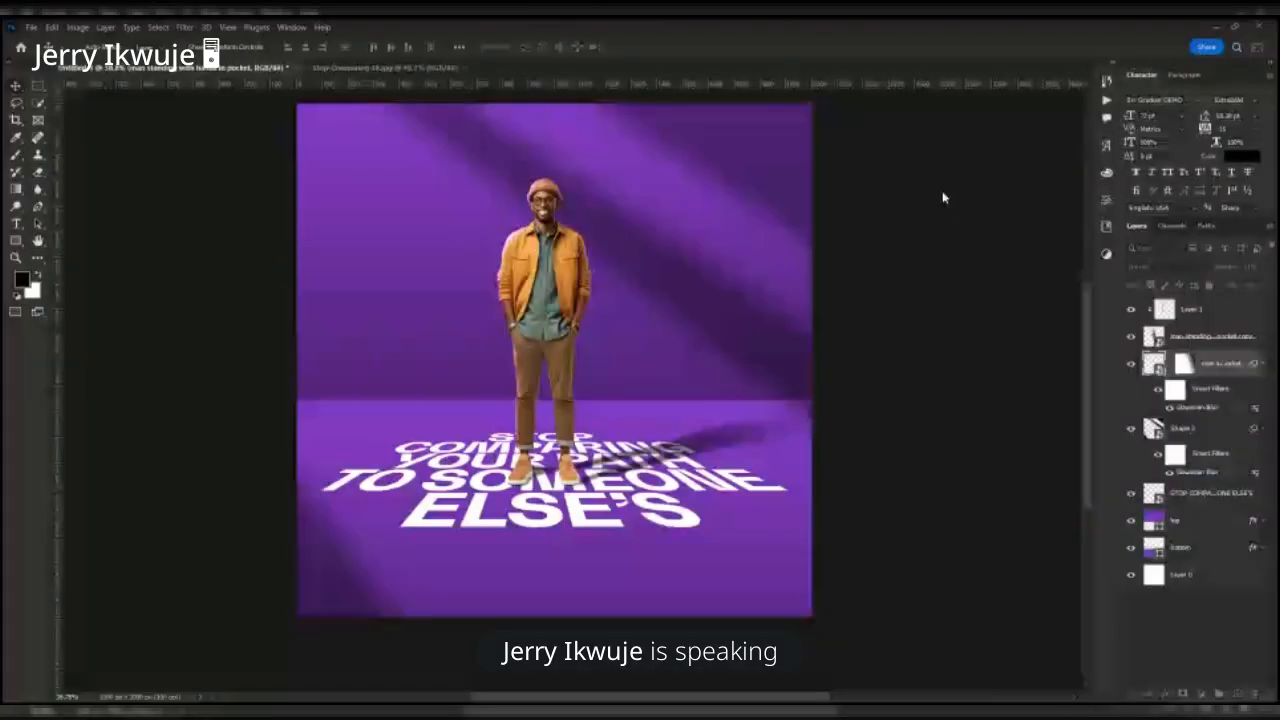
scroll(492, 202, "up", 2)
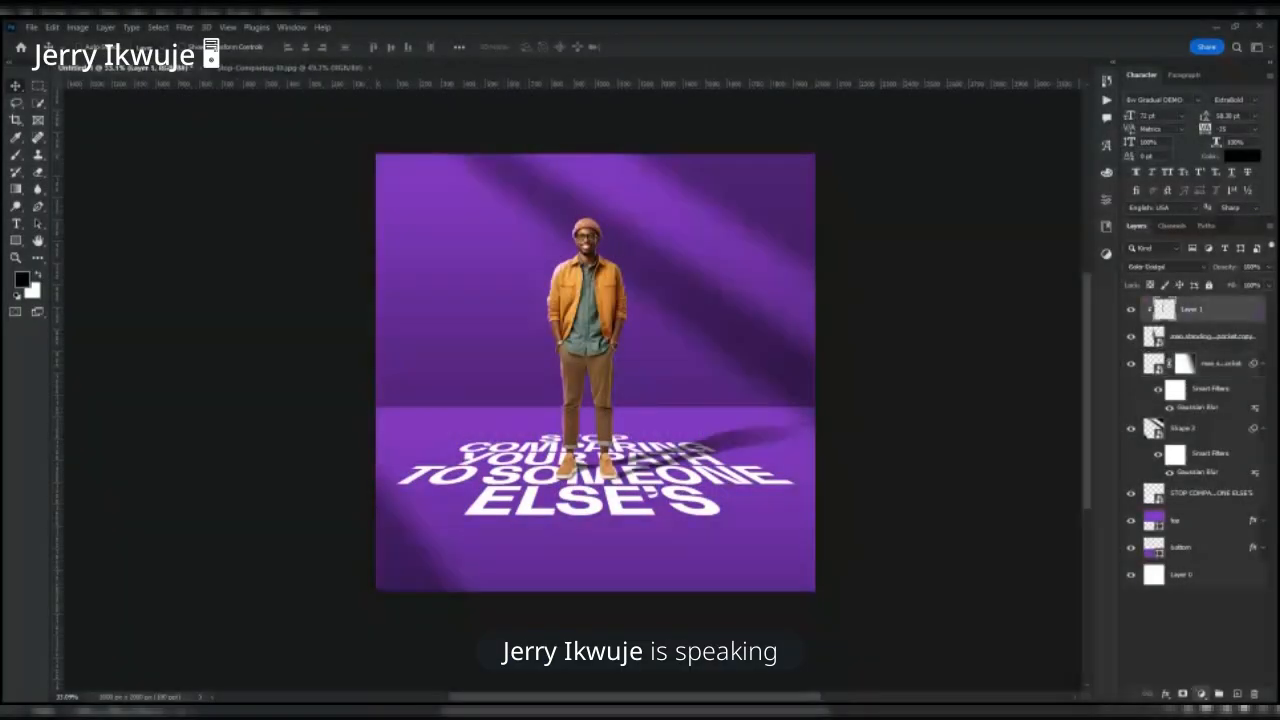
- Try a Color Balance adjustment layer that shifts the poster's midtones toward red and green, and delete it
left_click(1218, 587)
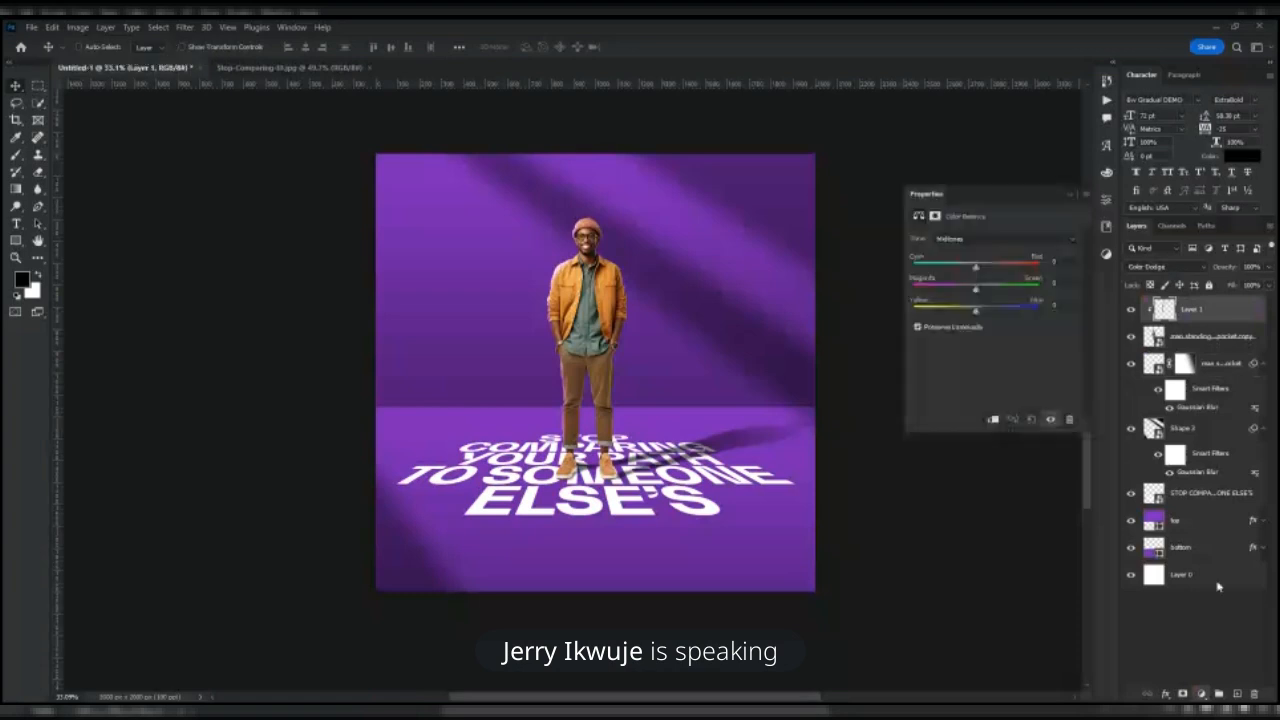
mouse_move(975, 268)
left_mouse_down()
mouse_move(1013, 268)
mouse_move(981, 269)
left_mouse_up()
left_click_drag(977, 290, 982, 293)
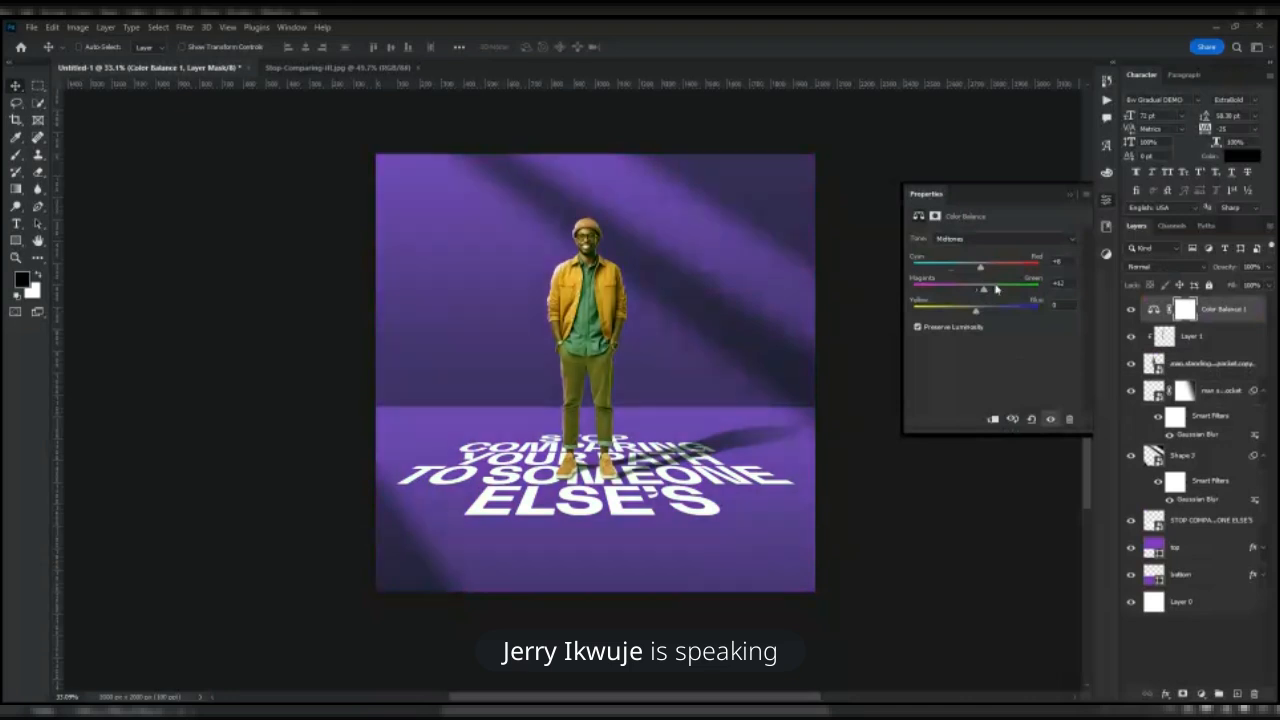
left_click(1107, 201)
key("Delete")
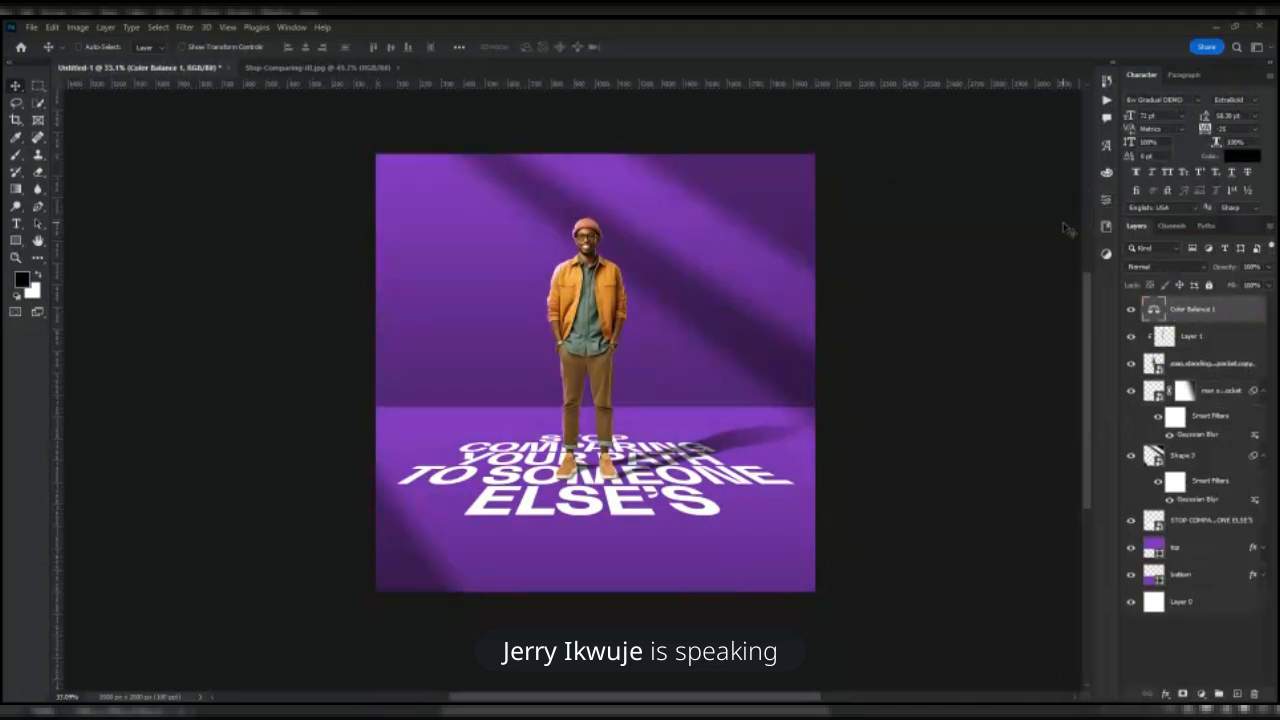
key("Delete")
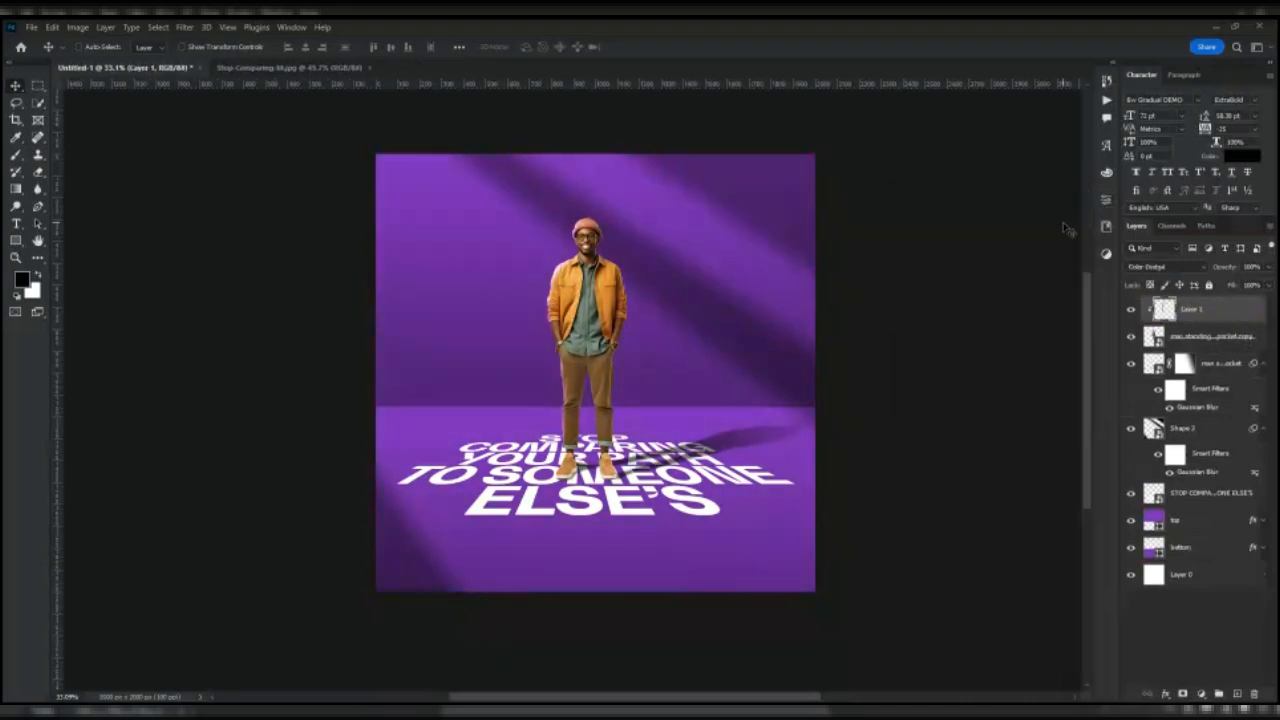
- Compare the poster with the Stop Comparing reference image and close the reference file
left_click(303, 66)
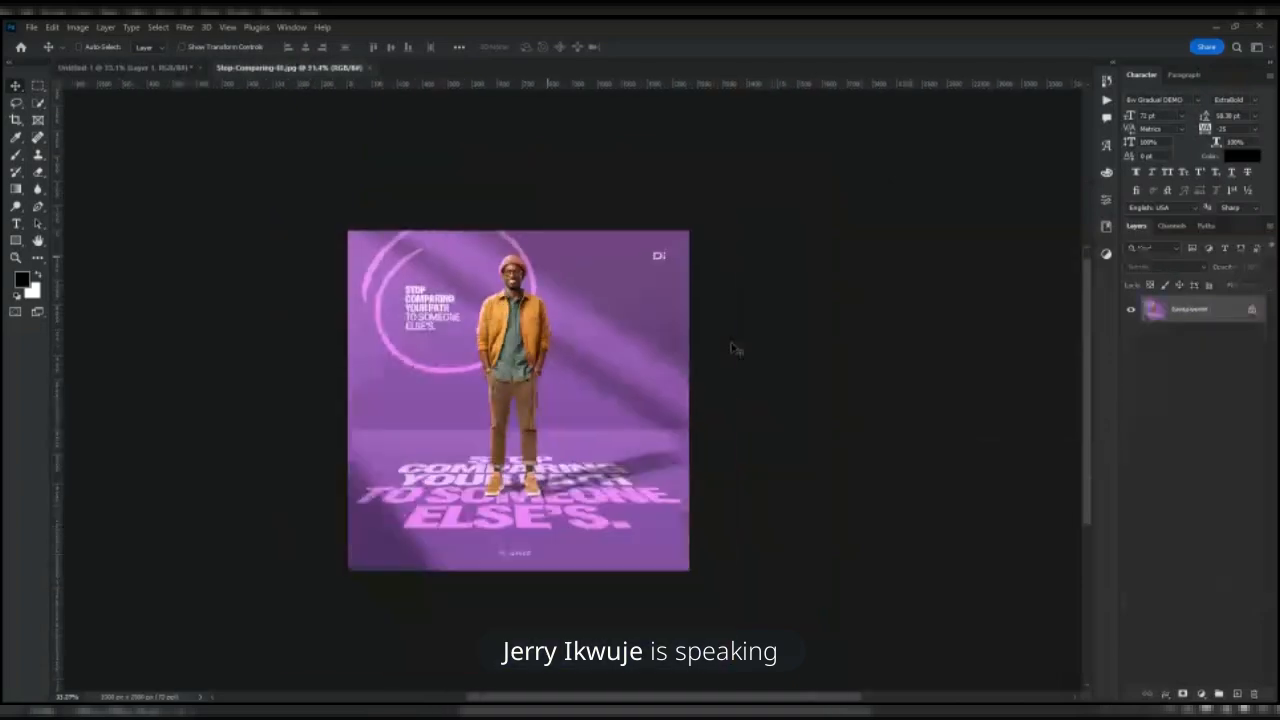
scroll(733, 348, "up", 3)
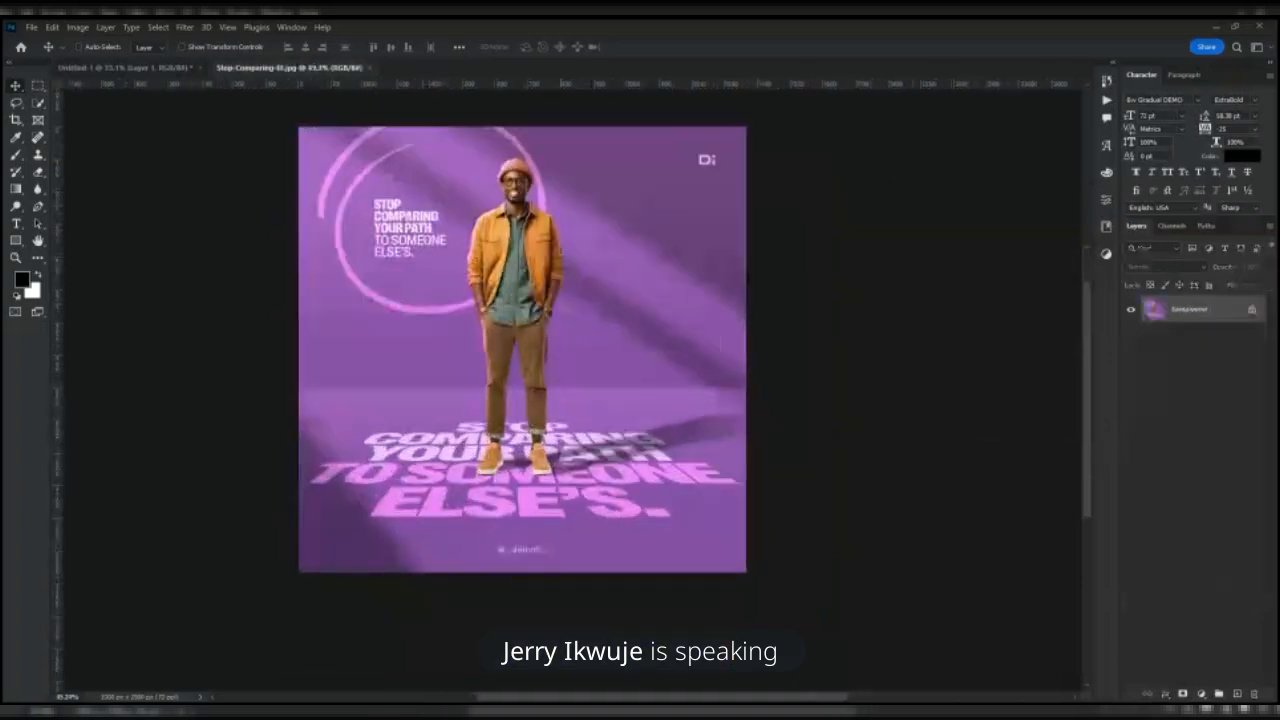
key("ctrl+w")
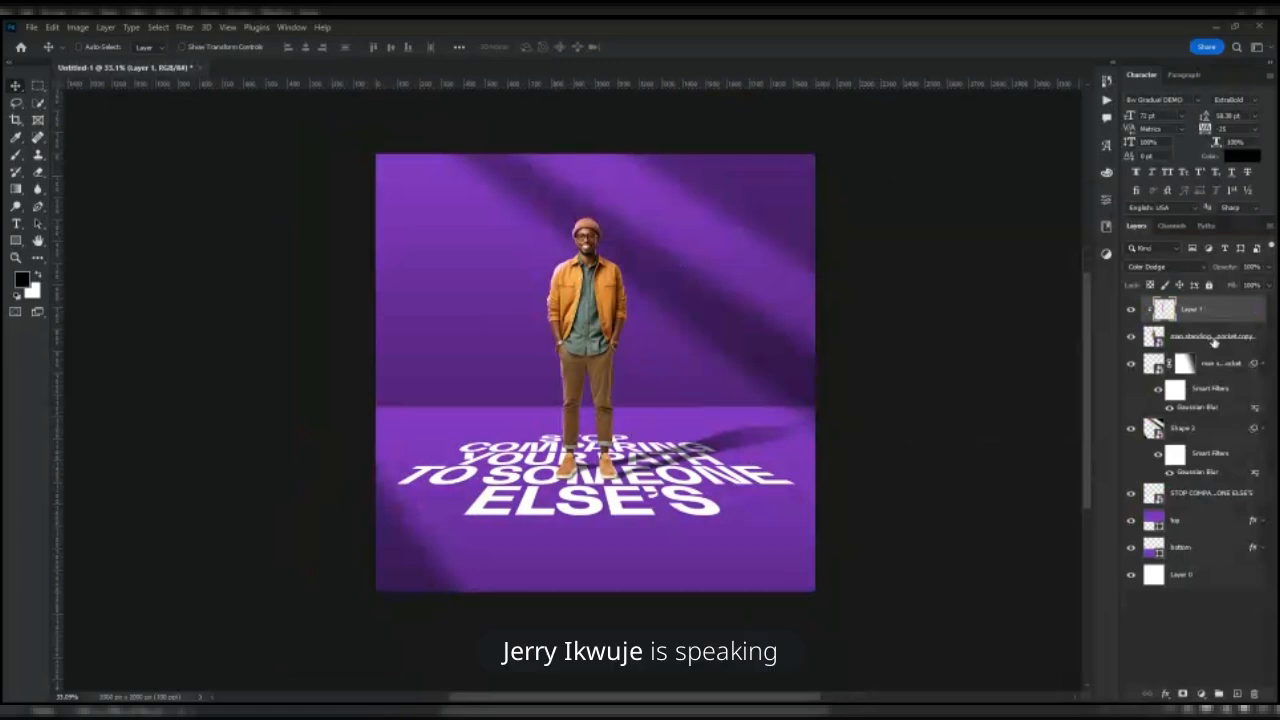
- Delete all the poster layers above the white Layer 0 to clear the canvas
key("Delete")
key("Delete")
key("Delete")
key("Delete")
key("Delete")
key("Delete")
key("Delete")
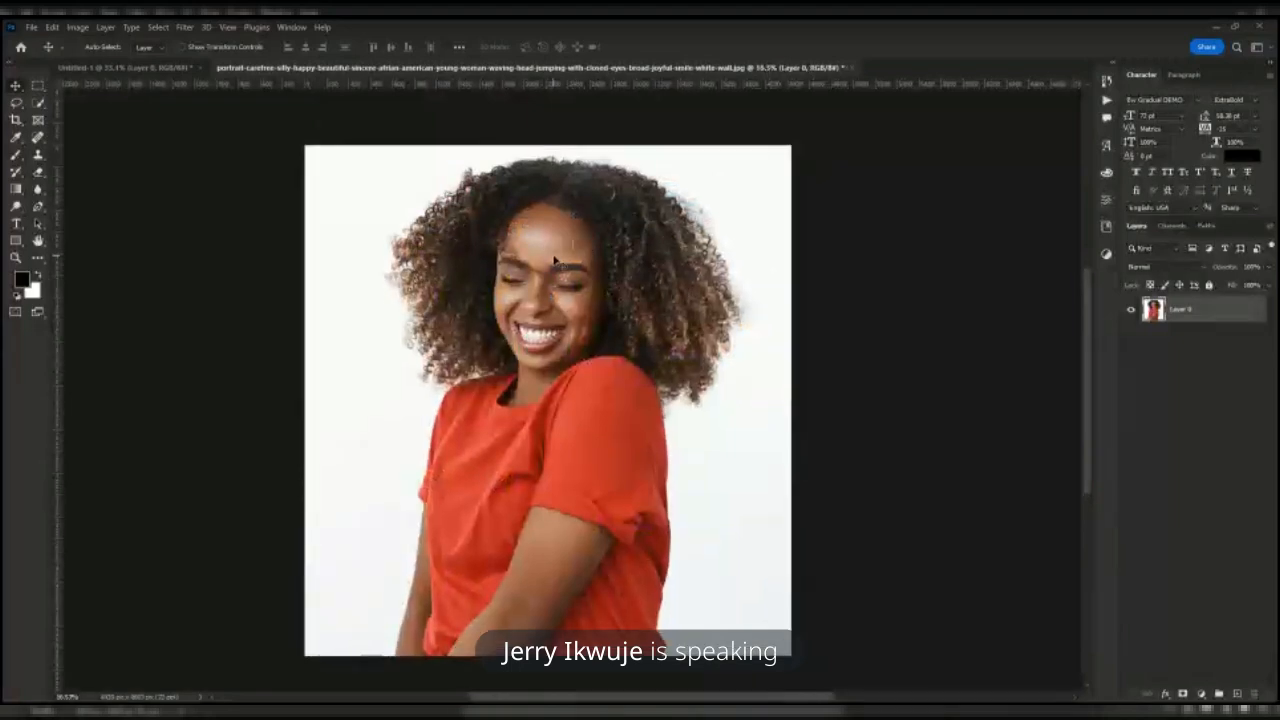
- Choose the Quick Selection tool and open the curly-haired woman's portrait in Select and Mask
scroll(554, 260, "up", 7)
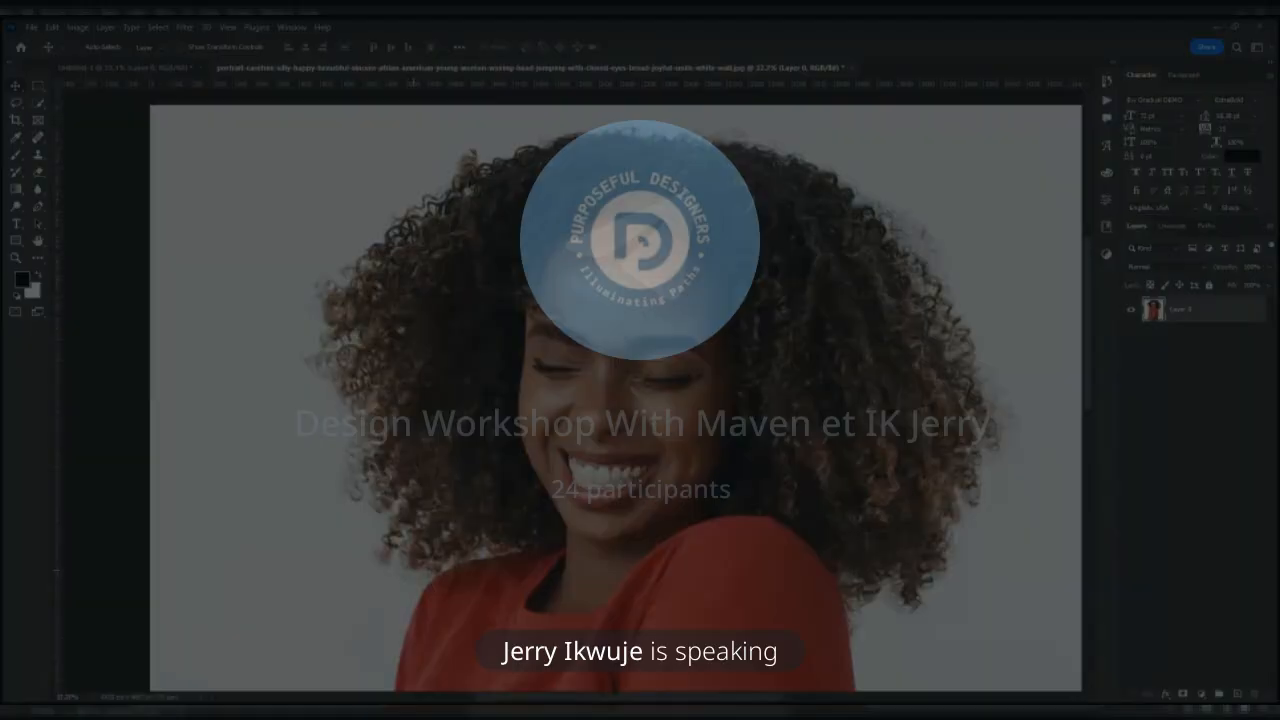
scroll(568, 444, "down", 3)
left_click(19, 106)
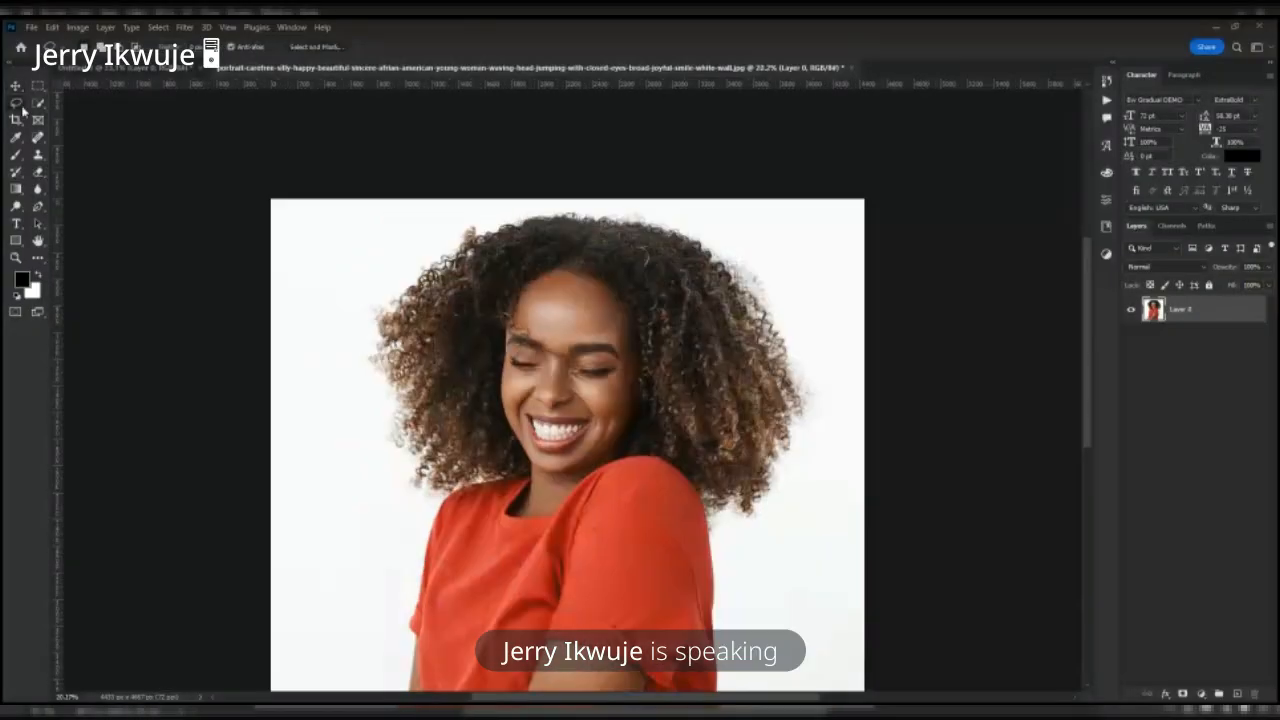
left_click(38, 103)
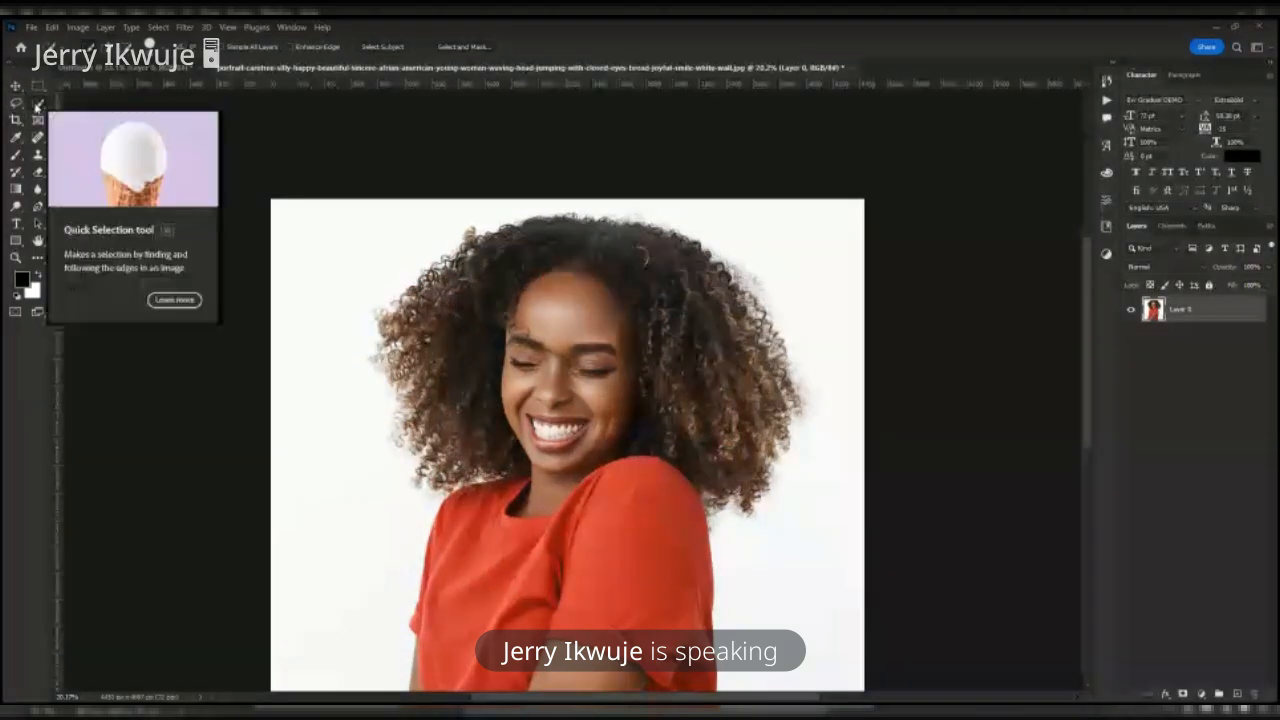
scroll(352, 194, "down", 2)
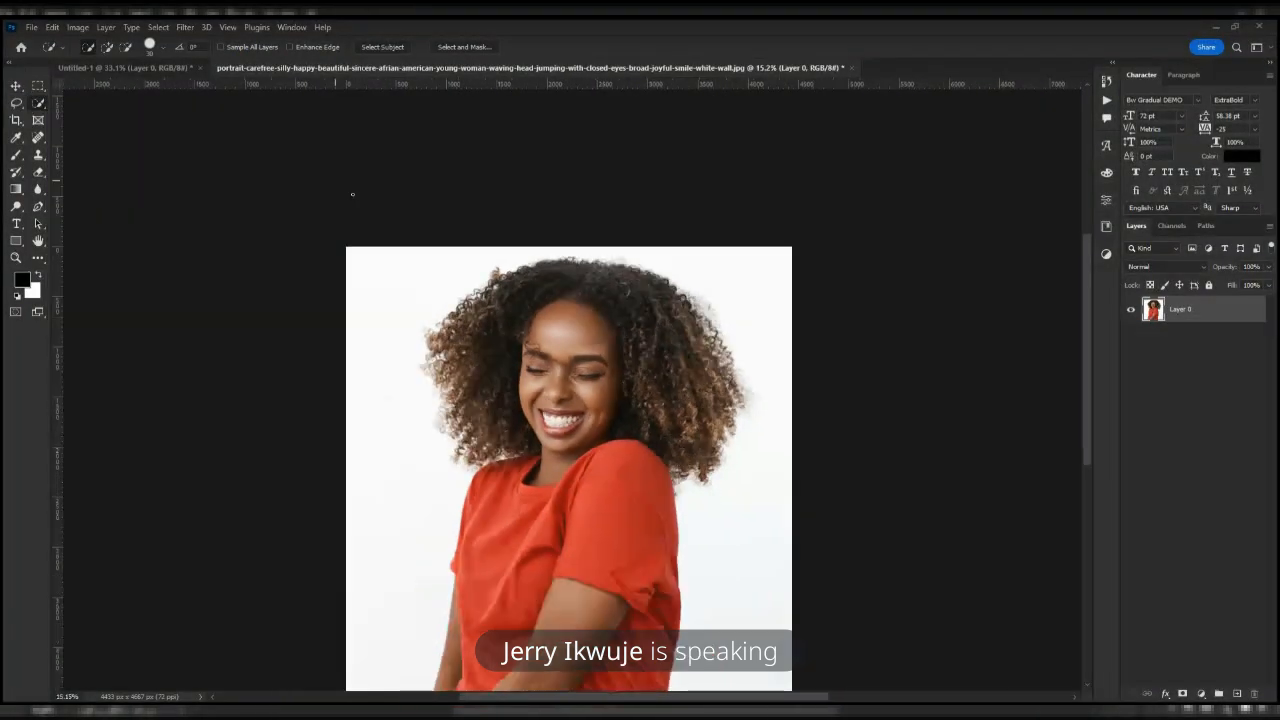
scroll(352, 194, "up", 3)
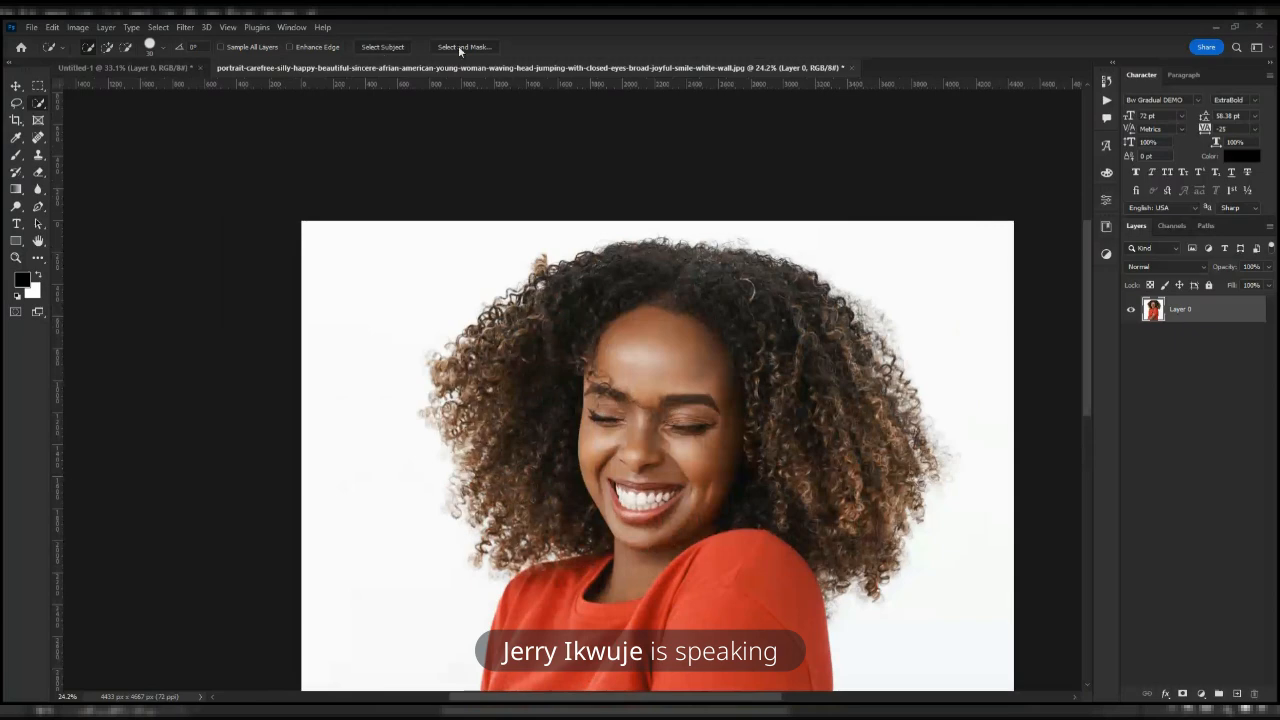
key("ctrl+minus")
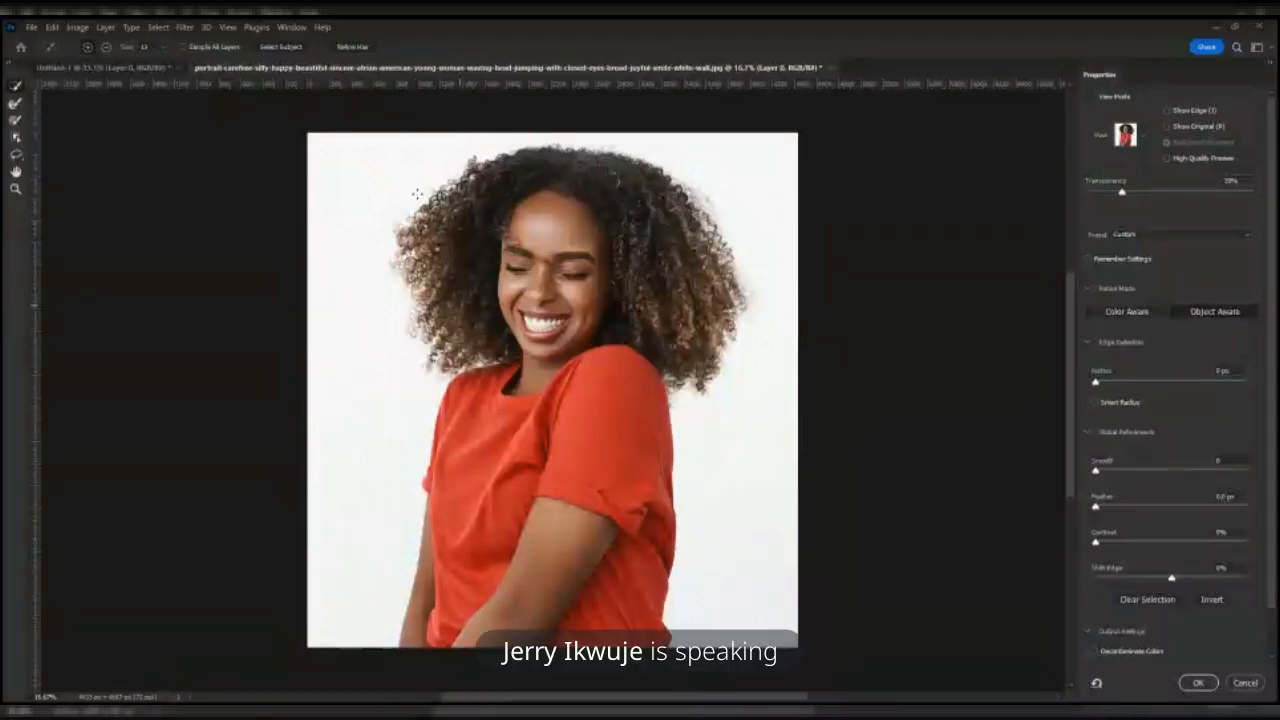
- Turn on Decontaminate Colors for the woman's selection and output the cutout as a new layer with a mask
left_click(1095, 652)
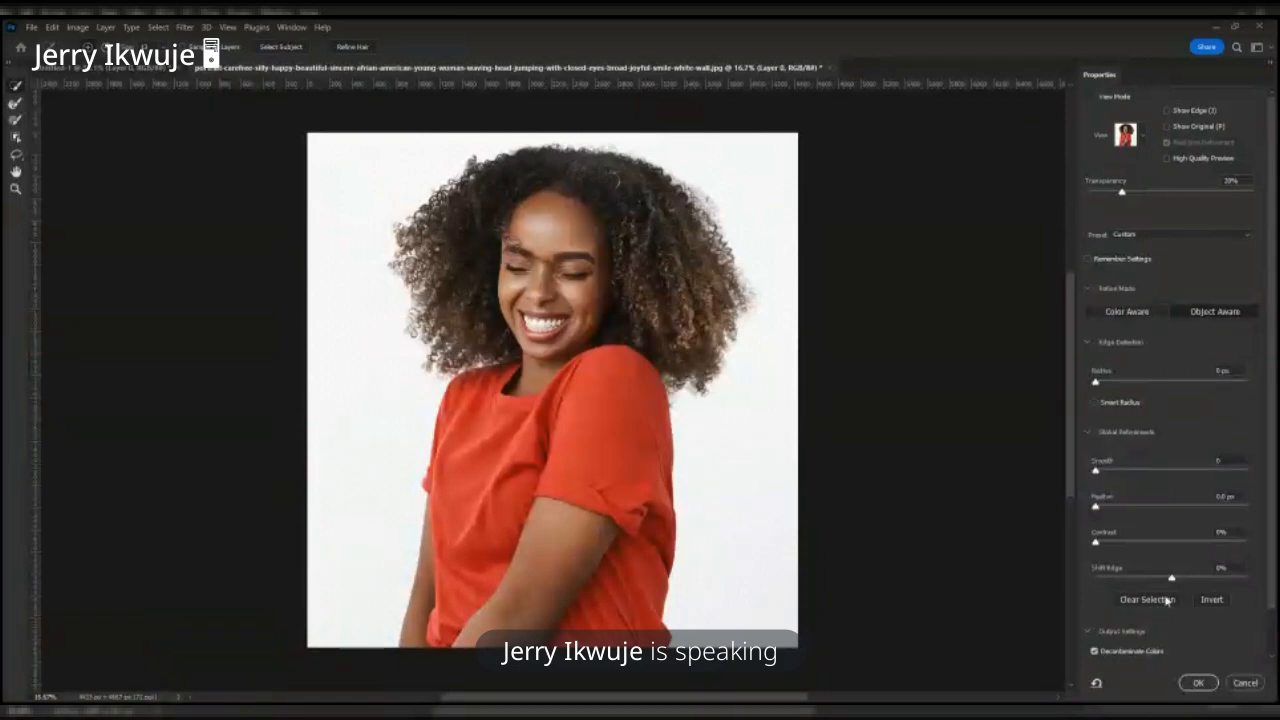
scroll(1205, 602, "down", 2)
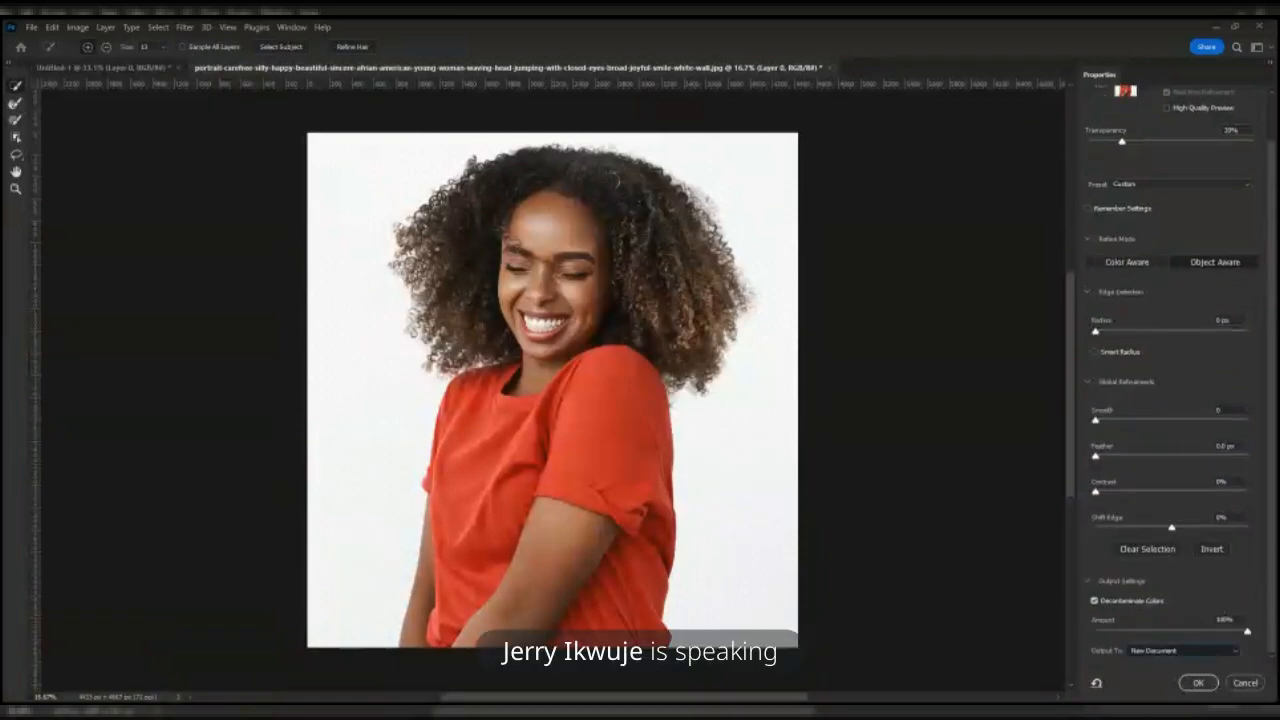
left_click(1199, 682)
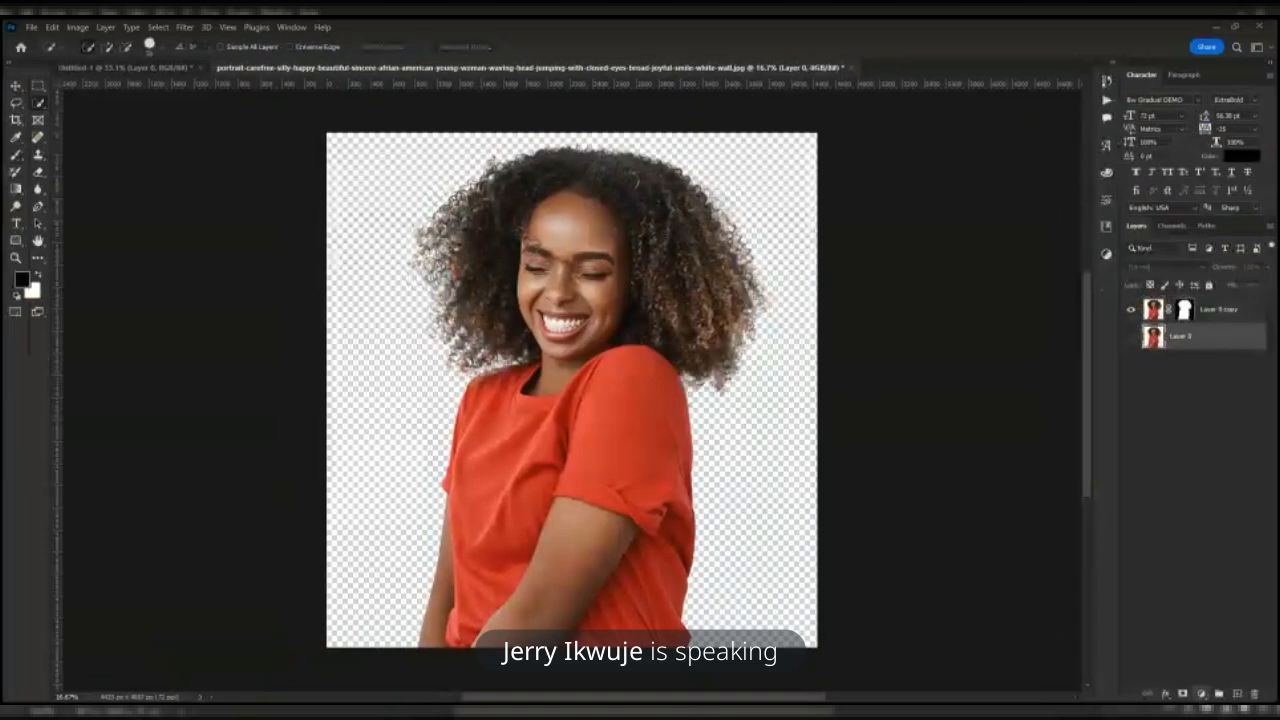
- Add a Solid Color fill layer beneath the cutout, trying pink and blue before settling on green
left_click(1118, 296)
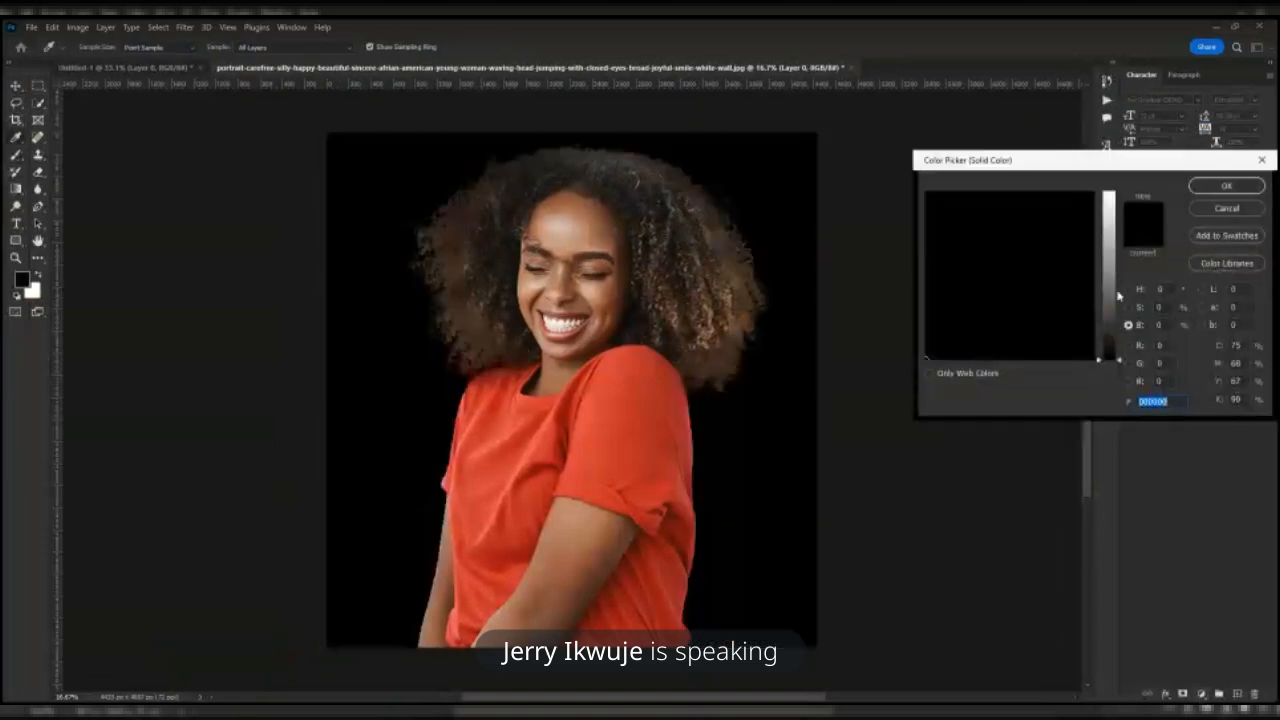
left_click(1114, 290)
left_click(1083, 229)
left_click(1129, 289)
left_click(1076, 227)
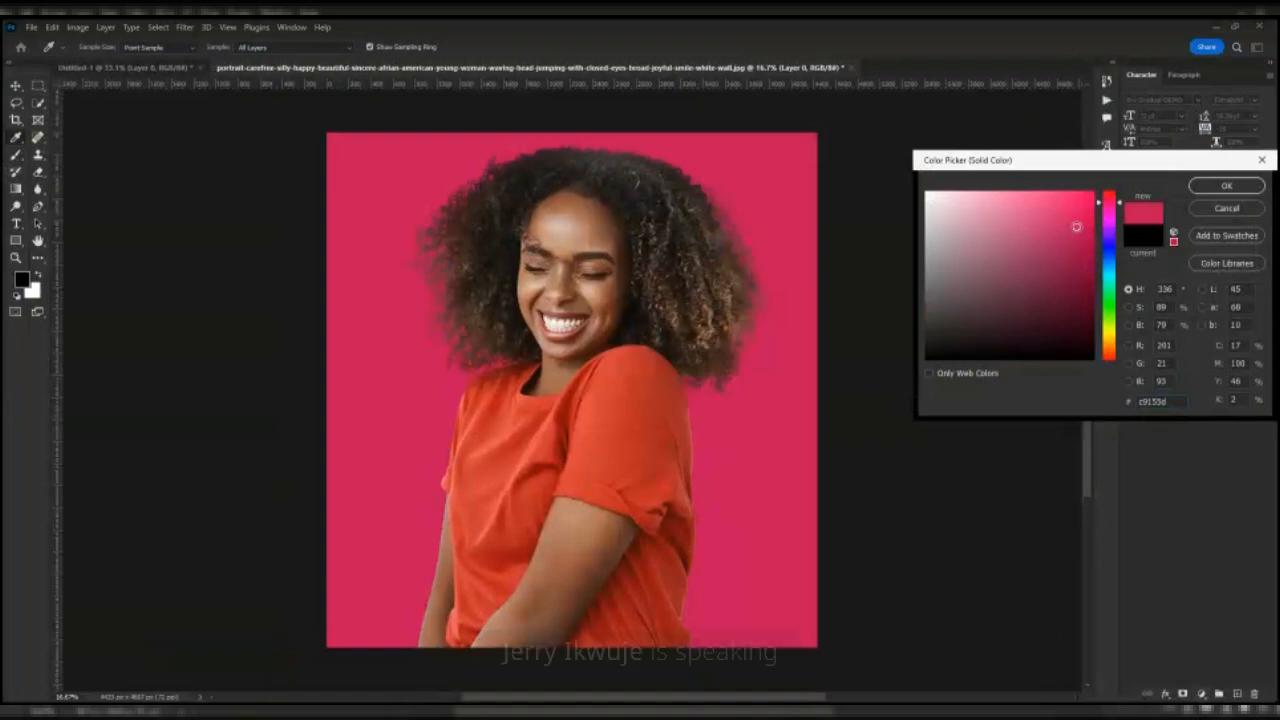
left_click(1075, 268)
left_click(1109, 249)
left_click(1070, 238)
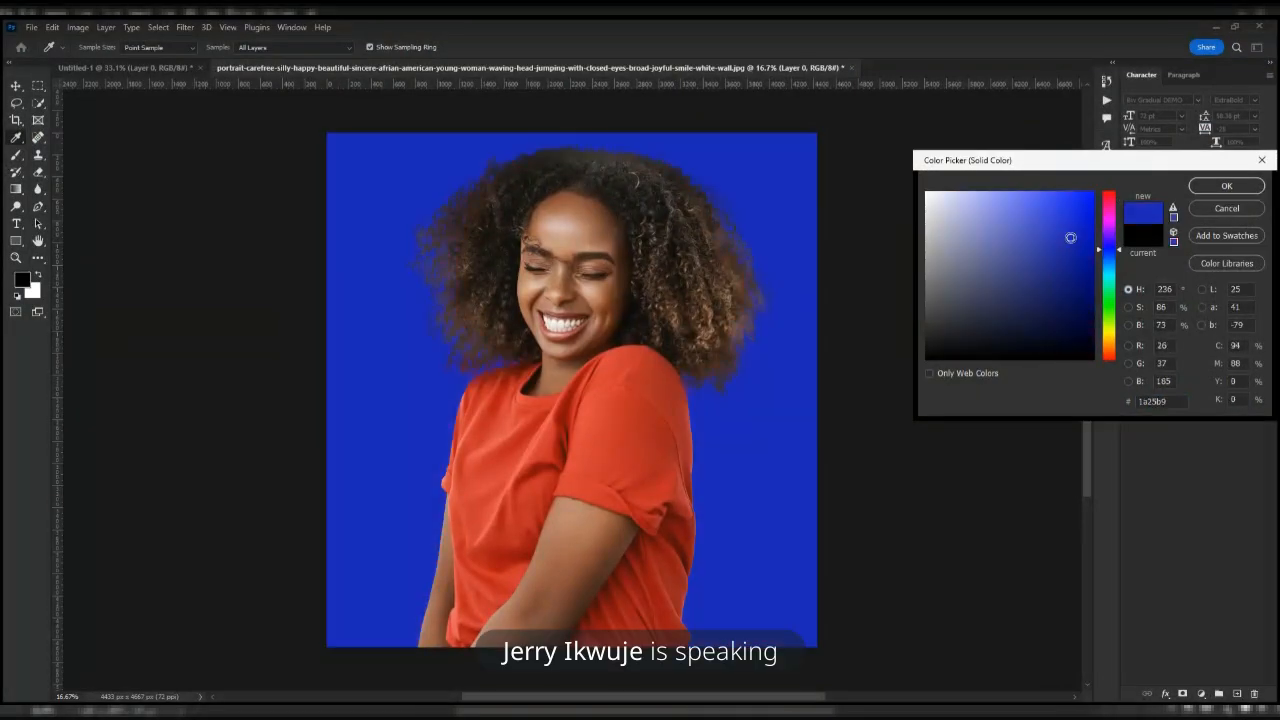
left_click_drag(1109, 256, 1109, 288)
left_click(1205, 184)
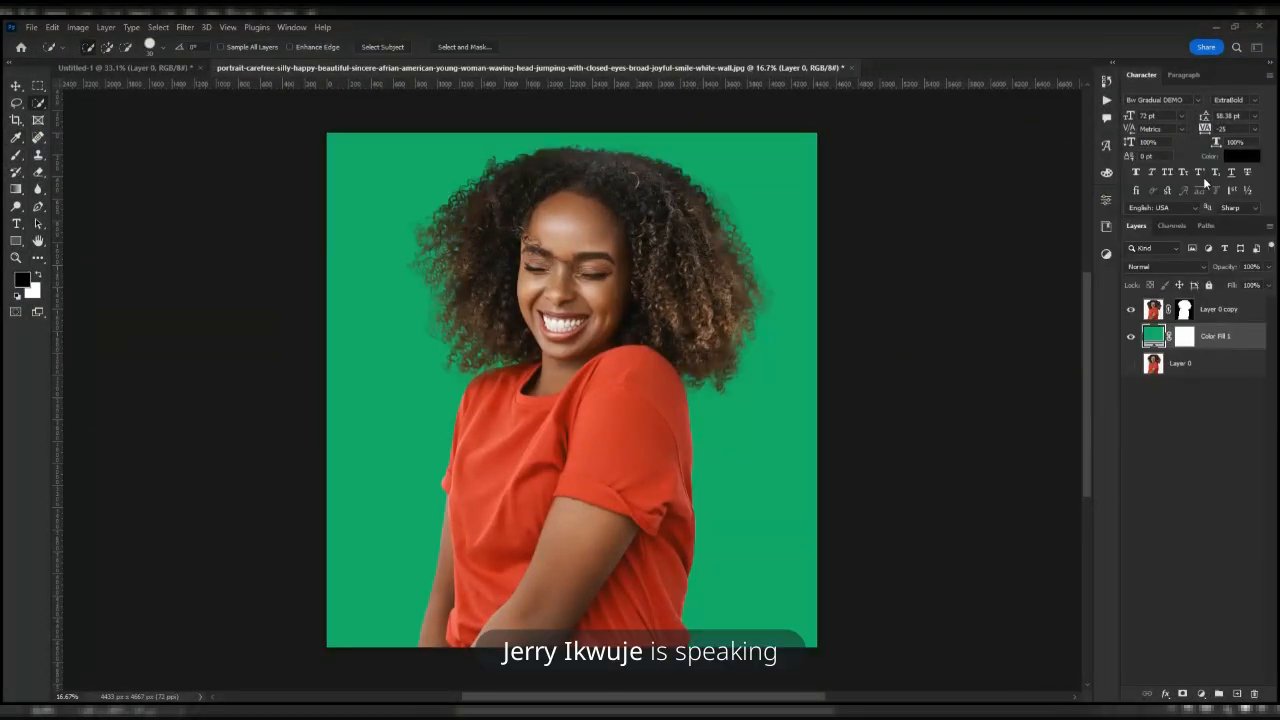
- Convert the masked cutout layer to a smart object, inspect its curly hair edges, and reposition the woman on the green background
left_click(1212, 310)
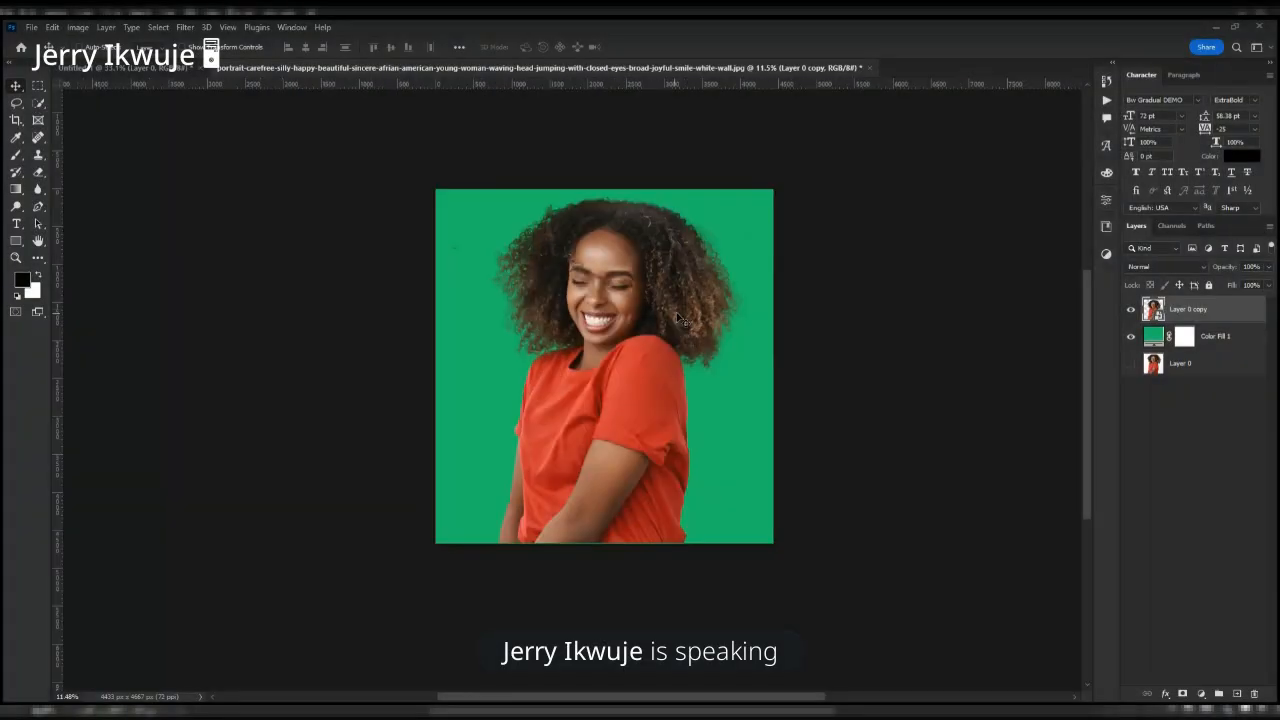
scroll(677, 318, "up", 4)
left_click_drag(657, 324, 514, 341)
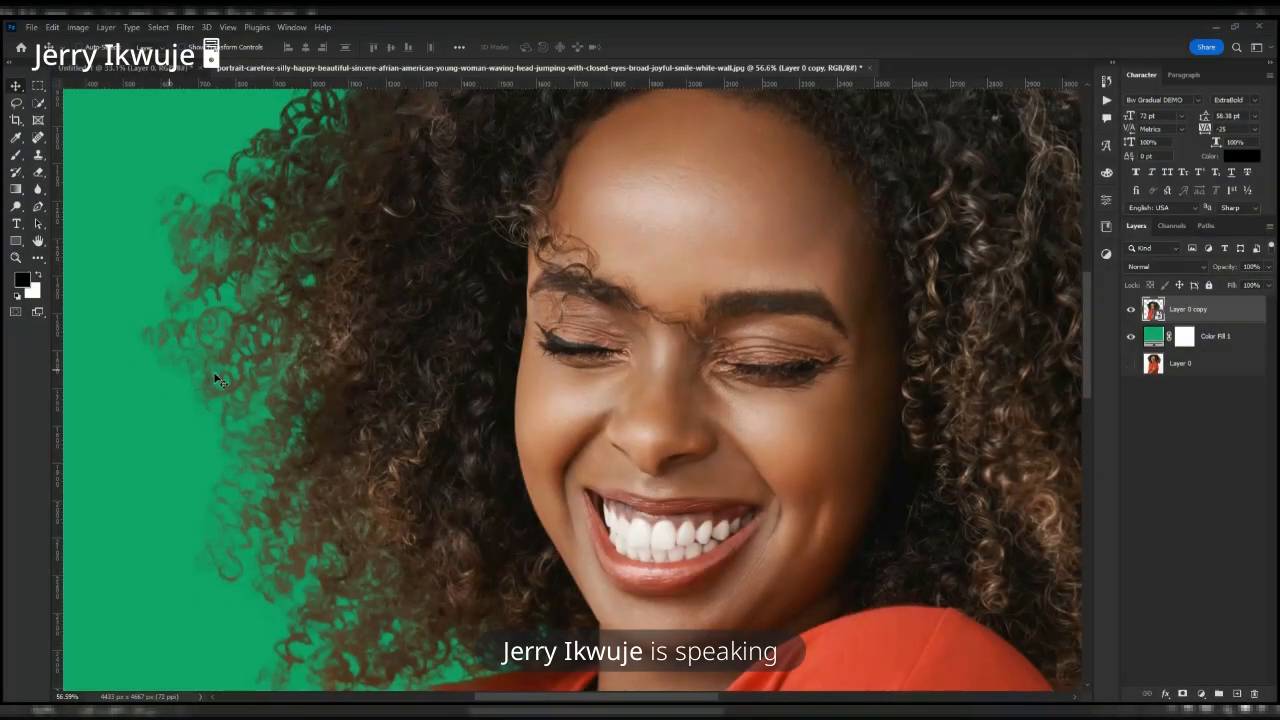
scroll(346, 290, "down", 5)
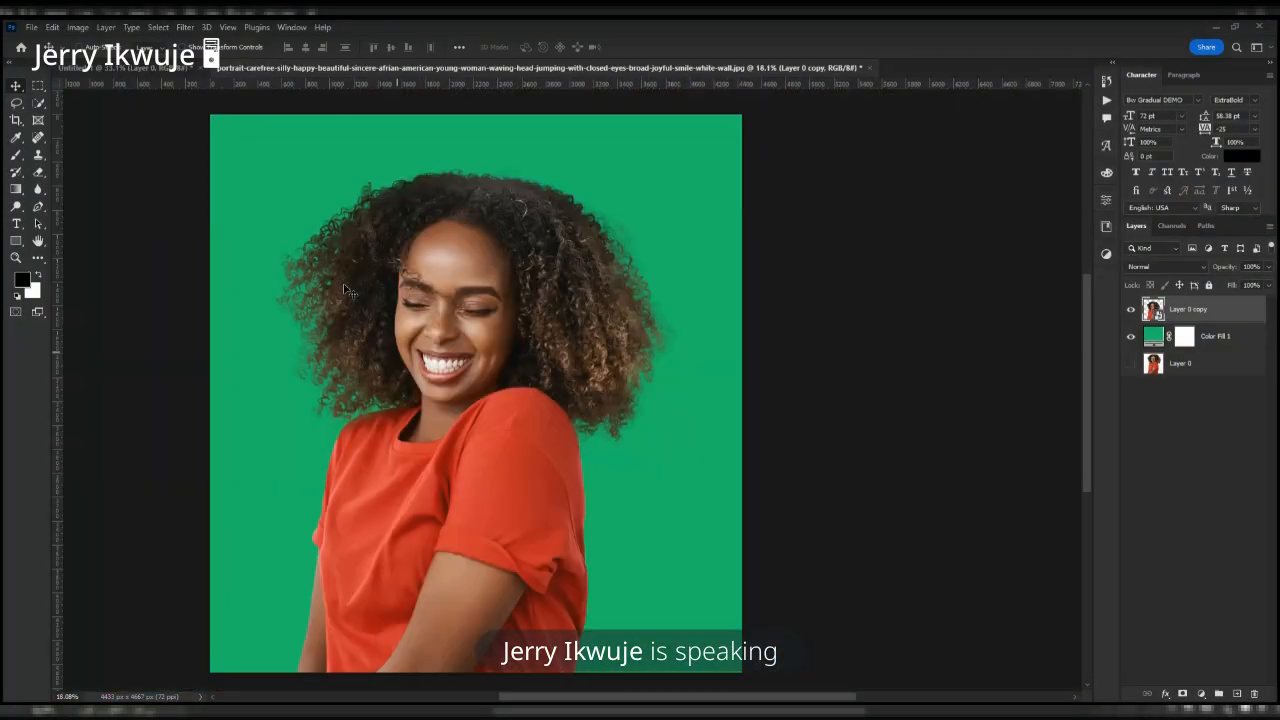
scroll(340, 305, "up", 3)
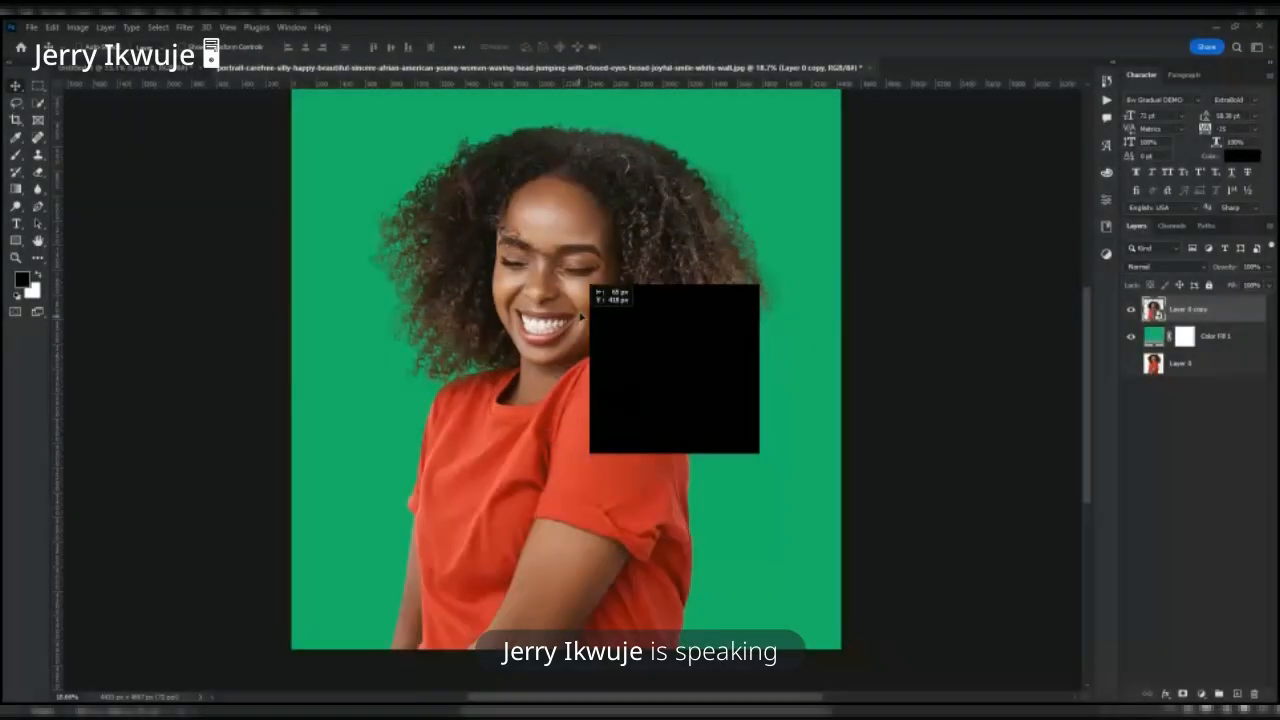
left_click_drag(580, 316, 584, 331)
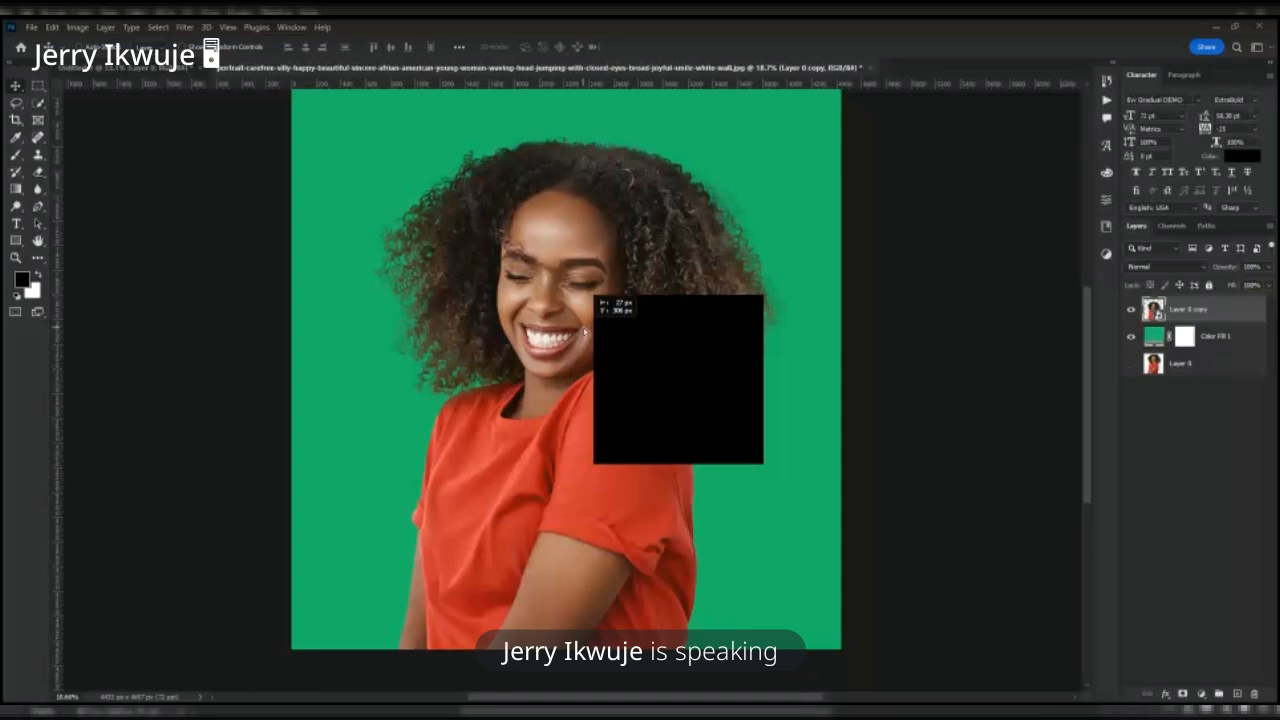
scroll(584, 331, "up", 4)
scroll(590, 330, "down", 4)
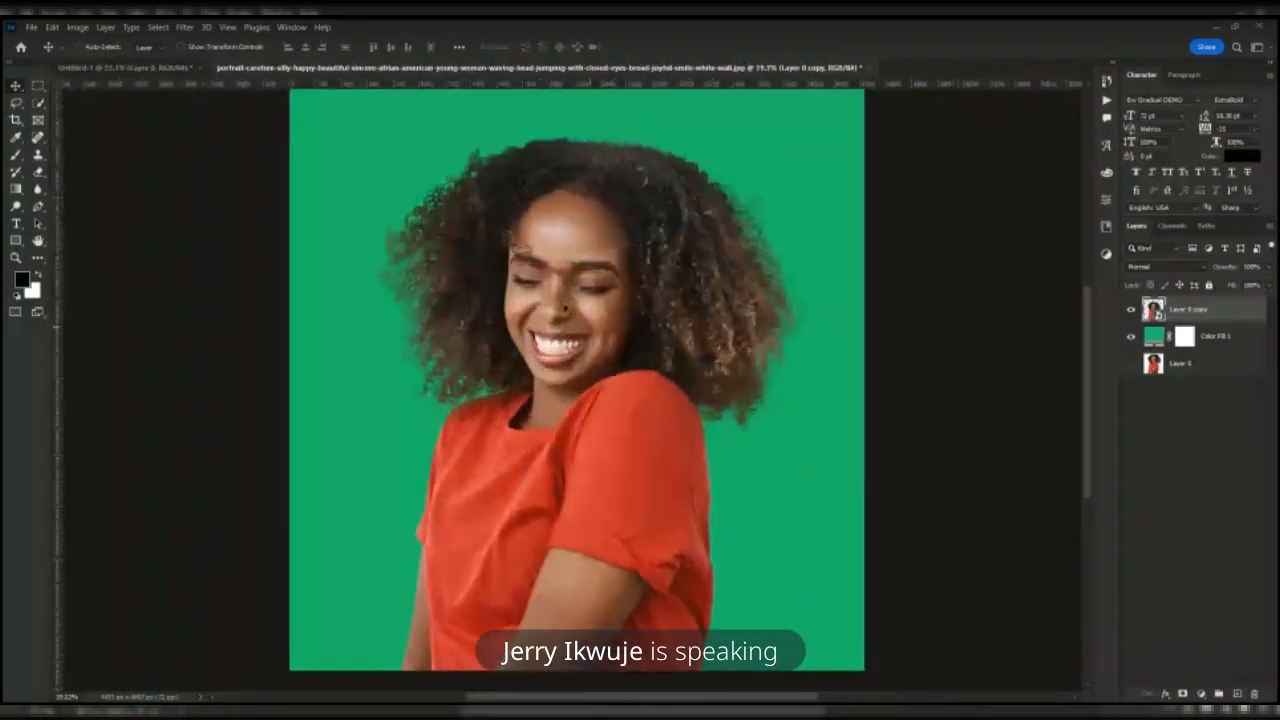
- Delete the woman's cutout layer and the green Color Fill layer, leaving only the original Layer 0
scroll(566, 205, "down", 1)
key("Delete")
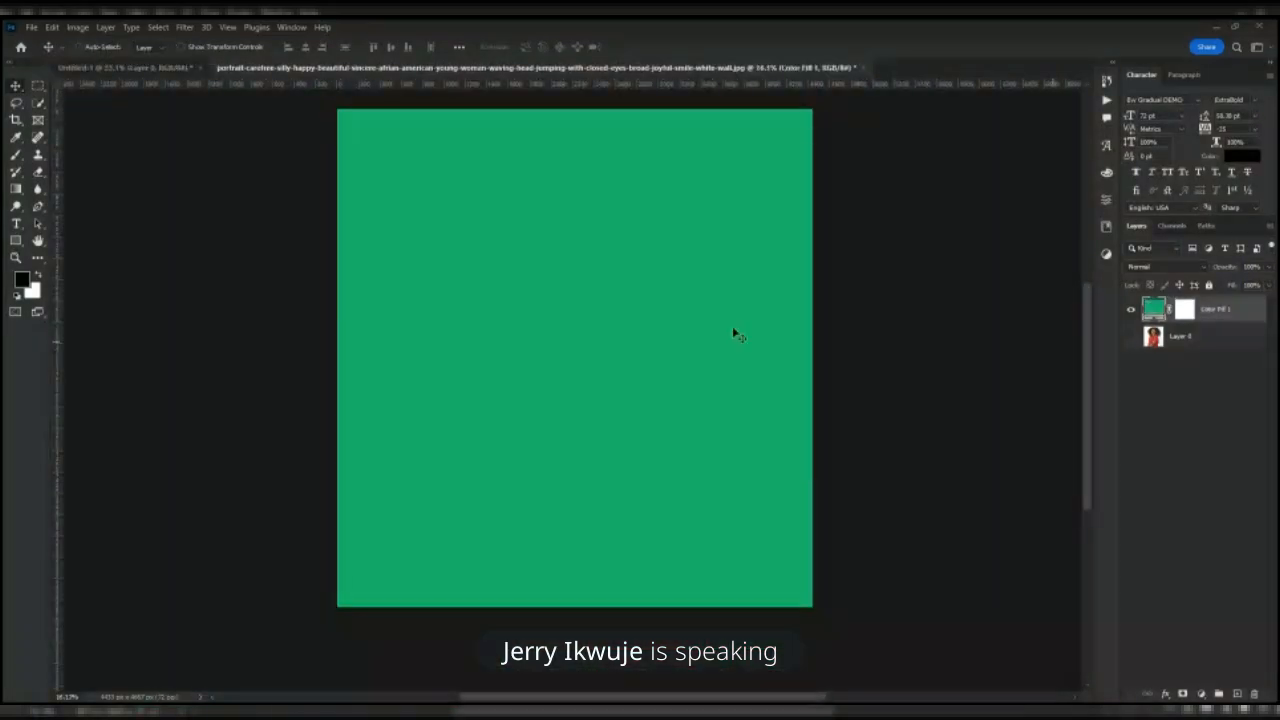
key("Delete")
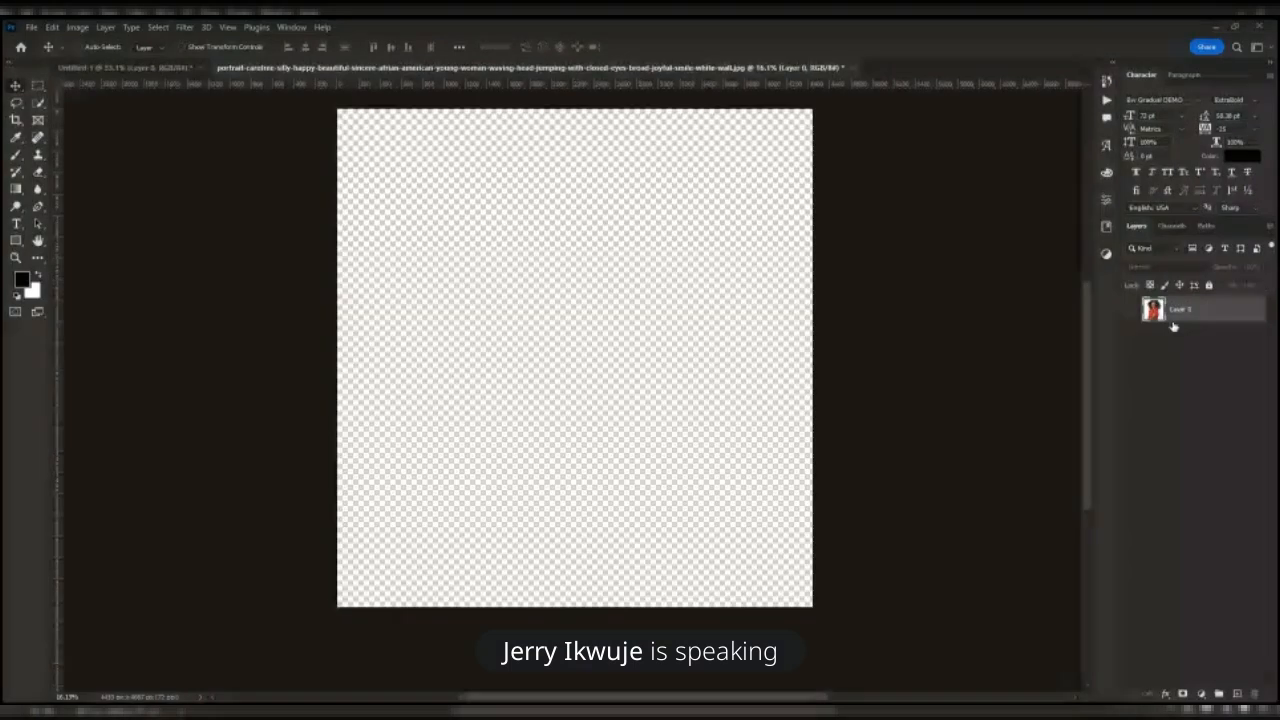
- Make the original portrait layer visible and place it above a new Solid Color fill in blue-violet 4c2fc6
left_click(1131, 309)
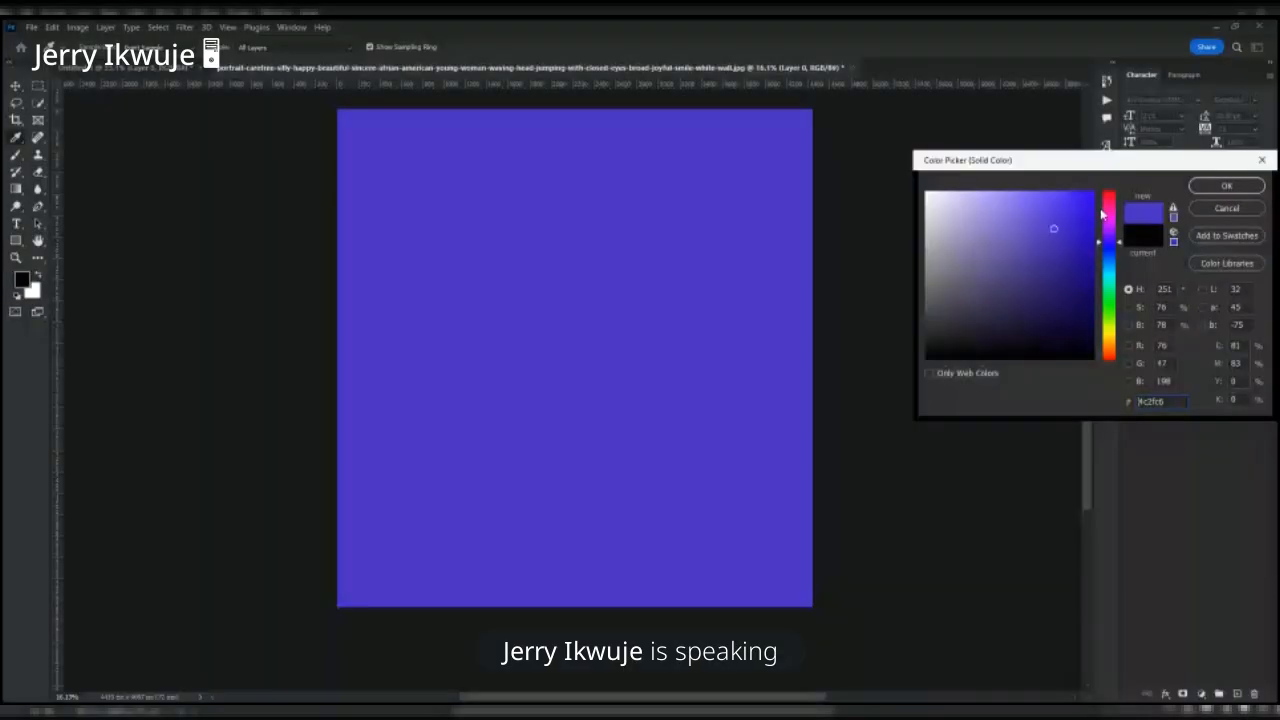
key("Return")
left_click_drag(1200, 337, 1208, 311)
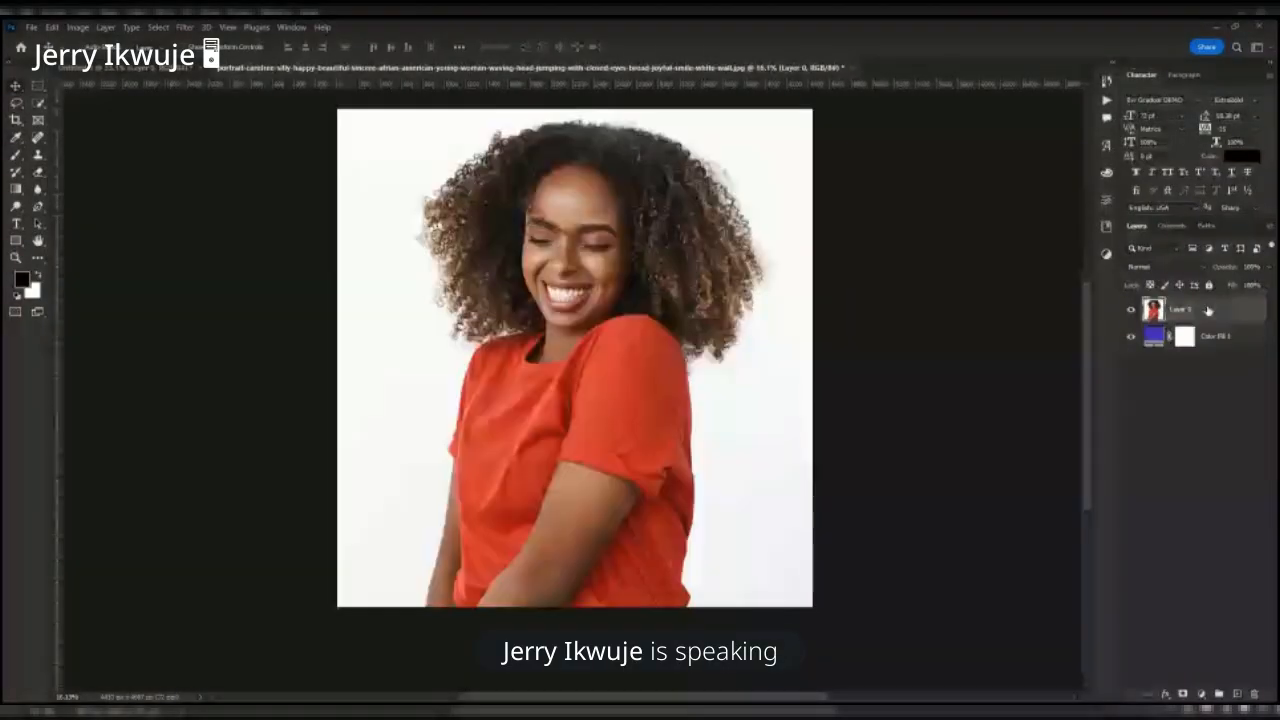
- Choose the Background Eraser Tool and give it a larger, soft brush with 0% hardness
scroll(474, 152, "up", 7)
left_click(38, 172)
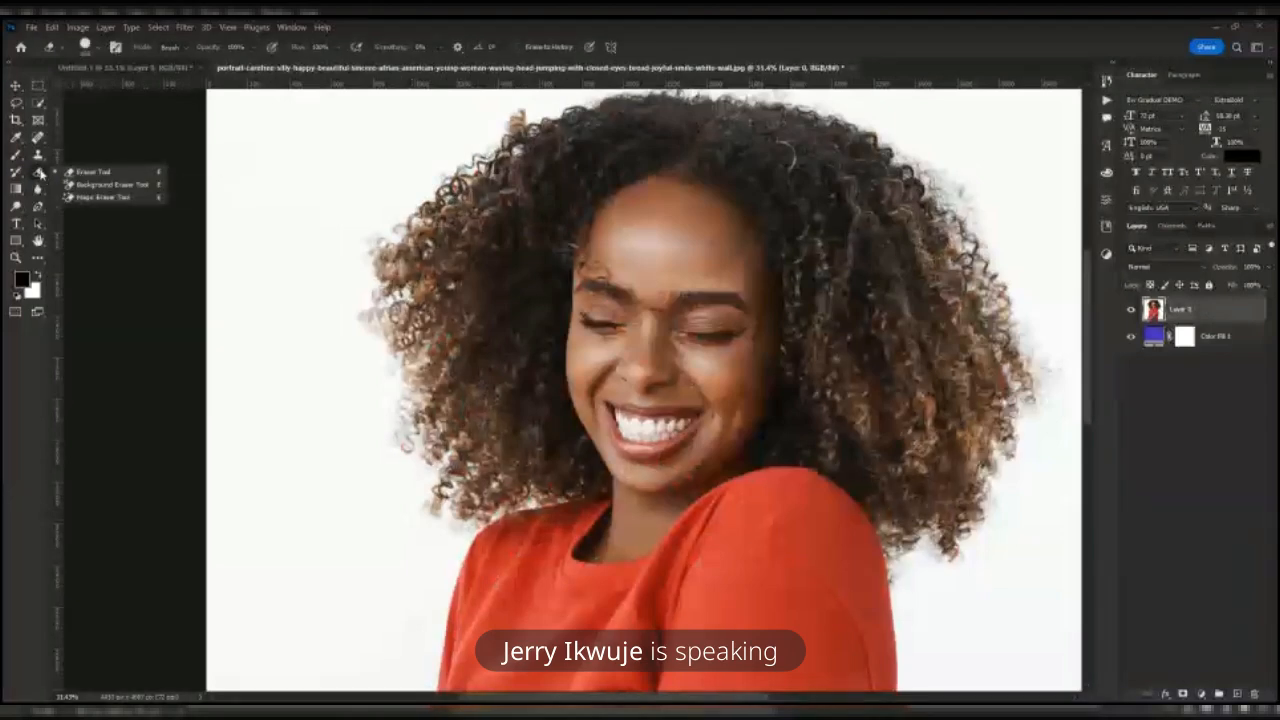
left_click(110, 185)
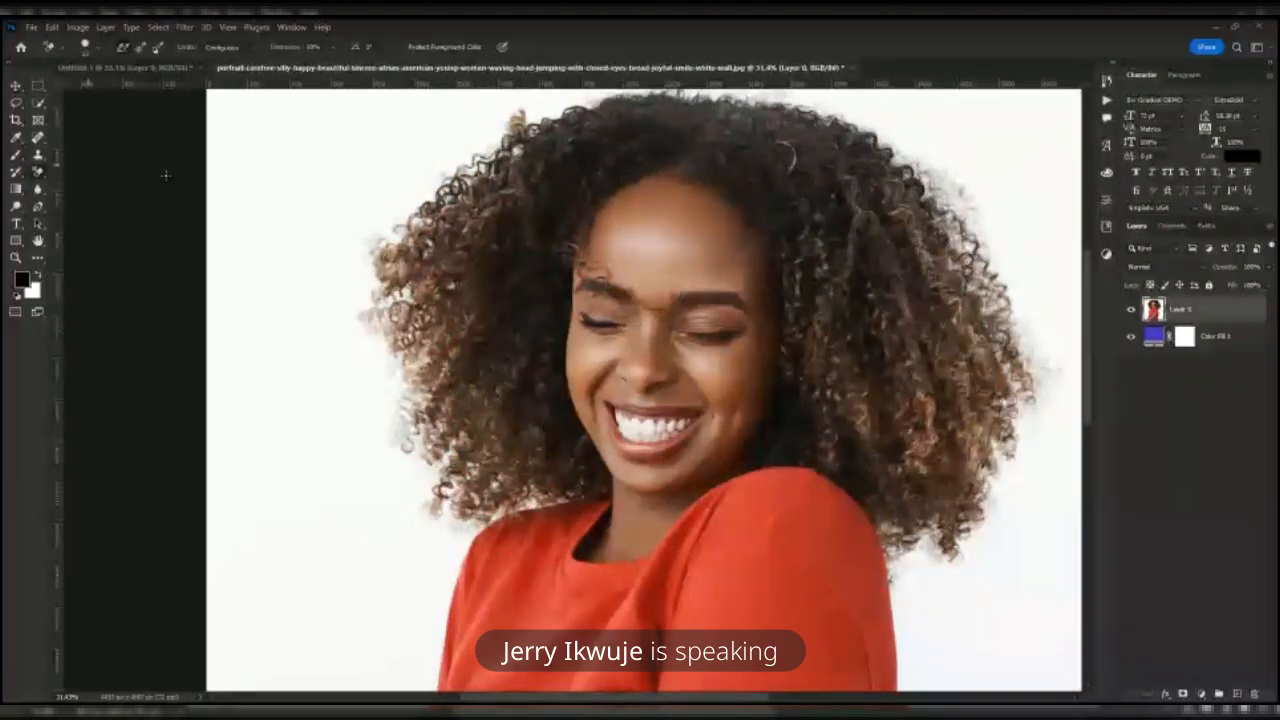
right_click(300, 178)
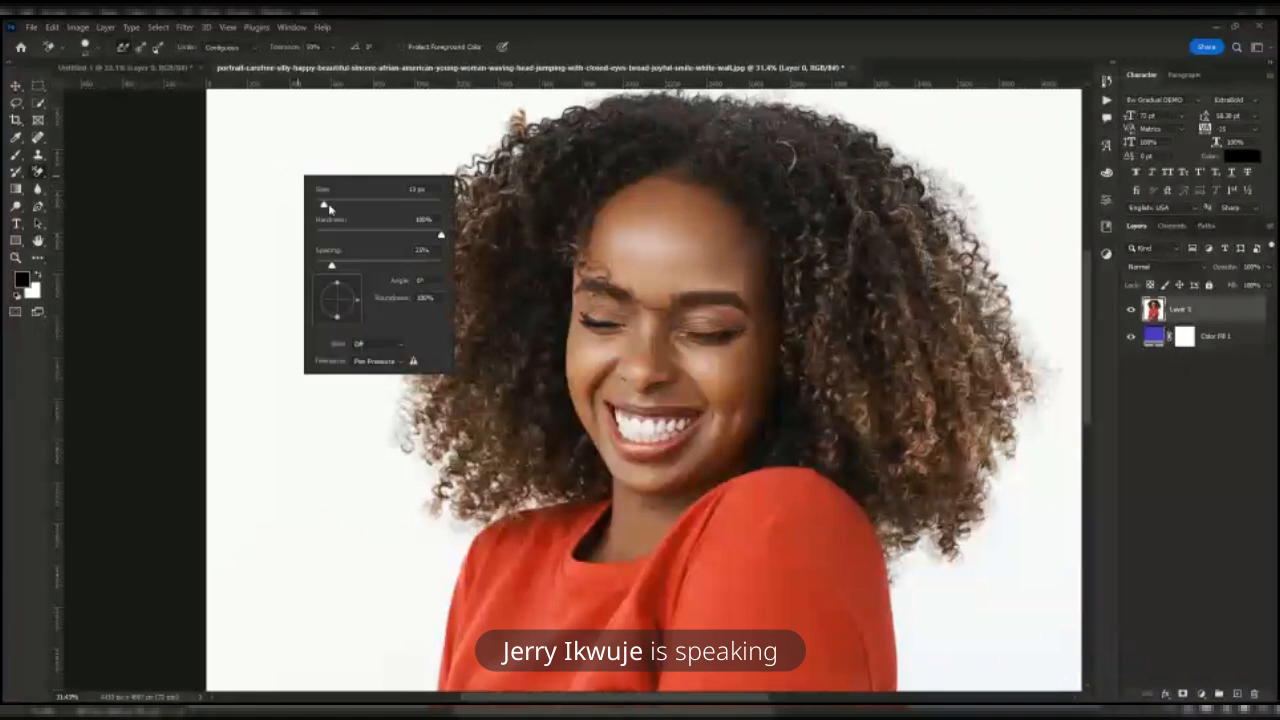
left_click_drag(348, 204, 363, 205)
left_click_drag(439, 235, 340, 247)
- Sample the white backdrop beside the hair as the foreground color and reduce the background eraser's brush size
left_click(38, 174)
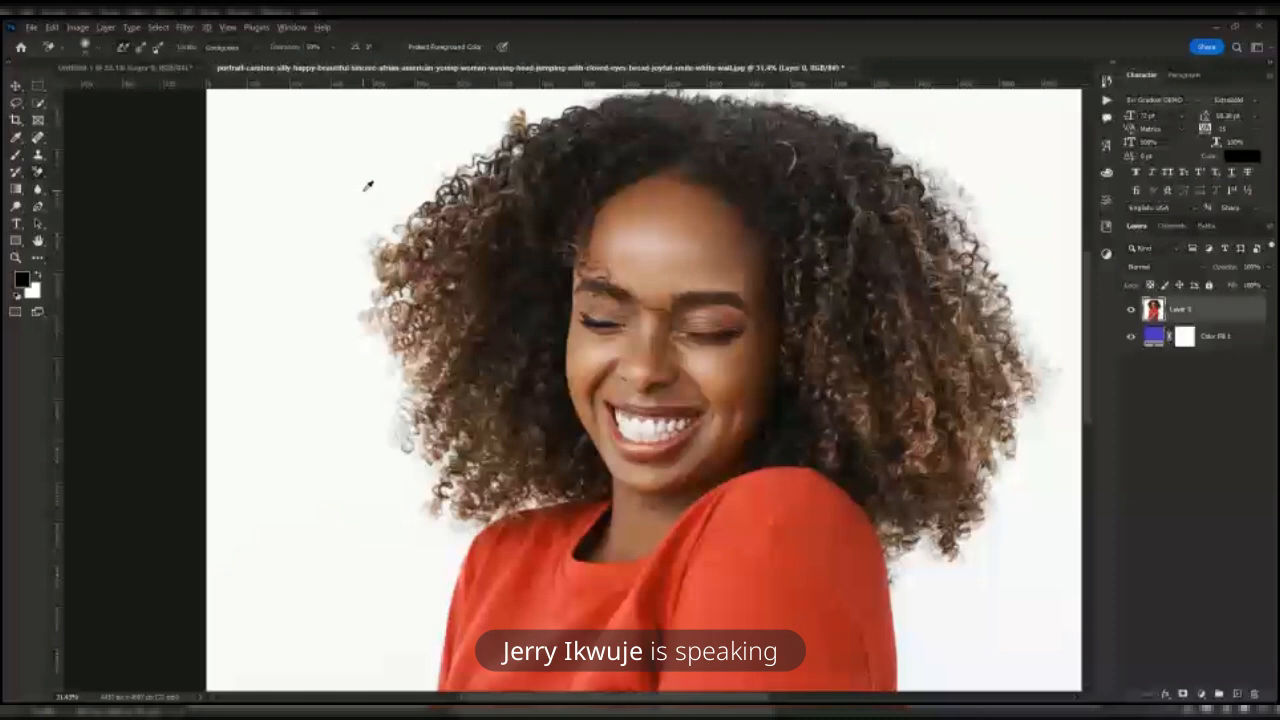
left_click(365, 193, "alt")
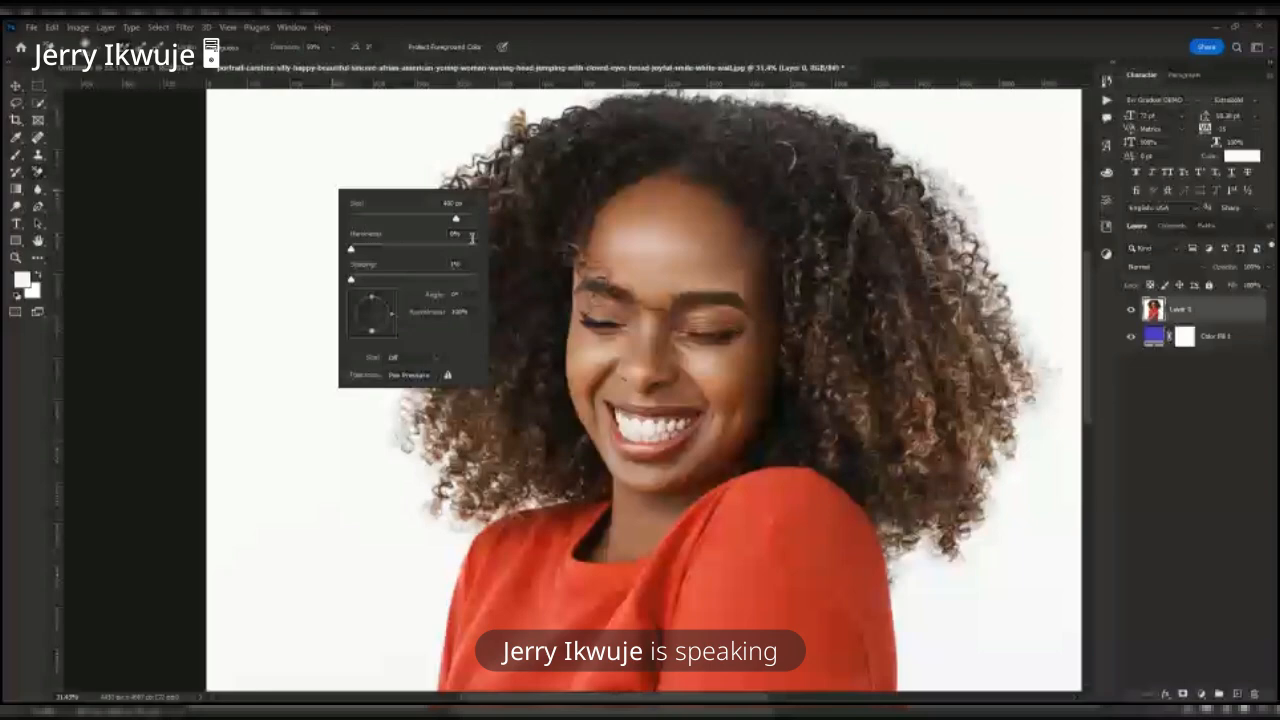
left_click_drag(456, 218, 424, 219)
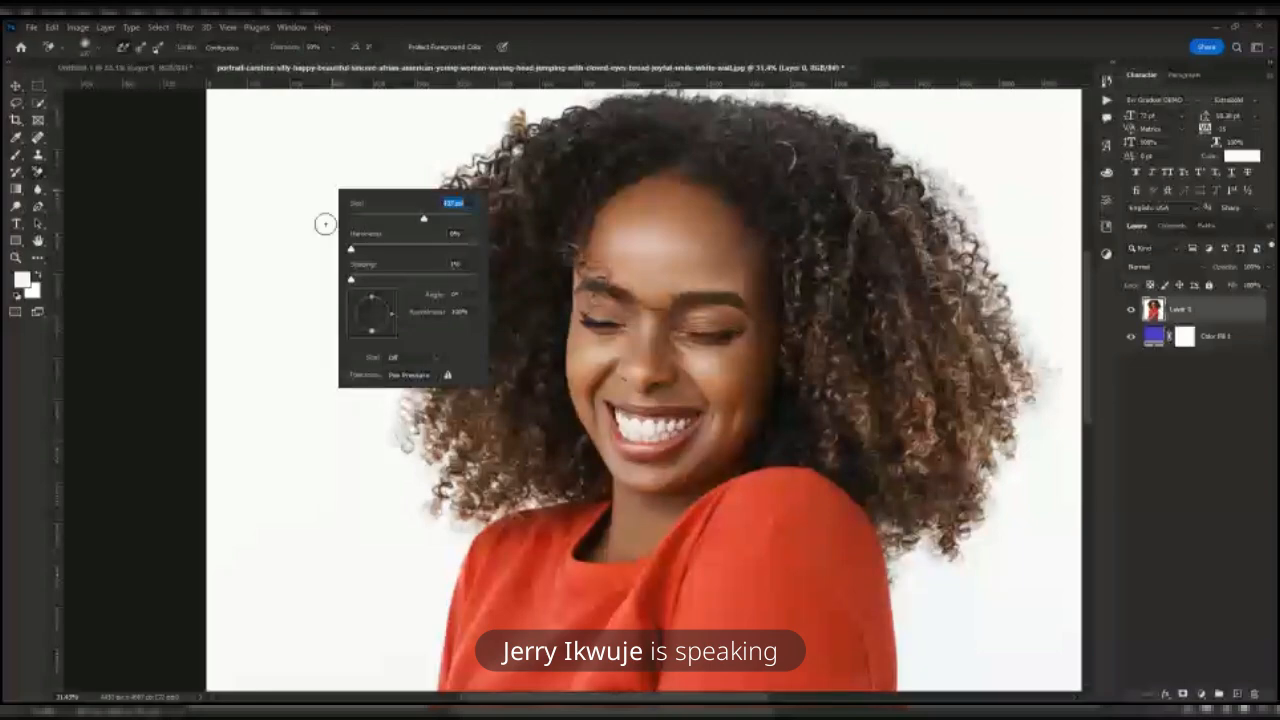
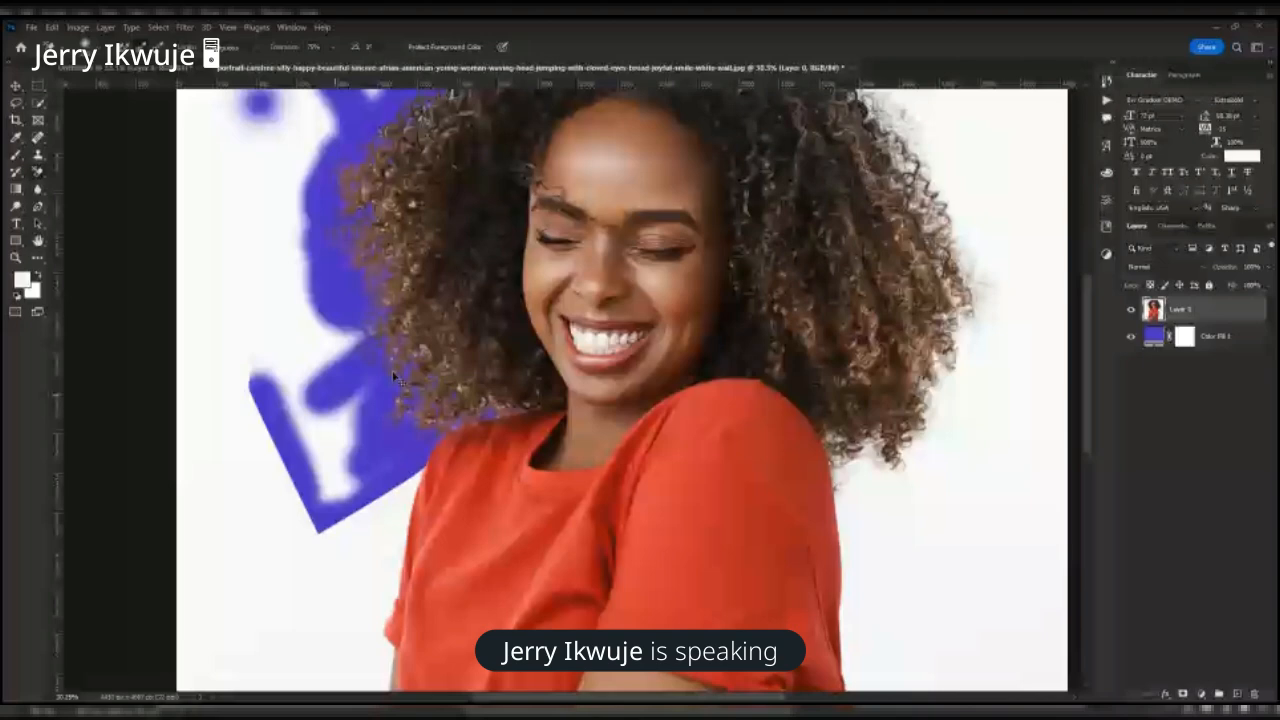
- Add a magenta Solid Color fill layer to the PNG cutout of the woman with the orange afro
scroll(392, 370, "down", 2)
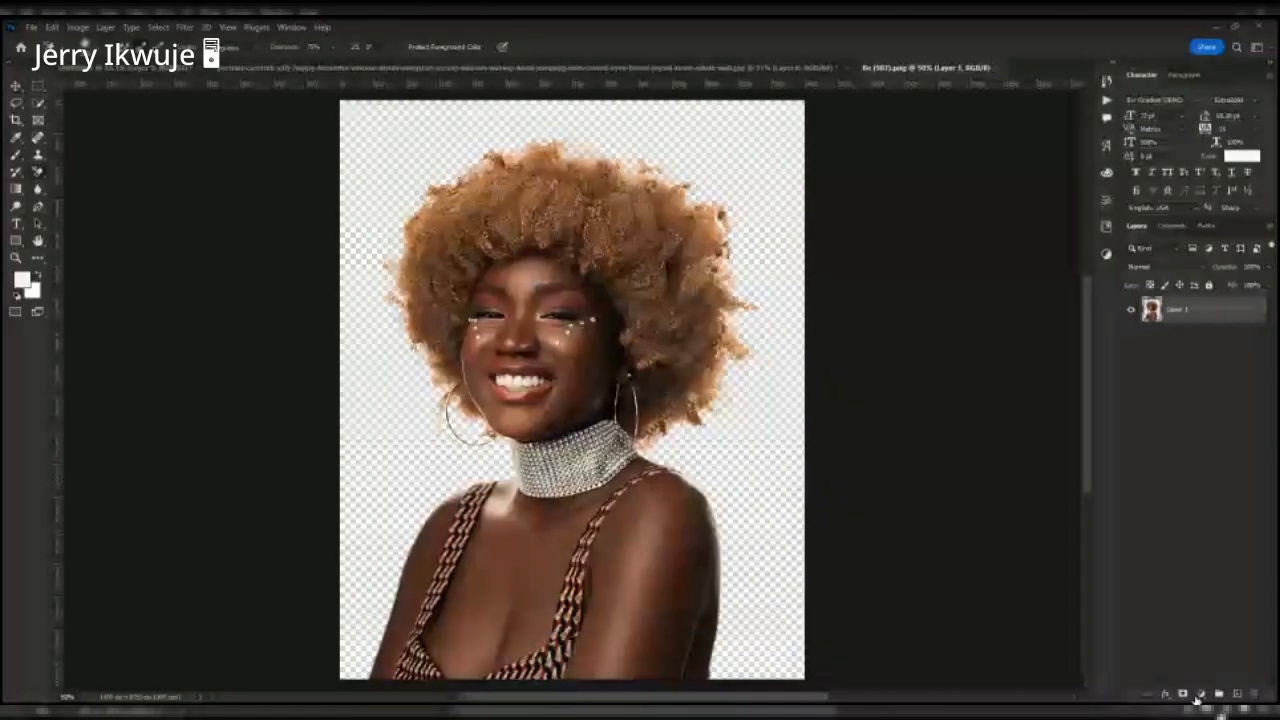
left_click(1201, 695)
left_click(1215, 425)
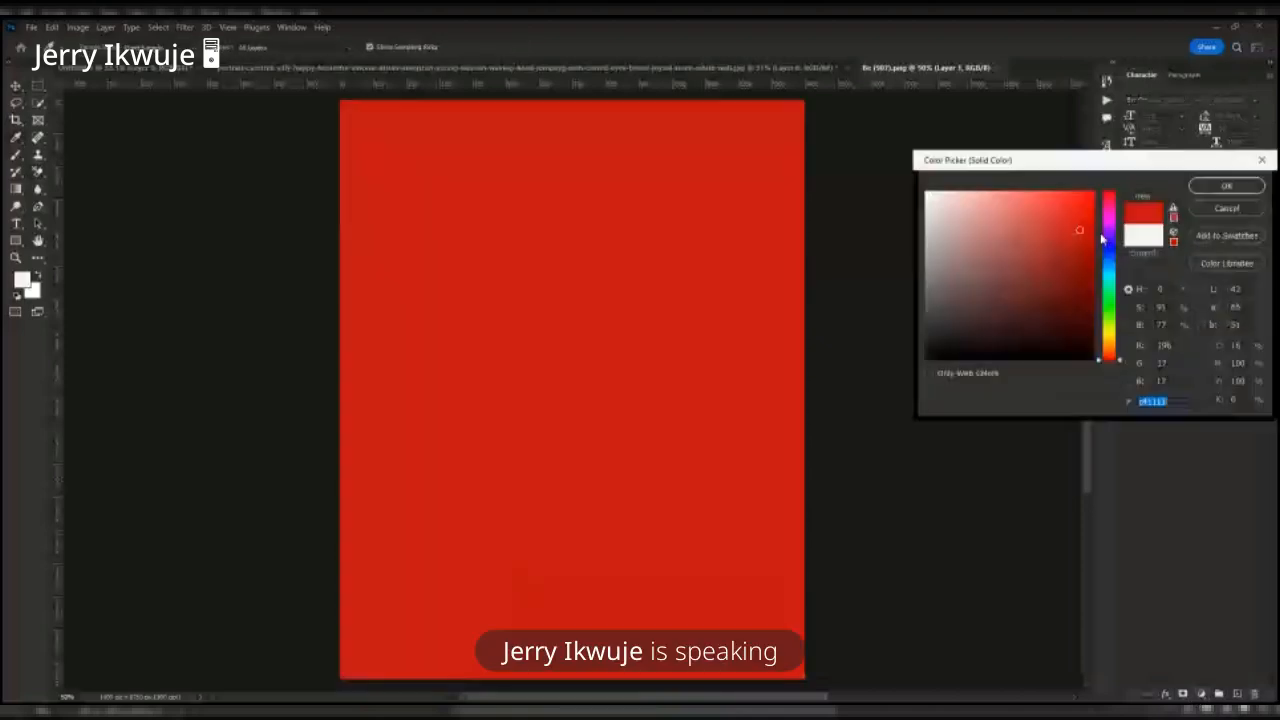
left_click(1110, 213)
left_click(1210, 190)
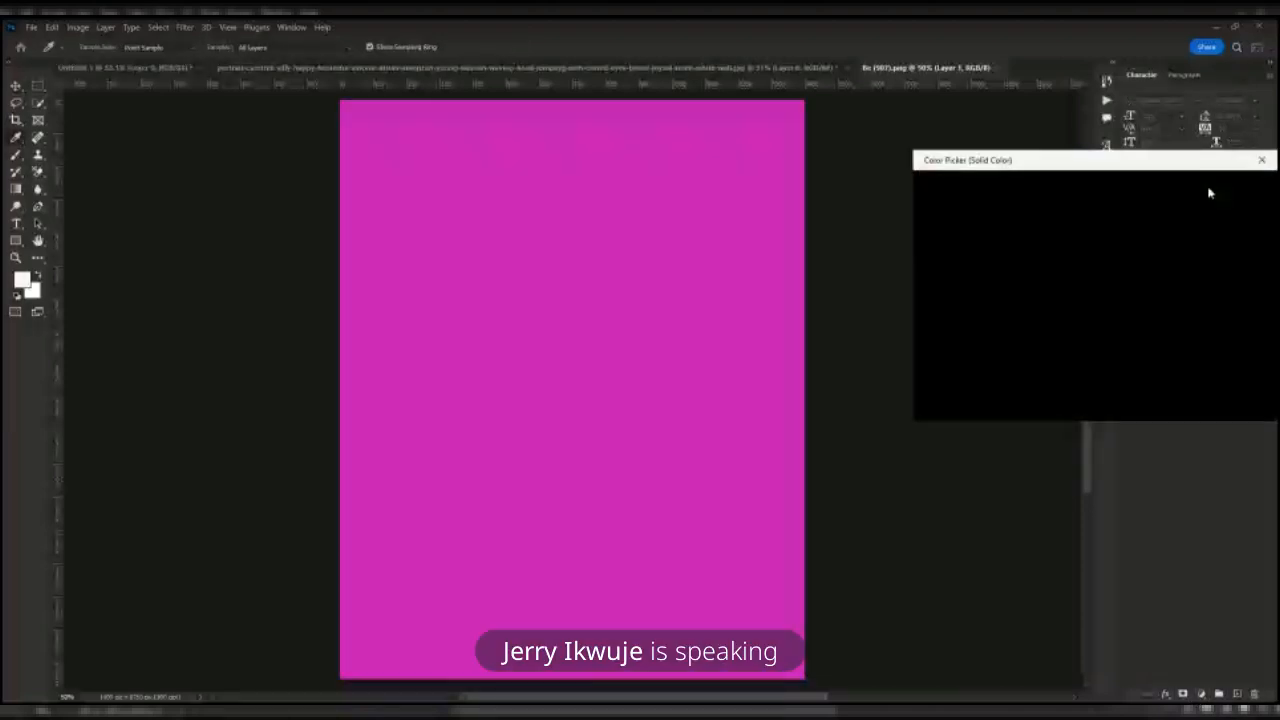
- Place the magenta fill beneath the afro portrait's Layer 1, select Layer 1, and switch to the Move tool
left_click_drag(1158, 309, 1162, 333)
left_click(1203, 314)
scroll(760, 257, "up", 2)
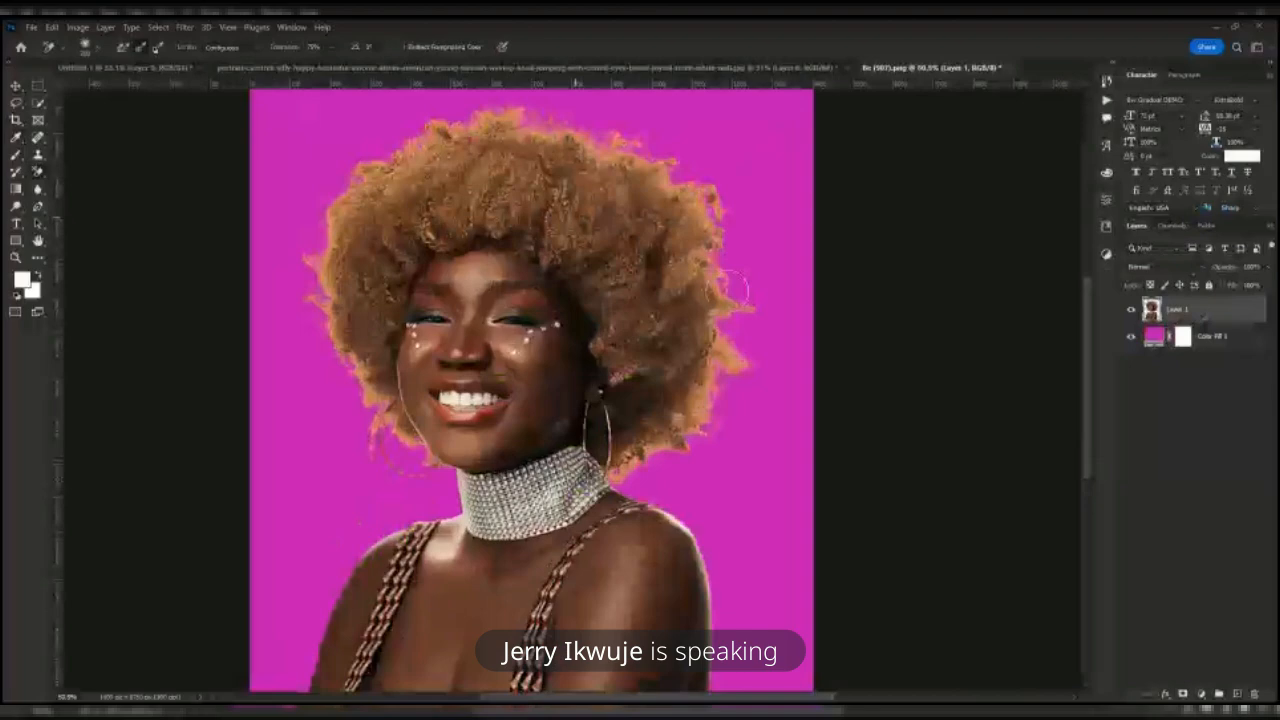
scroll(643, 220, "down", 3)
scroll(646, 233, "down", 1)
key("v")
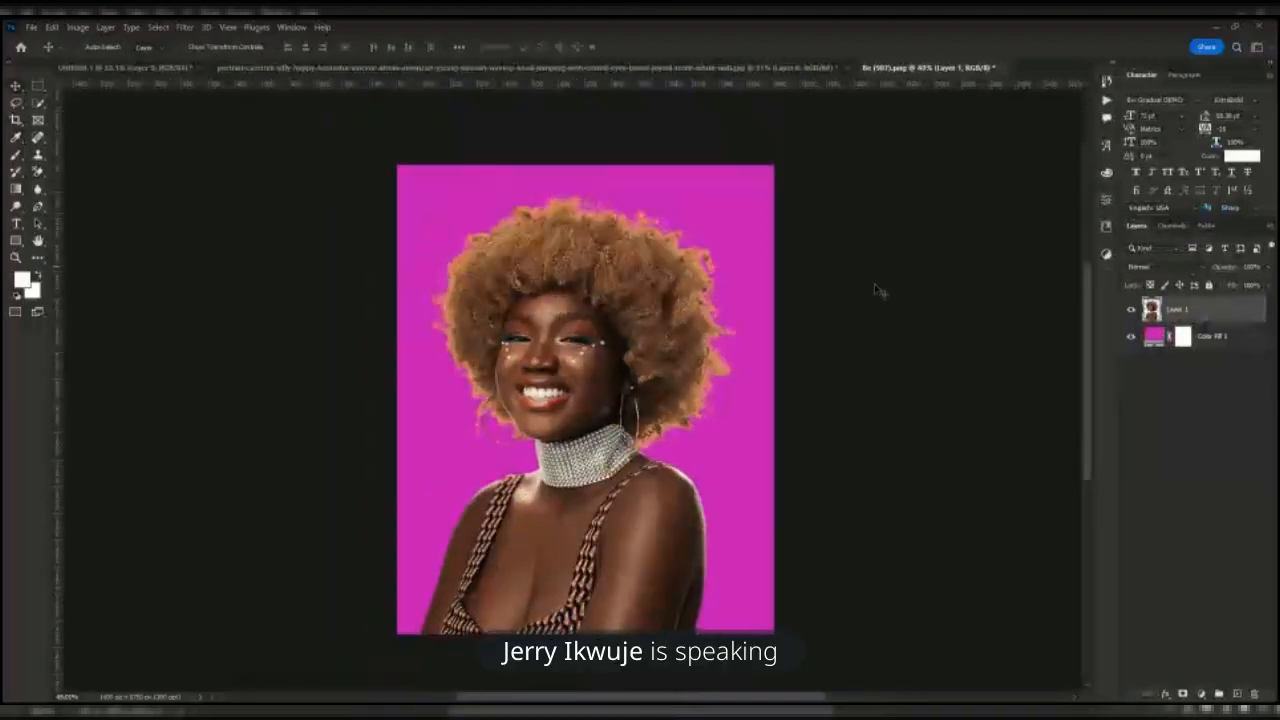
- Inspect the afro cutout's hair edges and hoop earrings up close against the magenta fill
scroll(633, 256, "up", 3)
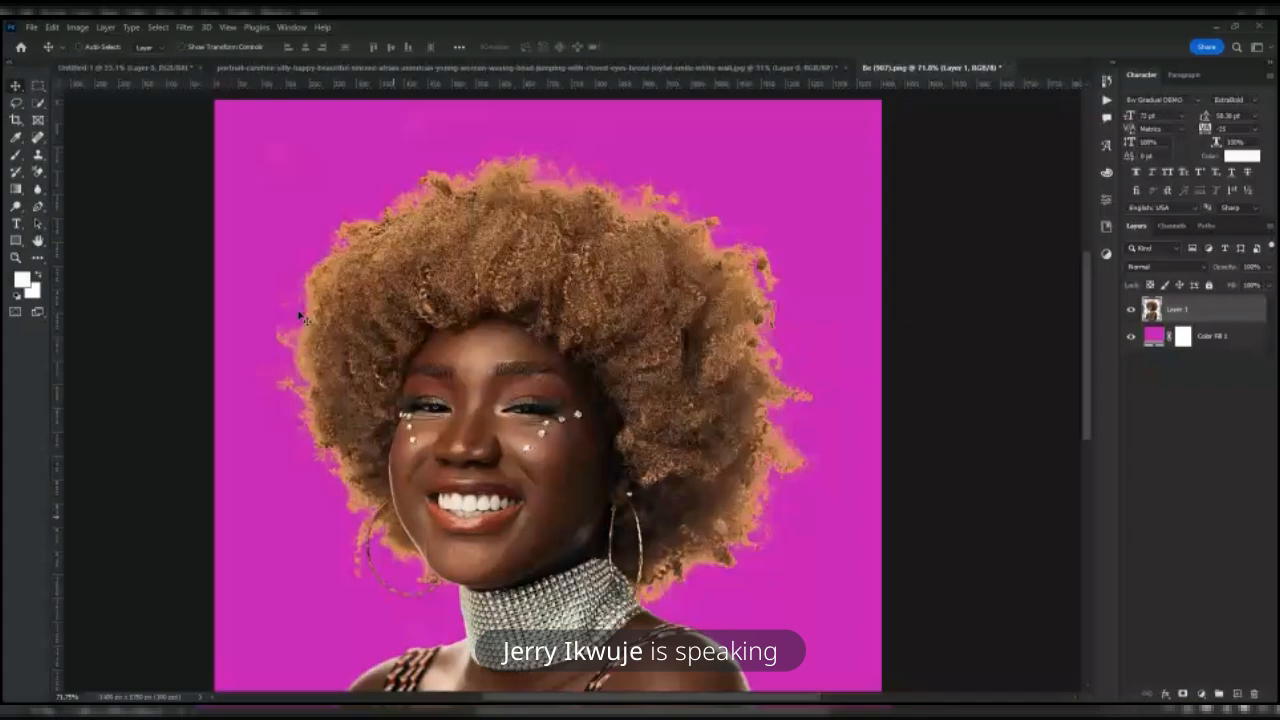
scroll(407, 570, "up", 3)
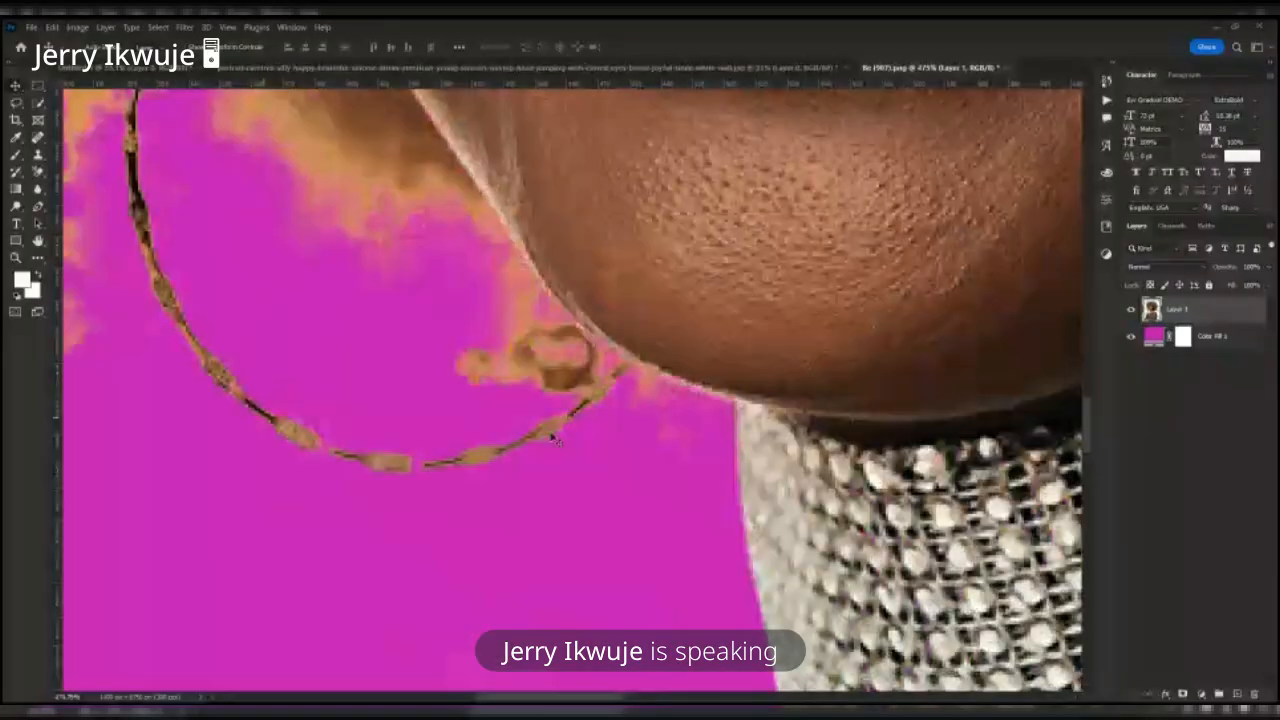
scroll(268, 427, "down", 3)
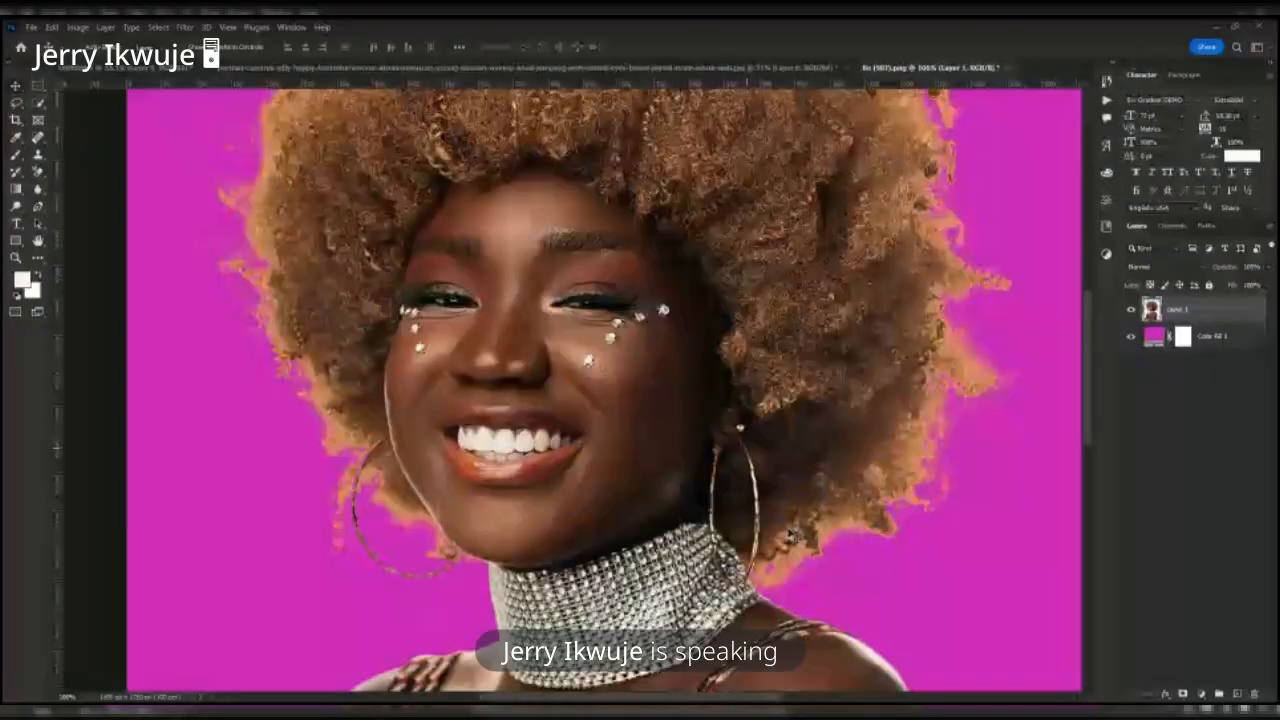
key("ctrl+0")
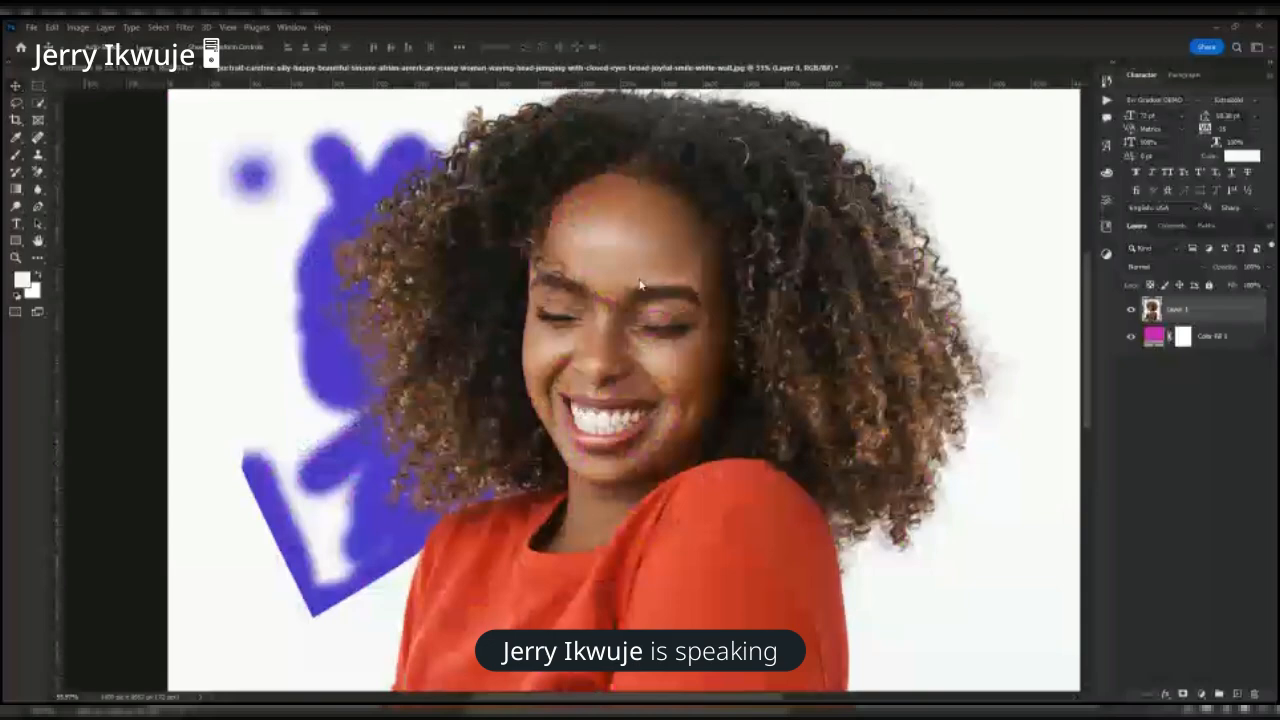
- Close the curly-haired portrait document without saving and open New Fonts Collection.psd
left_click(845, 68)
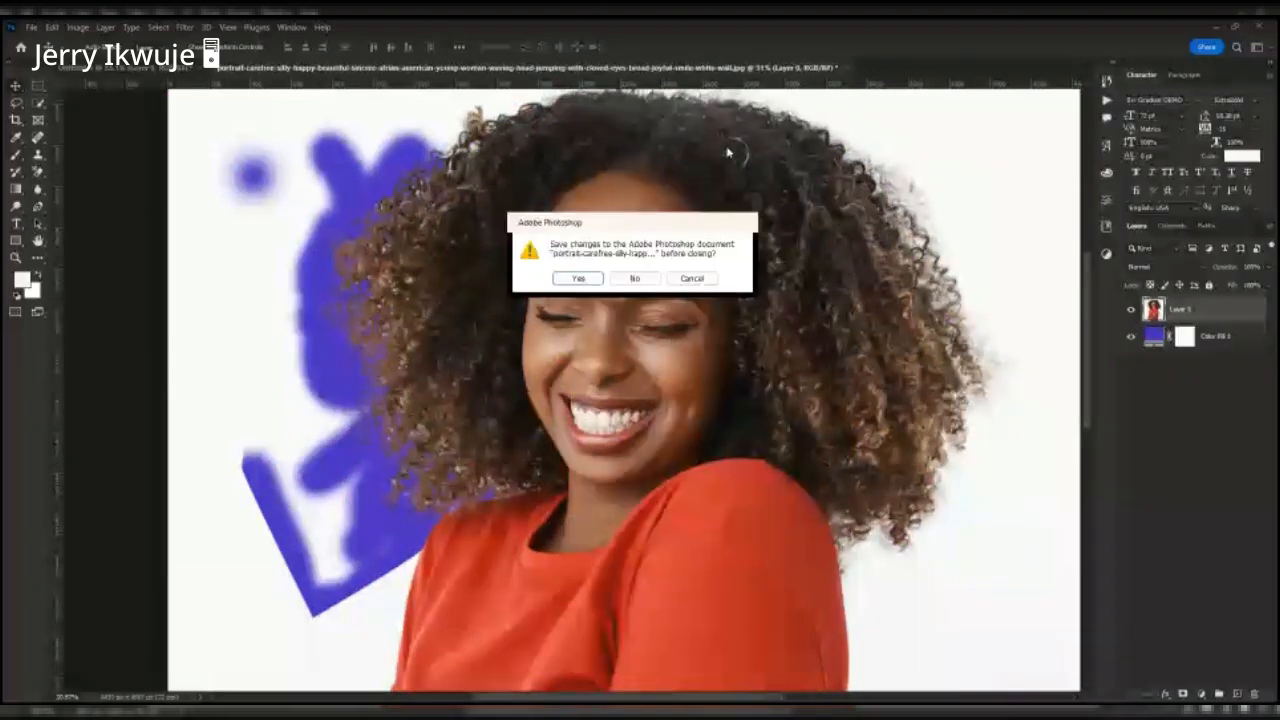
left_click(634, 278)
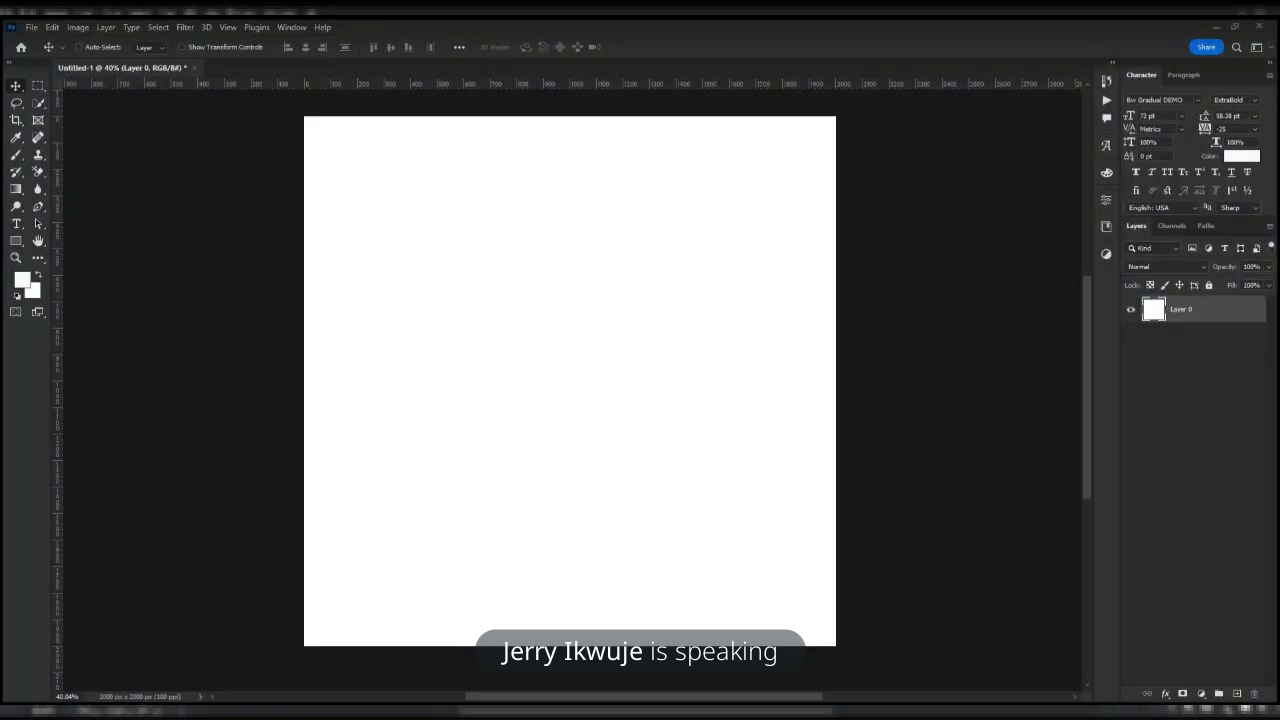
left_click(21, 50)
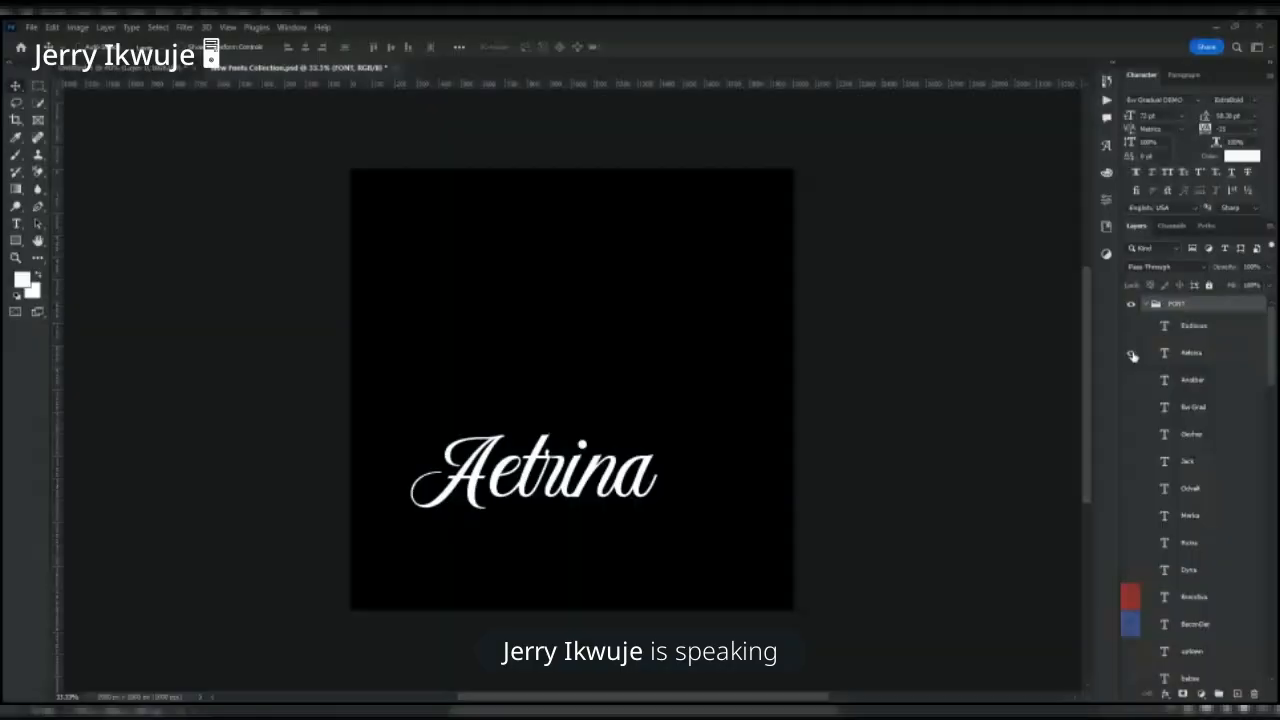
- Preview the Aetrina, Another, Jack and Odvalt text layers one at a time, hiding each after viewing
left_click(1132, 355)
left_click(1131, 380)
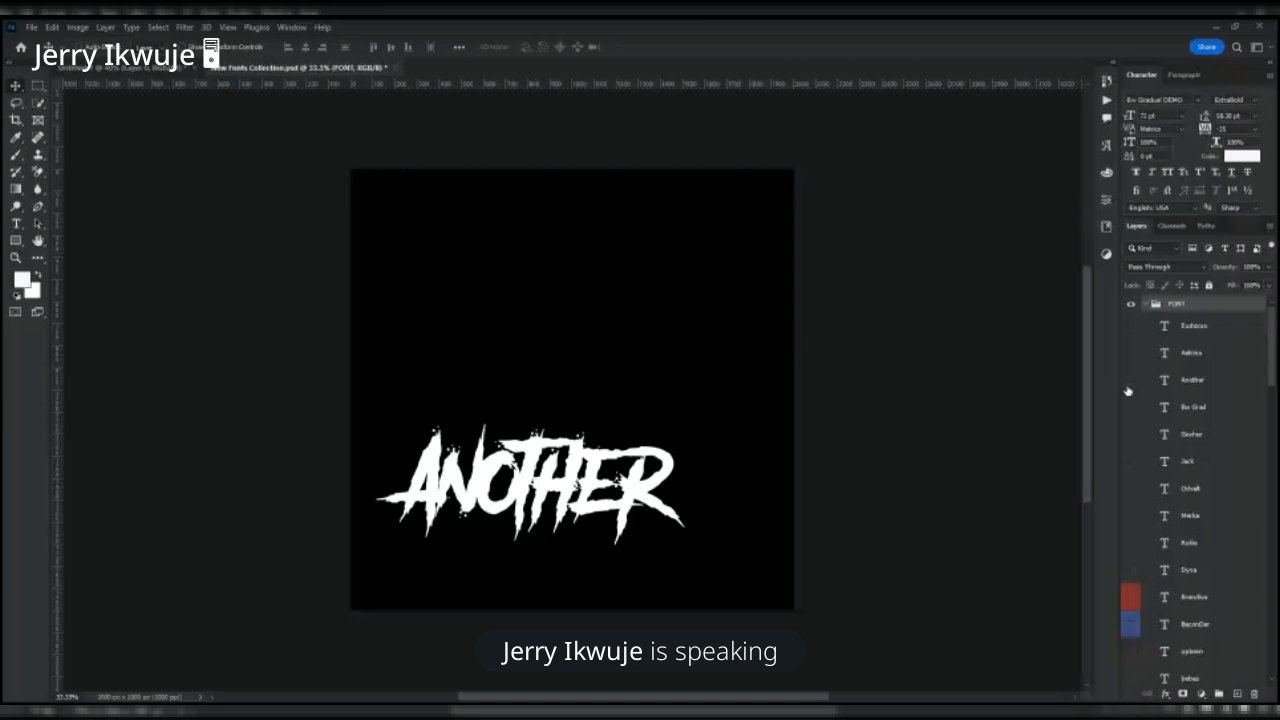
left_click(1131, 380)
left_click(1132, 461)
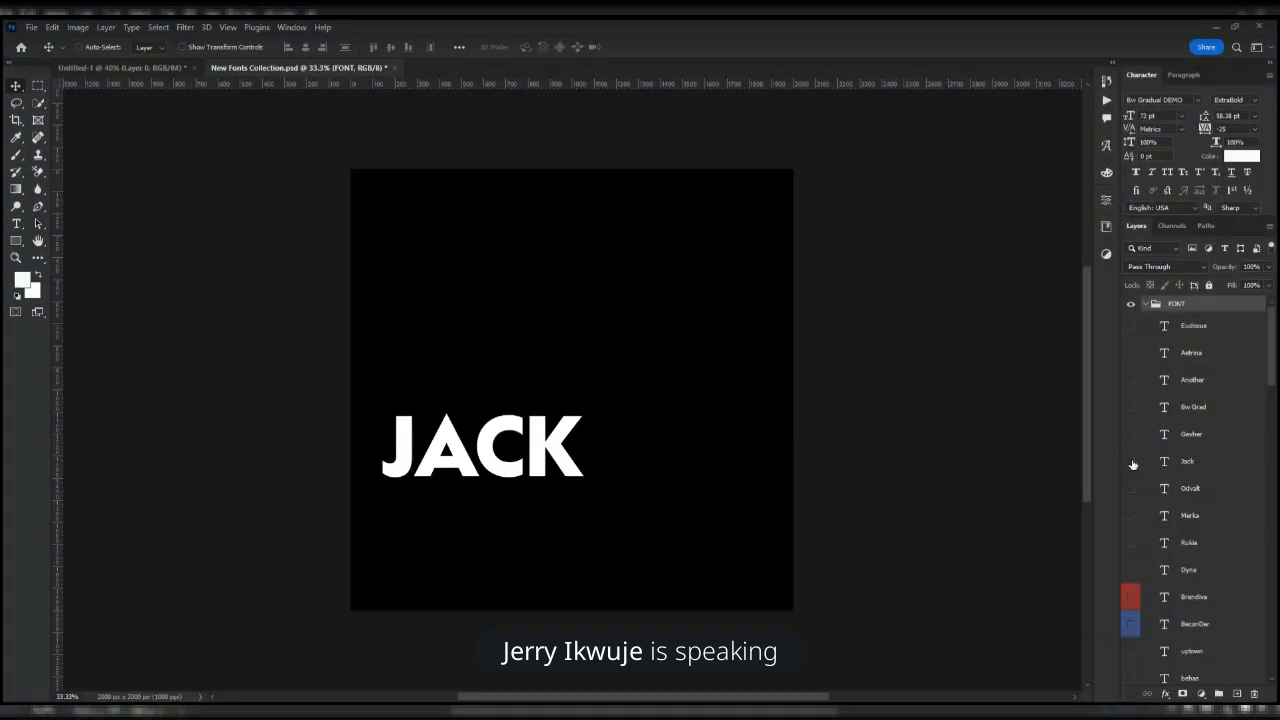
left_click(1132, 461)
left_click(1132, 488)
left_click(1132, 488)
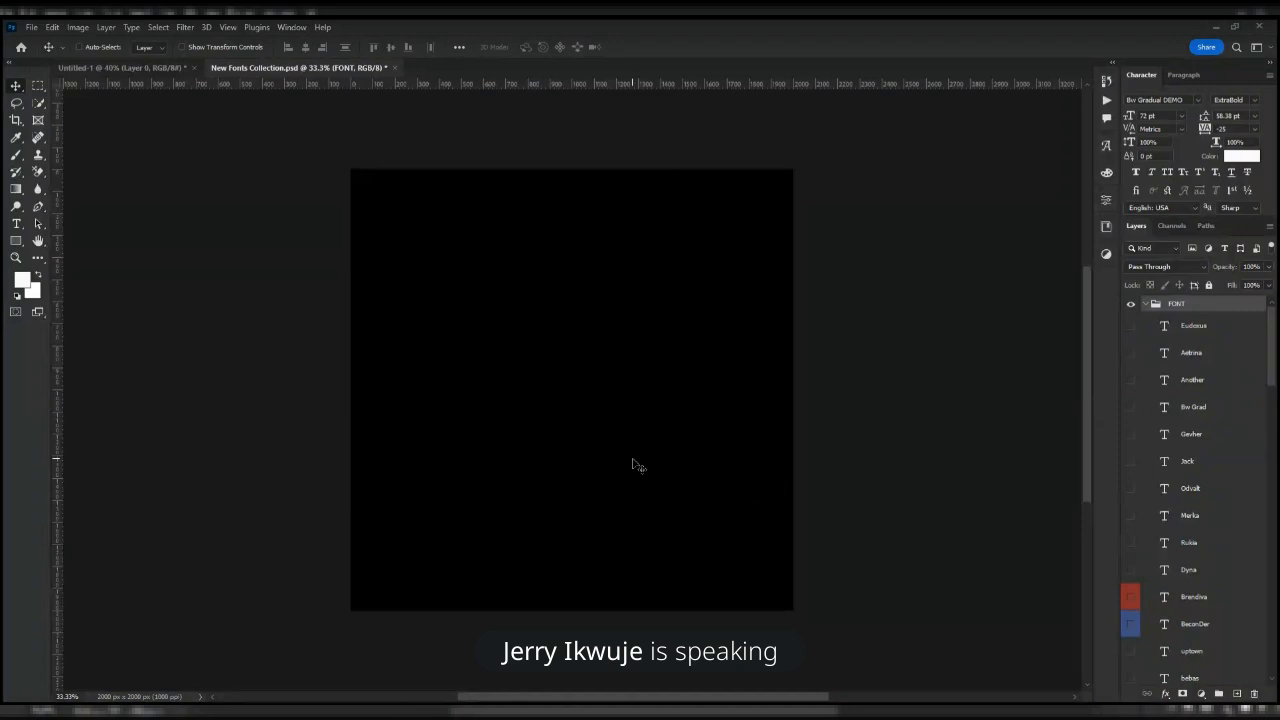
- Preview the Brendiva and Cong text layers in the FONT group one at a time, hiding each after viewing
left_click(1130, 597)
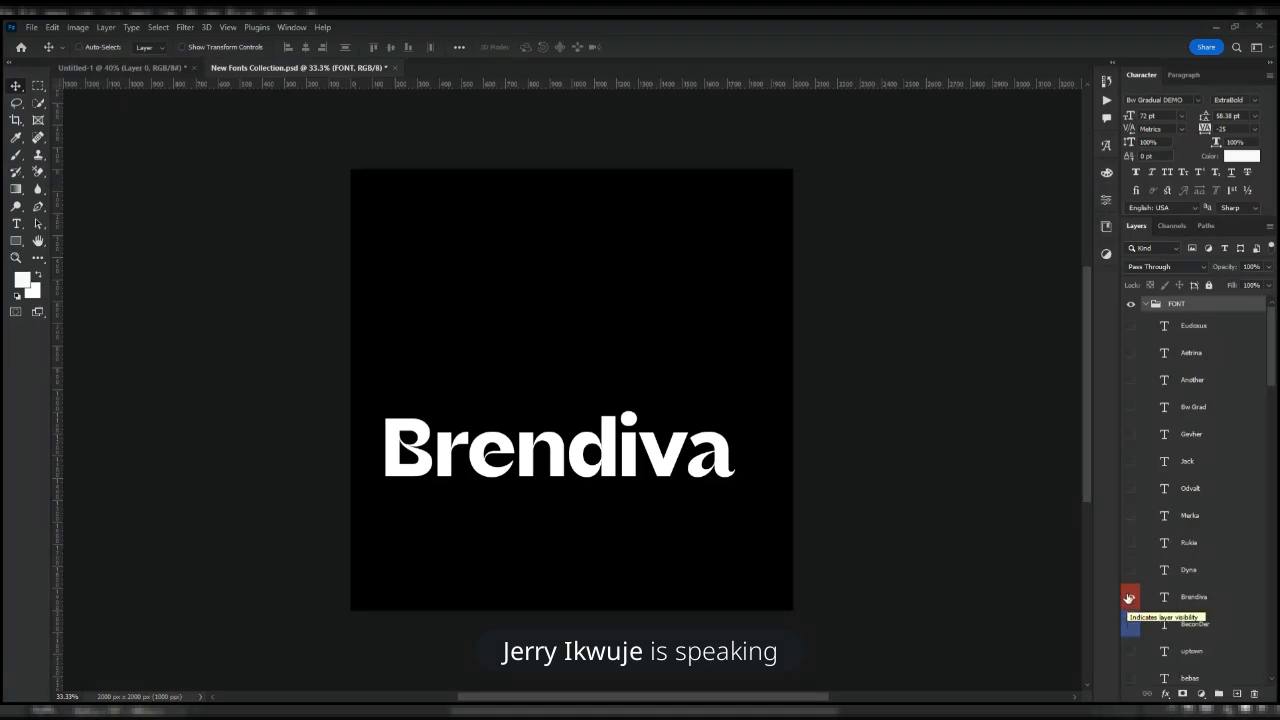
left_click(1129, 598)
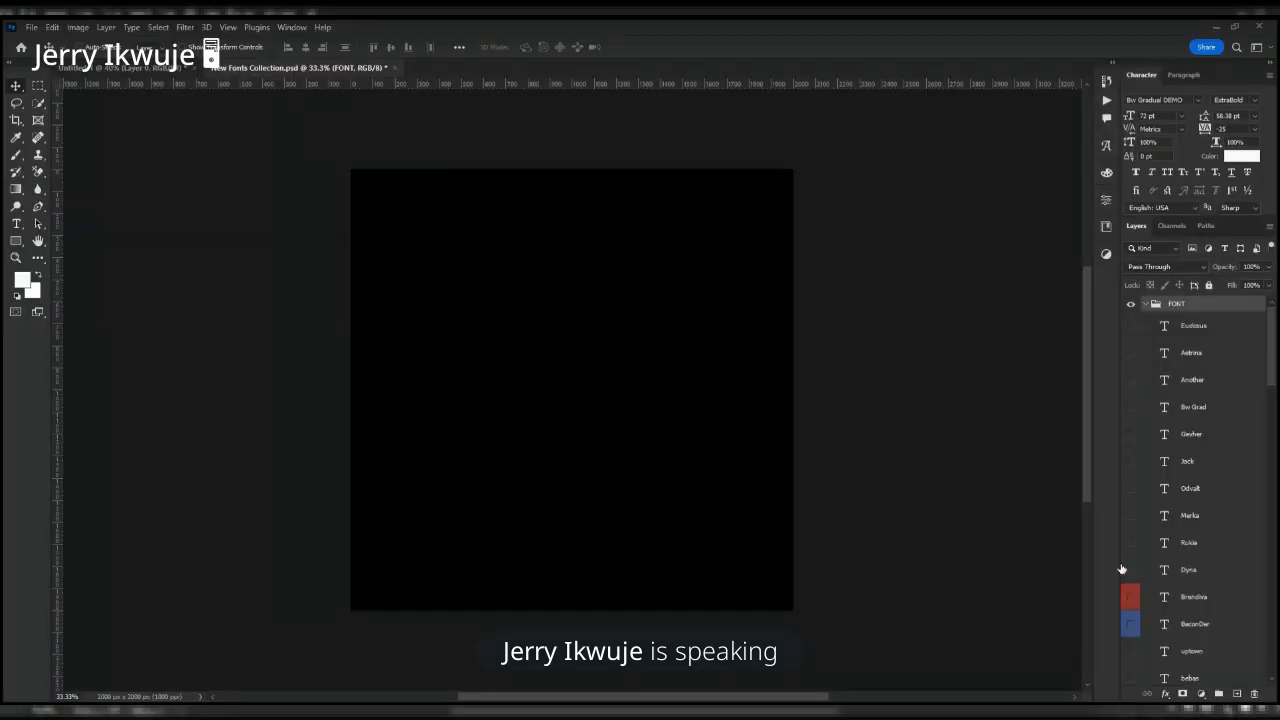
scroll(1122, 568, "down", 3)
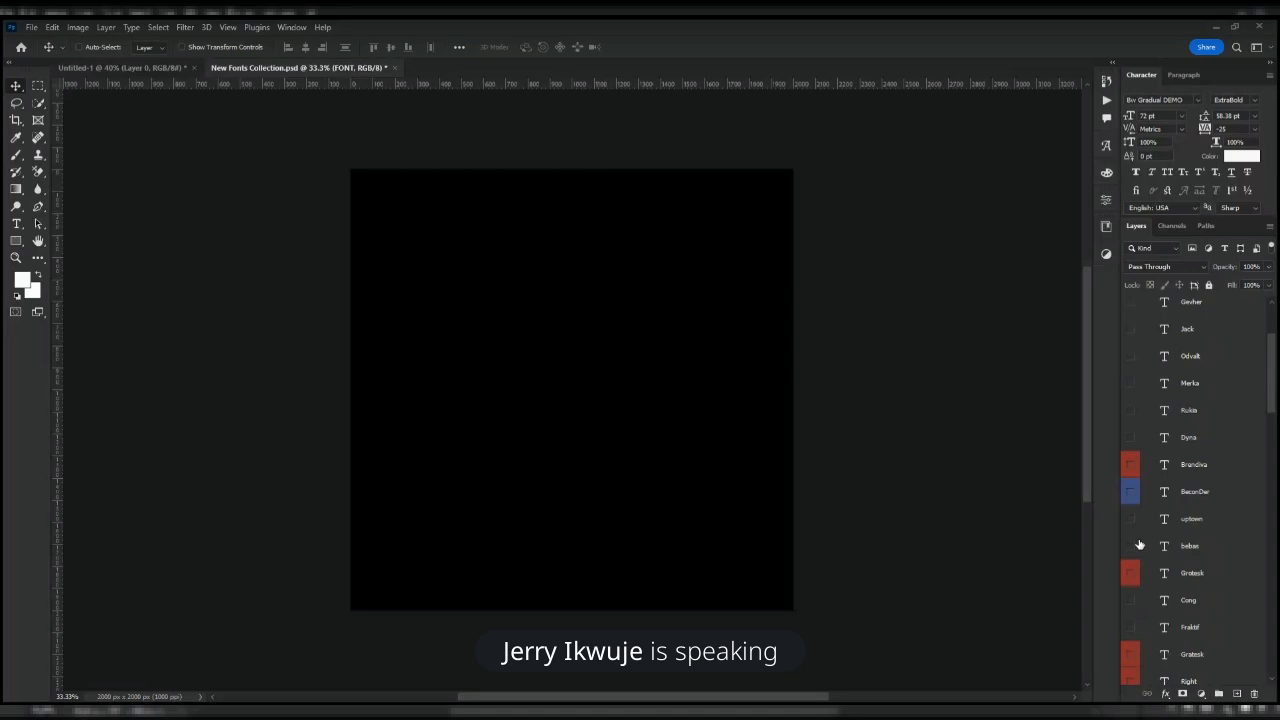
left_click(1130, 600)
left_click(1130, 600)
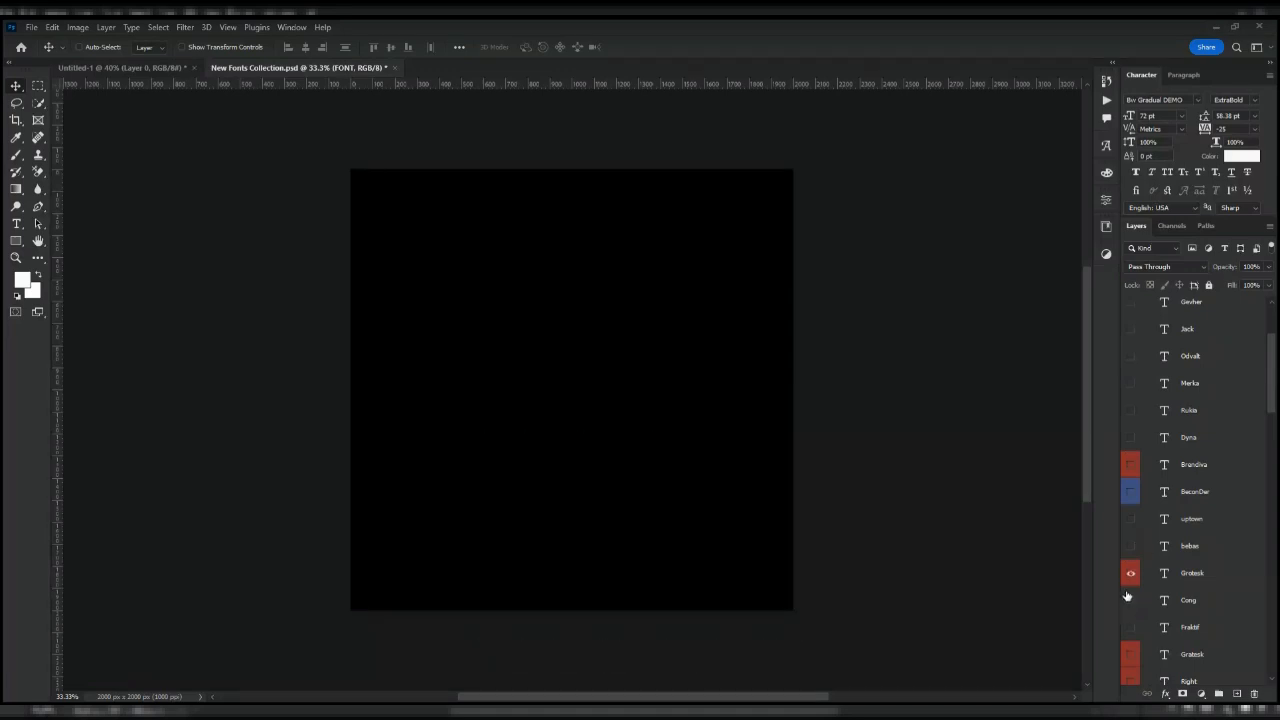
- Show and select the Grotesk text layer and move the word up toward the middle of the black canvas
left_click(1129, 574)
left_click(1143, 576)
scroll(606, 486, "up", 1)
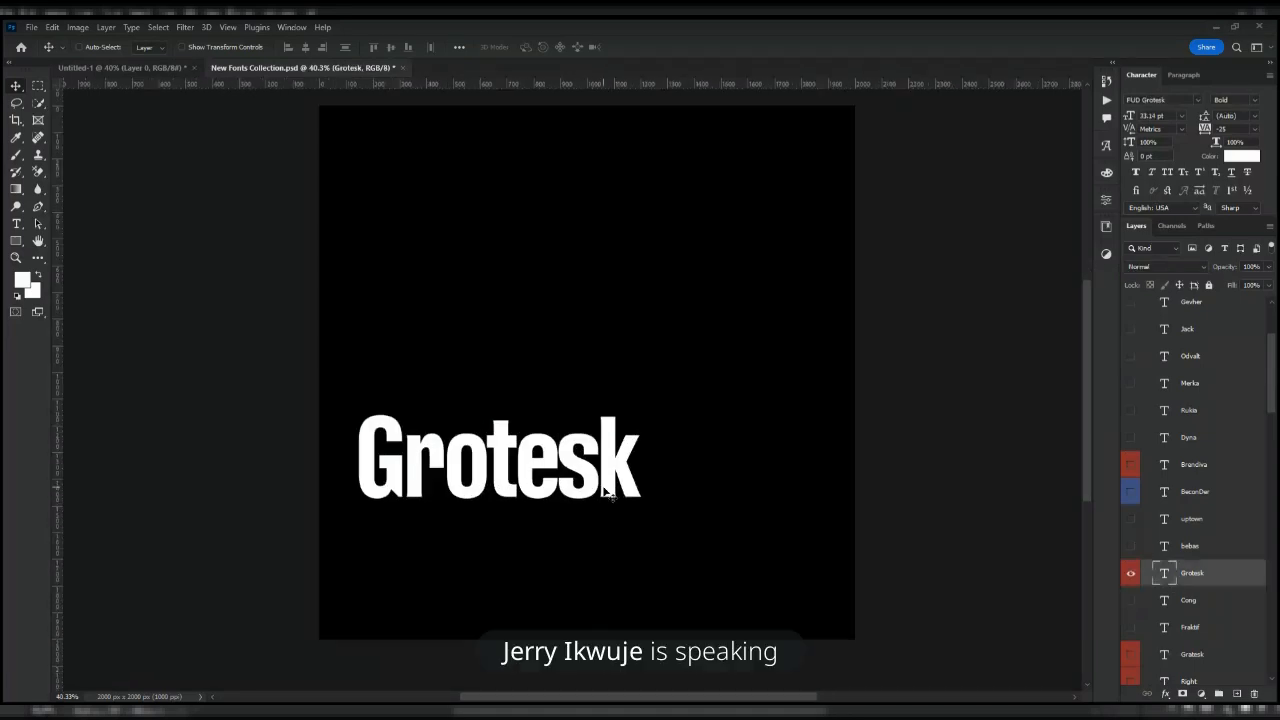
left_click_drag(607, 490, 555, 357)
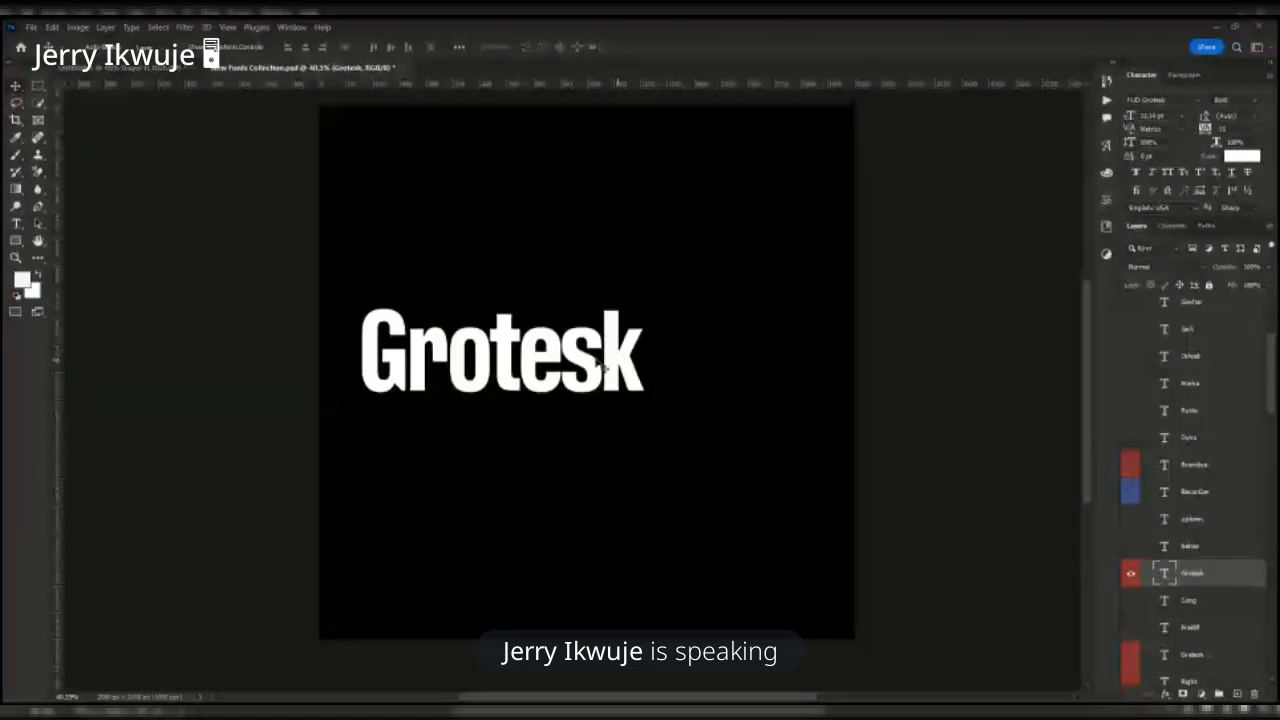
left_click_drag(603, 367, 638, 375)
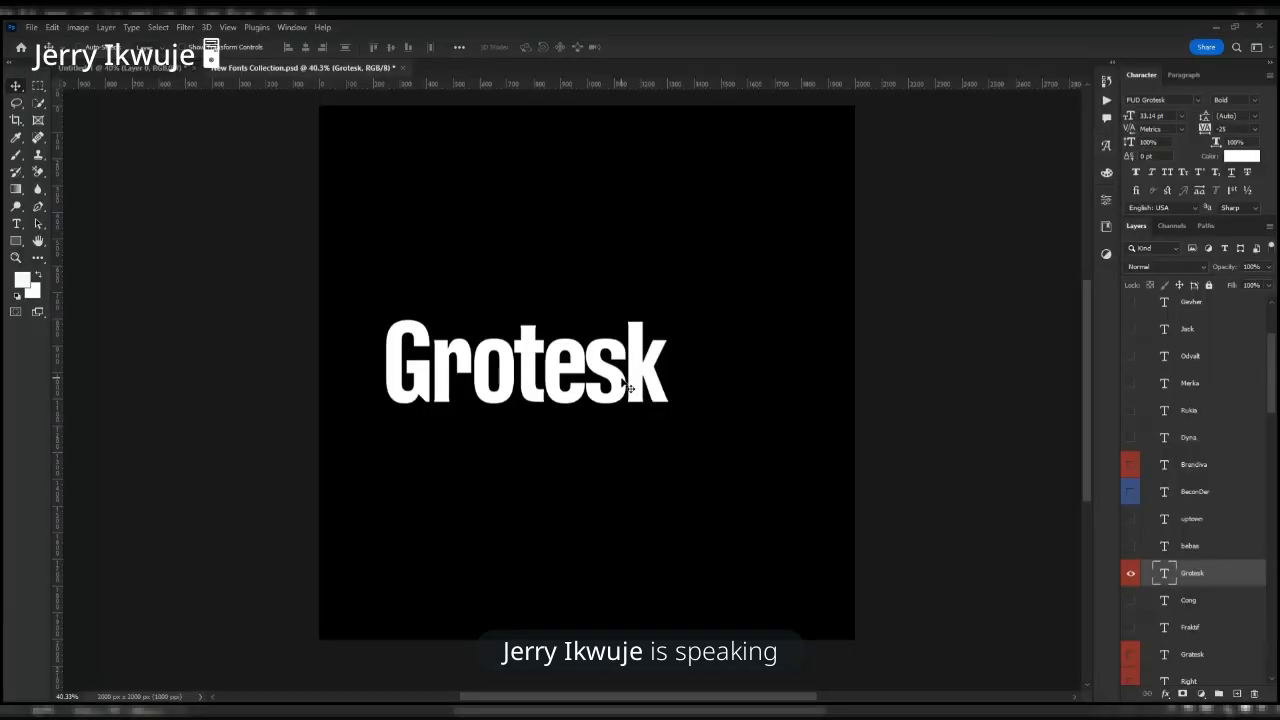
left_click_drag(628, 388, 614, 412)
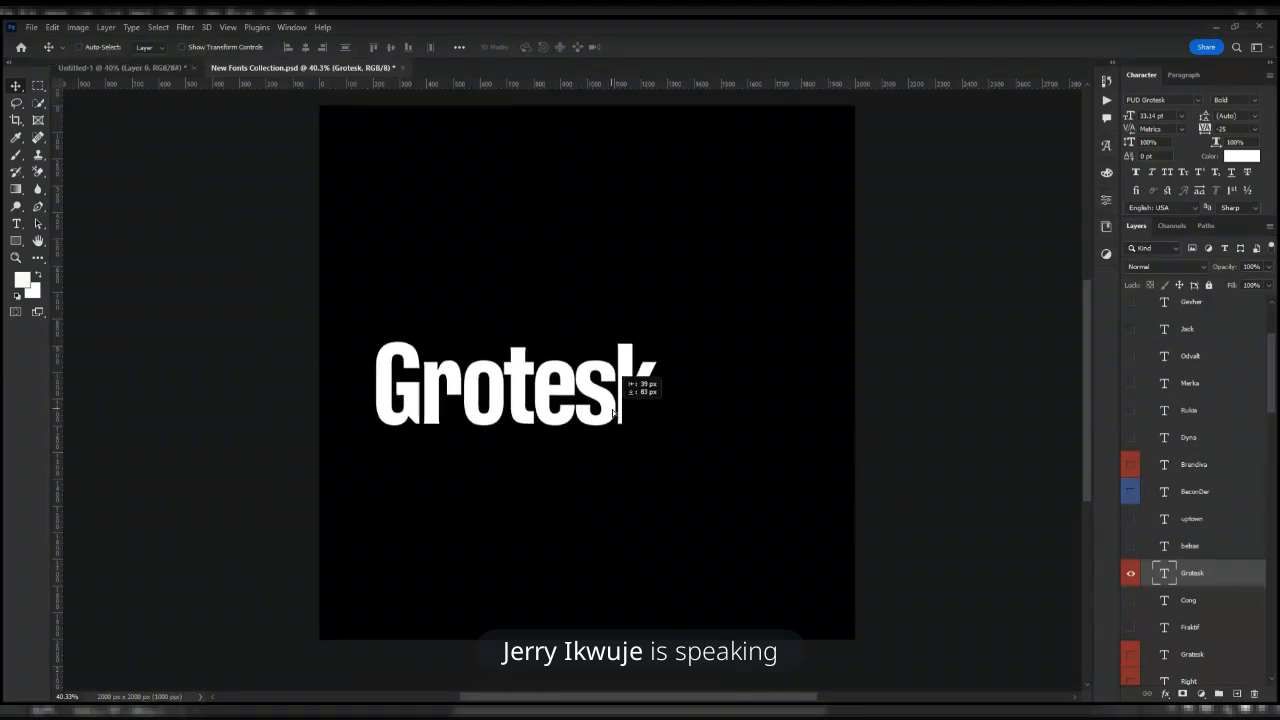